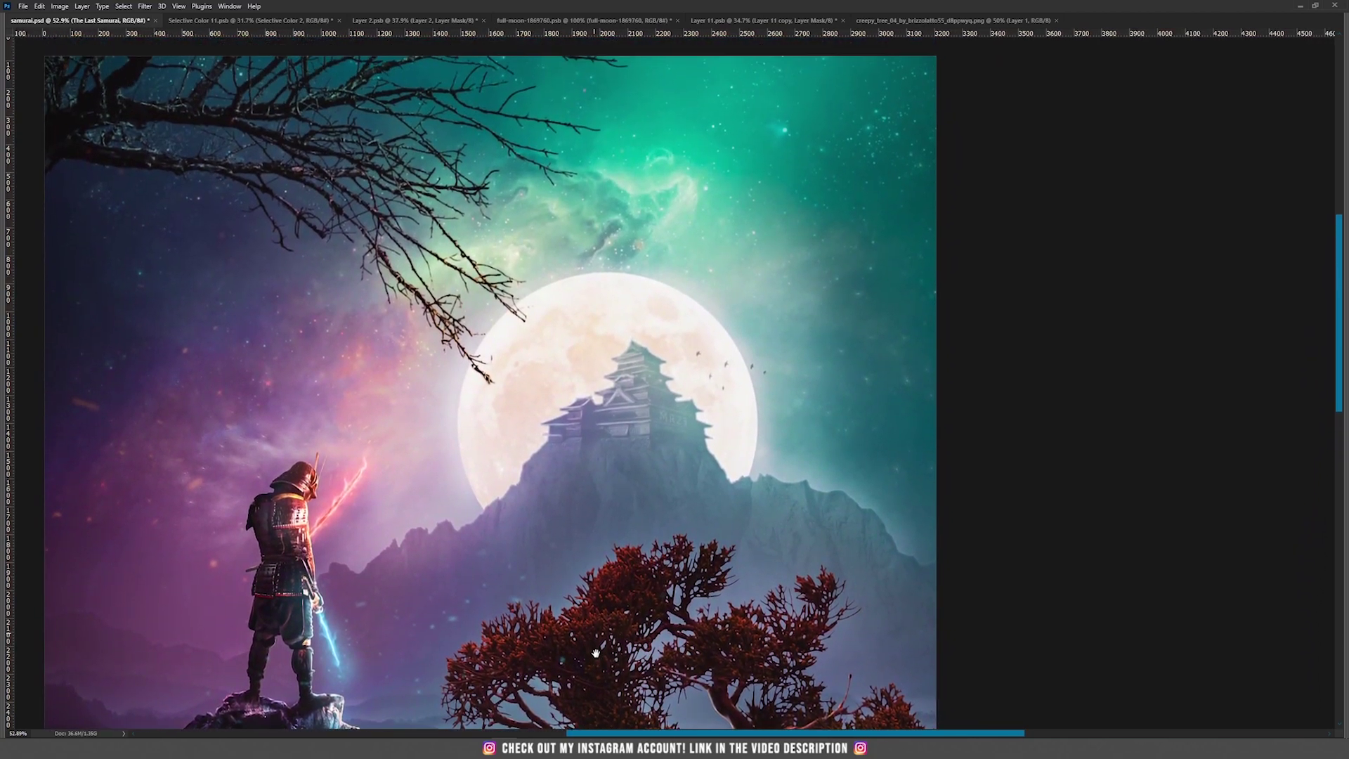
Examine the finished samurai poster up close and as a whole, including the moon, castle, mountain, tree and title
scroll(676, 517, down, 3)
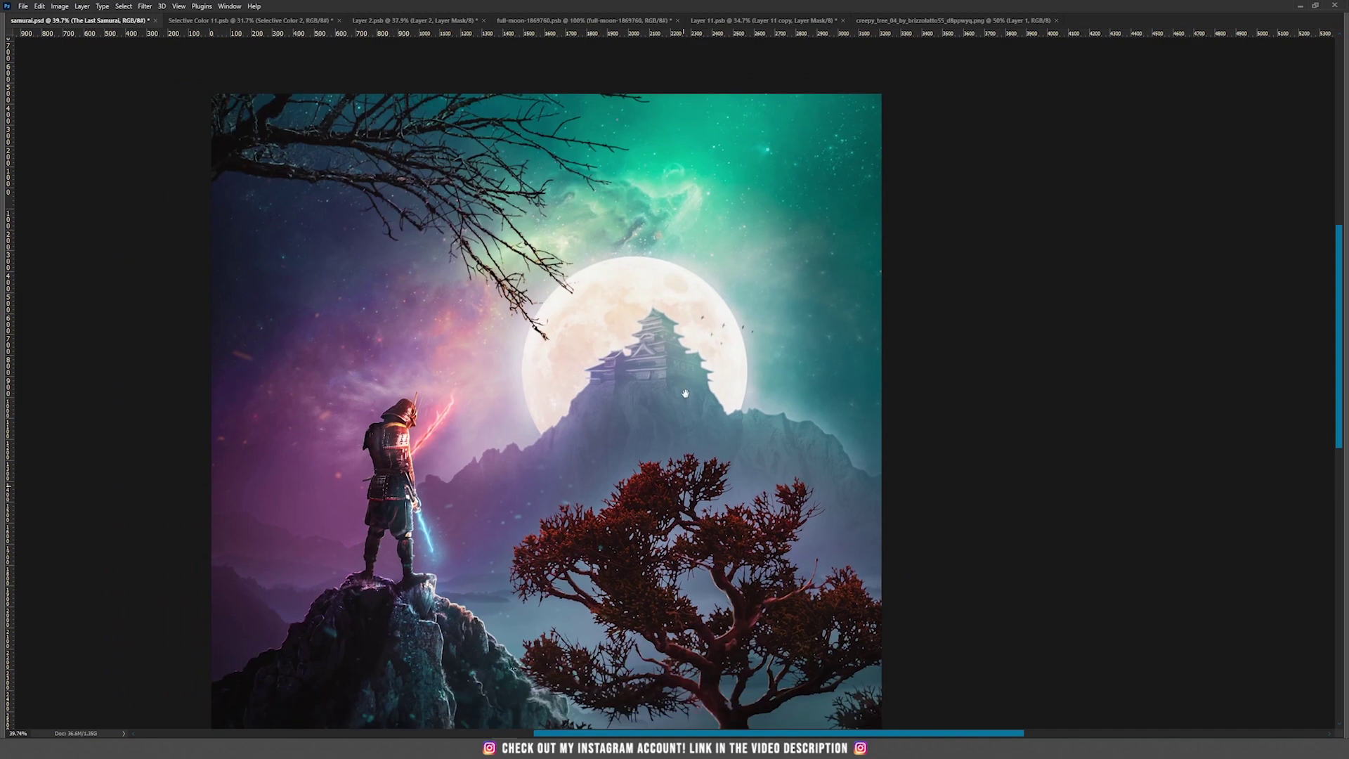
drag(685, 393, 691, 290)
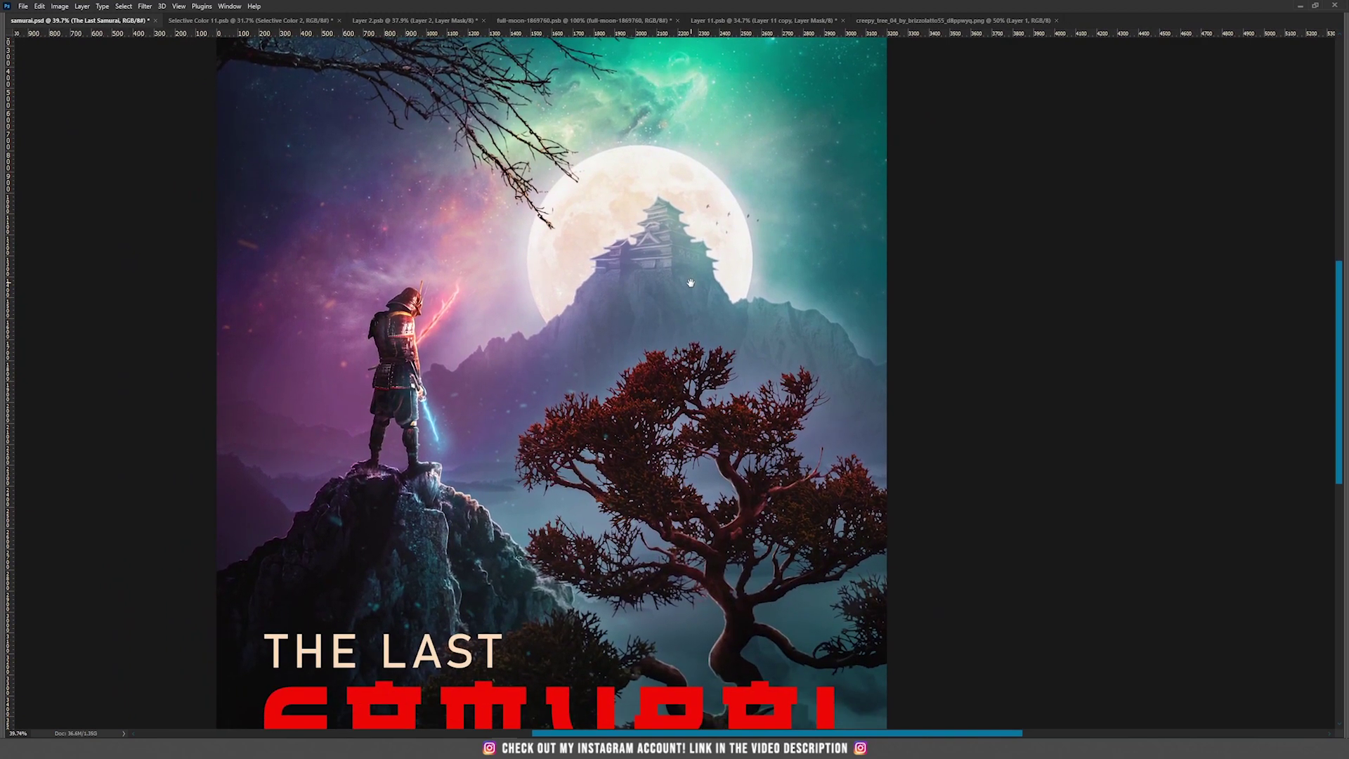
scroll(692, 291, down, 1)
scroll(692, 290, down, 1)
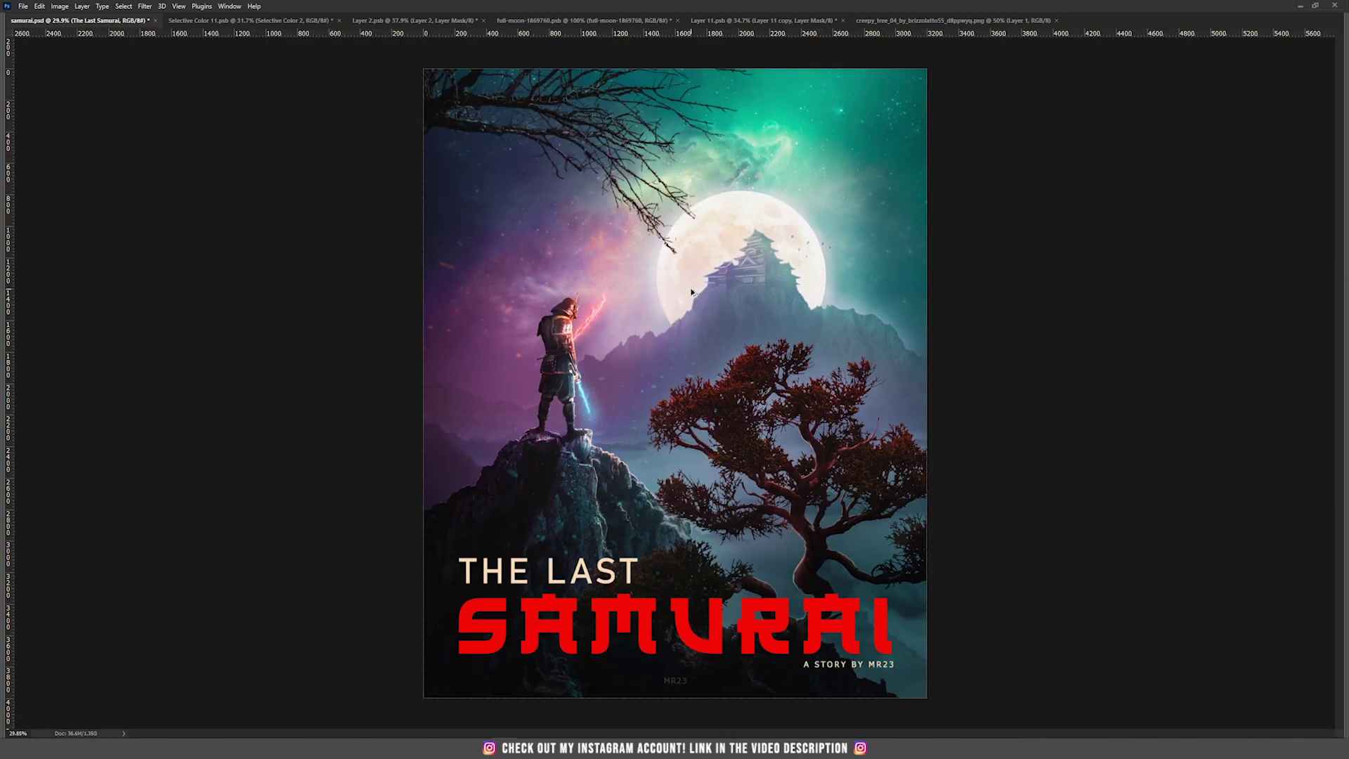
scroll(756, 305, up, 4)
drag(749, 302, 681, 317)
scroll(681, 318, down, 2)
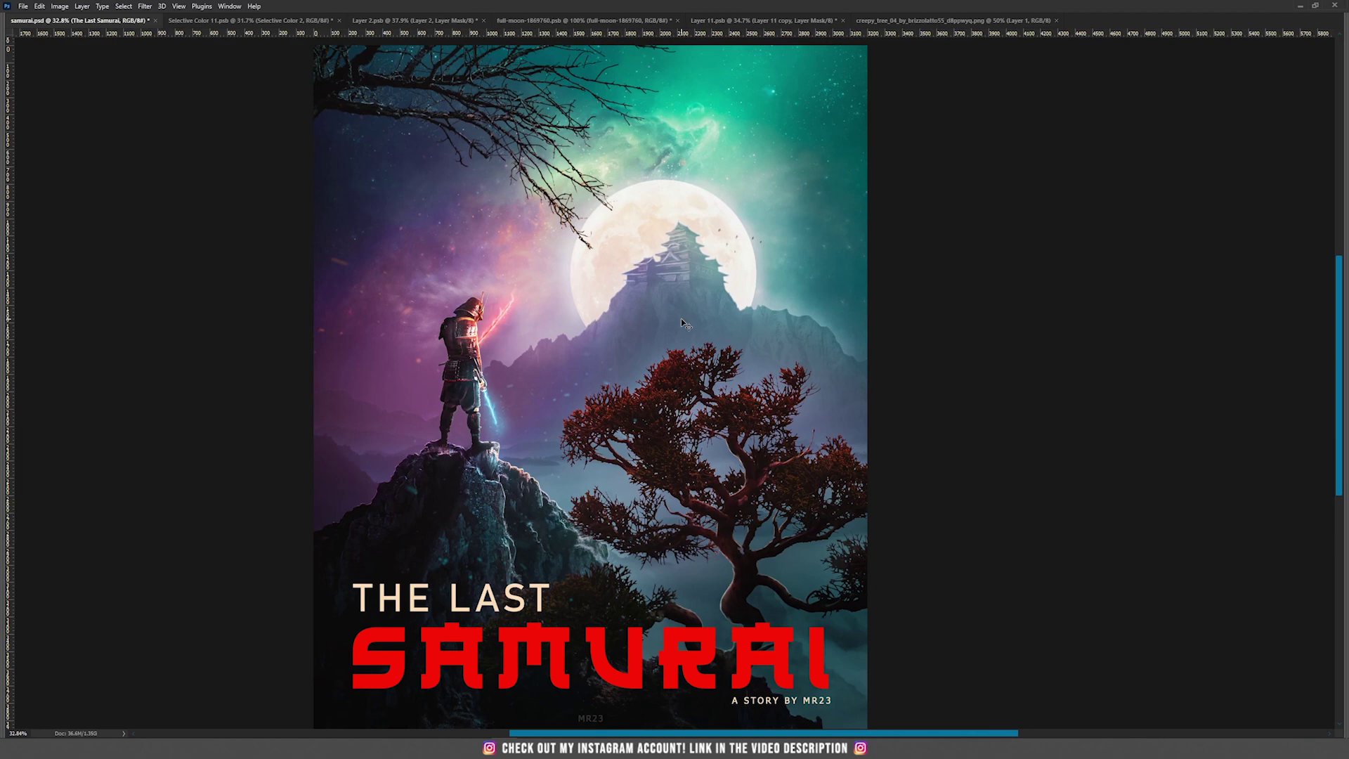
scroll(661, 279, up, 3)
drag(662, 278, 709, 149)
scroll(652, 466, down, 3)
drag(652, 466, 653, 365)
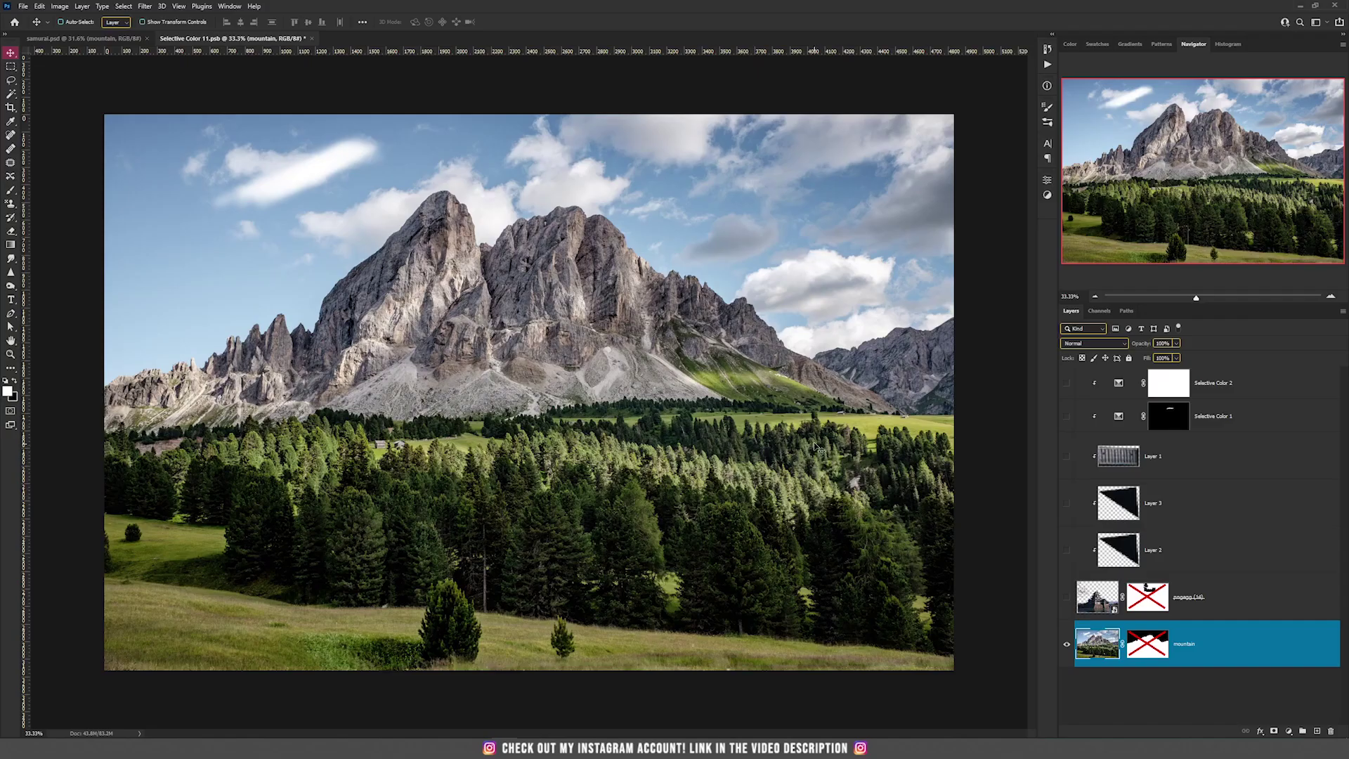
Enable the mountain layer's mask, and show the castle layer with its mask enabled
shift+click(1147, 650)
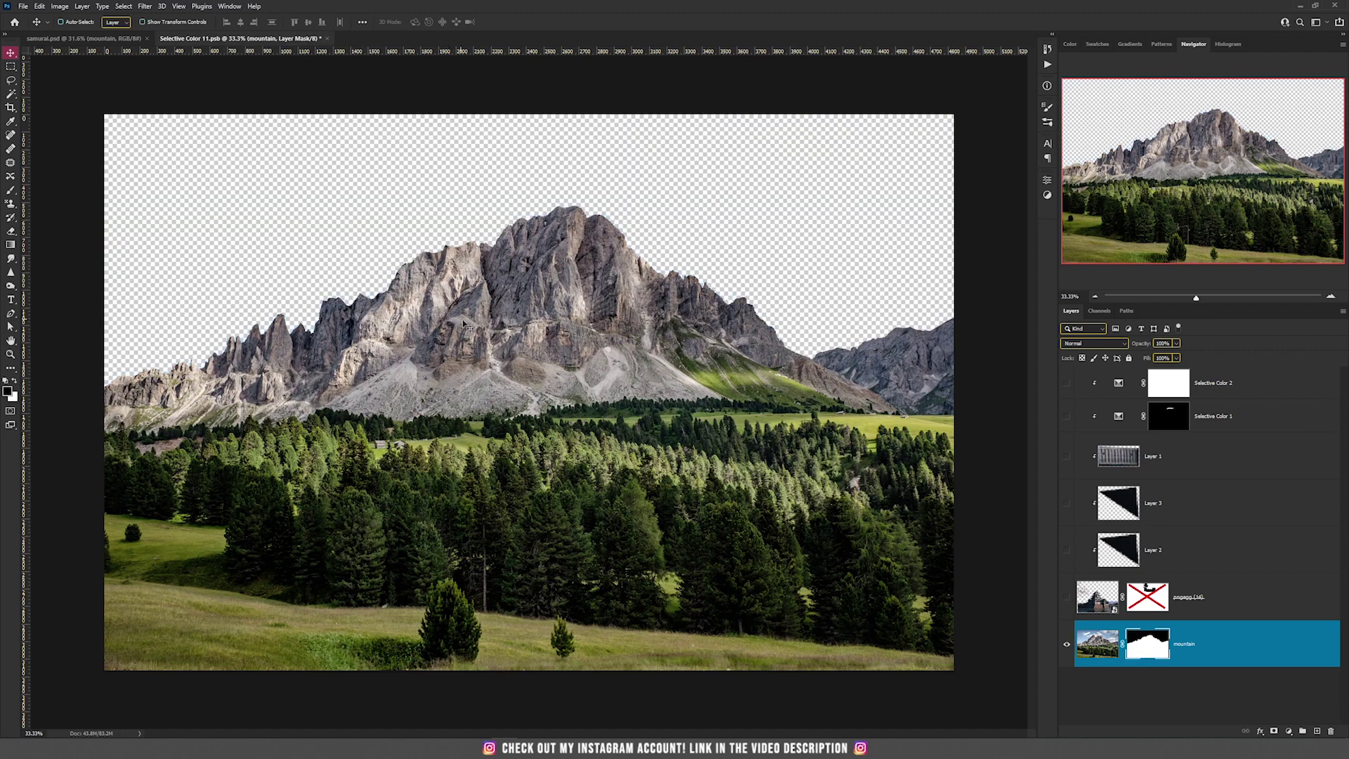
click(1066, 599)
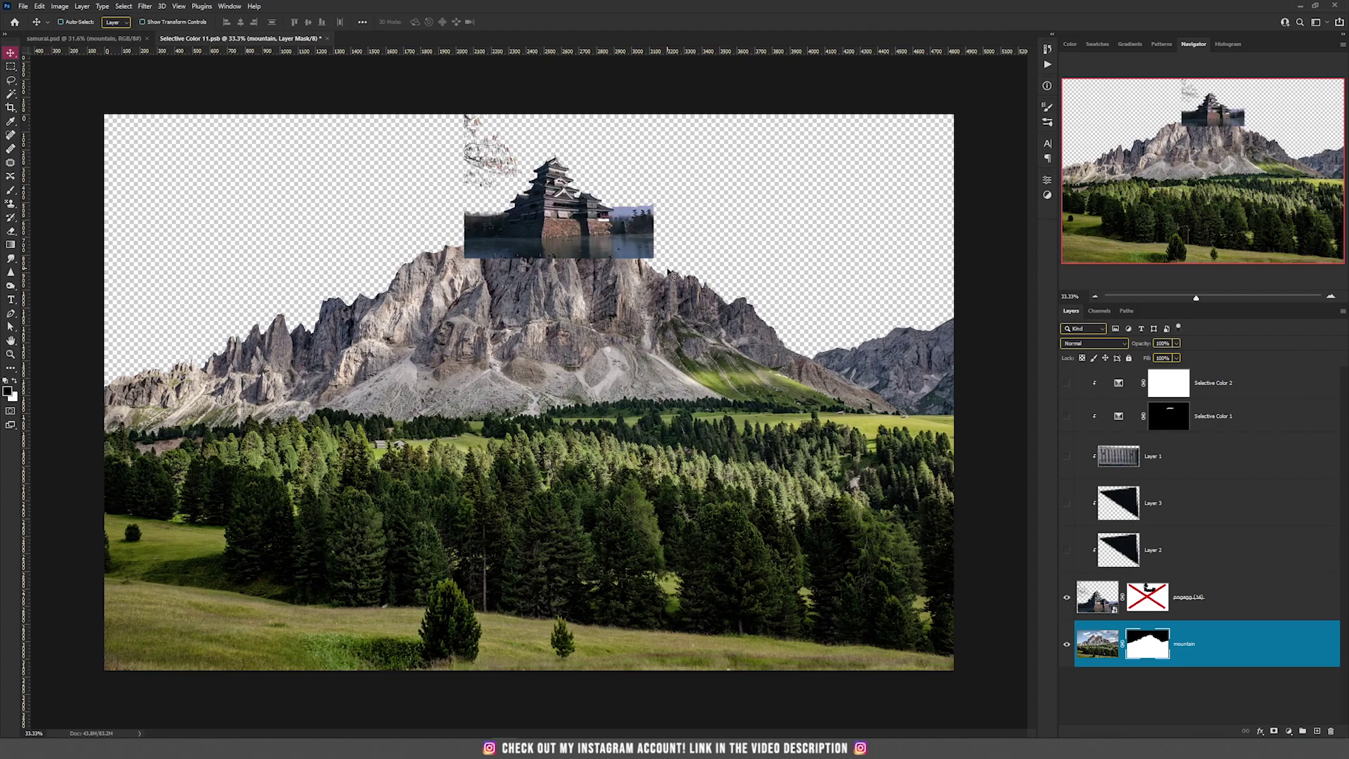
scroll(619, 220, up, 5)
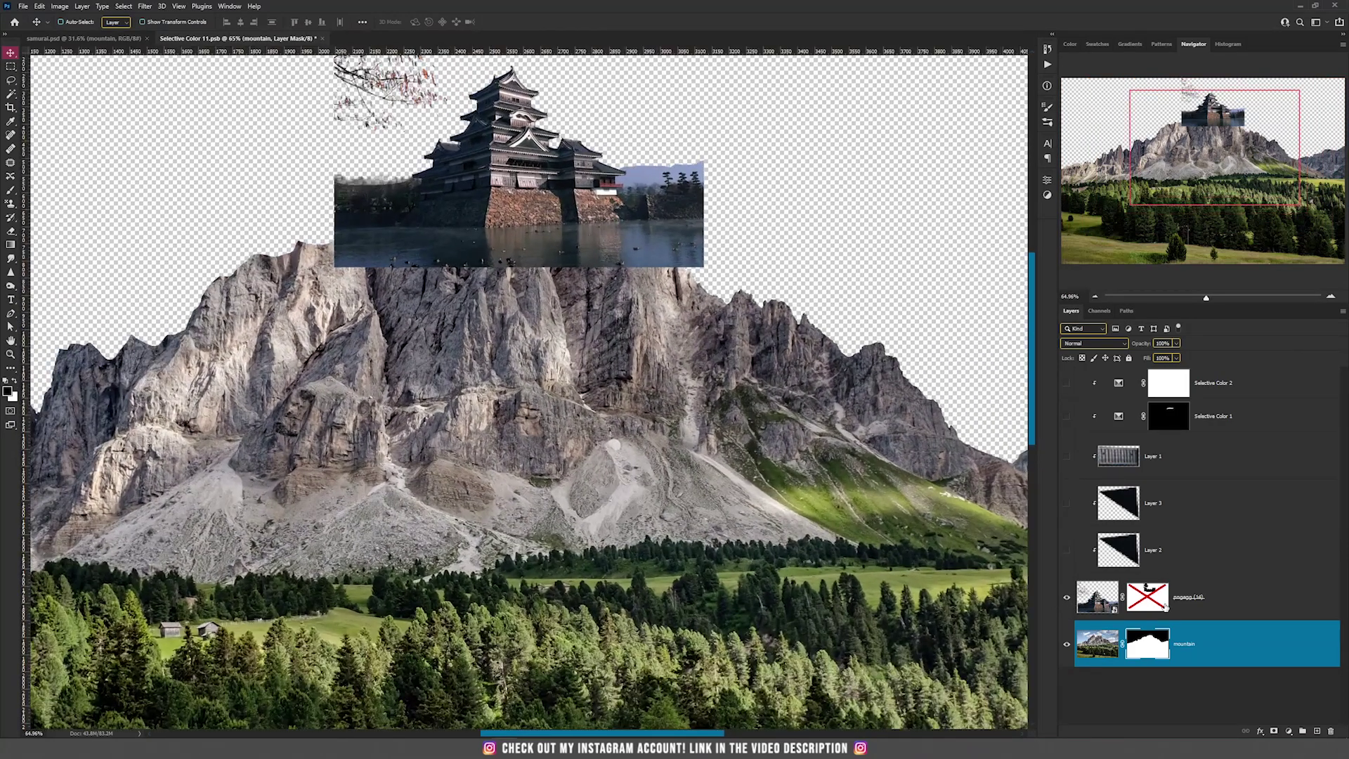
shift+click(1157, 588)
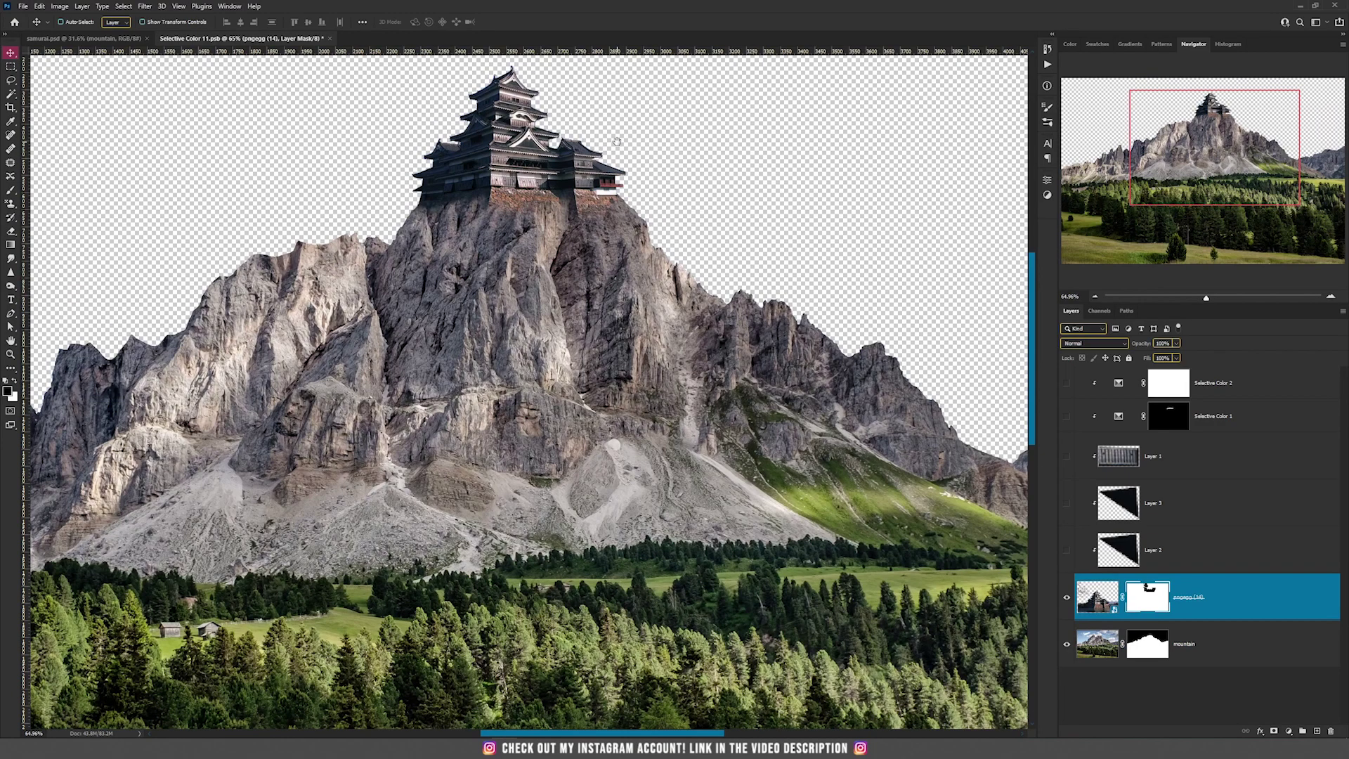
drag(616, 140, 625, 246)
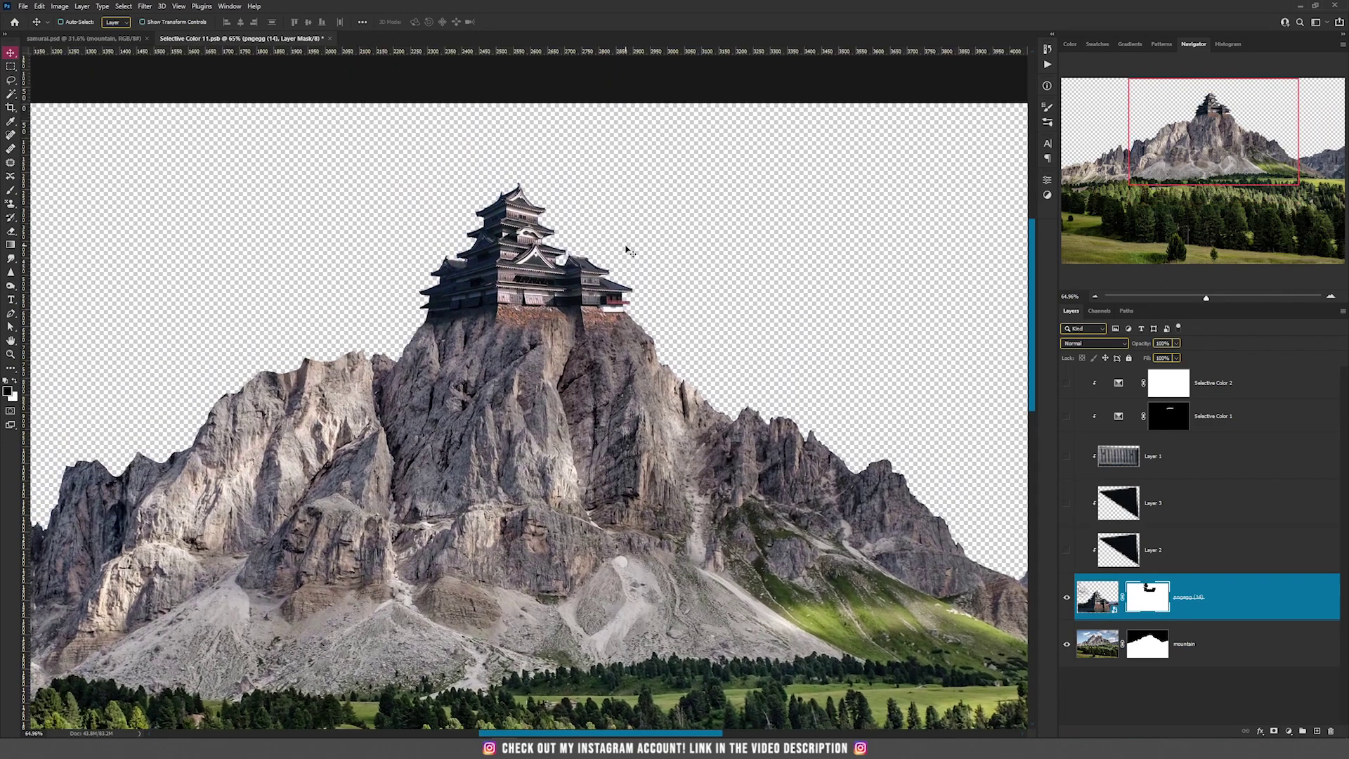
Show the clipped Layer 2, Layer 3 and Layer 1 above the castle layer
scroll(630, 251, up, 5)
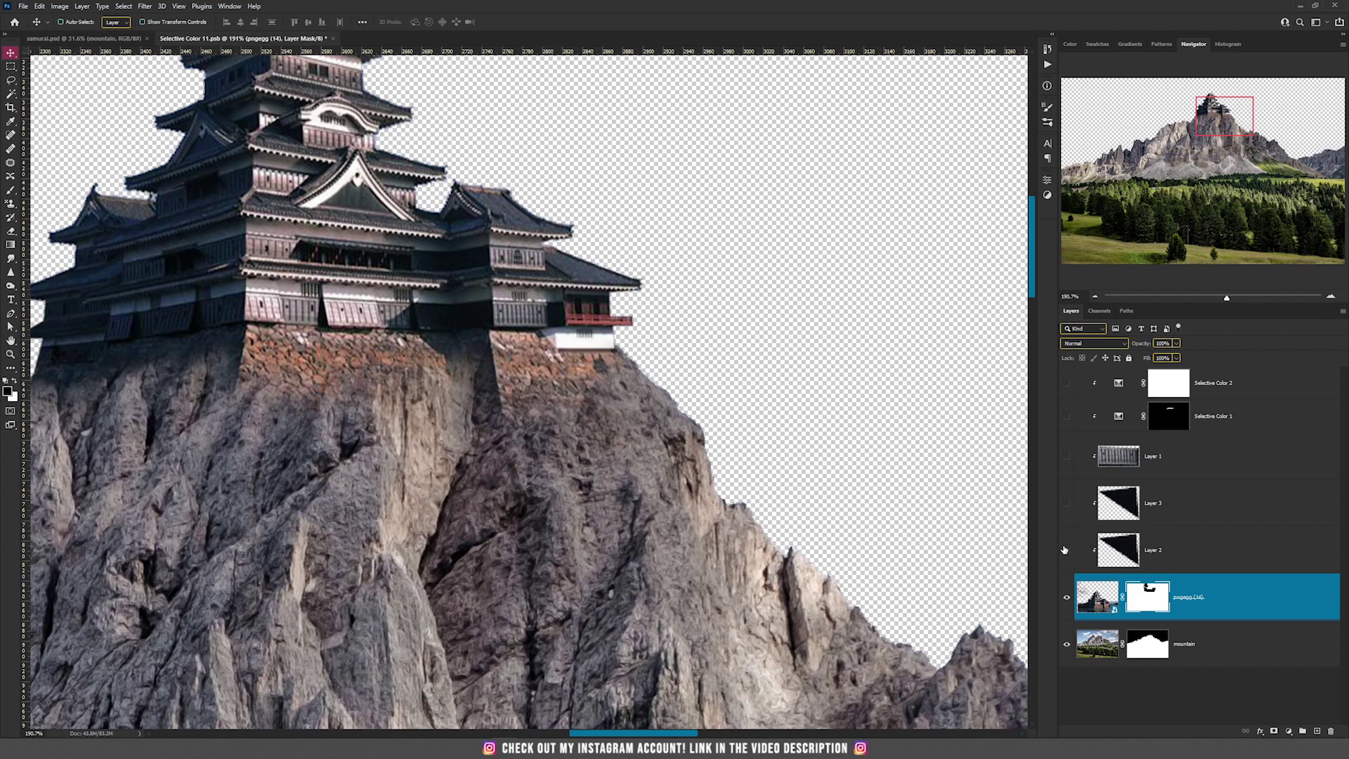
click(1069, 518)
click(1068, 457)
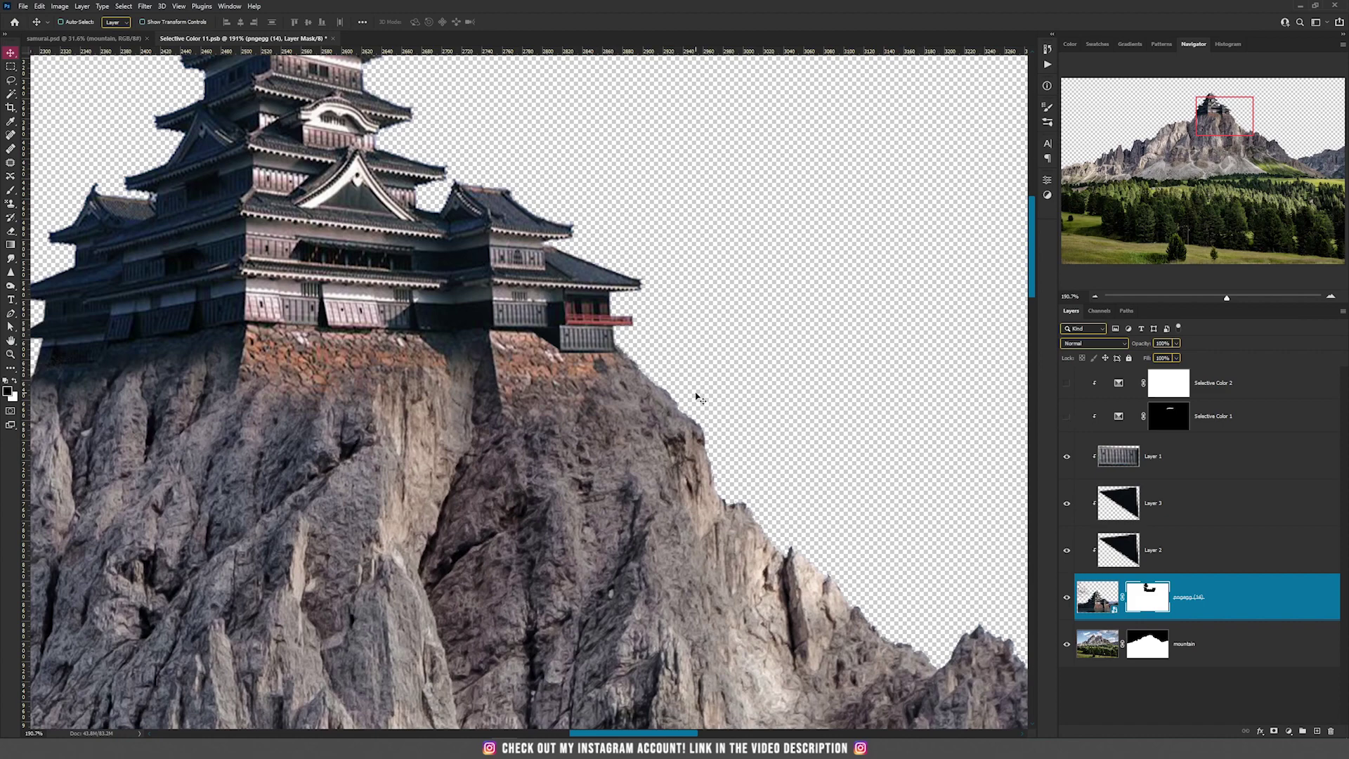
scroll(696, 397, down, 3)
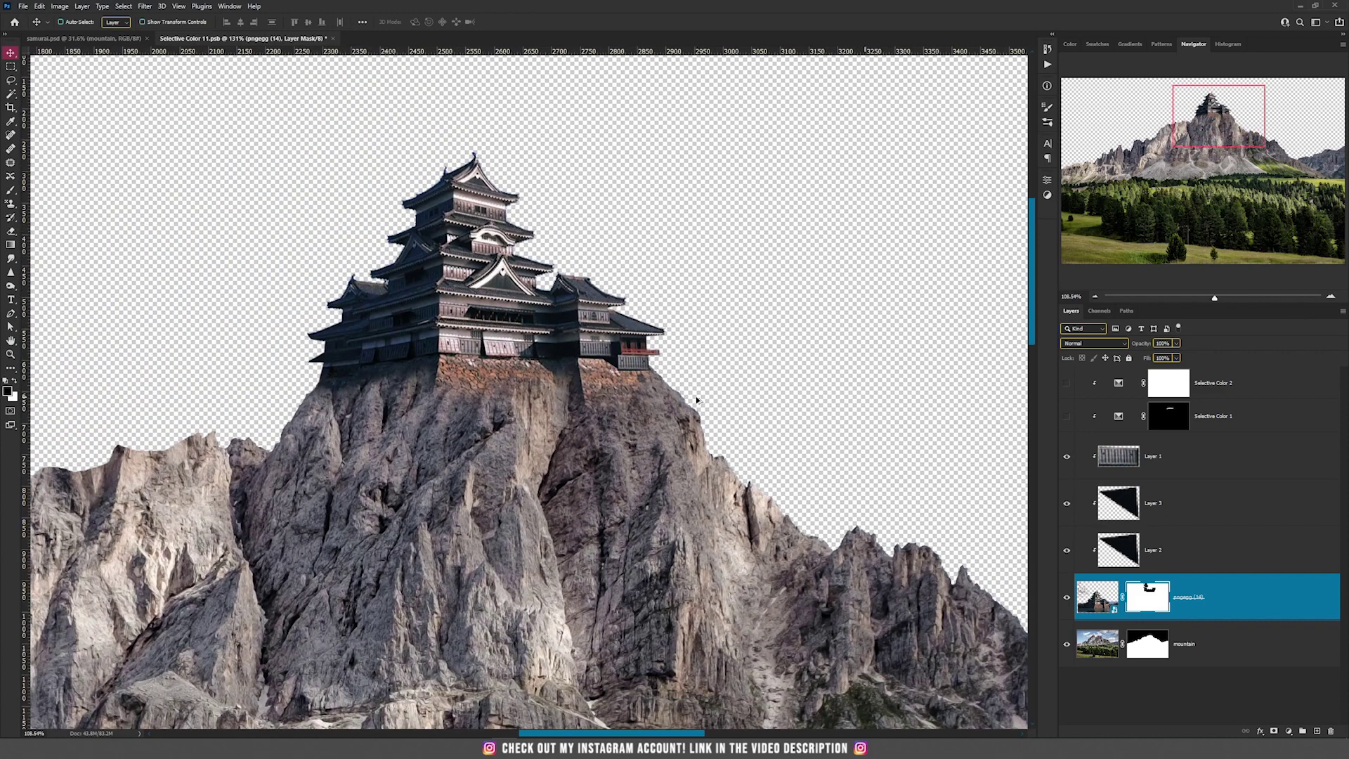
Show the Selective Color 1 and Selective Color 2 adjustment layers clipped to the castle
click(1244, 420)
click(1067, 417)
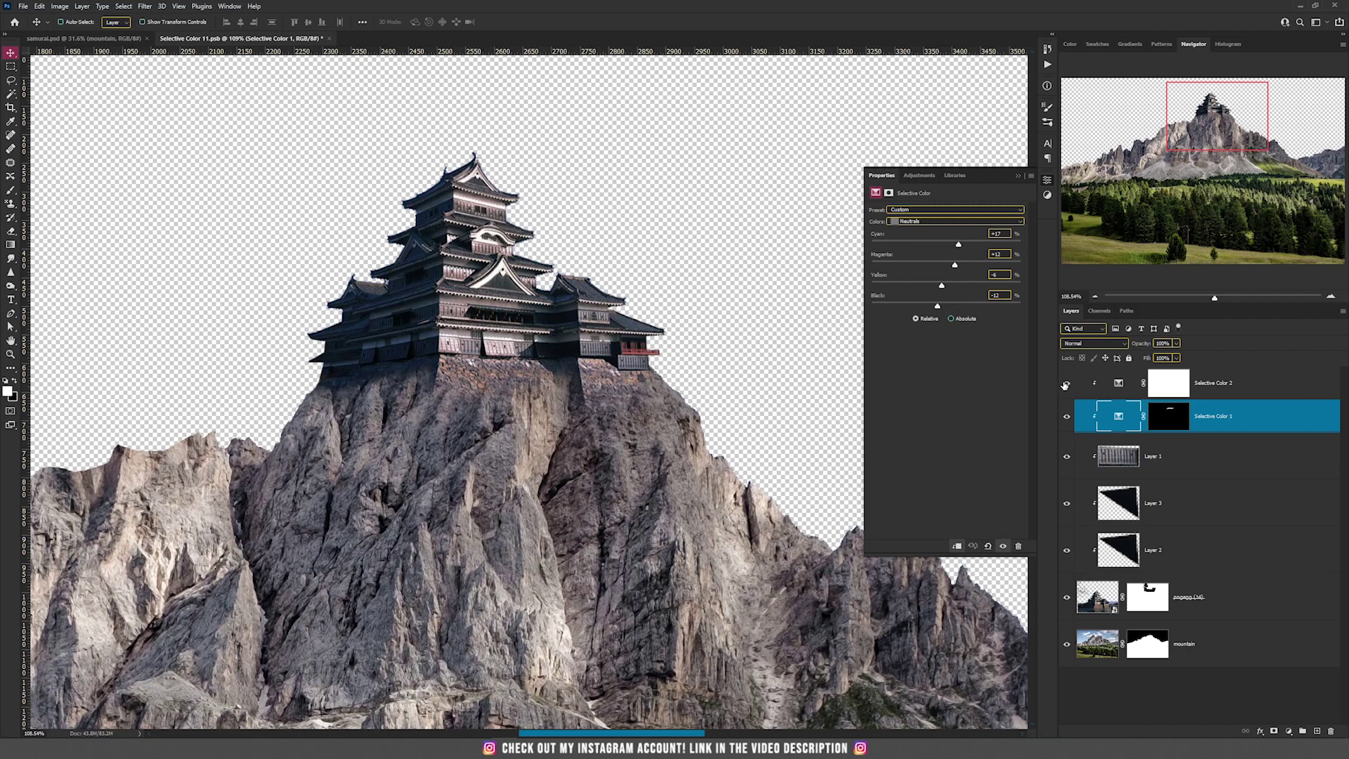
click(1222, 390)
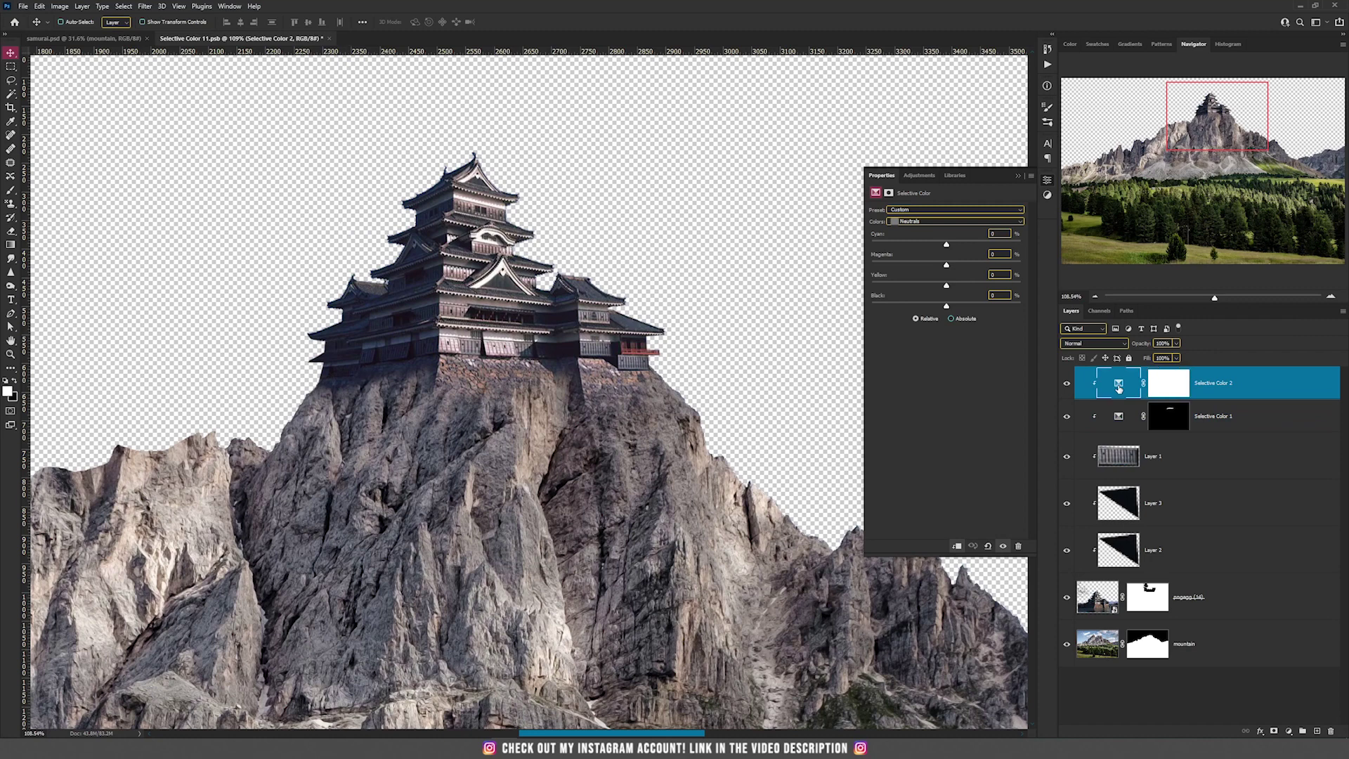
Set Black to -7% for the Blacks range in Selective Color 2, and compare the image without and with the adjustment
click(961, 224)
click(938, 299)
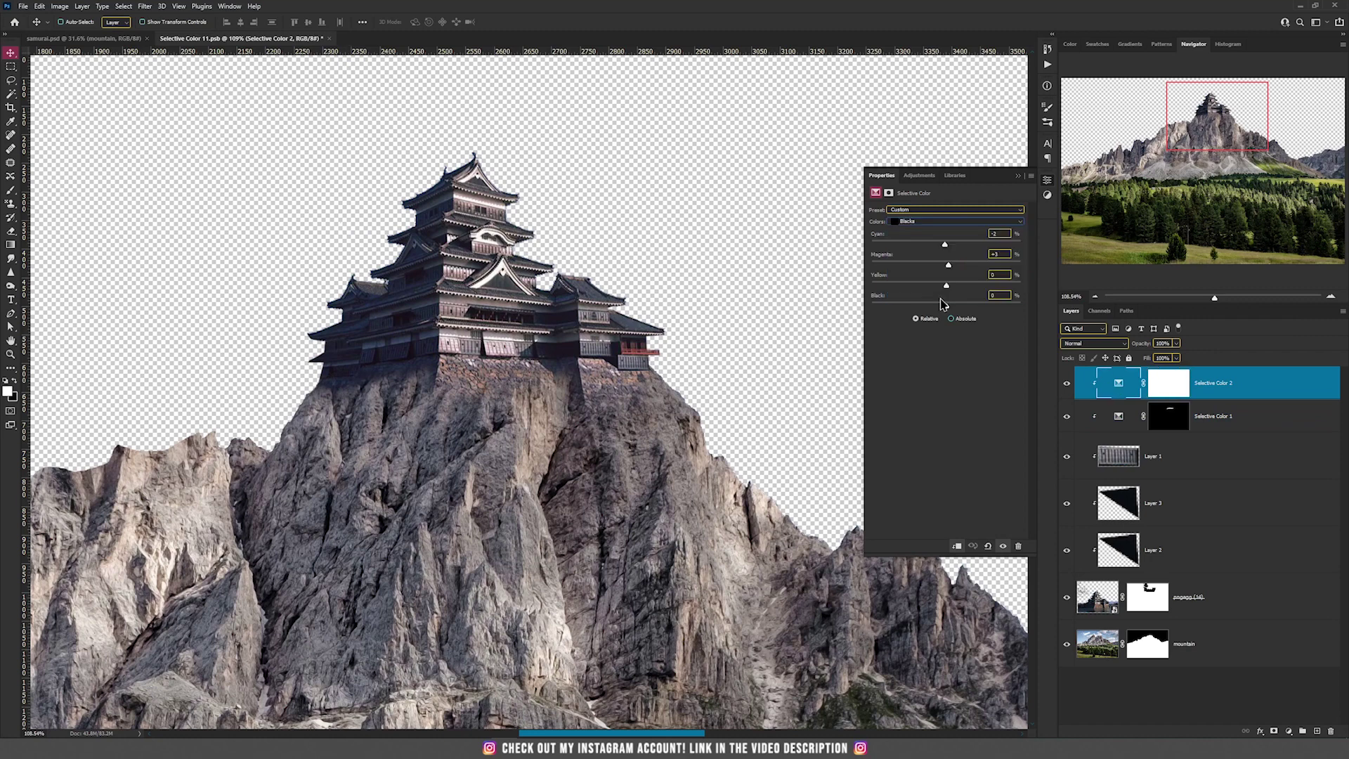
click(1065, 385)
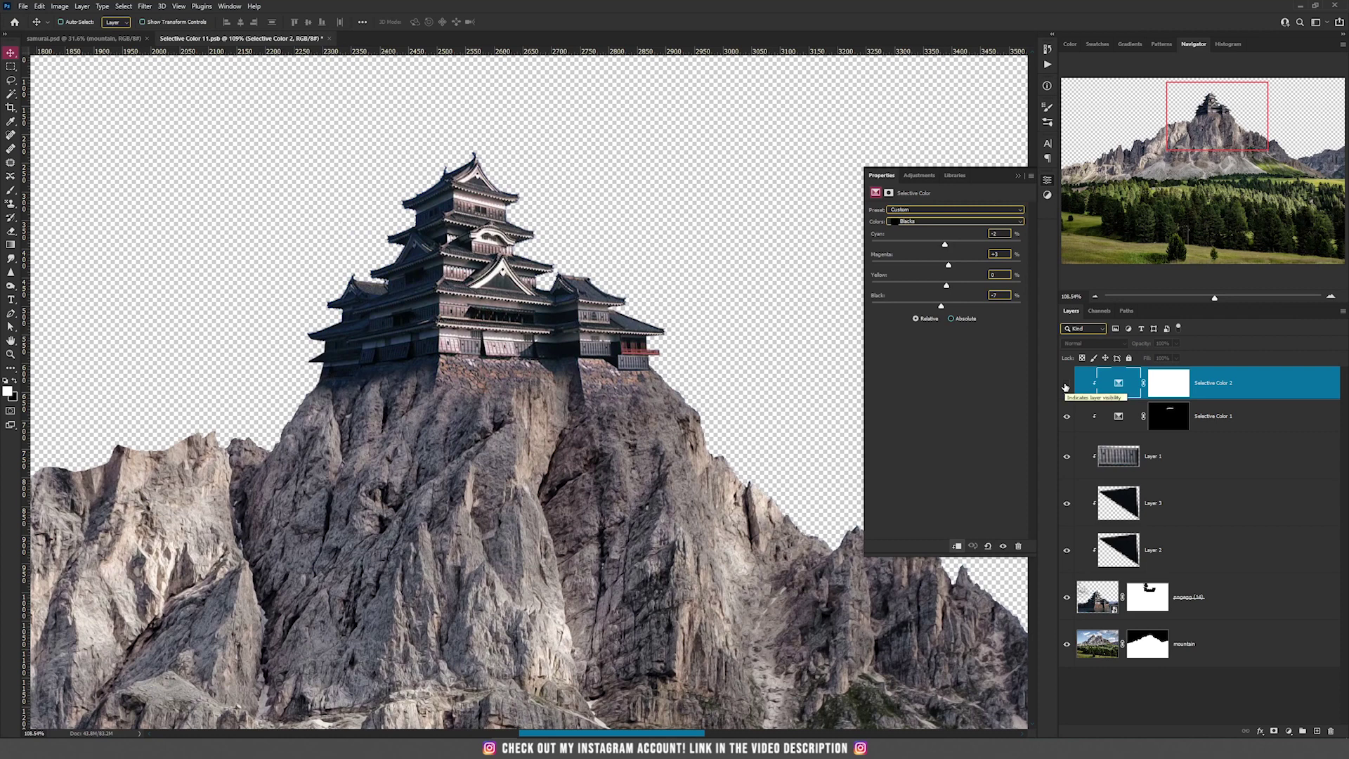
click(1066, 384)
key(ctrl+0)
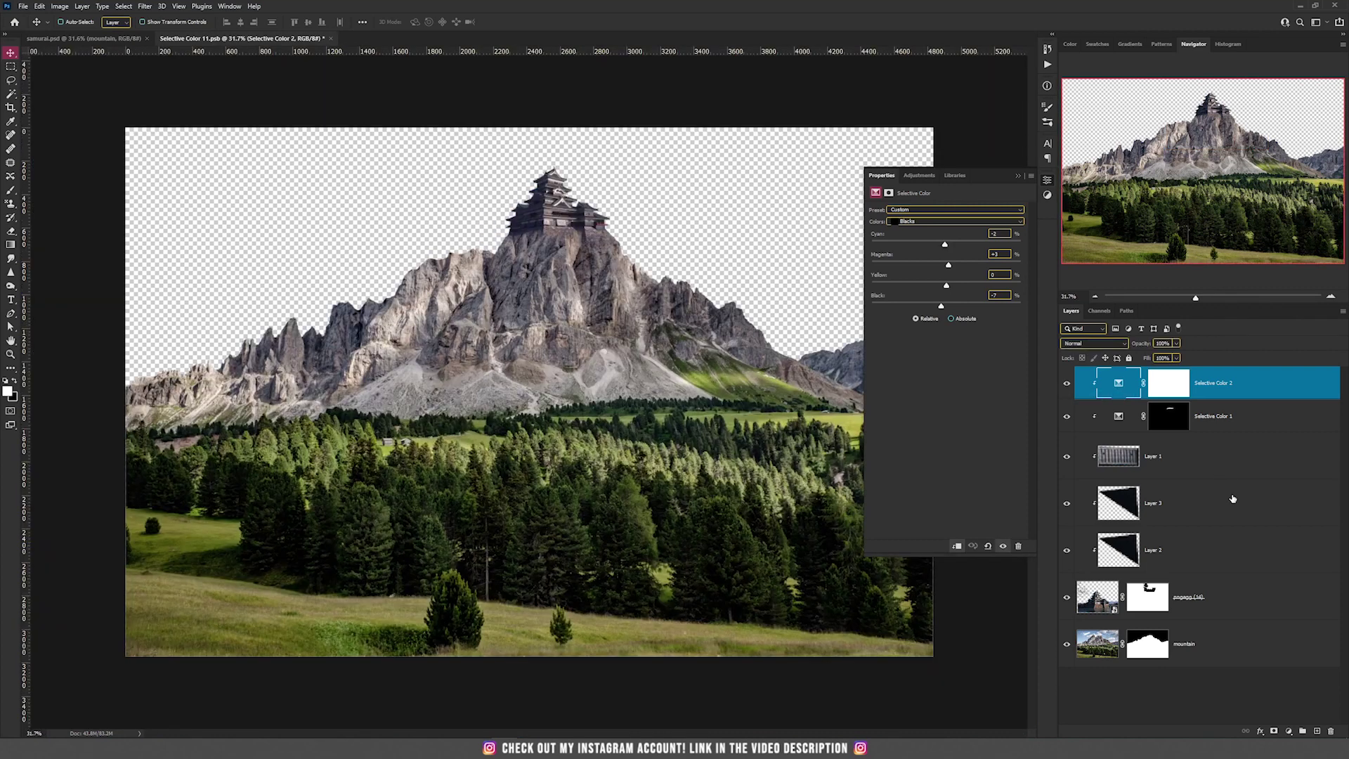
Convert all layers from Selective Color 2 down to mountain into a single smart object
shift+click(1261, 655)
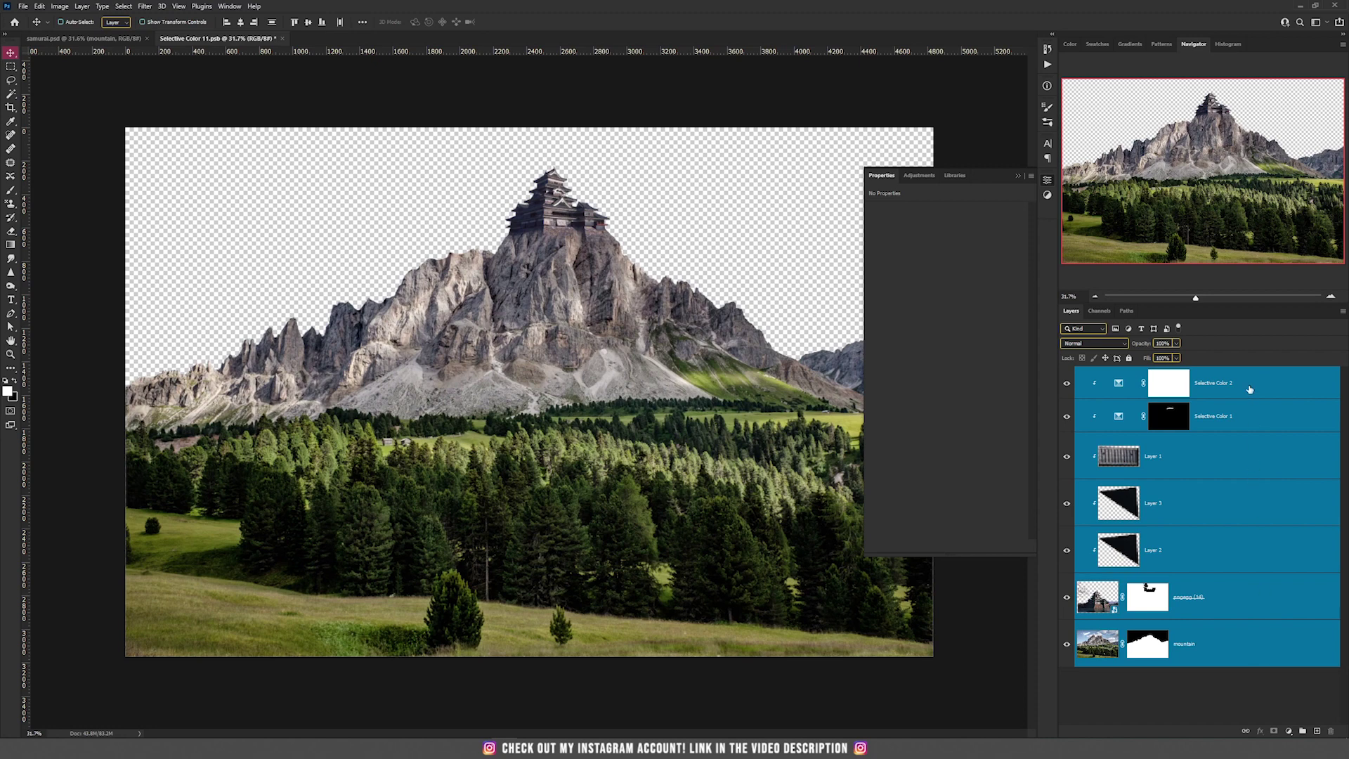
right_click(1245, 649)
click(1265, 346)
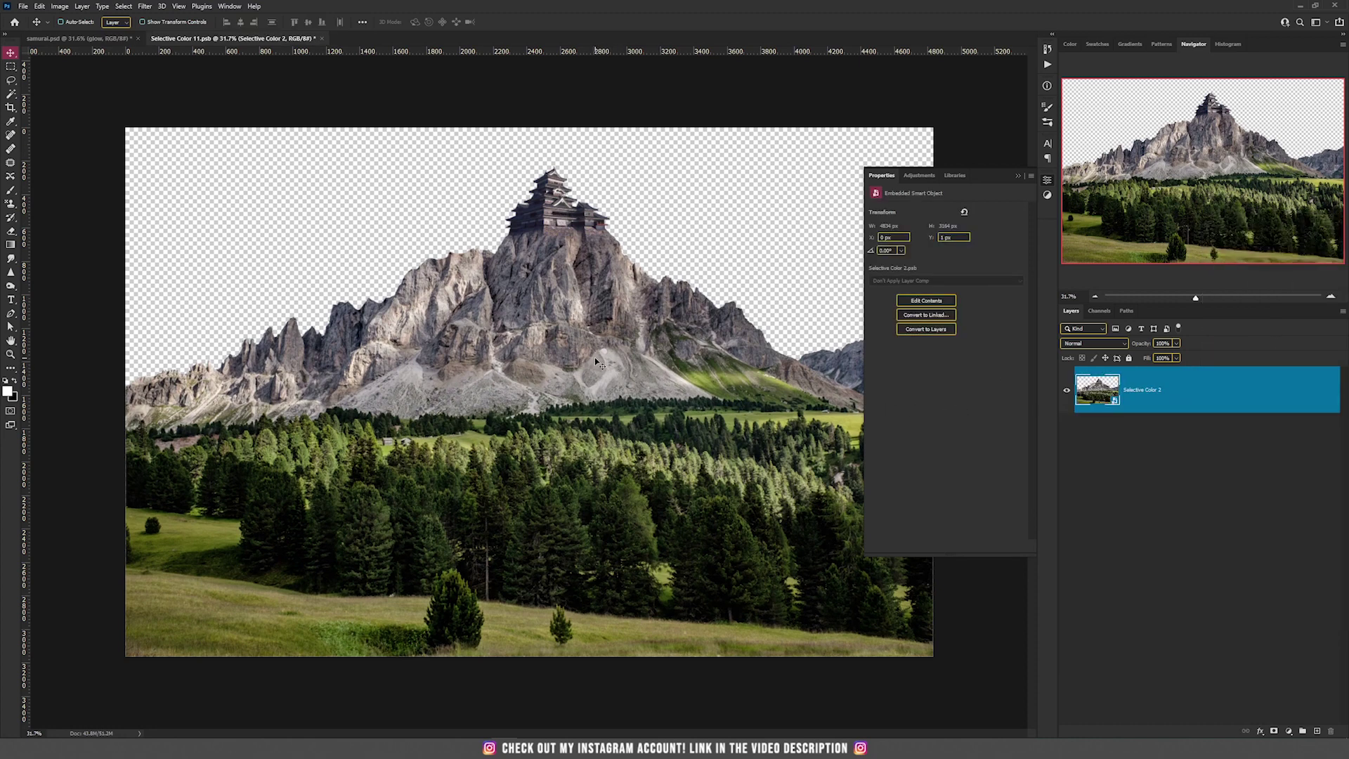
Bring the mountain smart object into samurai.psd and position it in the poster
drag(629, 359, 498, 379)
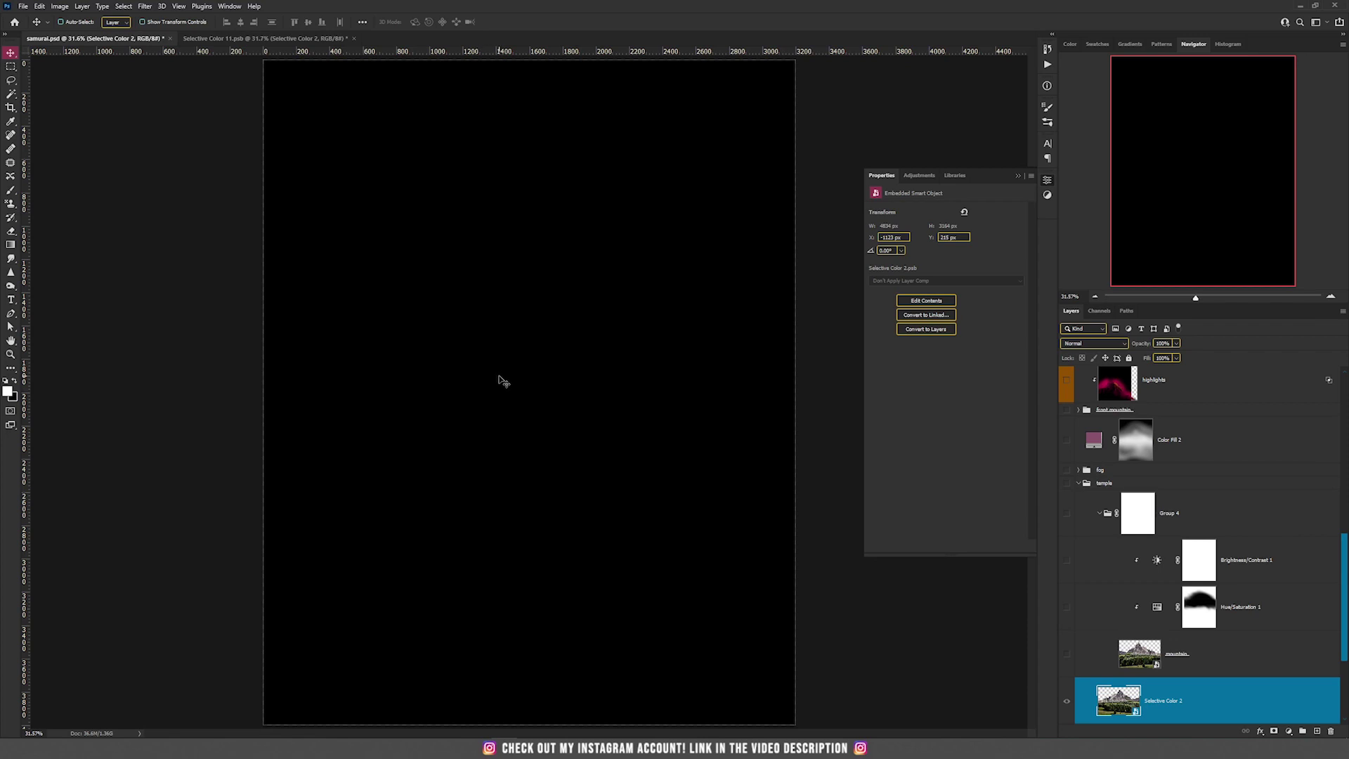
click(1066, 701)
drag(598, 344, 640, 478)
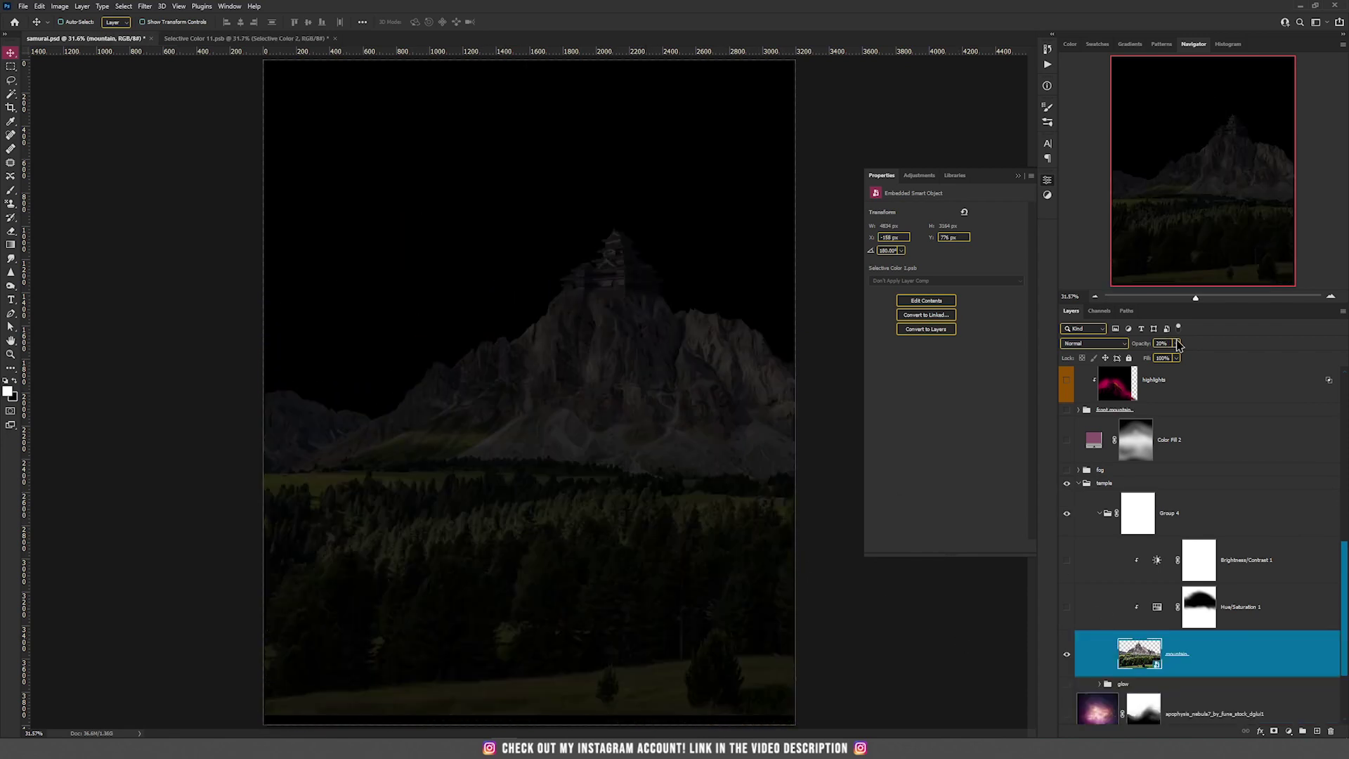
Preview the mountain layer at 100% opacity and return it to 20%
click(1176, 344)
drag(1191, 355, 1244, 354)
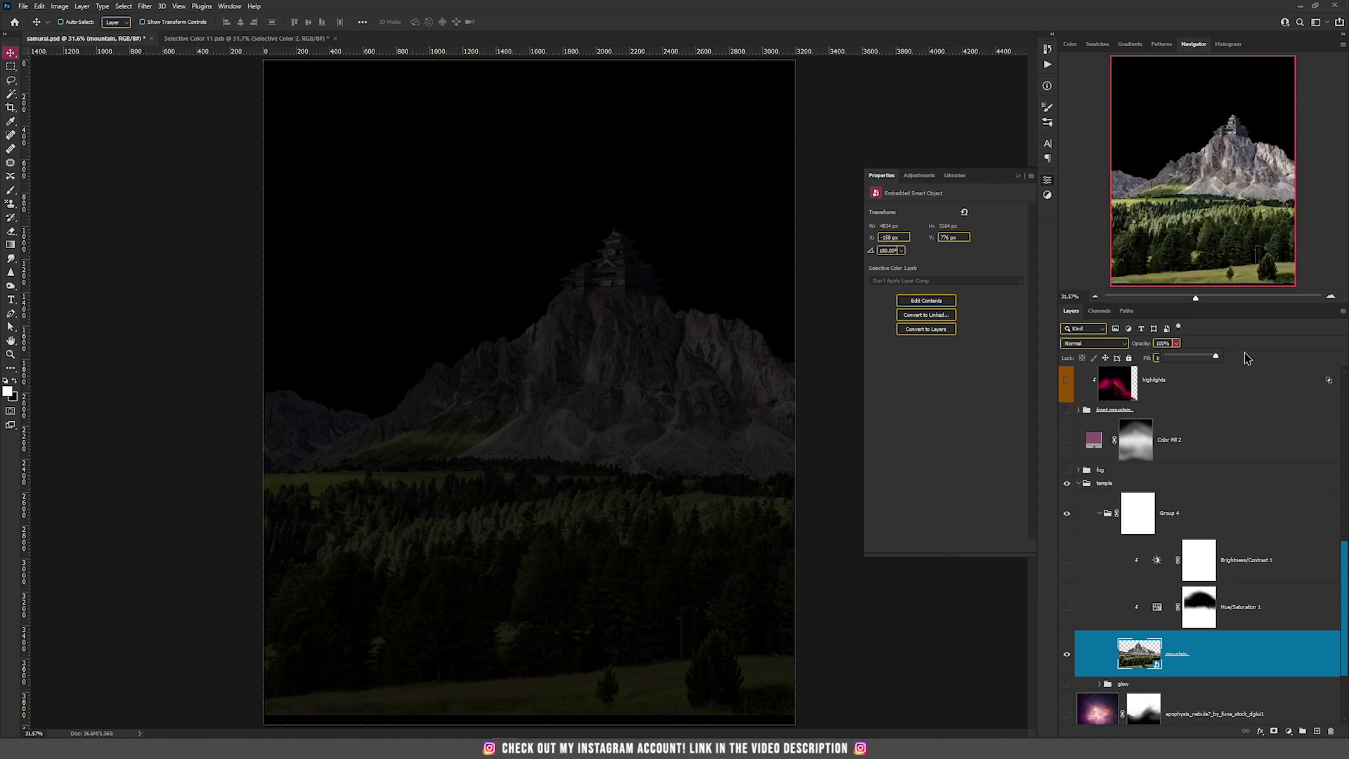
click(1251, 335)
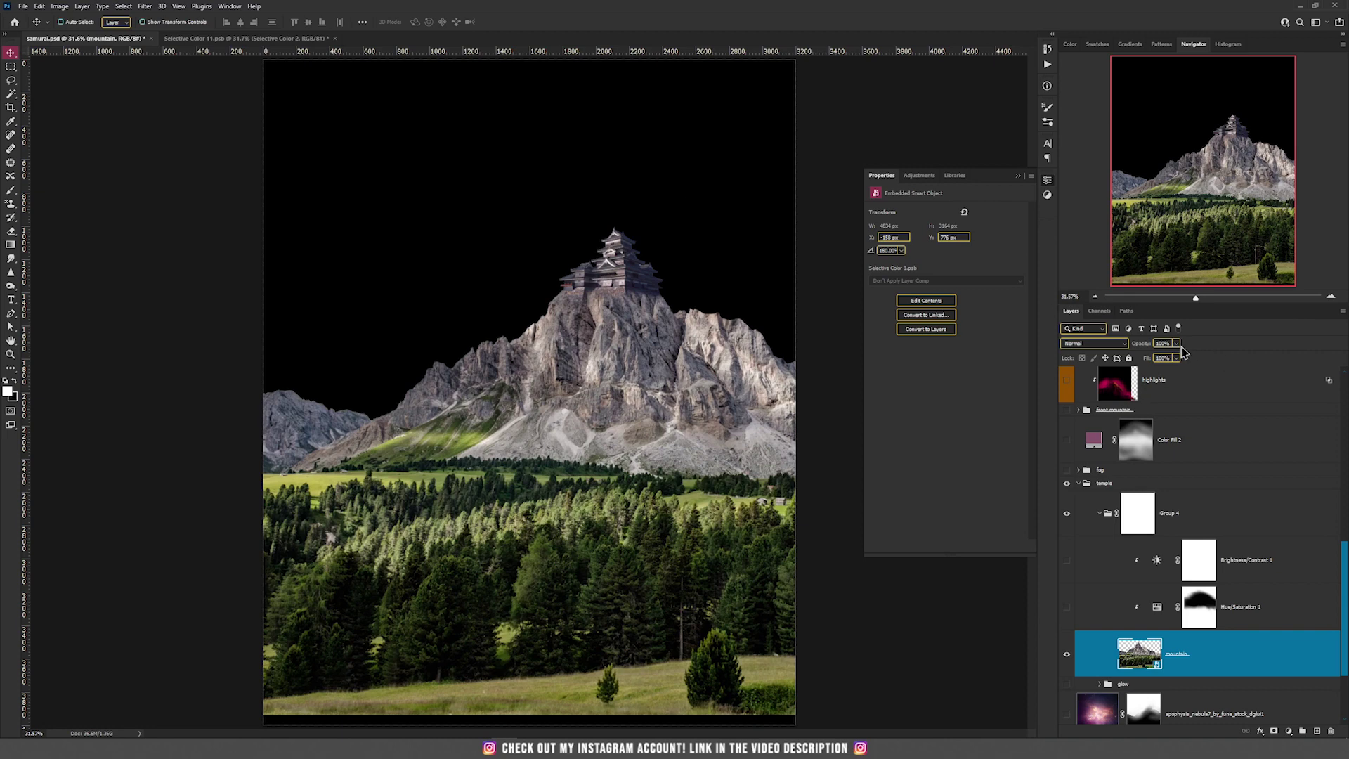
key(2)
Show the nebula layer behind the mountain and compare it with its layer mask disabled and enabled
scroll(1195, 519, down, 3)
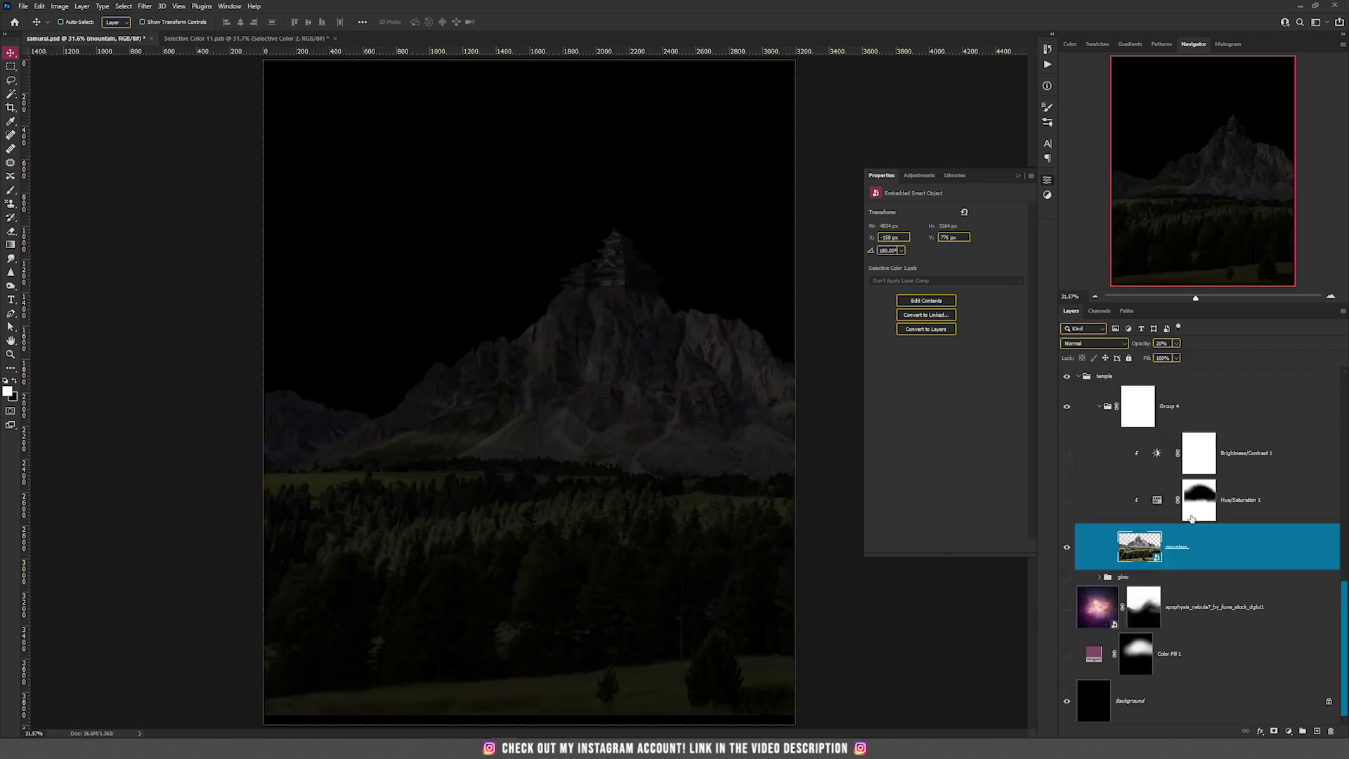
click(1067, 608)
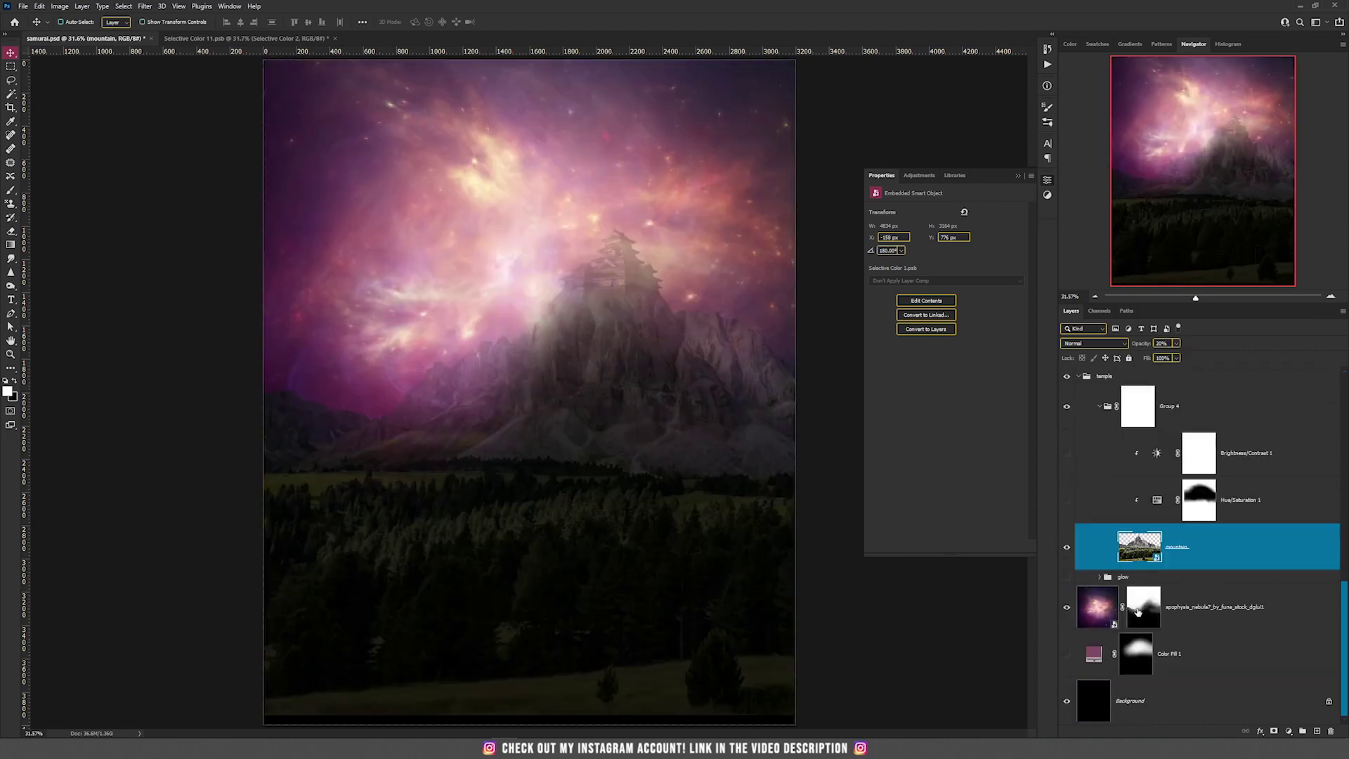
shift+click(1137, 614)
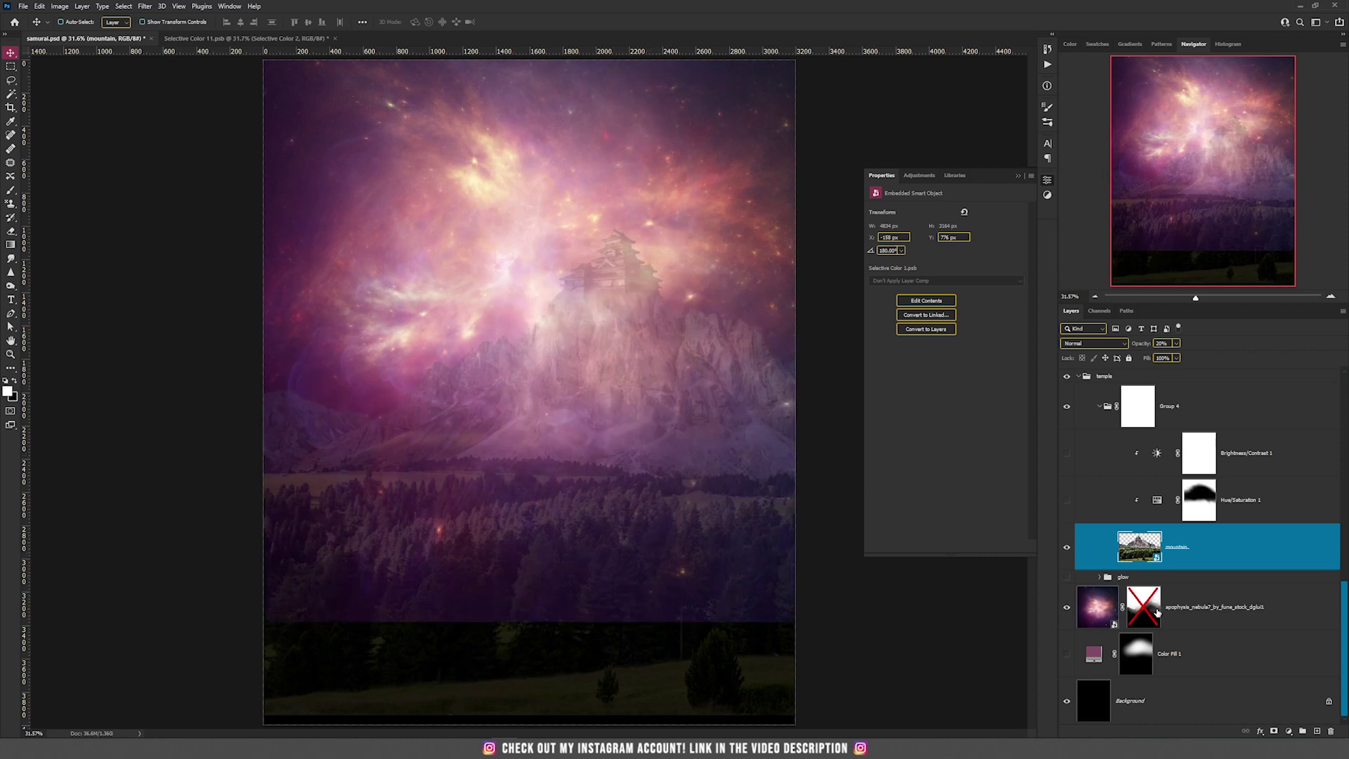
shift+click(1151, 616)
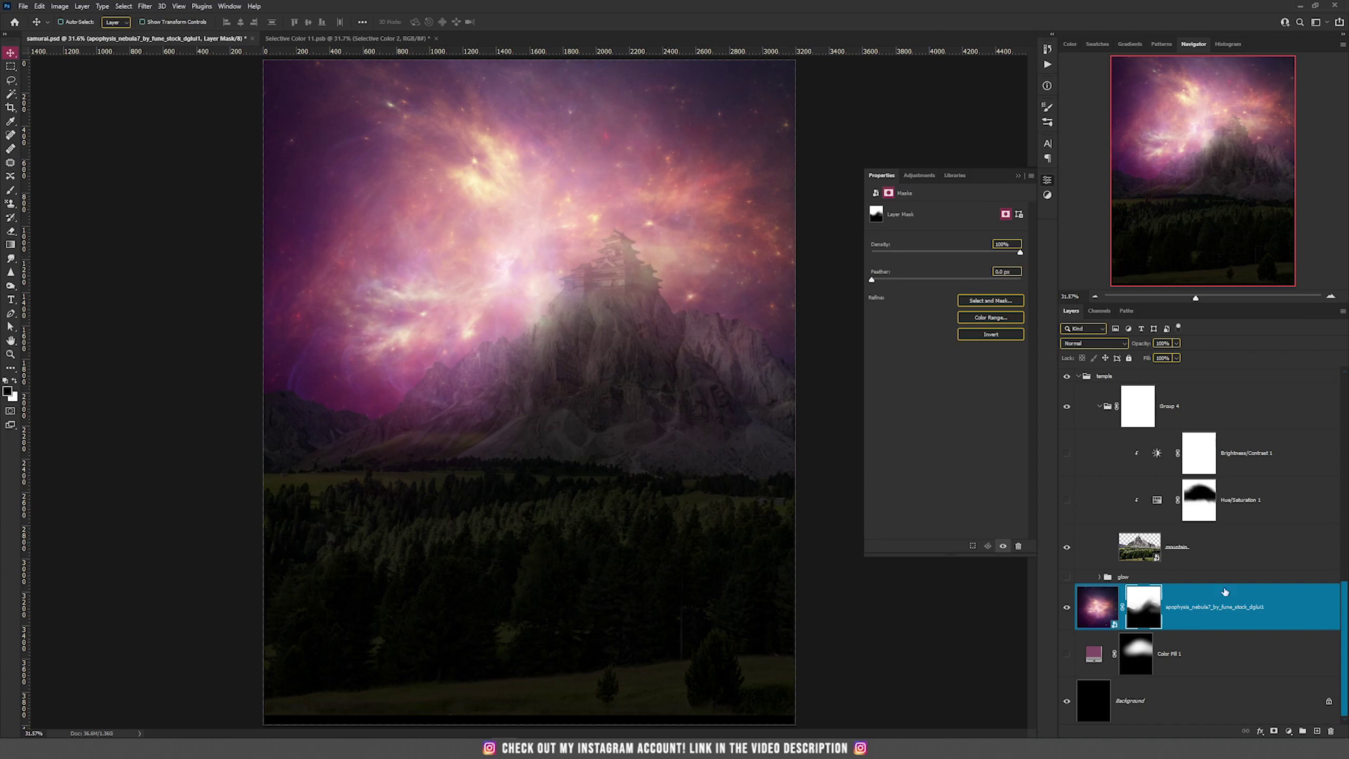
Add a bright pink Solid Color fill layer directly above Color Fill 1, beneath the nebula
click(1067, 656)
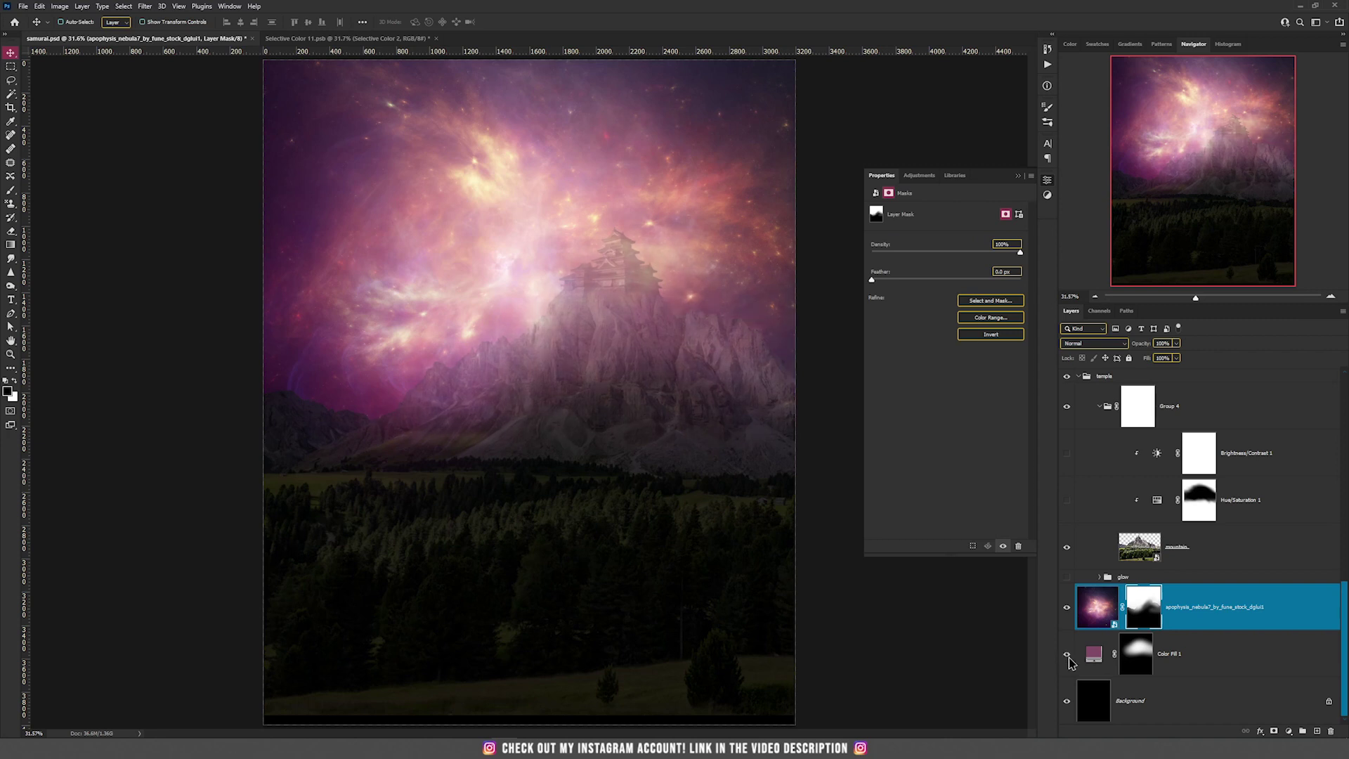
click(1094, 657)
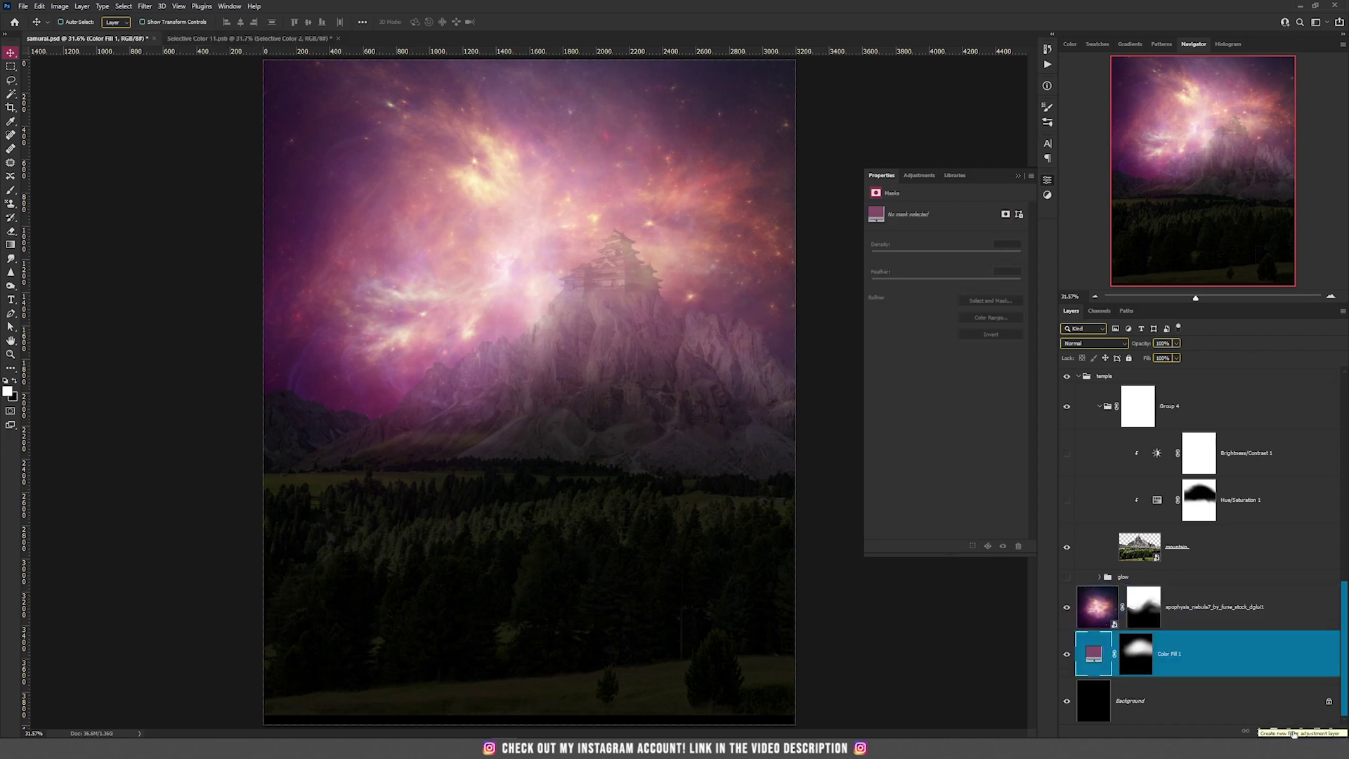
click(1293, 734)
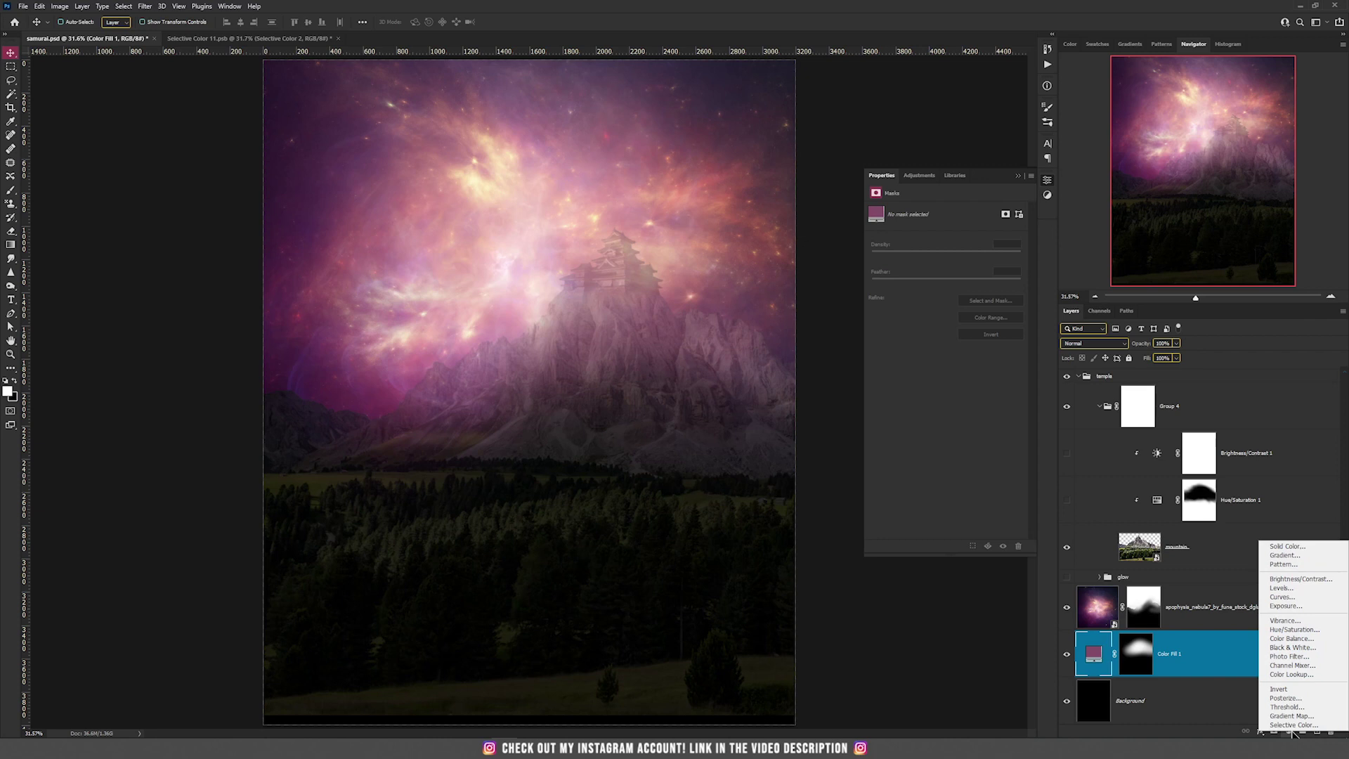
click(1299, 549)
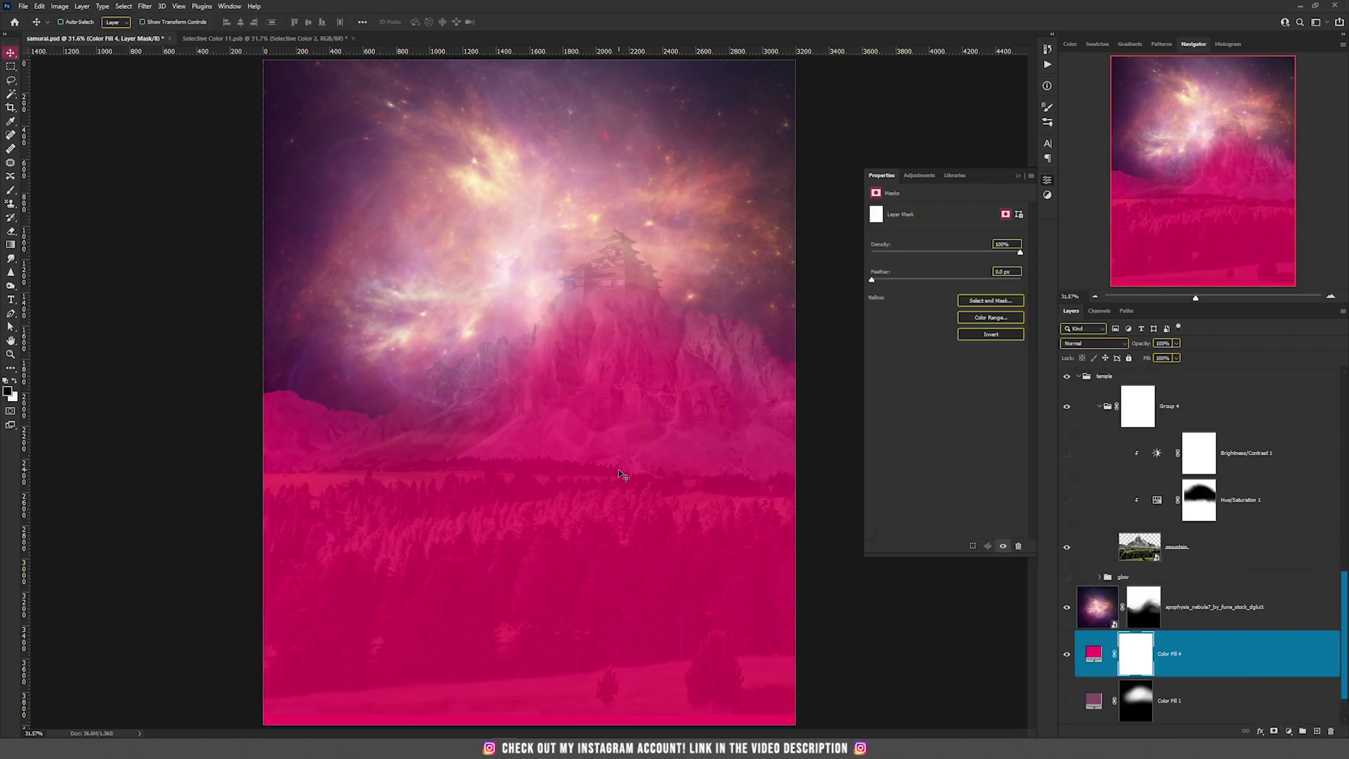
Mask out the lower part of the pink fill layer by painting black with a large soft round brush at 0% hardness
key(b)
right_click(622, 467)
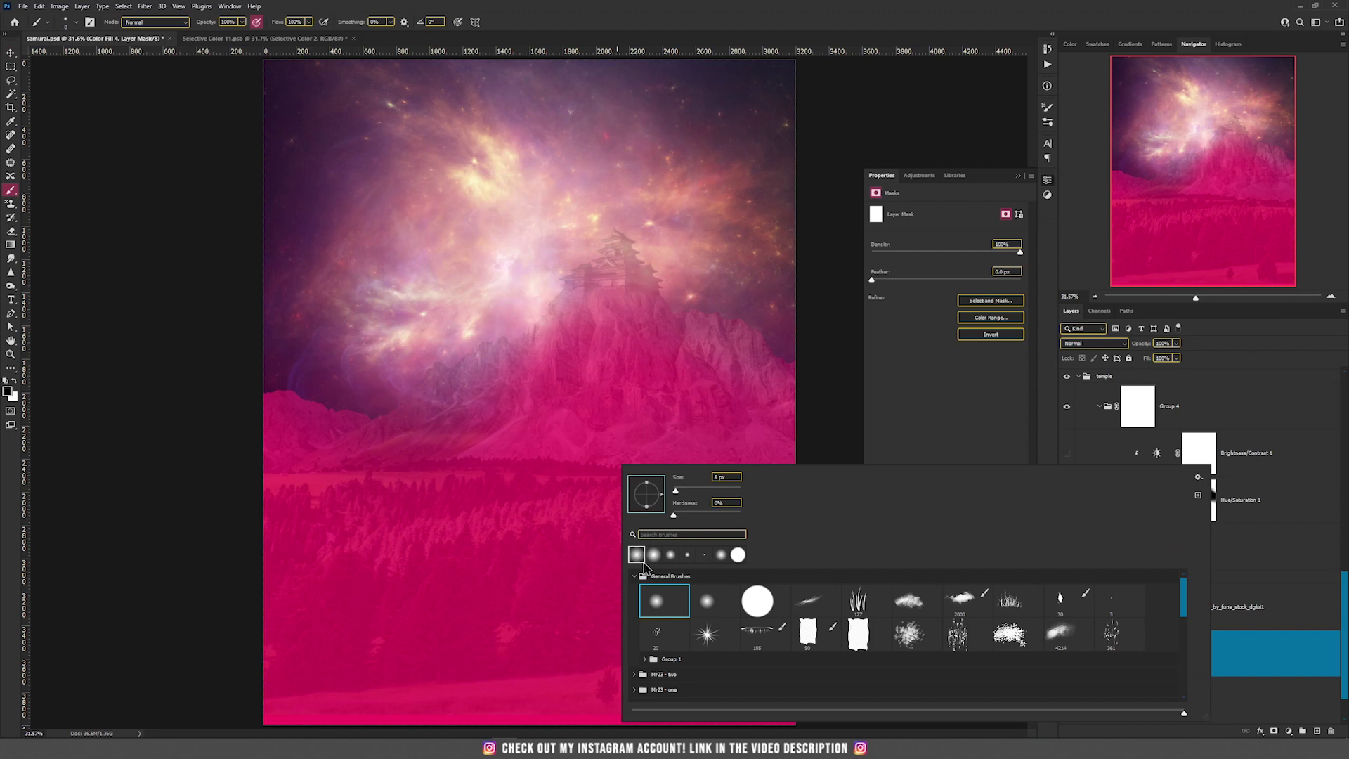
click(602, 35)
key(bracketright)
key(bracketright)
key(bracketright)
key(bracketright)
key(bracketright)
key(bracketright)
key(bracketright)
key(bracketright)
key(bracketright)
key(bracketright)
key(bracketright)
key(bracketright)
key(bracketright)
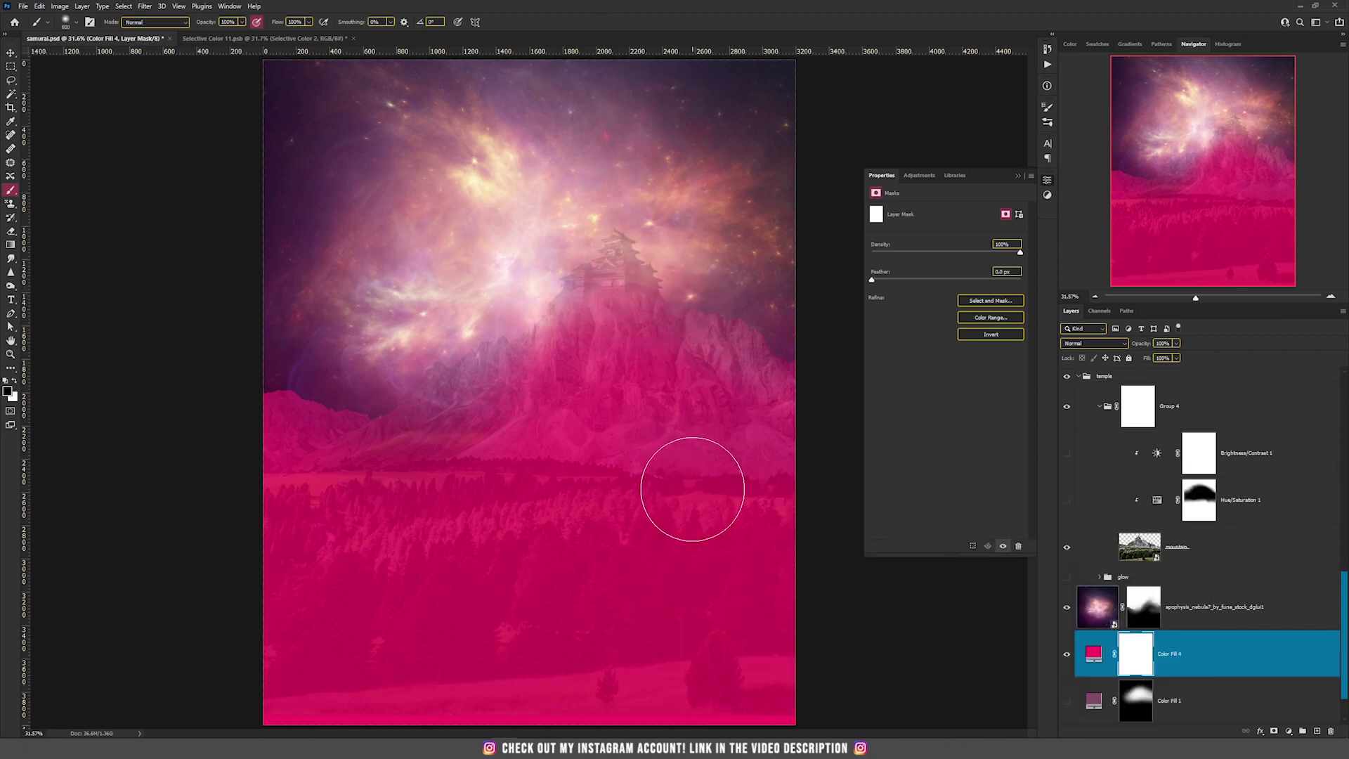
key(bracketright)
key(bracketright)
key(bracketright)
mouse_move(707, 642)
mouse_down()
mouse_move(802, 680)
mouse_move(361, 668)
mouse_move(313, 593)
mouse_move(277, 466)
mouse_move(843, 506)
mouse_move(882, 572)
mouse_up()
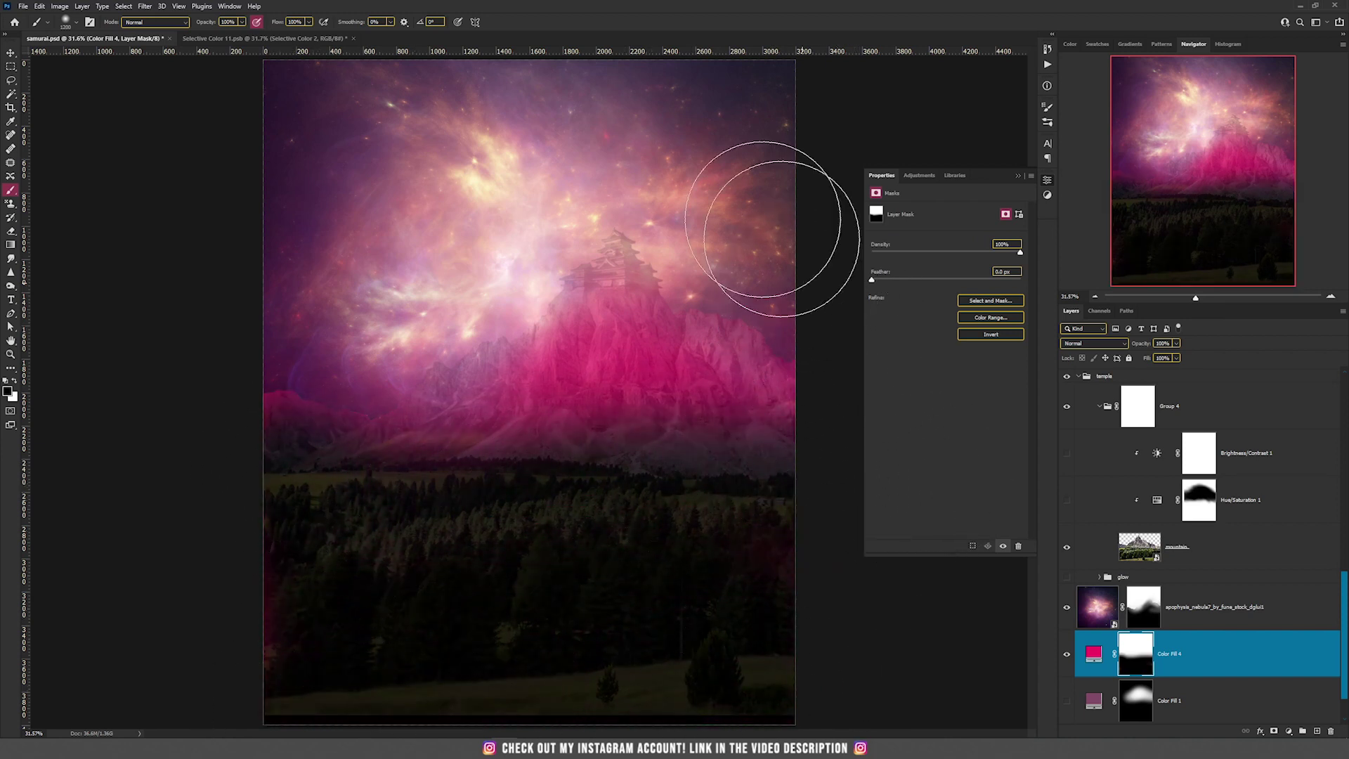
Mask more pink away around the castle and left slope, and delete Color Fill 4's mask and the fill layer itself
mouse_move(519, 299)
mouse_down()
mouse_move(520, 281)
mouse_move(291, 306)
mouse_up()
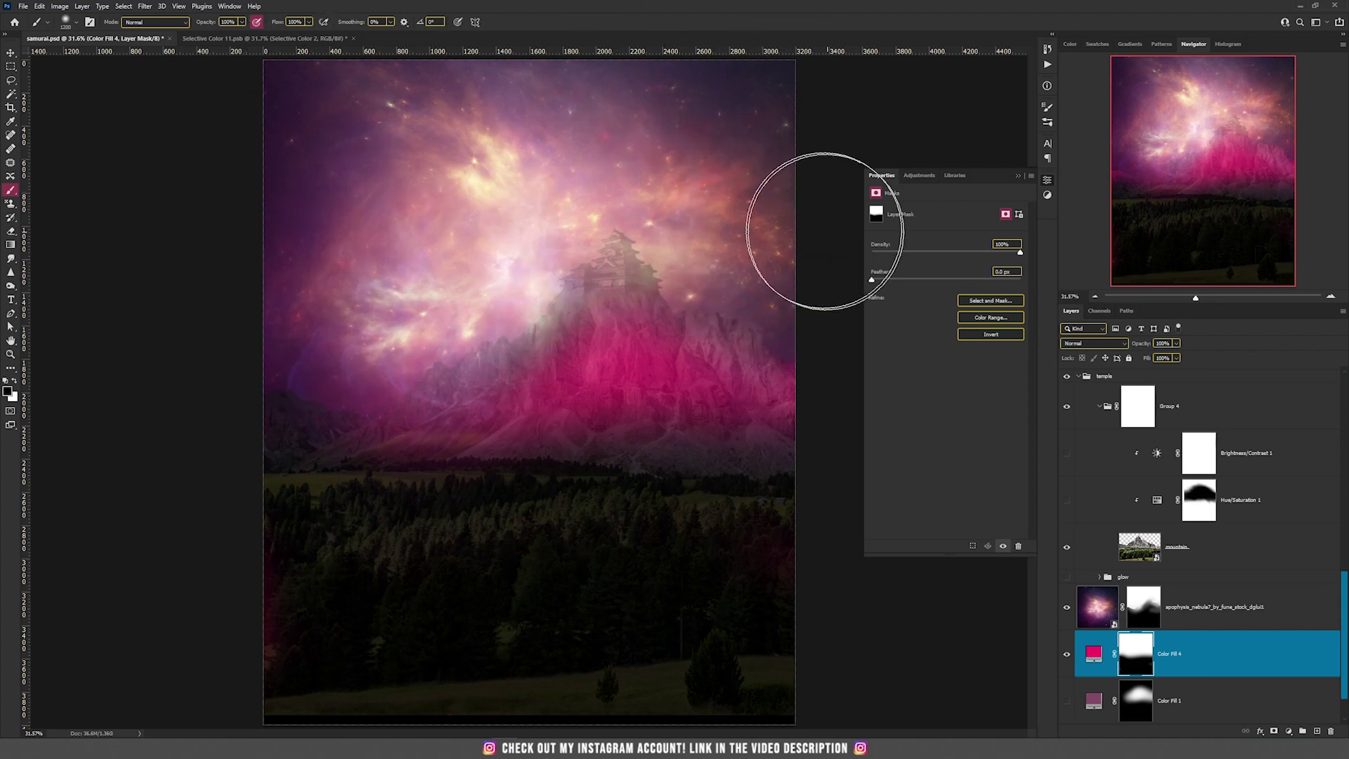
key(v)
click(1332, 732)
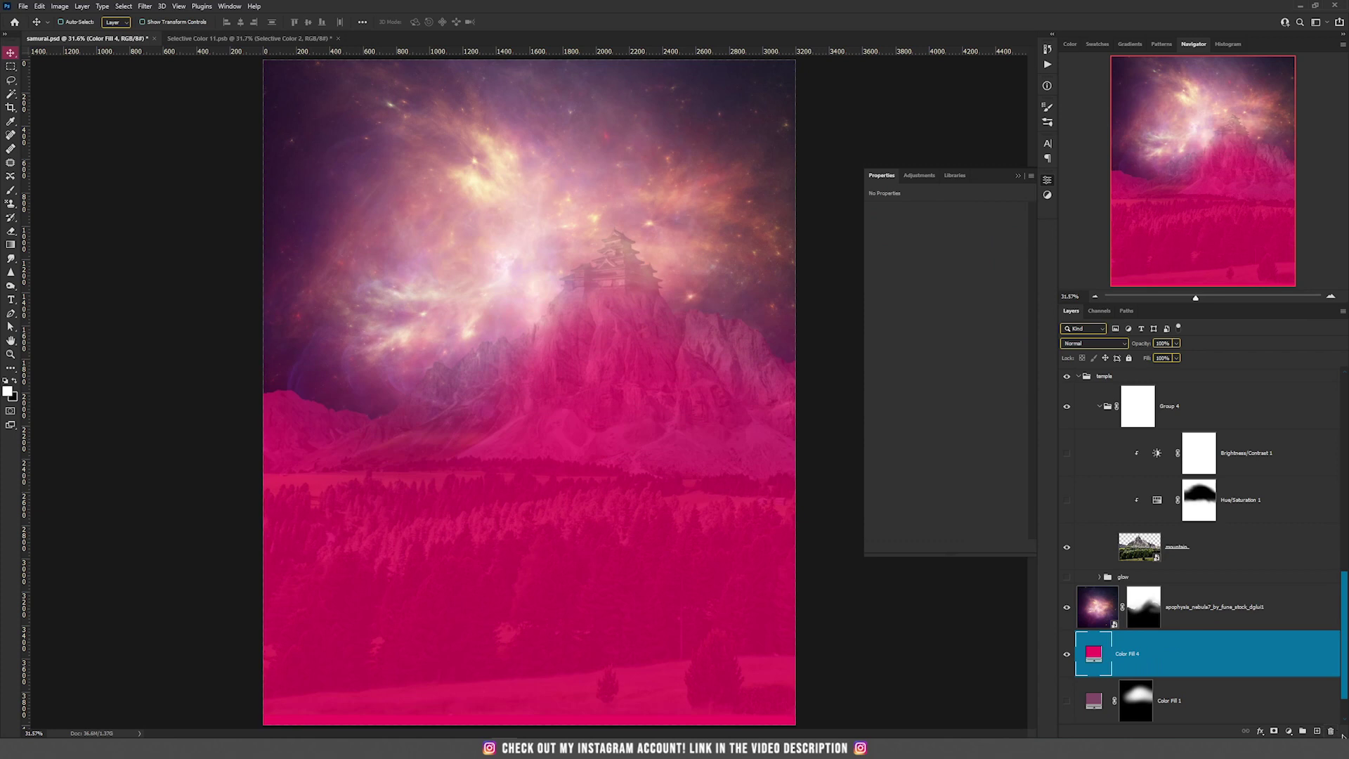
click(1332, 733)
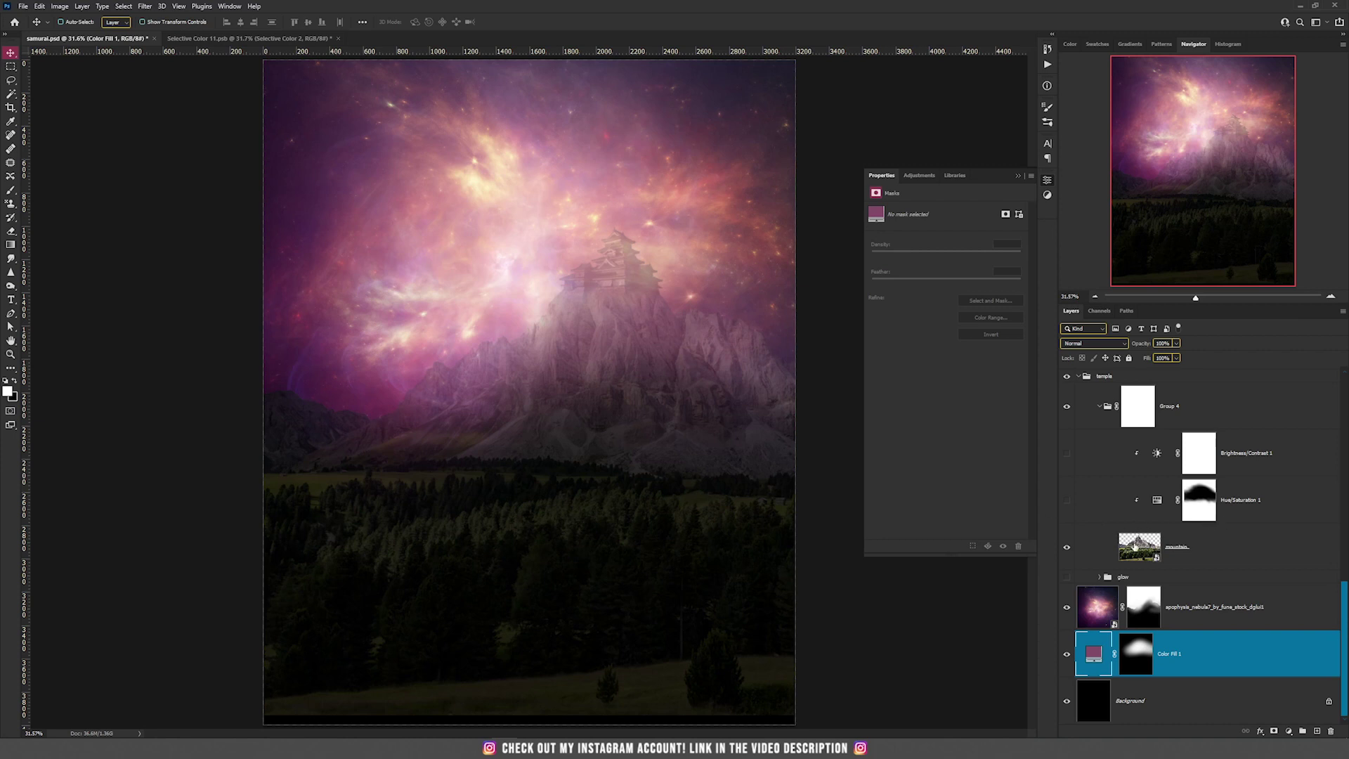
Show the Hue/Saturation 1 and Brightness/Contrast 1 adjustments clipped to the mountain layer and open their settings
click(1135, 546)
click(1066, 501)
click(1201, 507)
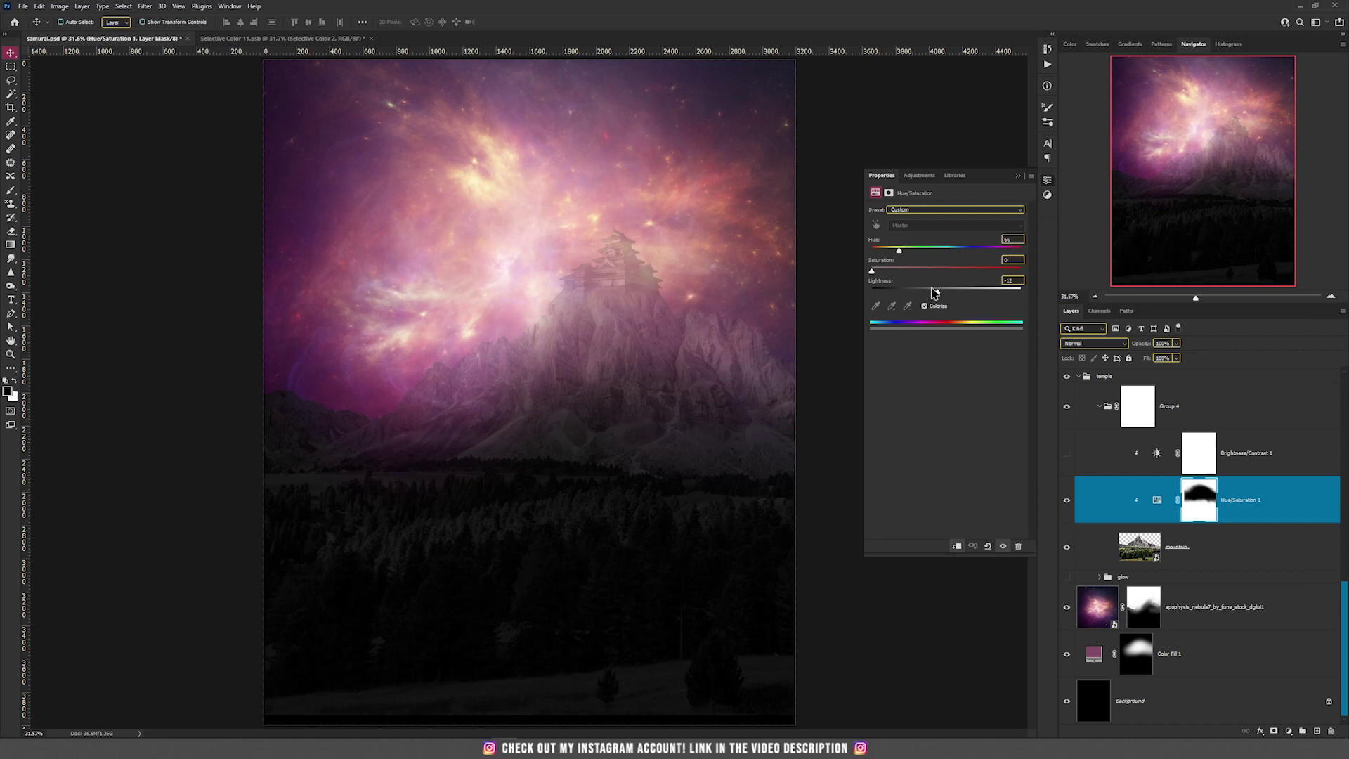
click(1188, 463)
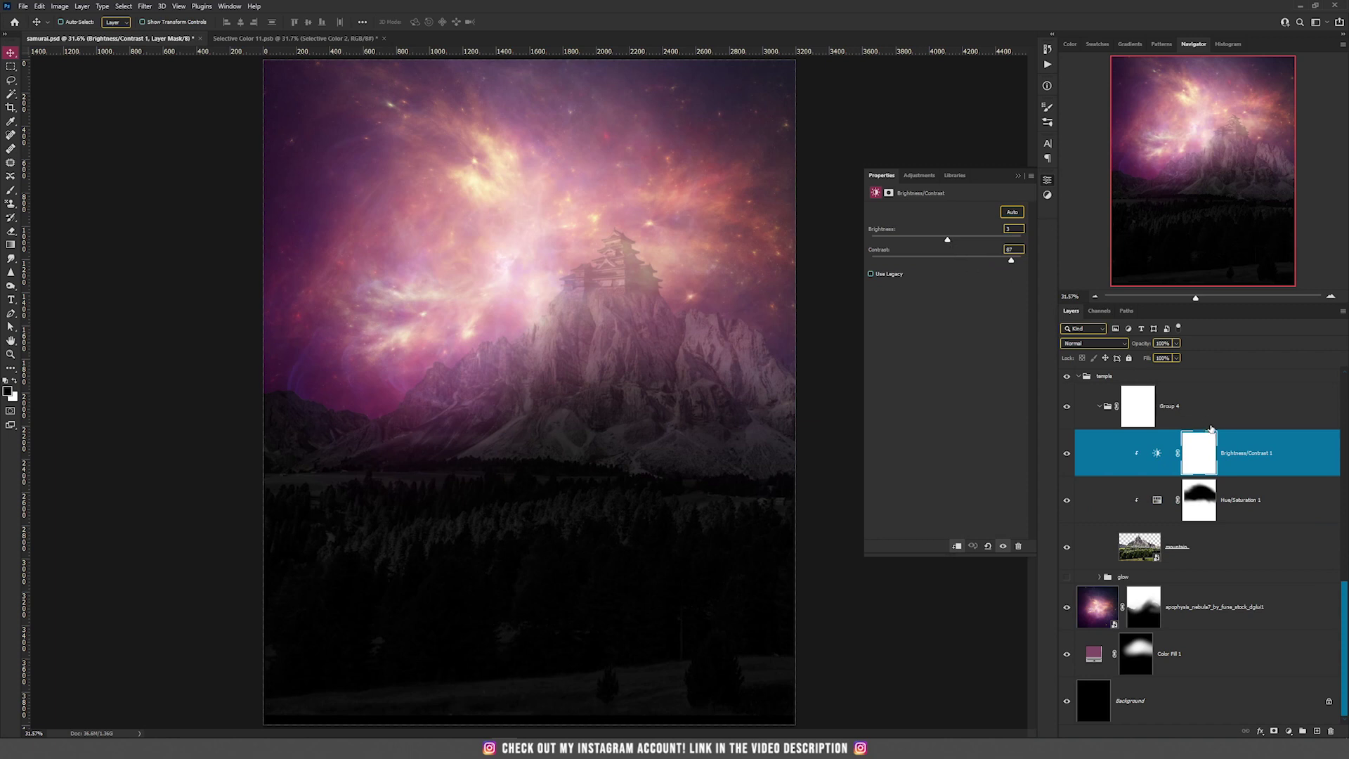
Show the glow group behind the mountain, expand it and select its glow layer
scroll(627, 302, up, 4)
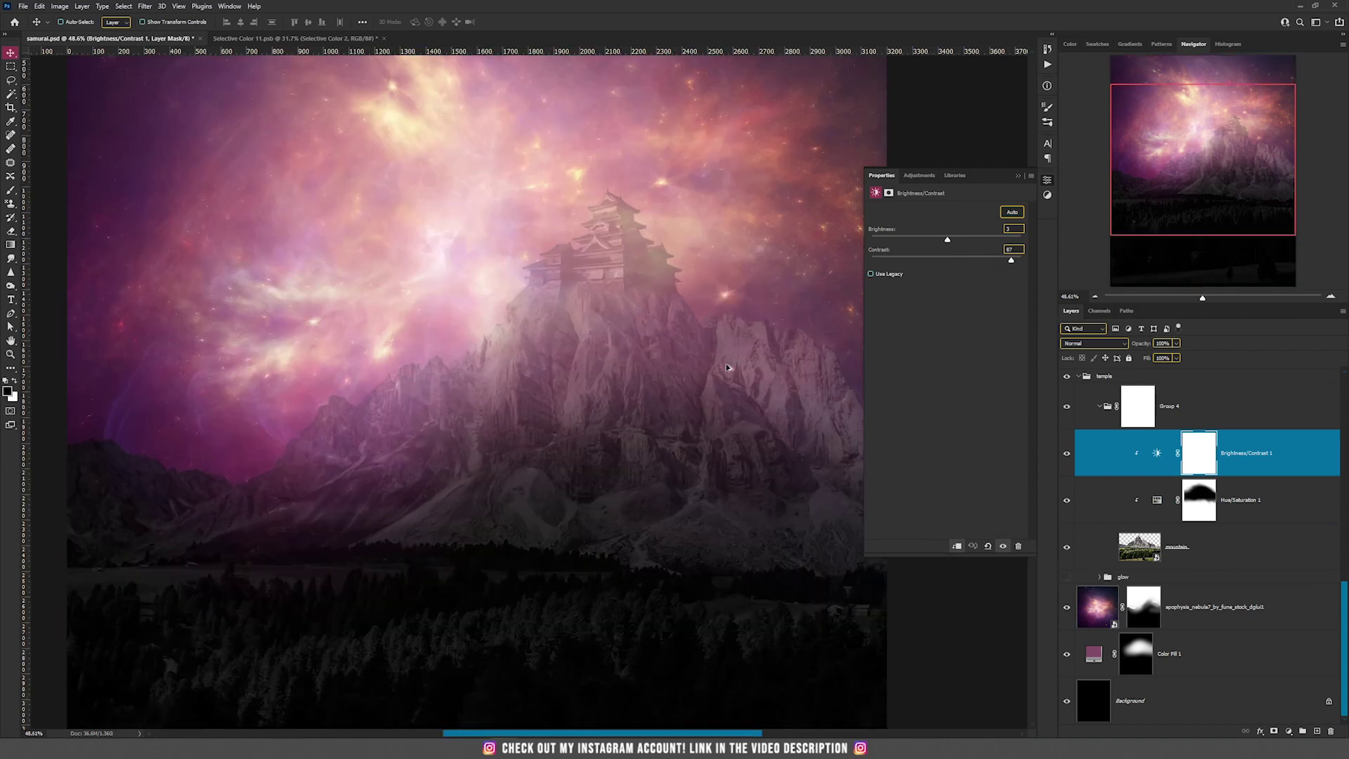
click(1066, 578)
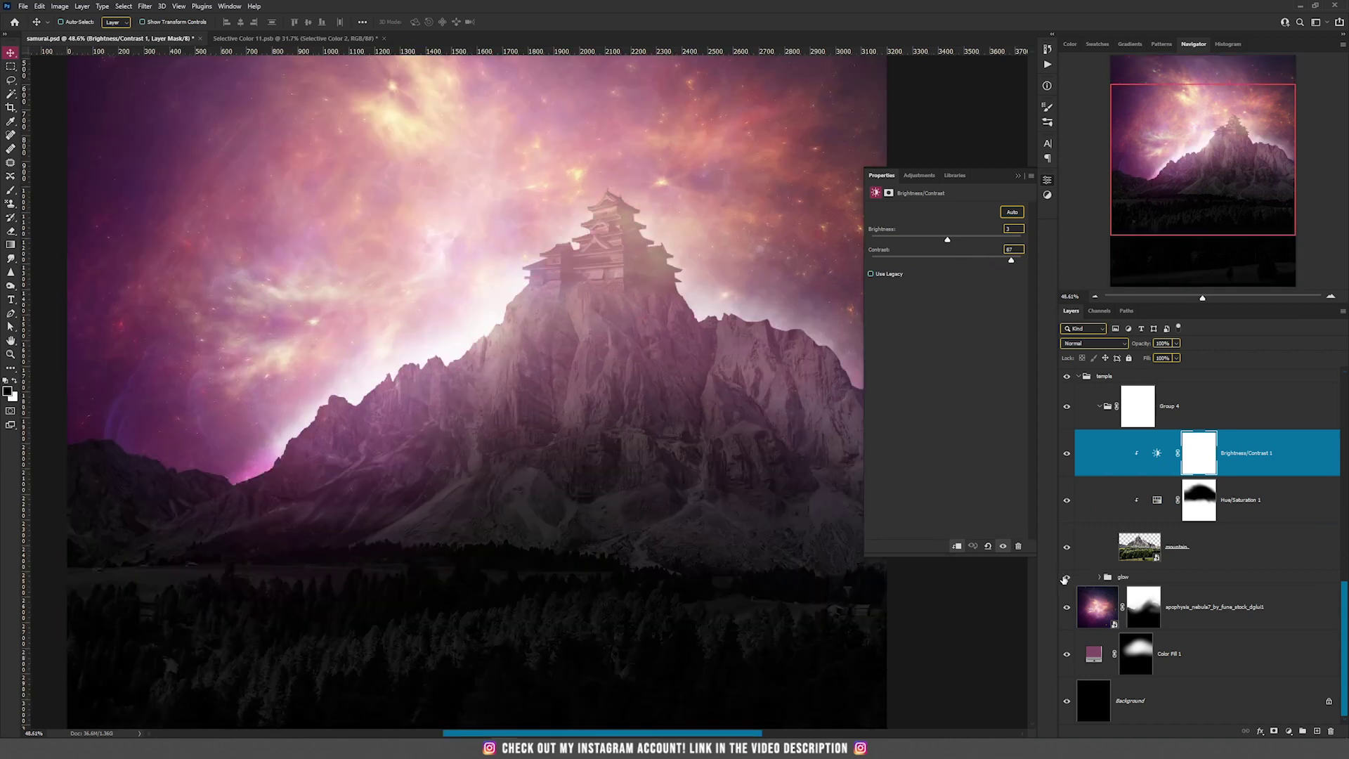
click(1100, 577)
click(1124, 606)
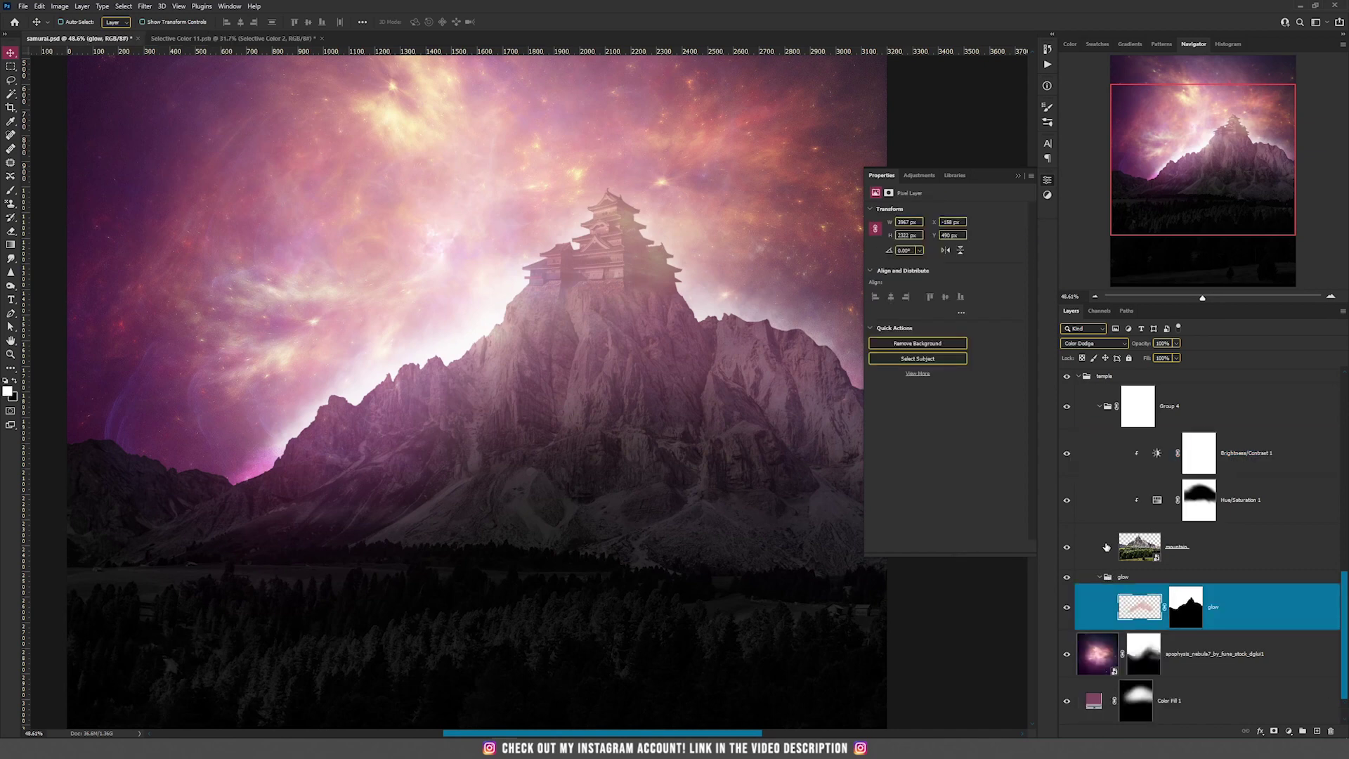
scroll(660, 321, down, 3)
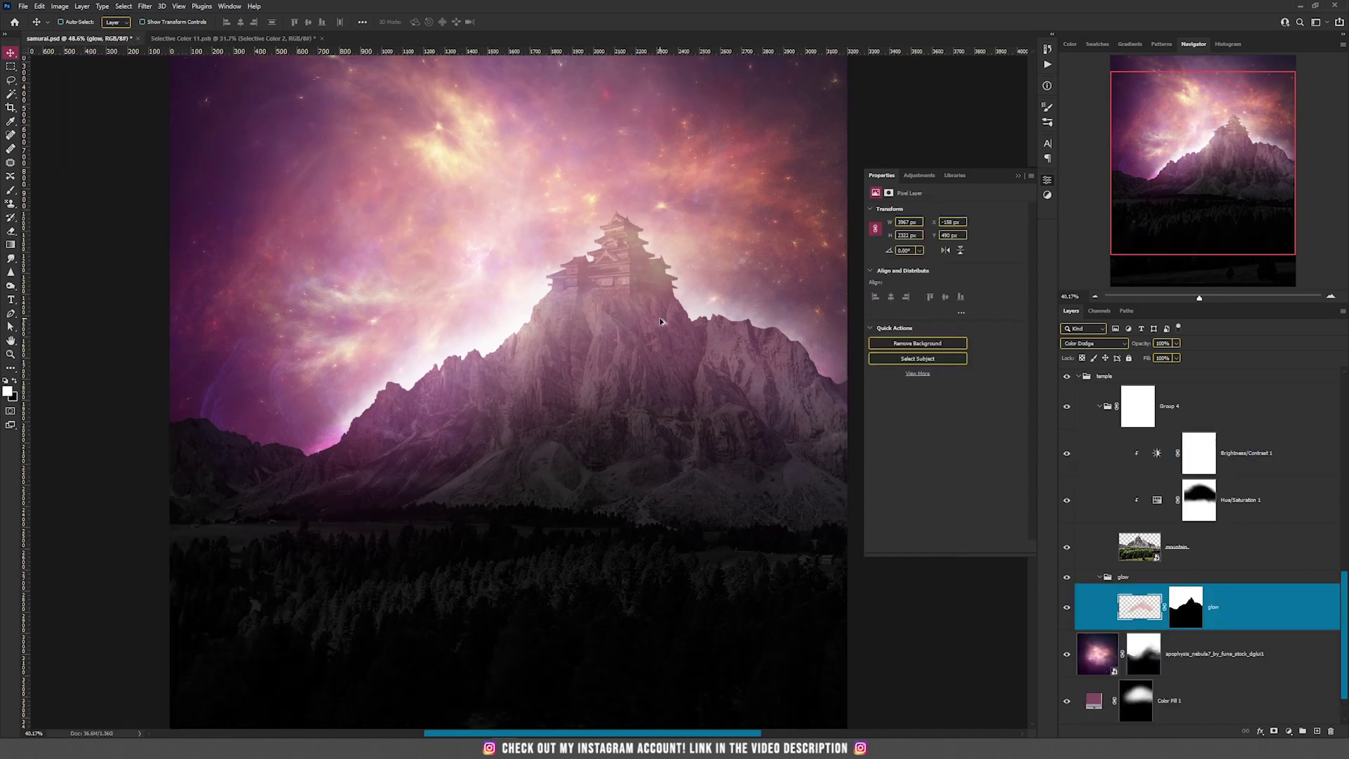
scroll(660, 325, down, 1)
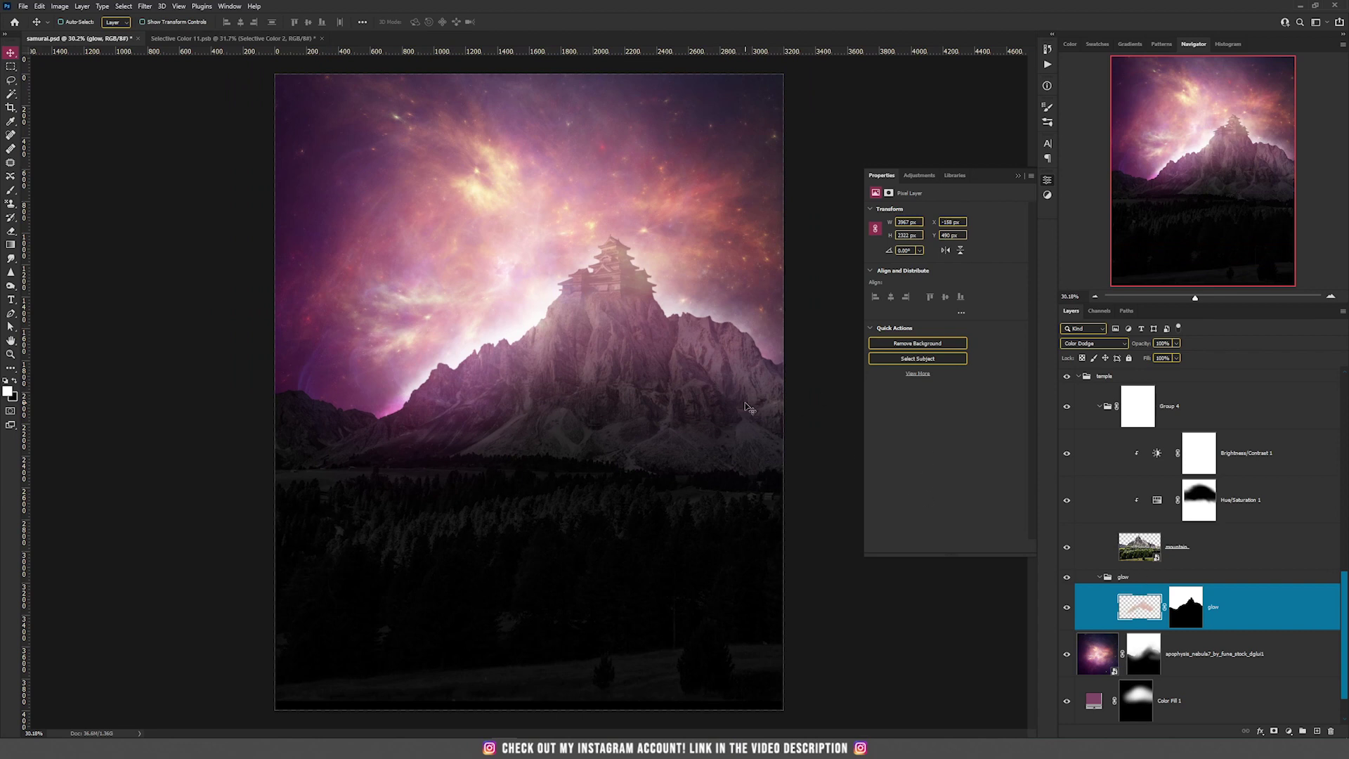
Add a new layer above the glow layer, hide the existing glow, and set the new layer's blend mode to Color Dodge
click(1316, 730)
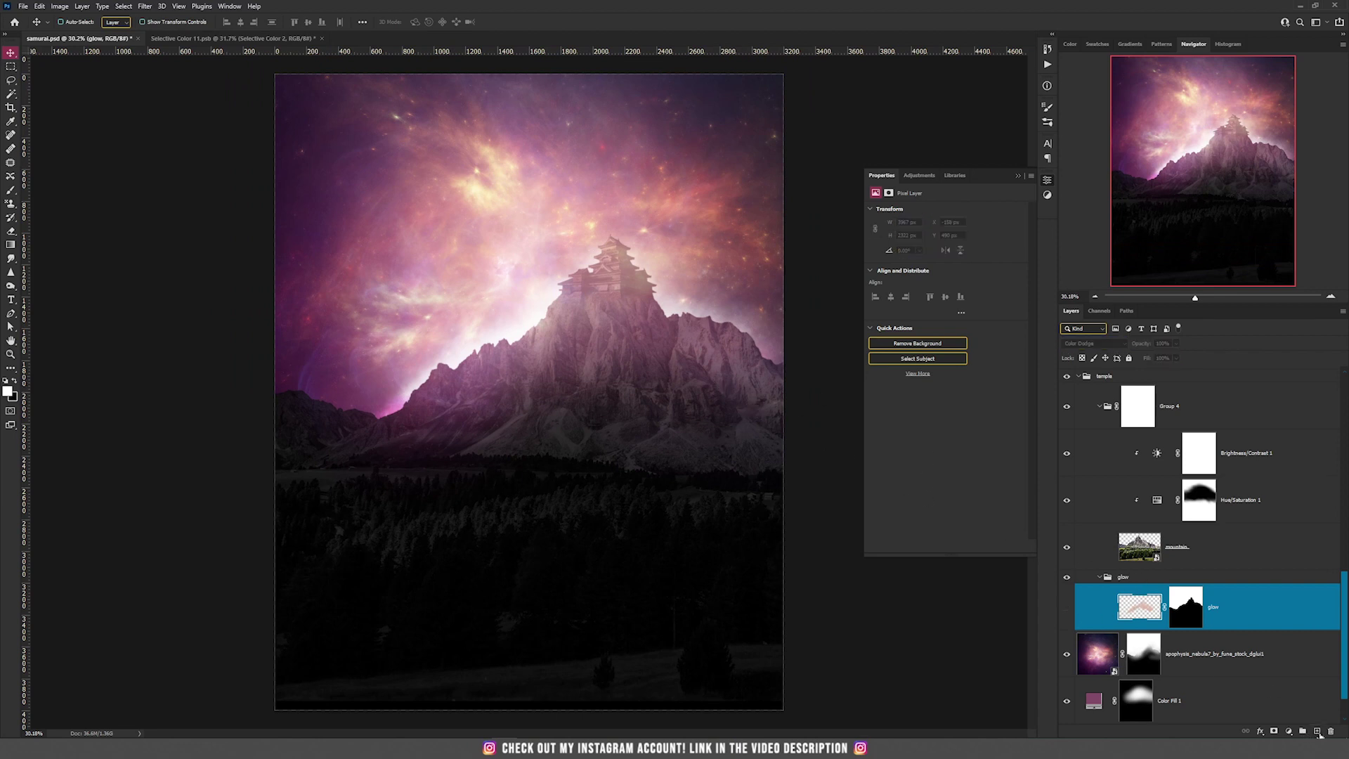
click(1066, 654)
click(1090, 343)
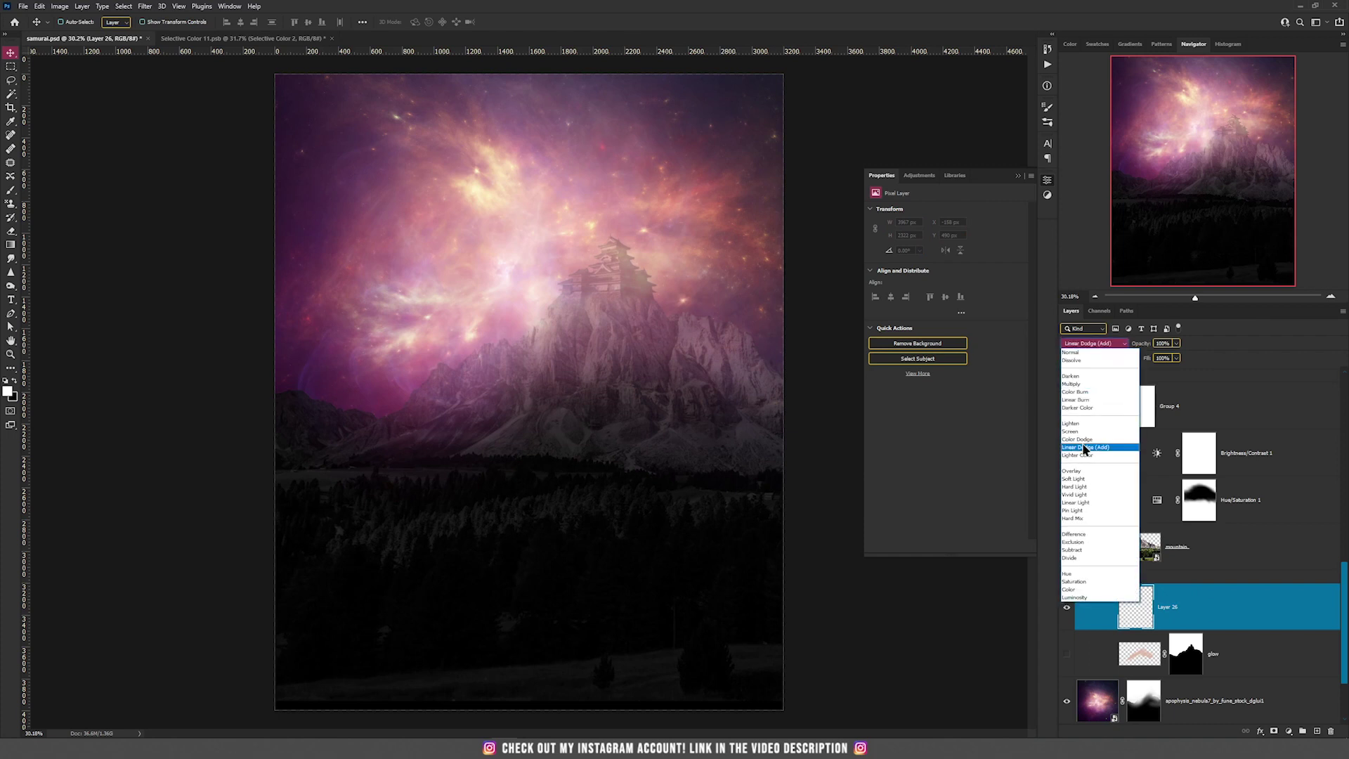
click(1078, 425)
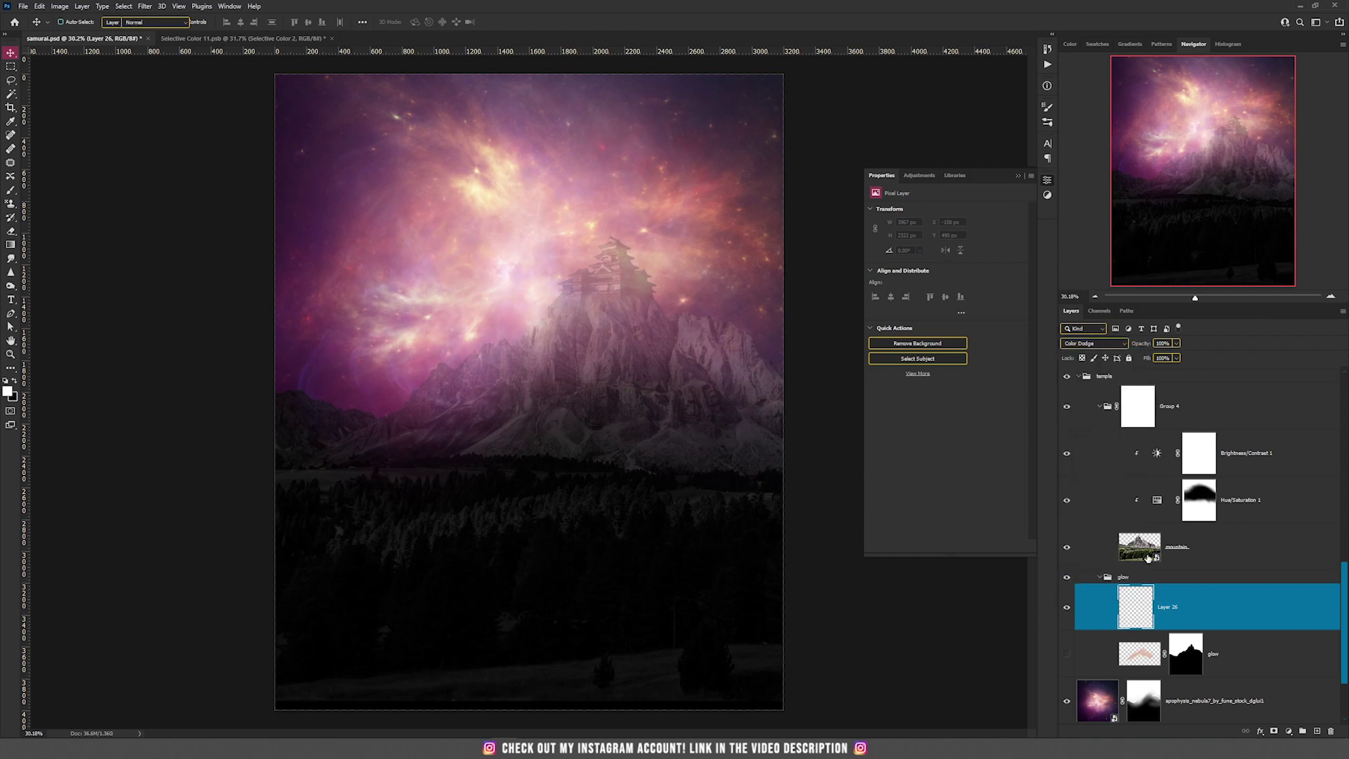
Mask the new Color Dodge layer with the mountain layer's outline and invert the mask to keep the glow behind the mountain
key(b)
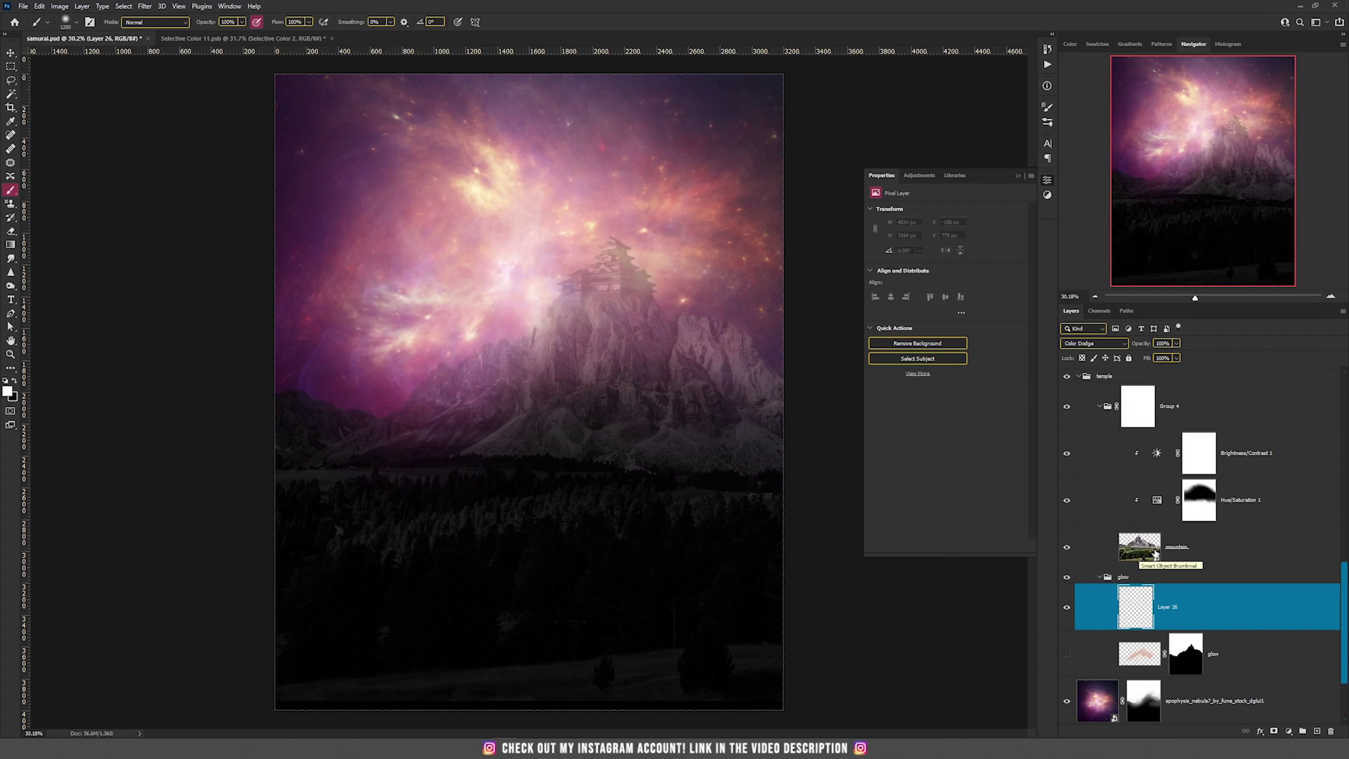
ctrl+click(1139, 547)
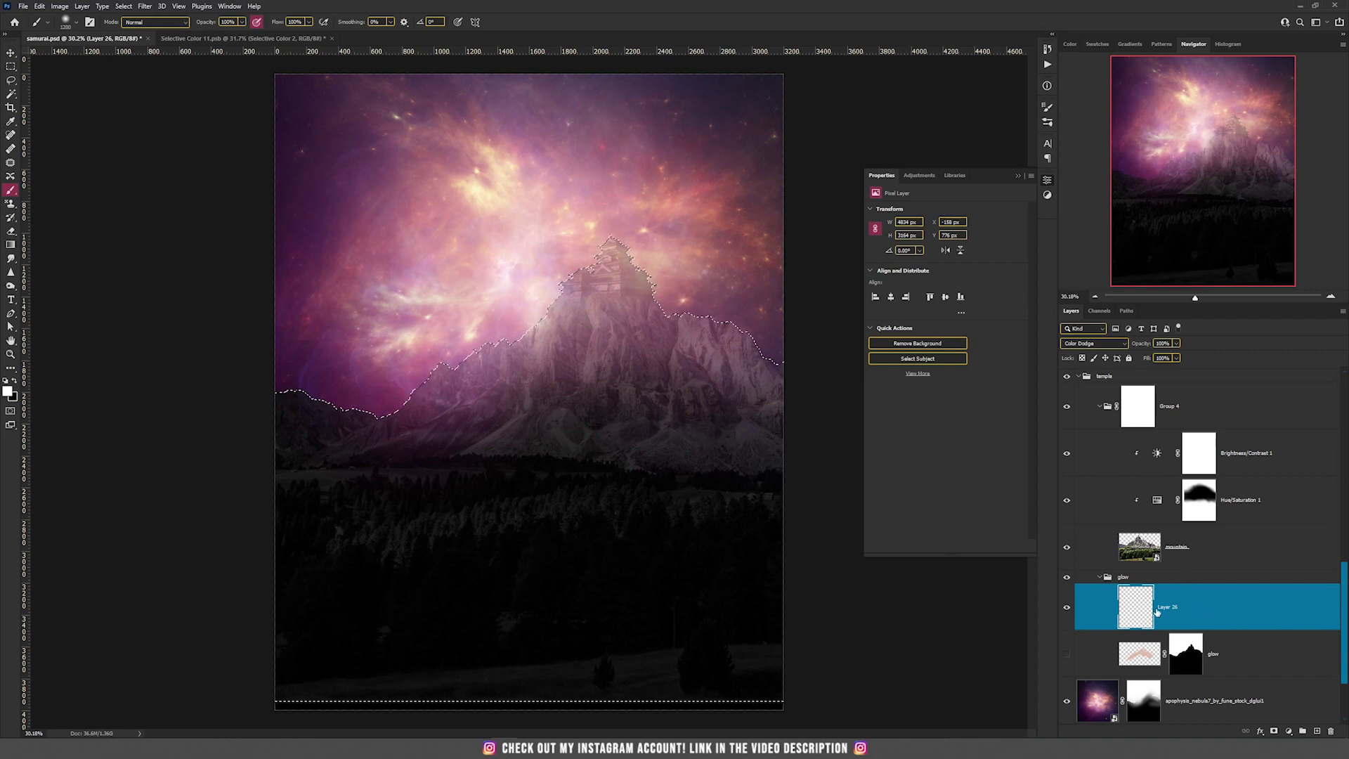
click(1273, 731)
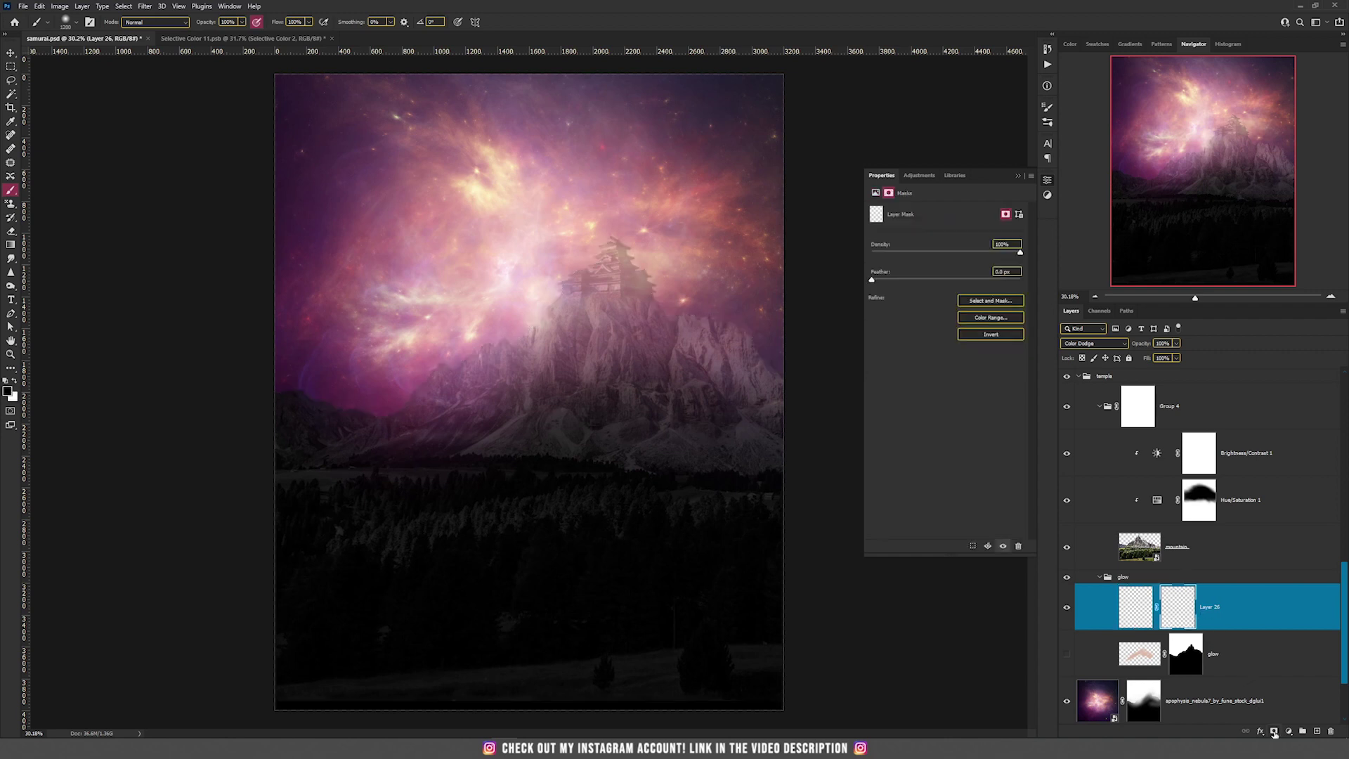
key(v)
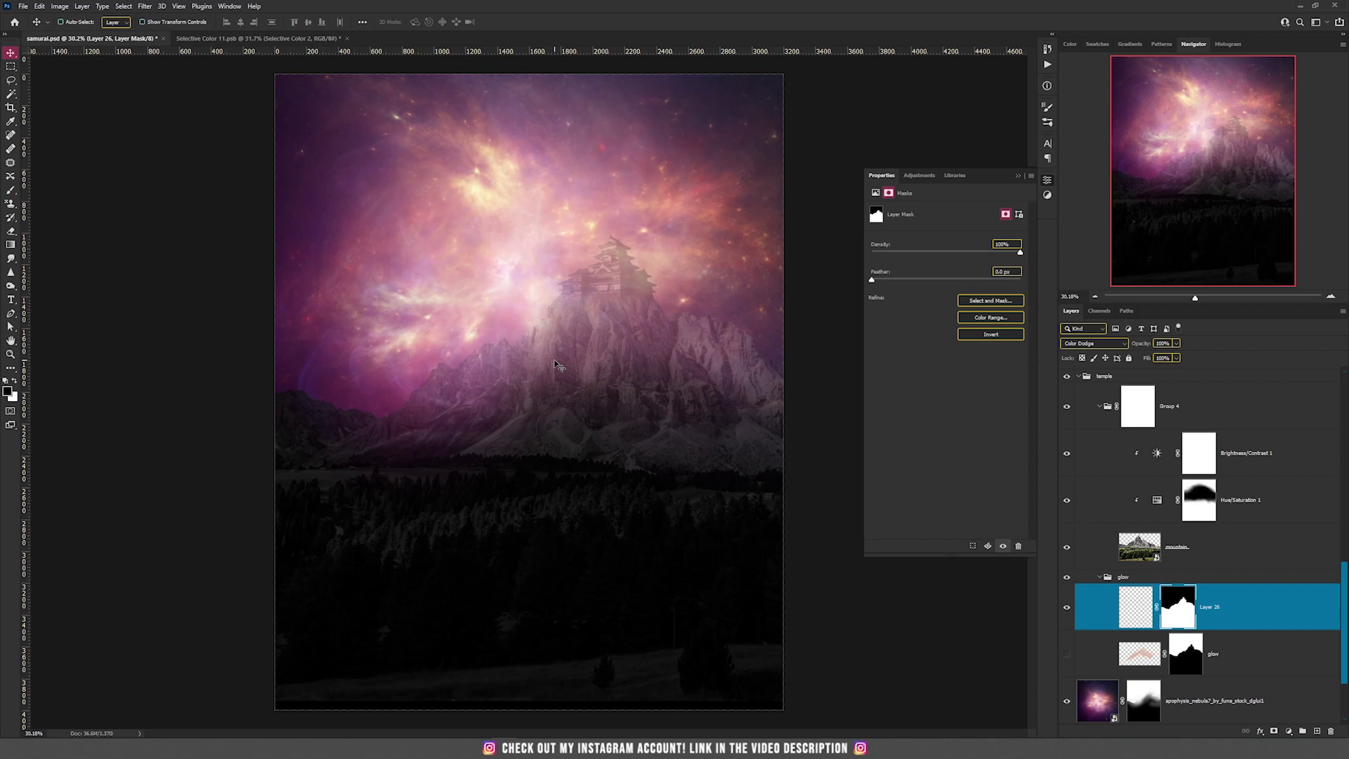
key(ctrl+i)
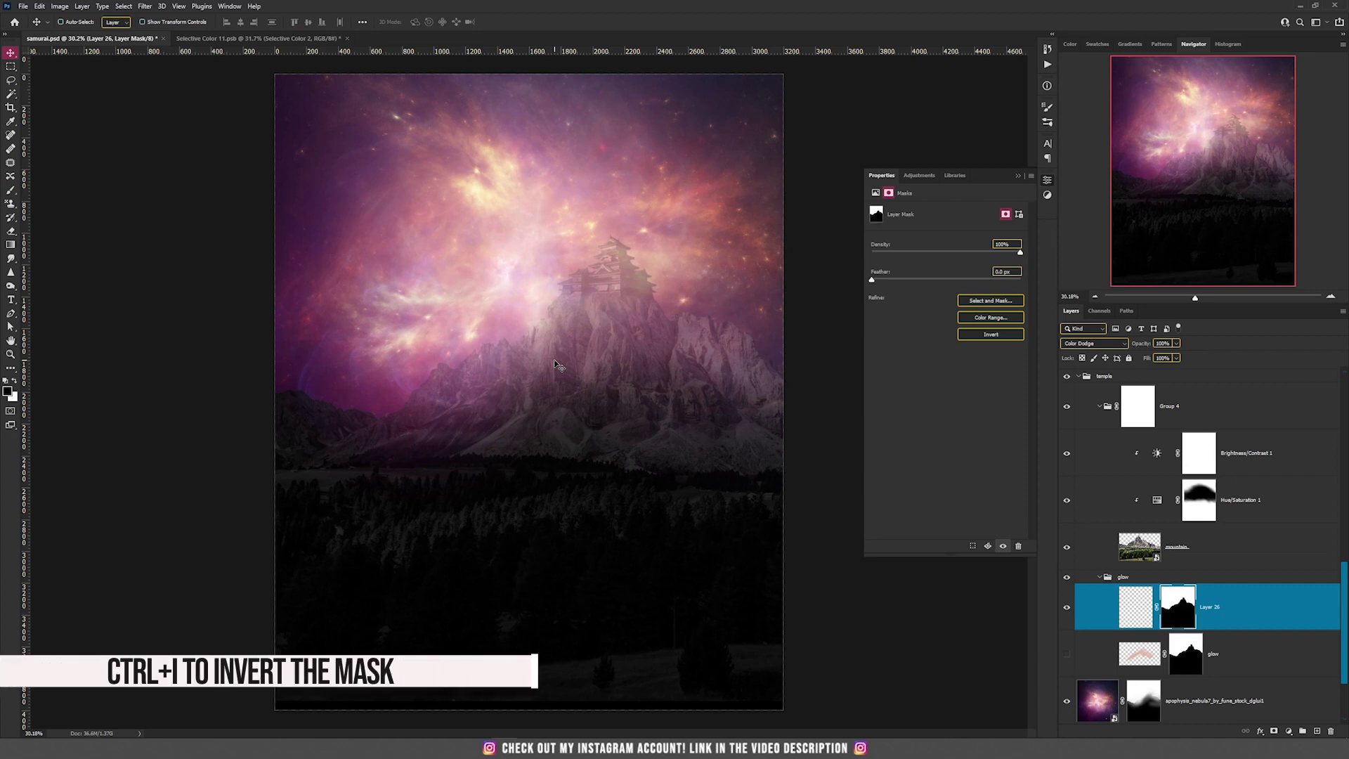
Paint a glow around the castle and mountain with pale yellow sampled from the nebula at 10% flow, and compare it with the mask disabled
key(b)
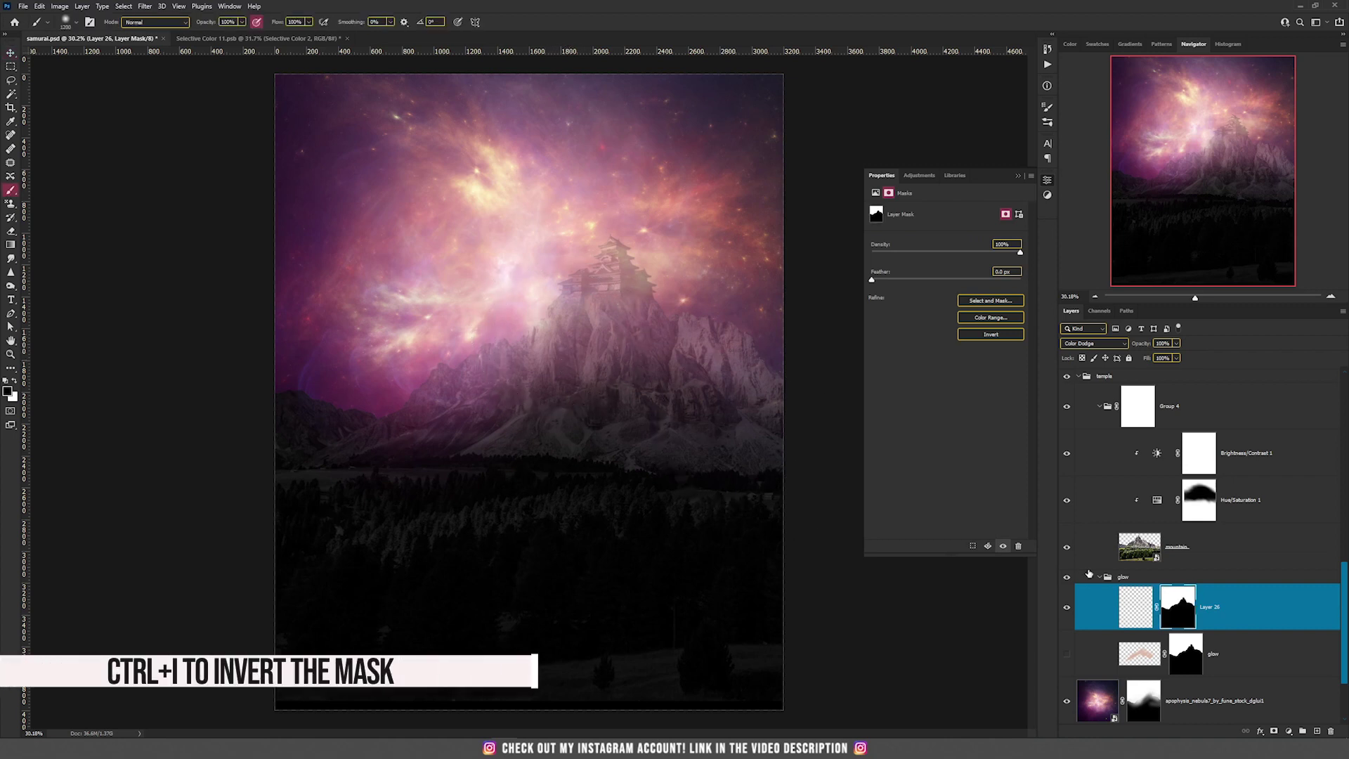
click(1138, 612)
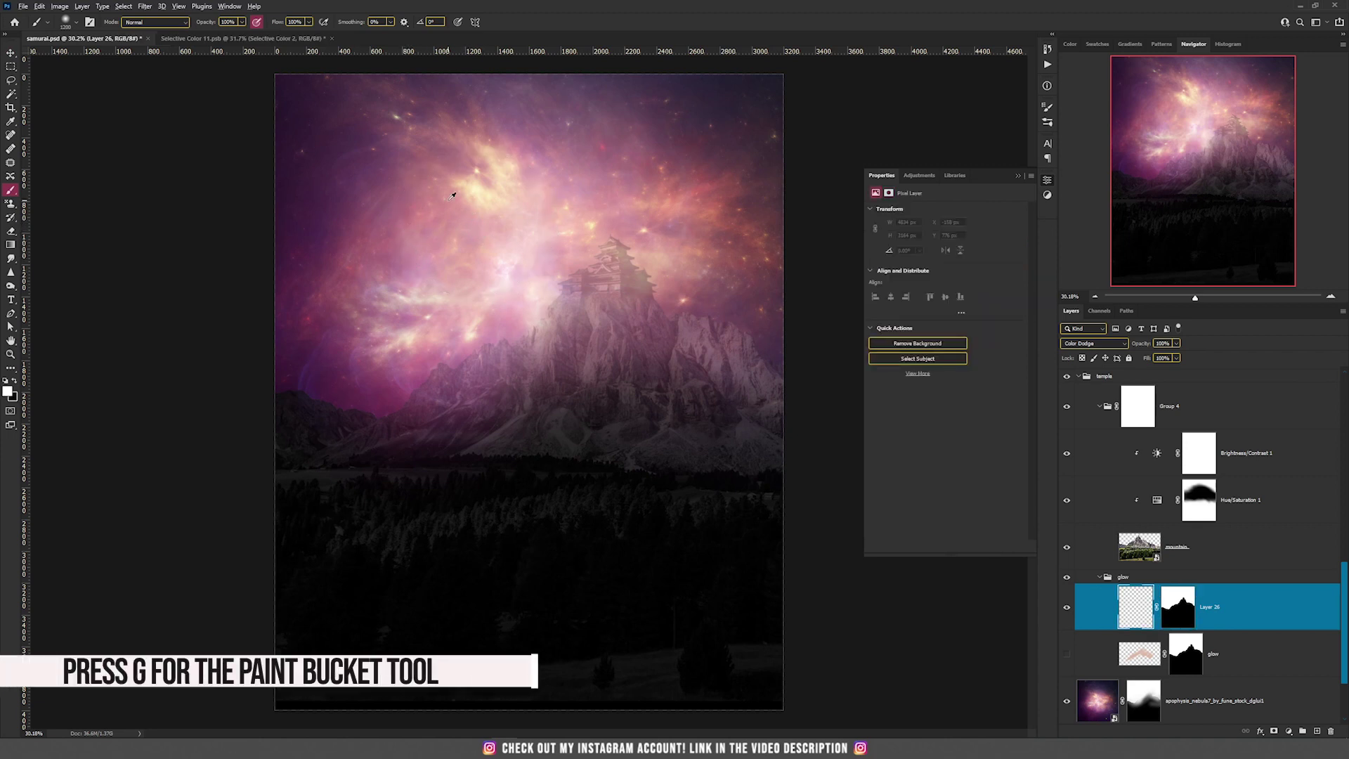
alt+click(469, 184)
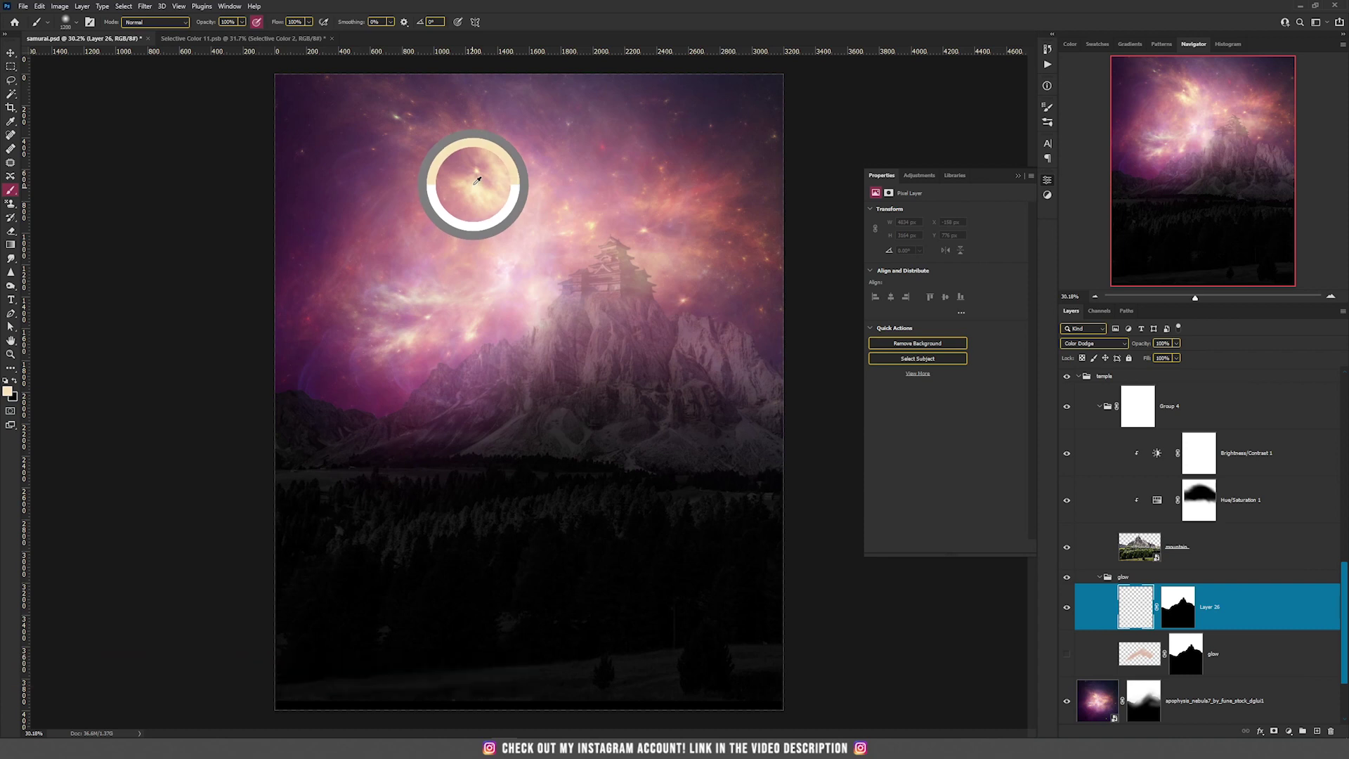
drag(310, 22, 265, 39)
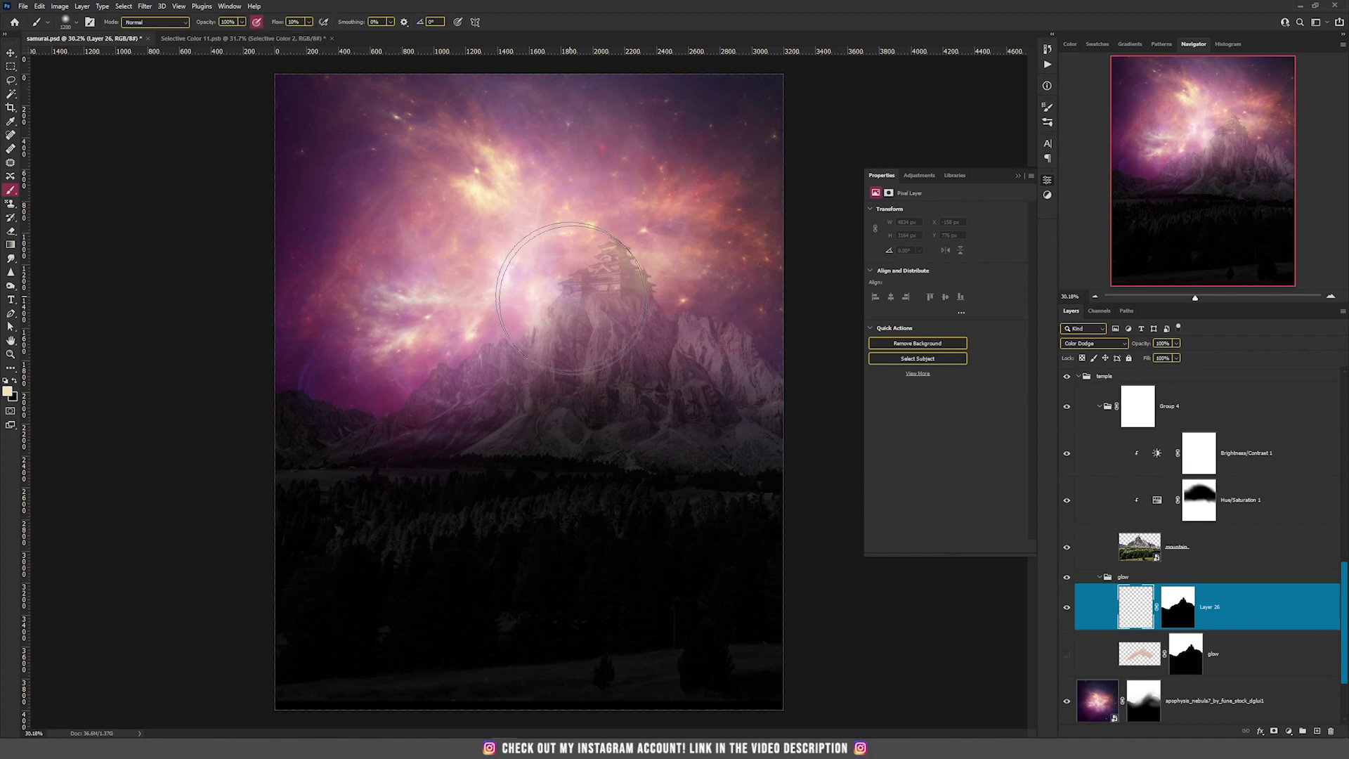
mouse_move(528, 336)
mouse_down()
mouse_move(587, 300)
mouse_move(580, 317)
mouse_move(454, 359)
mouse_move(427, 387)
mouse_move(542, 346)
mouse_move(590, 280)
mouse_move(664, 304)
mouse_move(700, 354)
mouse_move(793, 382)
mouse_move(829, 421)
mouse_up()
shift+click(1186, 614)
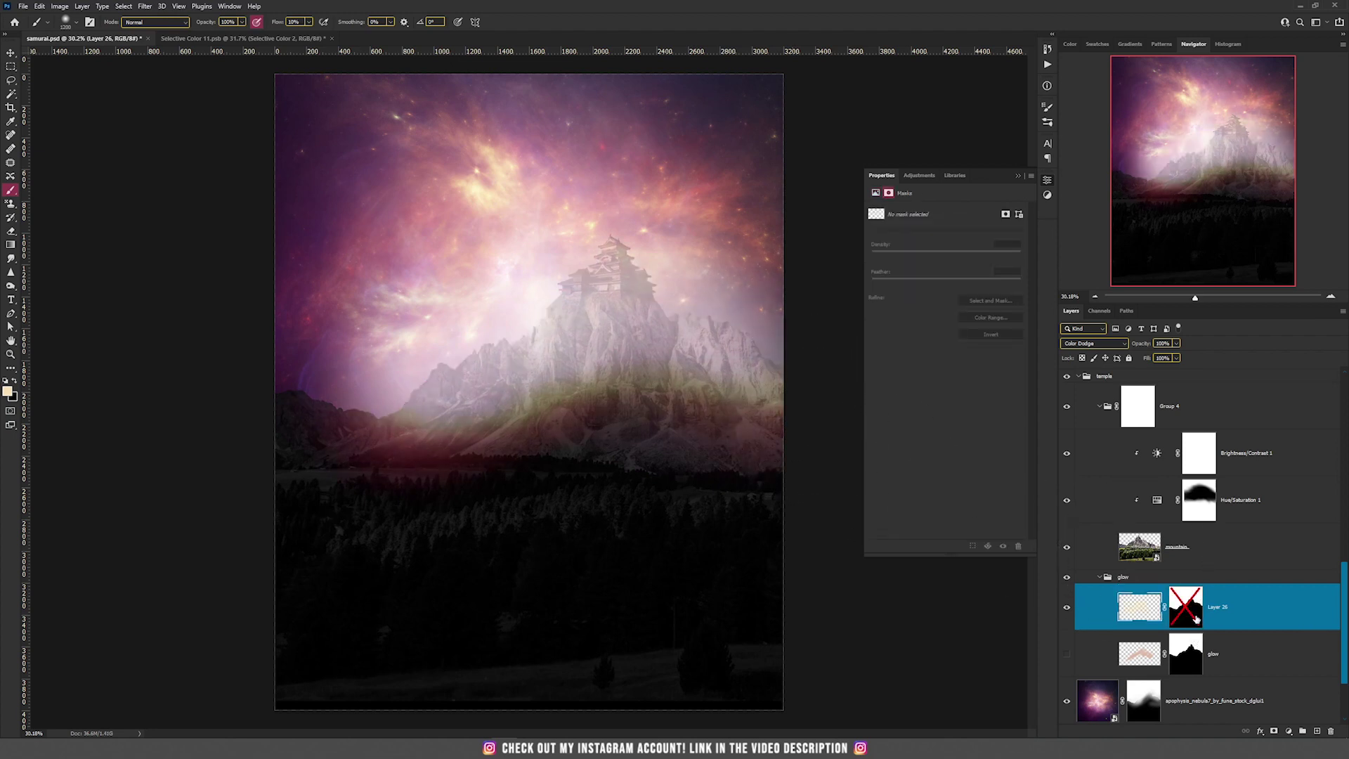
shift+click(1197, 618)
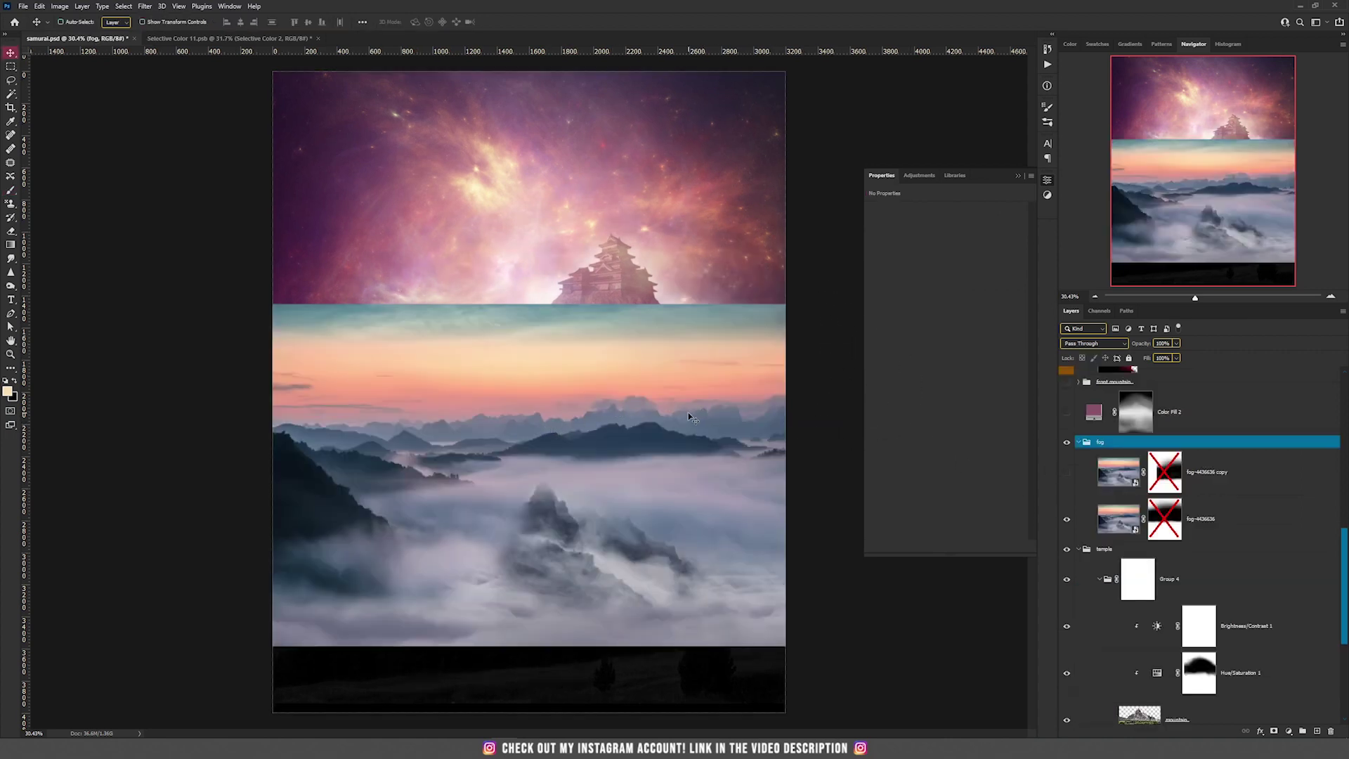
Enable the layer masks of both fog layers and show the fog copy over the lower part of the poster
click(1174, 481)
shift+click(1172, 520)
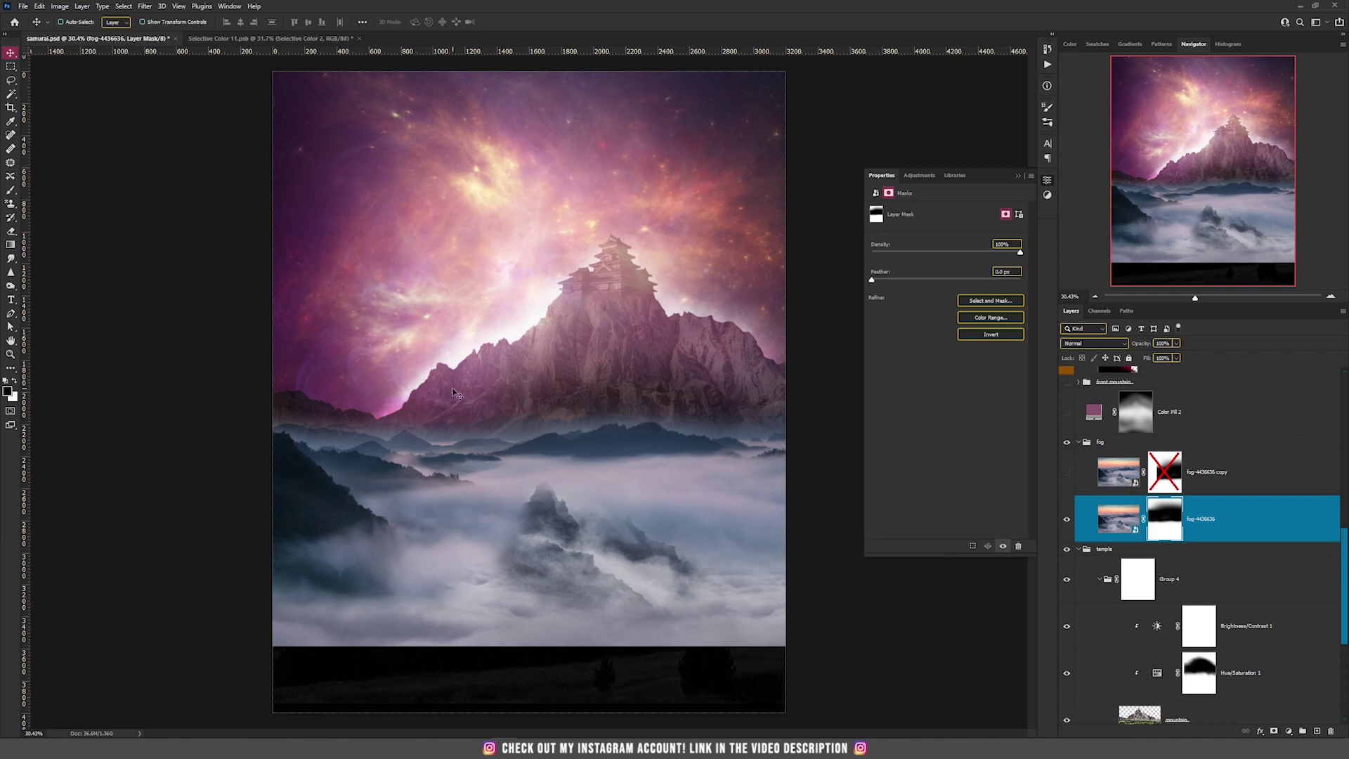
click(1066, 474)
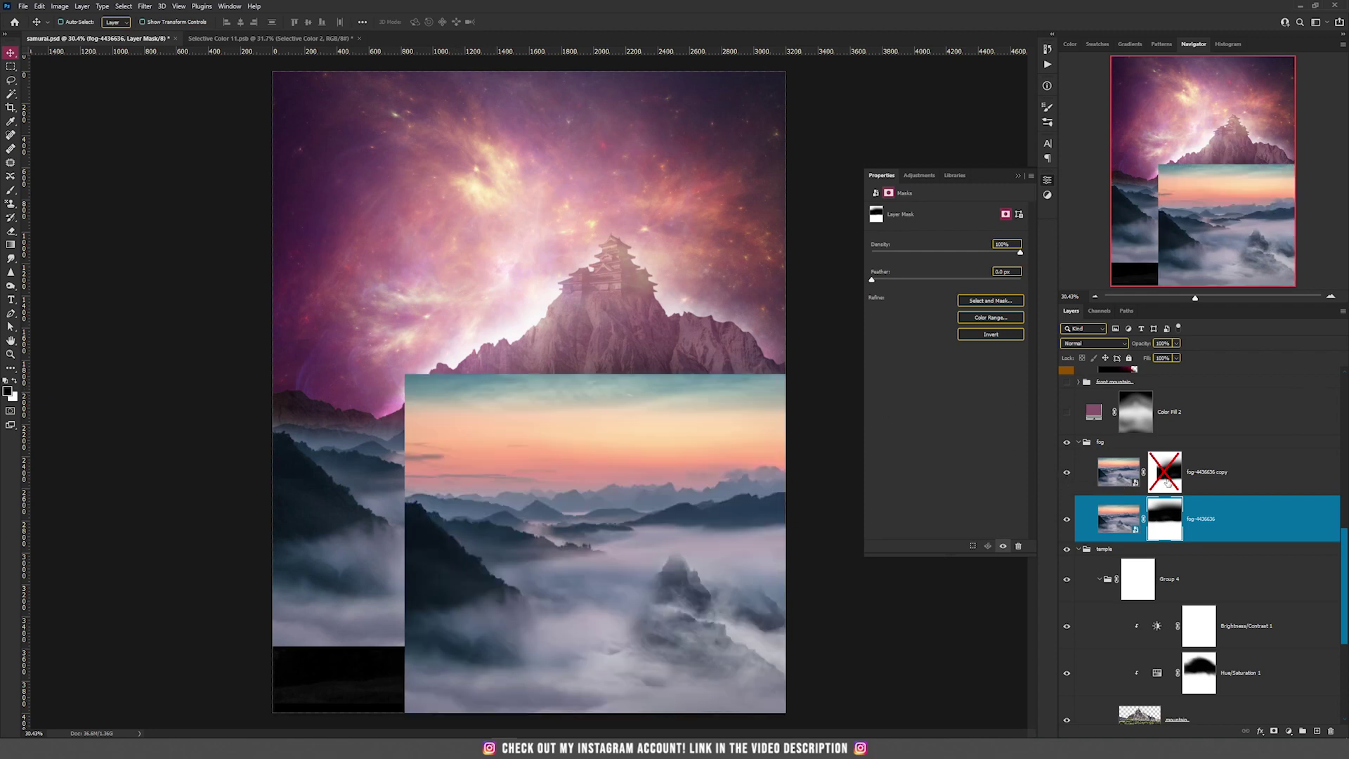
shift+click(1166, 482)
drag(699, 542, 514, 542)
key(ctrl+z)
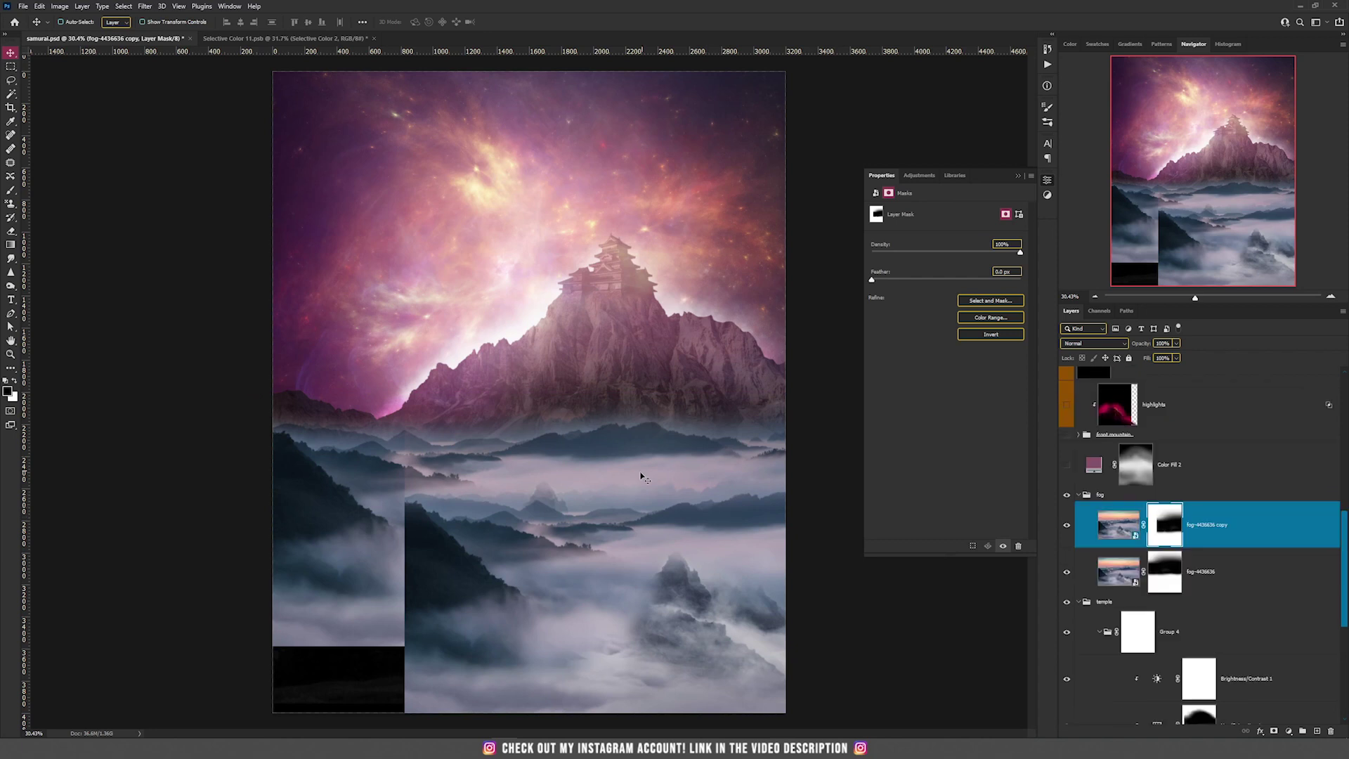
scroll(630, 501, down, 3)
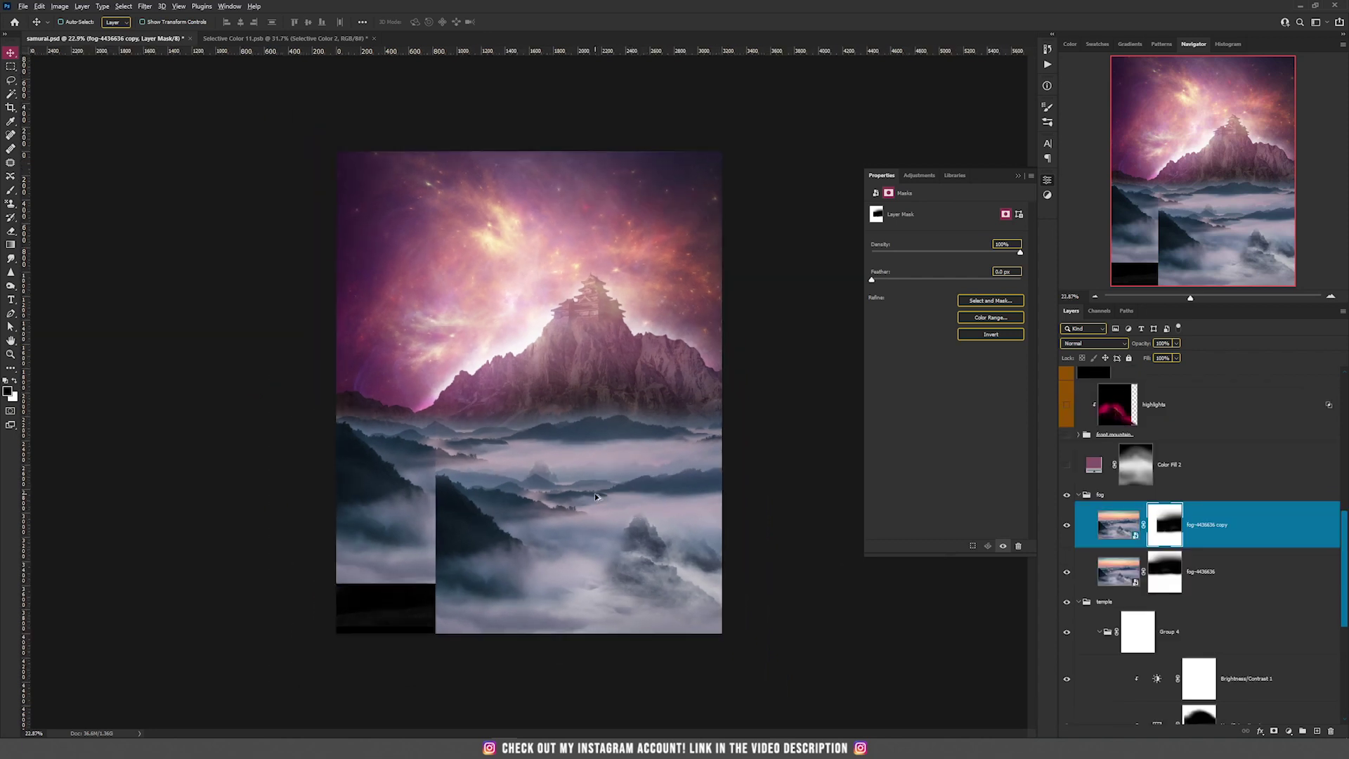
scroll(595, 496, up, 3)
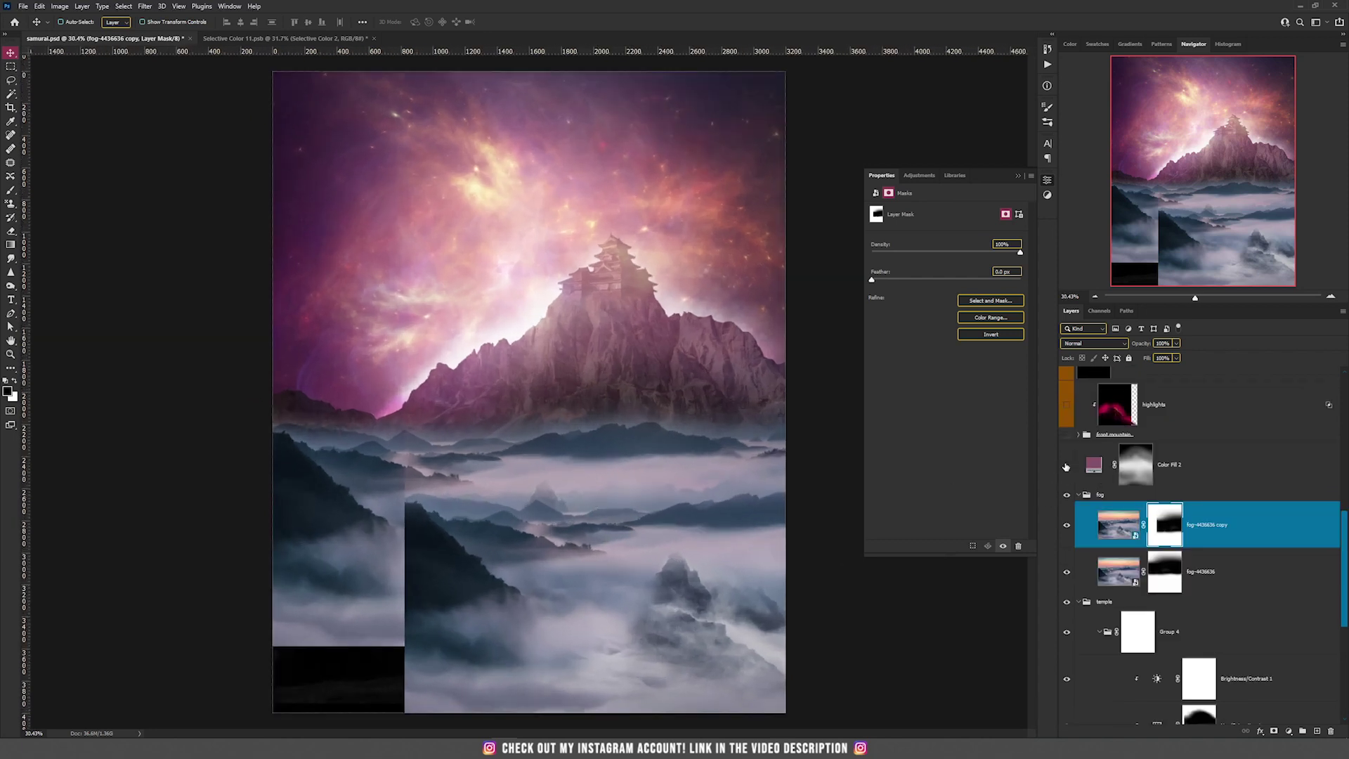
Show the Color Fill 2 layer above the fog group and inspect its fill colour, leaving it as is
click(1066, 467)
click(1102, 467)
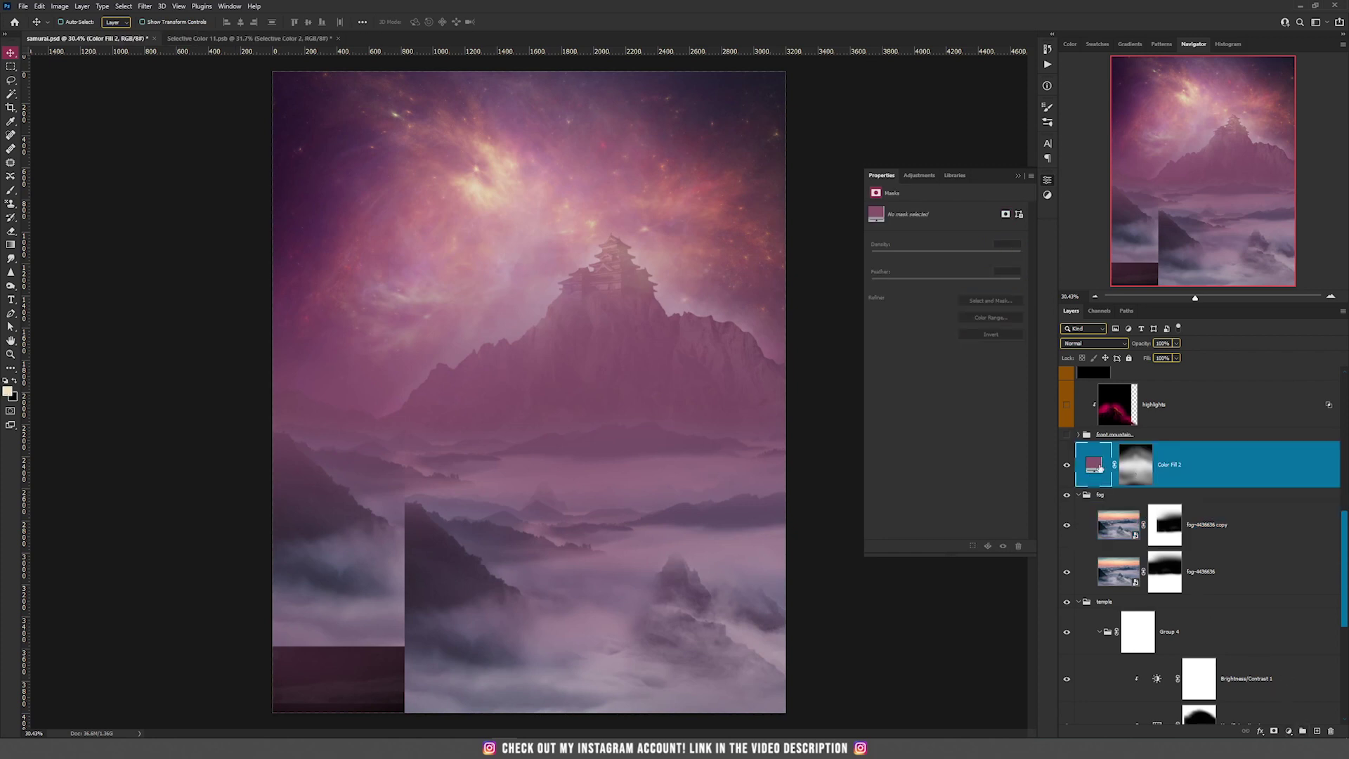
double_click(1099, 467)
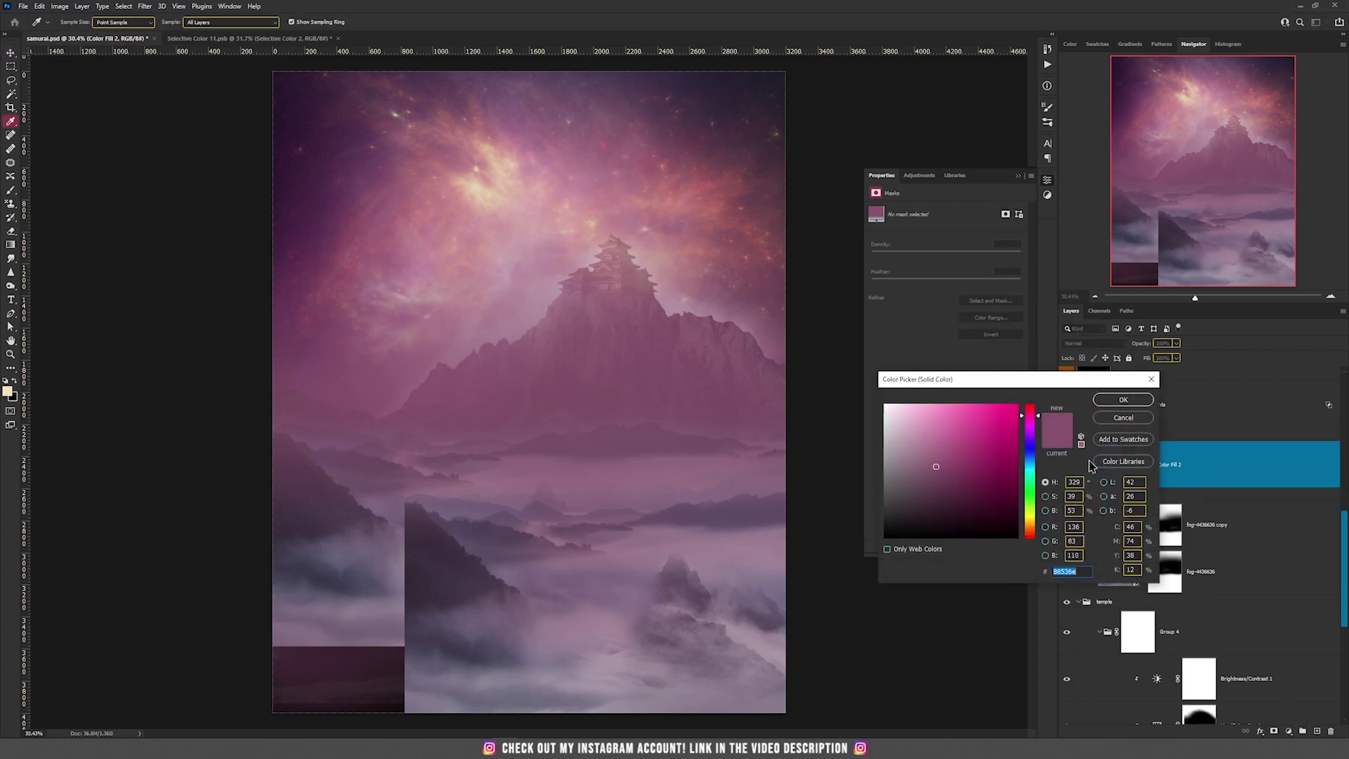
click(1139, 420)
Compare Color Fill 2 with its layer mask disabled and enabled
click(1136, 466)
shift+click(1136, 466)
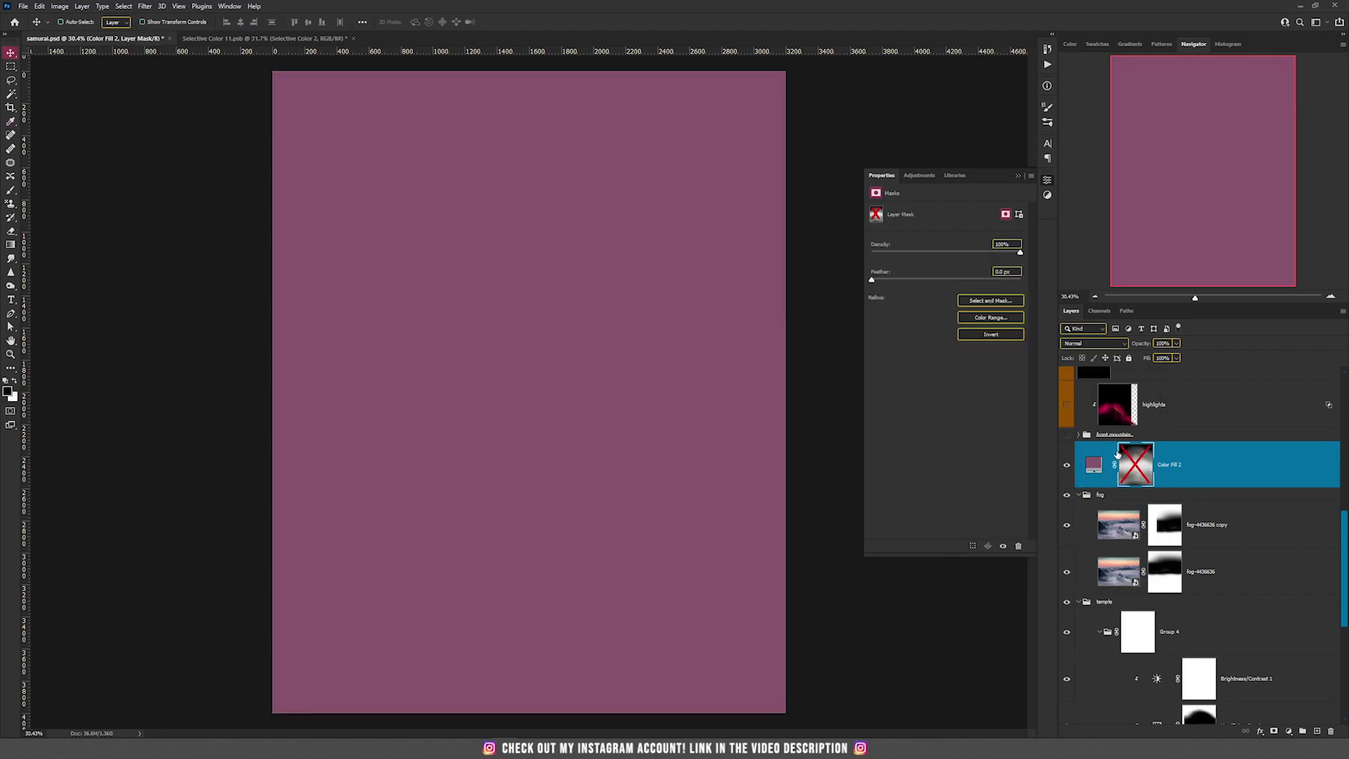
shift+click(1136, 474)
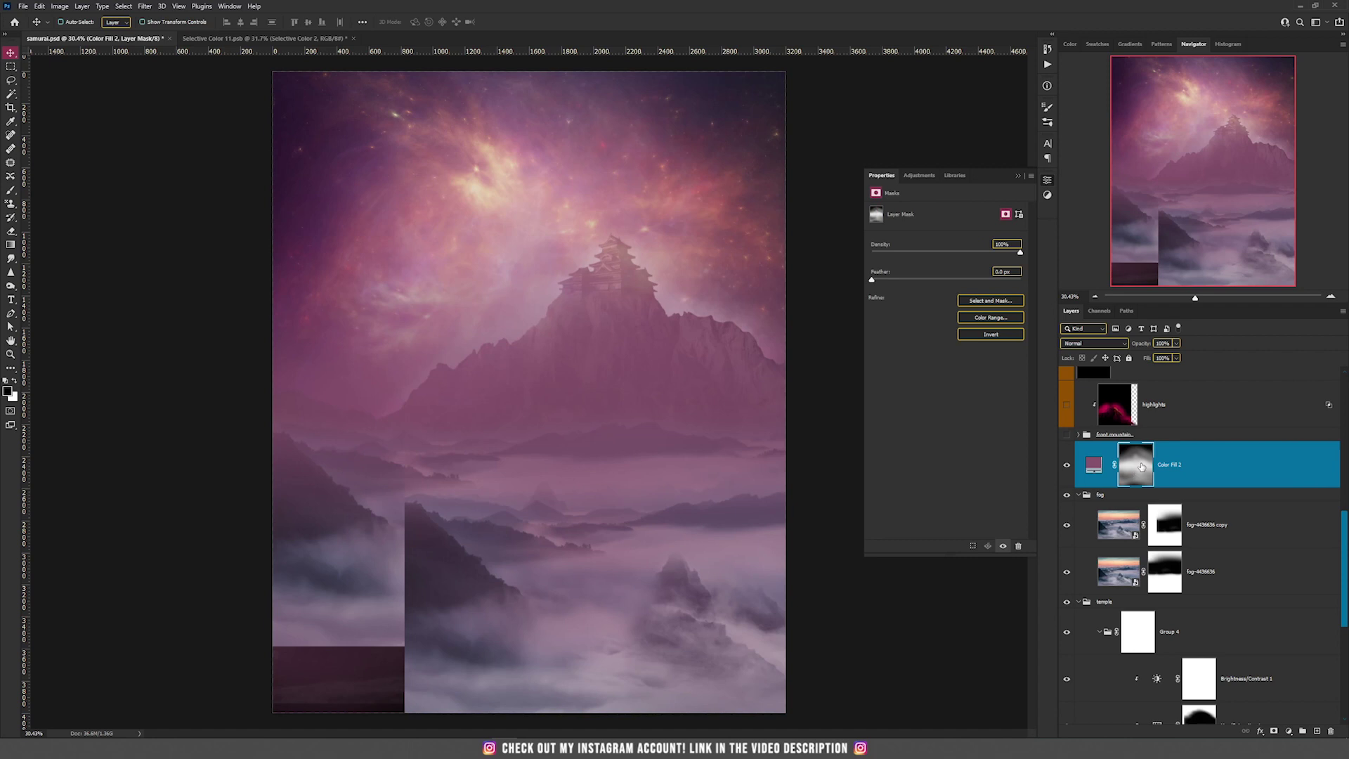
key(b)
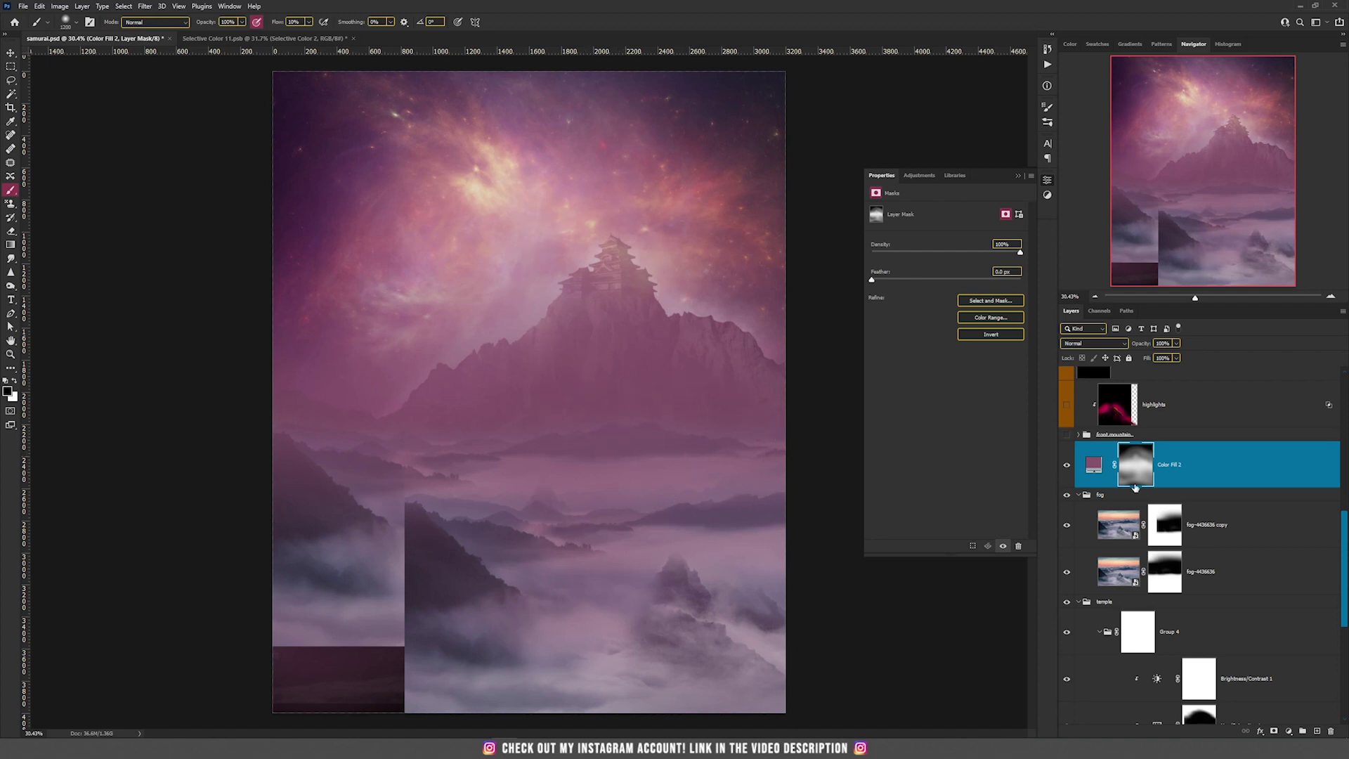
key(v)
Expand the front mountain group above Color Fill 2 and look through its layers
click(1093, 464)
click(1079, 435)
scroll(1111, 460, down, 1)
scroll(1111, 460, down, 1)
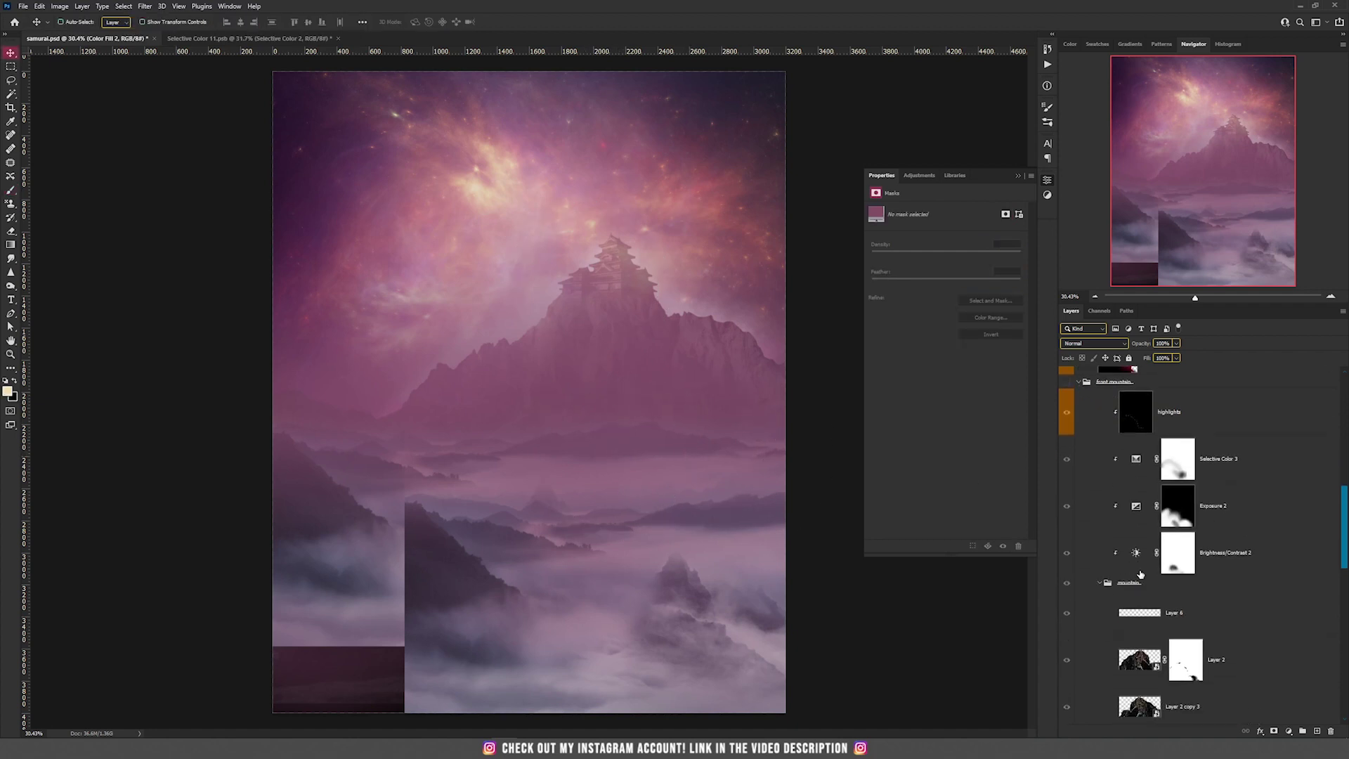
Show only Layer 2 inside the front mountain group with its layer mask disabled, and open its smart object contents
scroll(1140, 575, down, 5)
shift+click(1185, 534)
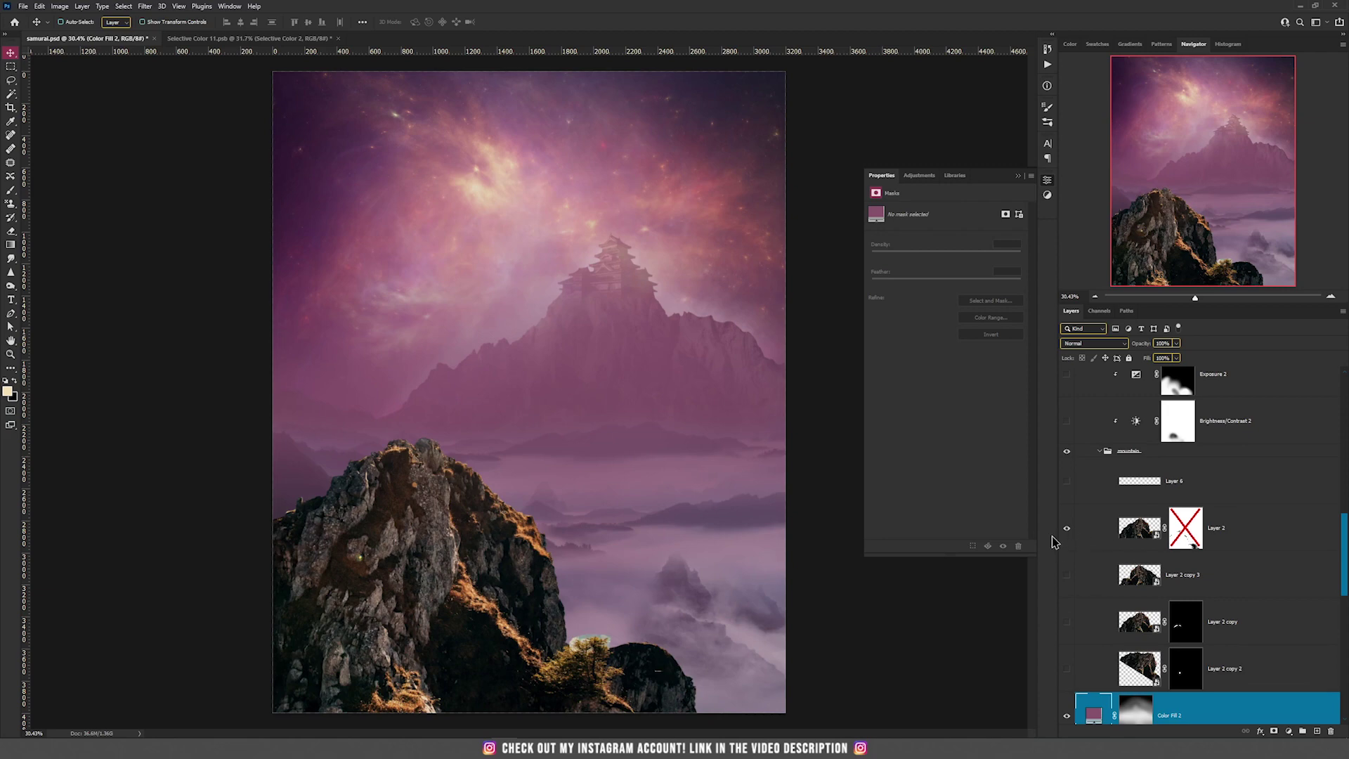
double_click(1137, 529)
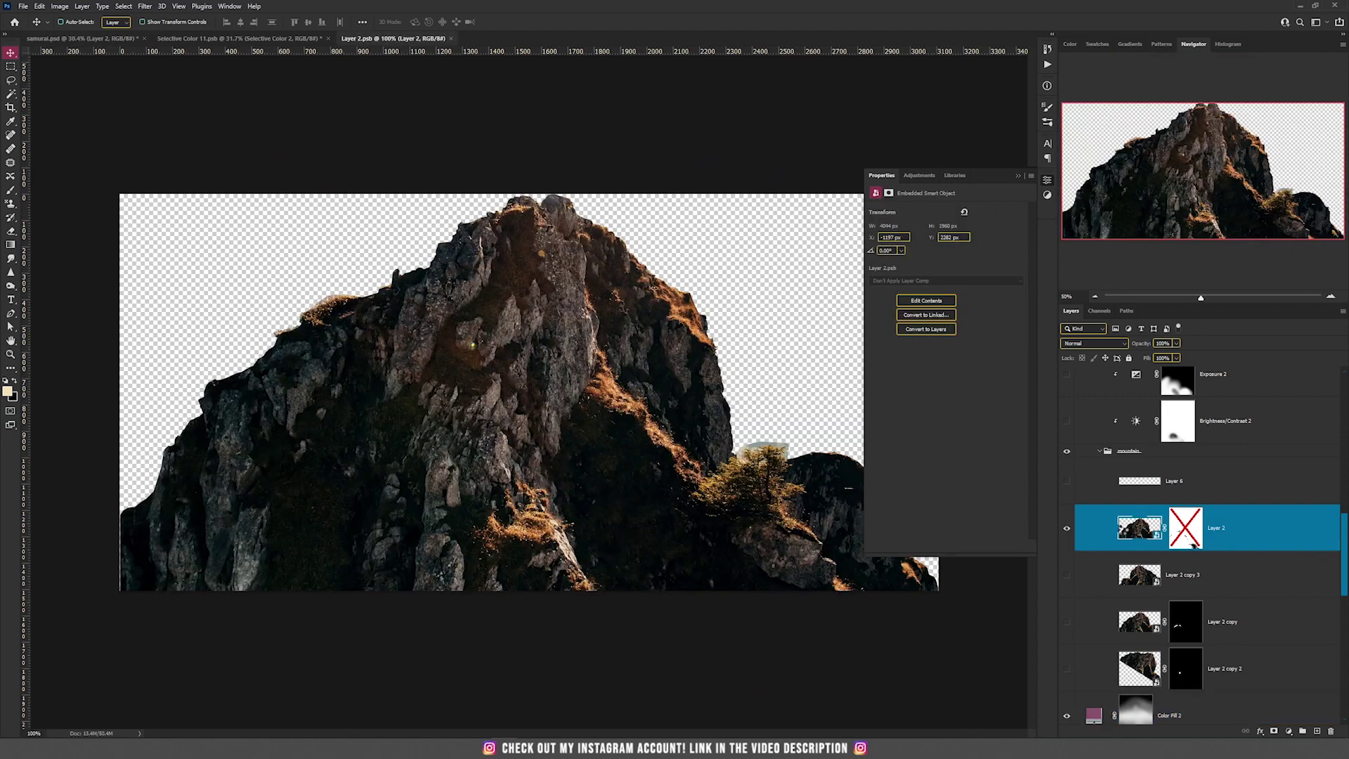
Extend the crop upward with the mask disabled to inspect the uncut hiker photo, undo it, and return to samurai.psd
key(c)
drag(528, 241, 594, 116)
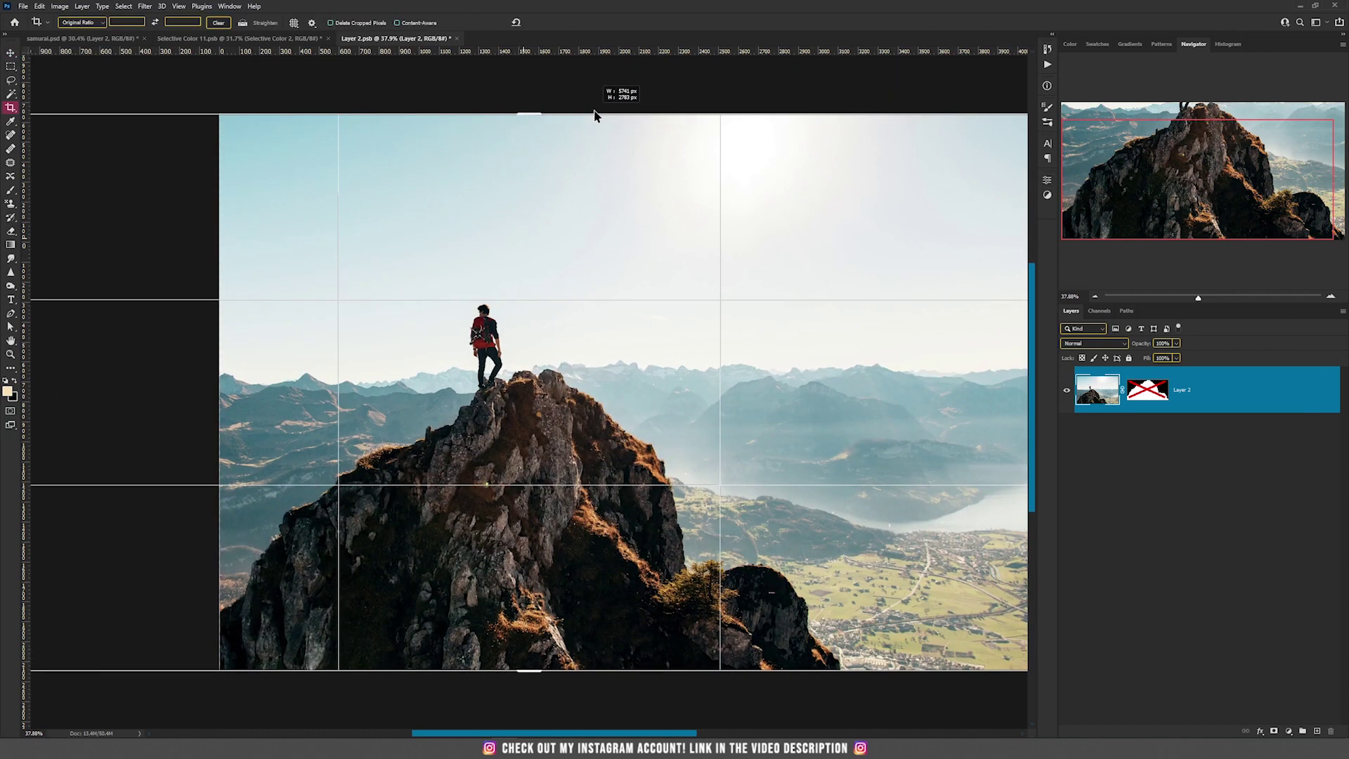
drag(594, 116, 594, 118)
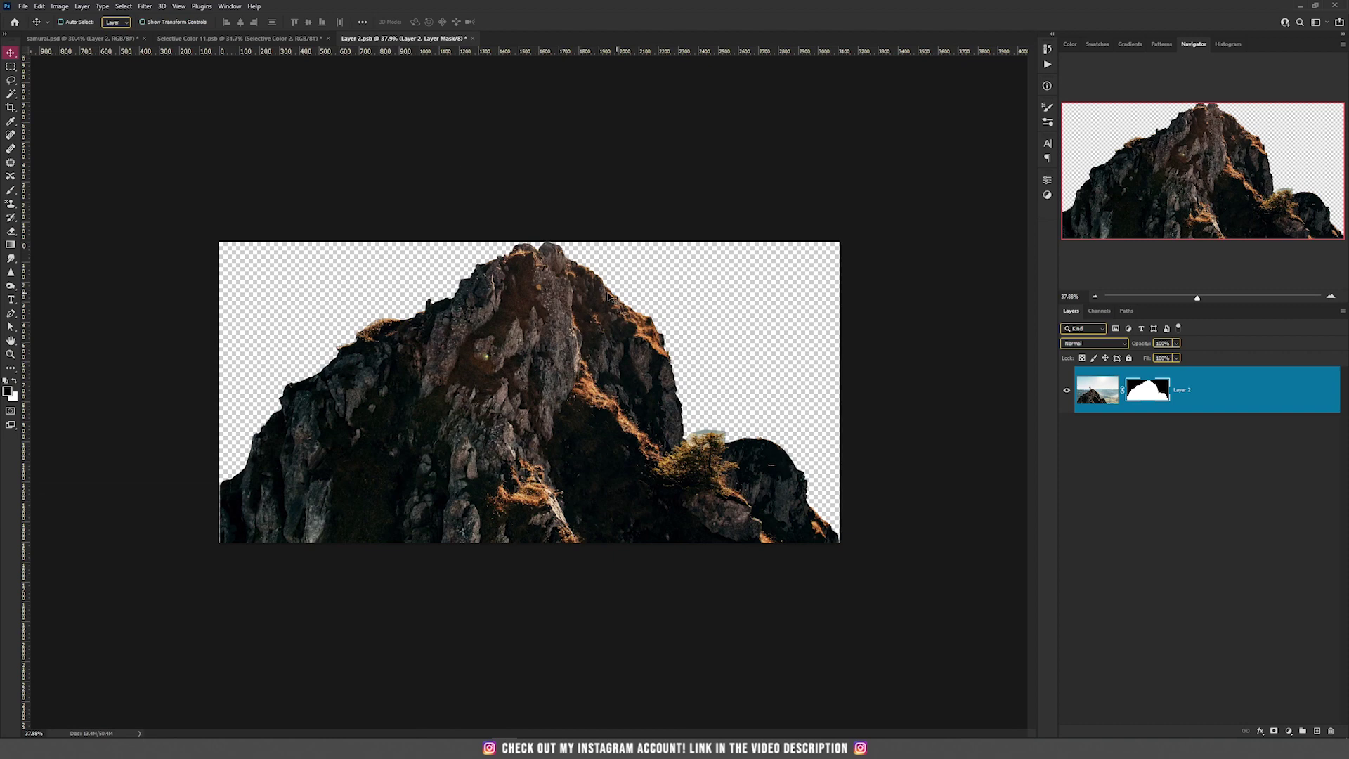
click(118, 39)
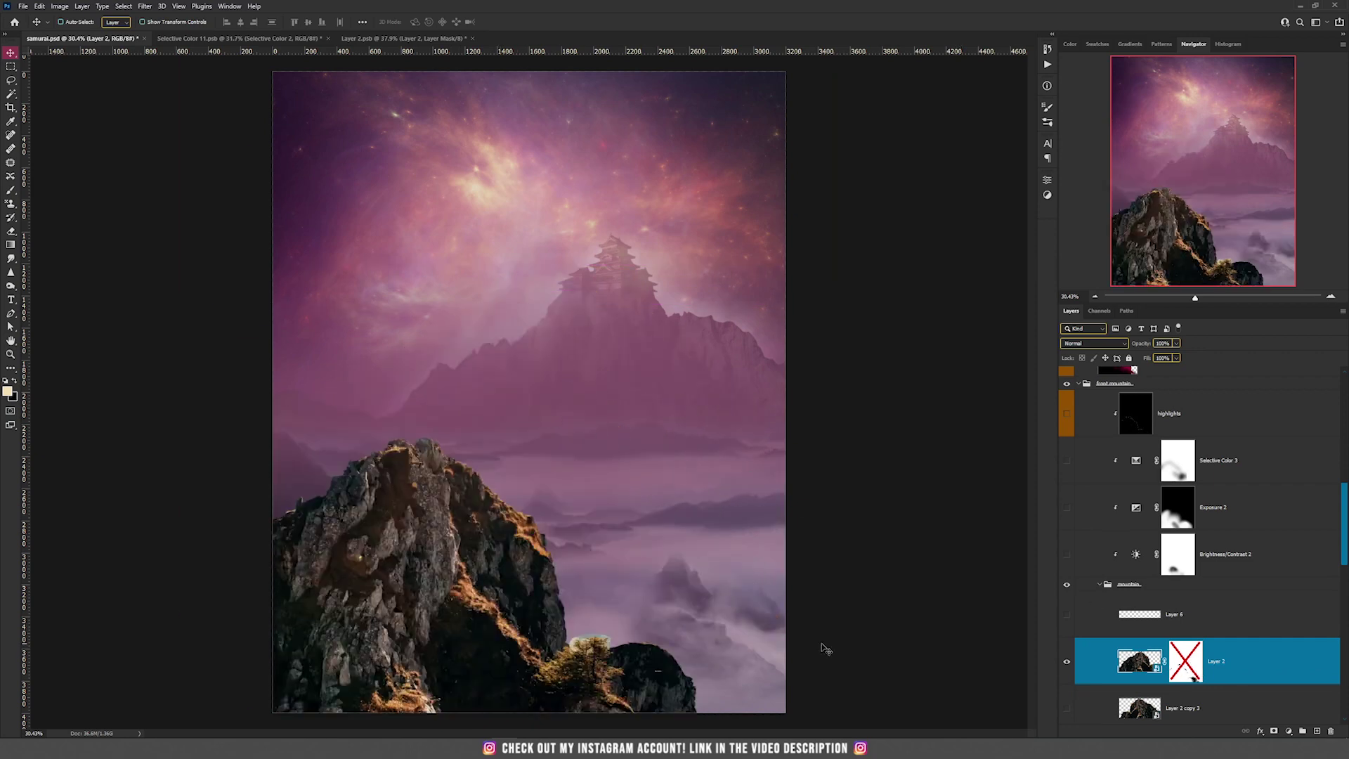
Enable Layer 2's layer mask to remove the sky remnant around the tree and fade out the small rock beside it
scroll(531, 652, up, 8)
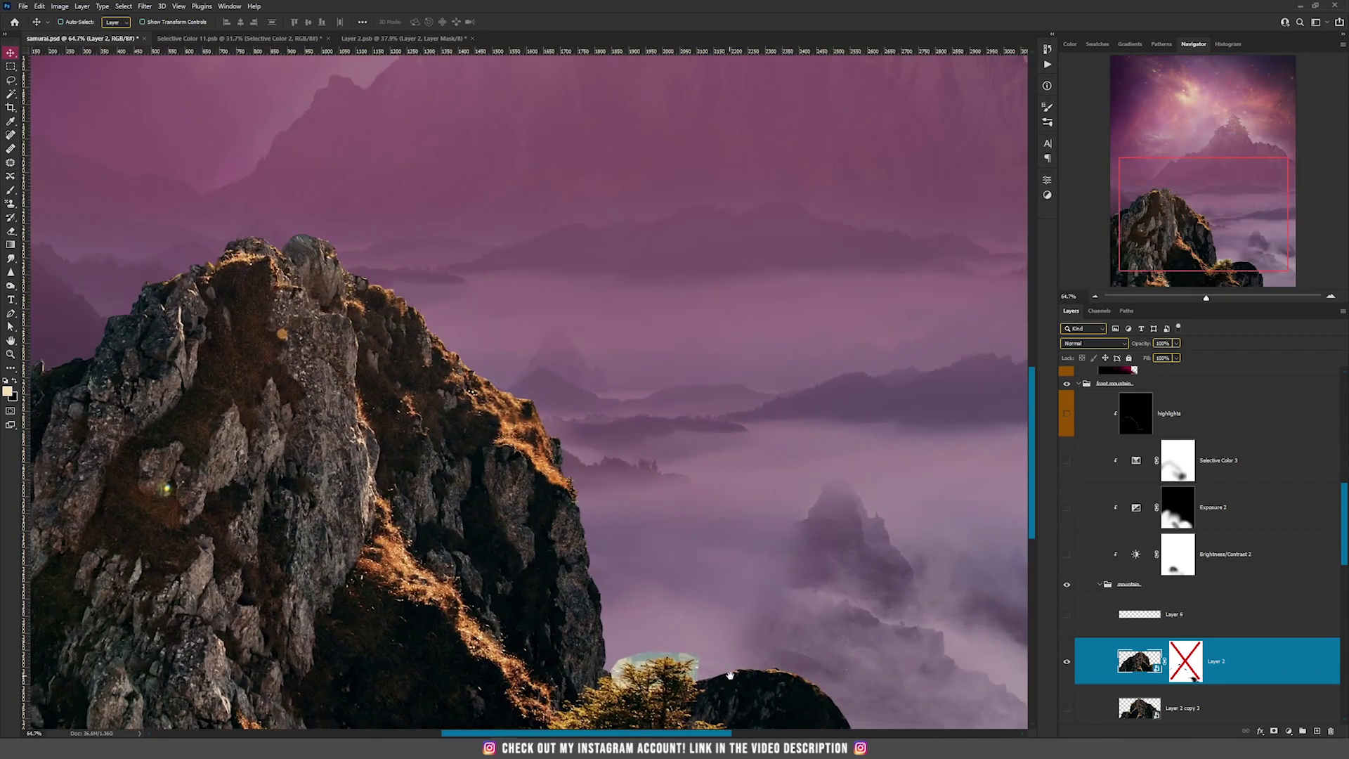
drag(723, 675, 664, 422)
scroll(582, 450, up, 5)
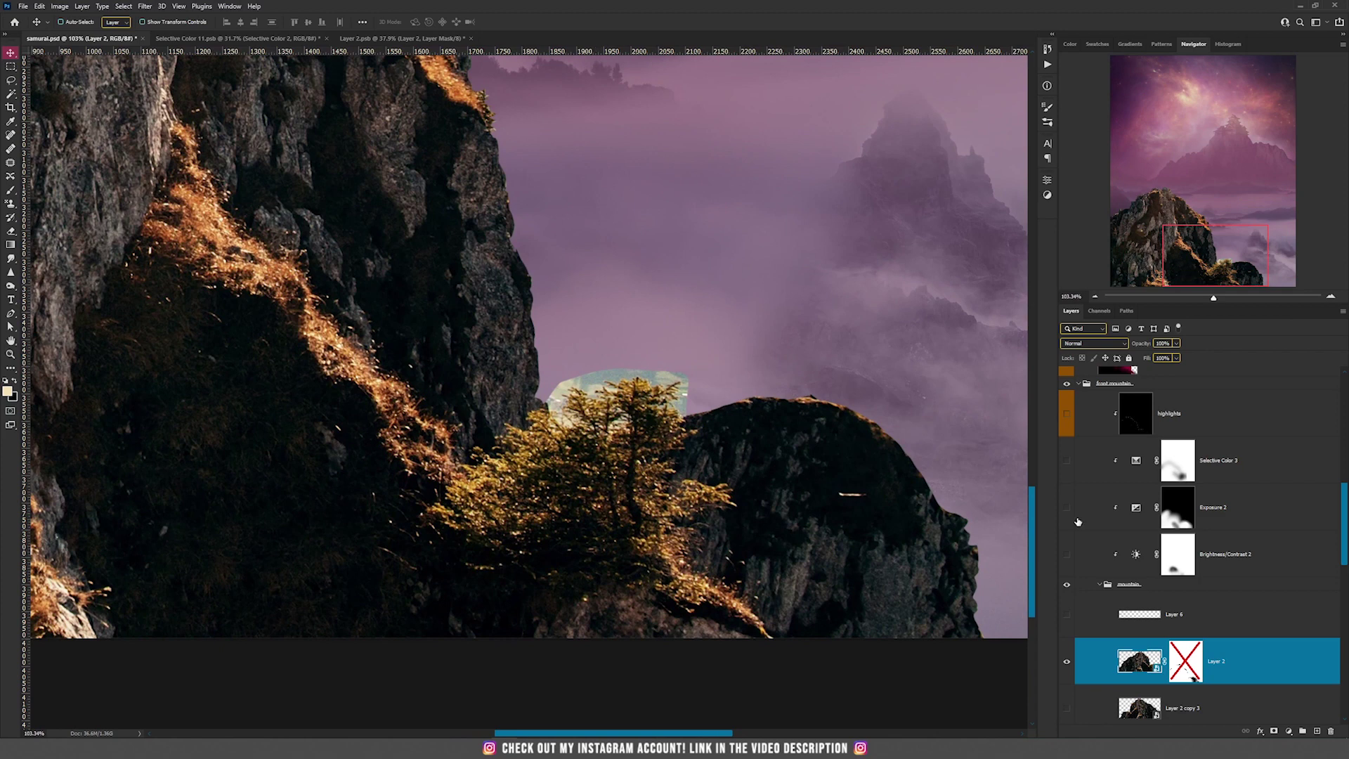
shift+click(1188, 669)
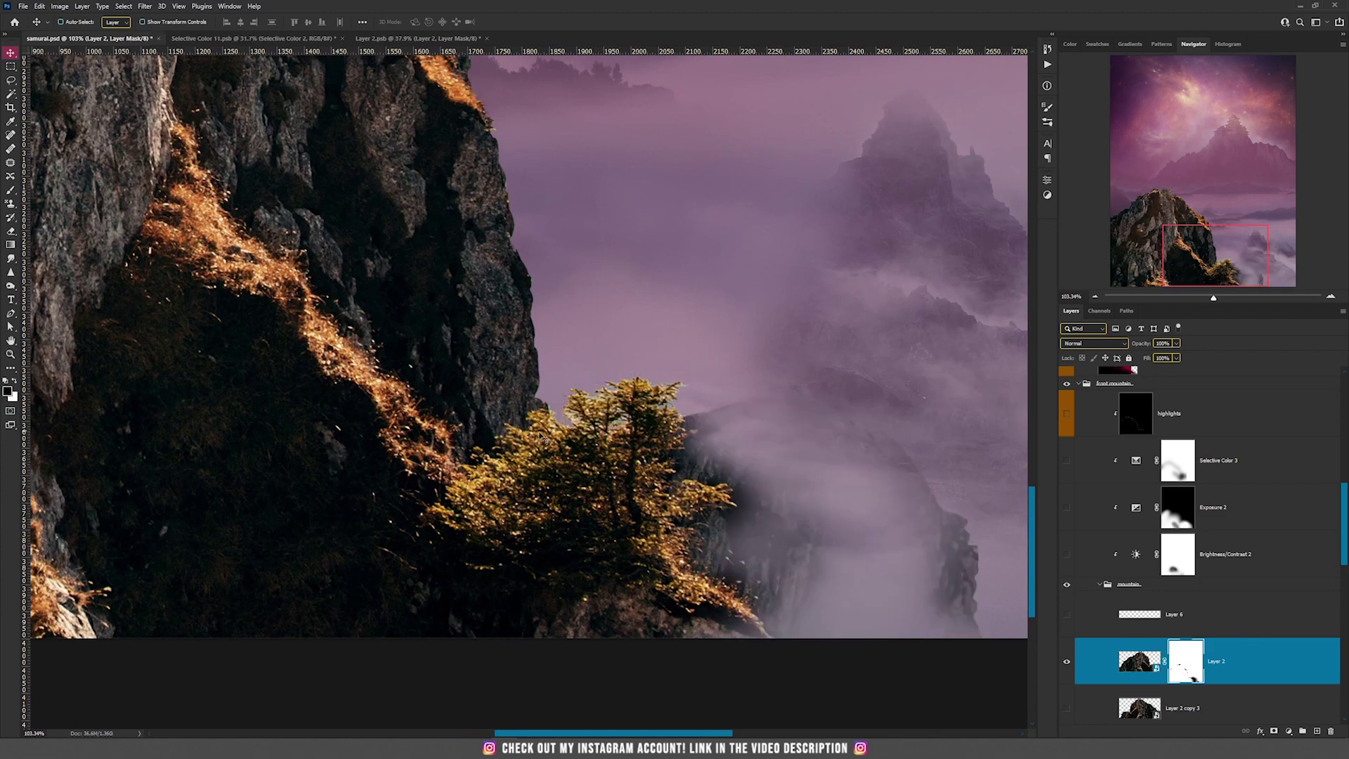
scroll(596, 460, down, 10)
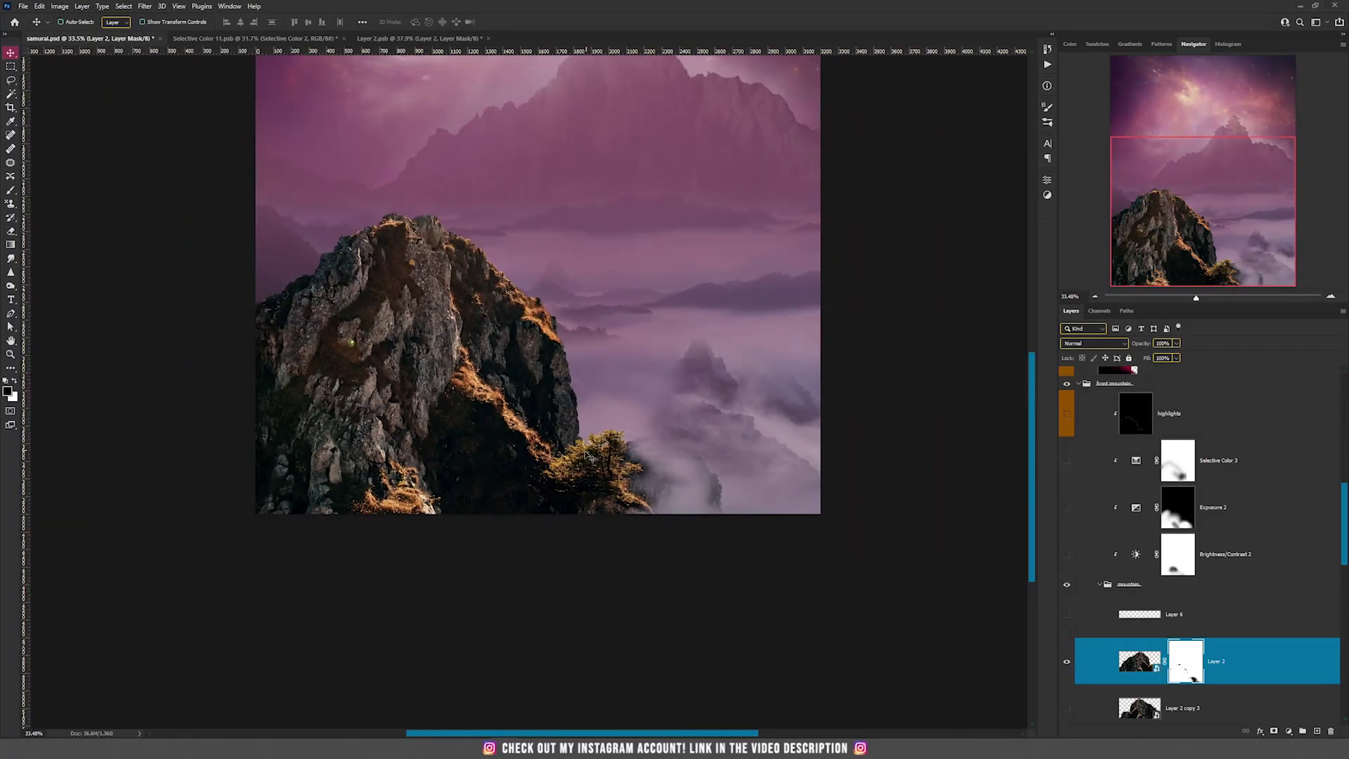
Show Layer 2 copy 3, the mirrored rock behind the tree at the mountain's lower end
scroll(1145, 611, down, 3)
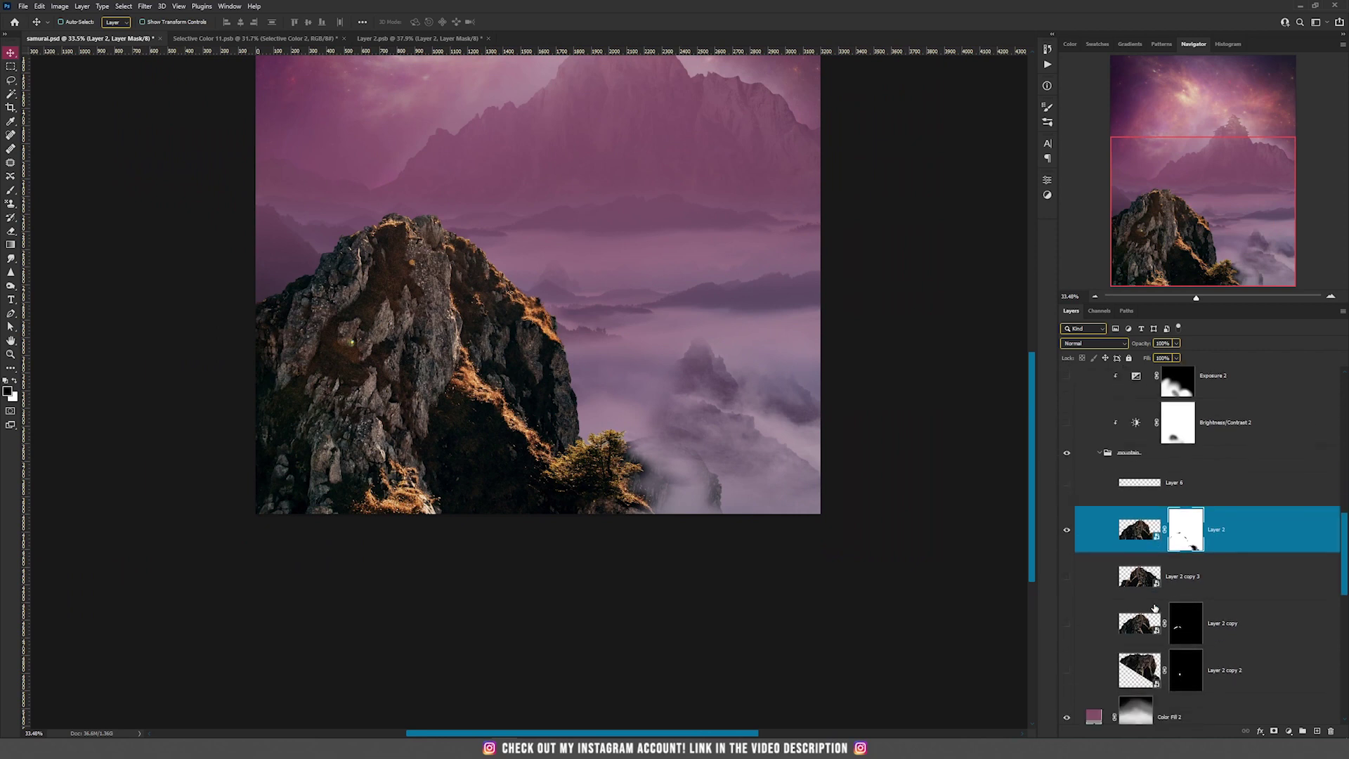
scroll(391, 251, up, 3)
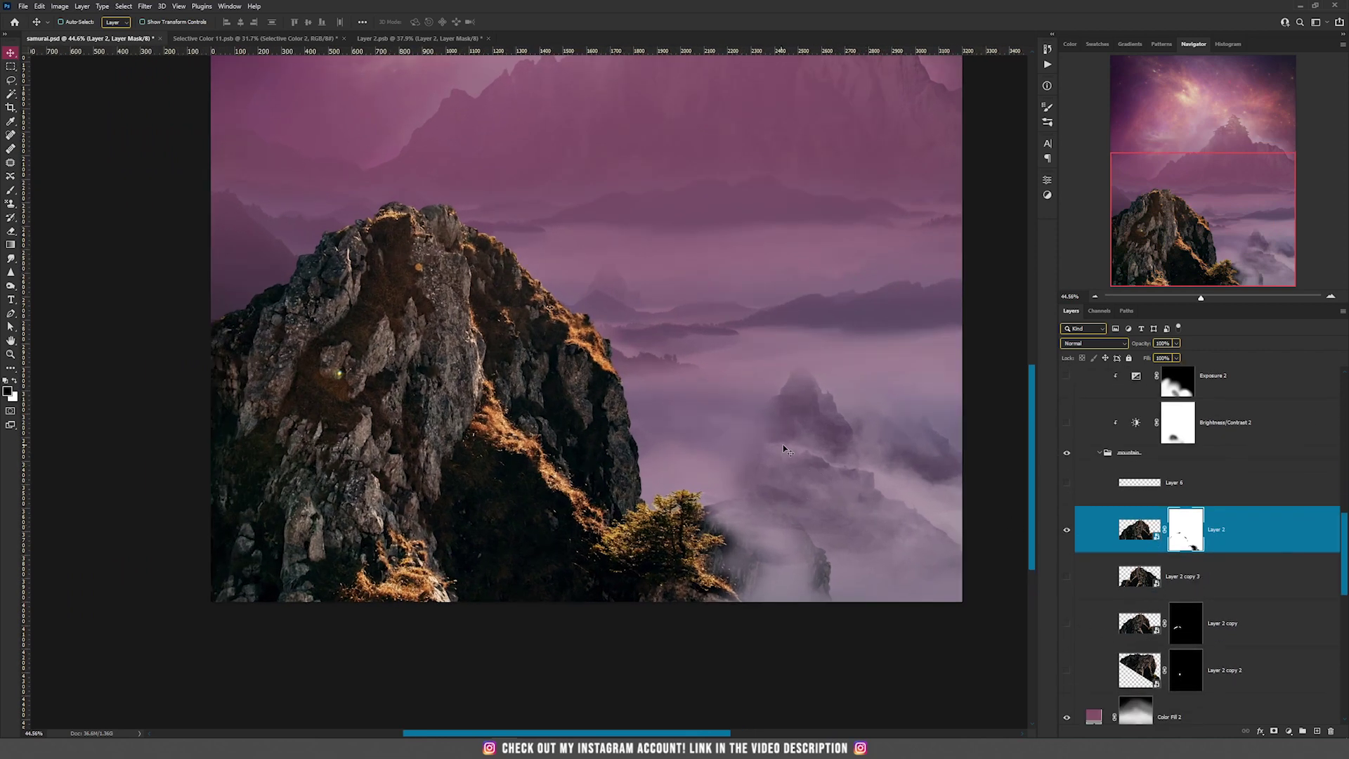
click(1134, 574)
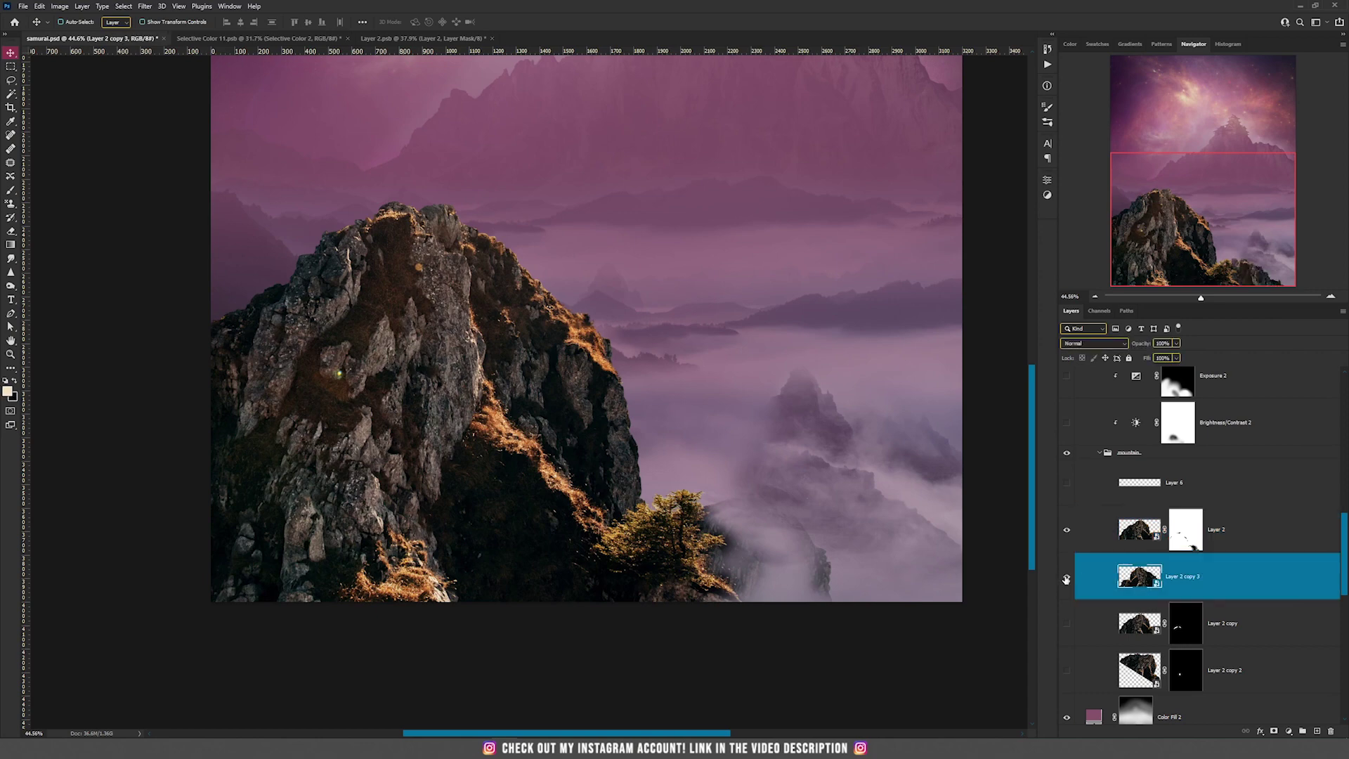
click(1067, 576)
drag(773, 436, 761, 352)
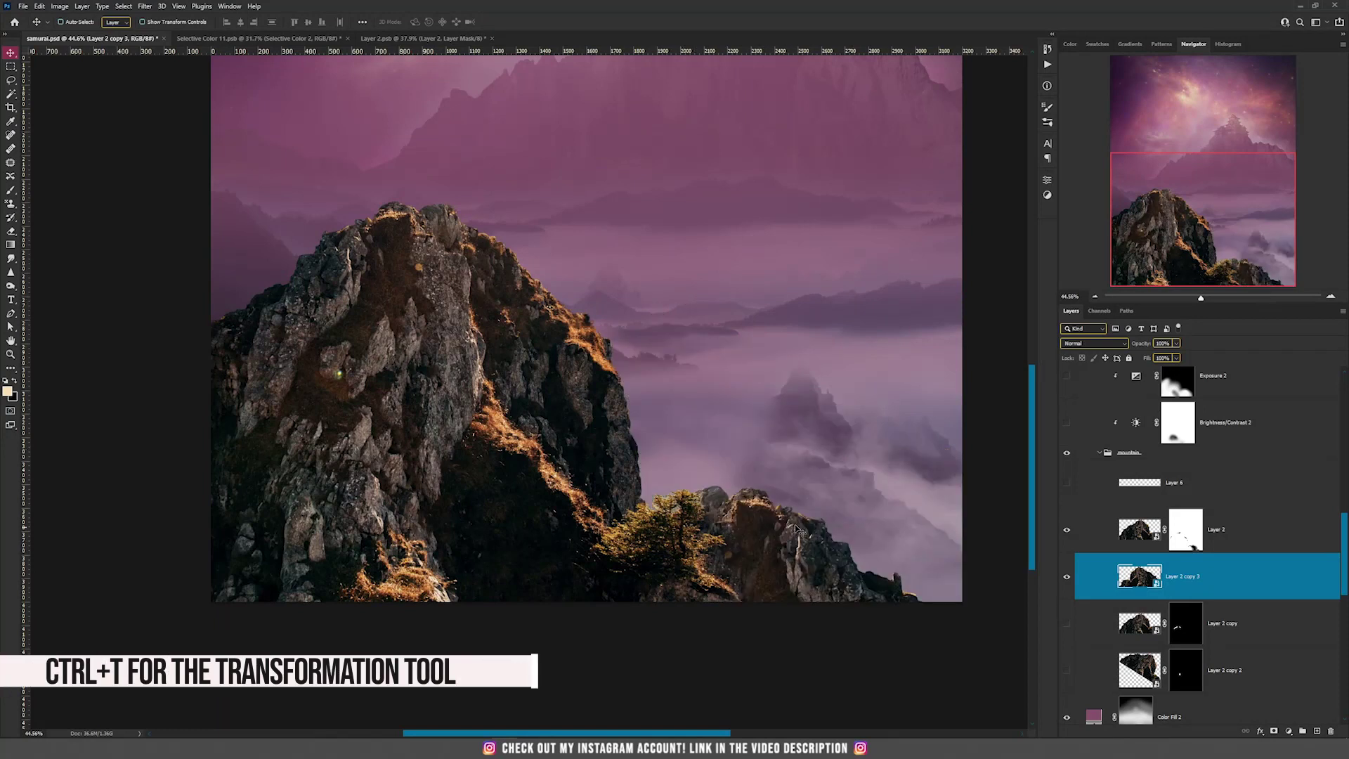
Look at the horizontal and vertical flip options of Free Transform for Layer 2 copy 3, leaving the layer as is
key(ctrl+t)
right_click(752, 539)
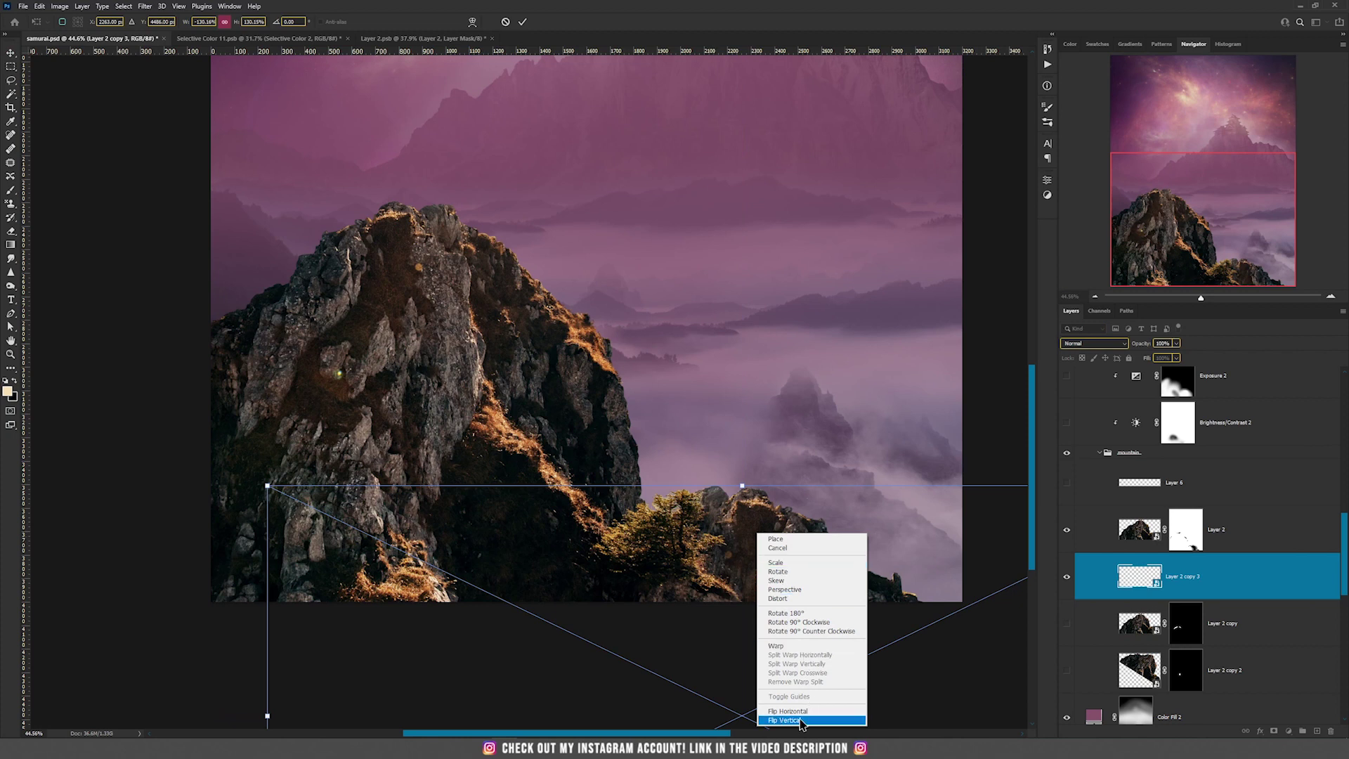
click(622, 552)
key(Return)
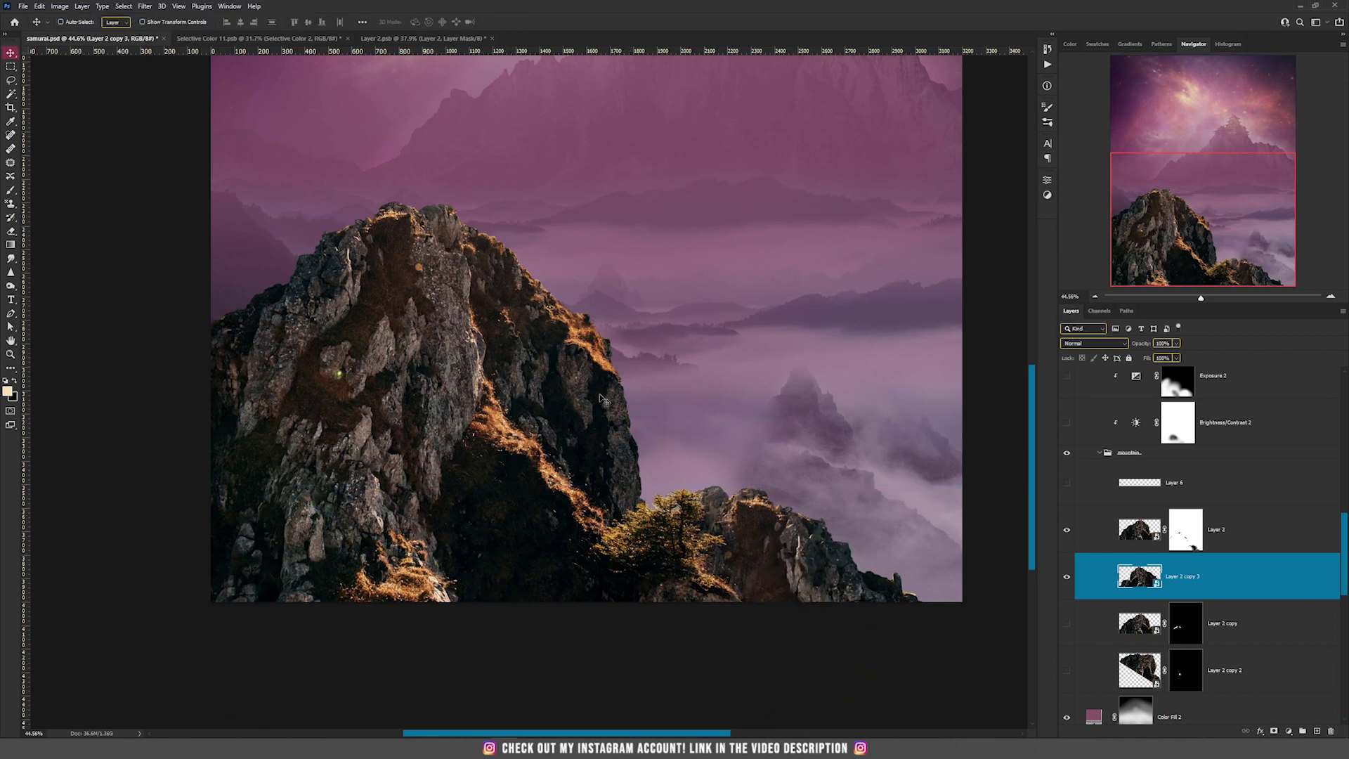
click(444, 368)
mouse_move(434, 332)
mouse_down()
mouse_move(432, 295)
mouse_move(443, 346)
mouse_up()
key(ctrl+z)
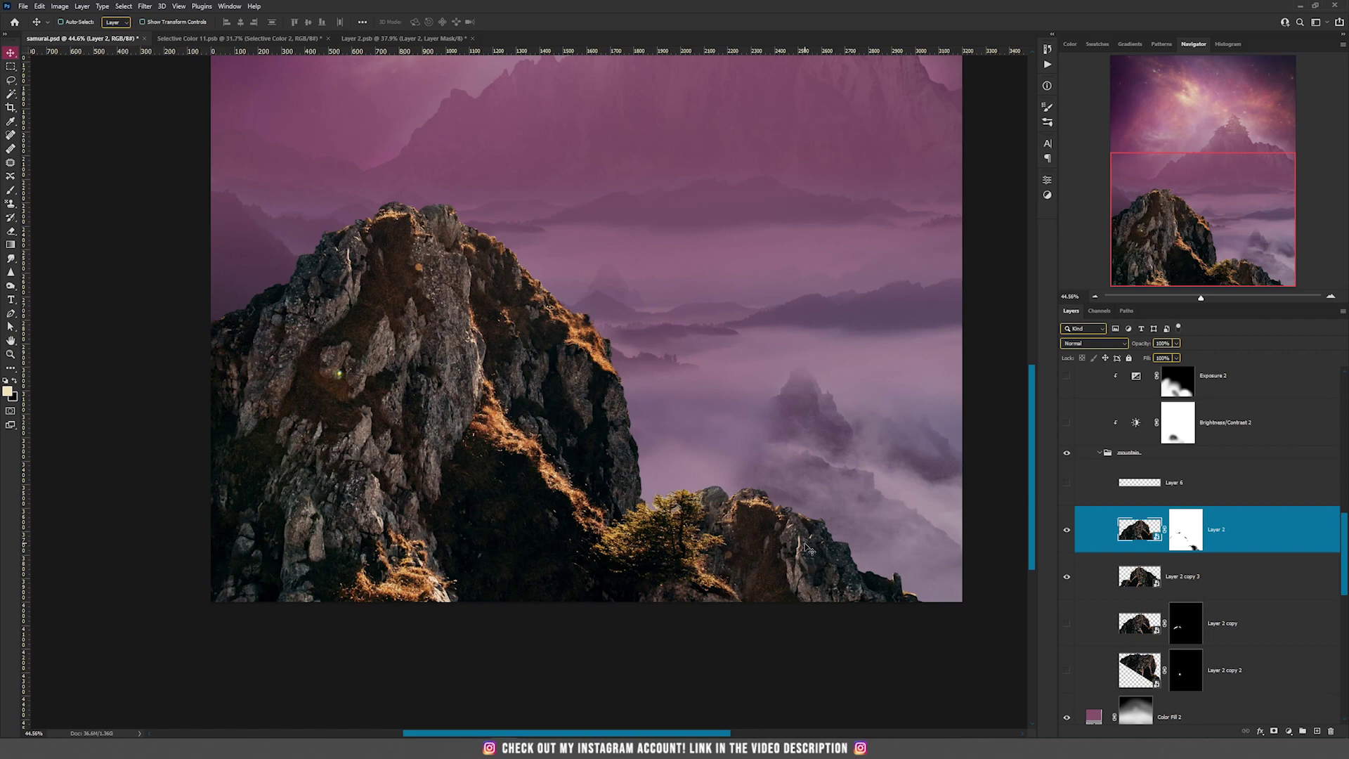
Show Layer 2 copy, Layer 2 copy 2 and Layer 6 to complete the front mountain's rock pieces
click(1183, 578)
scroll(478, 293, up, 3)
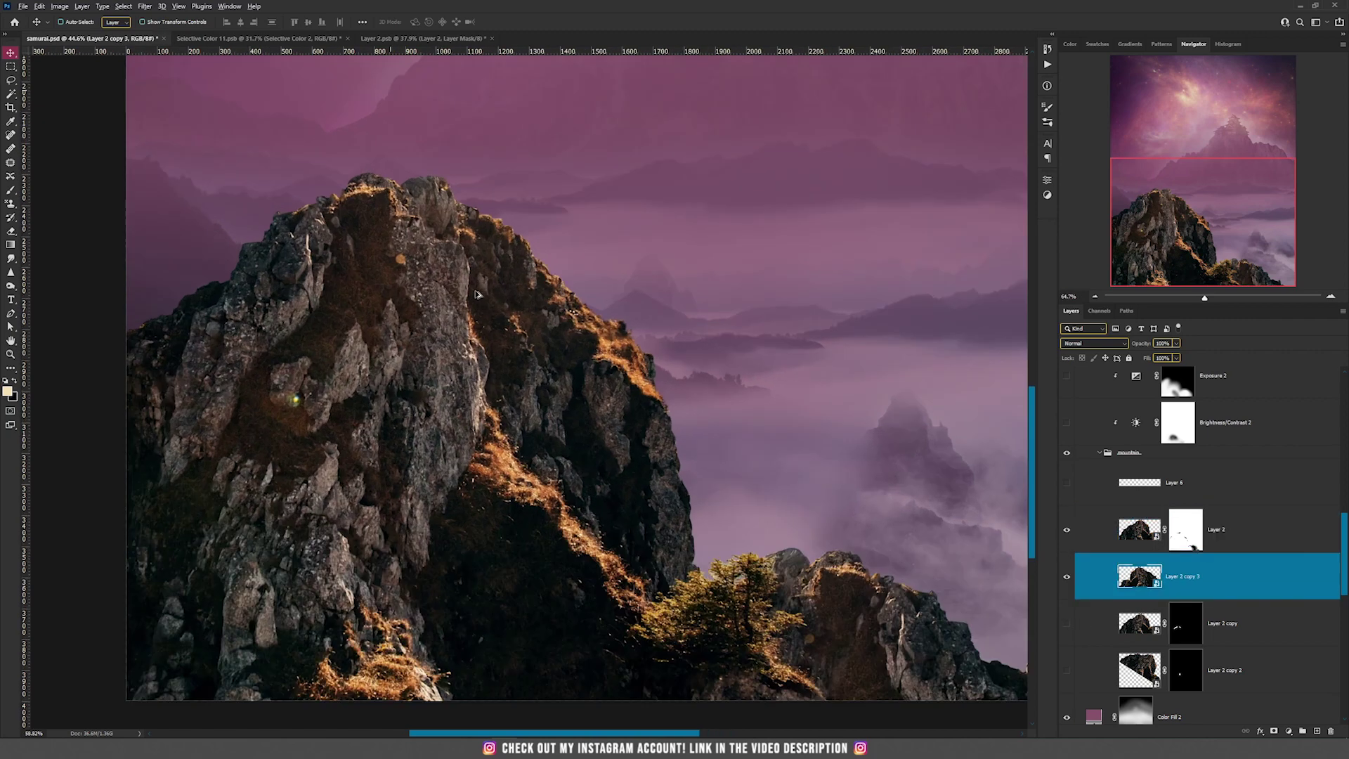
drag(513, 348, 696, 489)
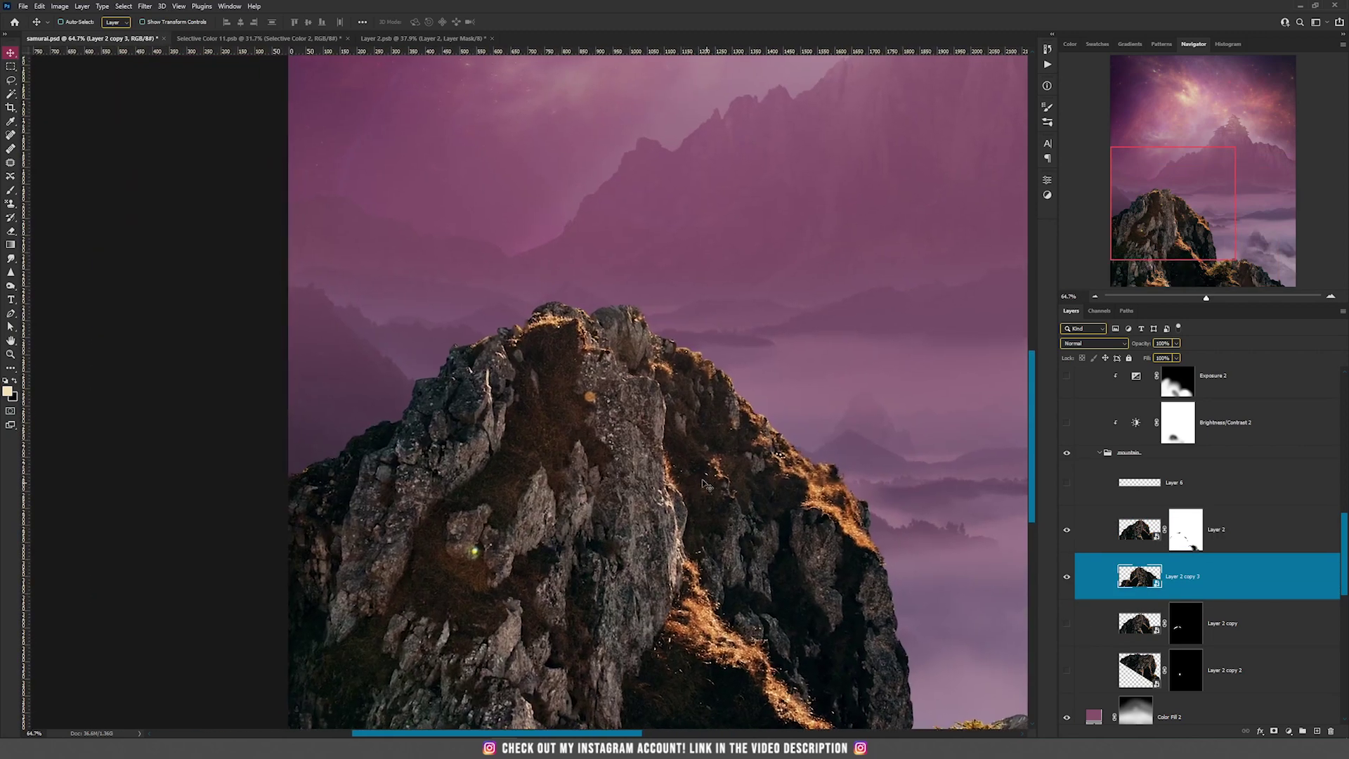
click(1067, 624)
click(1132, 628)
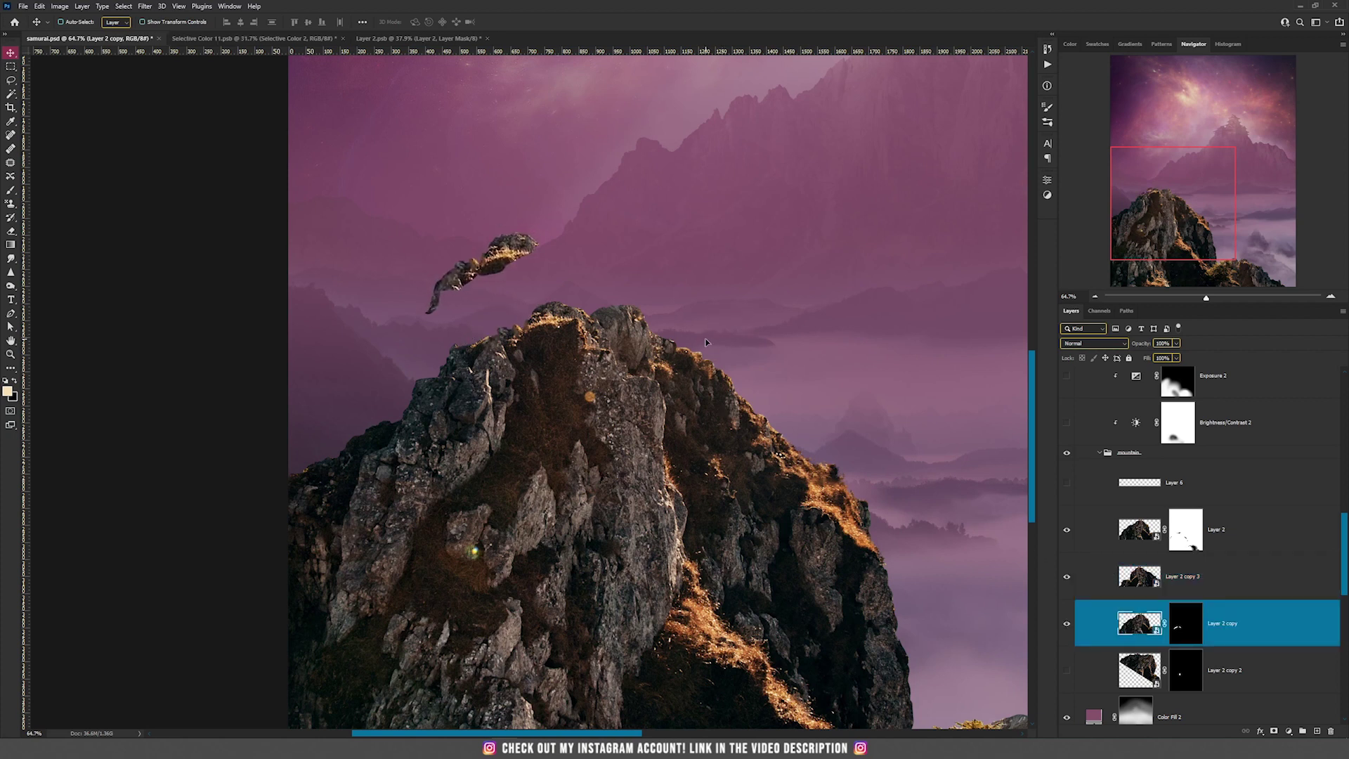
click(1067, 671)
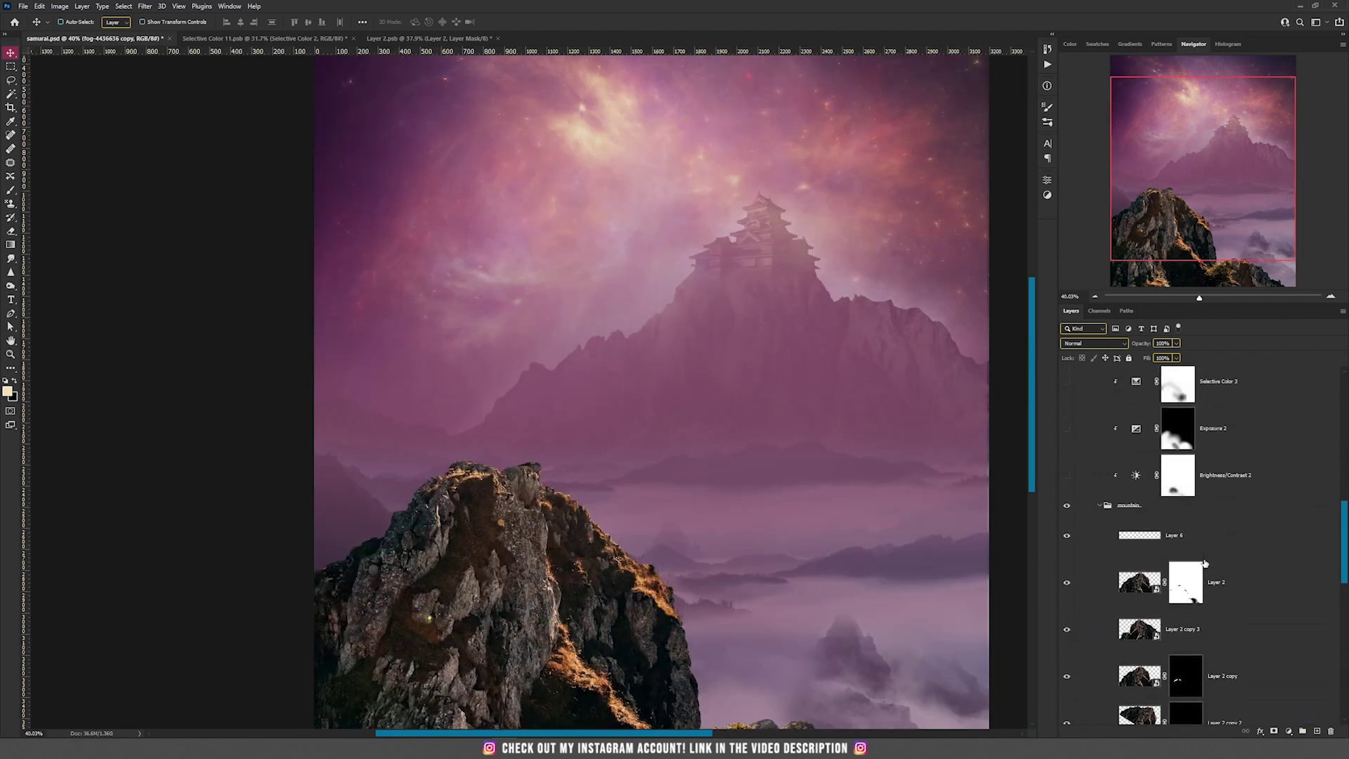
scroll(602, 430, down, 3)
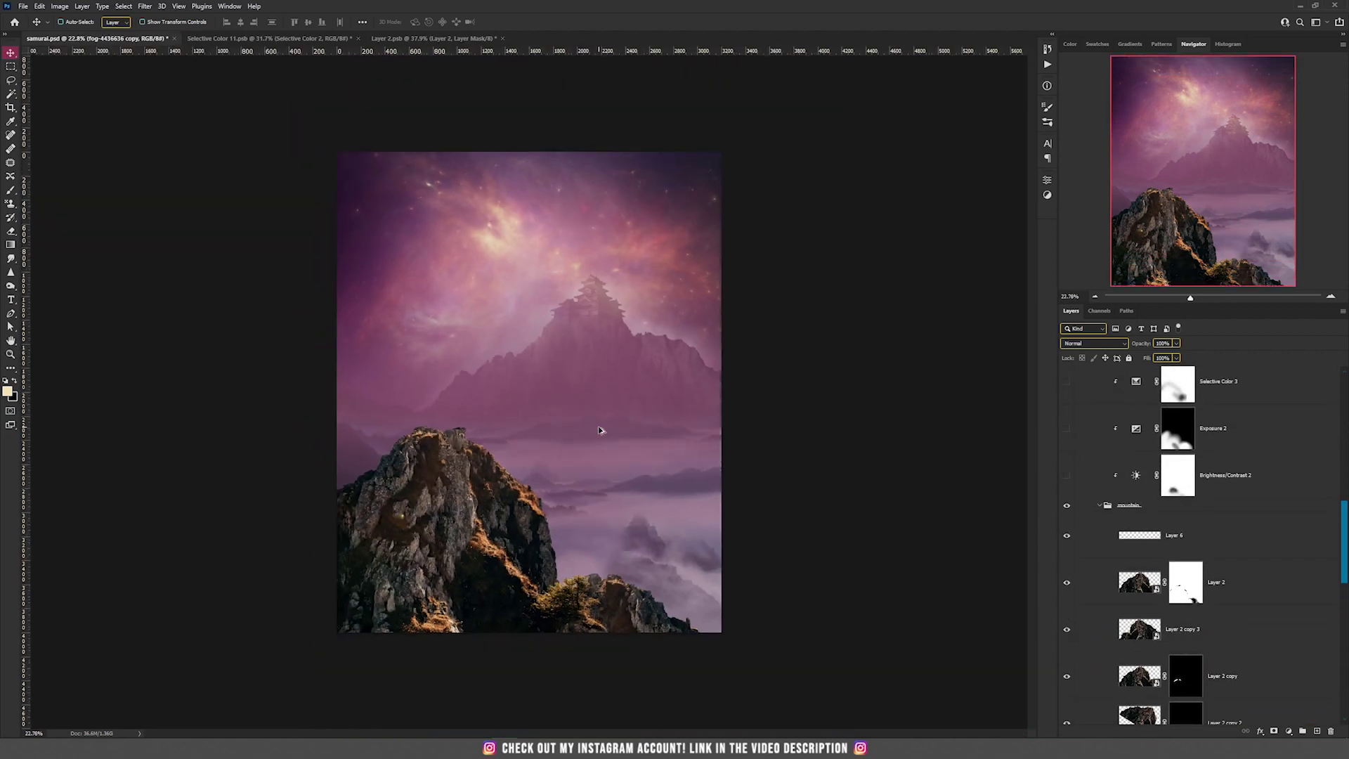
scroll(465, 440, up, 1)
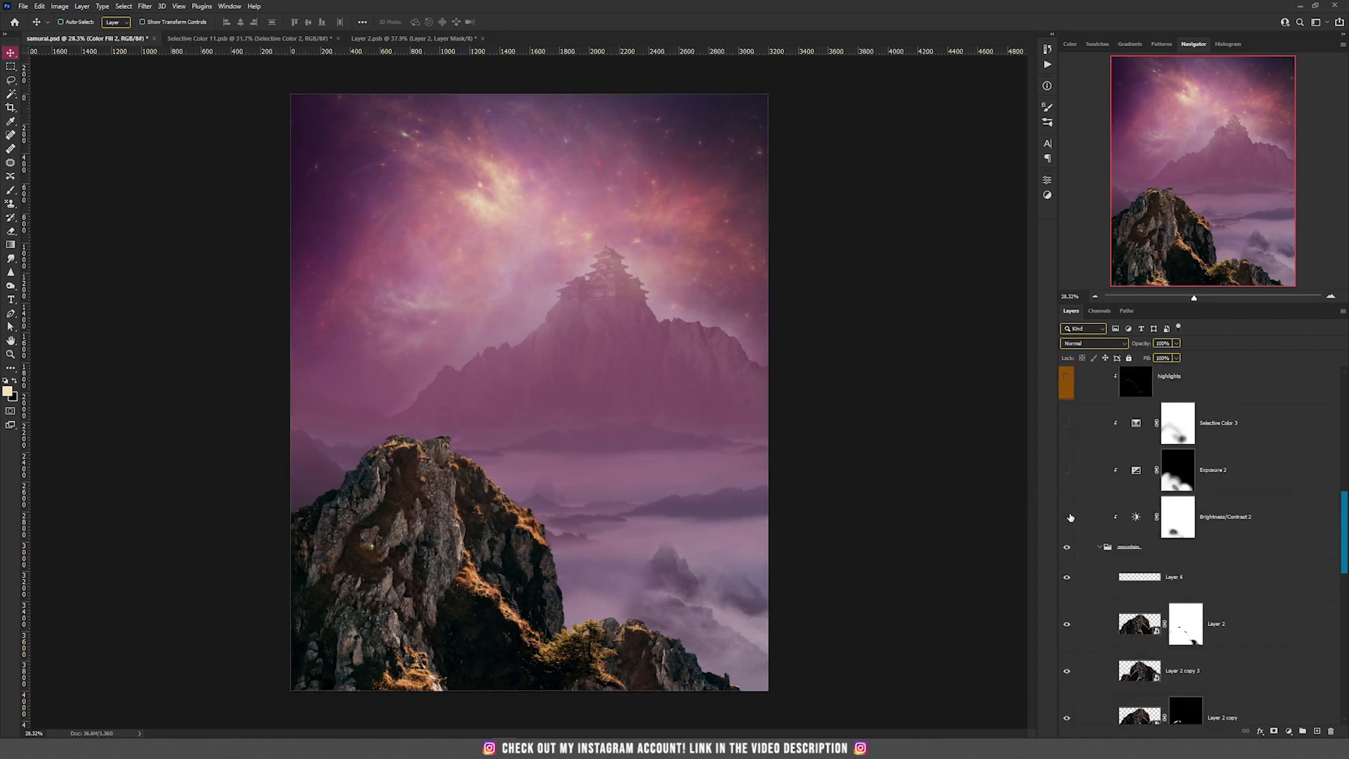
Show the Brightness/Contrast 2 adjustment clipped to the mountain group and open its settings
click(1068, 517)
double_click(1137, 518)
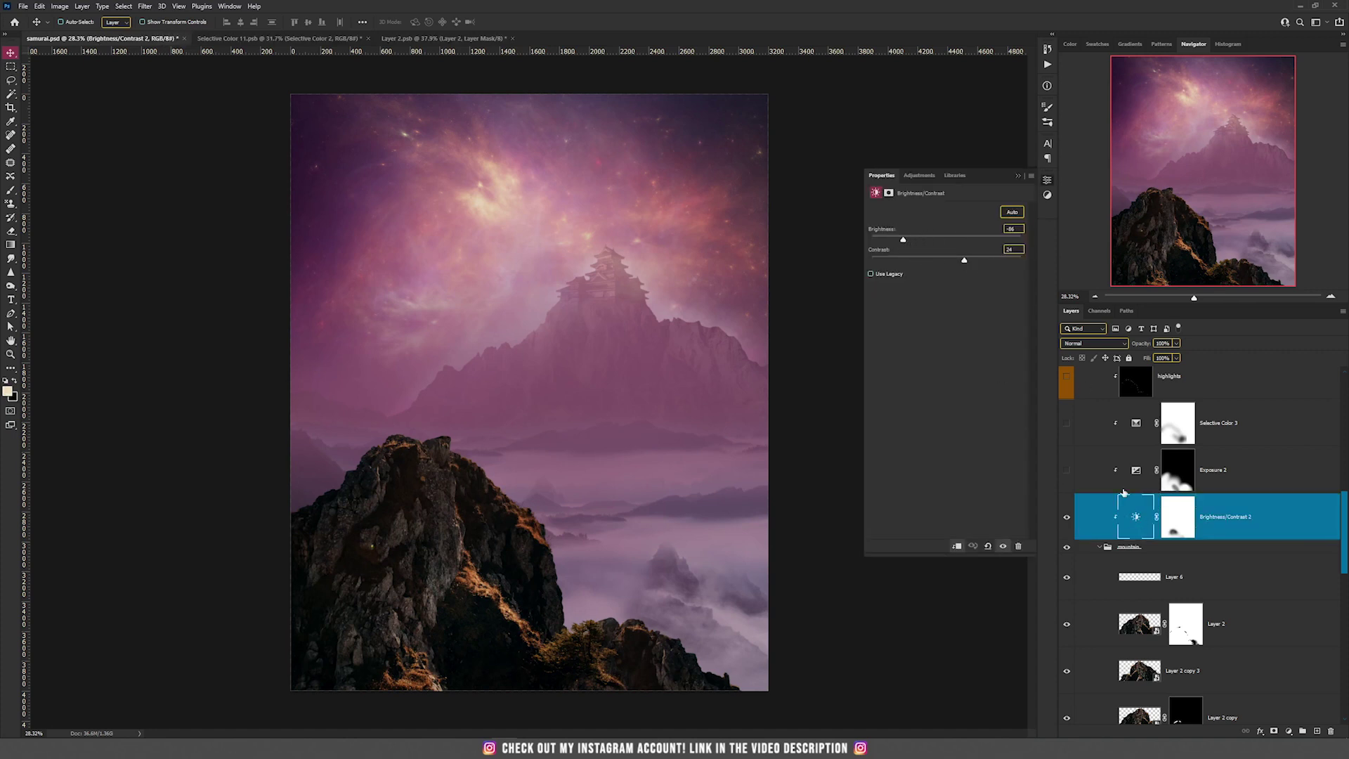
Hide Brightness/Contrast 2 and add a new clipped Brightness/Contrast adjustment above it with brightness -78 and contrast 27
click(1066, 519)
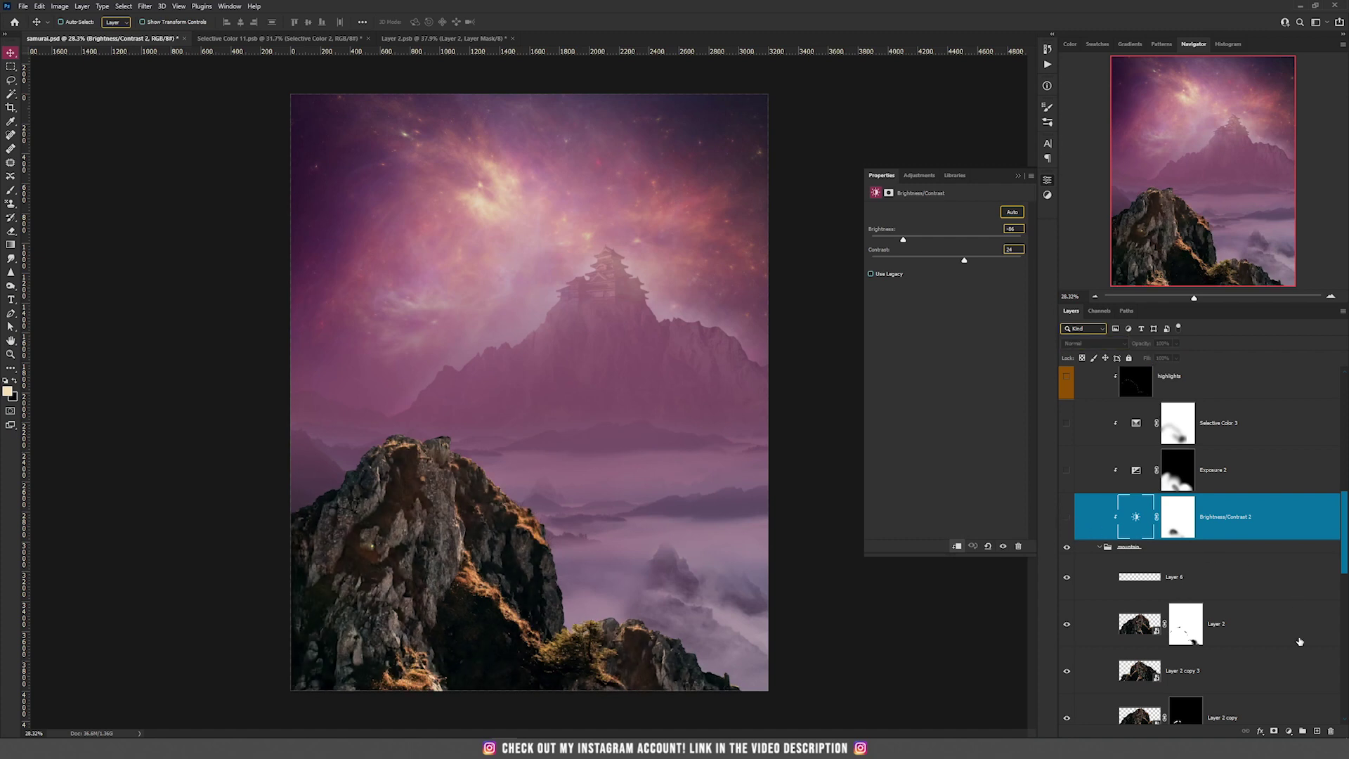
click(1290, 733)
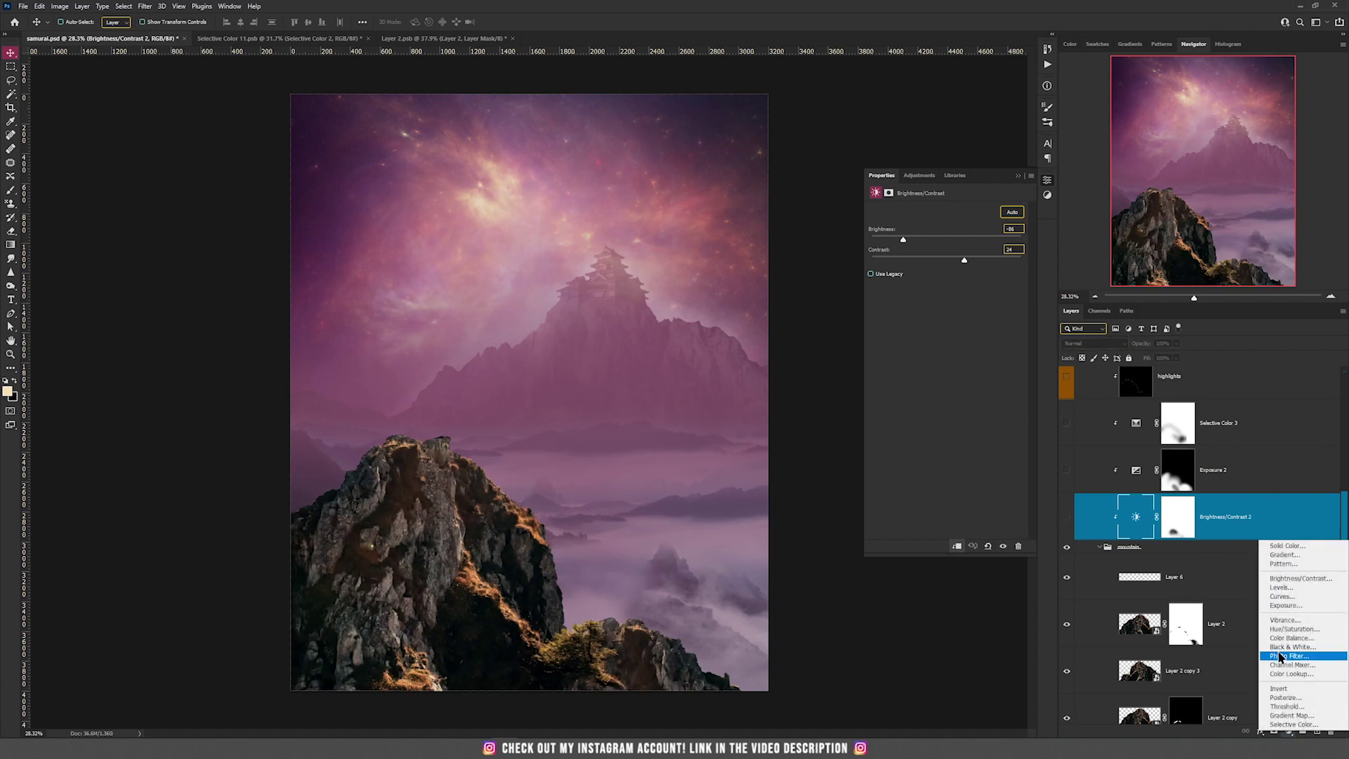
click(1305, 578)
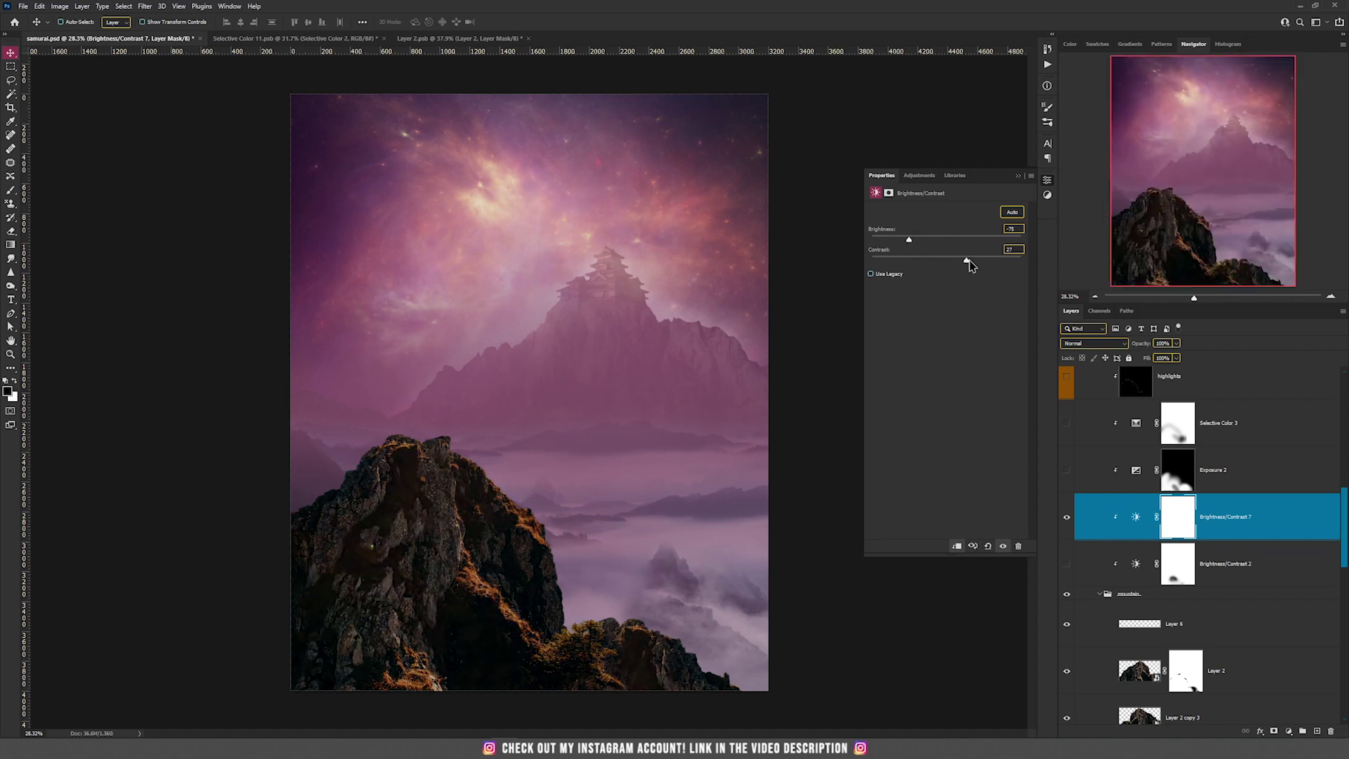
Select the Brightness/Contrast 2 layer mask and examine the dark lower part of the rock it protects
click(1193, 572)
scroll(479, 686, up, 3)
scroll(554, 280, up, 2)
scroll(523, 376, up, 3)
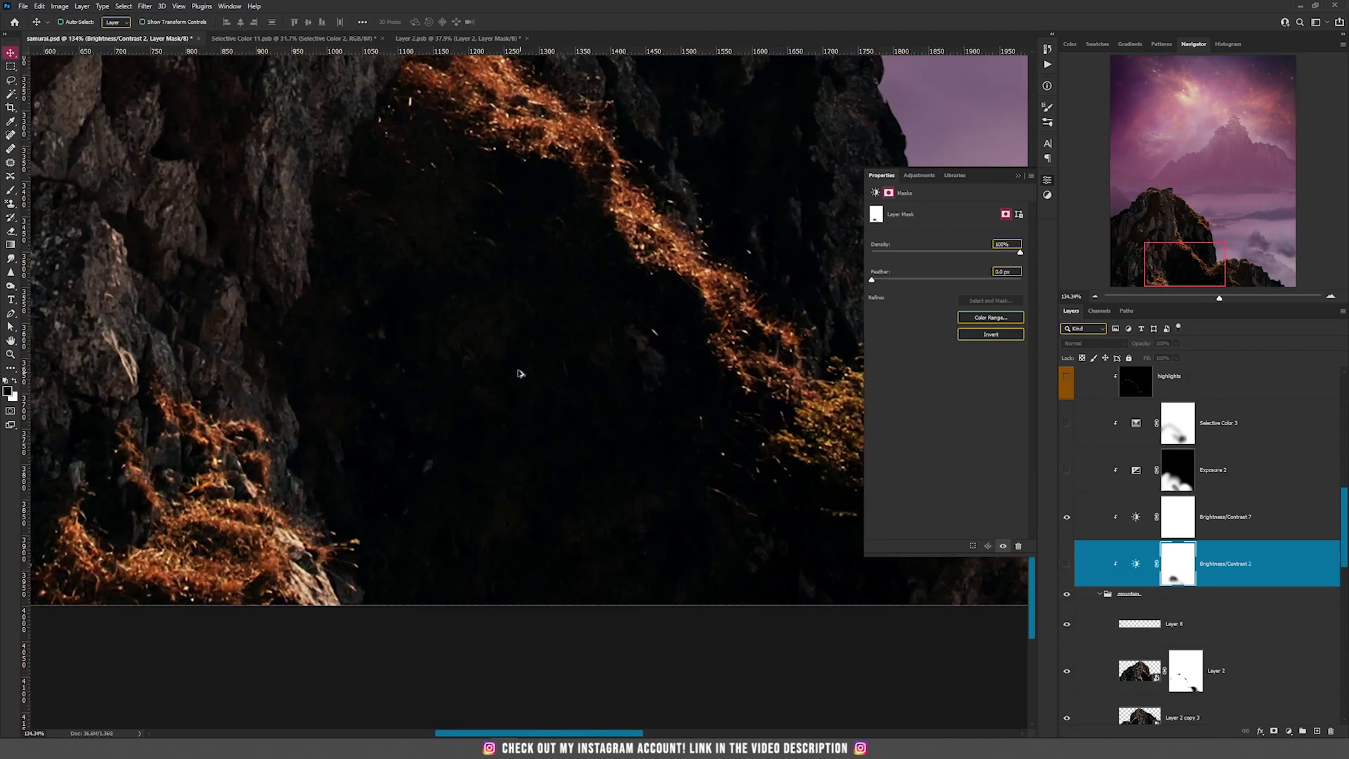
scroll(480, 373, down, 5)
Paint black with a smaller soft brush on the new Brightness/Contrast mask over the dark lower rock
click(1119, 506)
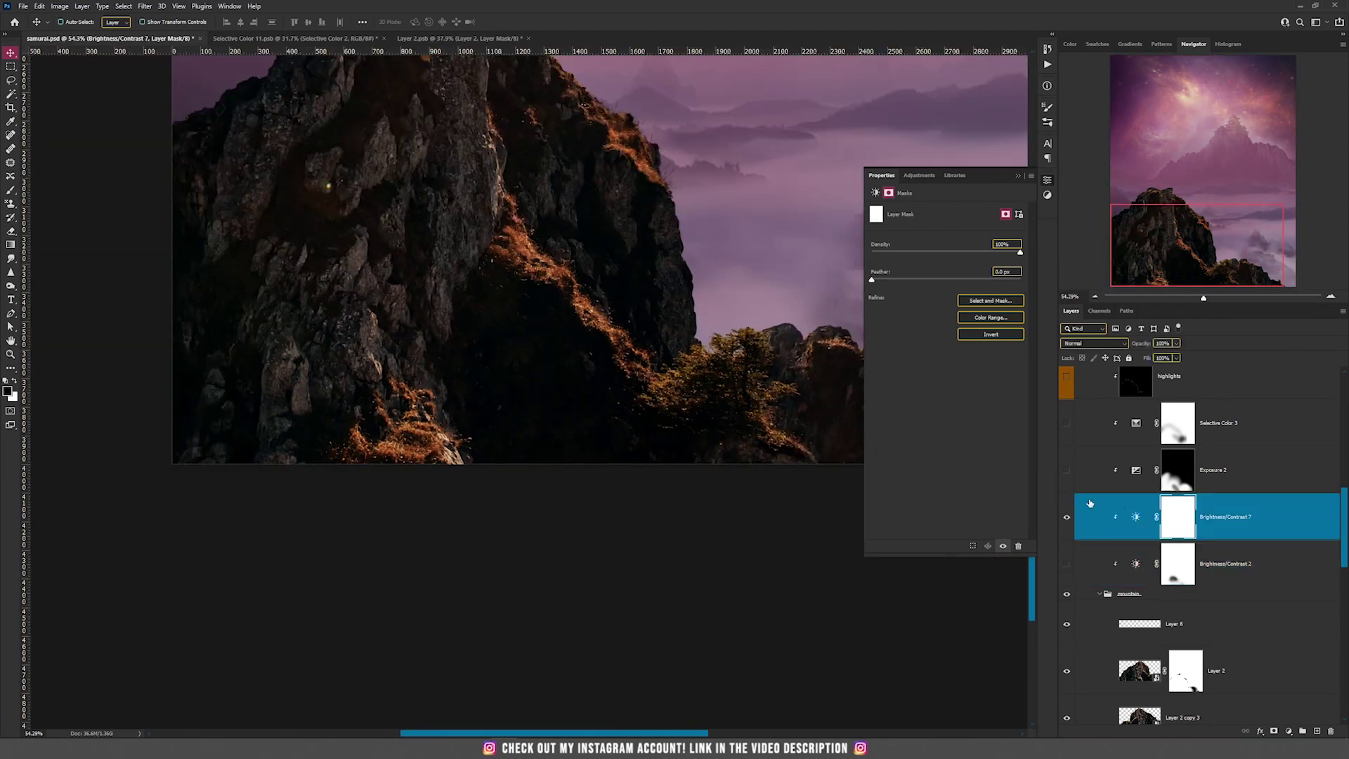
key(b)
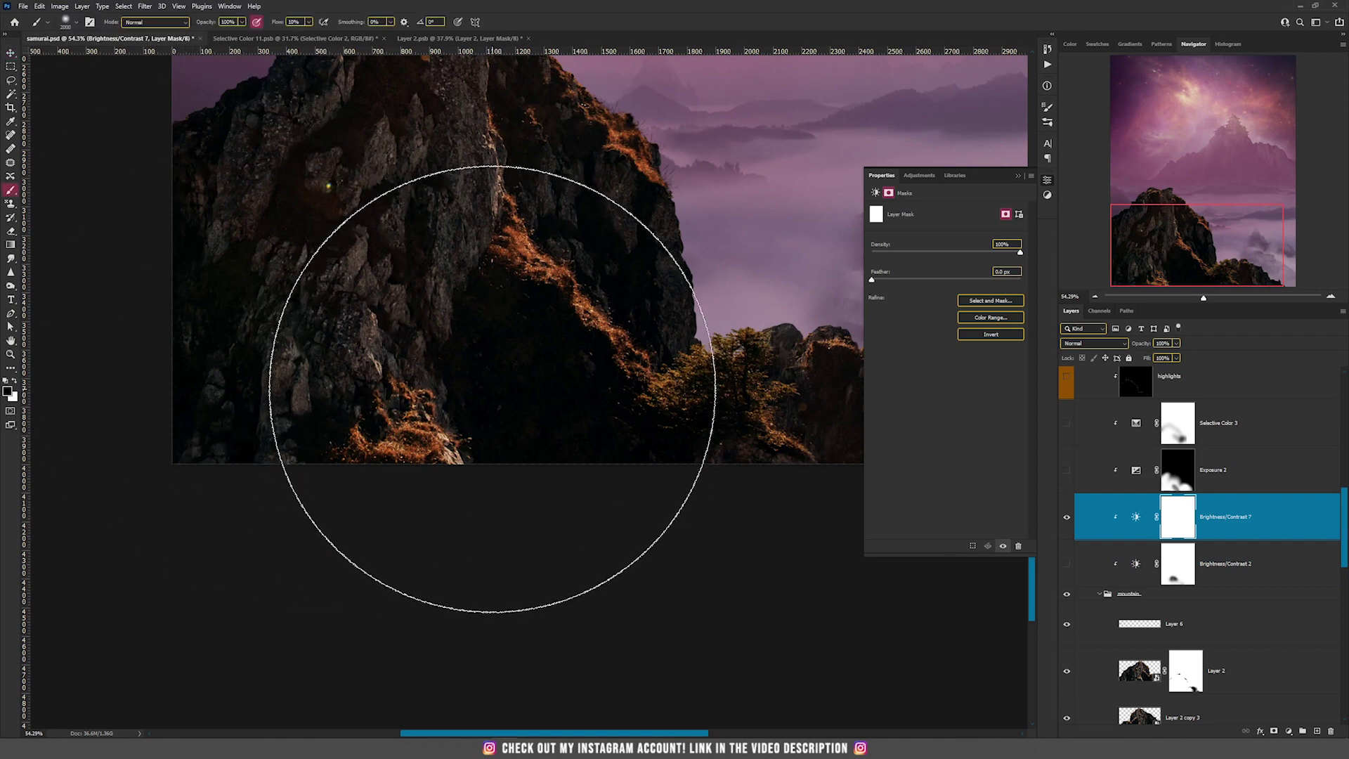
key(bracketleft)
key(bracketleft)
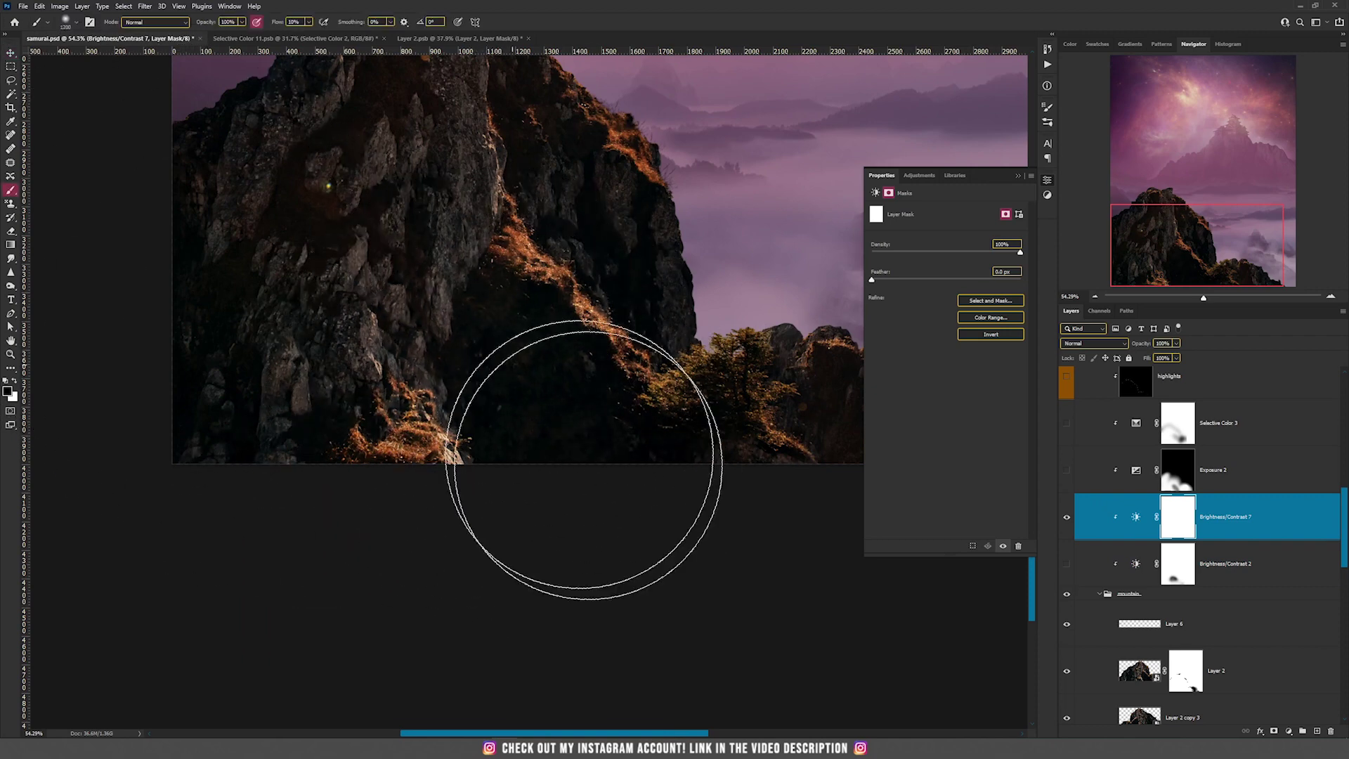
drag(578, 503, 557, 406)
scroll(548, 457, down, 4)
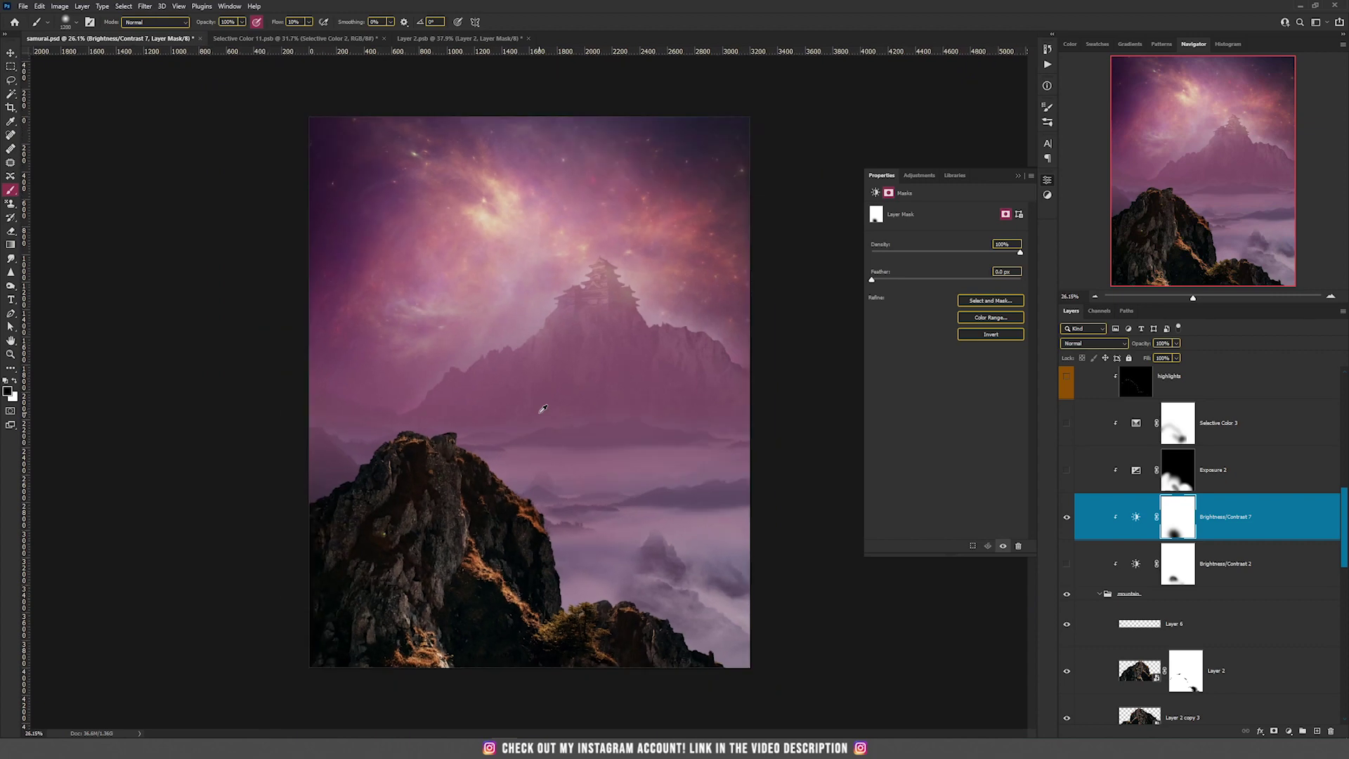
Delete the new Brightness/Contrast adjustment and show Brightness/Contrast 2 again
scroll(543, 506, up, 3)
key(v)
key(Delete)
click(1062, 506)
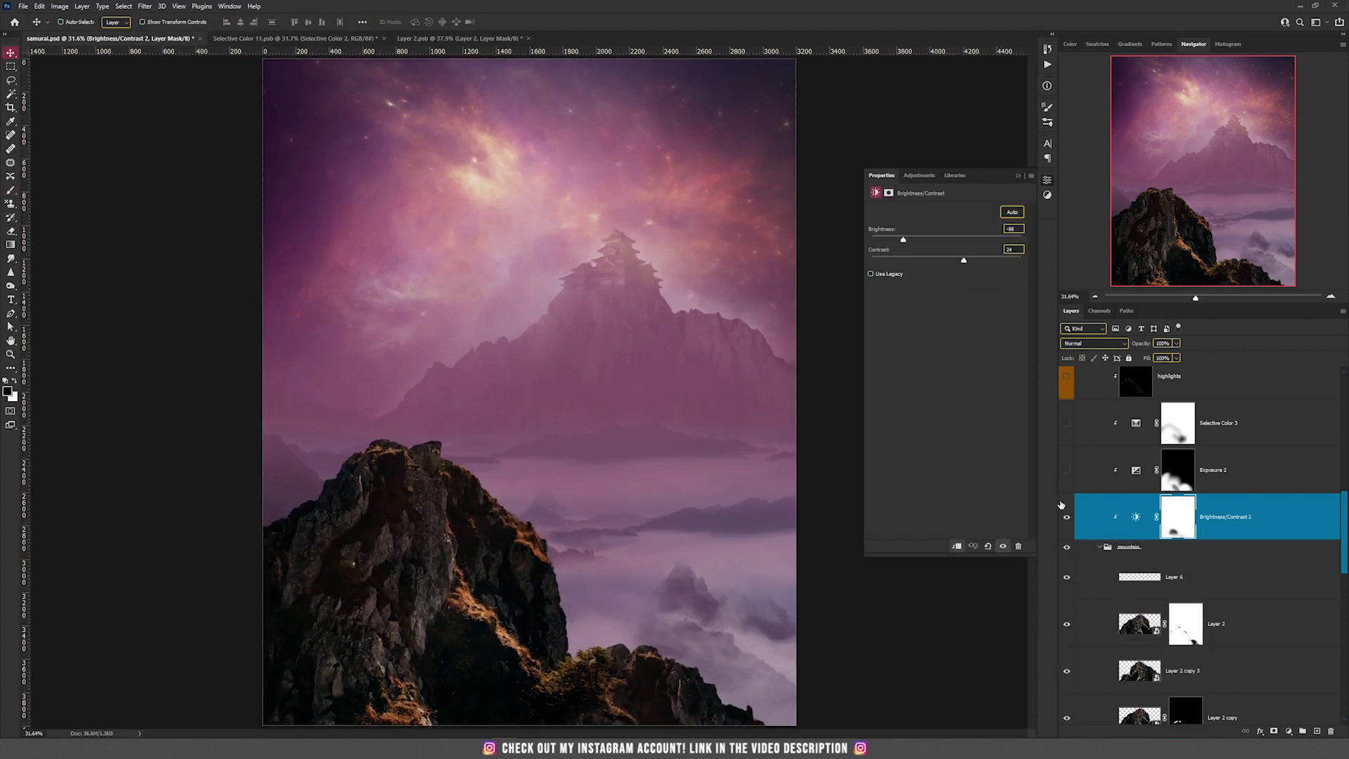
Show the Exposure 2 and Selective Color 3 adjustments on the front mountain and look through their settings
click(1065, 471)
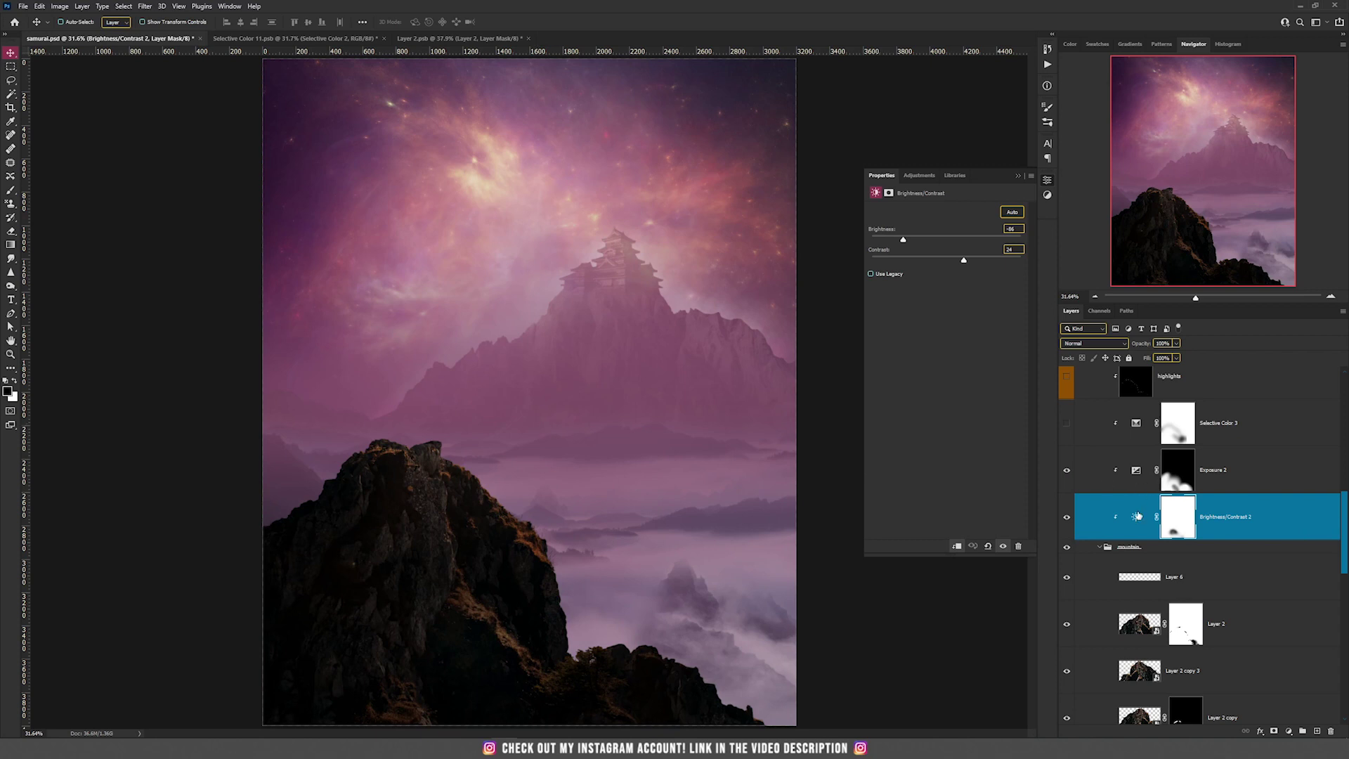
click(1108, 470)
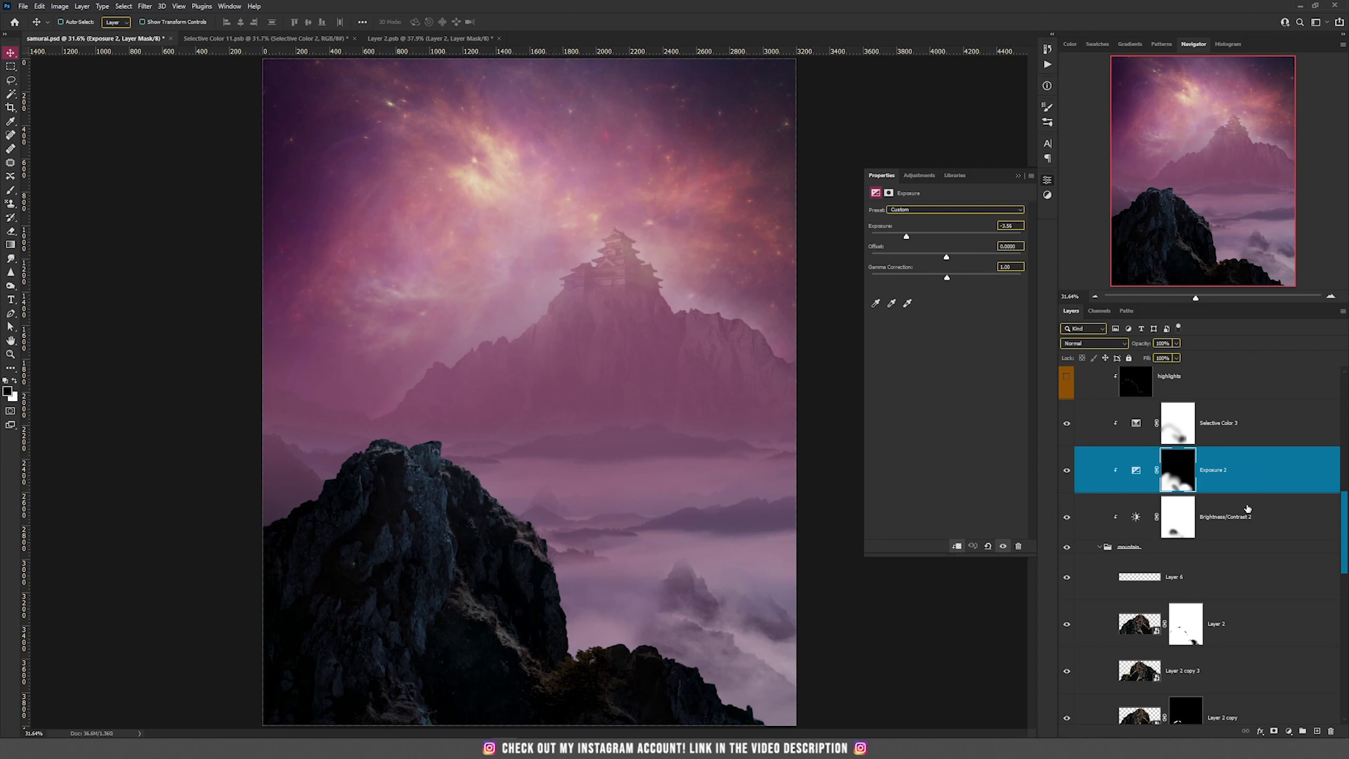
scroll(1248, 507, up, 3)
click(1070, 518)
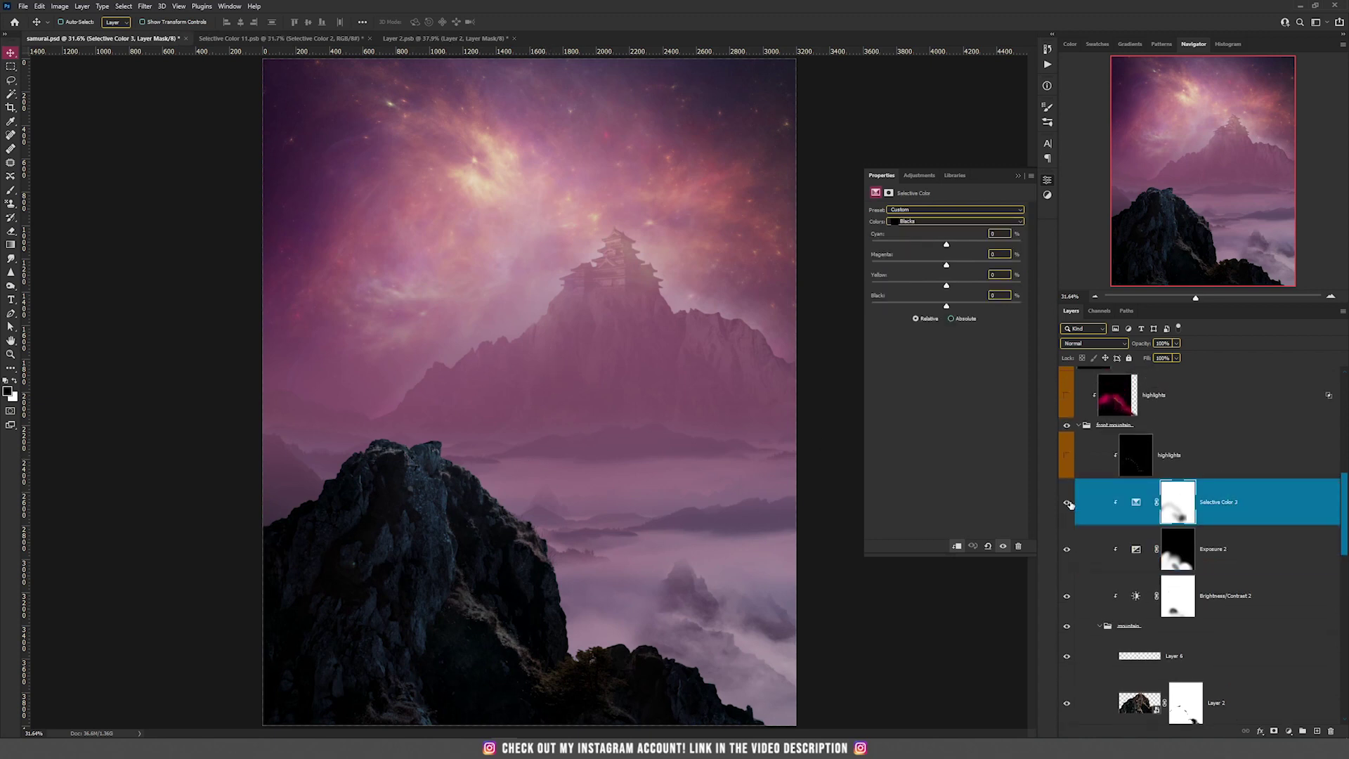
Toggle the highlights layer inside the front mountain group and examine close up how it affects the rock edges
click(1067, 456)
click(1214, 463)
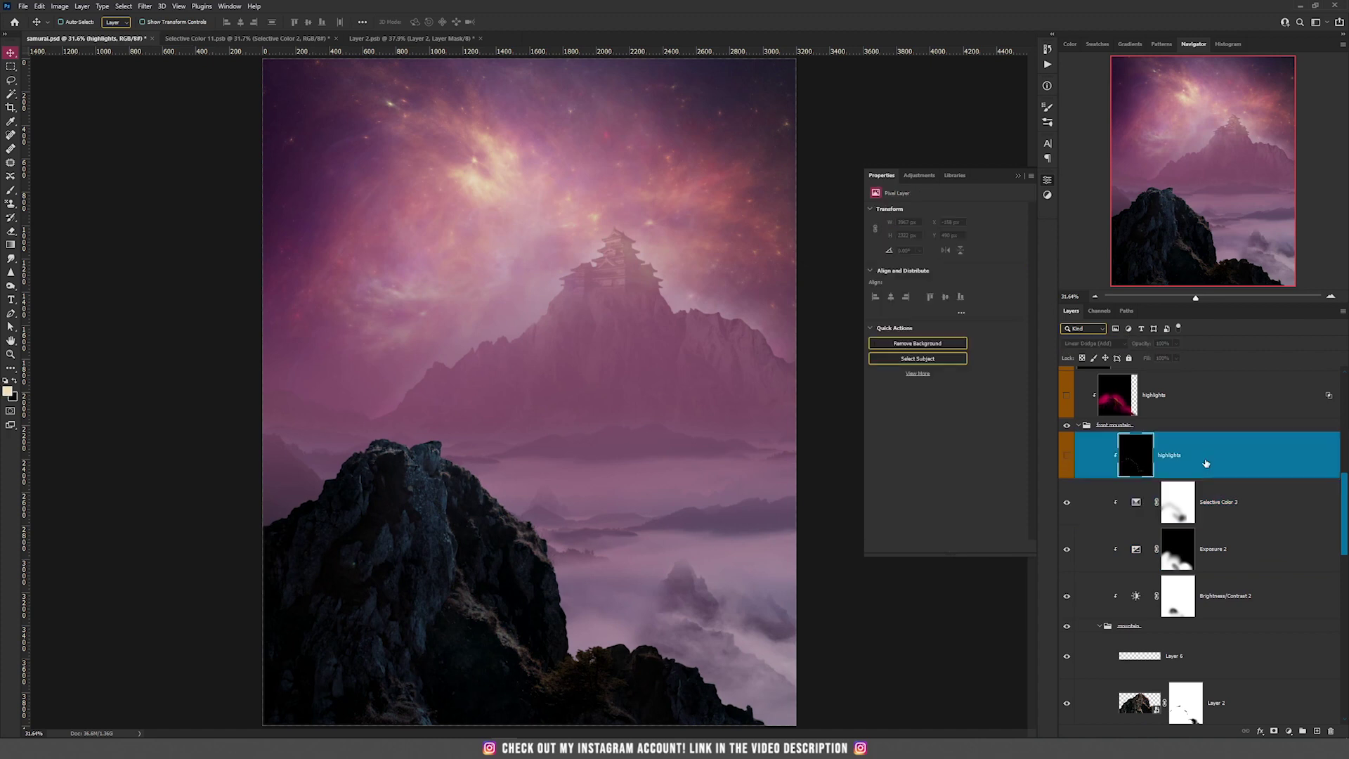
scroll(1182, 463, up, 2)
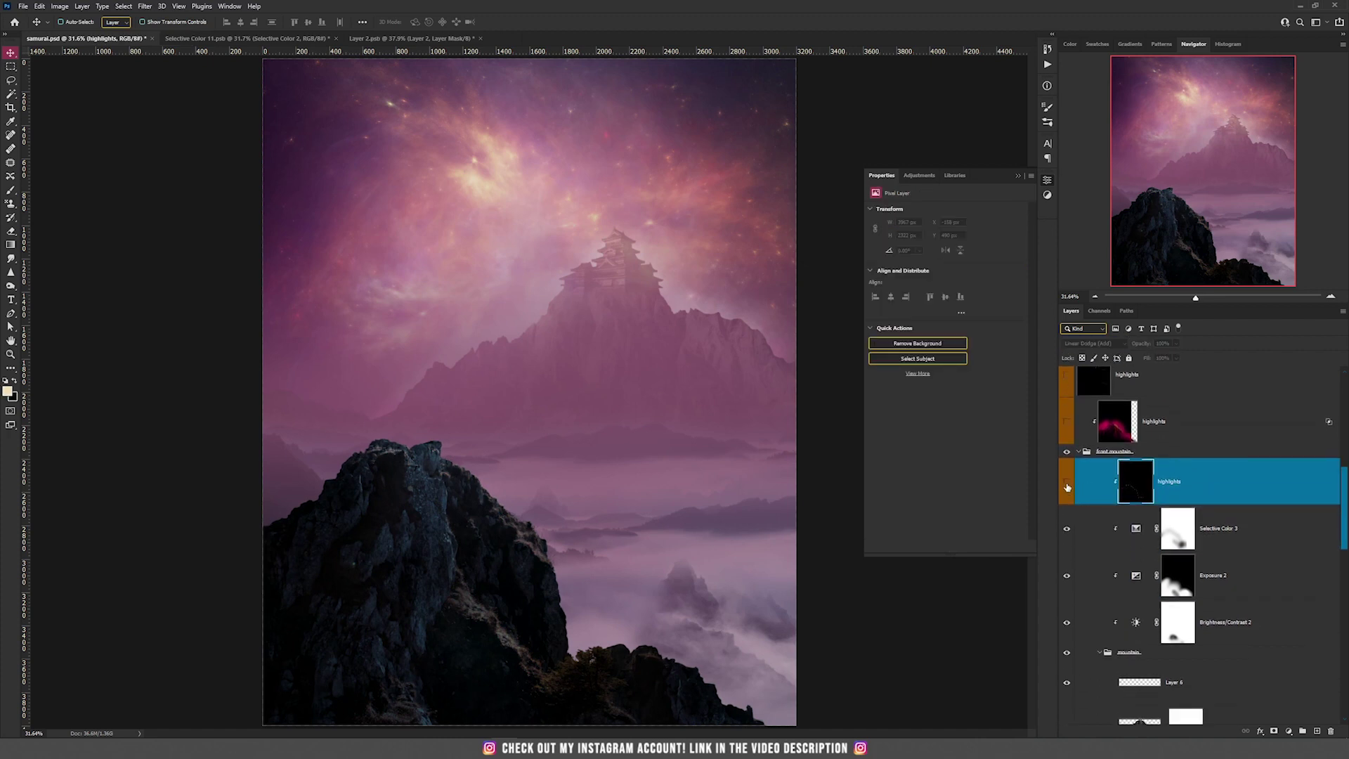
click(1067, 484)
scroll(346, 518, up, 5)
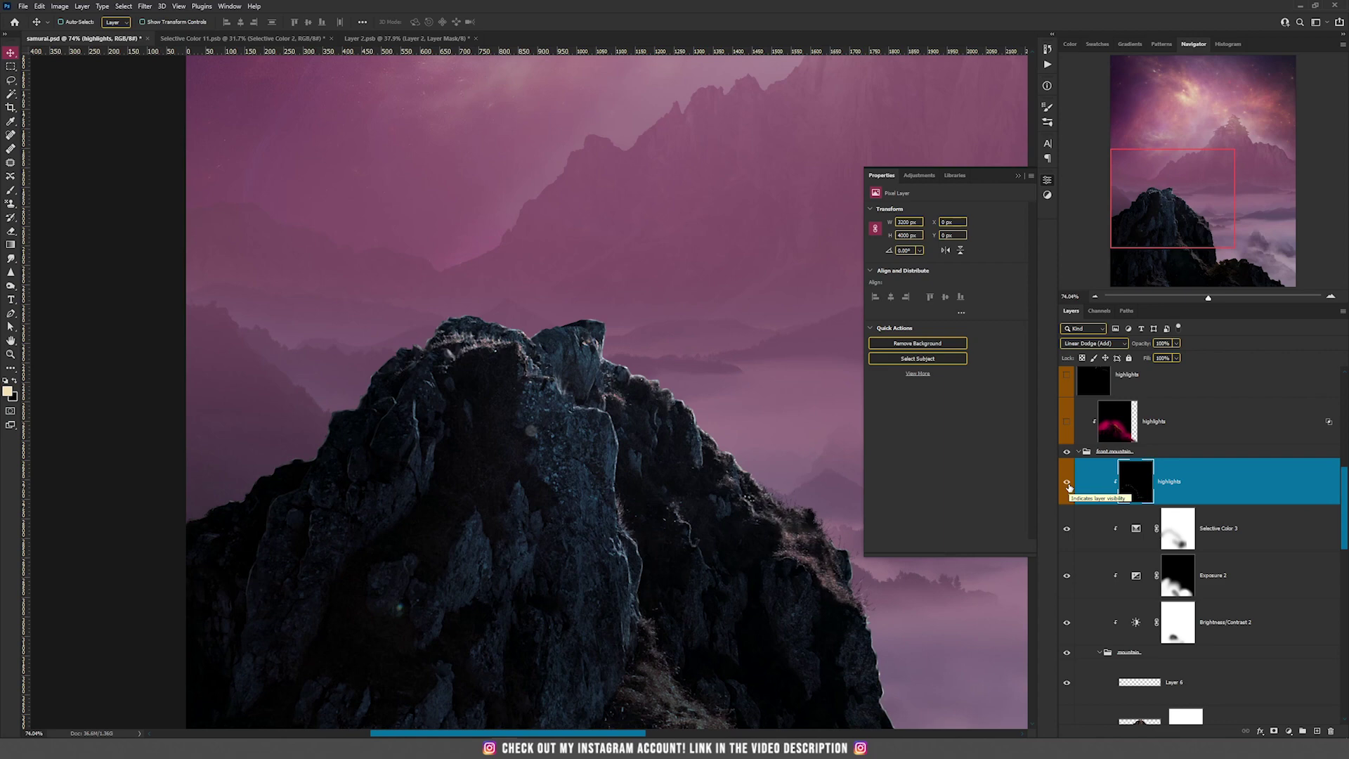
click(1068, 484)
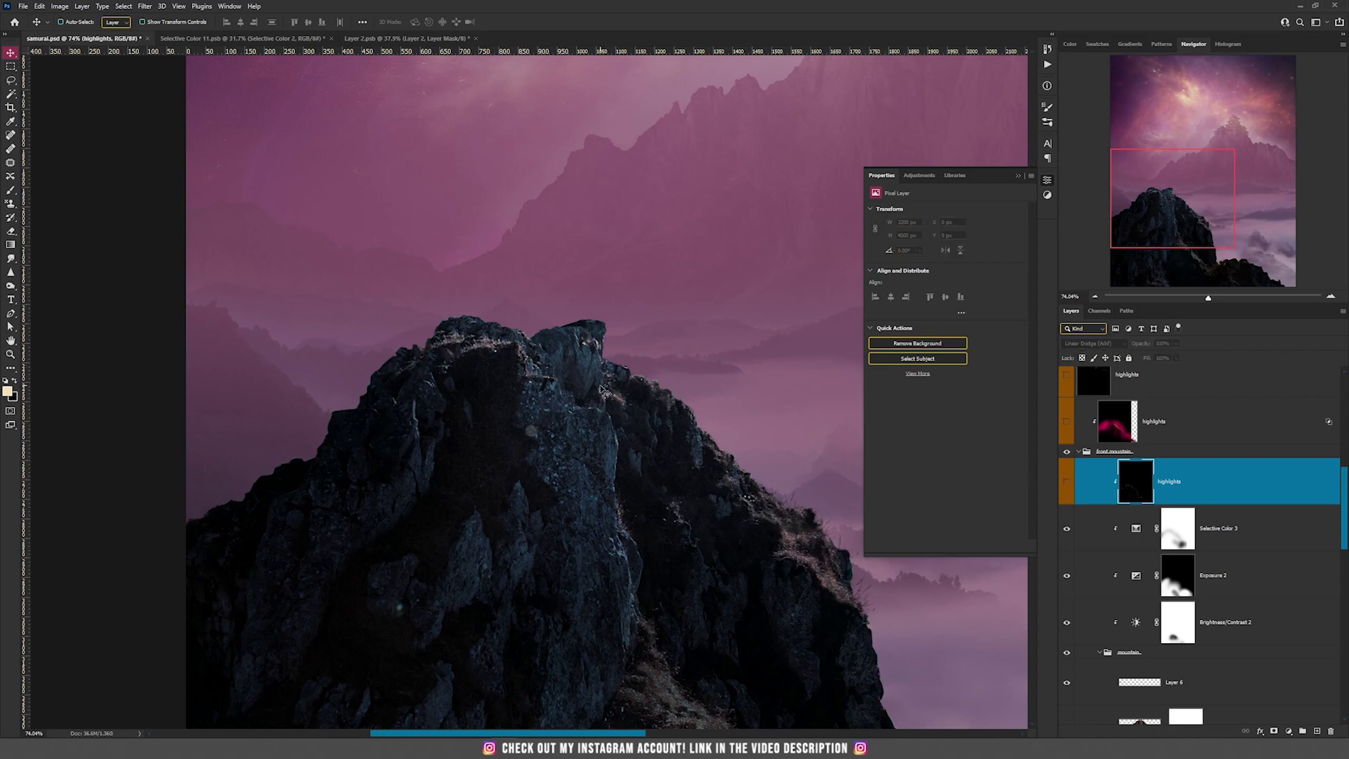
click(1067, 484)
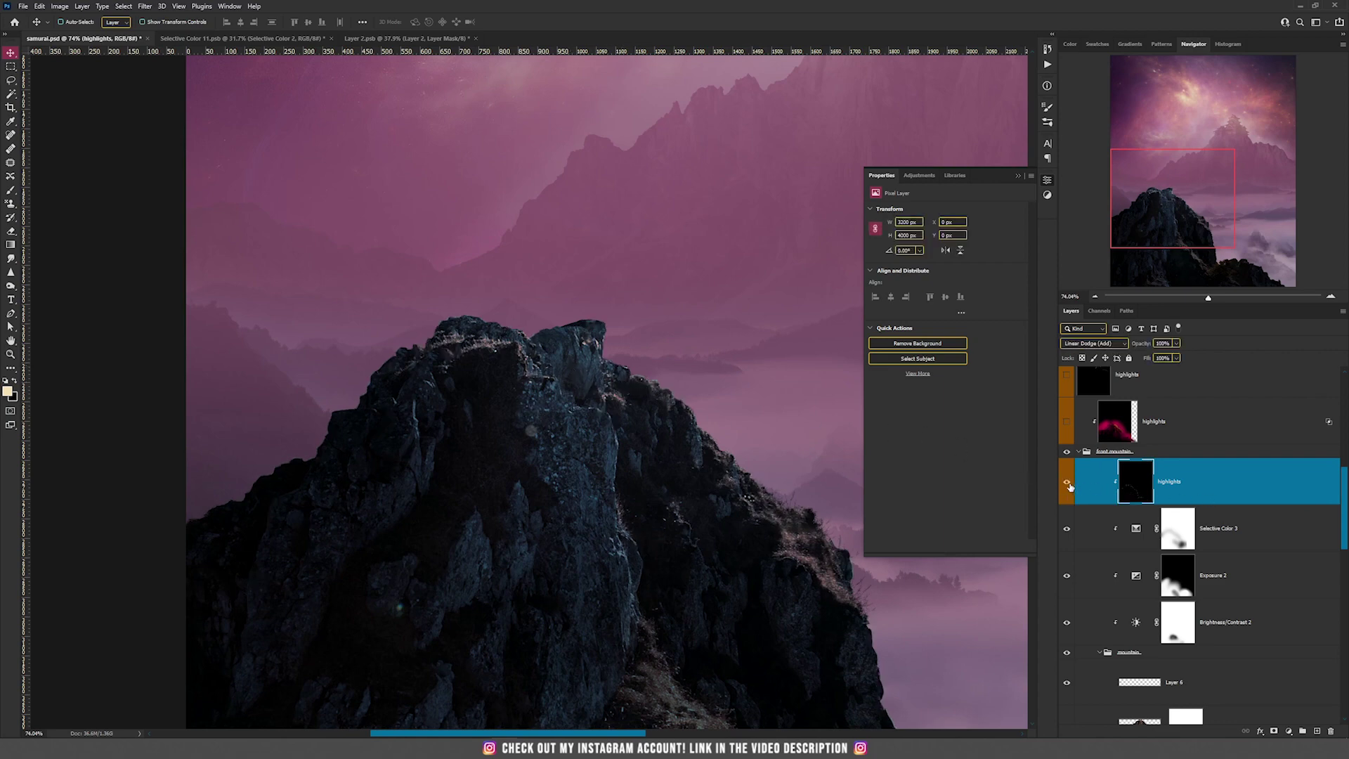
scroll(655, 442, up, 5)
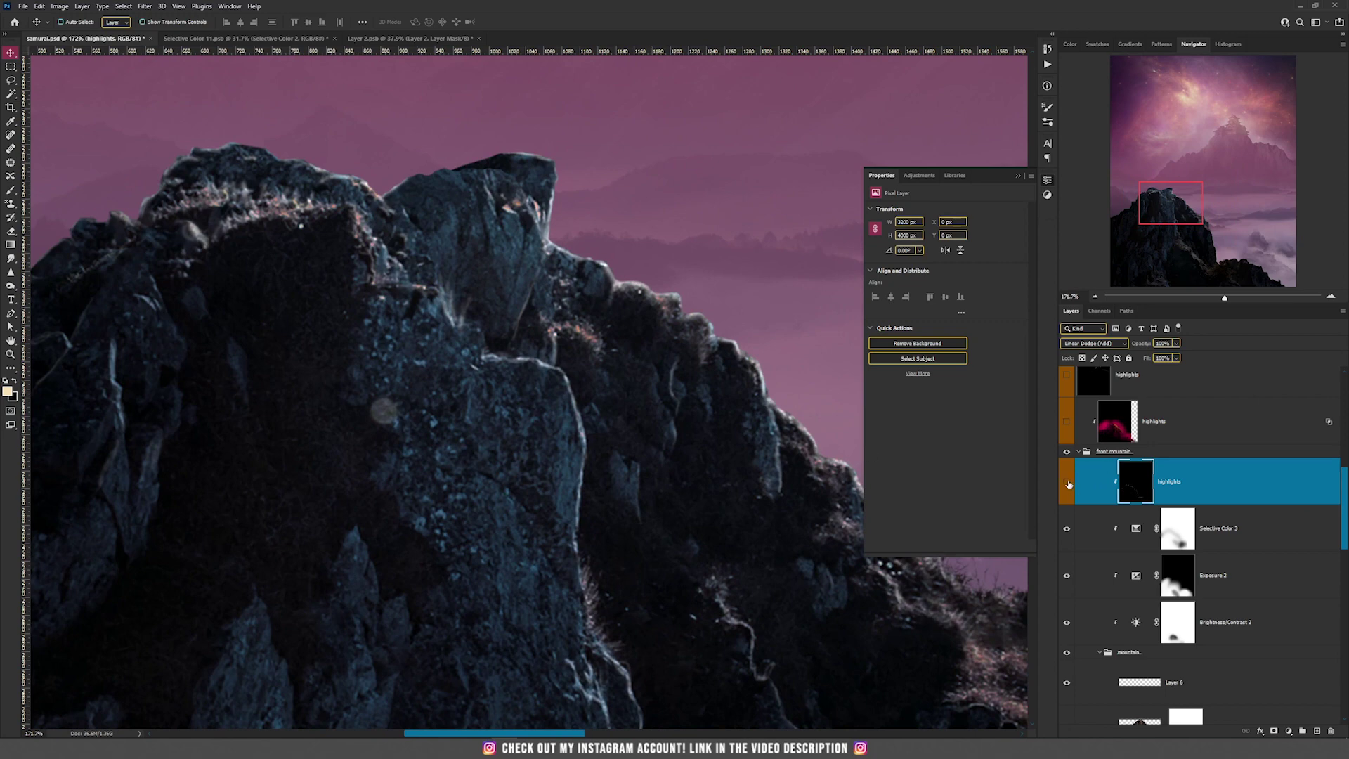
click(1067, 484)
click(1067, 484)
scroll(550, 467, down, 6)
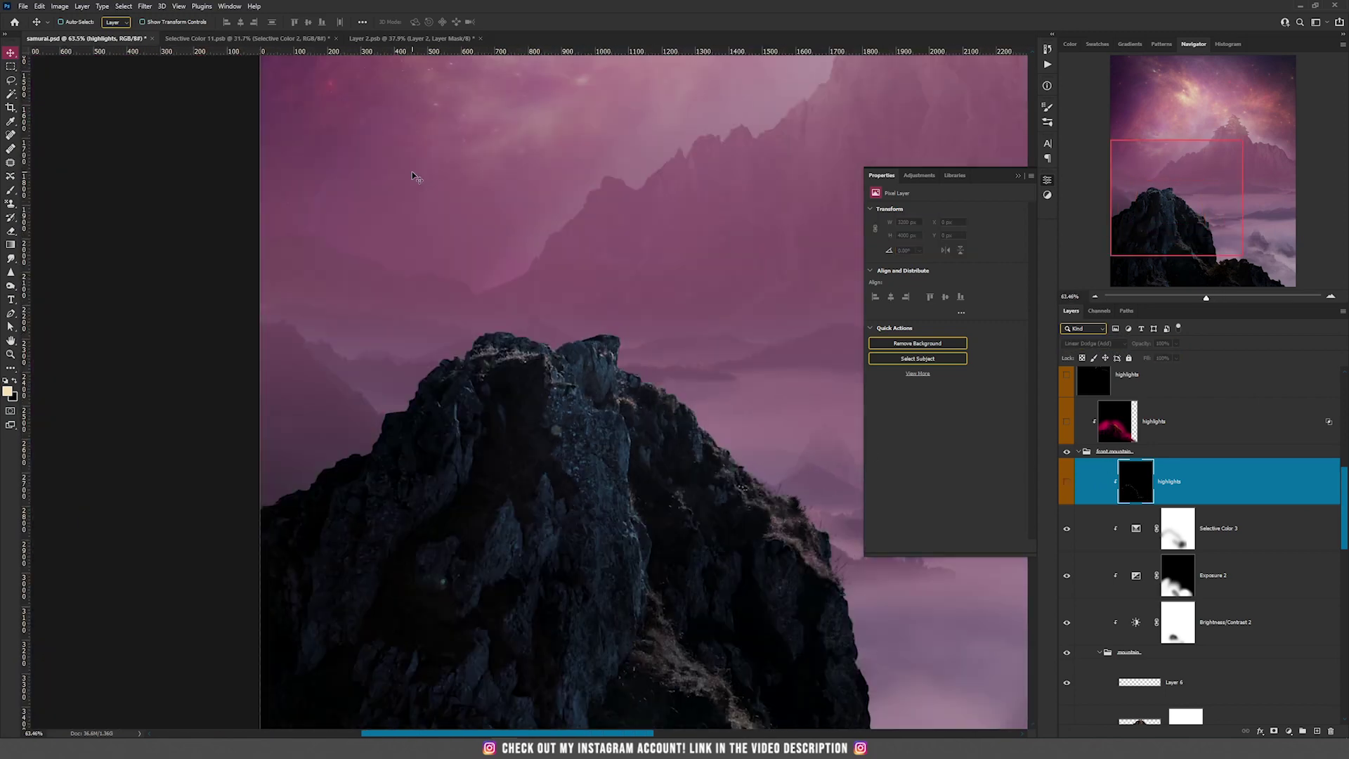
Add a Linear Dodge (Add) layer filled with neutral black above the group's highlights layer and clip it to the mountain
click(83, 6)
mouse_move(143, 19)
click(210, 21)
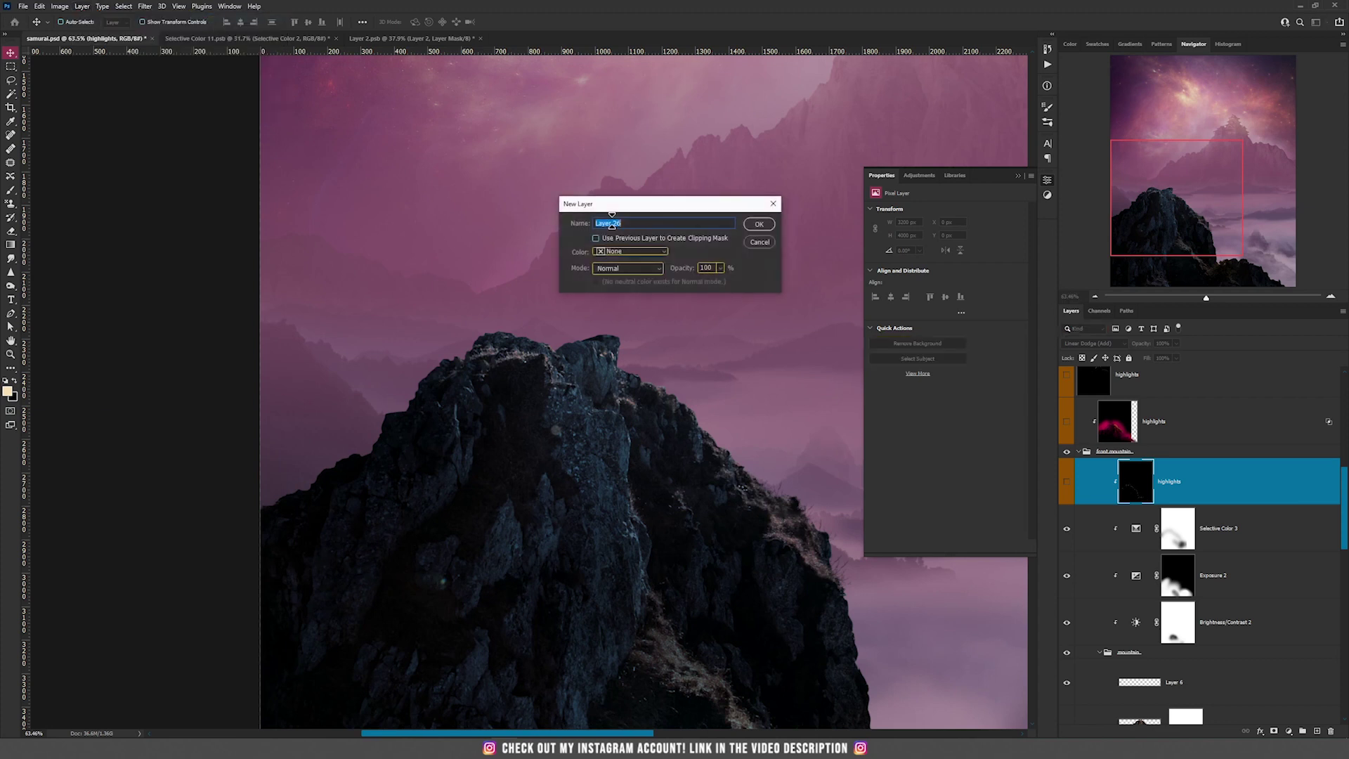
click(638, 270)
click(639, 390)
click(621, 284)
click(758, 223)
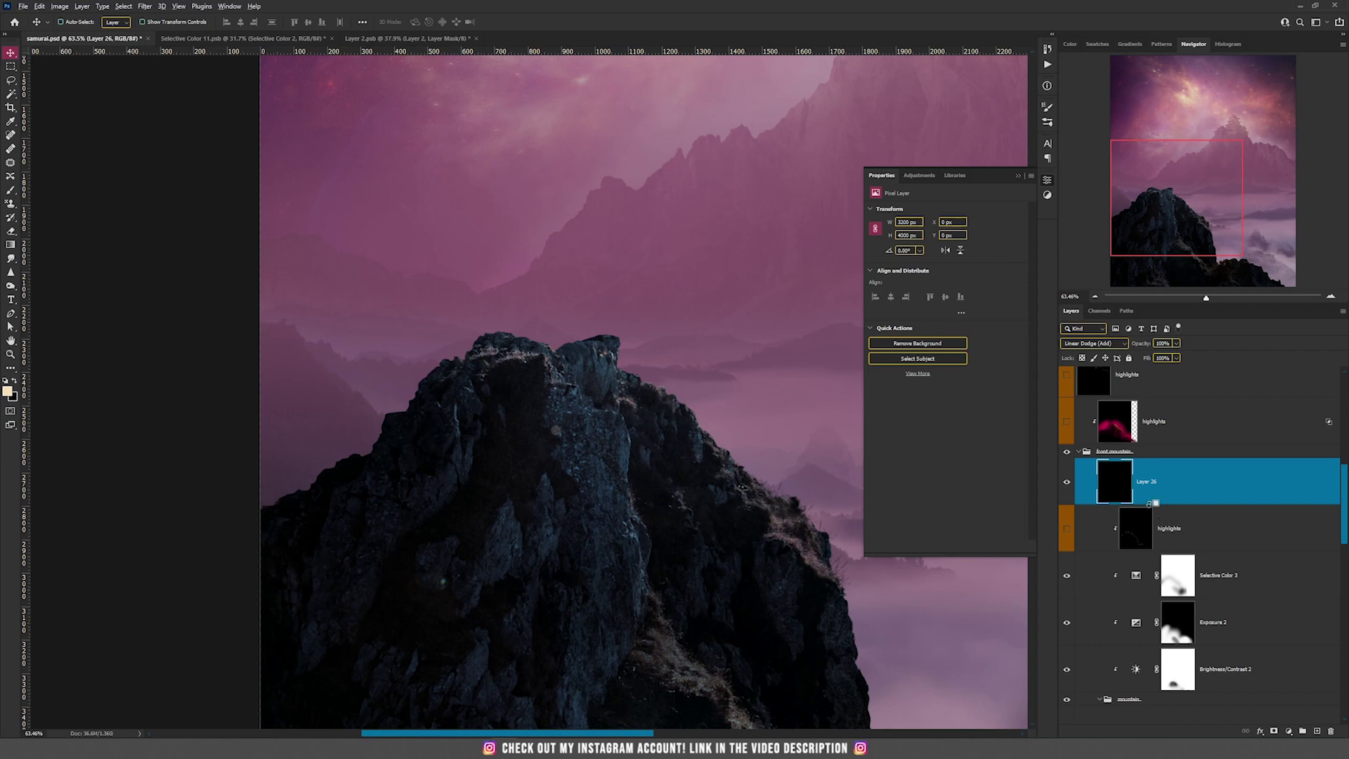
alt+click(1148, 501)
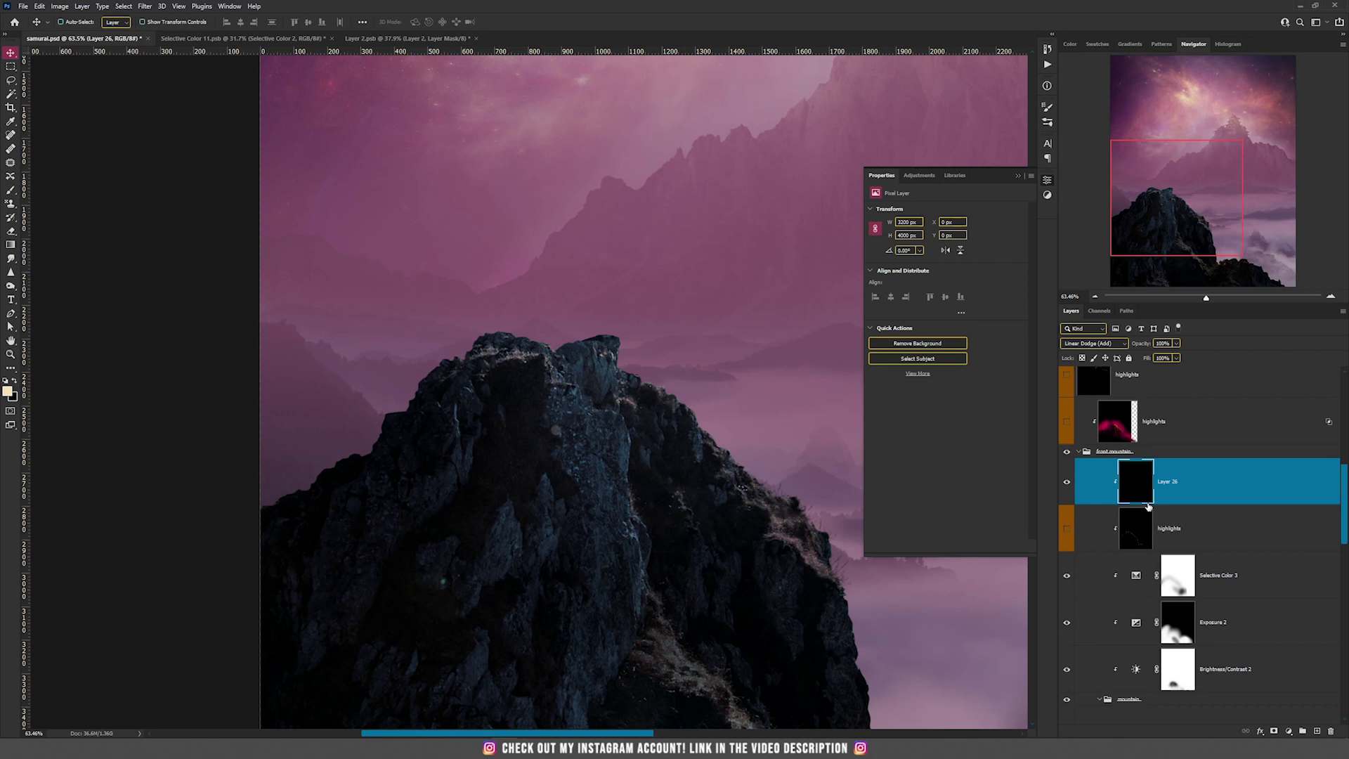
Paint a thin light rim along the front mountain's left ridge with a small brush and trim it with black
key(b)
key(bracketleft)
key(bracketleft)
key(bracketleft)
key(bracketleft)
key(bracketleft)
key(bracketleft)
key(bracketleft)
key(bracketleft)
key(bracketleft)
key(bracketleft)
key(bracketleft)
key(bracketleft)
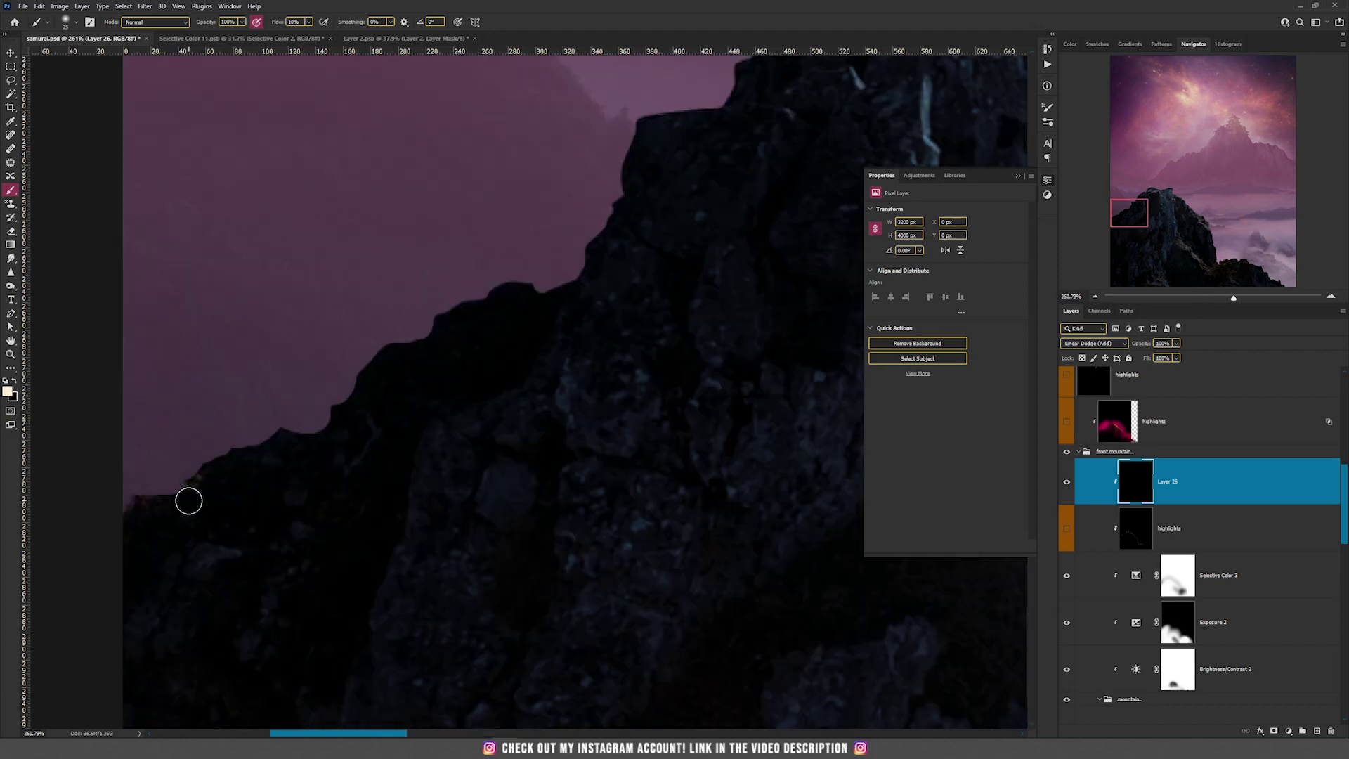
key(bracketleft)
key(bracketleft)
key(bracketleft)
key(bracketleft)
mouse_move(131, 497)
mouse_down()
mouse_move(182, 490)
mouse_move(149, 494)
mouse_move(183, 490)
mouse_move(279, 429)
mouse_move(327, 426)
mouse_move(379, 350)
mouse_move(461, 302)
mouse_move(422, 340)
mouse_up()
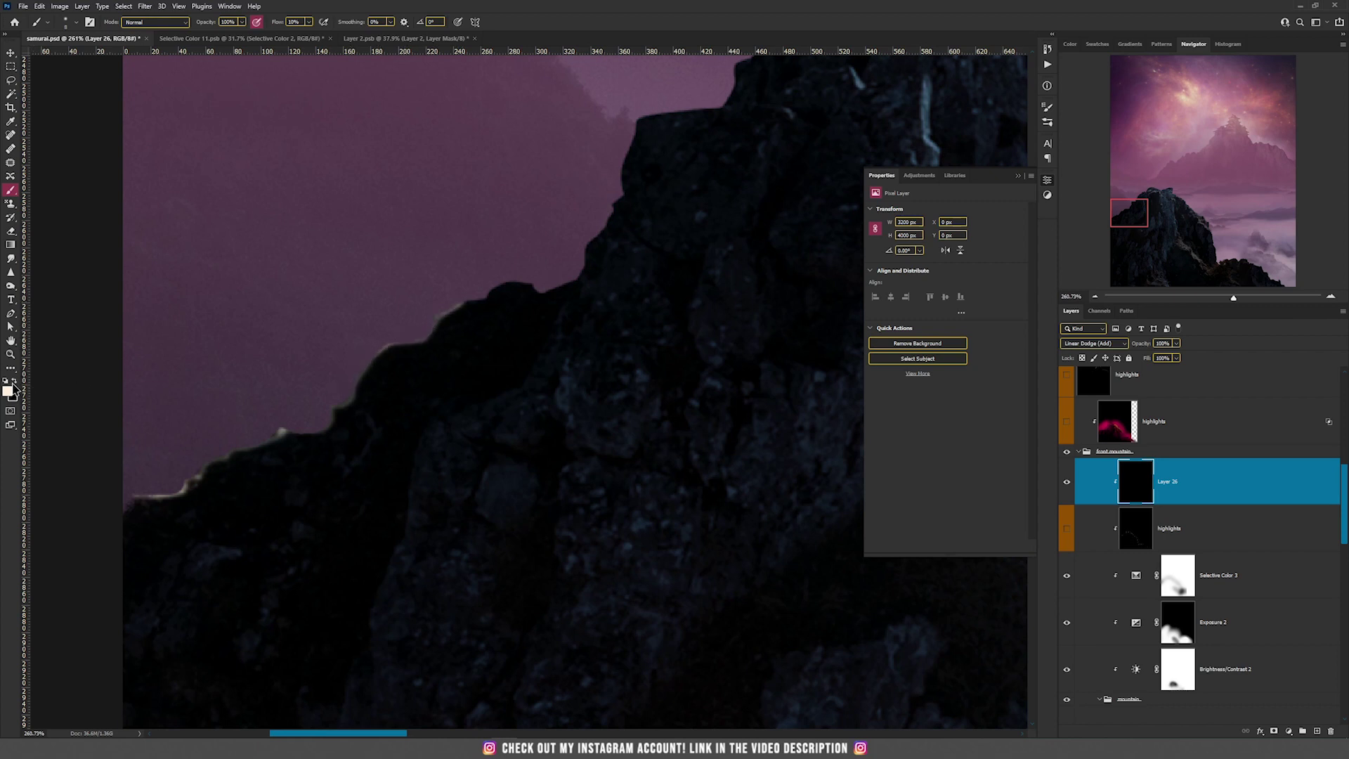
click(14, 381)
mouse_move(148, 494)
mouse_down()
mouse_move(290, 426)
mouse_move(339, 430)
mouse_up()
Paint thin light edge lines along the inner rock ridges on the front mountain's left side with a small brush
scroll(339, 449, down, 6)
key(bracketright)
key(bracketright)
key(bracketright)
scroll(379, 393, up, 6)
key(bracketleft)
key(bracketleft)
key(bracketleft)
key(bracketleft)
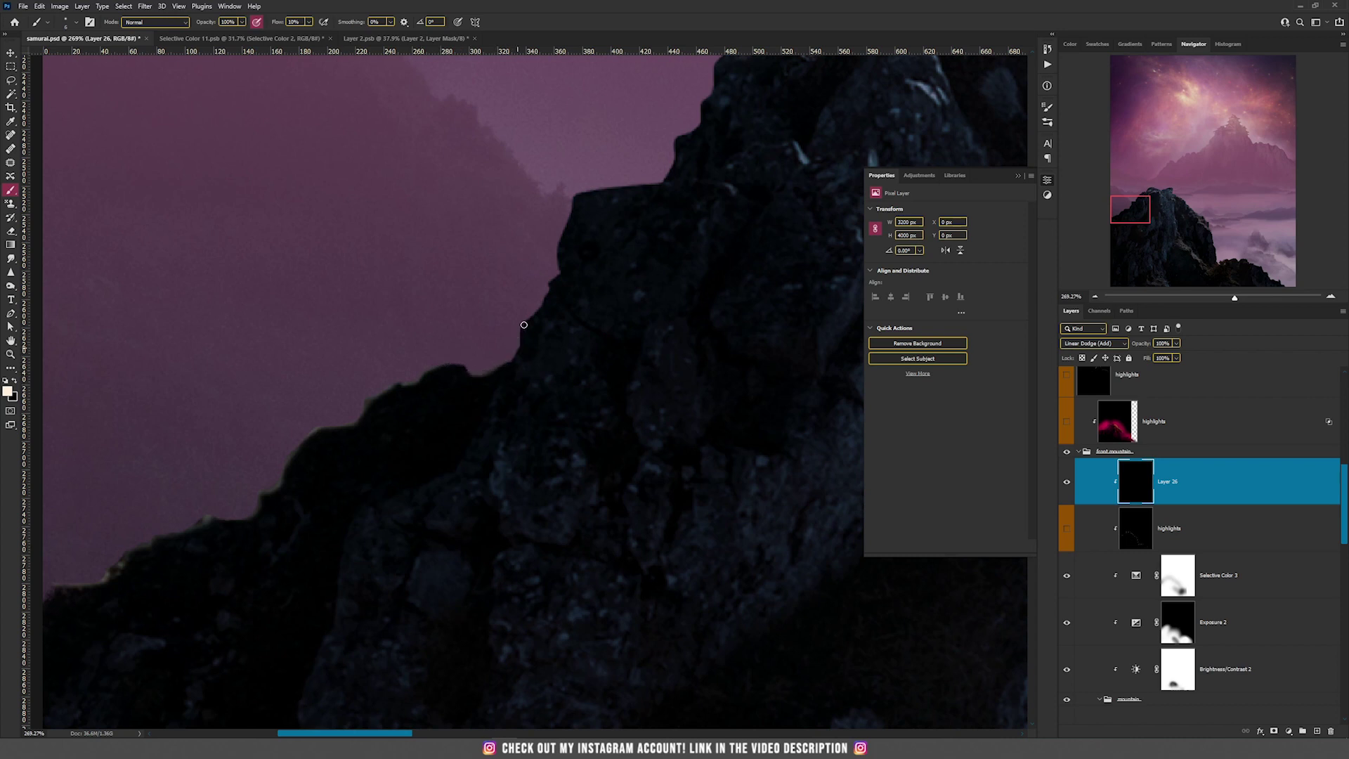
mouse_move(522, 344)
mouse_down()
mouse_move(460, 464)
mouse_move(354, 523)
mouse_move(336, 628)
mouse_move(300, 715)
mouse_up()
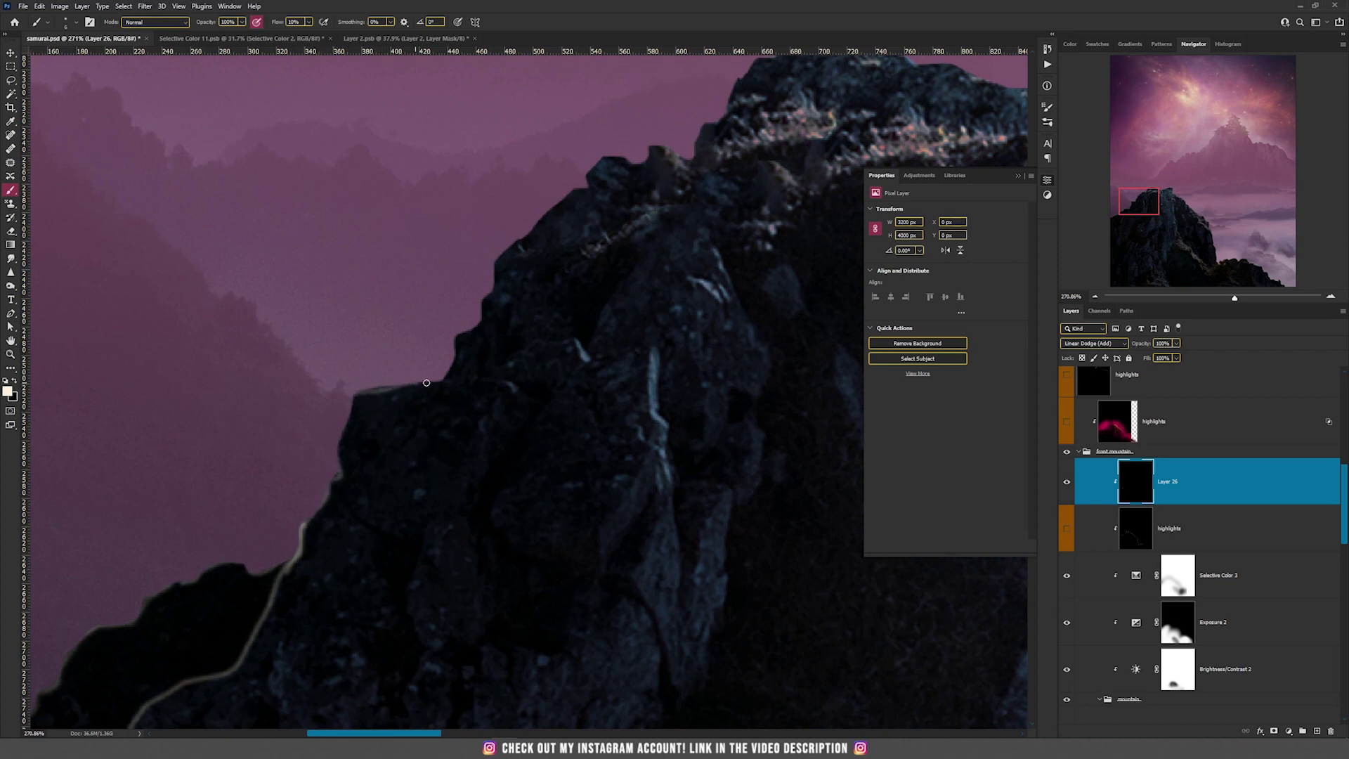
mouse_move(456, 382)
mouse_down()
mouse_move(515, 389)
mouse_move(571, 339)
mouse_move(588, 361)
mouse_move(657, 352)
mouse_move(666, 448)
mouse_up()
drag(589, 360, 630, 344)
scroll(623, 321, down, 5)
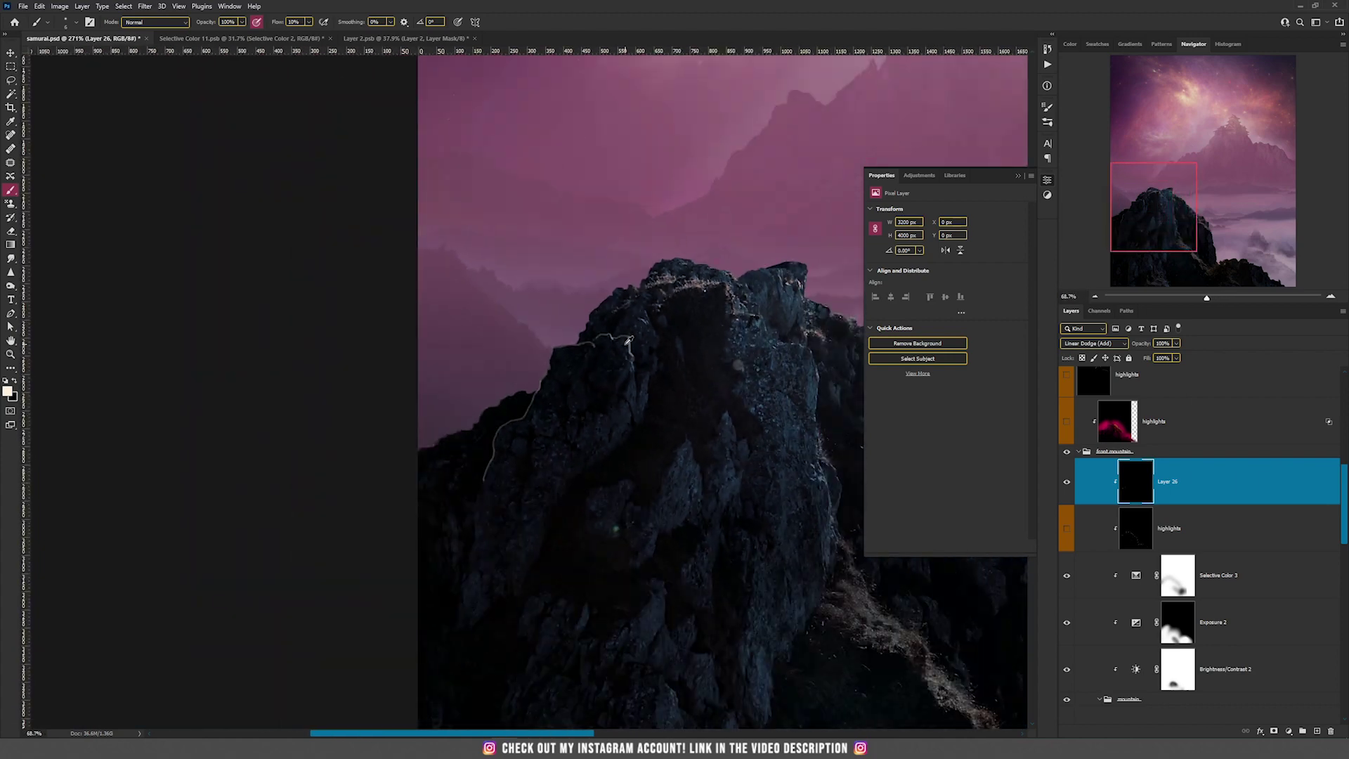
Smudge the lower end of the painted light line downward with the Smudge tool so it fades into the rock
scroll(484, 470, up, 4)
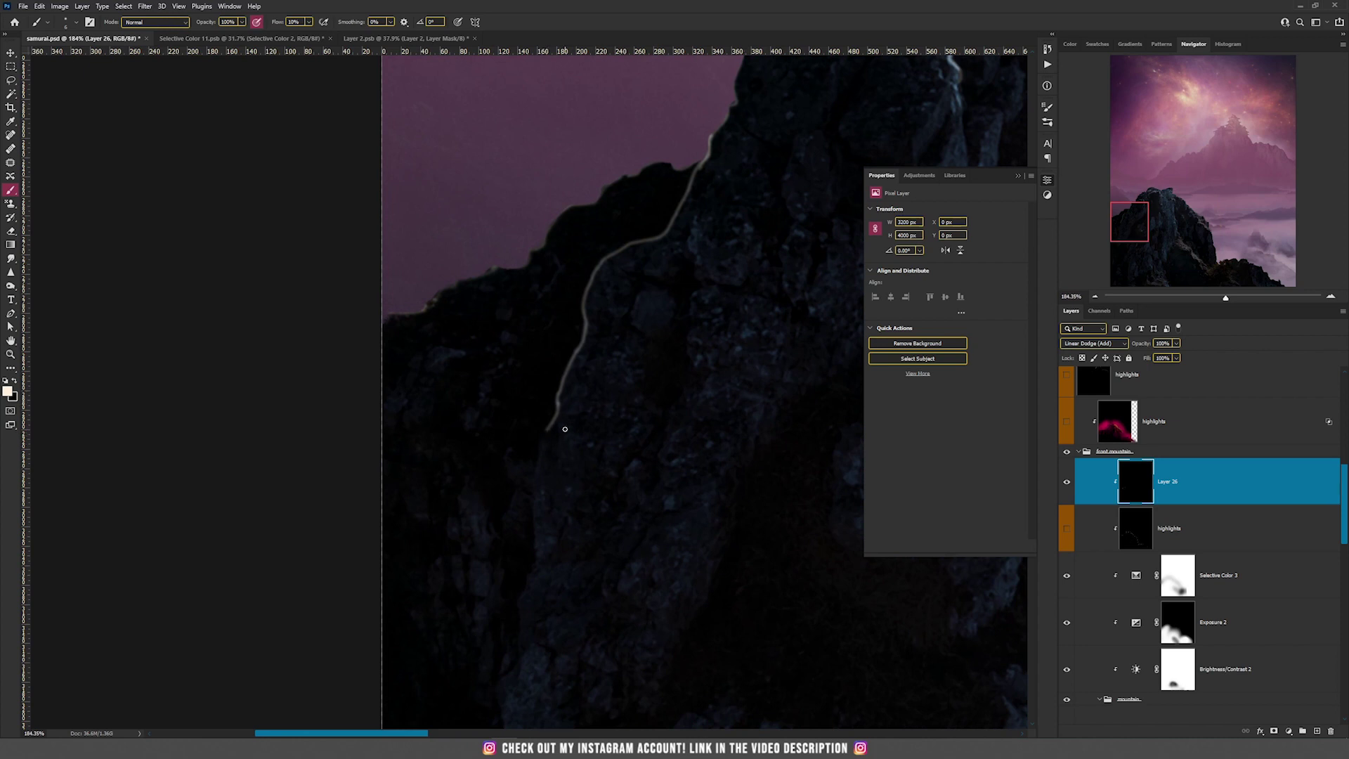
scroll(583, 428, up, 2)
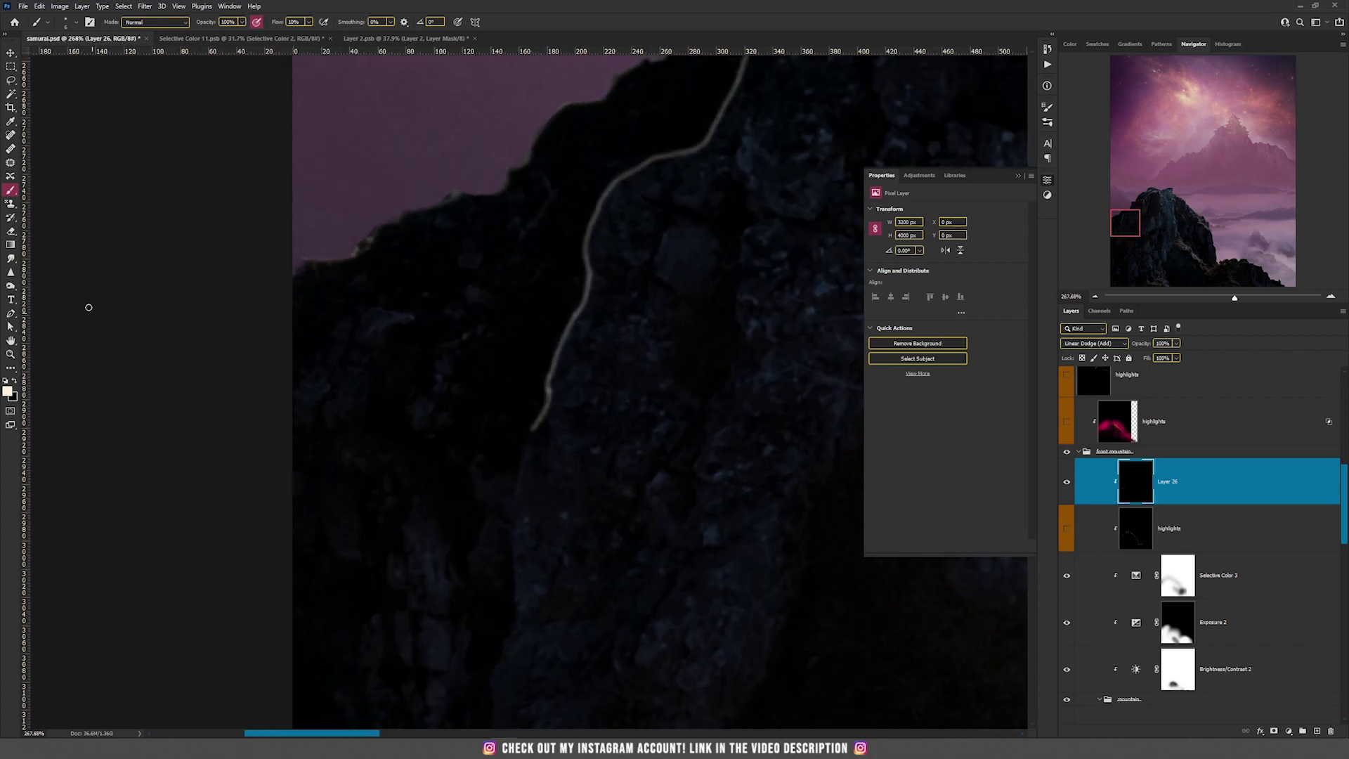
drag(11, 257, 49, 271)
mouse_move(535, 417)
mouse_down()
mouse_move(545, 400)
mouse_move(548, 430)
mouse_move(537, 422)
mouse_move(570, 313)
mouse_move(520, 507)
mouse_up()
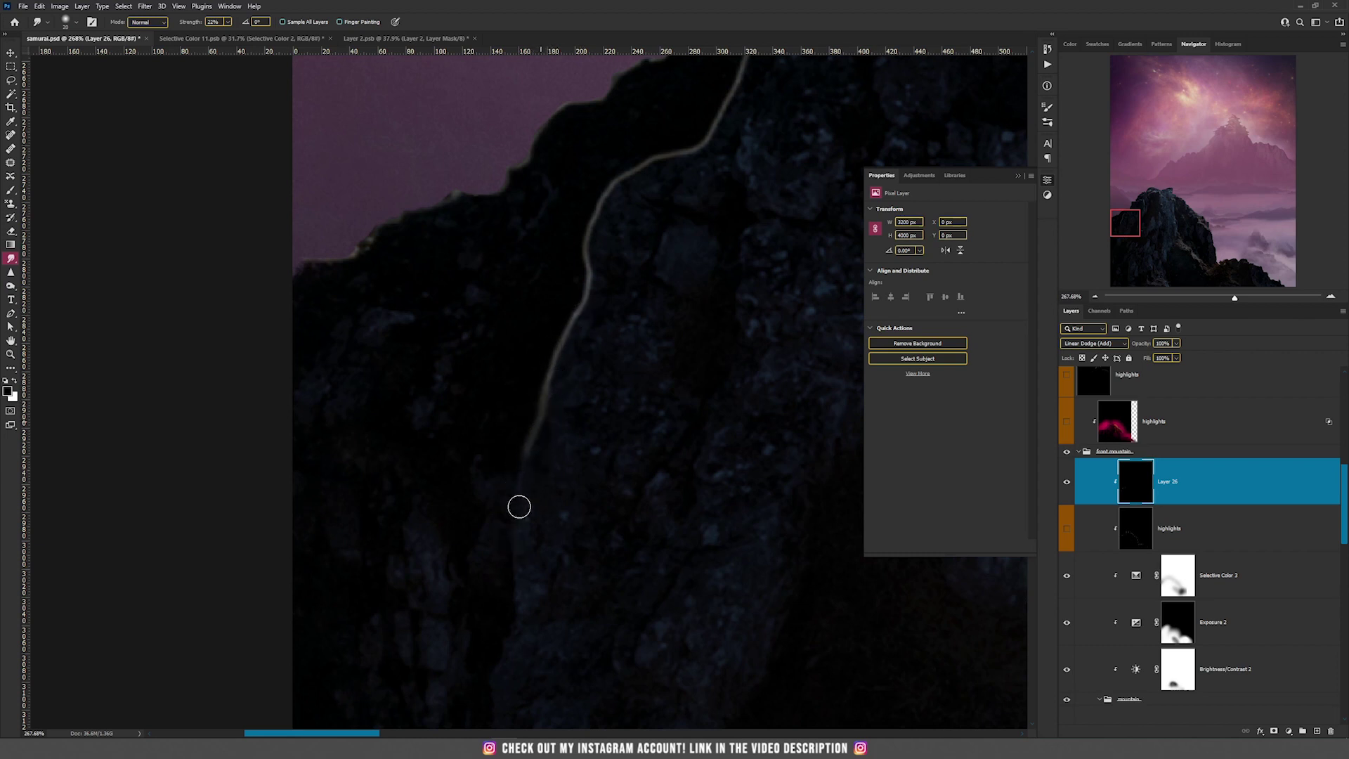
mouse_move(670, 149)
mouse_down()
mouse_move(712, 149)
mouse_move(585, 192)
mouse_move(647, 169)
mouse_move(597, 226)
mouse_move(605, 203)
mouse_move(596, 309)
mouse_move(568, 327)
mouse_move(526, 469)
mouse_move(535, 434)
mouse_up()
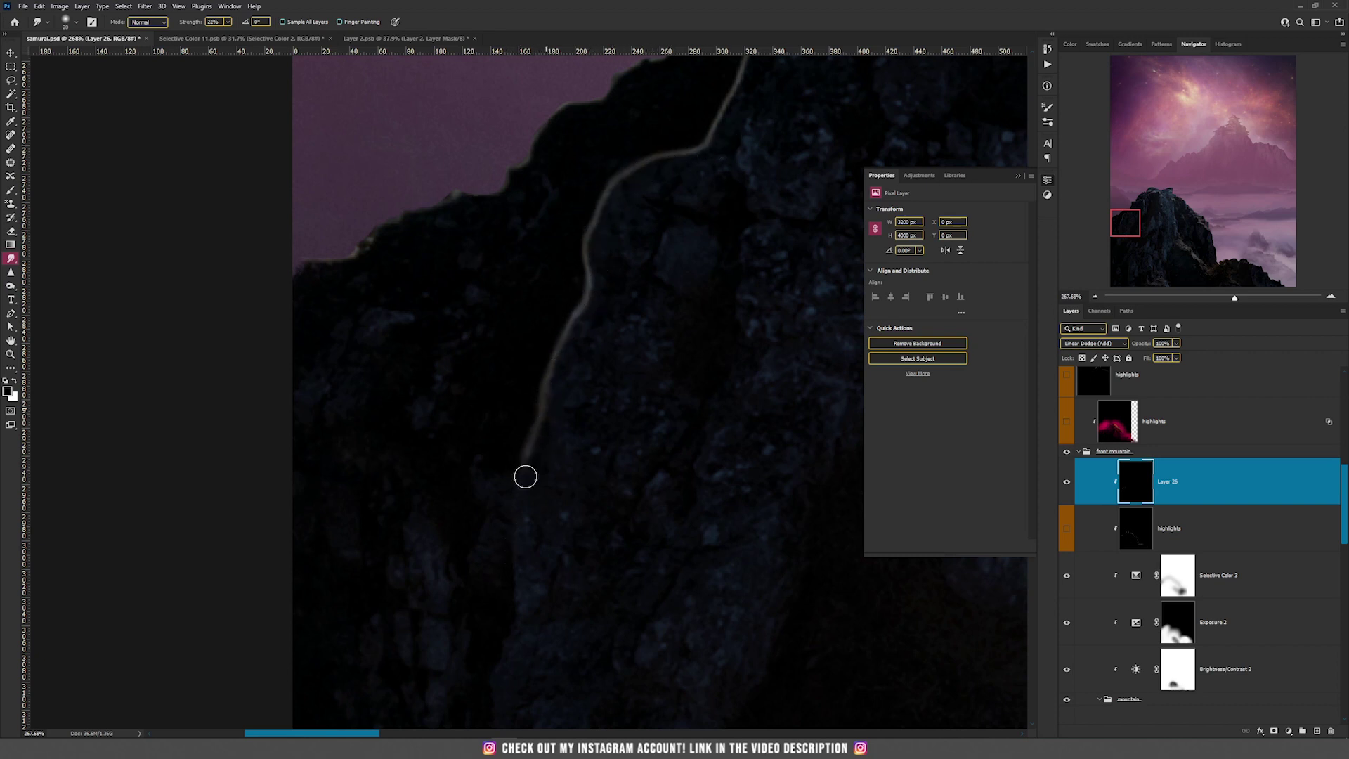
scroll(523, 258, down, 9)
Try moving the front mountain group across the misty background, and undo the move
scroll(581, 262, up, 1)
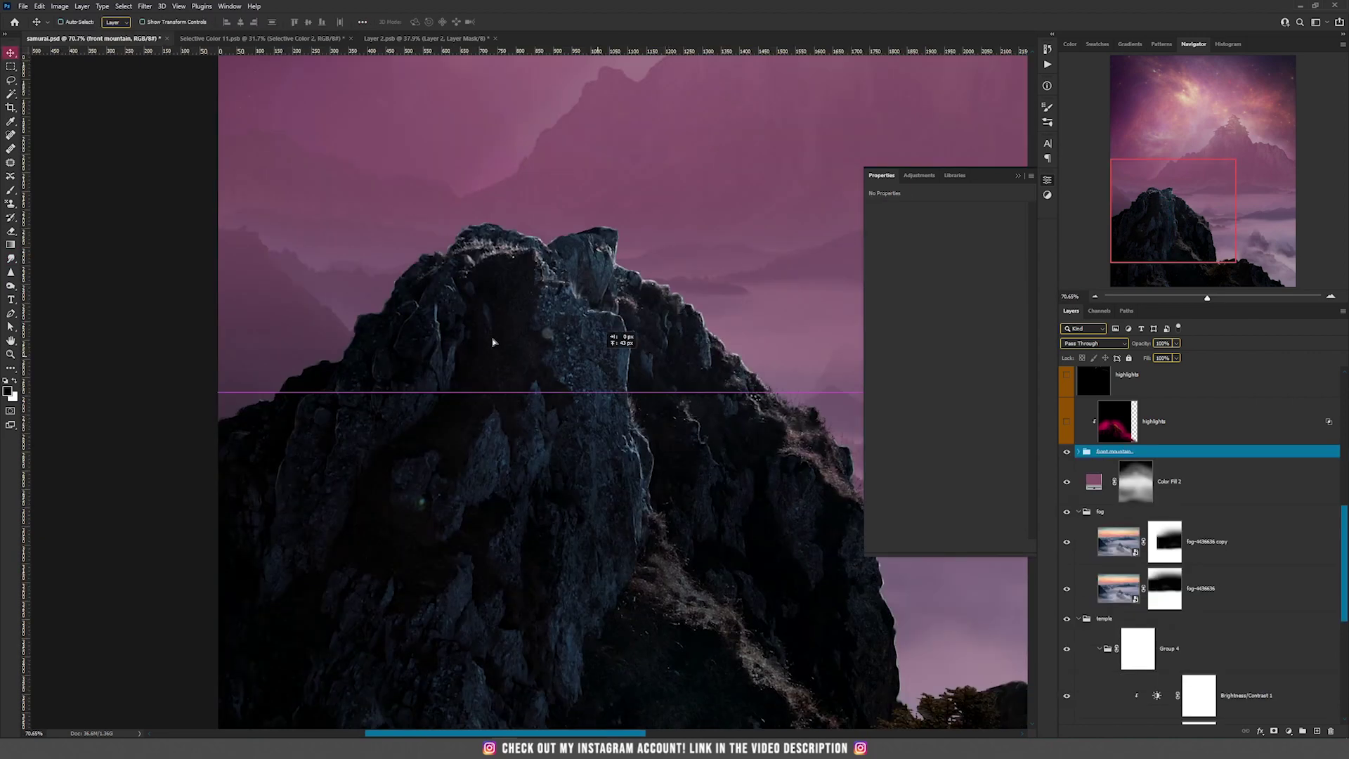
drag(495, 343, 361, 350)
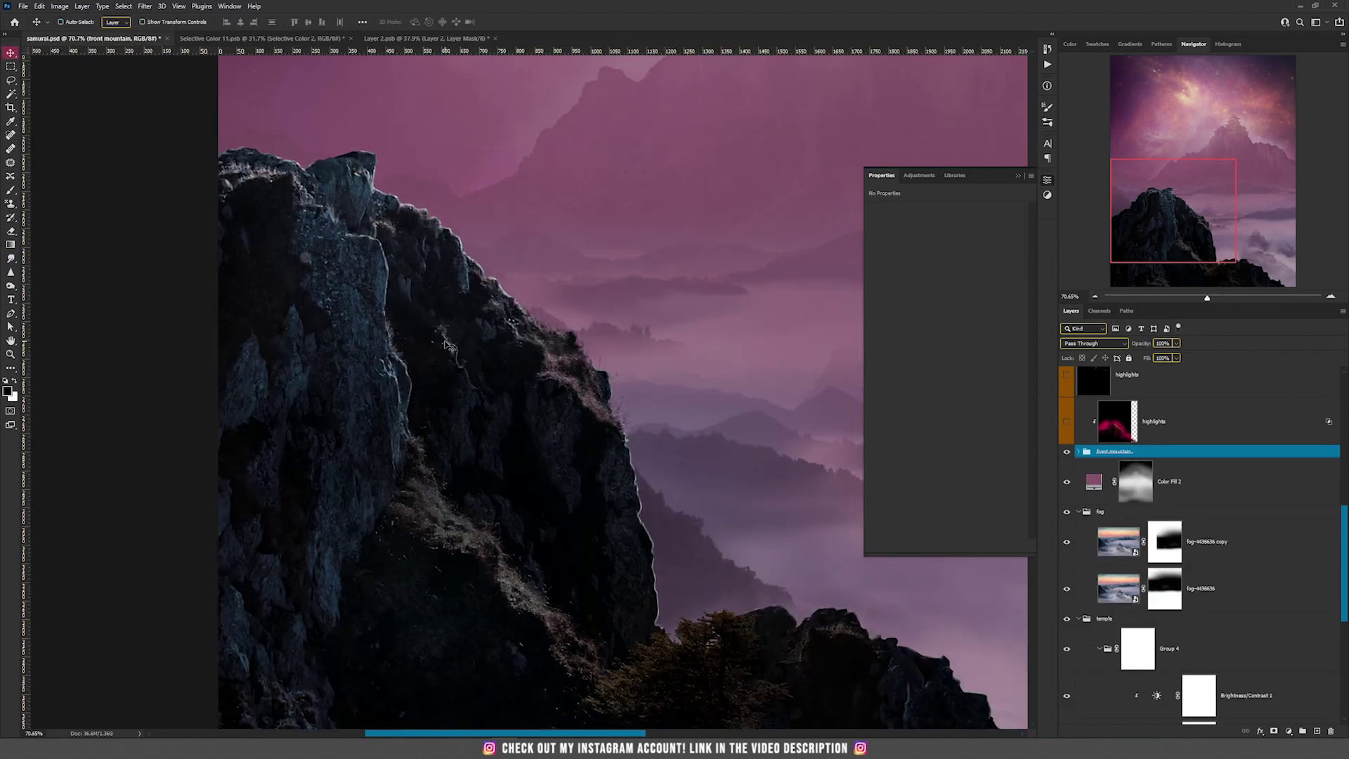
key(ctrl+z)
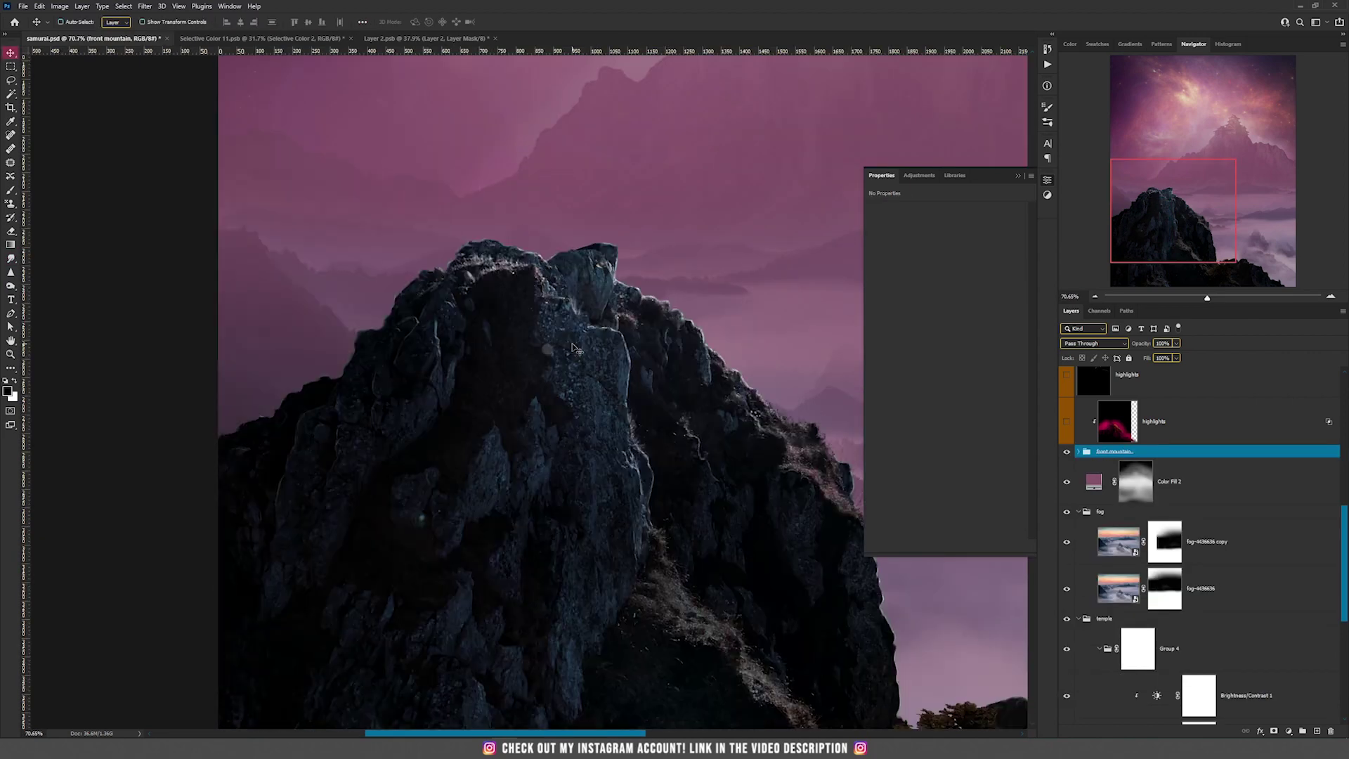
click(1079, 452)
click(1079, 451)
Show the highlights layer clipped to the front mountain group, examine its glow on the rock and hide it again
click(1065, 421)
key(ctrl+0)
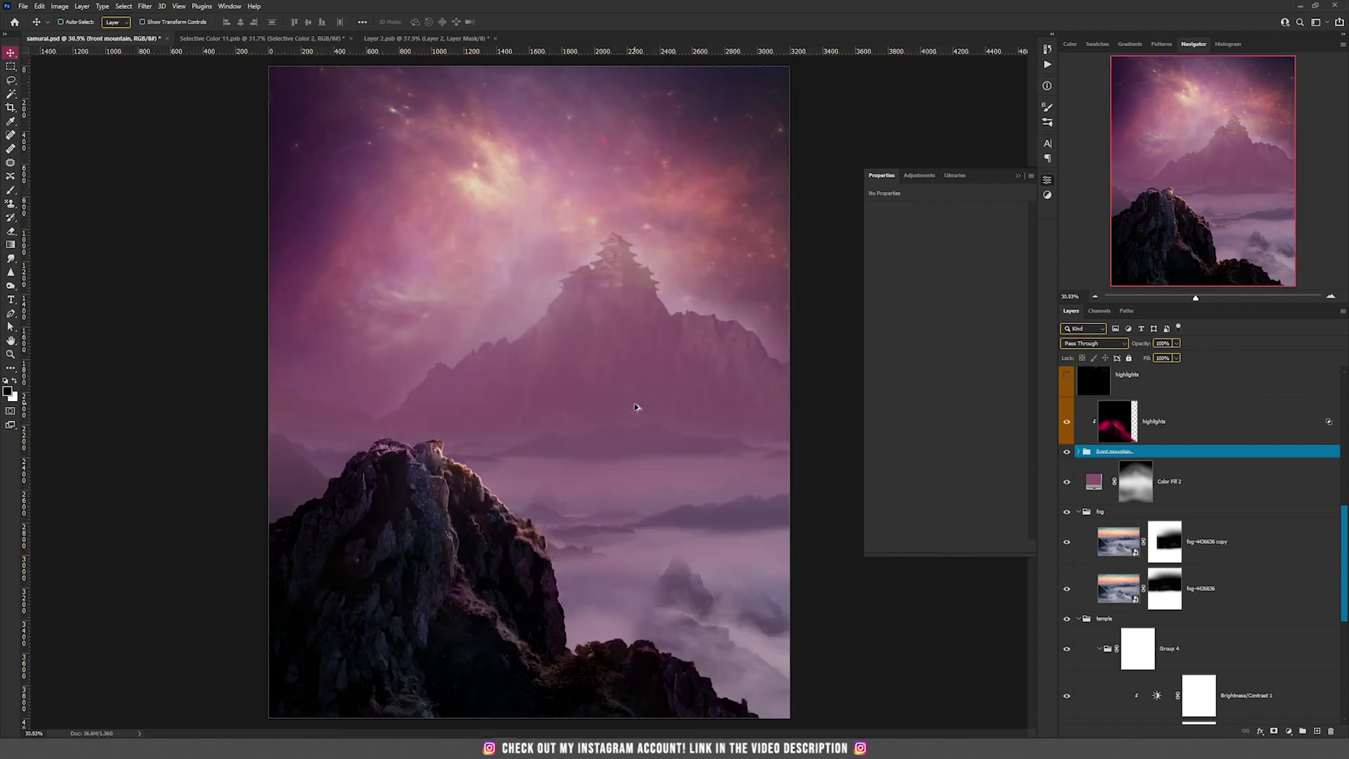
scroll(507, 448, up, 6)
drag(410, 490, 528, 398)
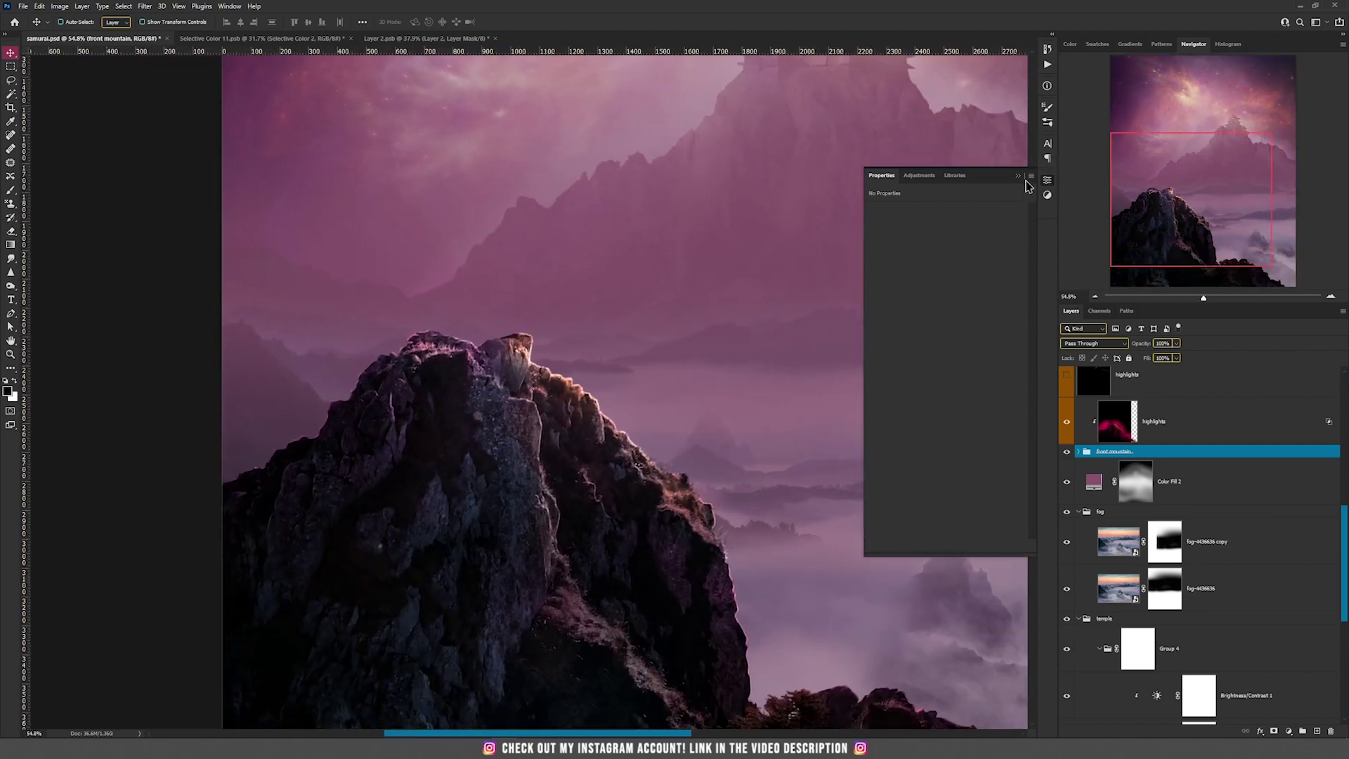
click(1019, 176)
click(1065, 423)
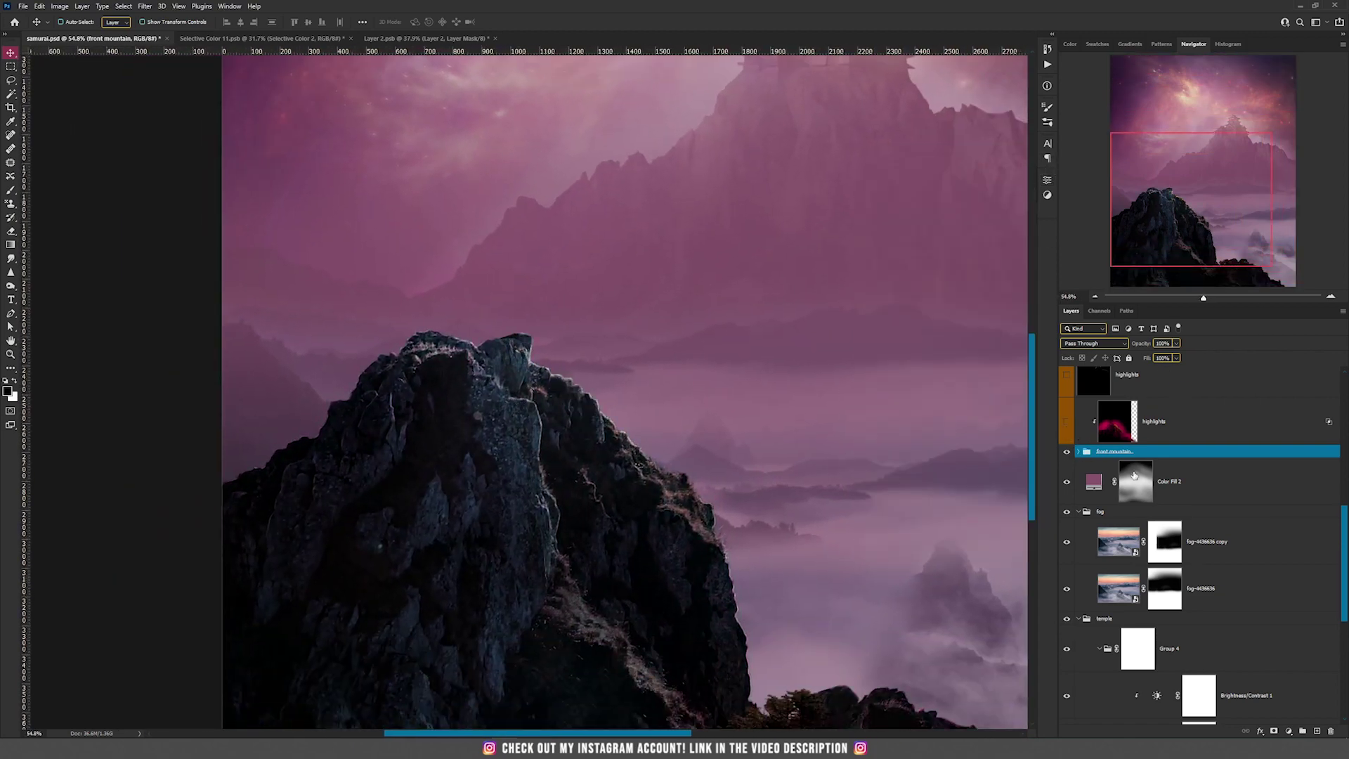
Add a layer clipped to the front mountain group in Linear Dodge (Add) mode, filled with neutral black
click(82, 6)
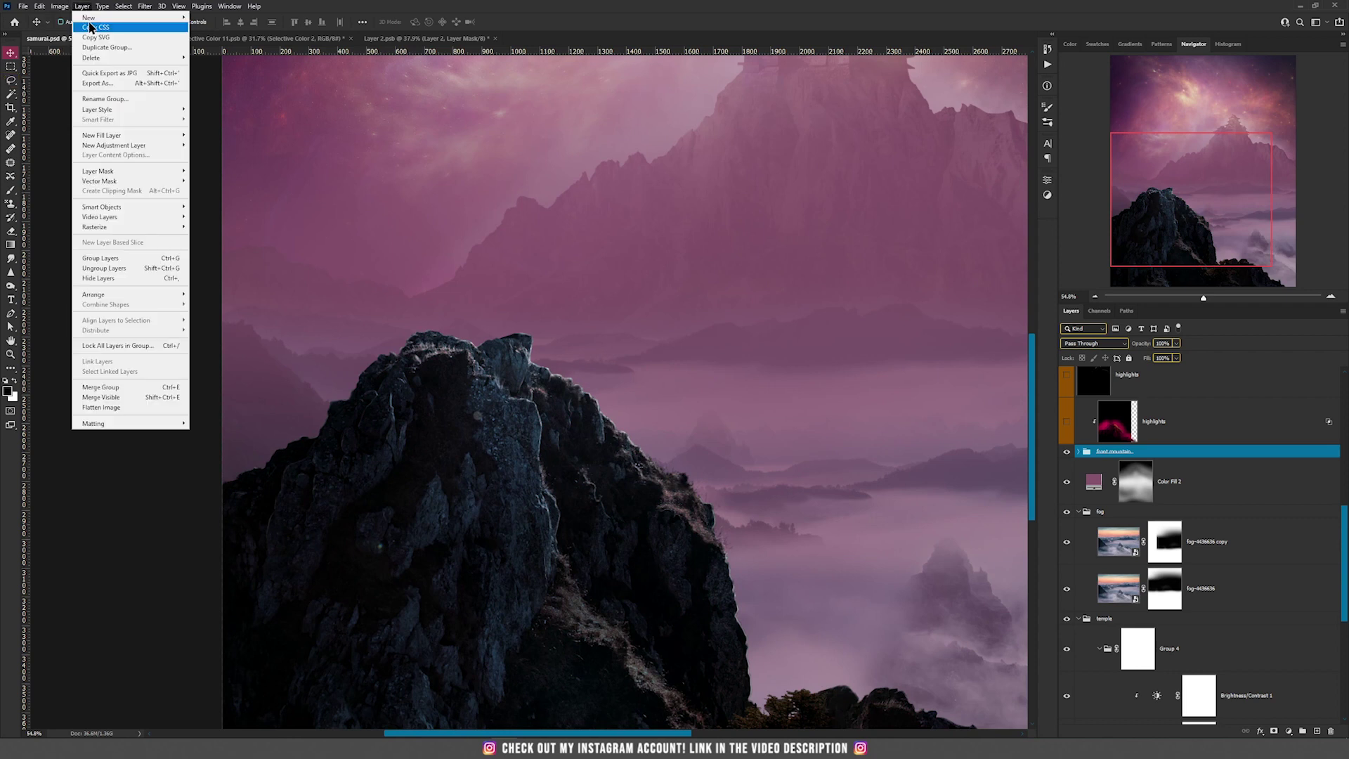
click(200, 18)
click(627, 267)
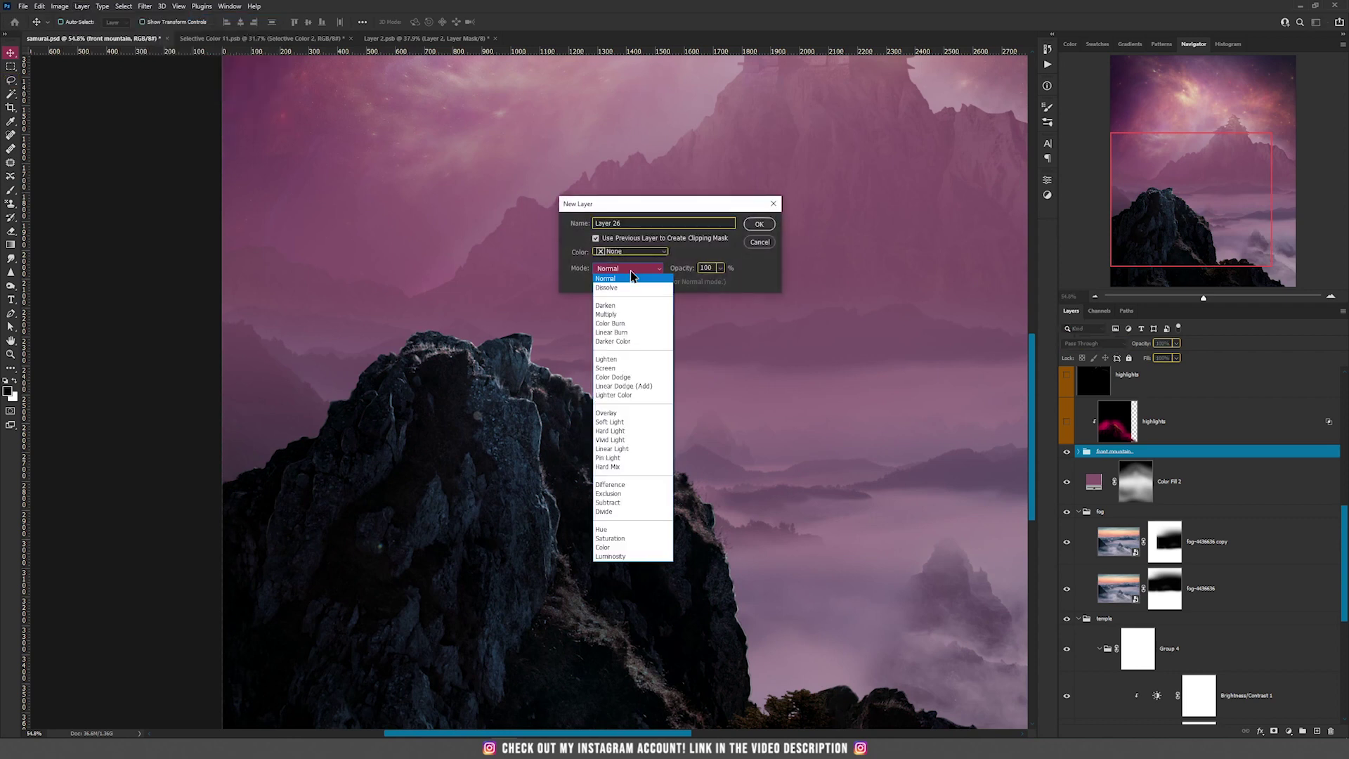
click(623, 386)
click(596, 281)
click(759, 224)
key(ctrl+0)
Sample the reddish nebula colour near the castle and change the foreground colour to a brighter, more saturated red
key(b)
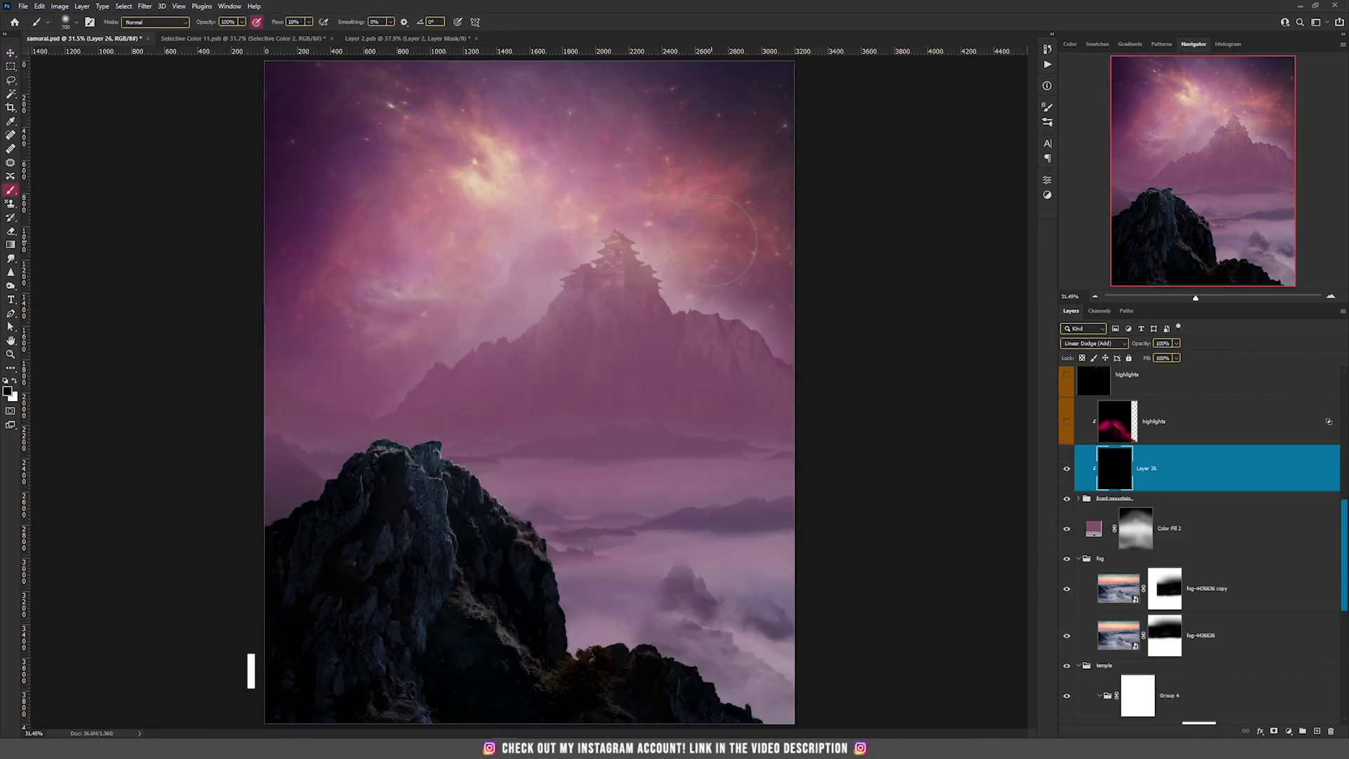
alt+click(698, 211)
click(7, 391)
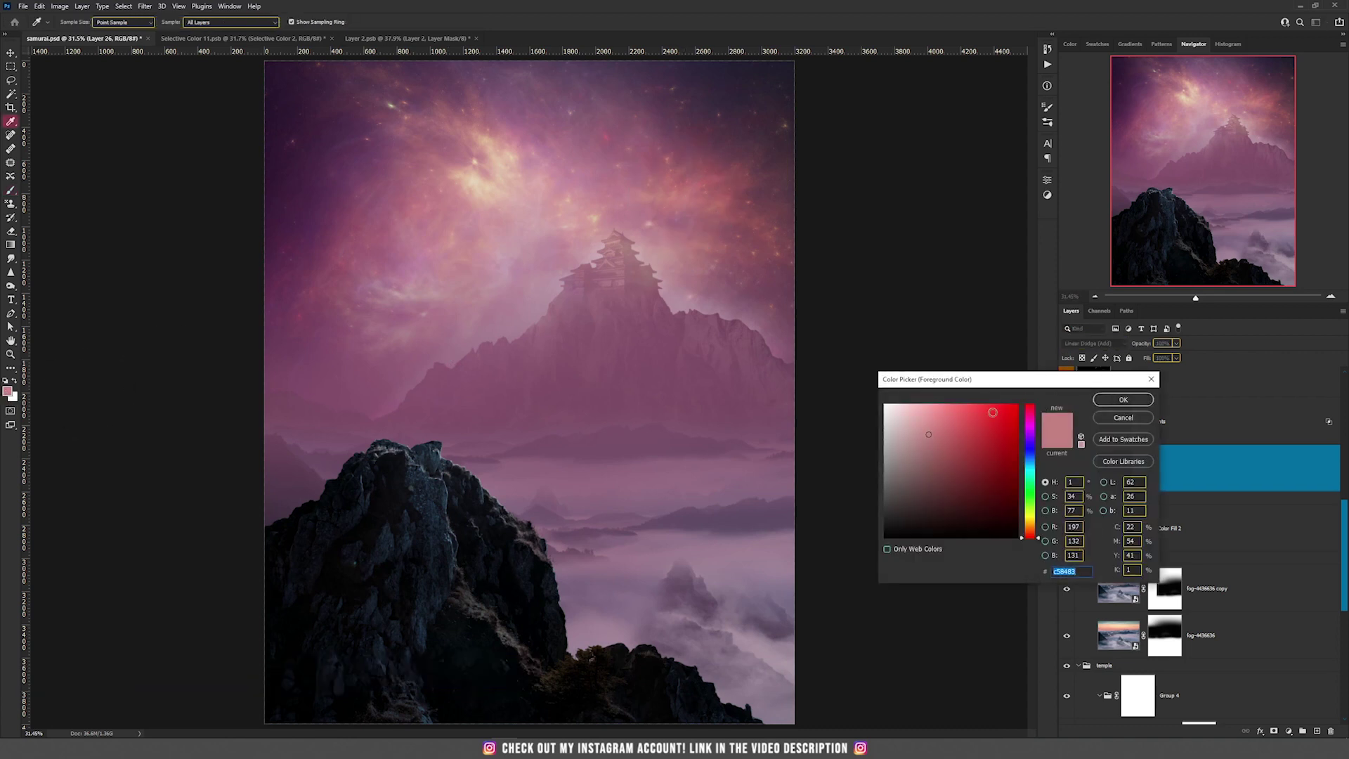
click(981, 419)
drag(985, 407, 991, 402)
click(1123, 399)
Paint a soft red glow down the front mountain's right slope and over the low rocks with a large brush
key(b)
mouse_move(497, 482)
mouse_down()
mouse_move(470, 468)
mouse_move(527, 514)
mouse_move(559, 569)
mouse_move(557, 638)
mouse_move(536, 636)
mouse_move(650, 649)
mouse_move(741, 689)
mouse_up()
mouse_move(445, 445)
mouse_down()
mouse_move(448, 479)
mouse_move(506, 497)
mouse_move(602, 602)
mouse_move(749, 659)
mouse_up()
Adjust the Blend If black slider for the underlying layer so the red glow drops out of the rock's dark areas
key(v)
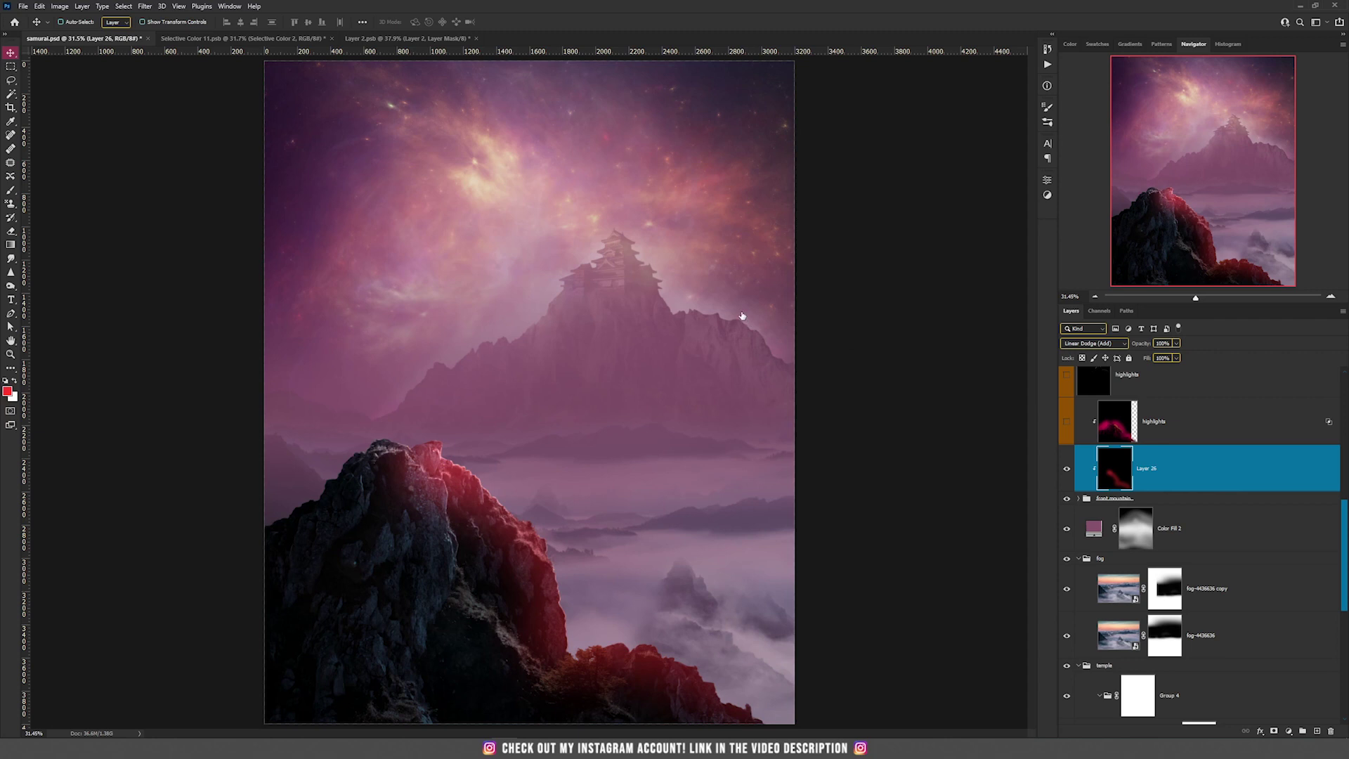
drag(624, 483, 836, 176)
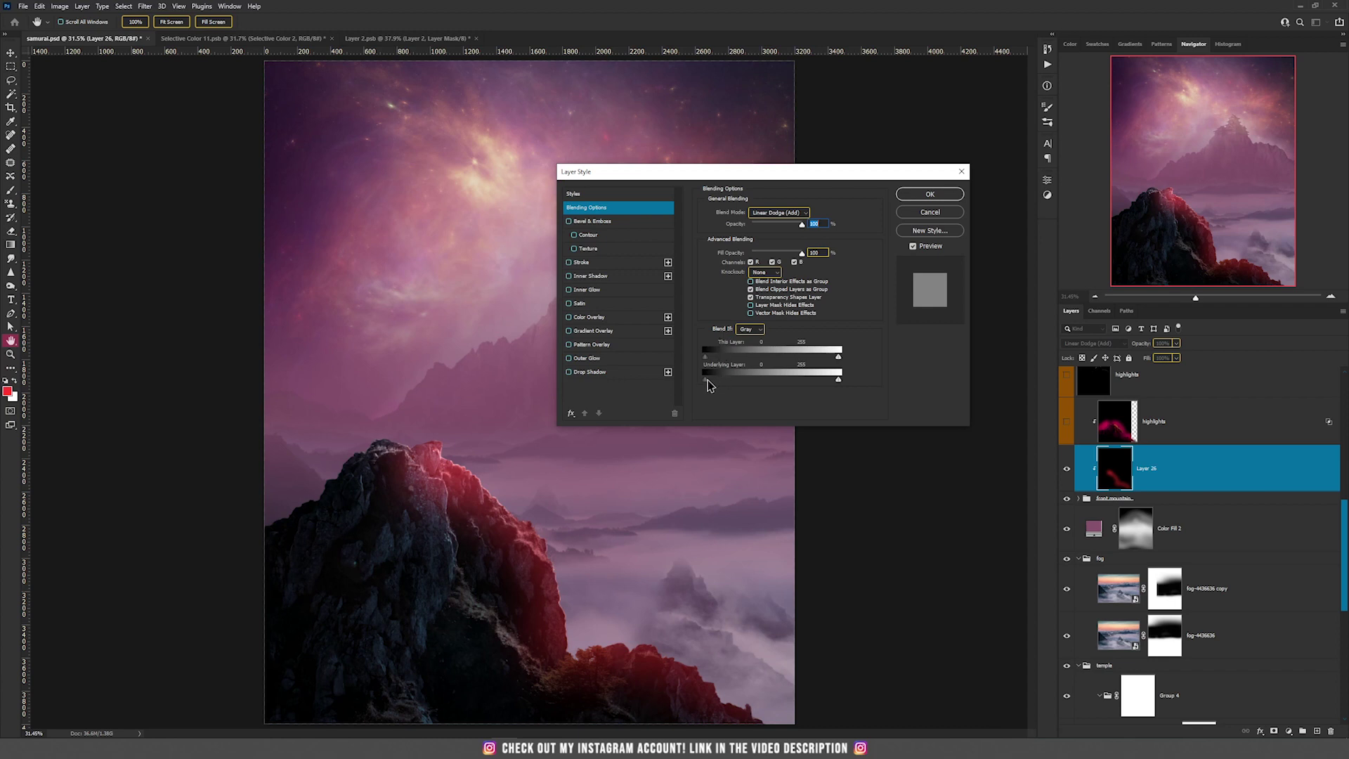
drag(708, 385, 755, 387)
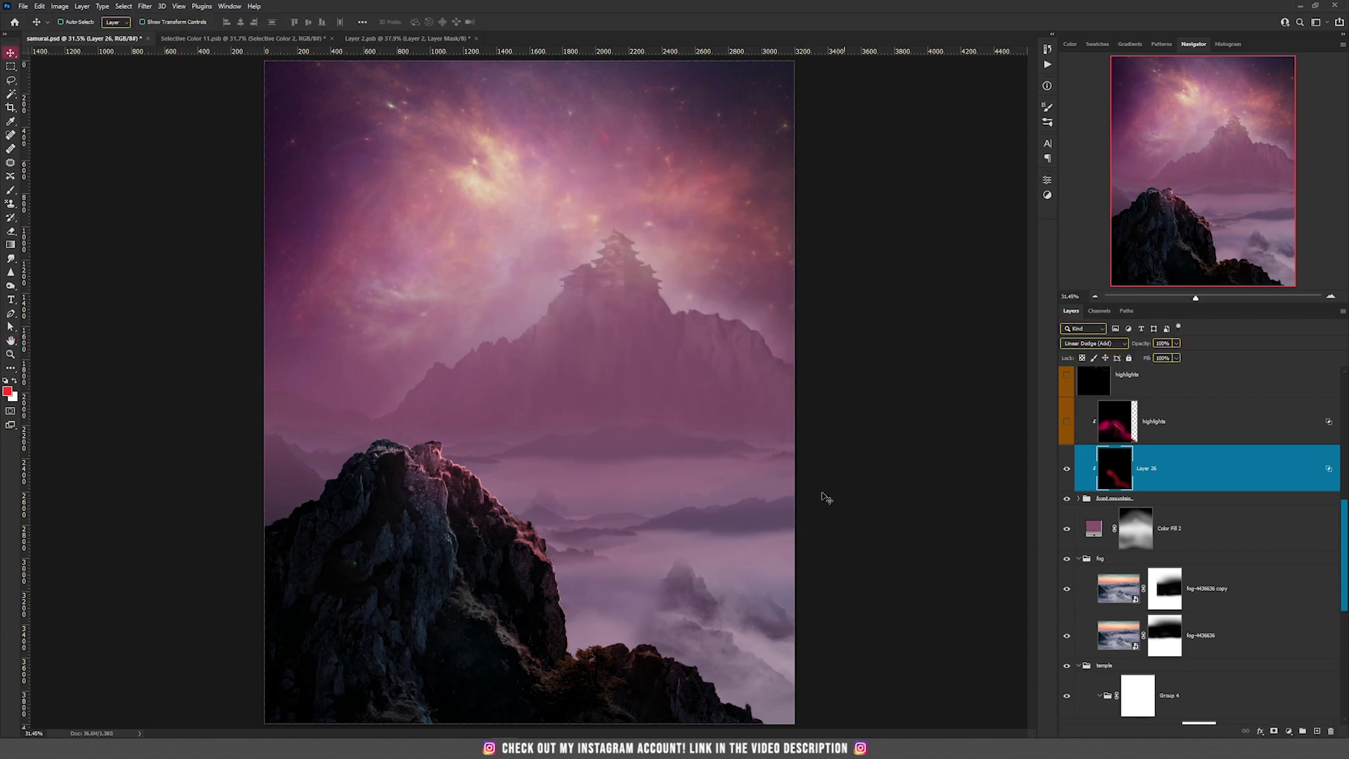
Show the highlights layer clipped to the front mountain group and compare the rock with and without its glow
scroll(626, 534, down, 6)
scroll(427, 536, up, 6)
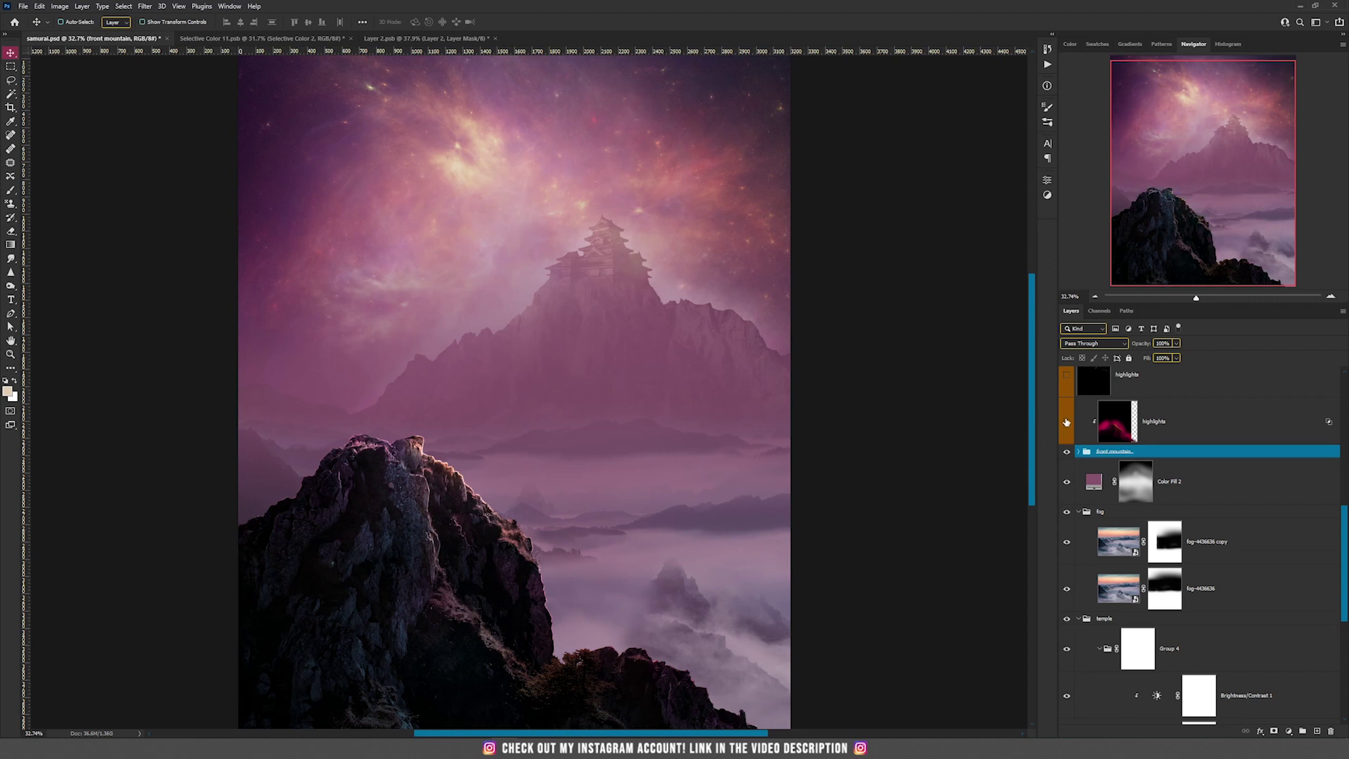
click(1066, 422)
click(1066, 421)
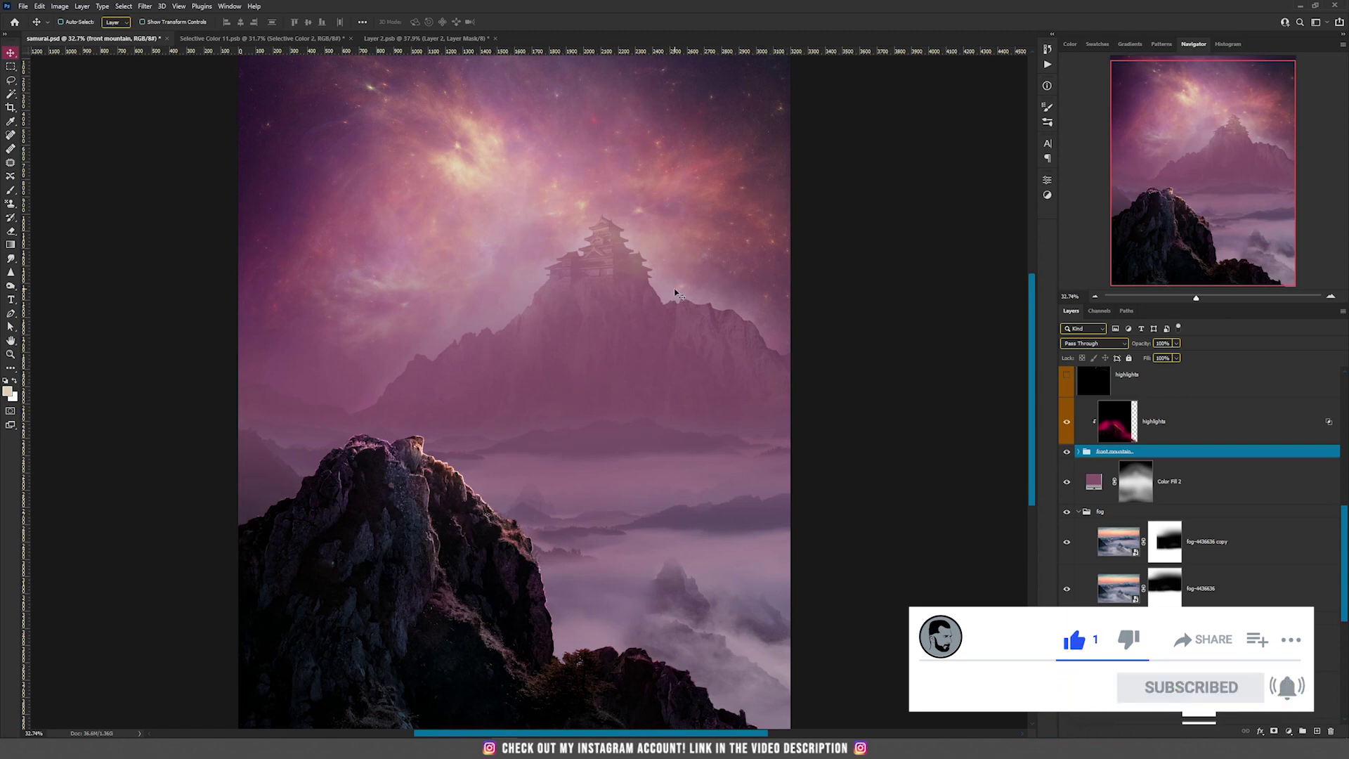
scroll(628, 470, up, 2)
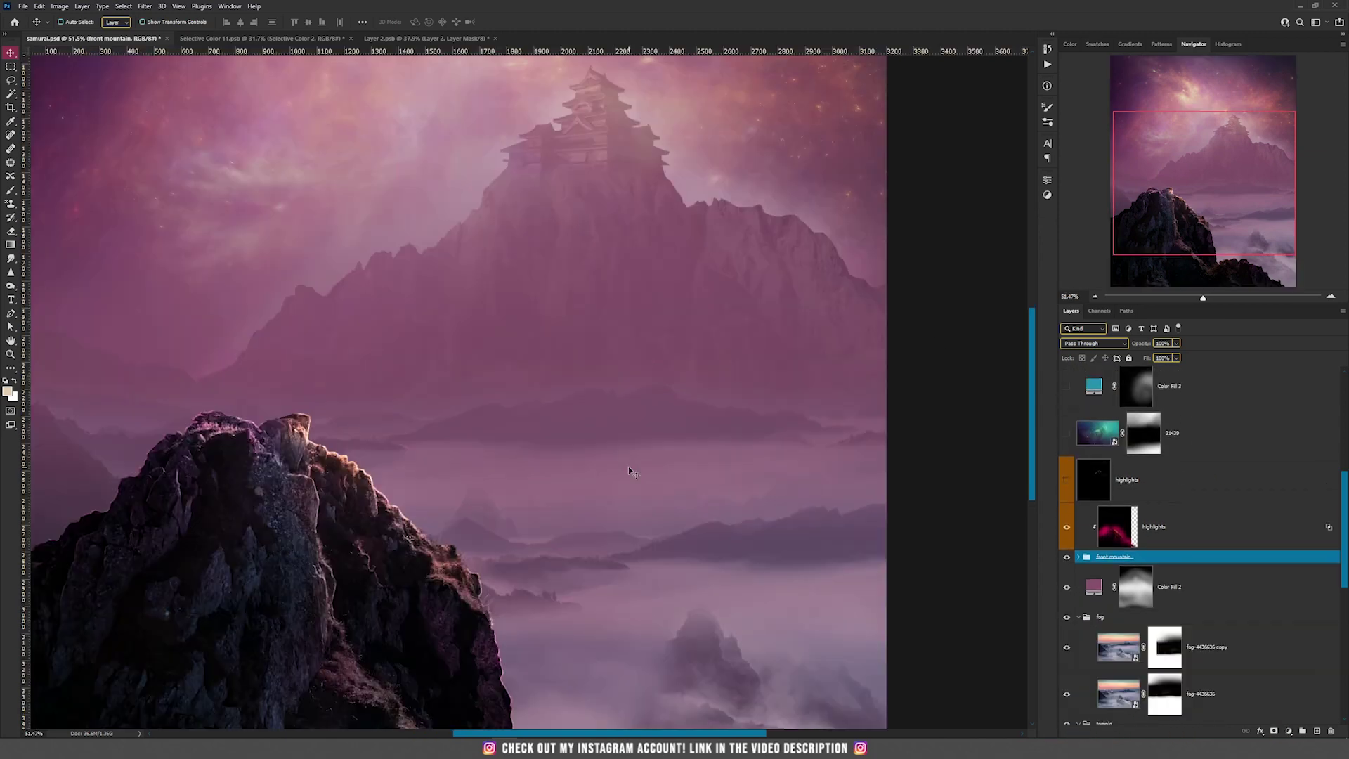
Show and select the upper highlights layer that outlines the castle and the distant mountain ridge
drag(646, 290, 638, 467)
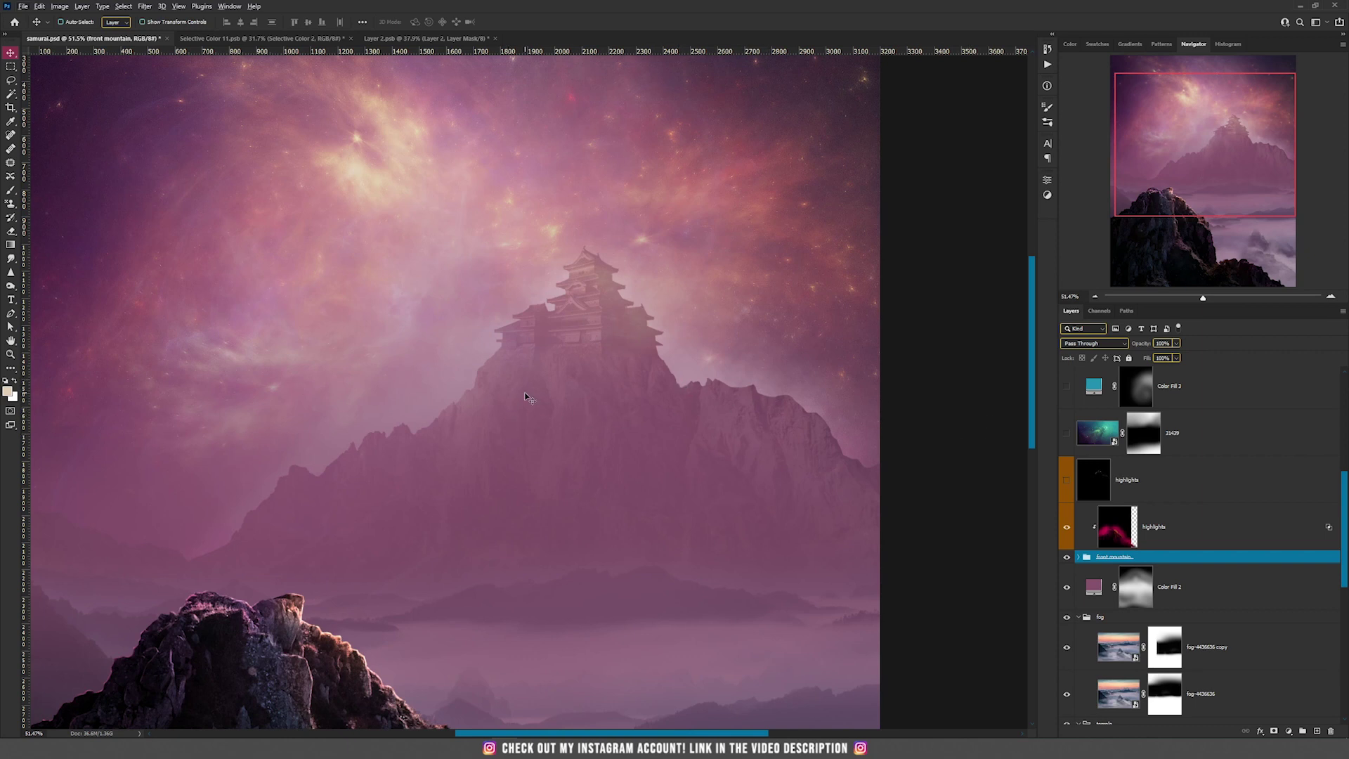
click(1066, 482)
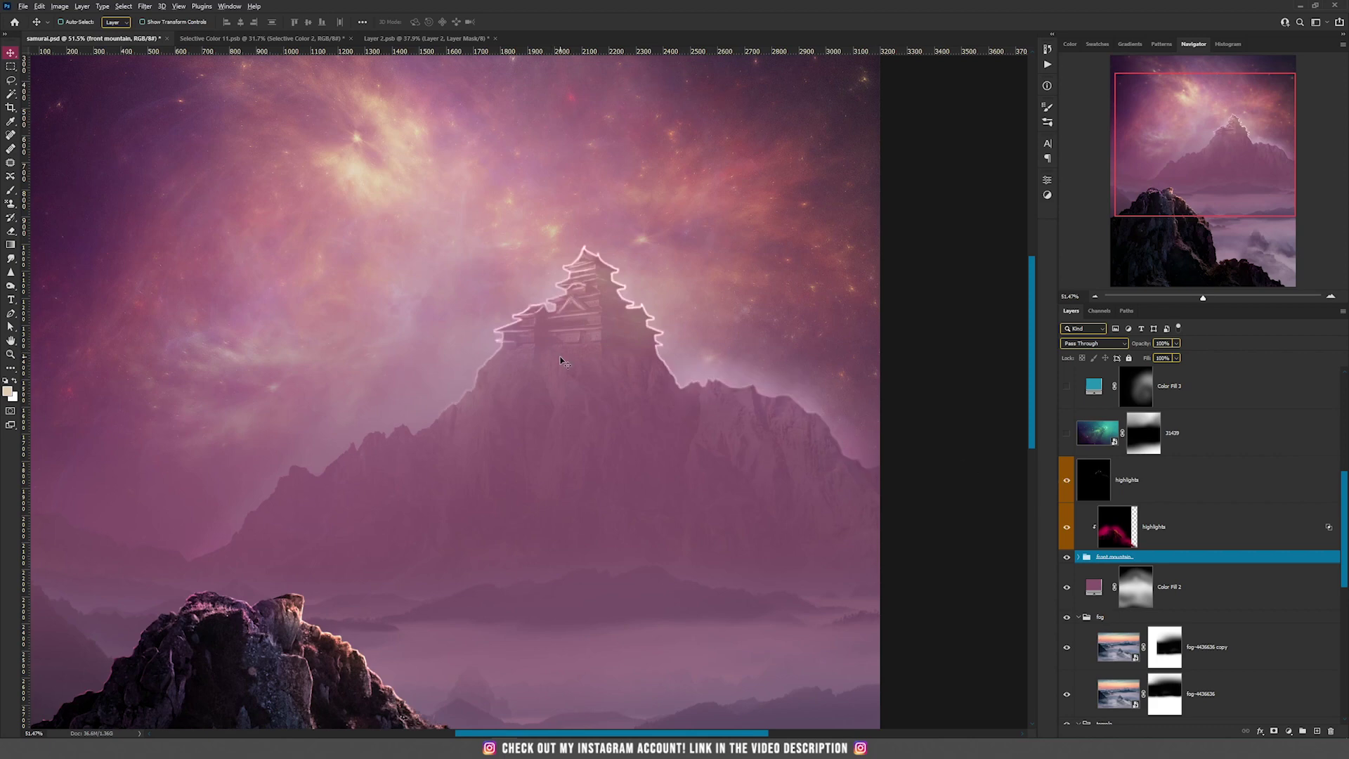
click(1095, 491)
scroll(519, 458, down, 3)
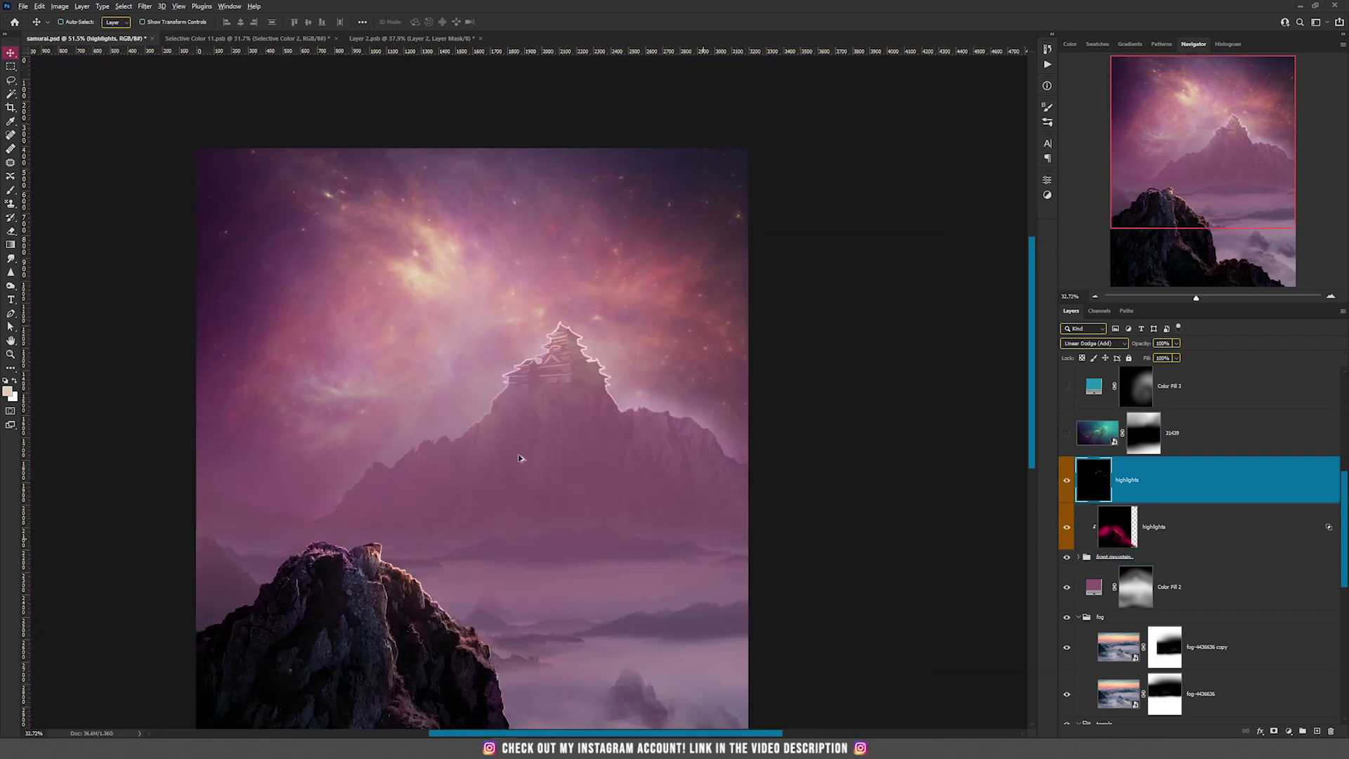
scroll(523, 454, down, 1)
scroll(588, 293, up, 4)
scroll(586, 292, up, 1)
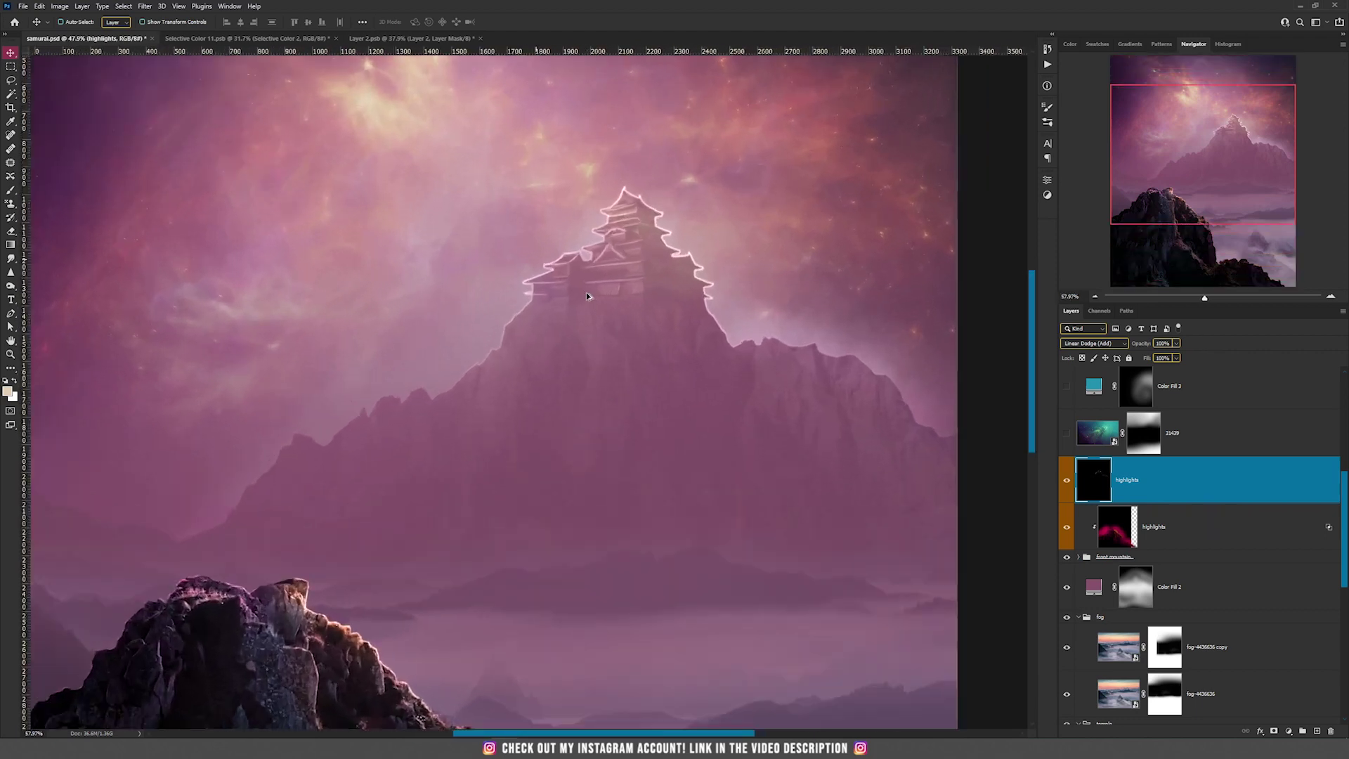
Compare the castle and ridge with and without the rim highlights, close up and in the whole poster
click(1067, 480)
click(1067, 481)
click(1067, 482)
click(1067, 482)
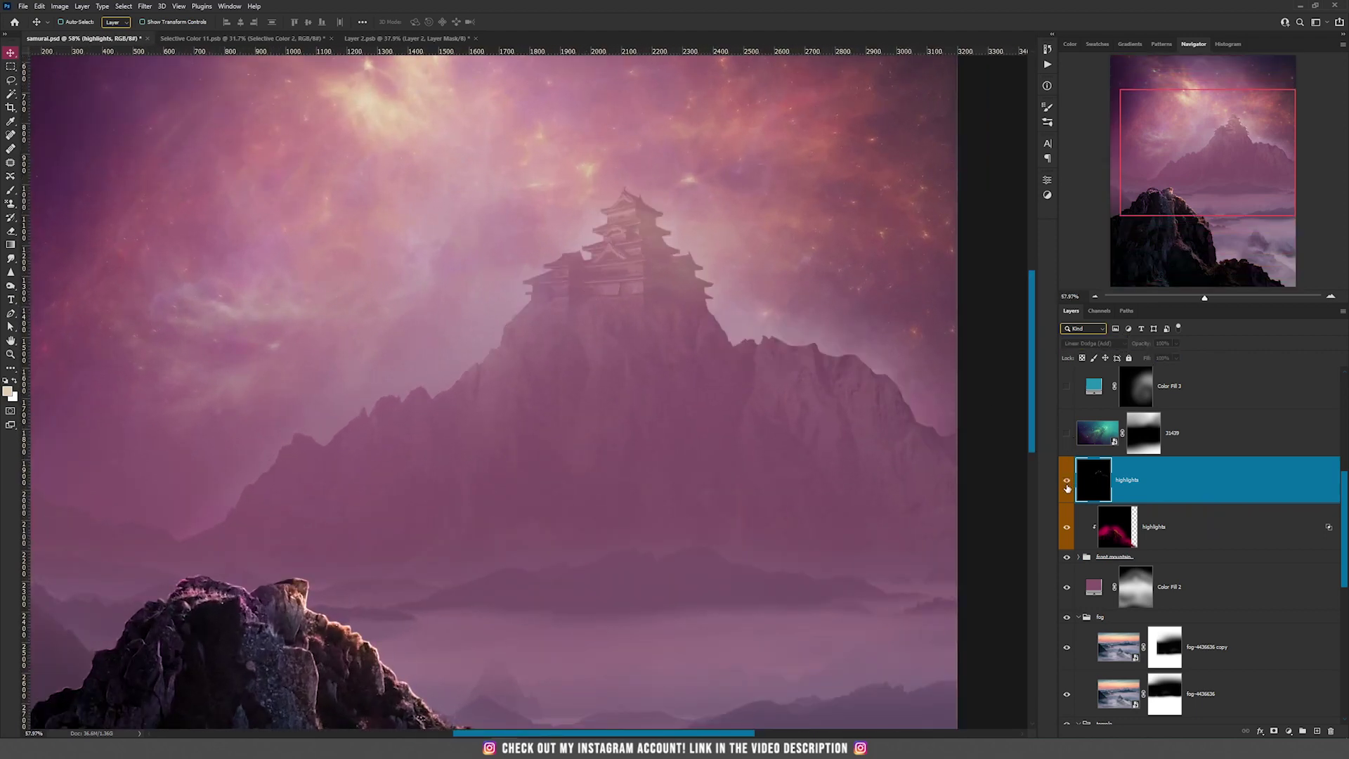
scroll(687, 474, down, 2)
scroll(687, 475, down, 2)
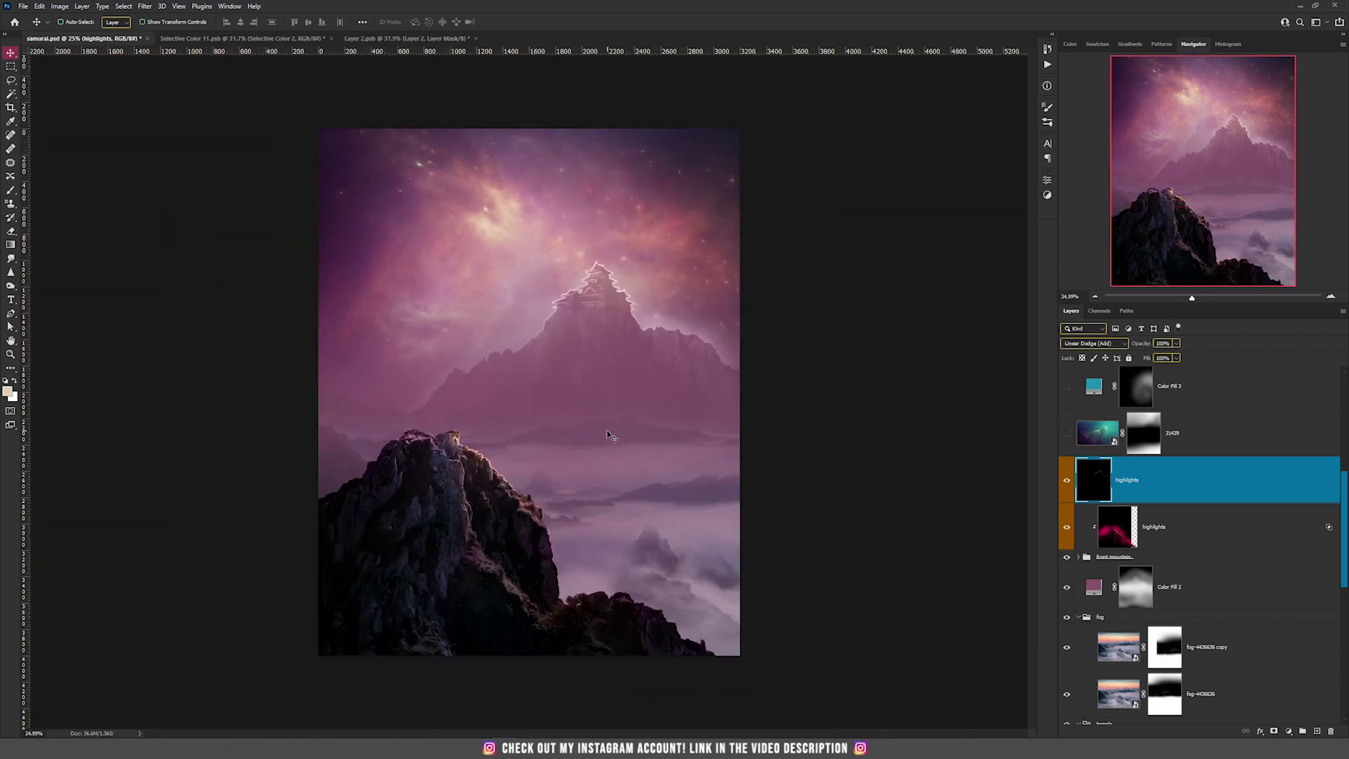
scroll(514, 264, up, 2)
drag(710, 172, 702, 315)
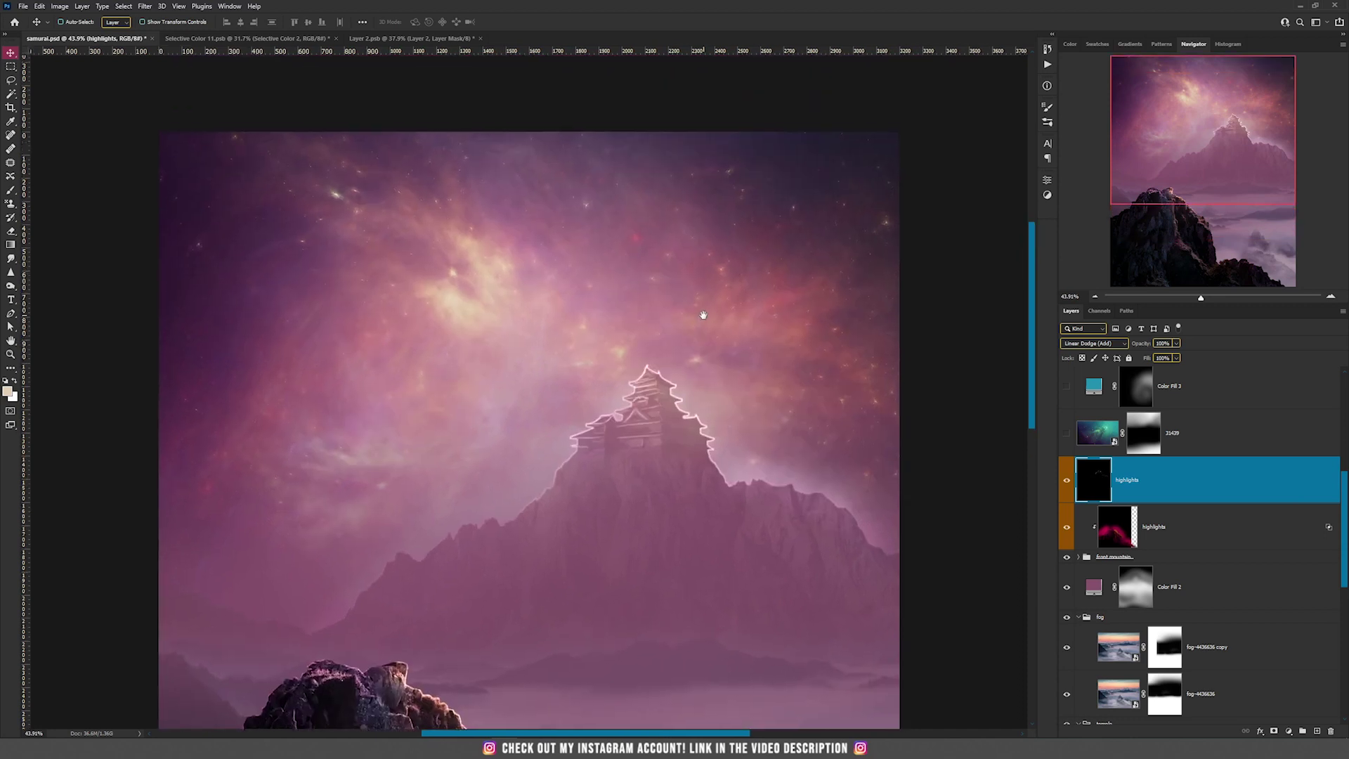
scroll(749, 271, down, 2)
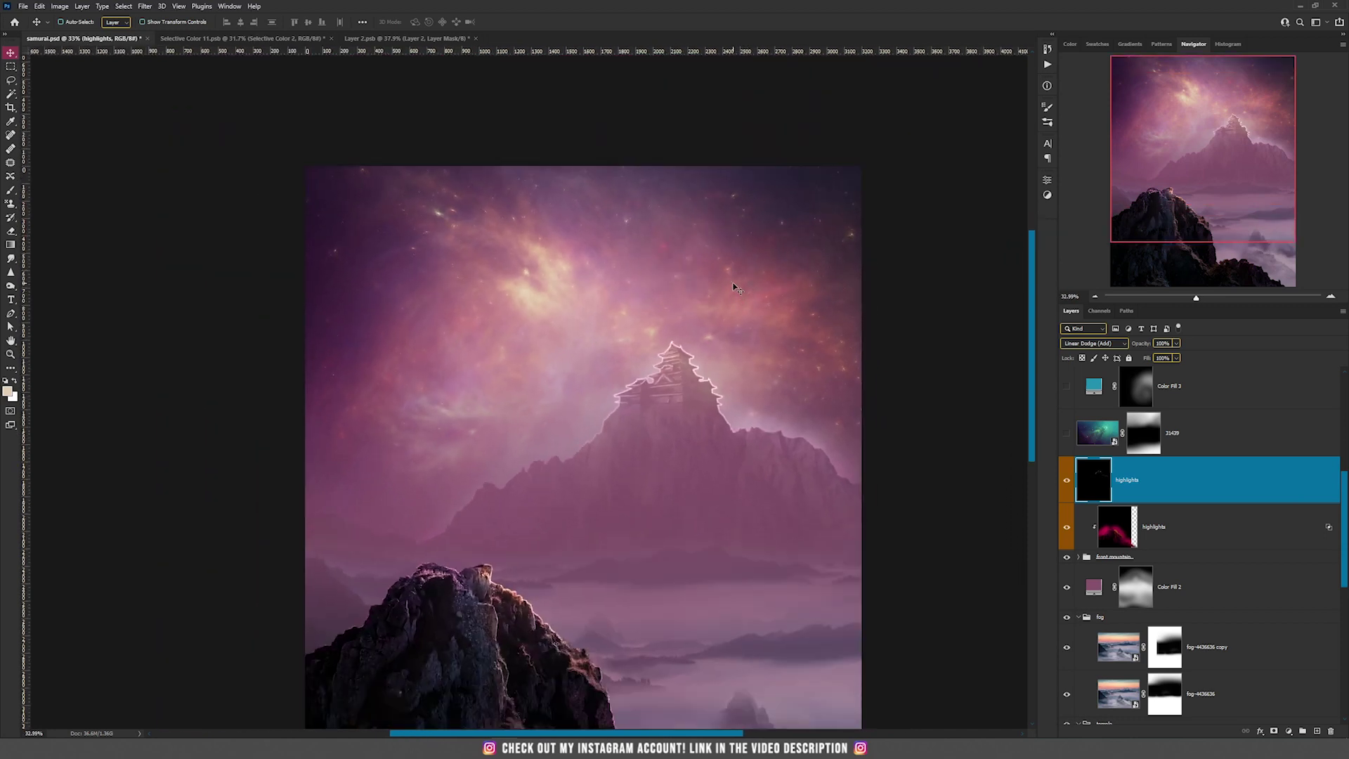
Show and select the 31439 green nebula layer over the upper sky
click(1065, 434)
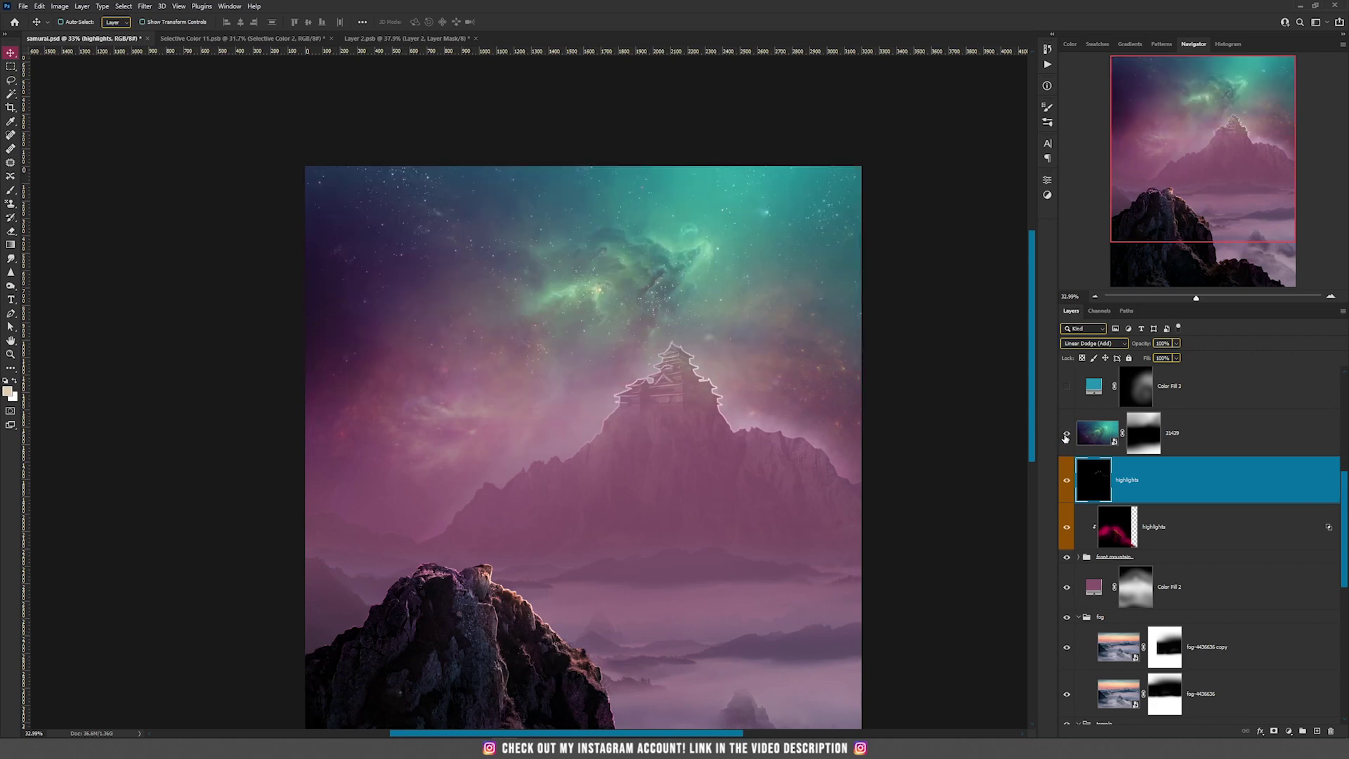
click(1100, 439)
scroll(674, 295, down, 2)
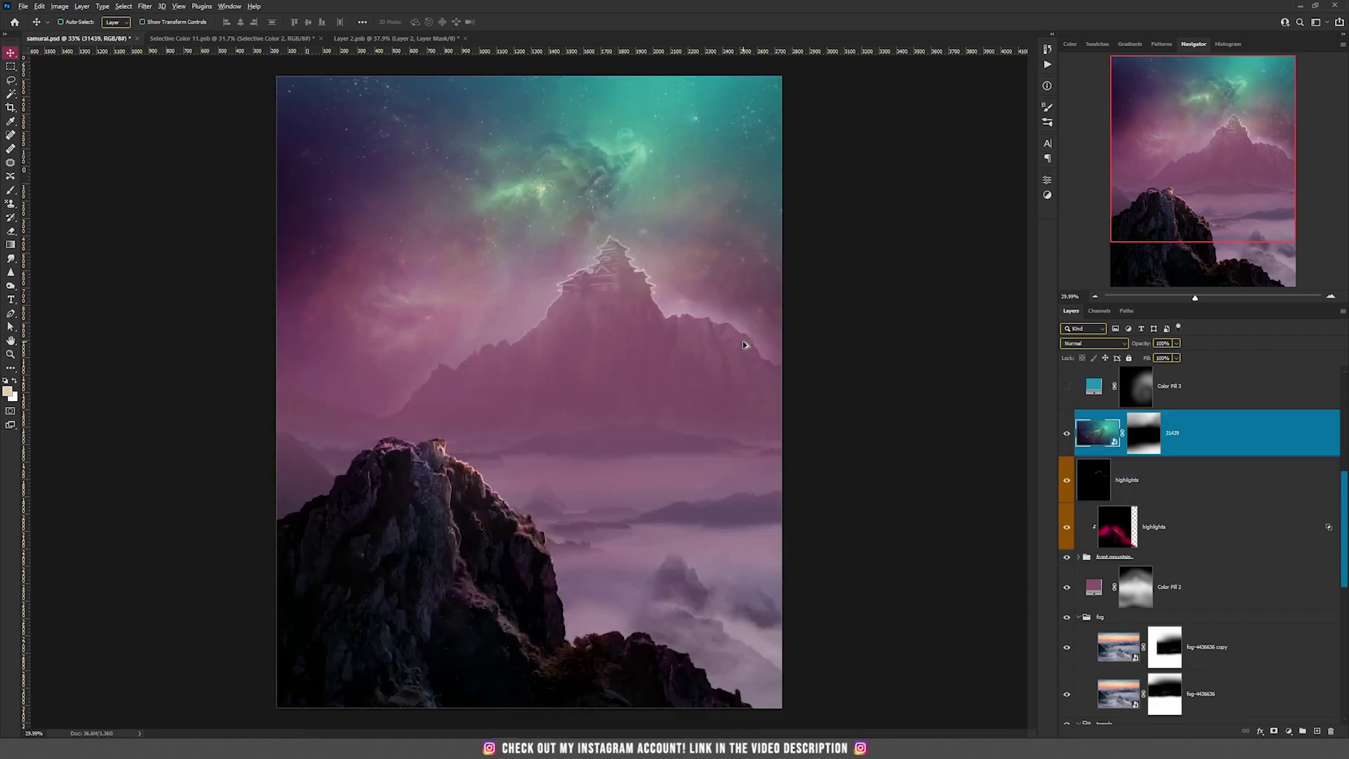
Disable the green nebula's layer mask to examine the full image, and re-enable the mask
scroll(610, 254, up, 4)
shift+click(1139, 440)
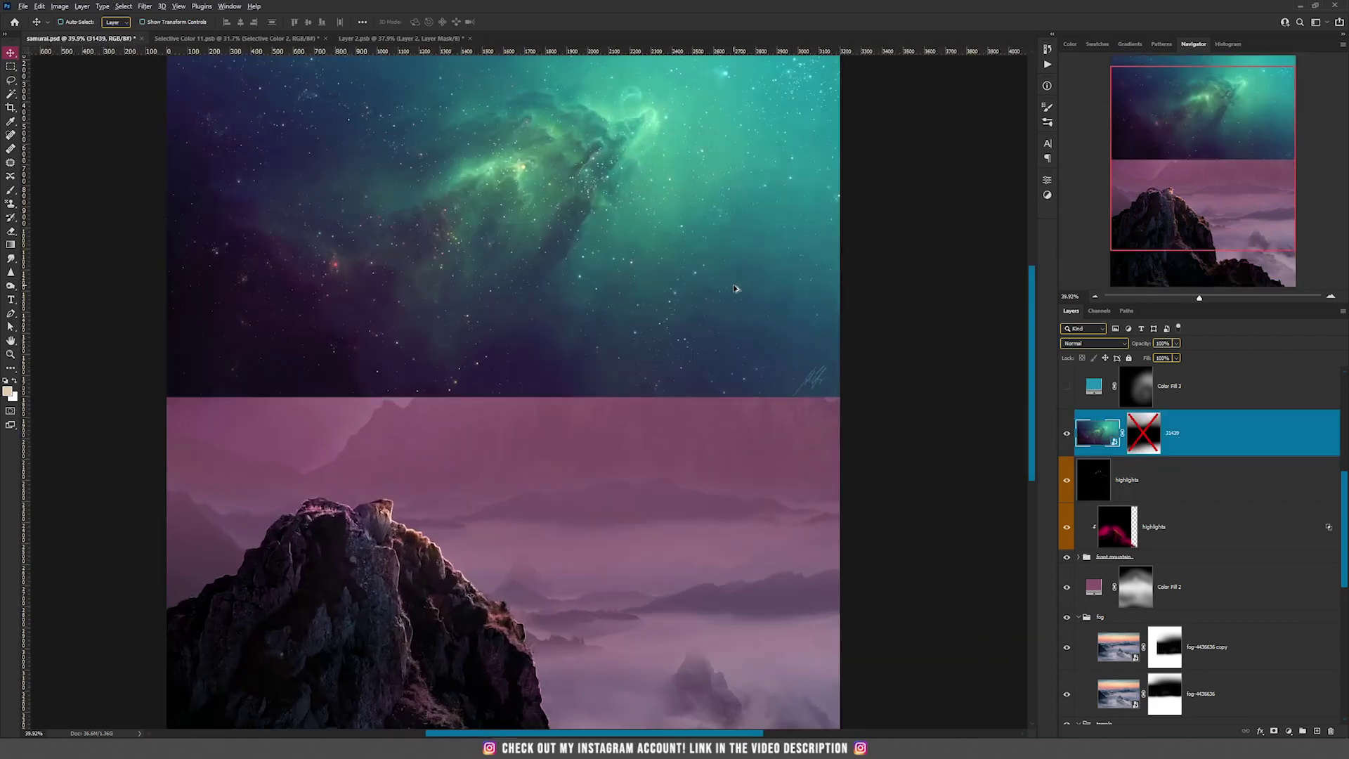
scroll(716, 283, down, 2)
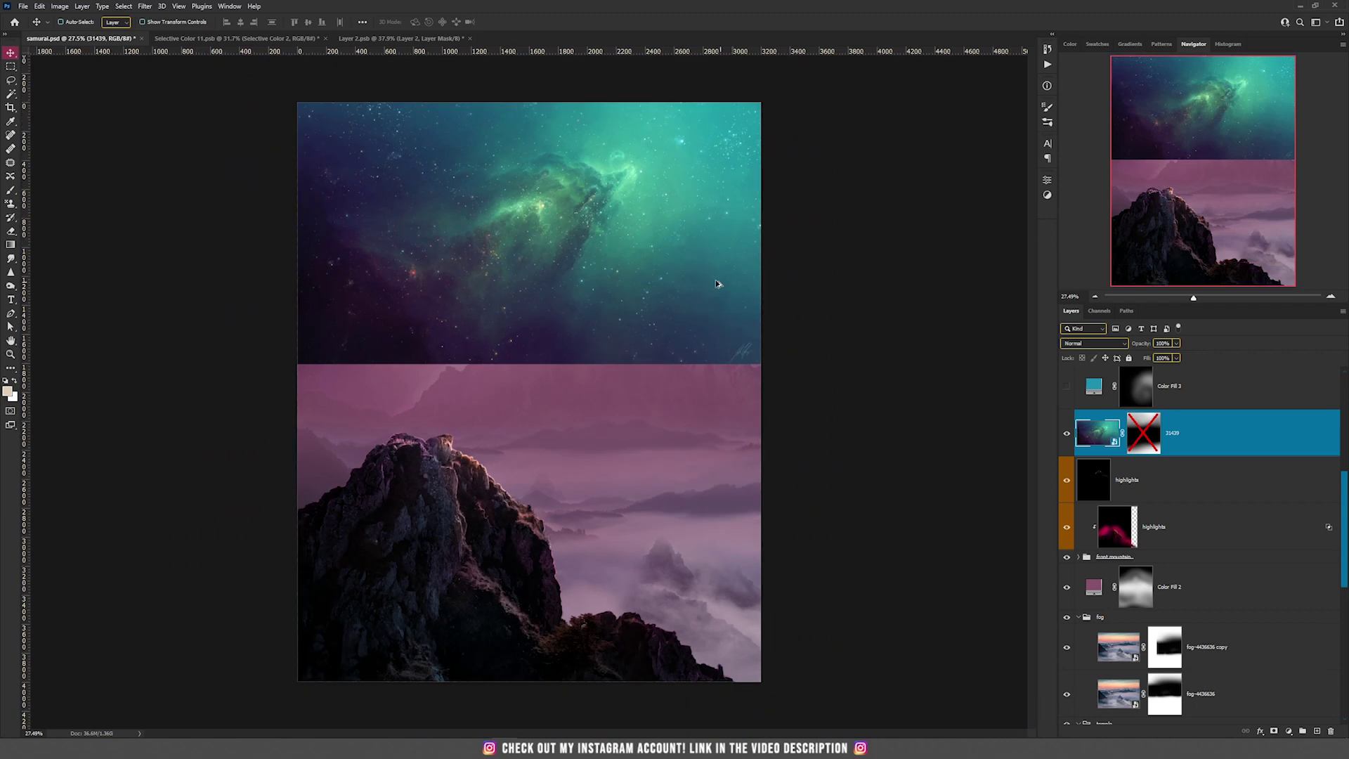
shift+click(1150, 442)
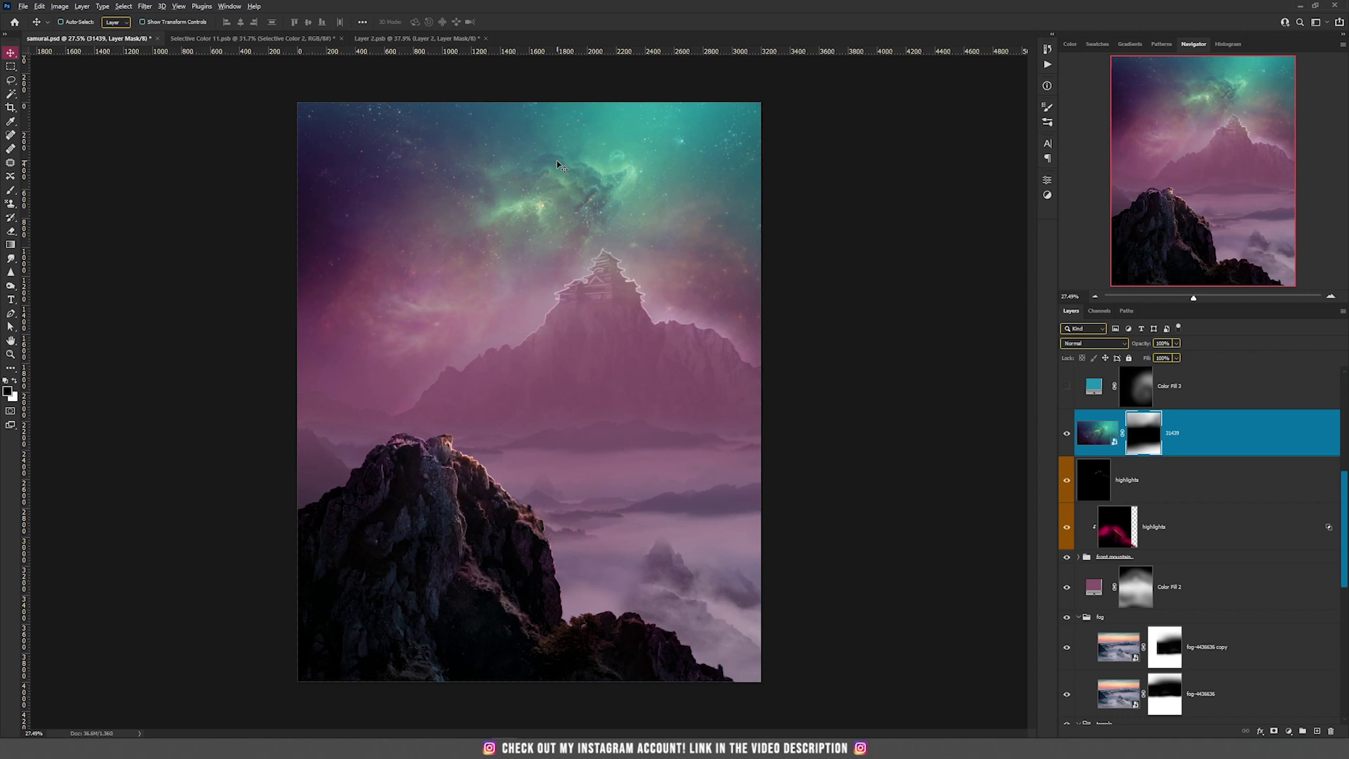
scroll(557, 166, up, 2)
drag(556, 160, 587, 241)
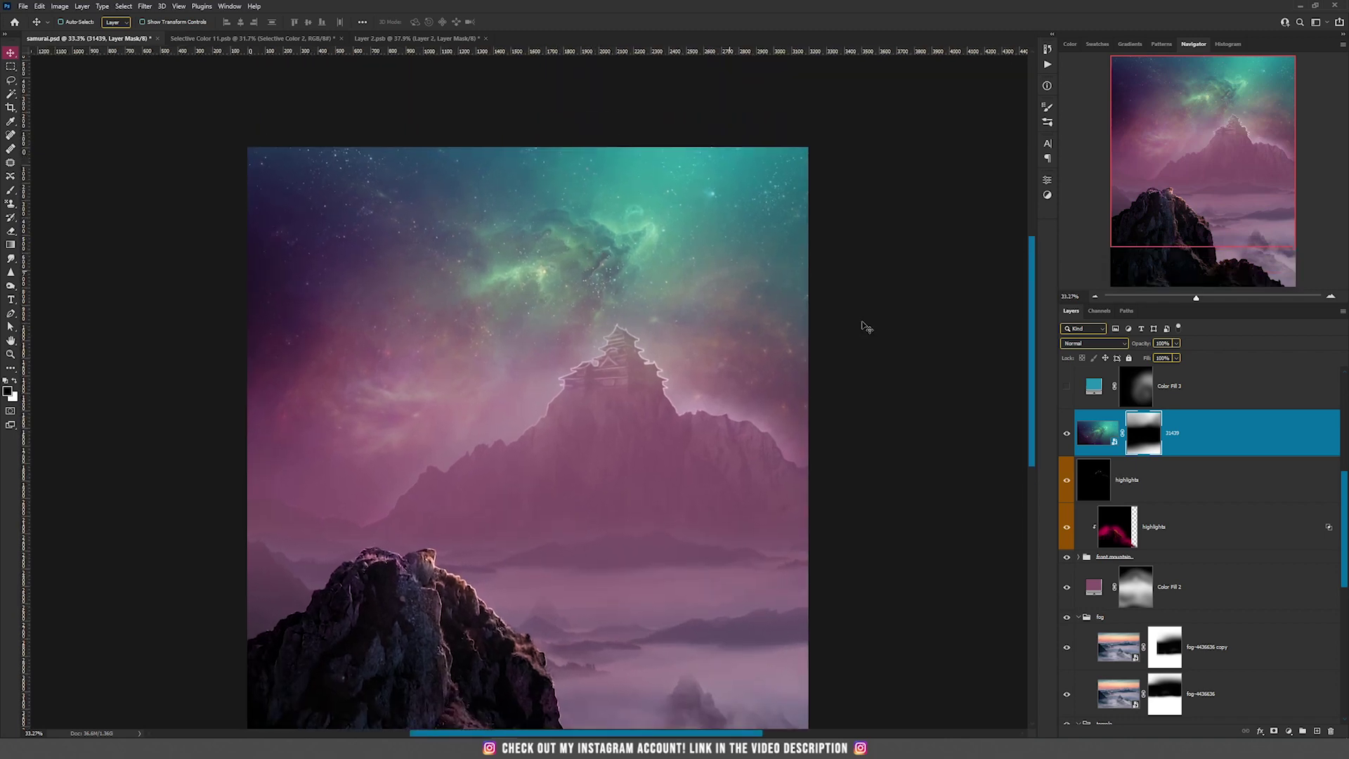
Show the teal Color Fill 3 layer that tints the mountain's right side and select it
scroll(1211, 454, up, 3)
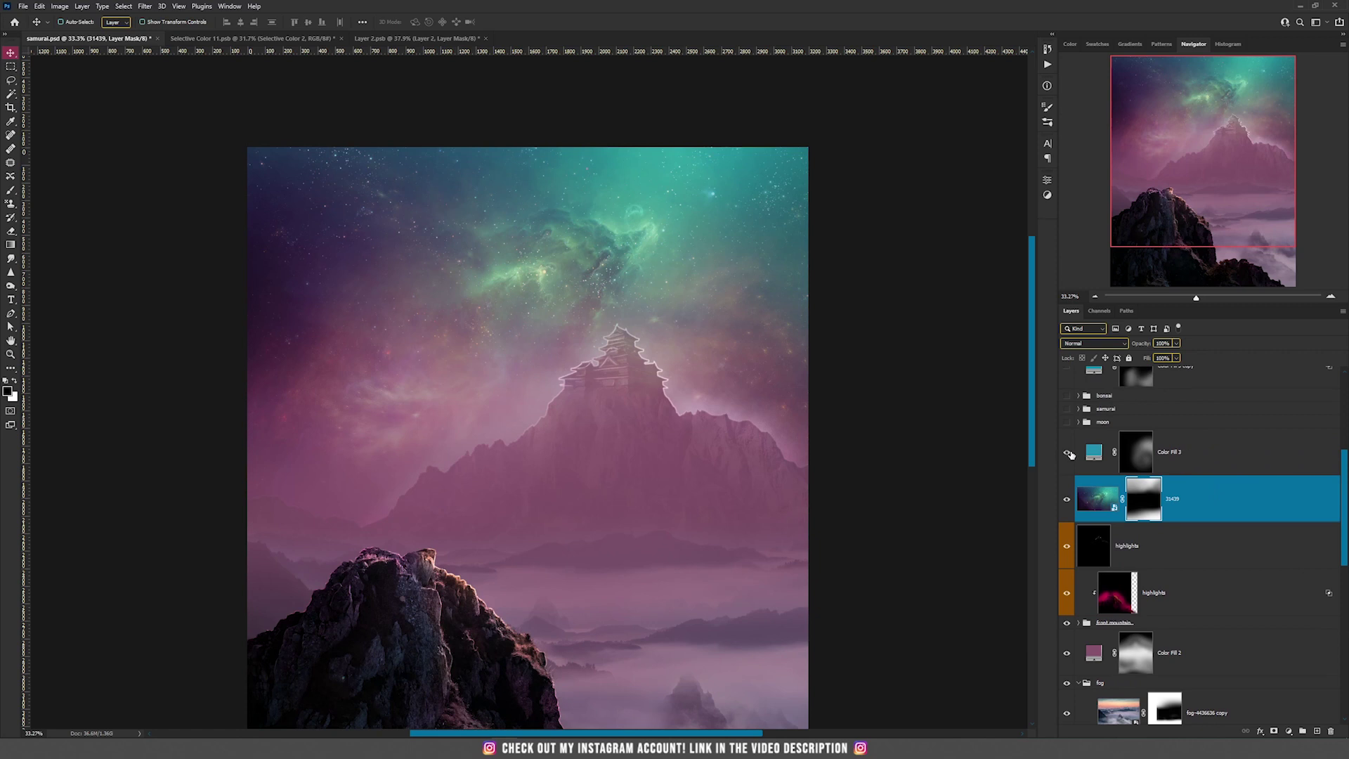
click(1068, 454)
click(1068, 453)
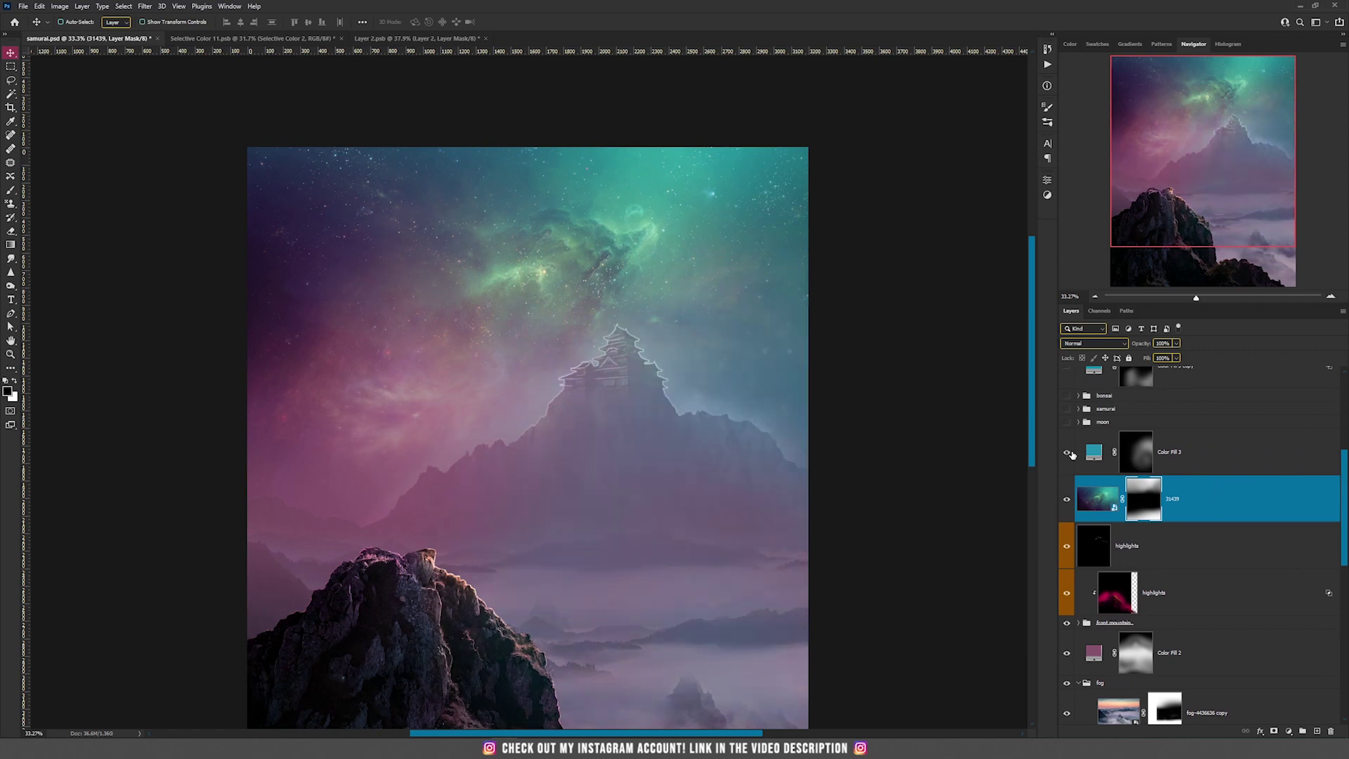
click(1115, 461)
click(1290, 731)
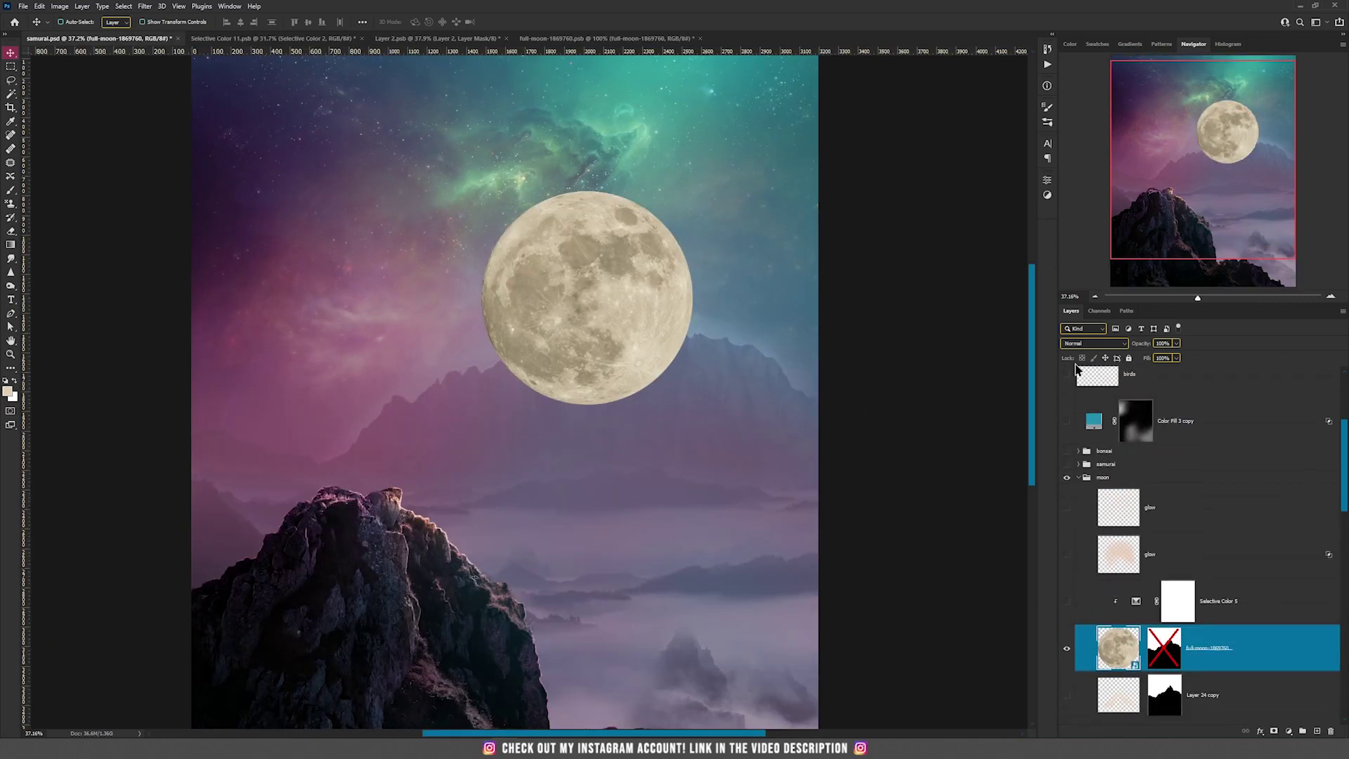
Set the full moon layer's blend mode to Screen and enable its mask so the castle mountain stands in front
click(1079, 343)
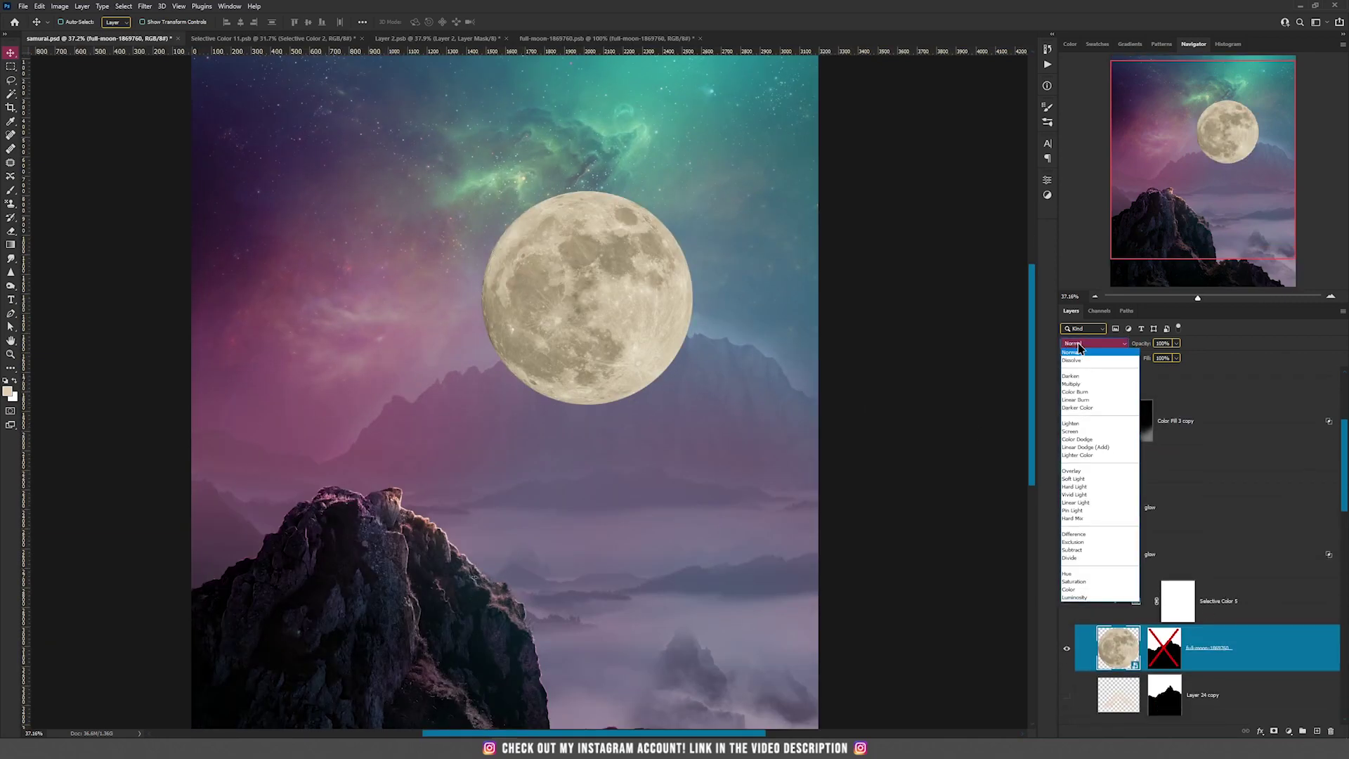
click(1078, 431)
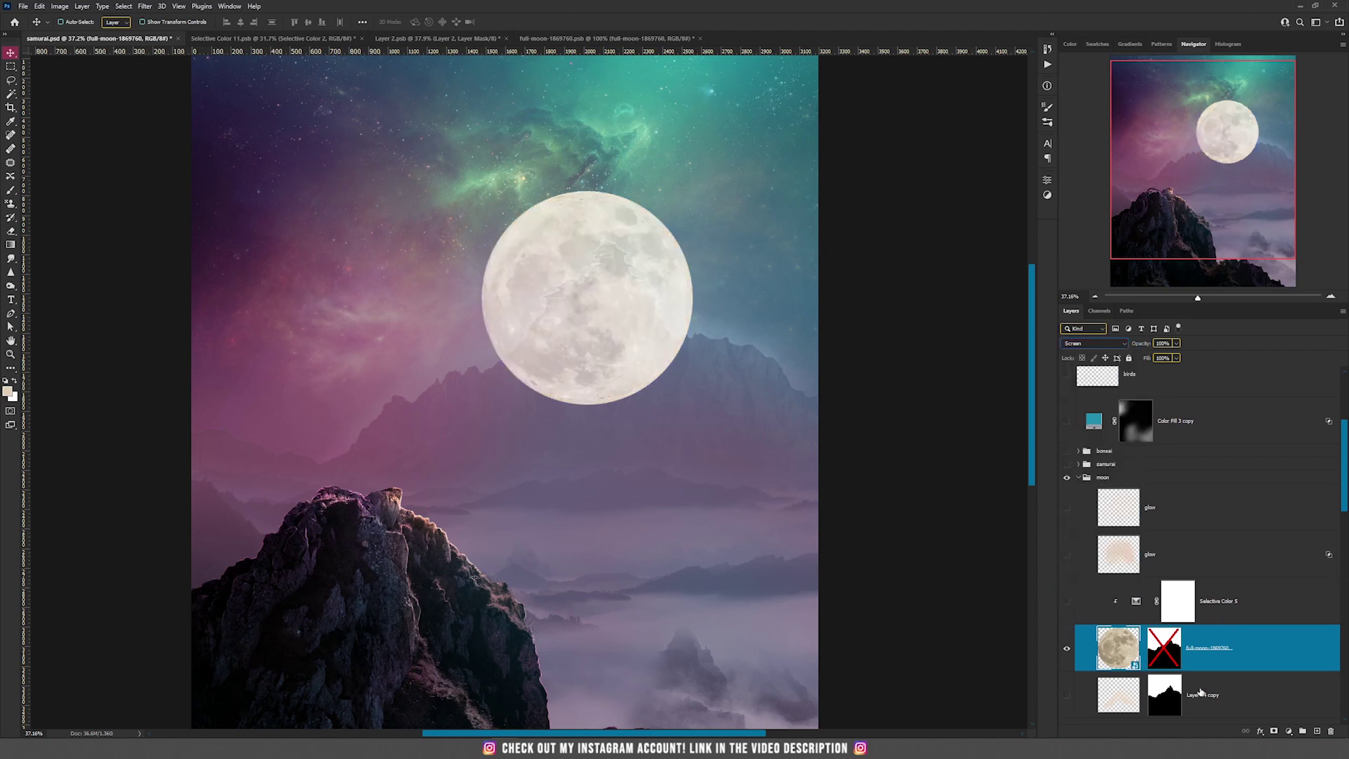
scroll(1112, 601, down, 2)
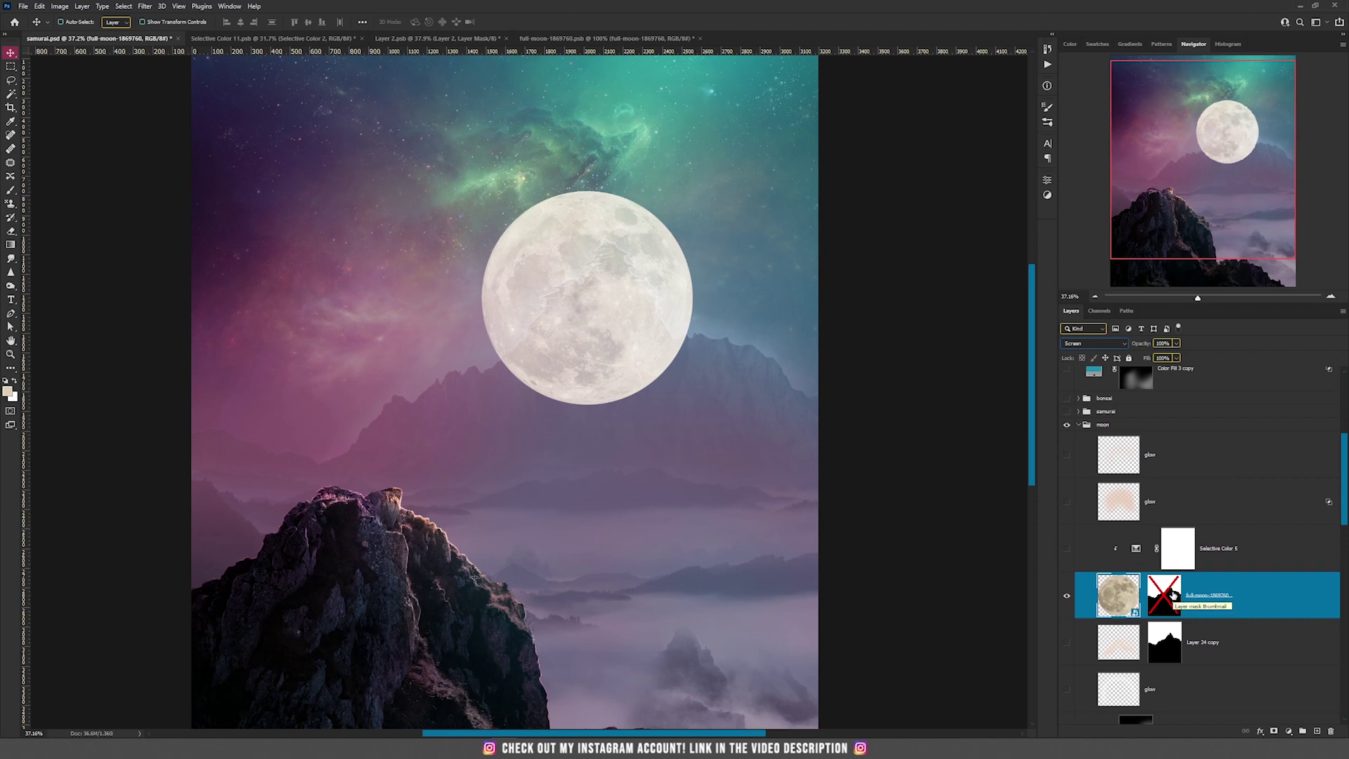
scroll(1173, 596, down, 2)
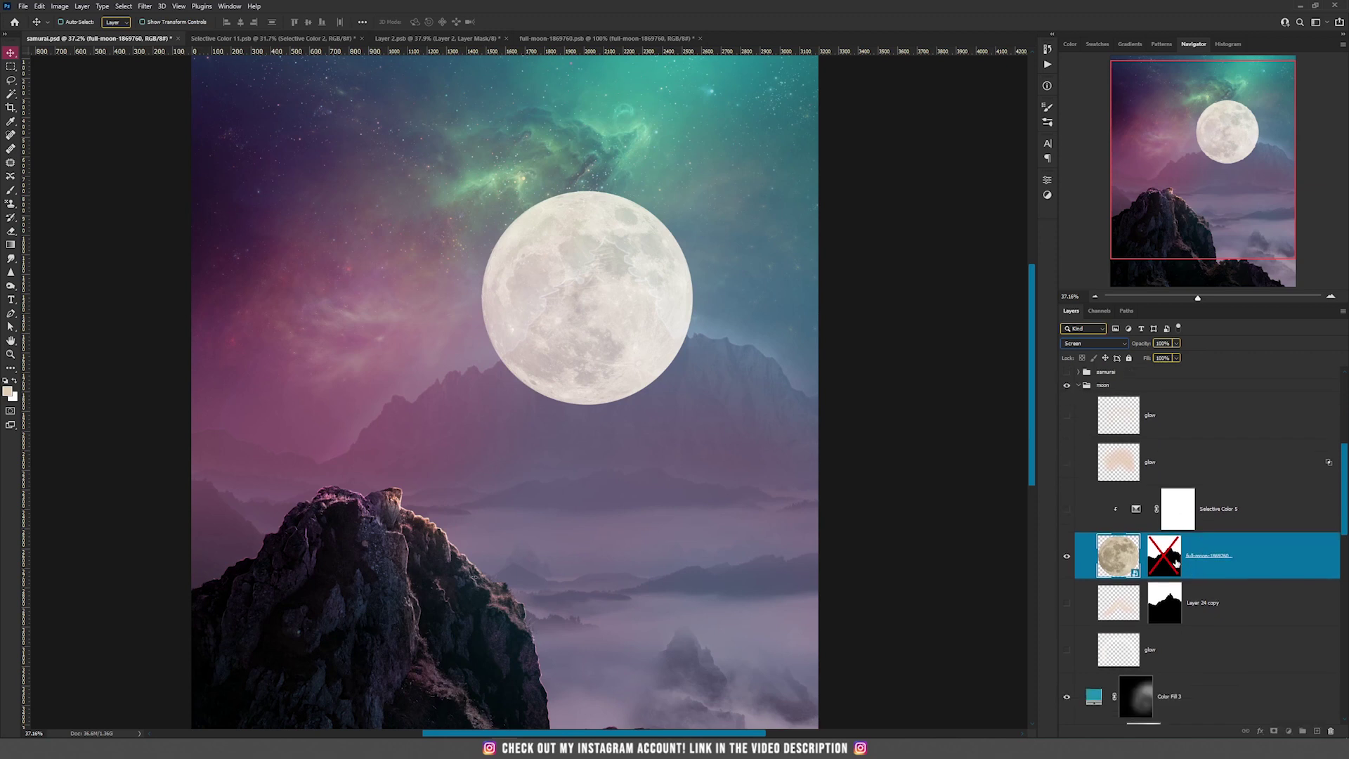
shift+click(1175, 563)
Try moving the moon behind the castle, toggling the link between the layer and its mask, and undo each move
drag(687, 300, 686, 213)
key(ctrl+z)
click(1112, 560)
click(1143, 556)
drag(722, 442, 718, 351)
key(ctrl+z)
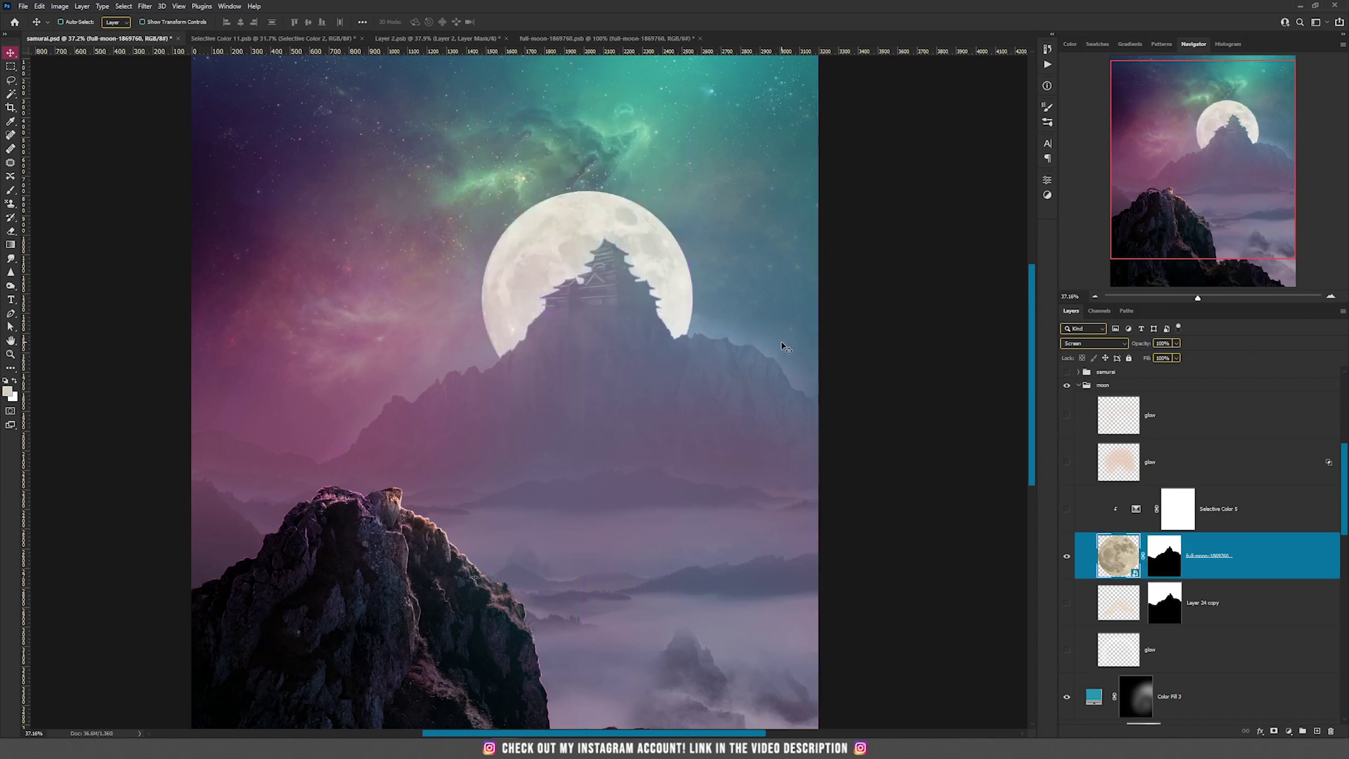
drag(684, 274, 668, 220)
key(ctrl+z)
Load the castle mountain layer's outline as a selection with the moon's mask active, and deselect it
click(1164, 557)
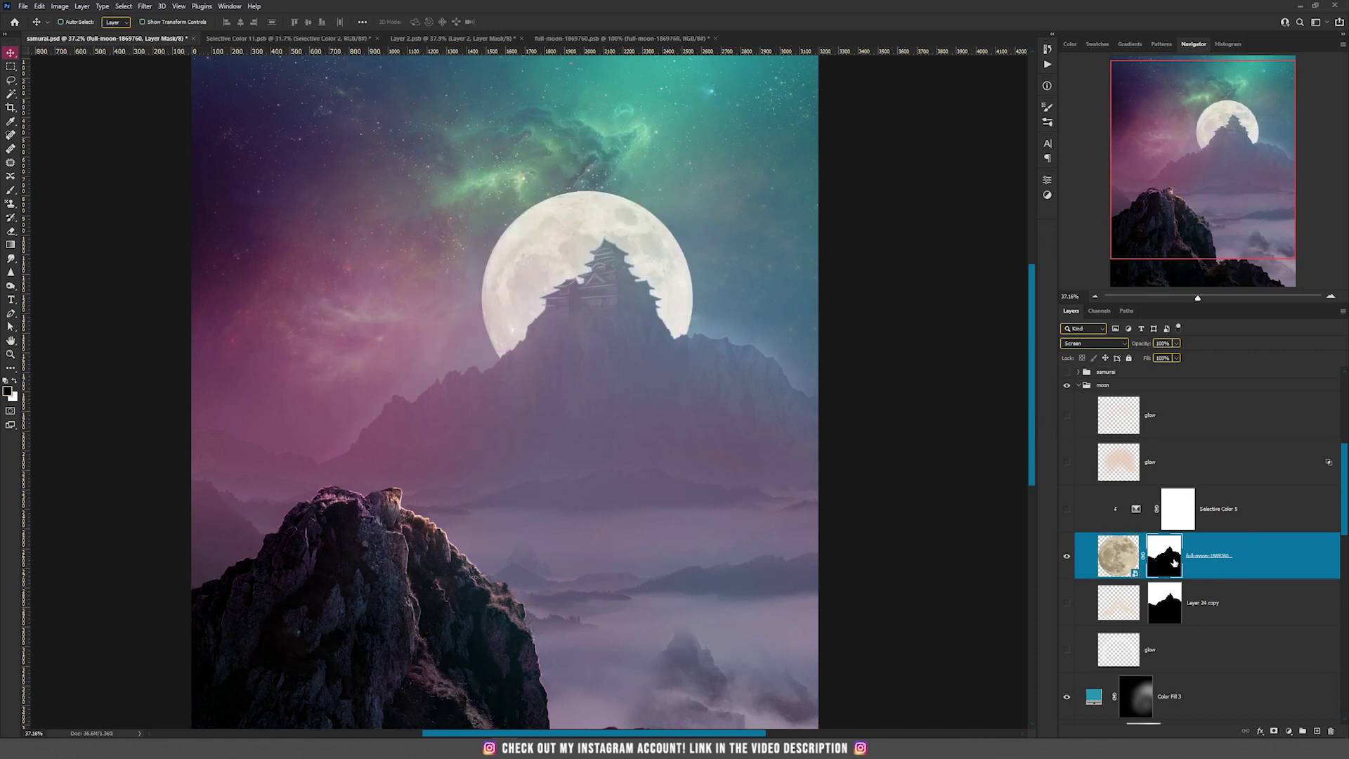
scroll(1173, 562, down, 10)
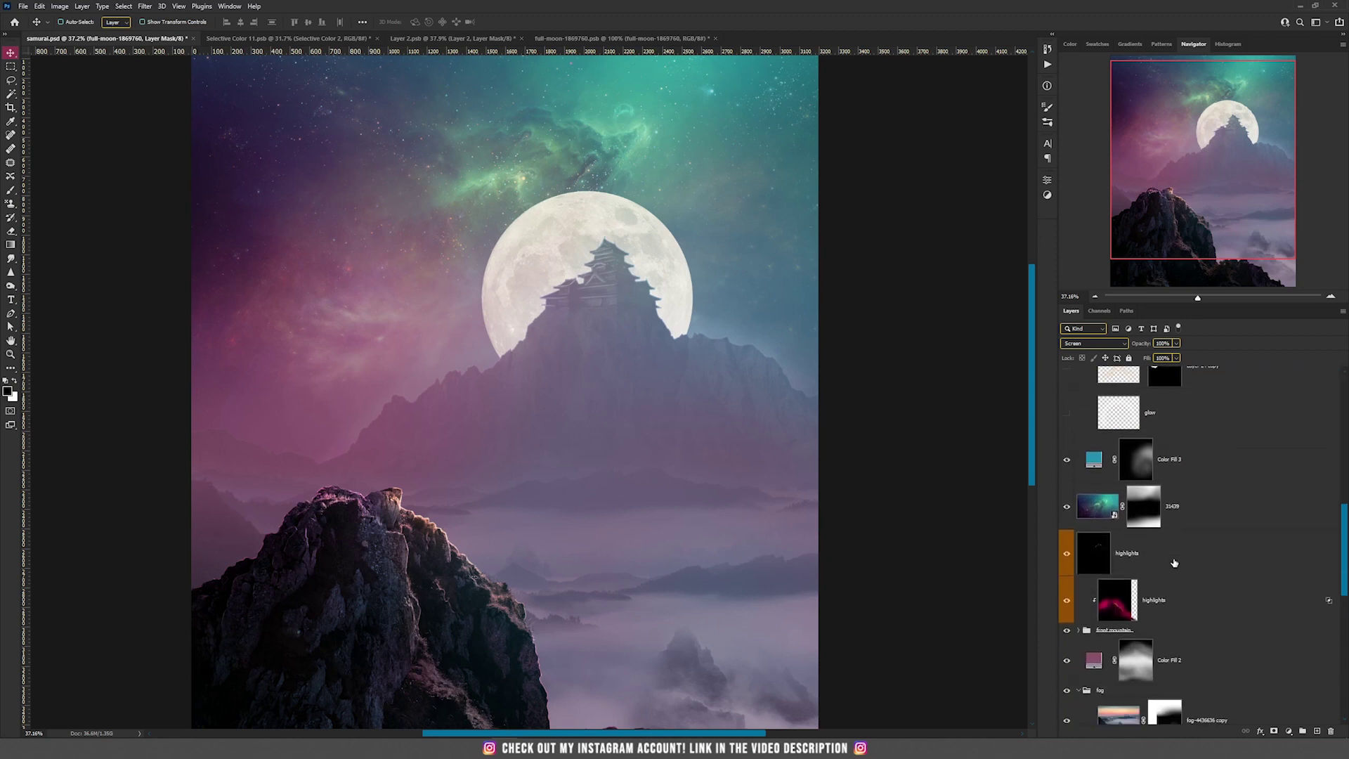
scroll(1174, 562, down, 6)
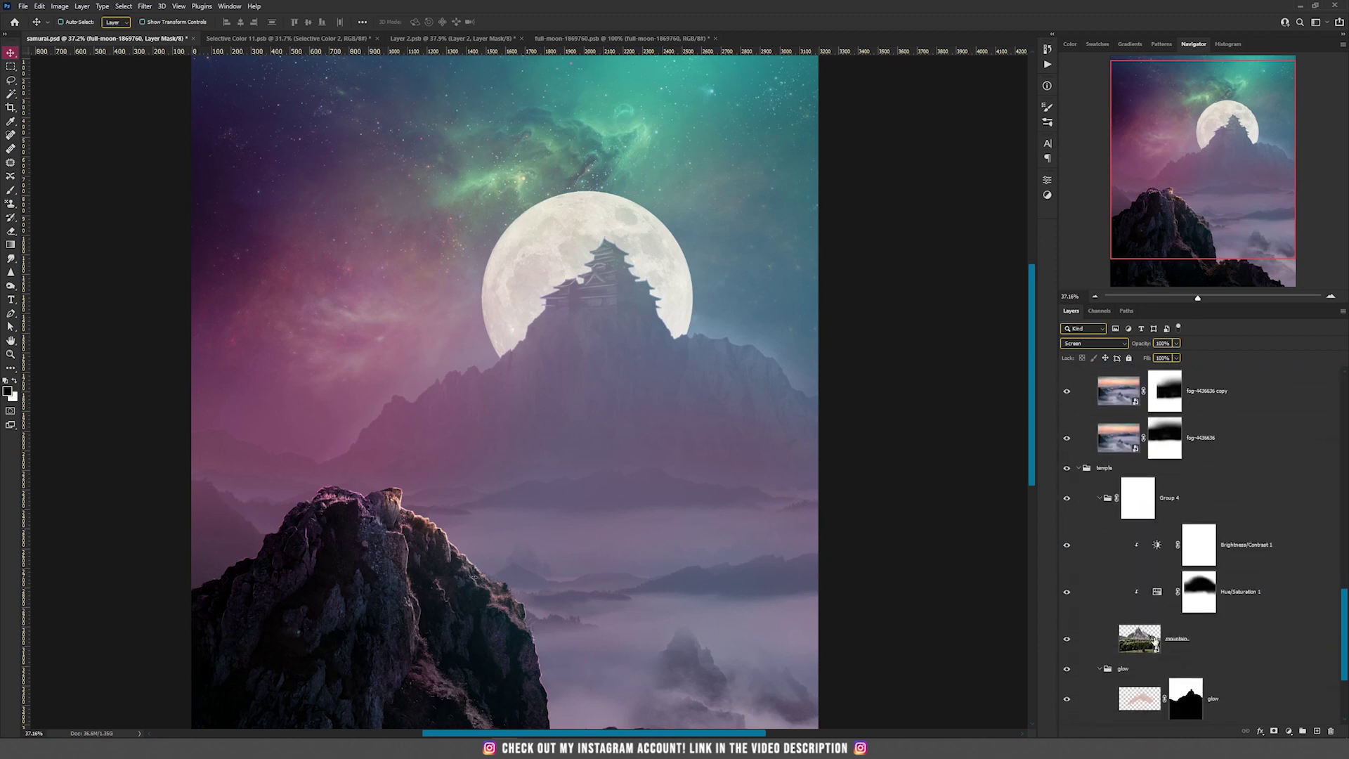
ctrl+click(1147, 638)
scroll(1236, 478, up, 5)
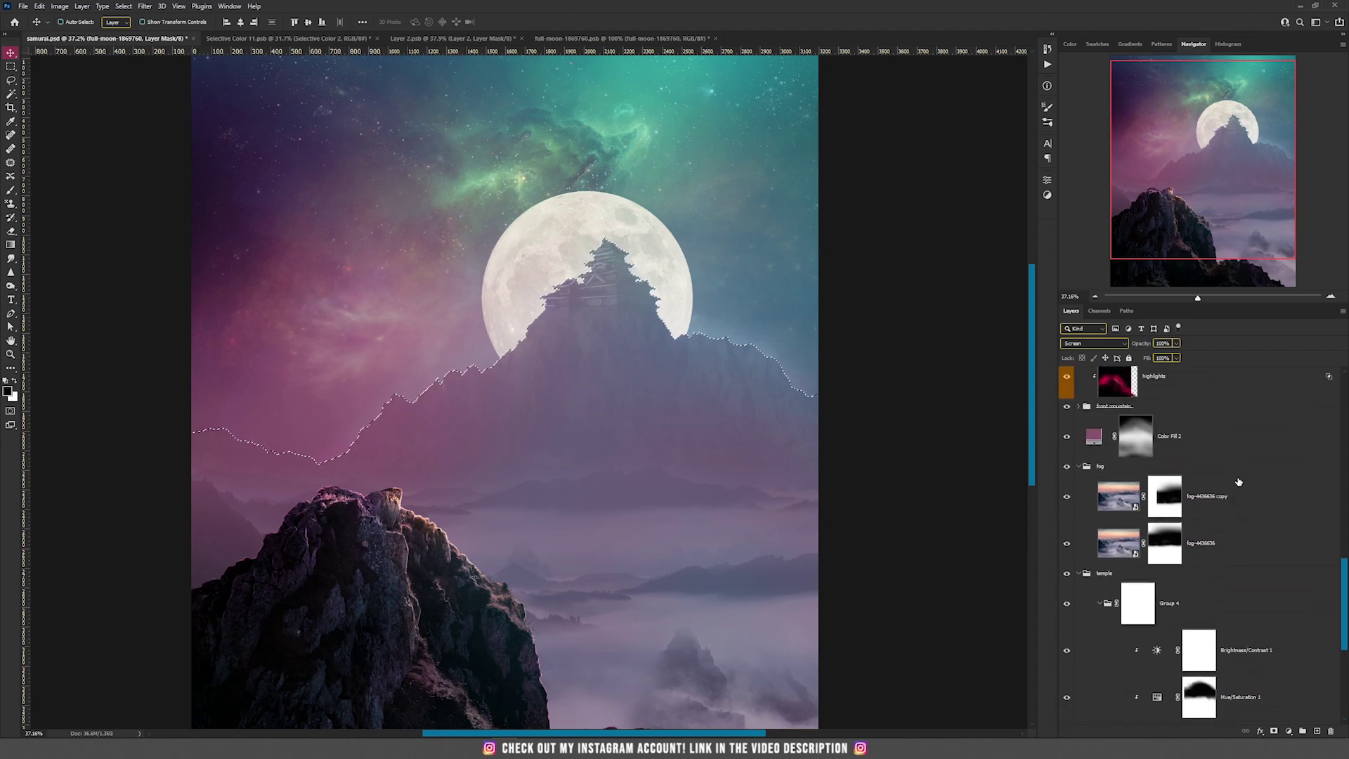
scroll(1239, 482, up, 4)
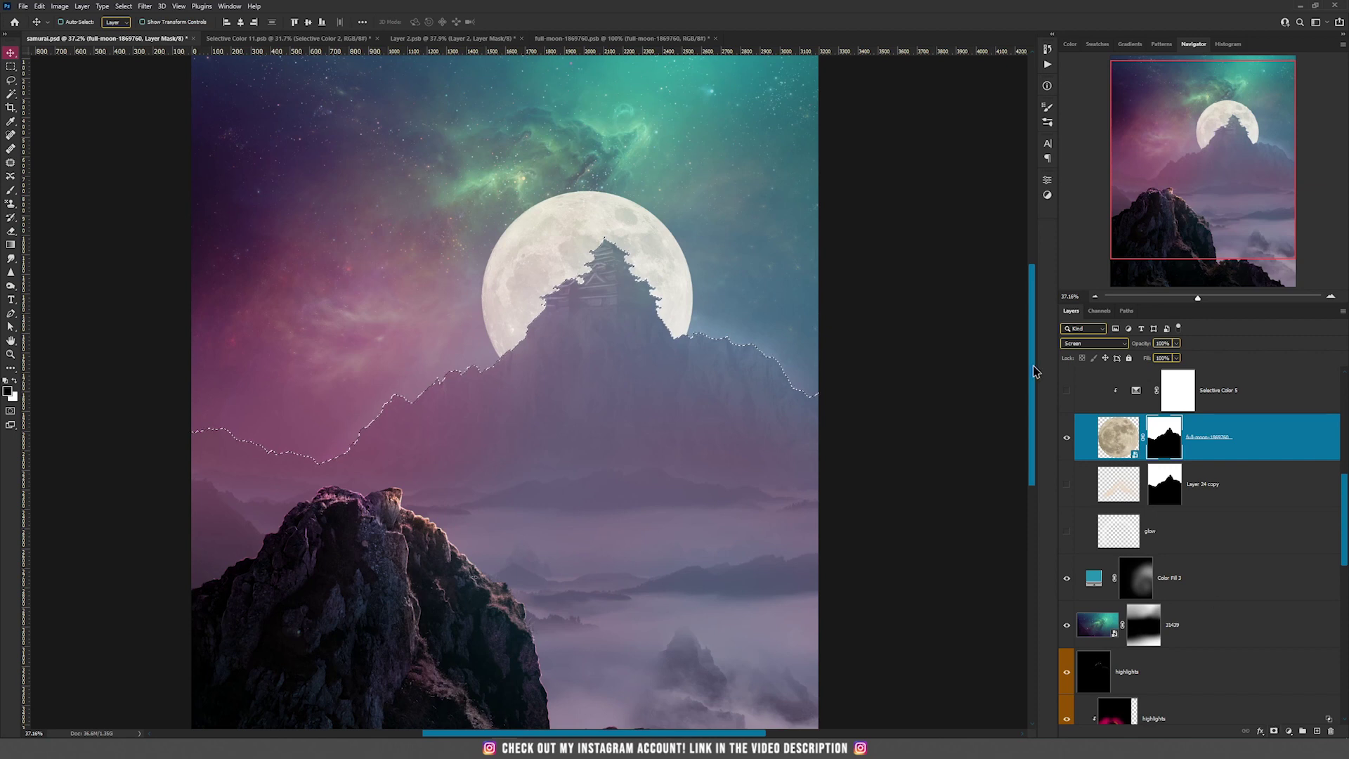
key(ctrl+d)
Try shifting the moon image upward behind the masked castle and undo the move
click(1124, 439)
drag(636, 322, 630, 259)
key(ctrl+z)
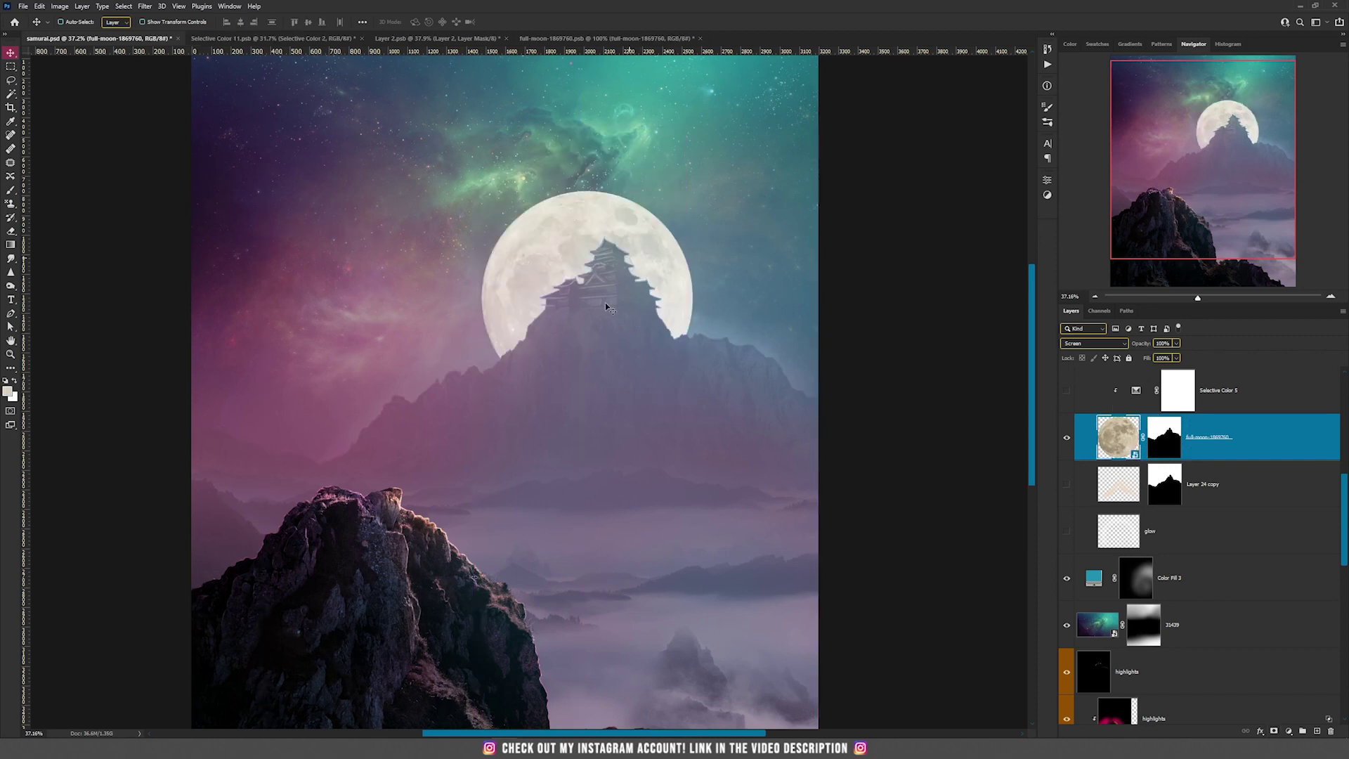
Show the Selective Color 5 adjustment clipped to the moon and open its settings for Neutrals
scroll(1190, 437, up, 2)
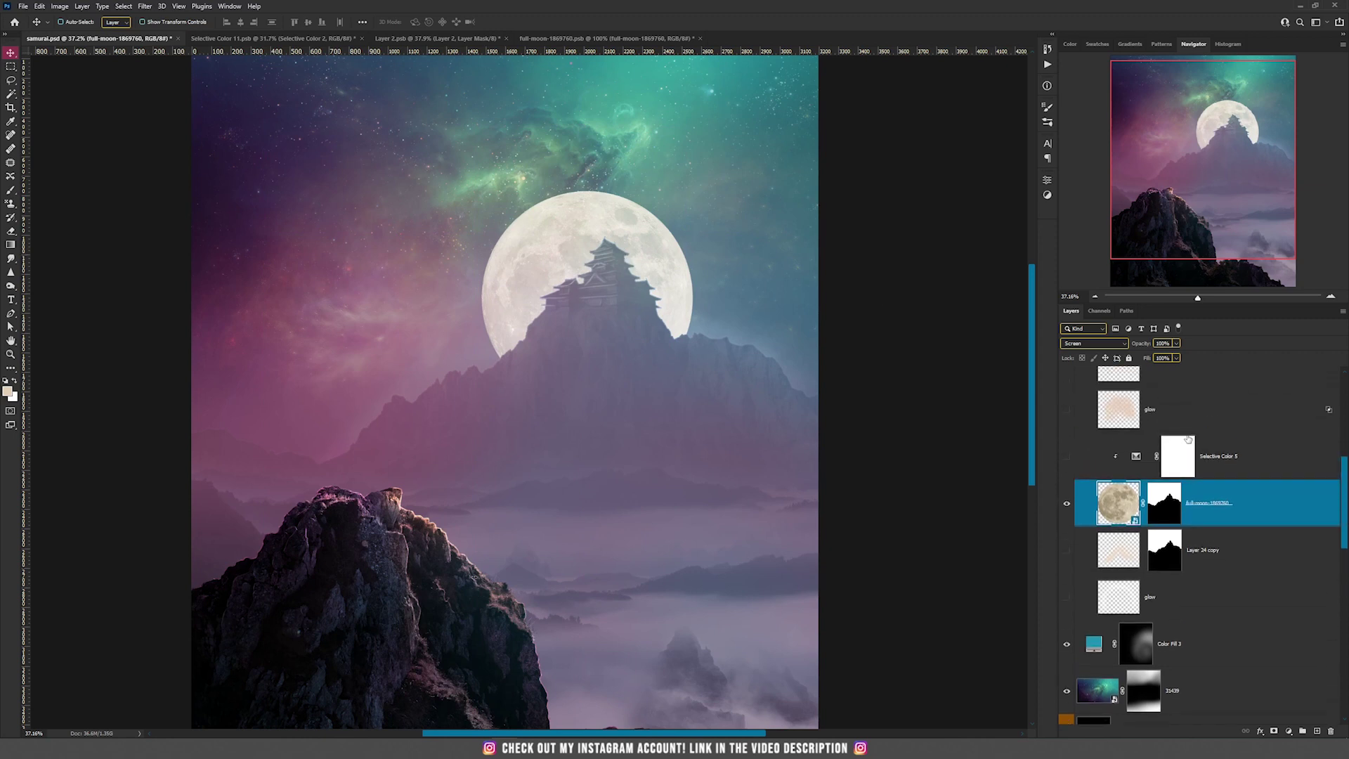
click(1067, 458)
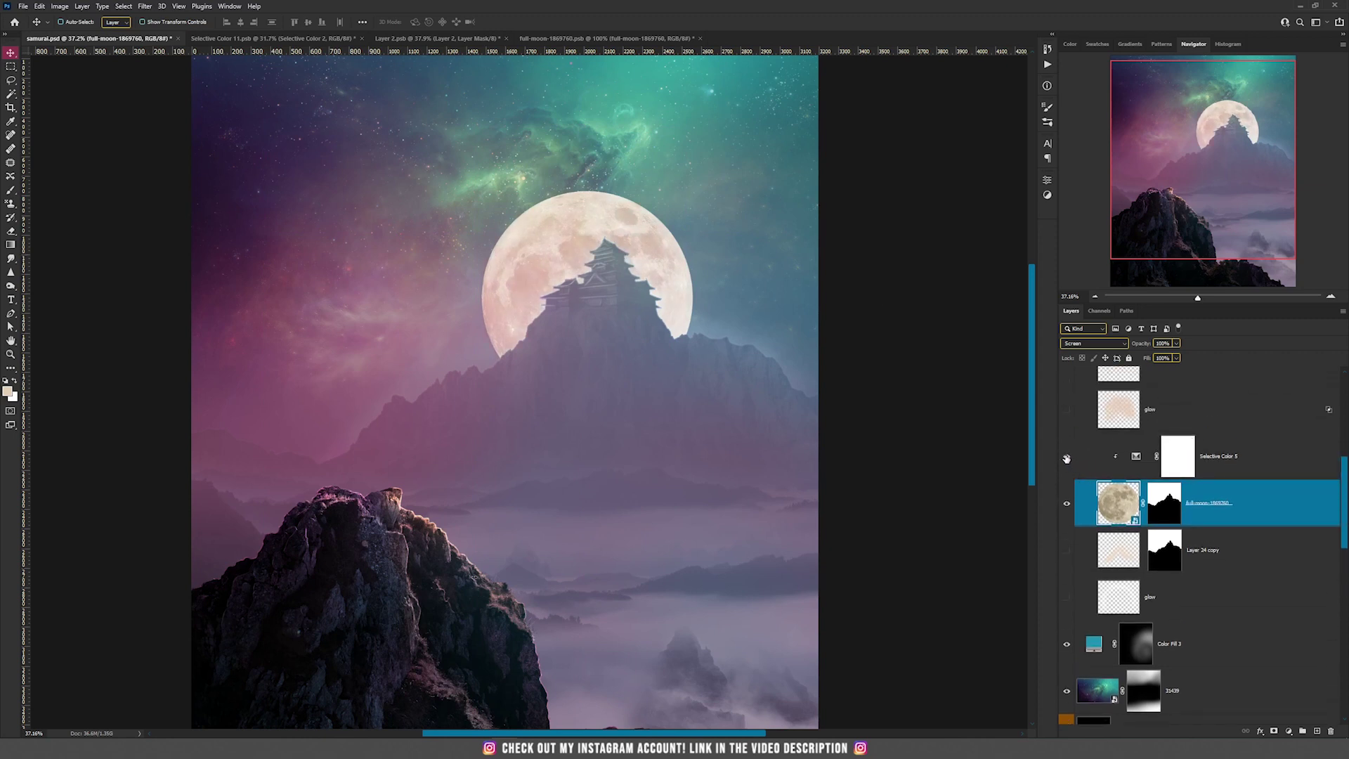
click(1140, 459)
double_click(1134, 460)
click(956, 221)
click(906, 287)
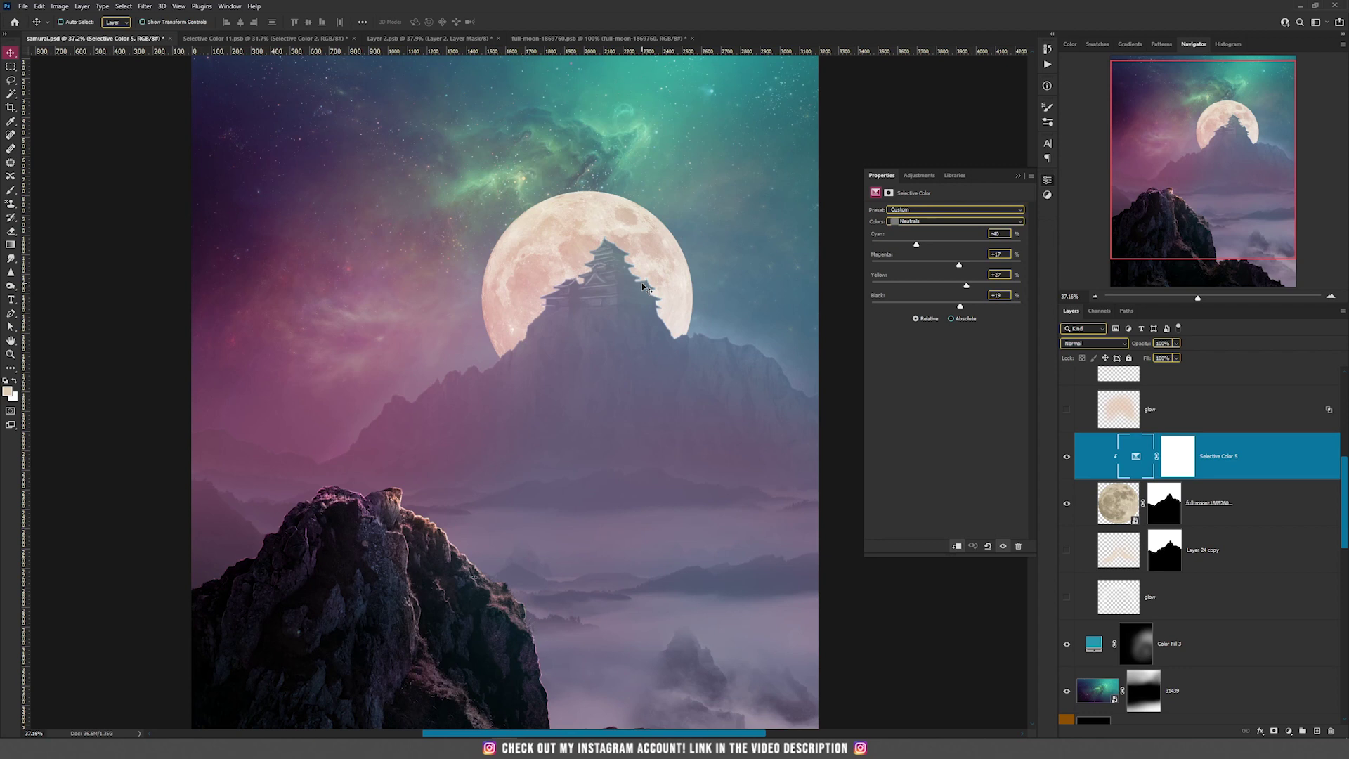
Preview the Overlay glow layer around the moon, hide it, and add a new empty layer above it
scroll(1069, 458, up, 3)
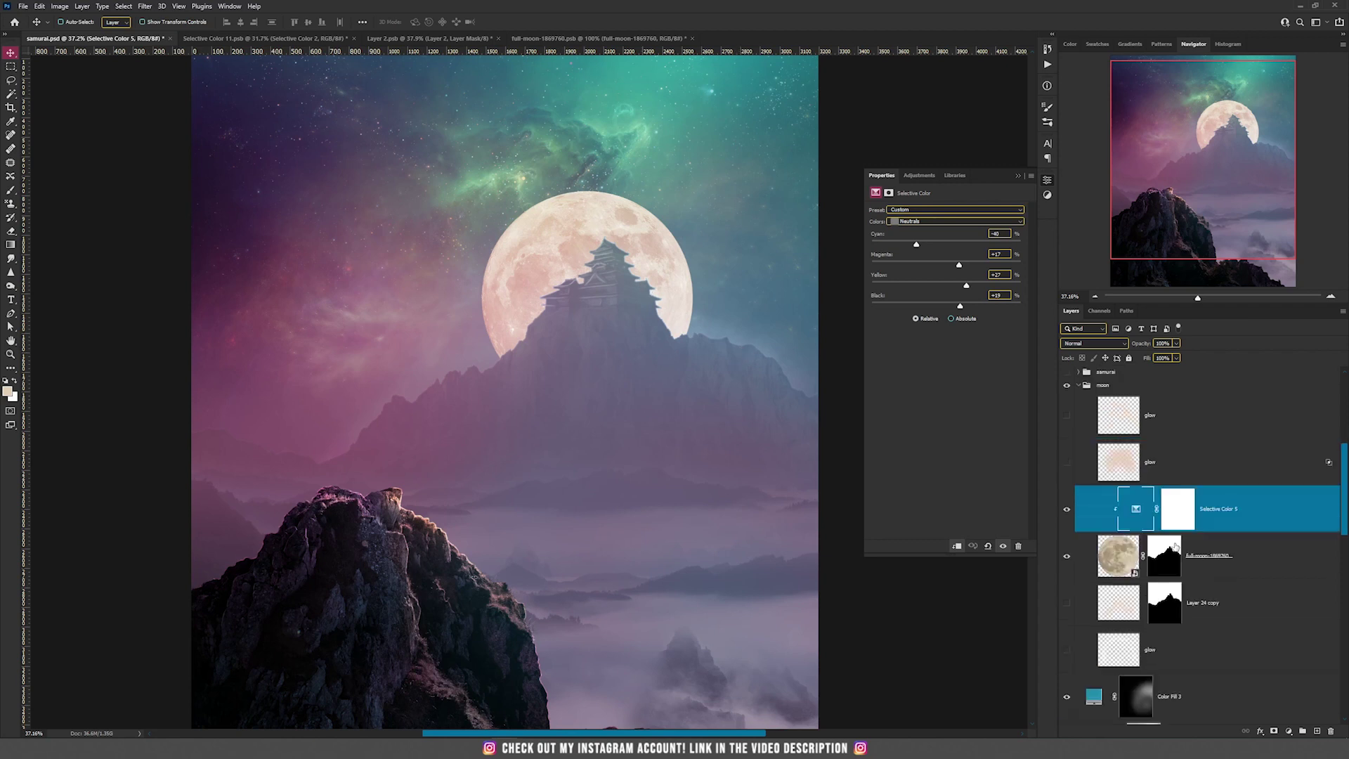
click(1067, 529)
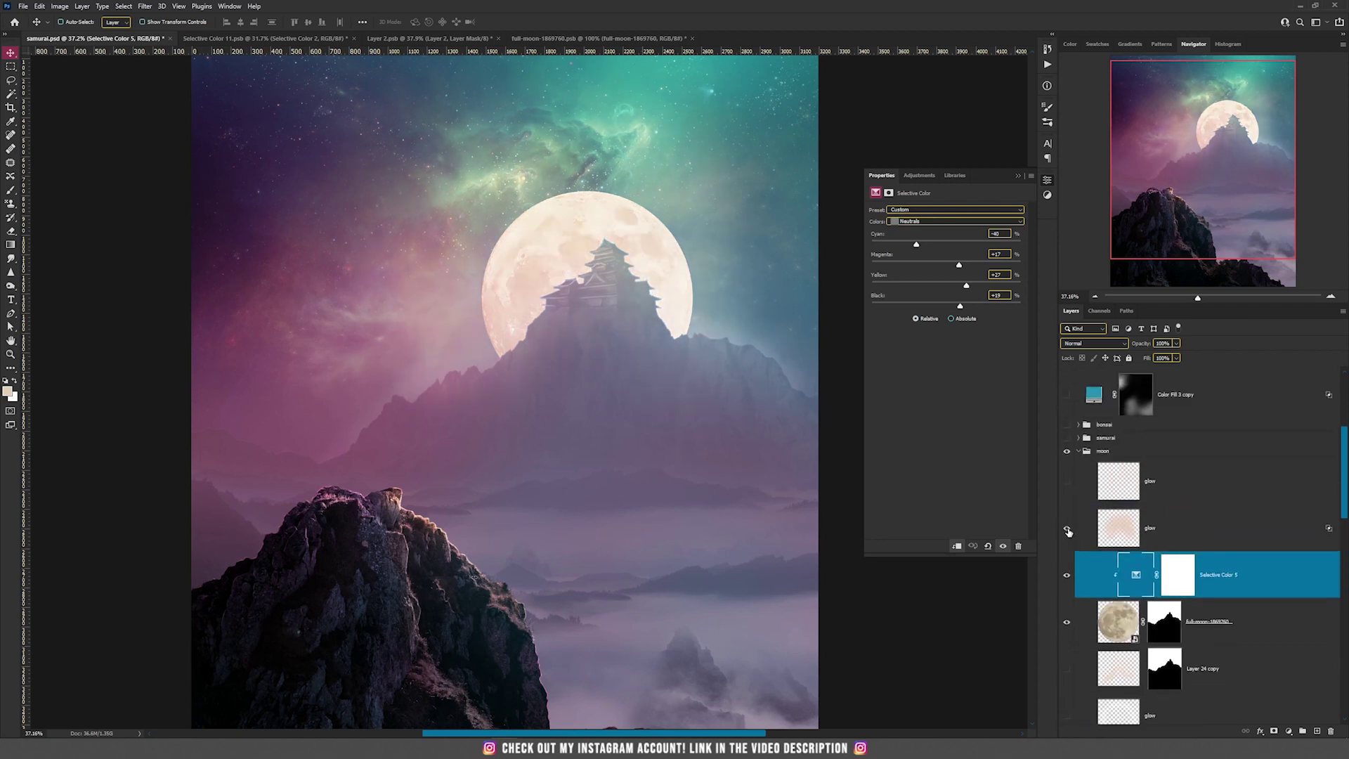
click(1120, 534)
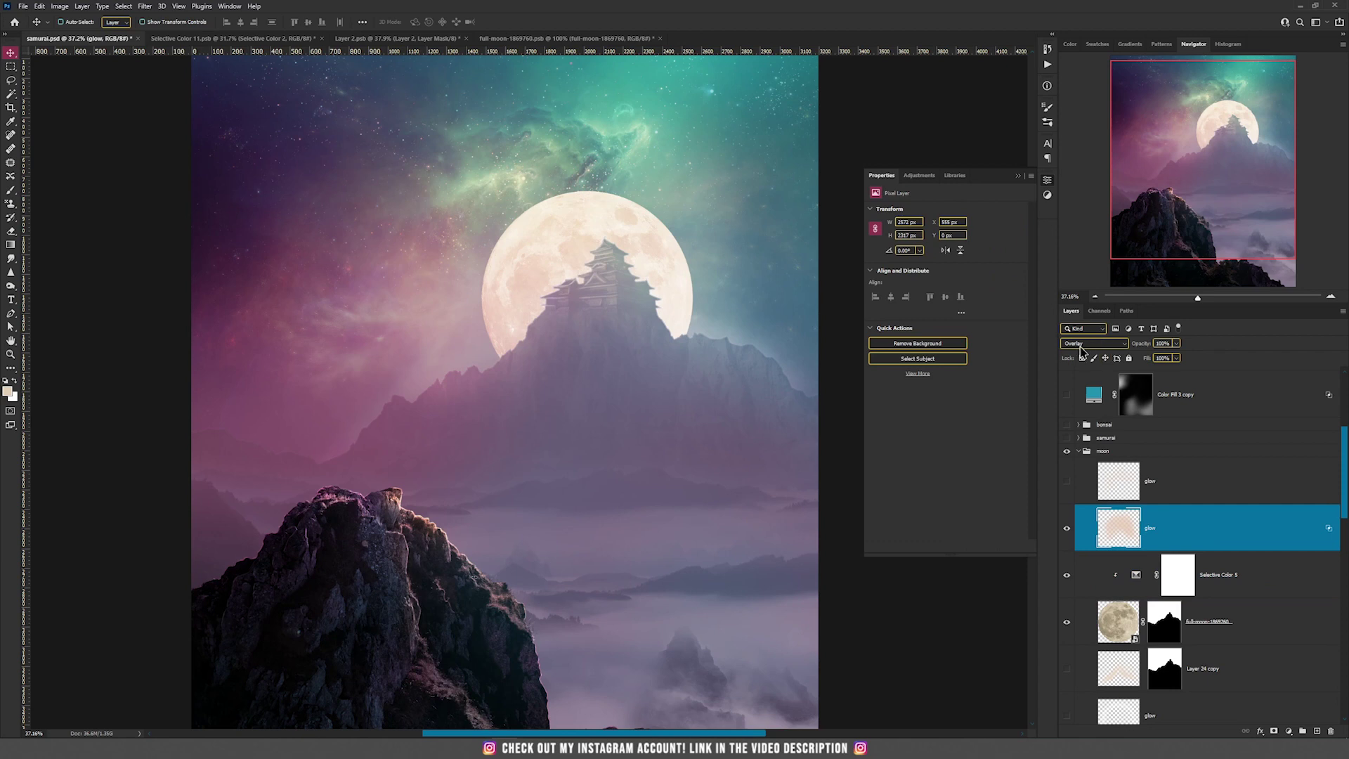
click(1066, 528)
key(ctrl+shift+alt+n)
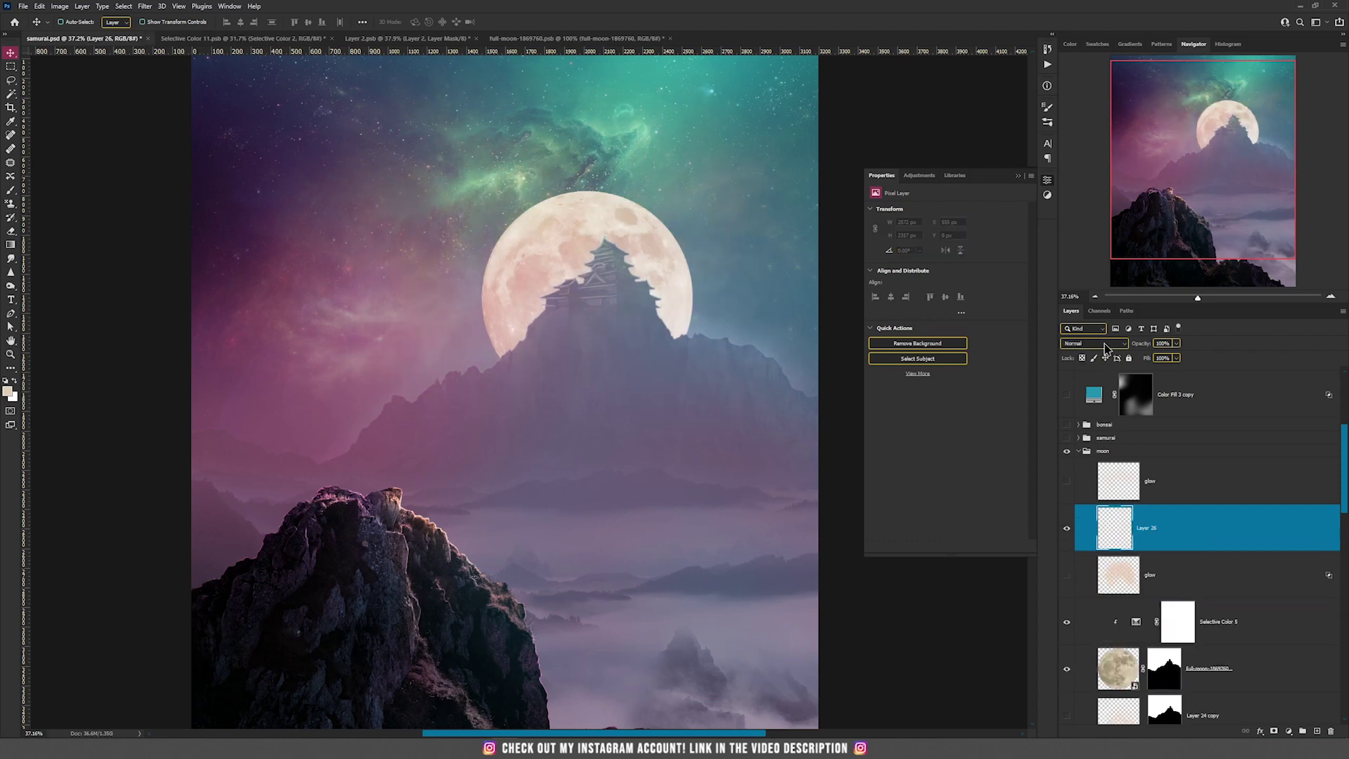
Set the new layer to Overlay and brush a soft glow around the moon with a colour sampled from it
click(1107, 344)
click(1097, 473)
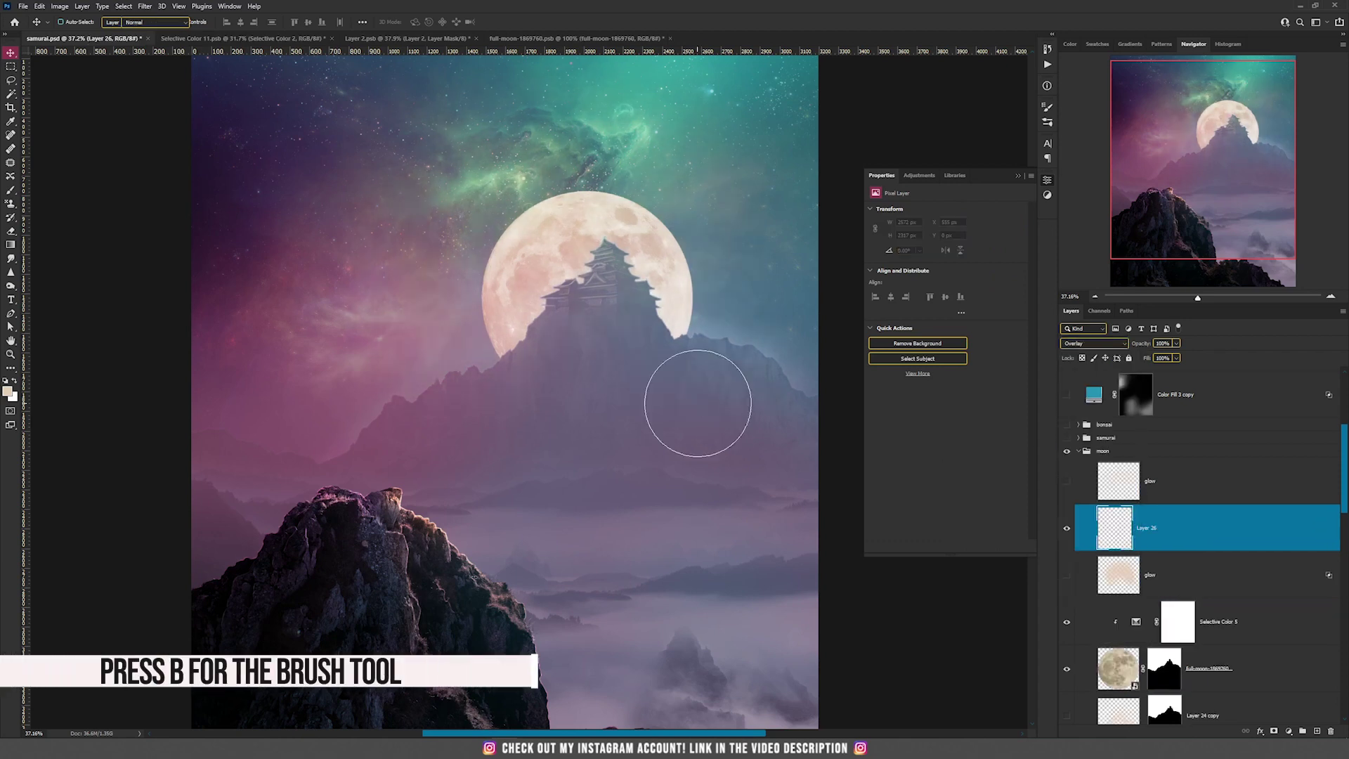
key(b)
alt+click(534, 258)
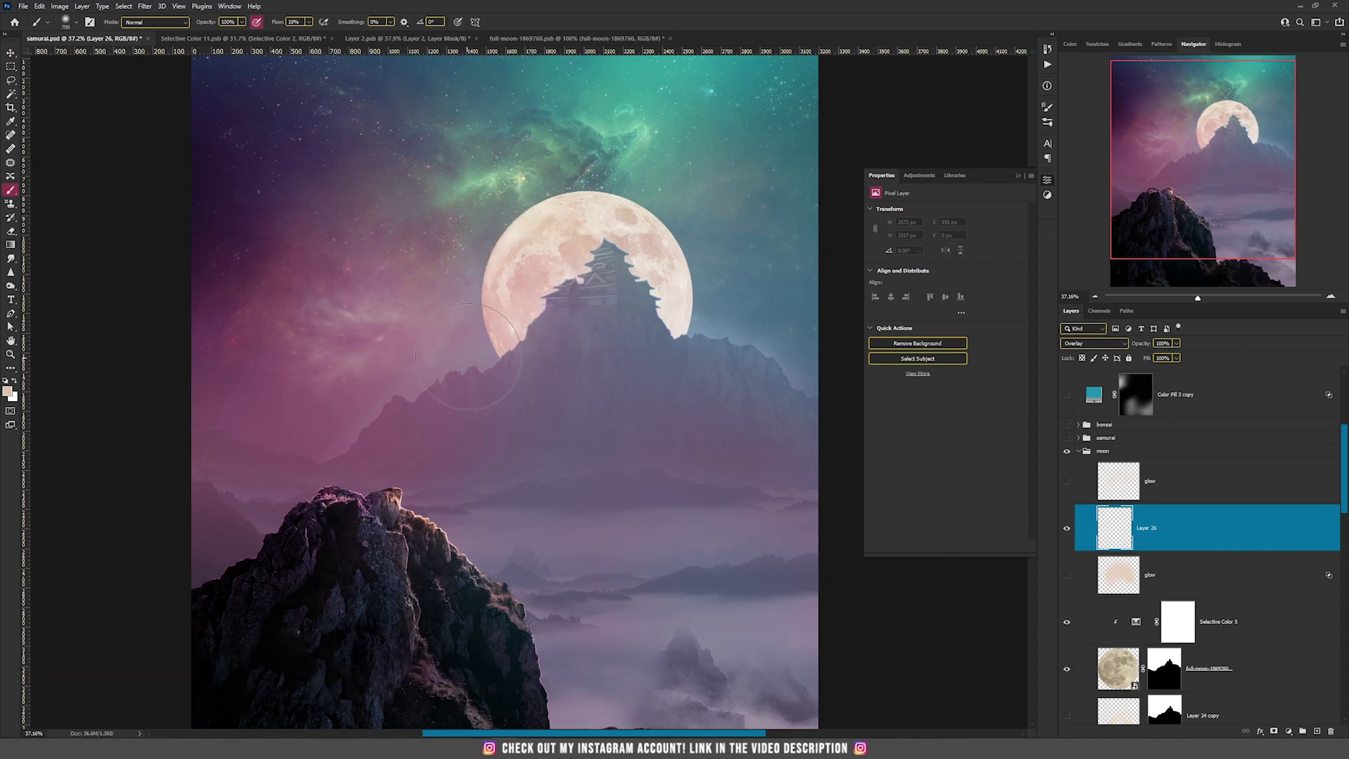
mouse_move(469, 311)
mouse_down()
mouse_move(464, 239)
mouse_move(519, 197)
mouse_move(594, 188)
mouse_move(674, 228)
mouse_move(694, 275)
mouse_move(751, 339)
mouse_move(780, 358)
mouse_up()
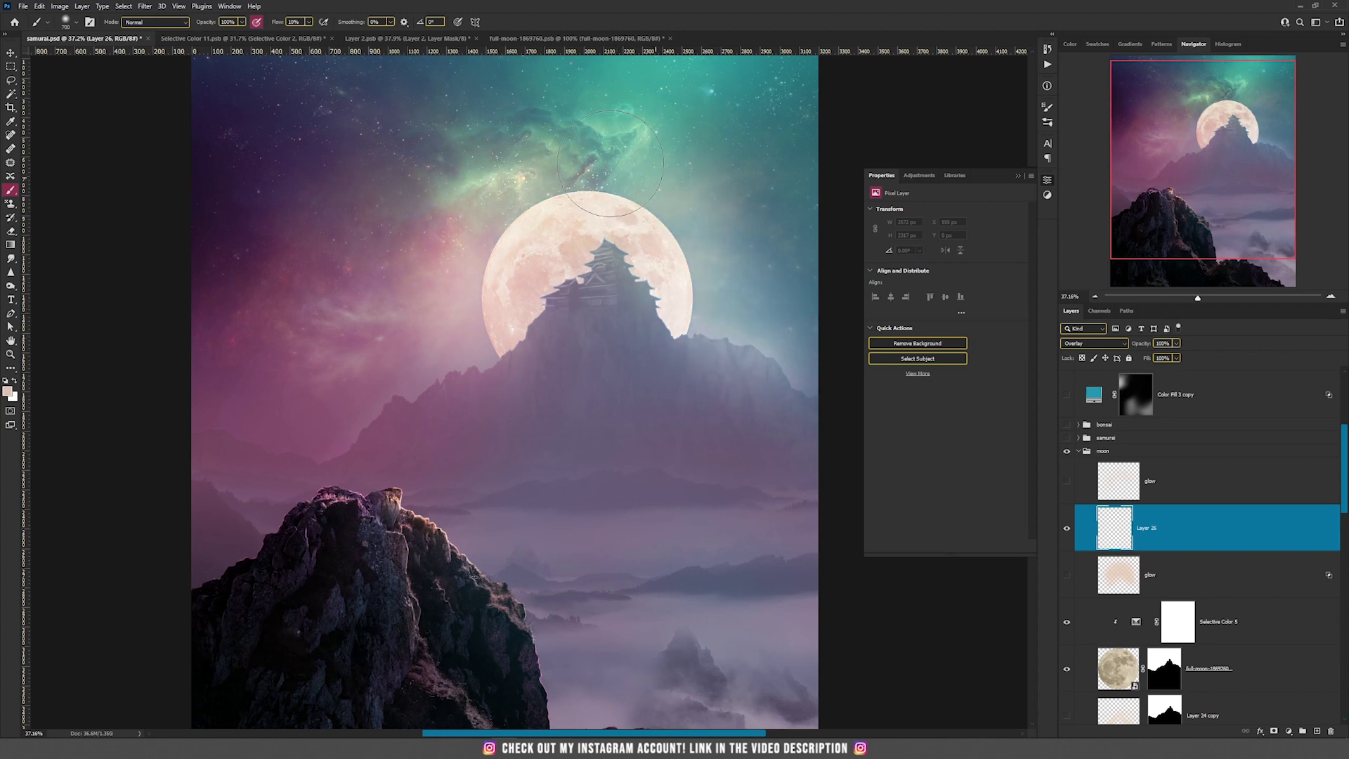
mouse_move(511, 156)
mouse_down()
mouse_move(663, 230)
mouse_move(773, 326)
mouse_up()
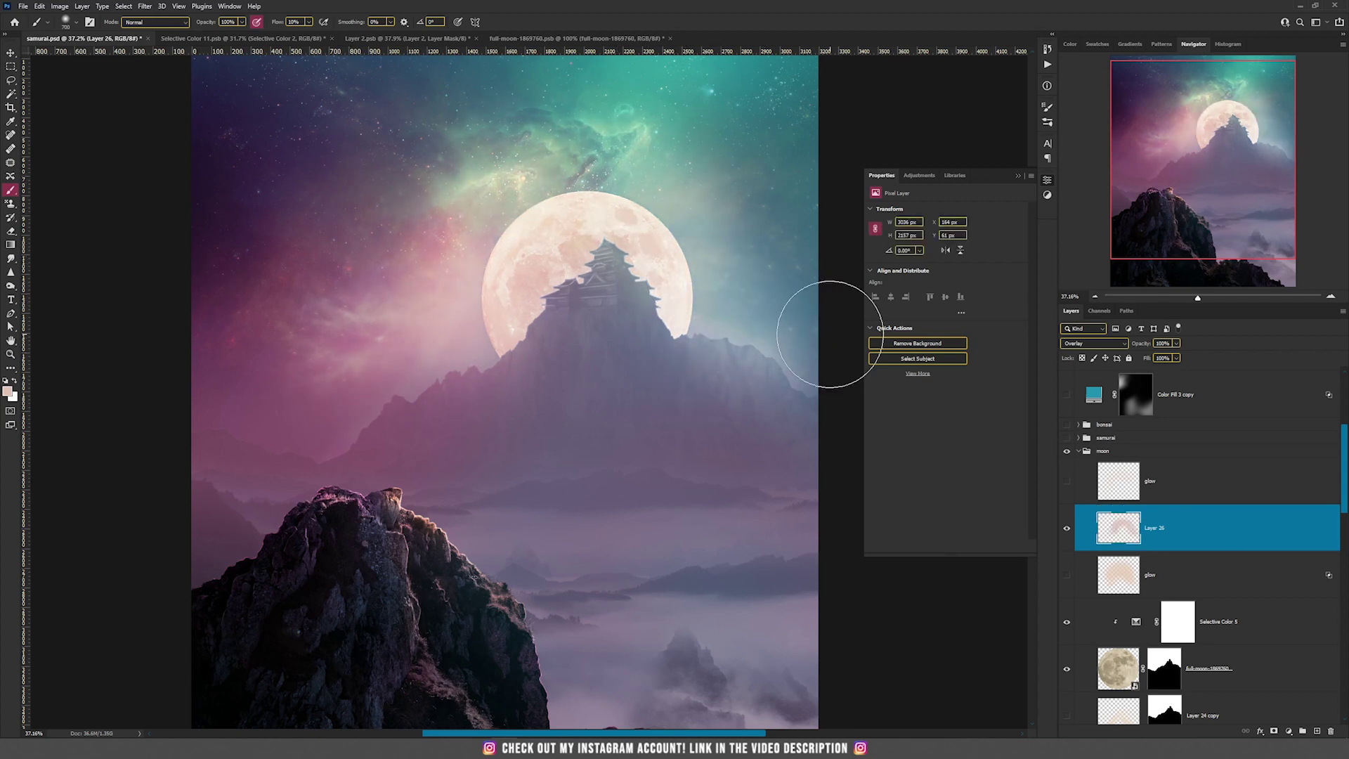
key(v)
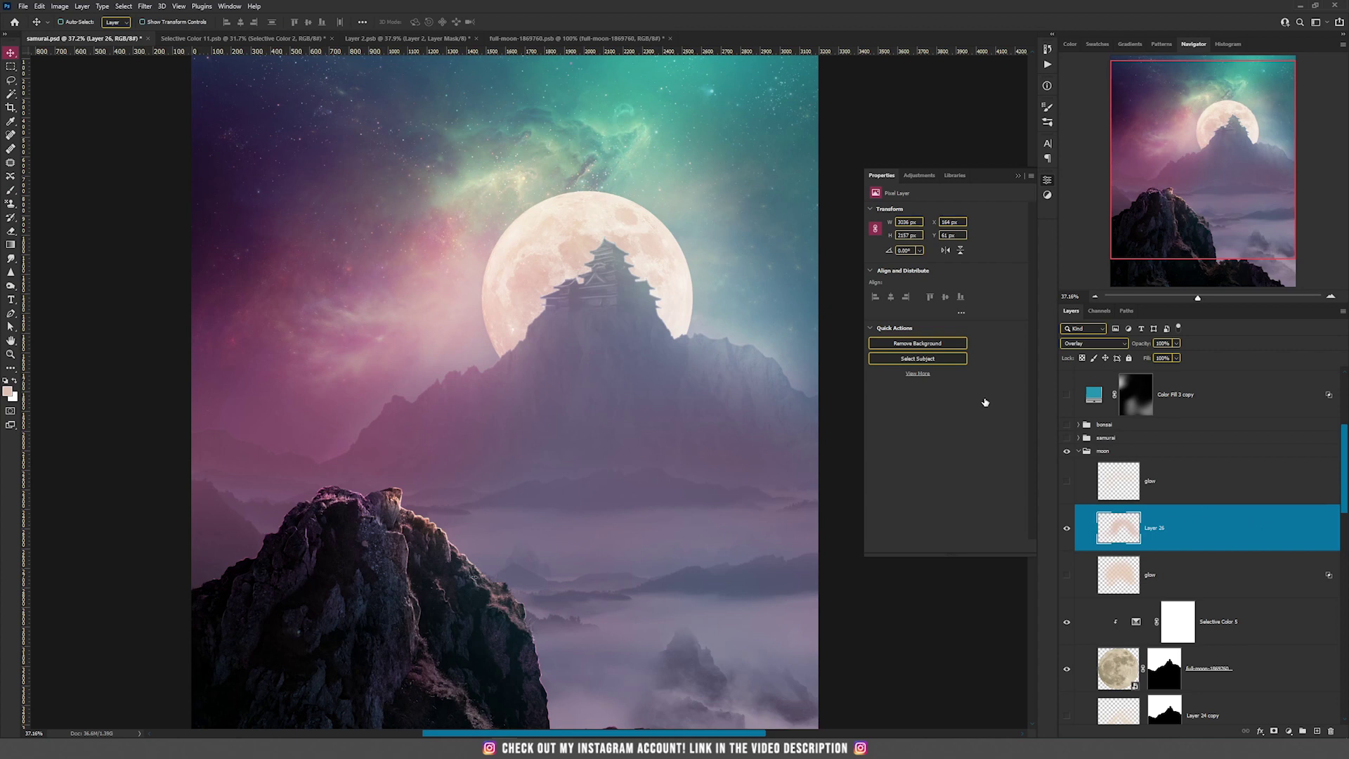
Split the painted layer's Blend If shadow slider for the underlying layer and compare the glow on and off
key(alt+l)
key(y)
key(n)
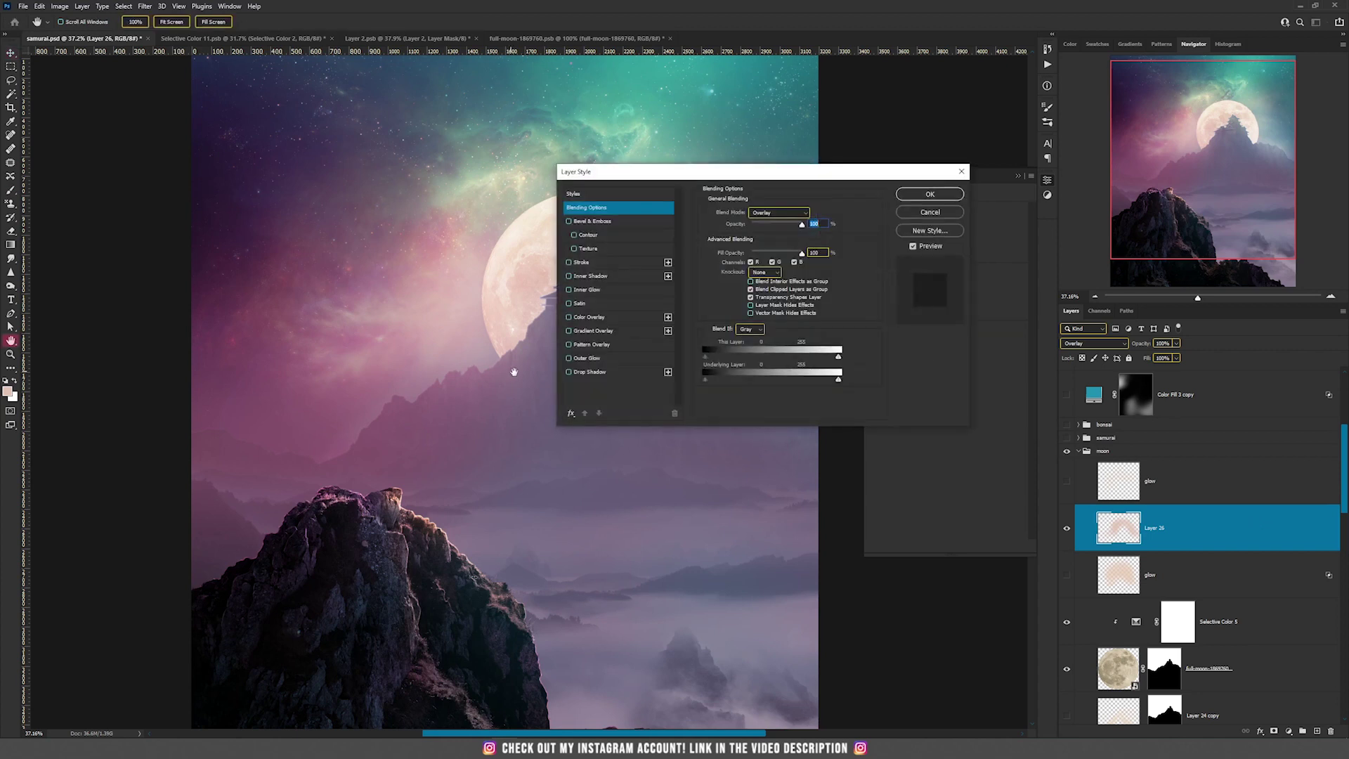
drag(709, 383, 815, 390)
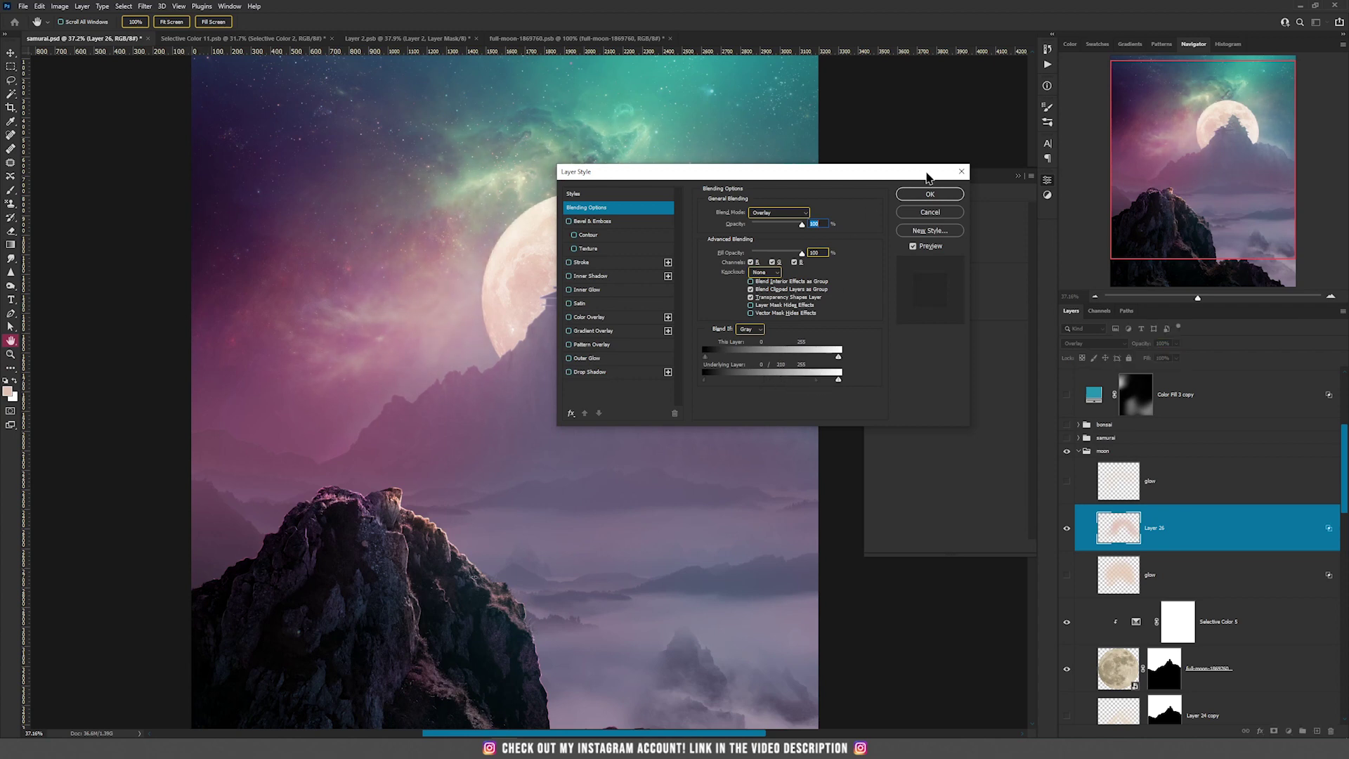
click(929, 194)
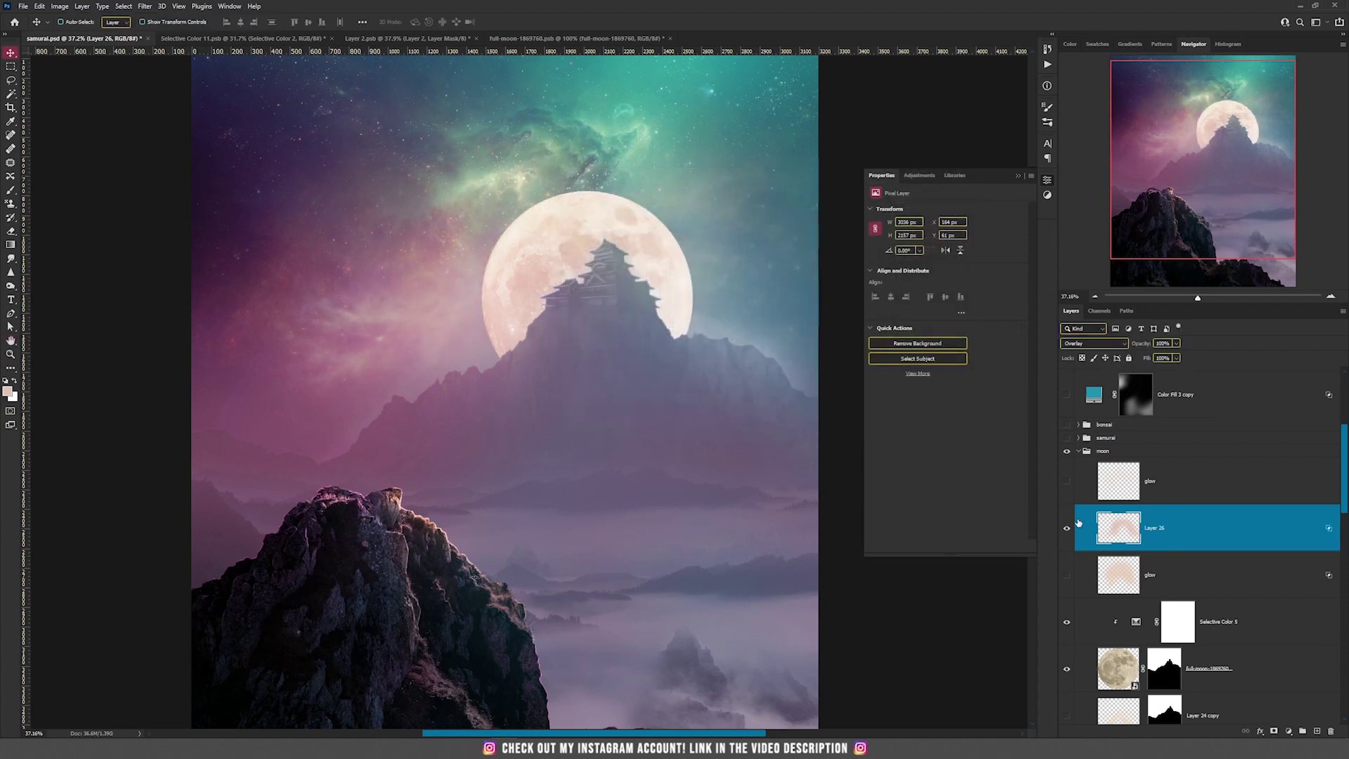
click(1067, 528)
click(1067, 527)
Delete the painted layer and show the two existing glow layers above the moon
click(1333, 731)
click(1065, 528)
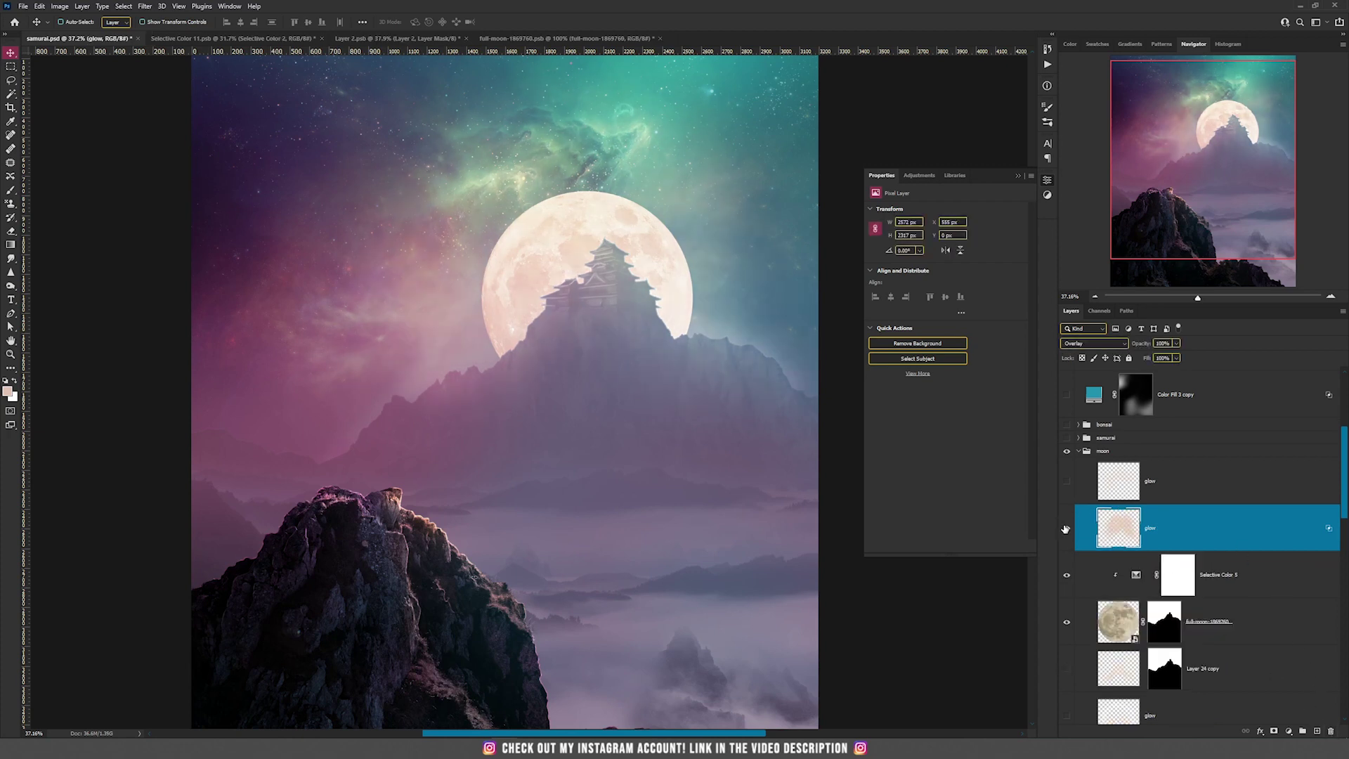
click(1117, 490)
click(1067, 481)
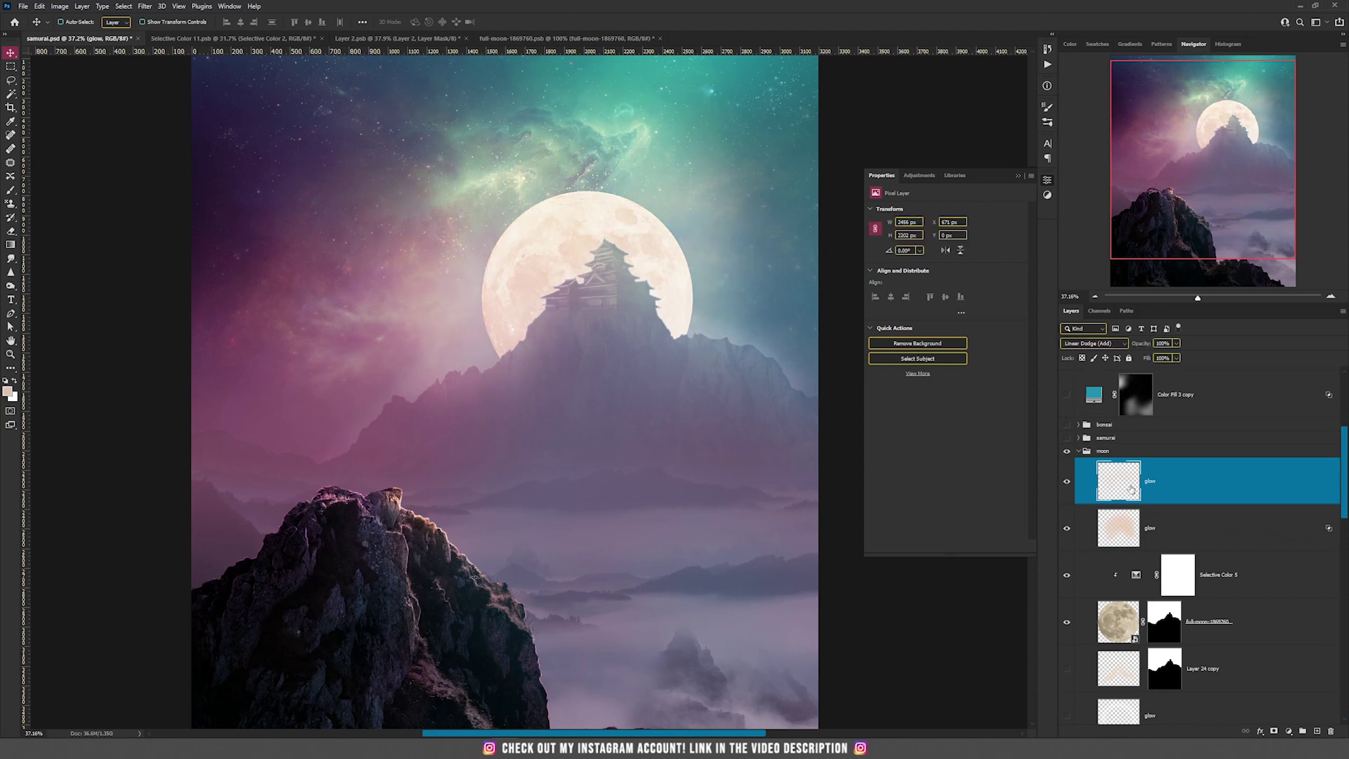
Check the blend mode of the uppermost glow layer in the moon group
click(1086, 346)
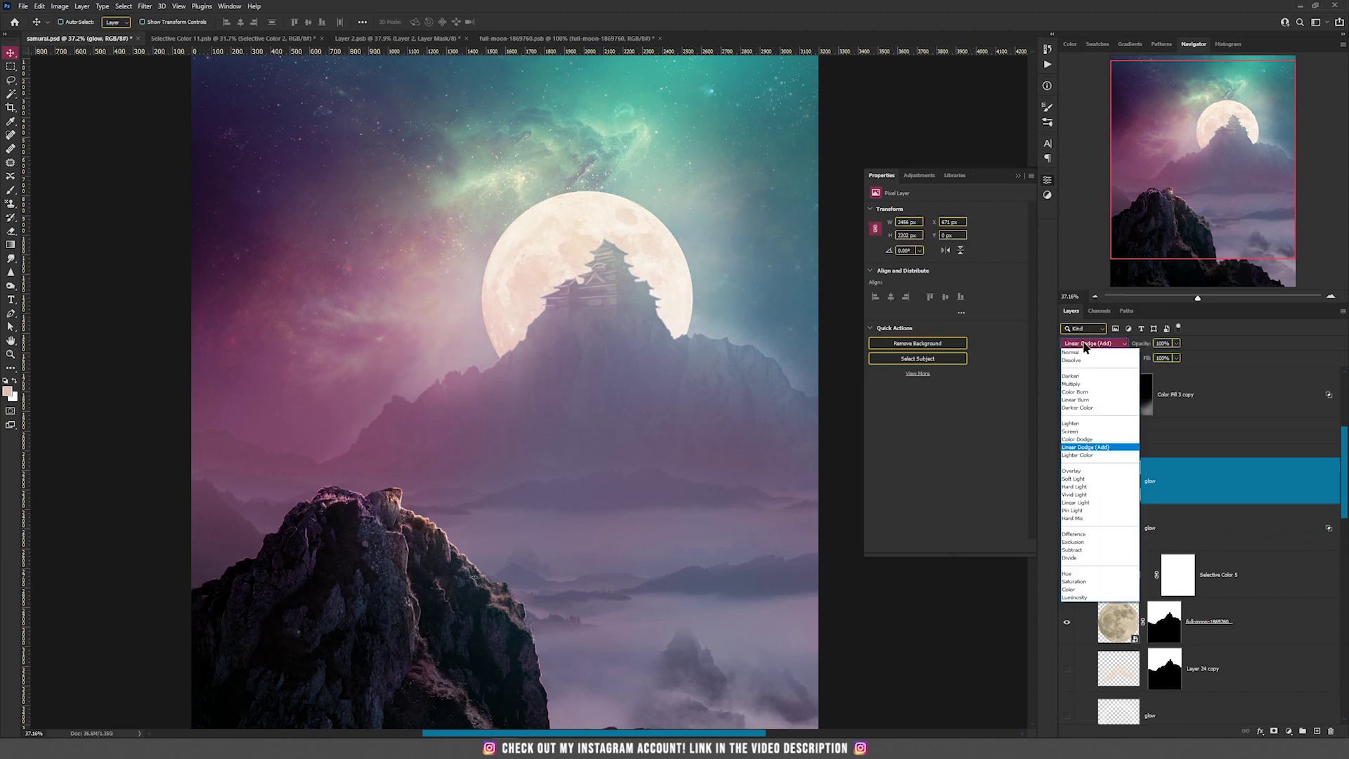
click(1085, 345)
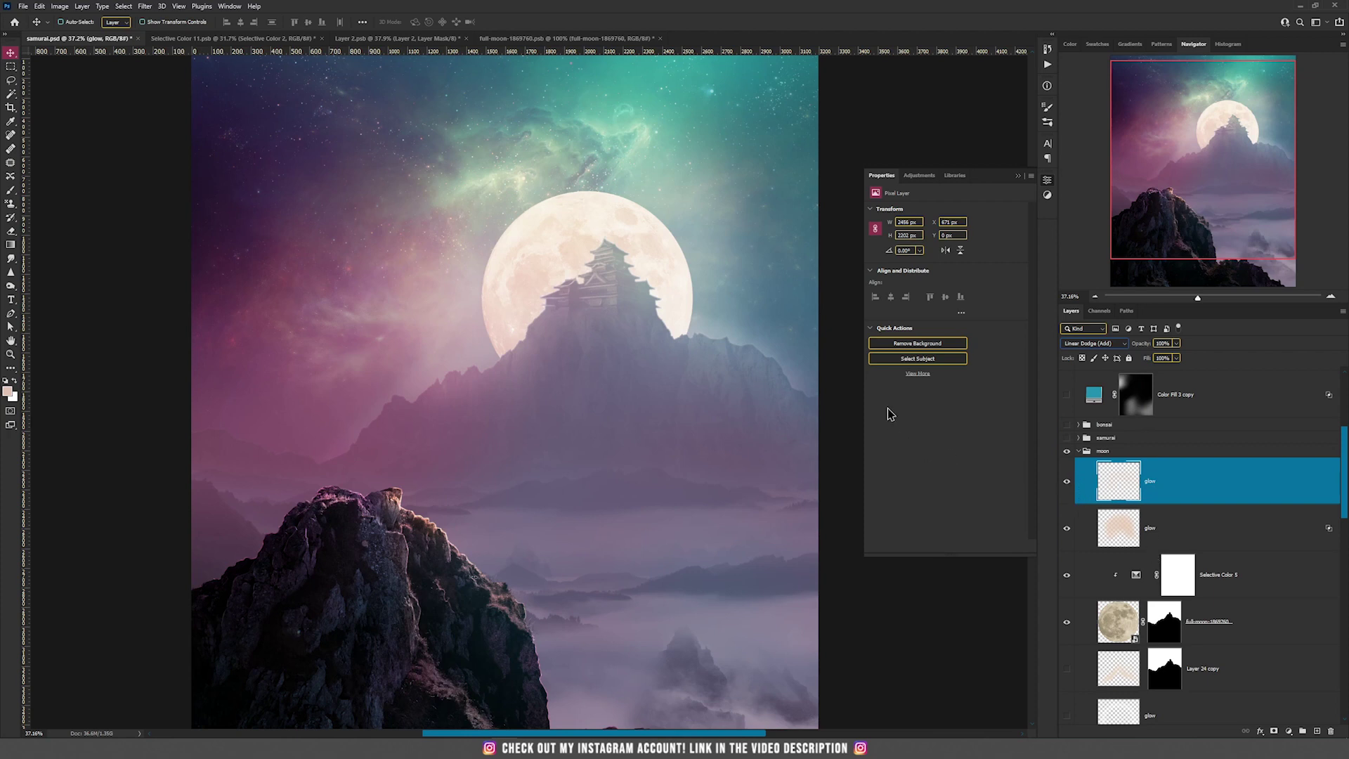
drag(798, 325, 731, 280)
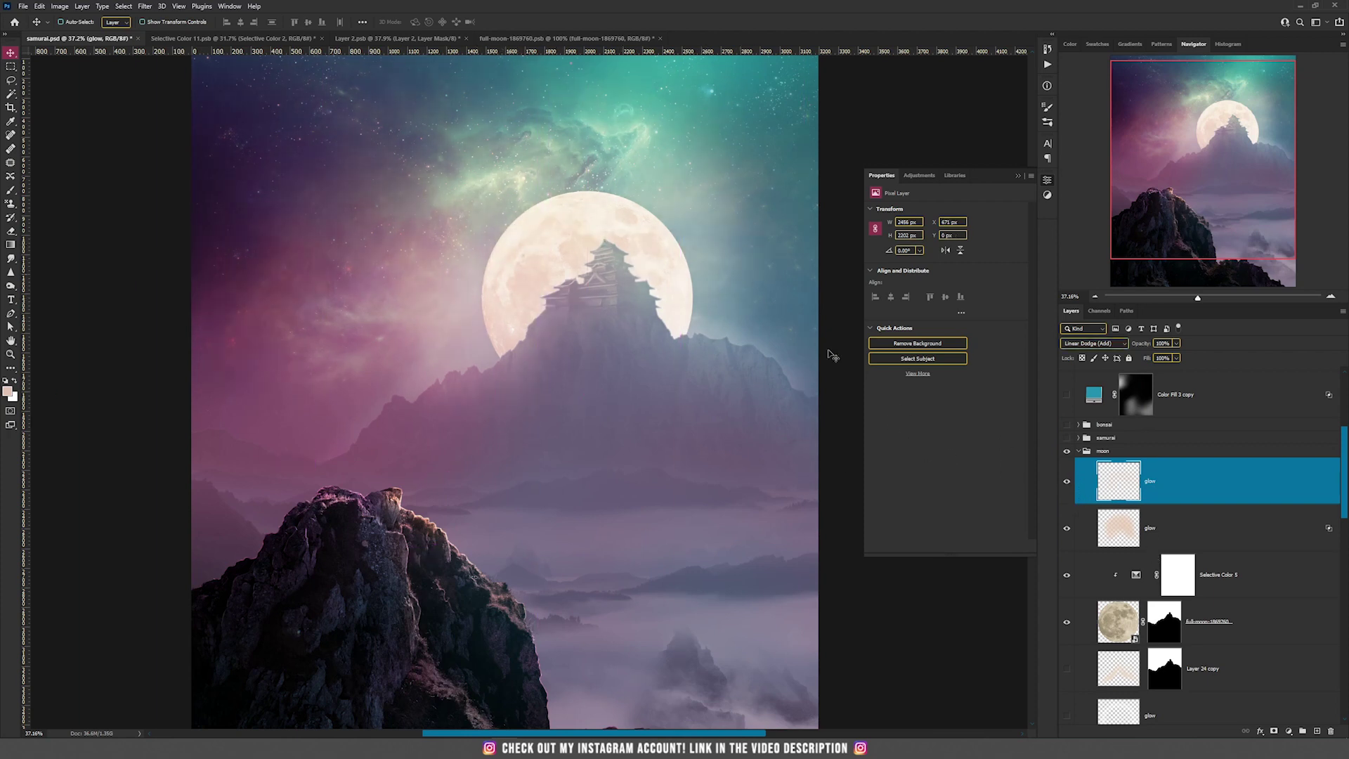
click(1109, 344)
click(1094, 345)
Show Layer 24 copy beneath the moon and compare the moon's edge along the mountain with it on and off
scroll(1229, 512, down, 4)
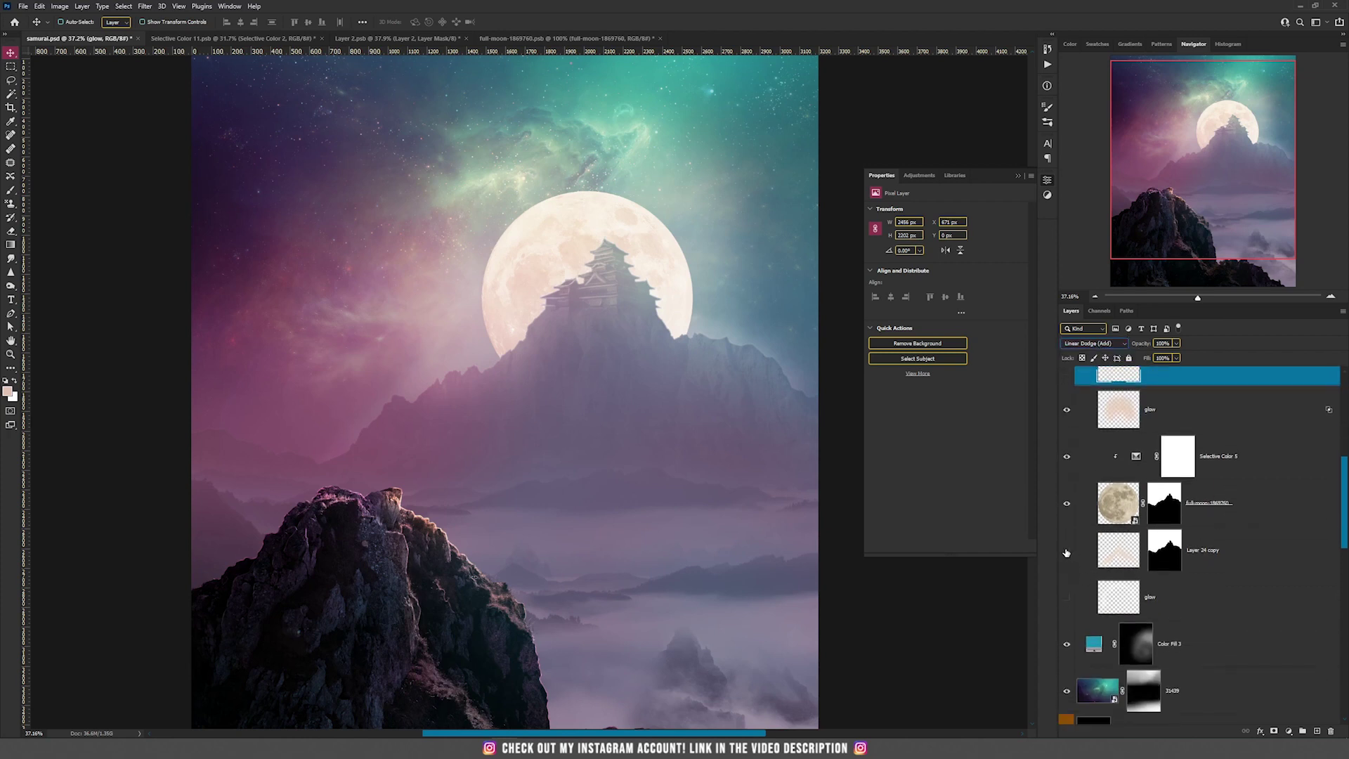
click(1121, 555)
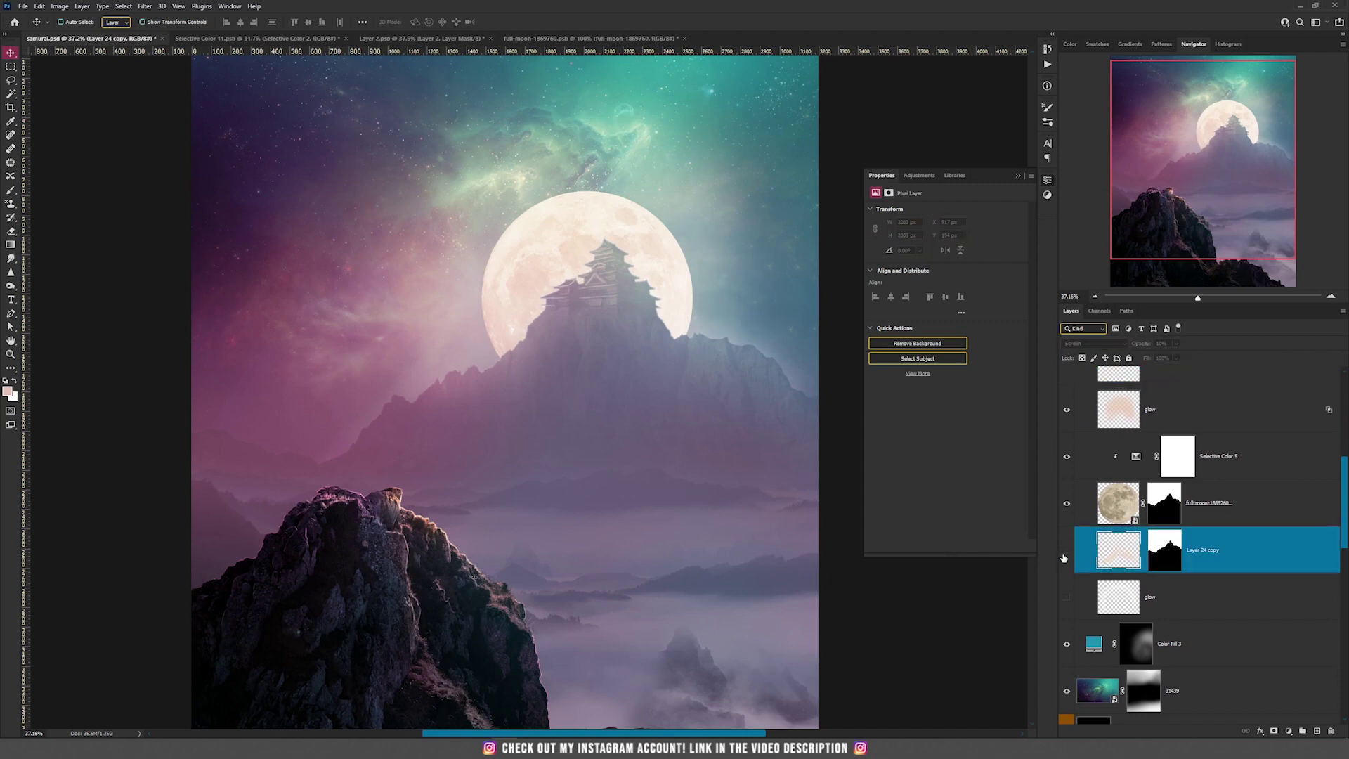
scroll(529, 370, up, 3)
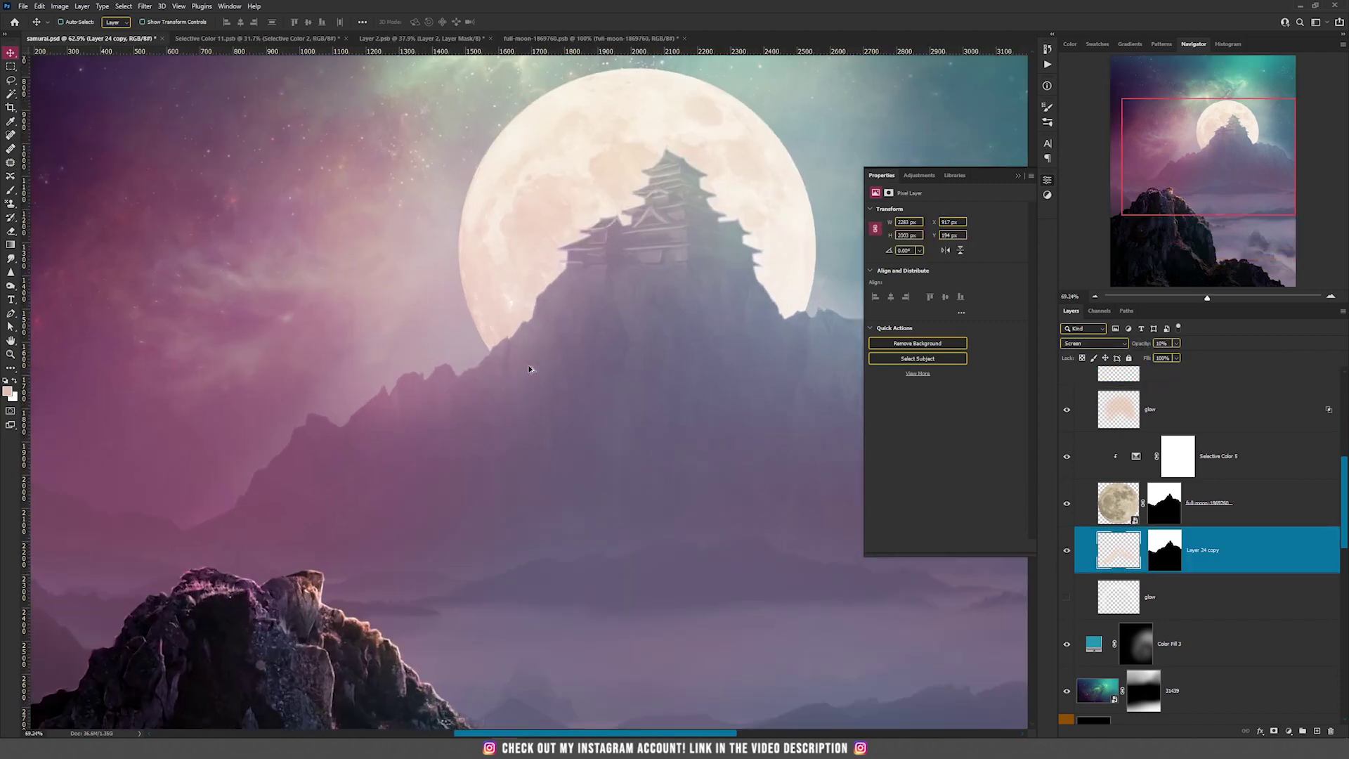
scroll(528, 369, up, 5)
click(1069, 559)
click(1067, 554)
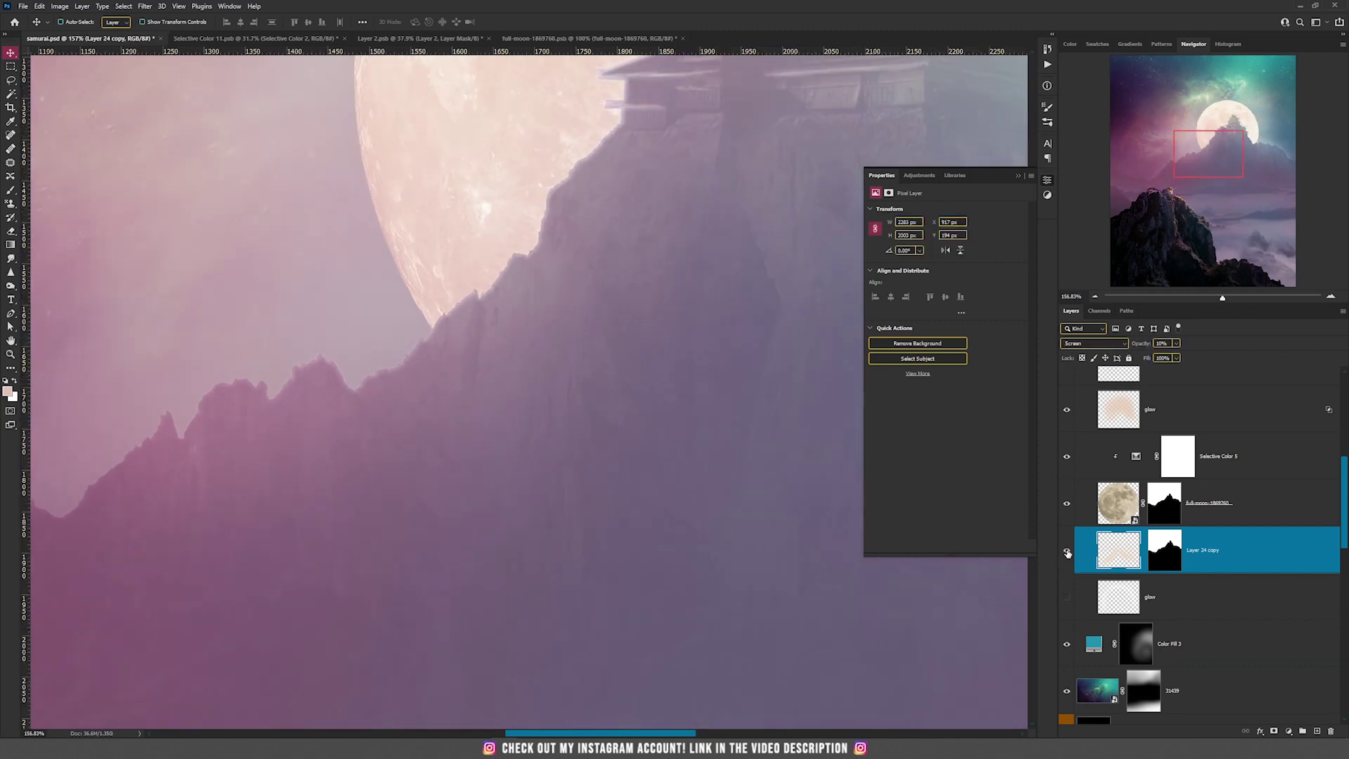
scroll(401, 396, down, 6)
click(1067, 552)
click(1067, 553)
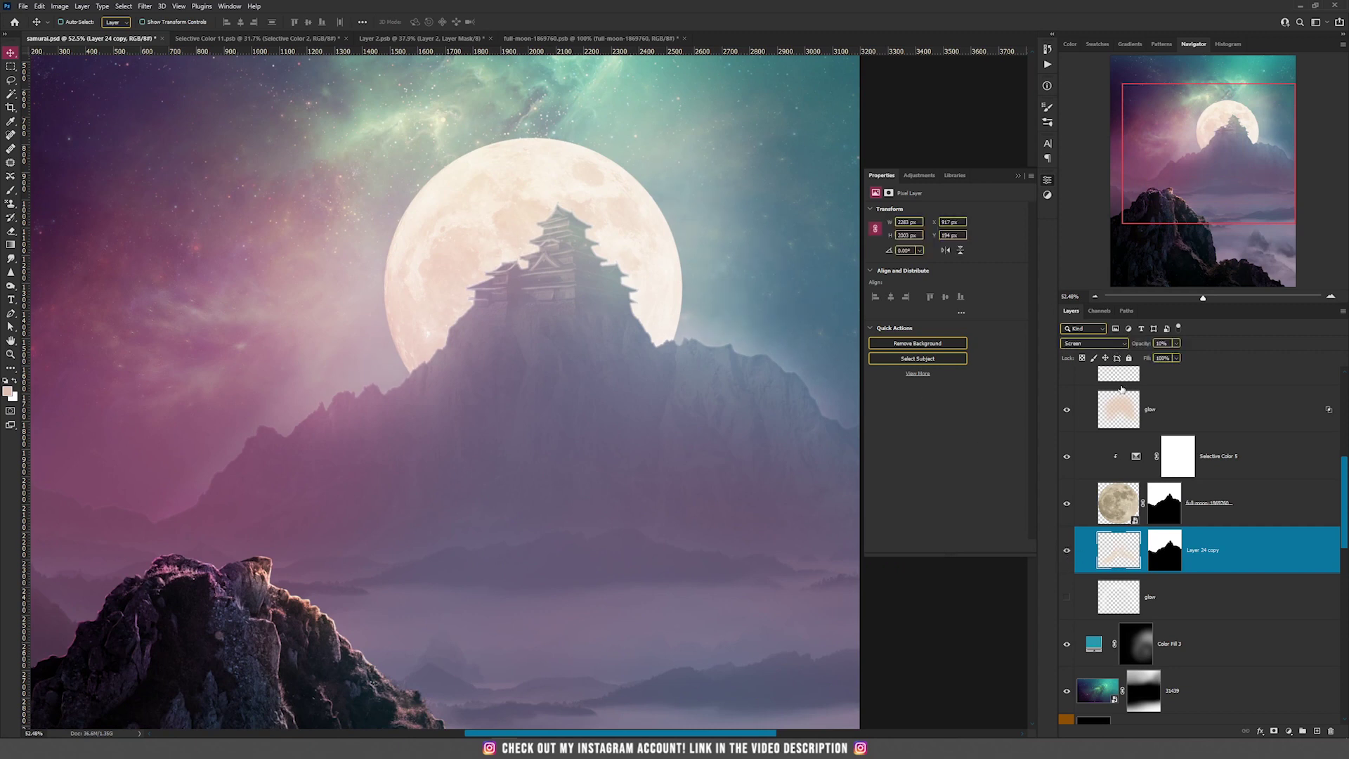
Inspect the mask and blend mode of Layer 24 copy
click(1177, 545)
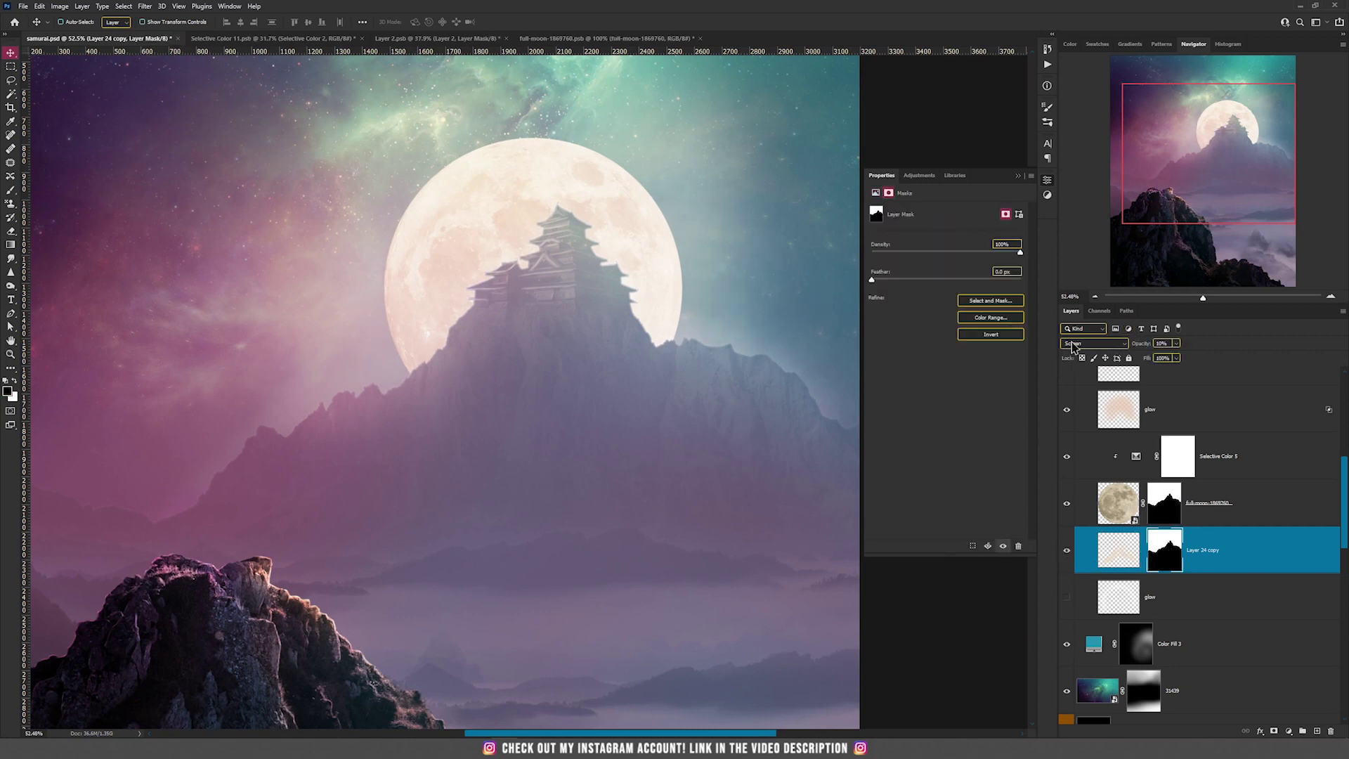
click(1073, 344)
click(1073, 344)
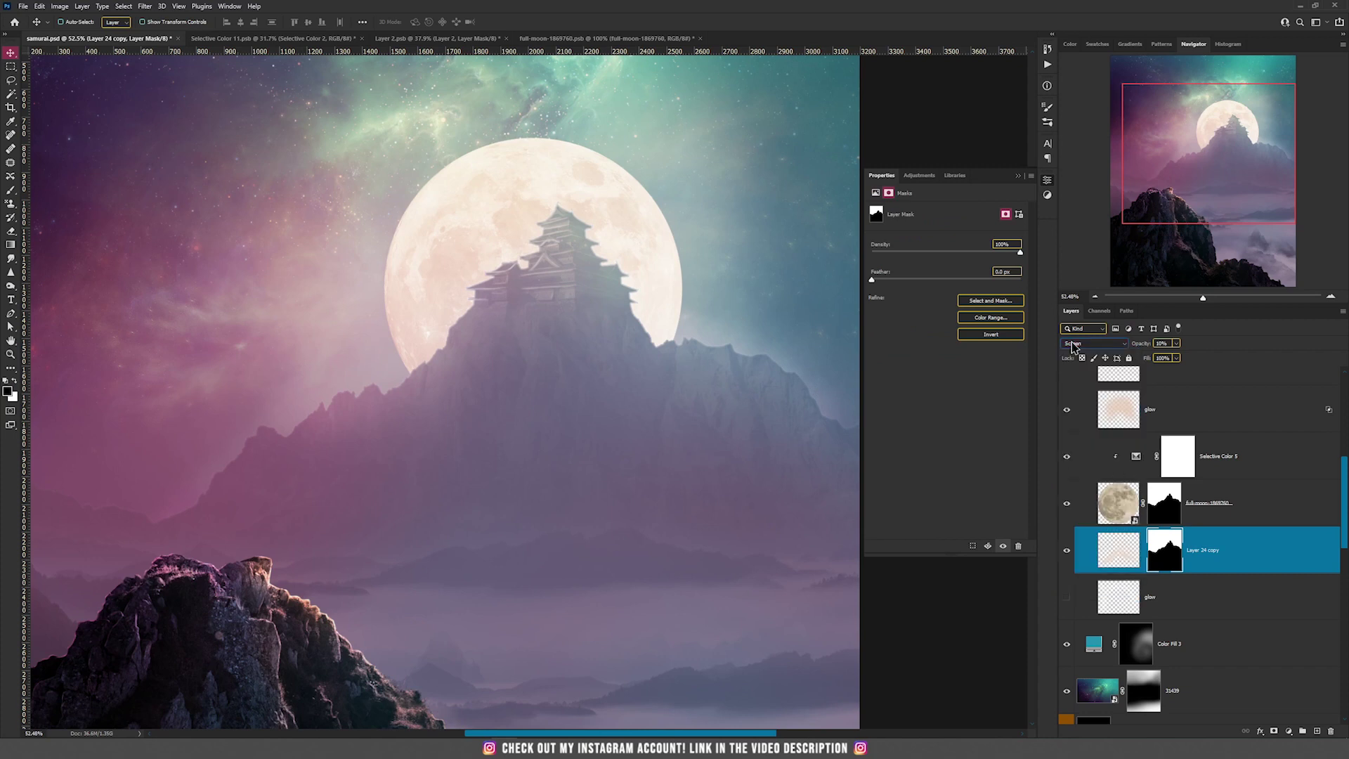
Show the Overlay glow layer beneath Layer 24 copy and view the whole composition
click(1067, 597)
click(1120, 604)
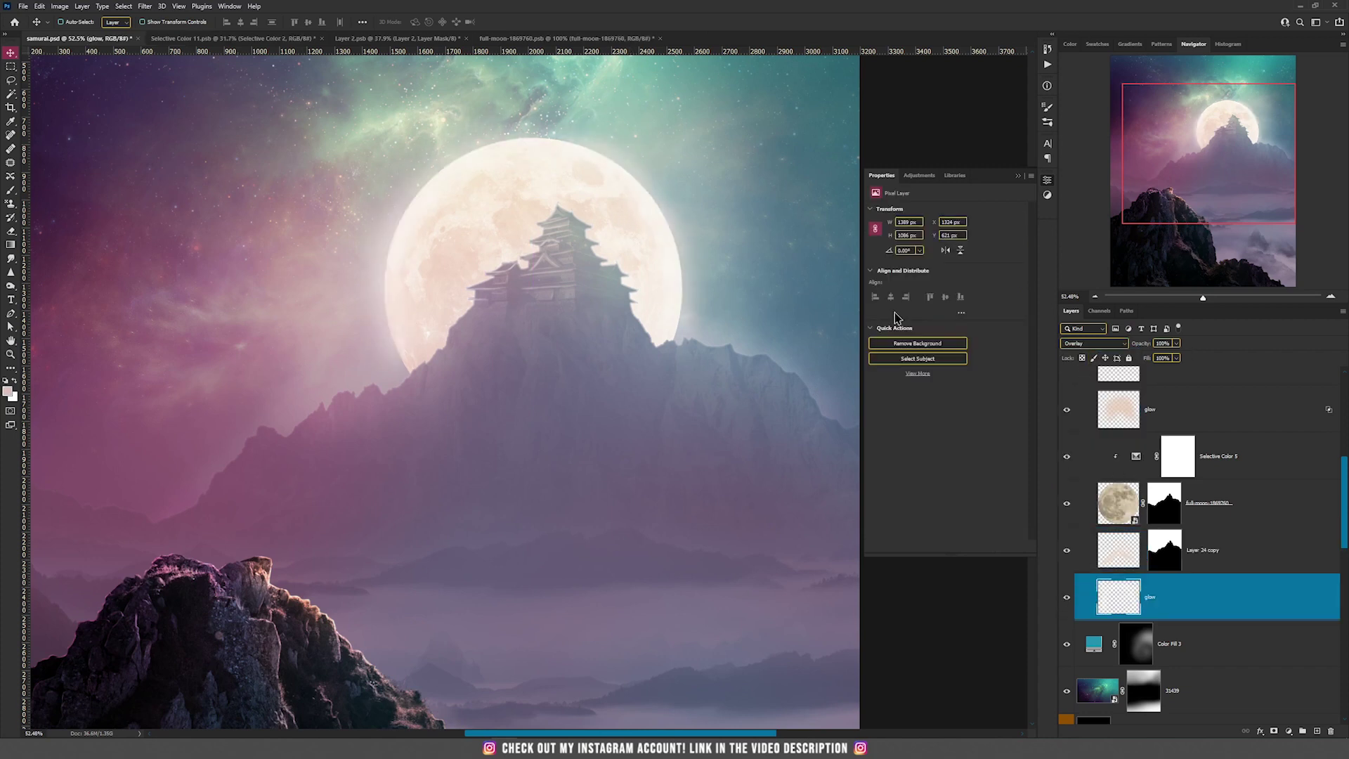
scroll(718, 277, down, 2)
scroll(718, 279, down, 1)
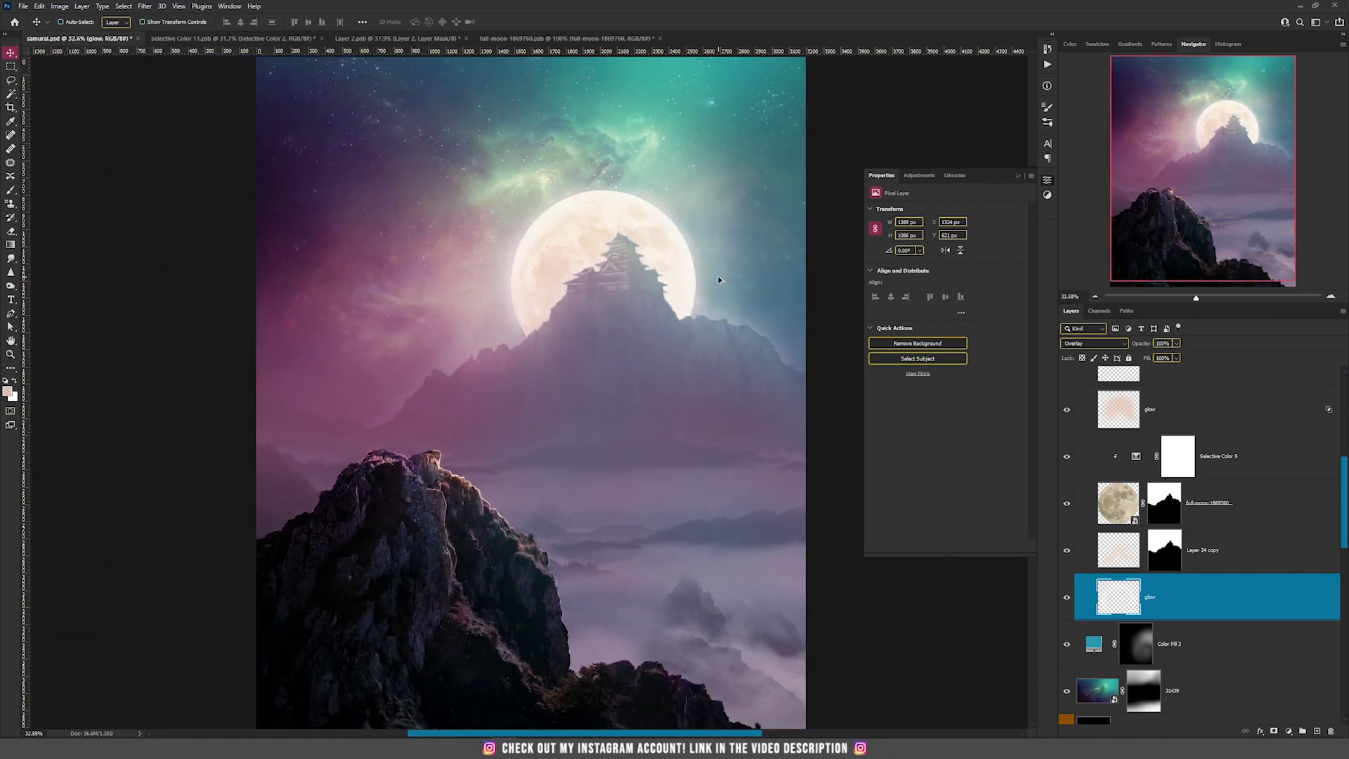
drag(685, 262, 675, 350)
drag(500, 419, 608, 307)
key(ctrl+z)
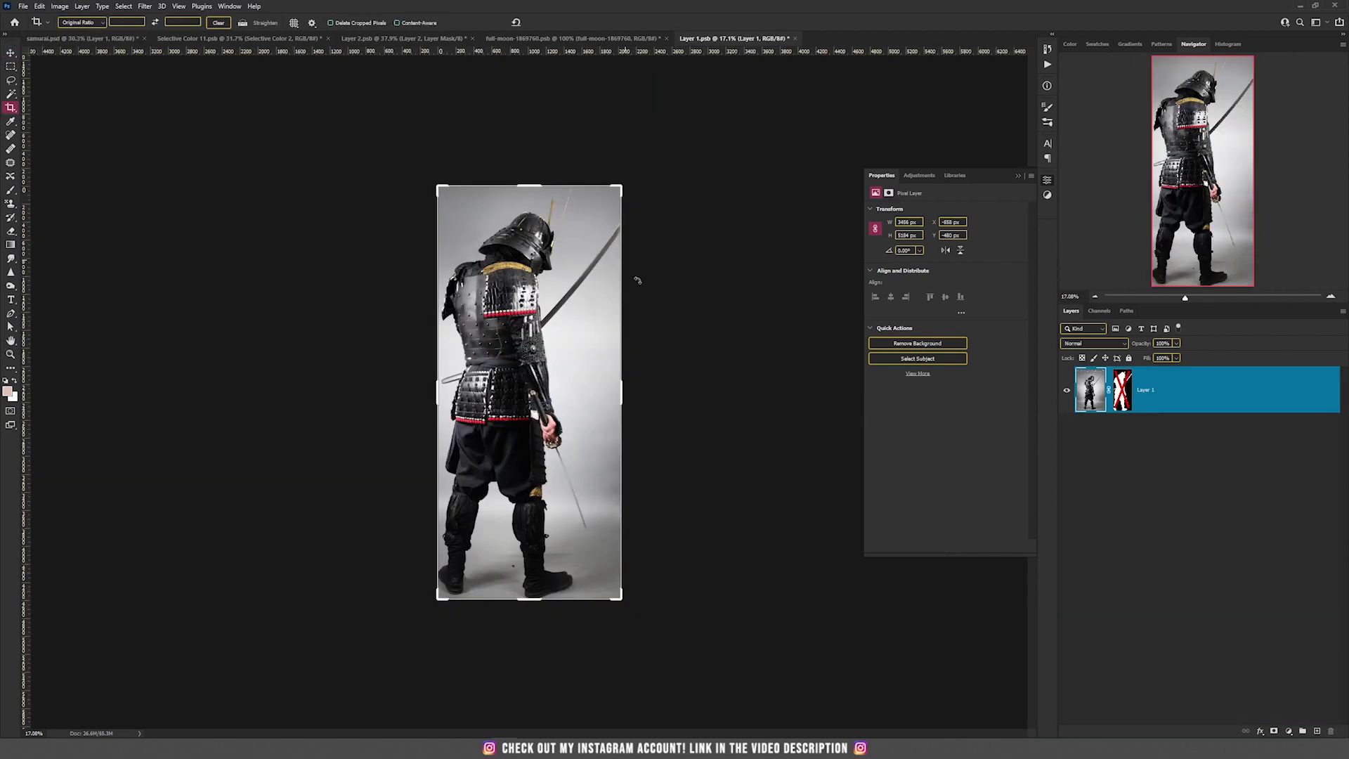
Try extending the samurai photo's crop to reveal the full picture, cancel it, and re-enable Layer 1's mask
drag(533, 188, 545, 133)
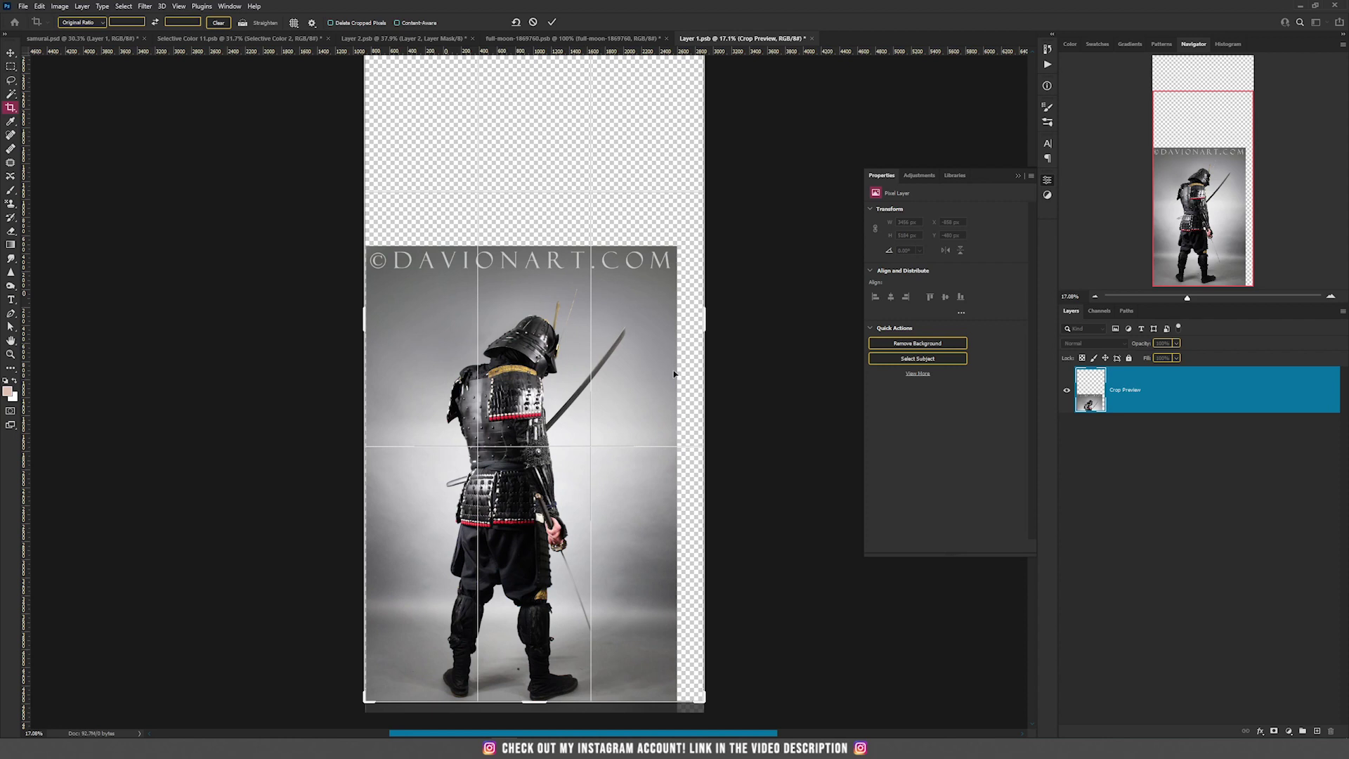
key(Escape)
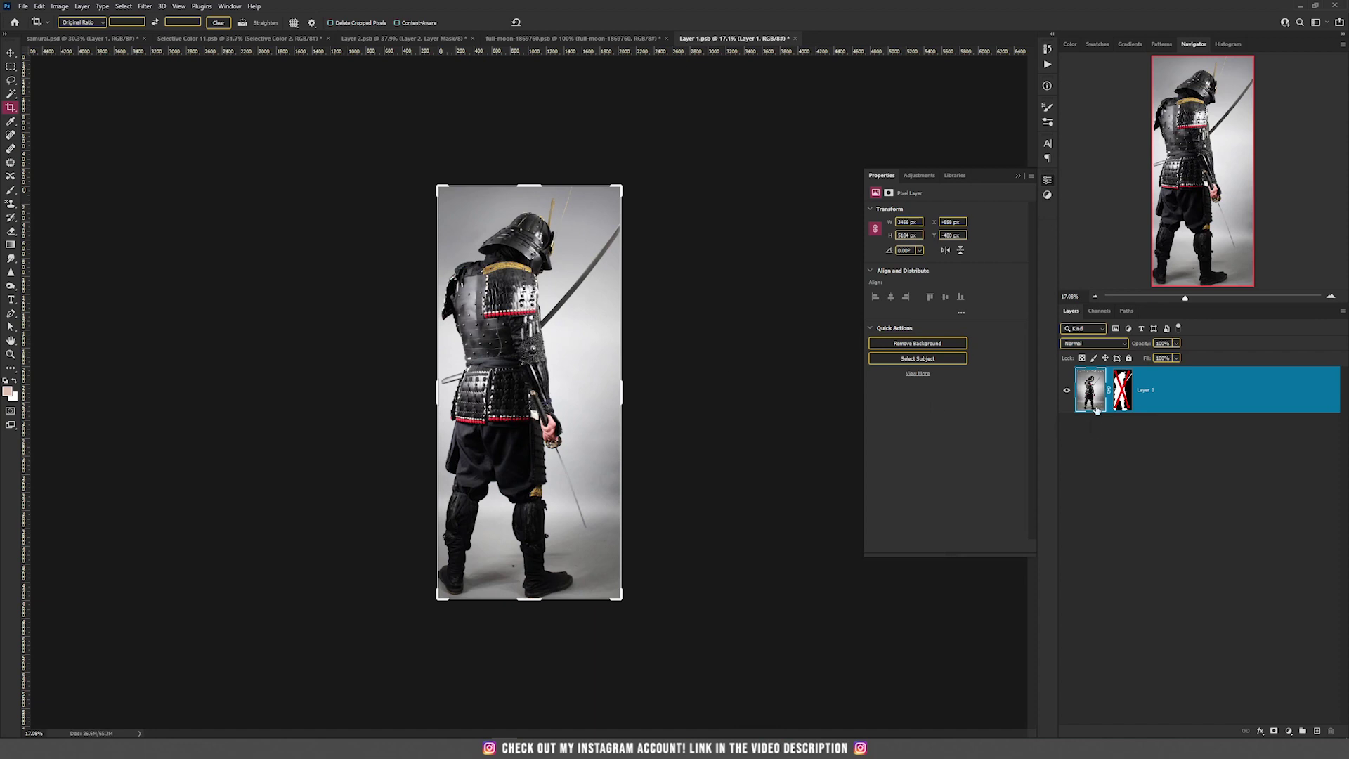
shift+click(1124, 391)
key(v)
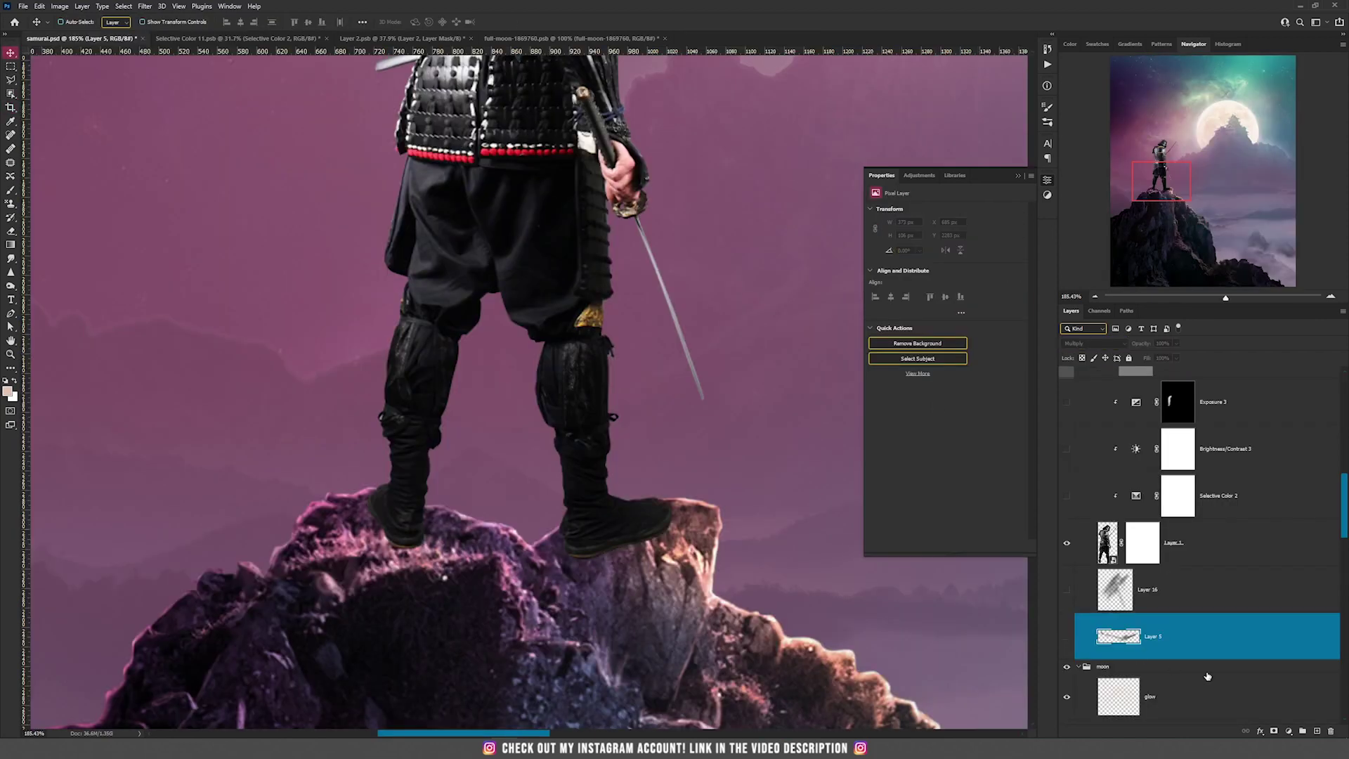
Add an empty layer above Layer 5, beneath the samurai, and set it to Multiply
click(1318, 732)
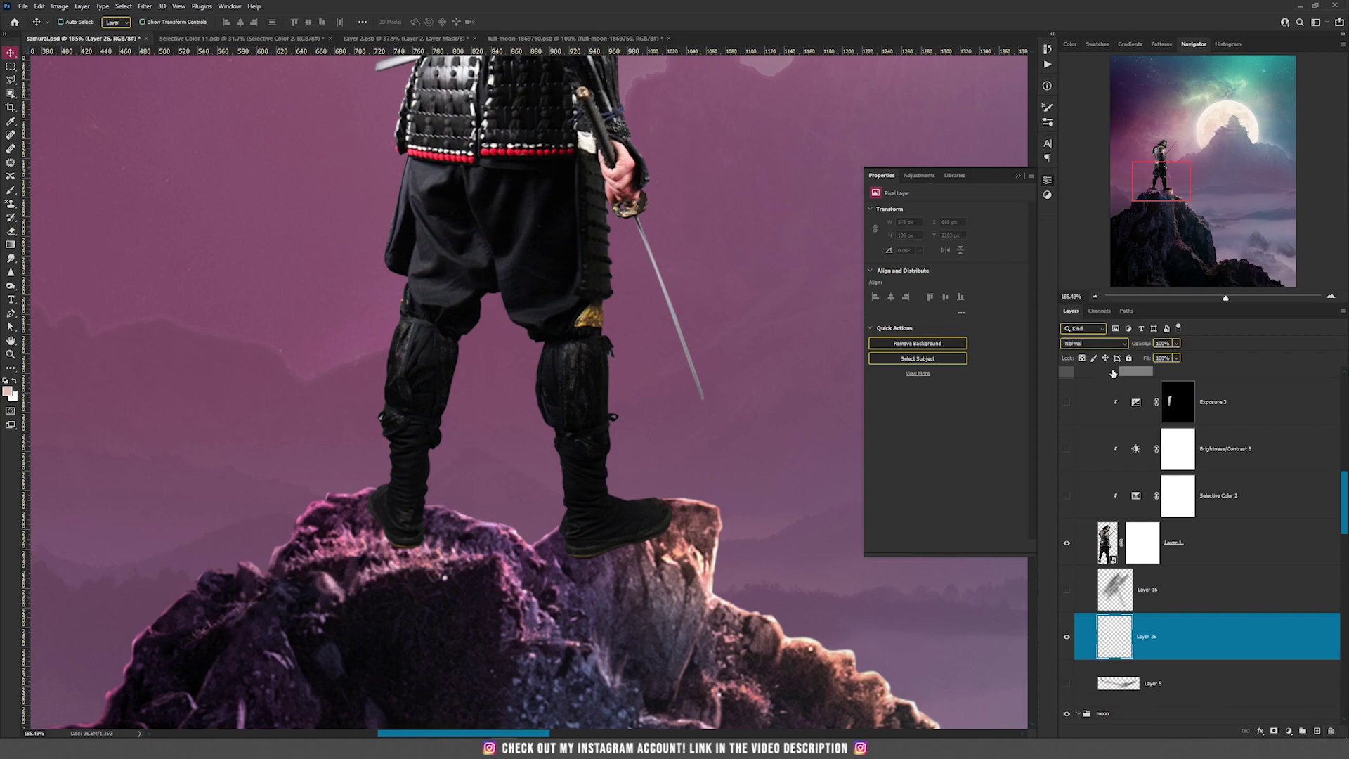
click(1096, 345)
click(1092, 388)
Paint contact shadows beneath the samurai's feet with a smaller brush in a dark colour sampled from the rock
key(b)
key(bracketleft)
key(bracketleft)
key(bracketleft)
key(bracketleft)
key(bracketleft)
key(bracketleft)
key(bracketleft)
key(bracketleft)
key(bracketleft)
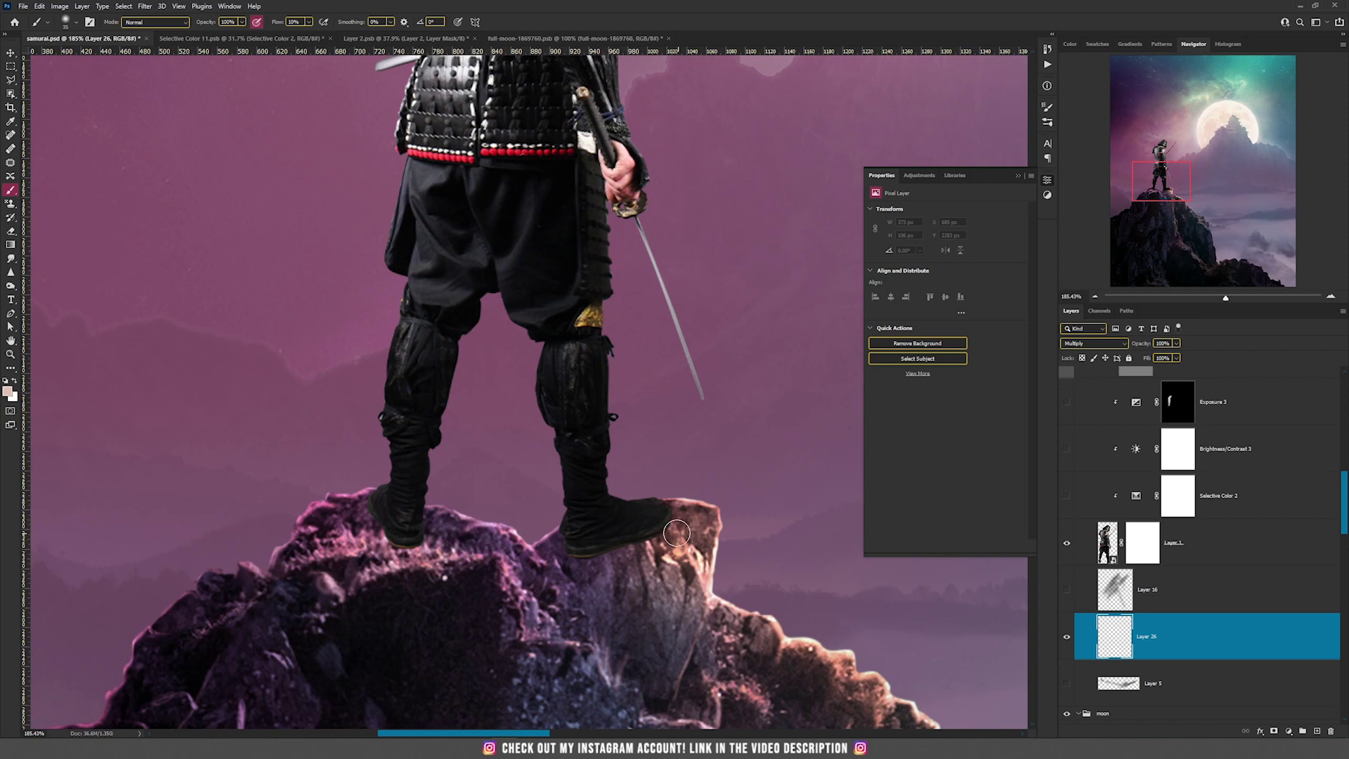
alt+click(329, 525)
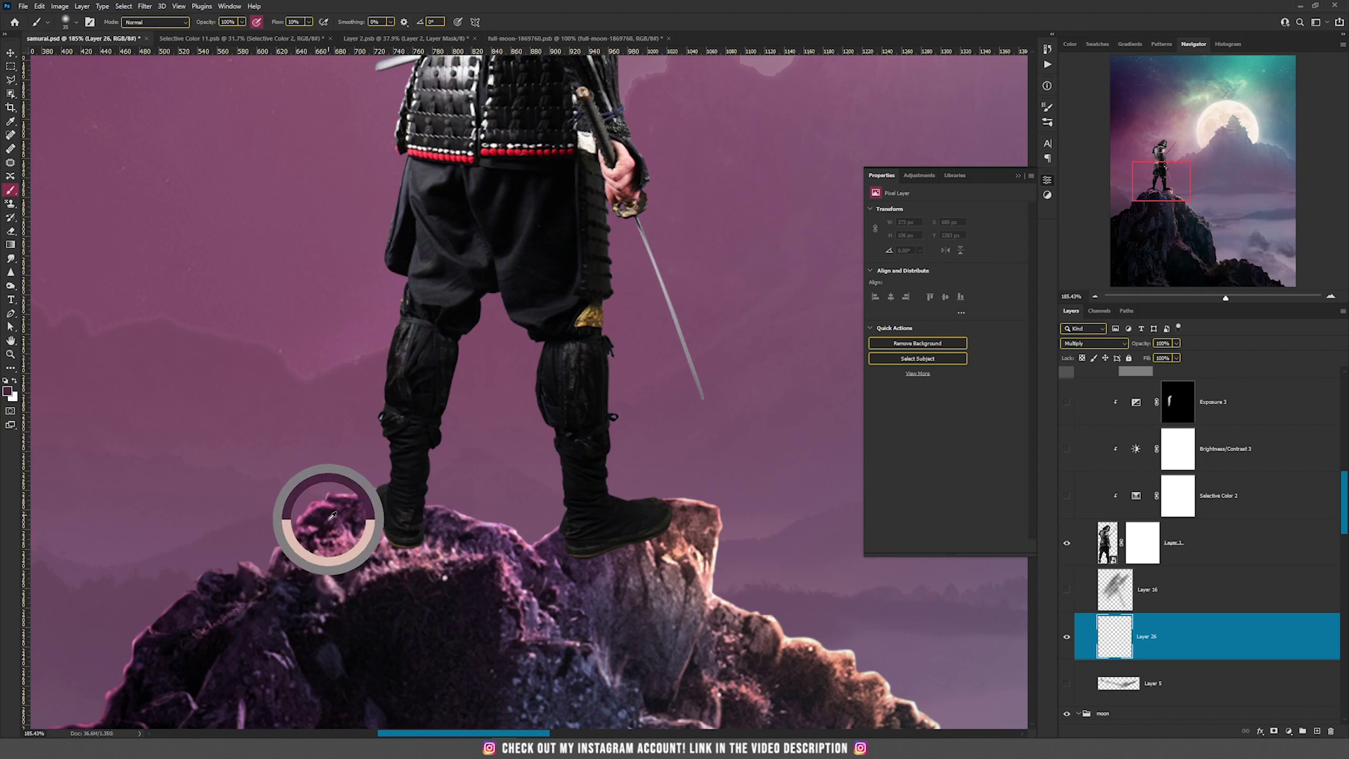
alt+click(344, 566)
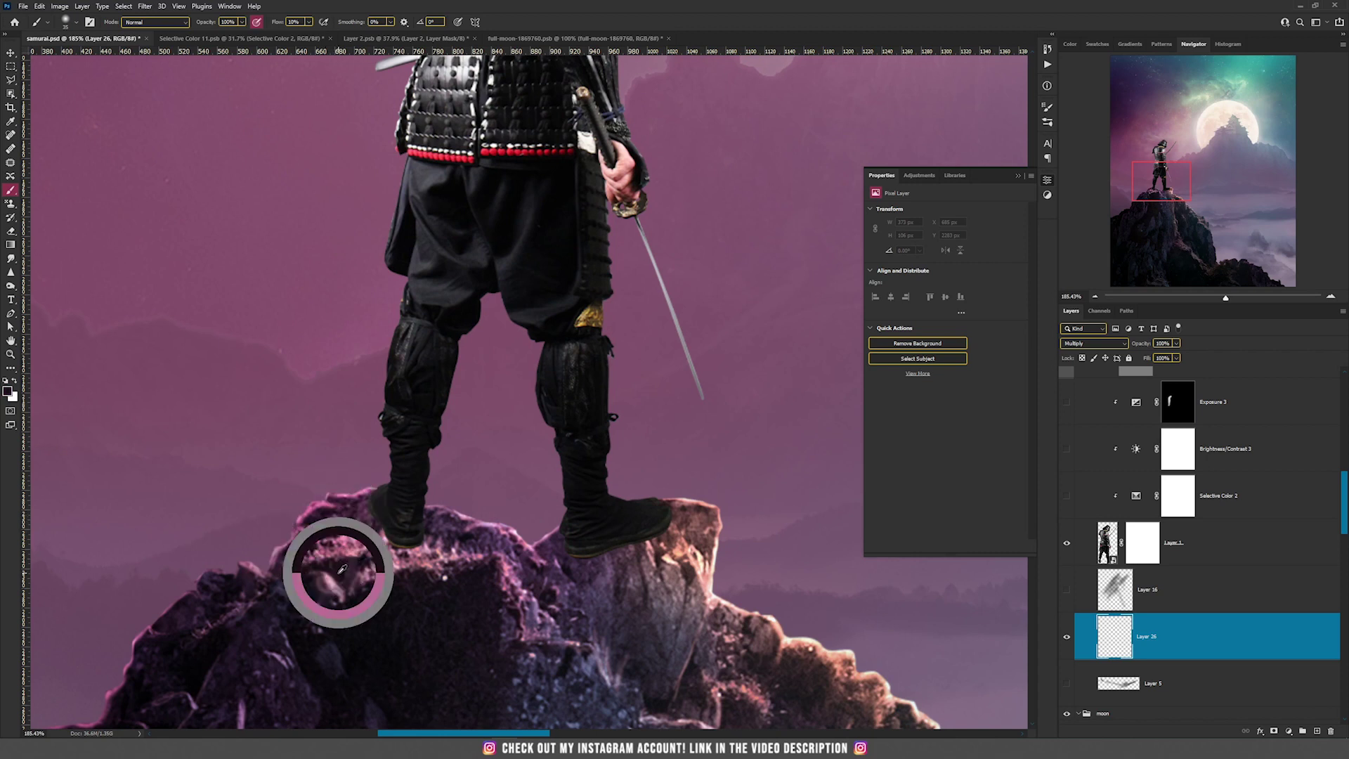
mouse_move(413, 552)
mouse_down()
mouse_move(473, 545)
mouse_move(399, 533)
mouse_move(575, 553)
mouse_move(531, 560)
mouse_move(635, 544)
mouse_up()
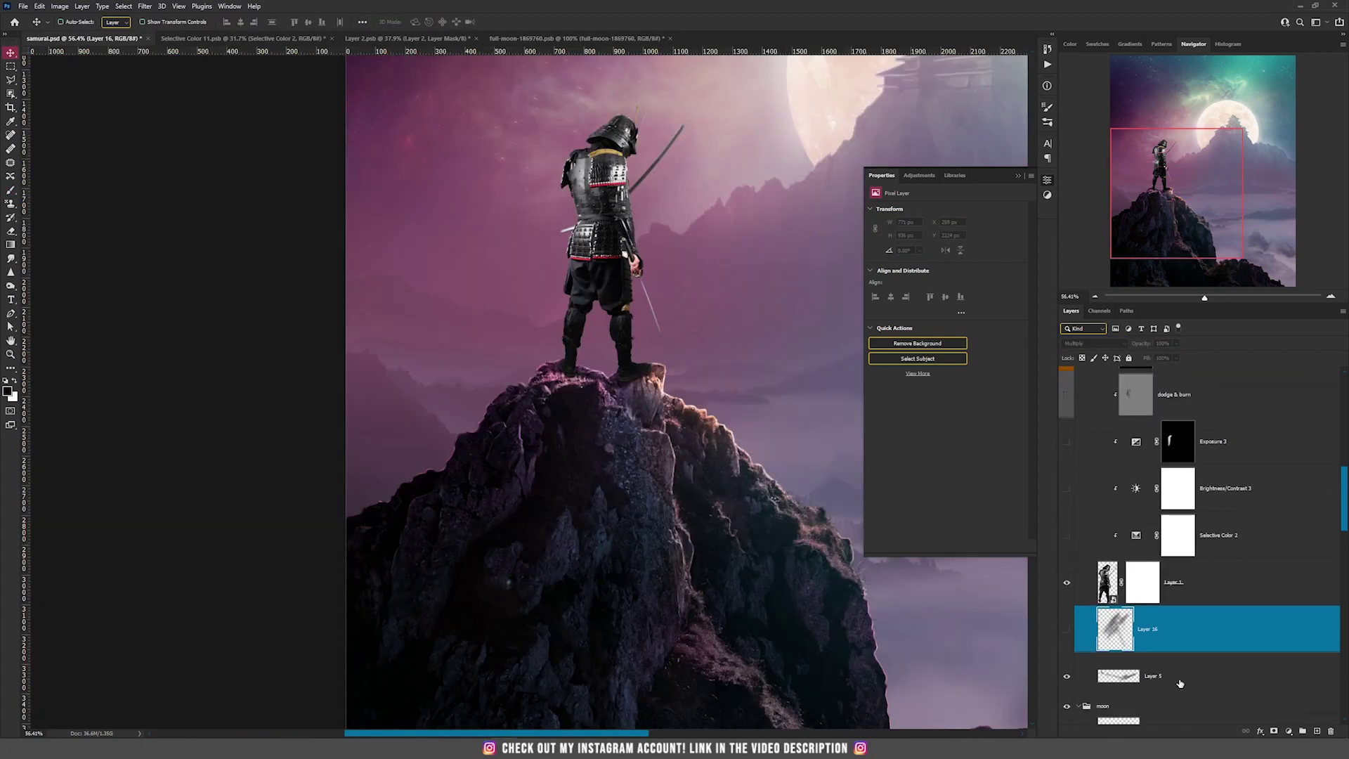
Select the Layer 5 shadow layer and examine the contact shadows around the samurai's feet up close
click(1146, 675)
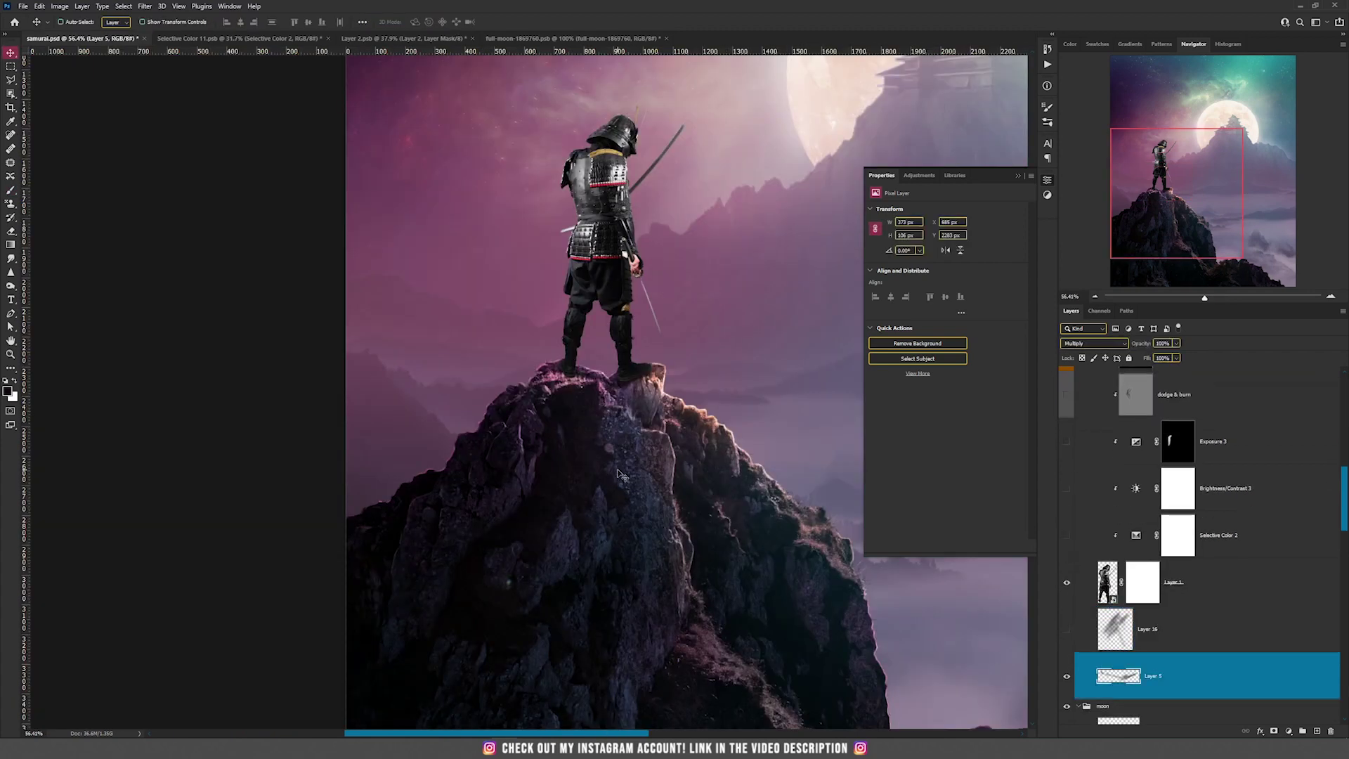
scroll(569, 354, up, 2)
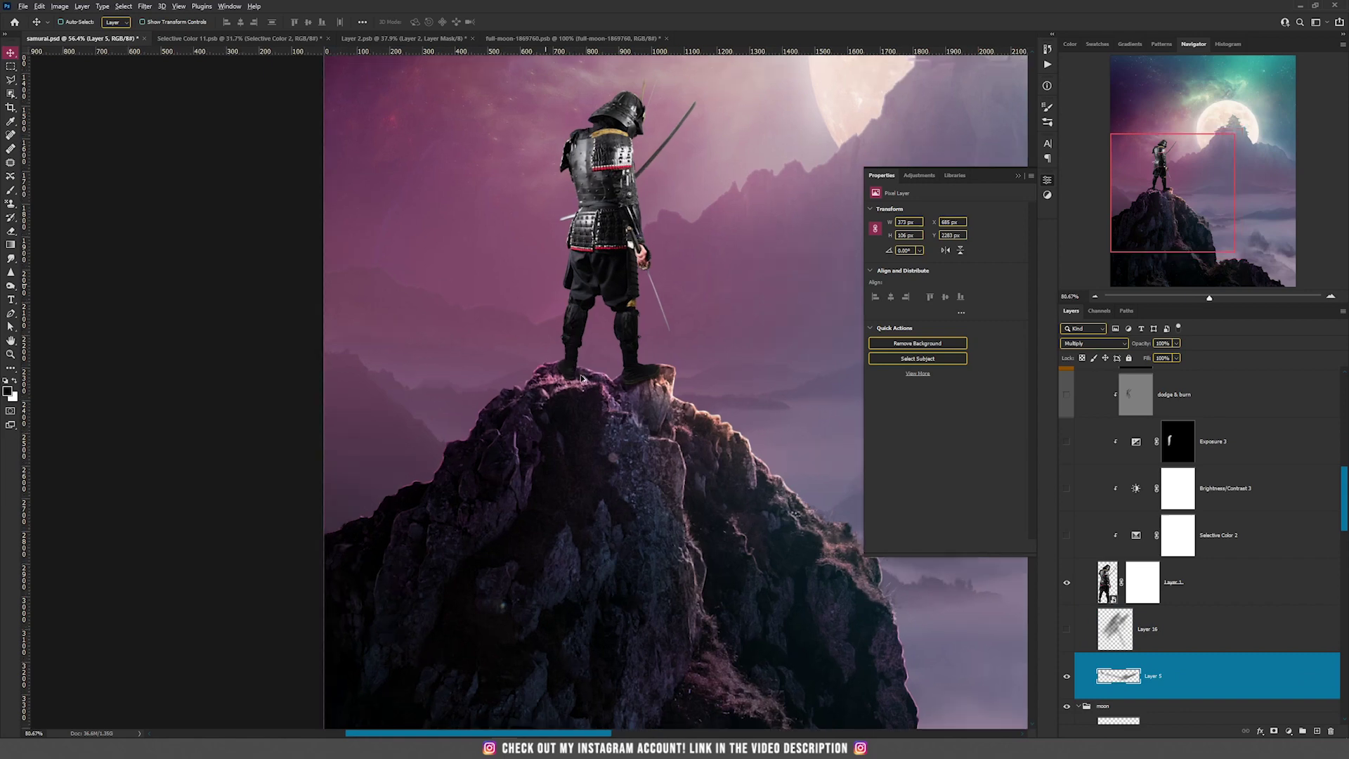
scroll(580, 378, up, 8)
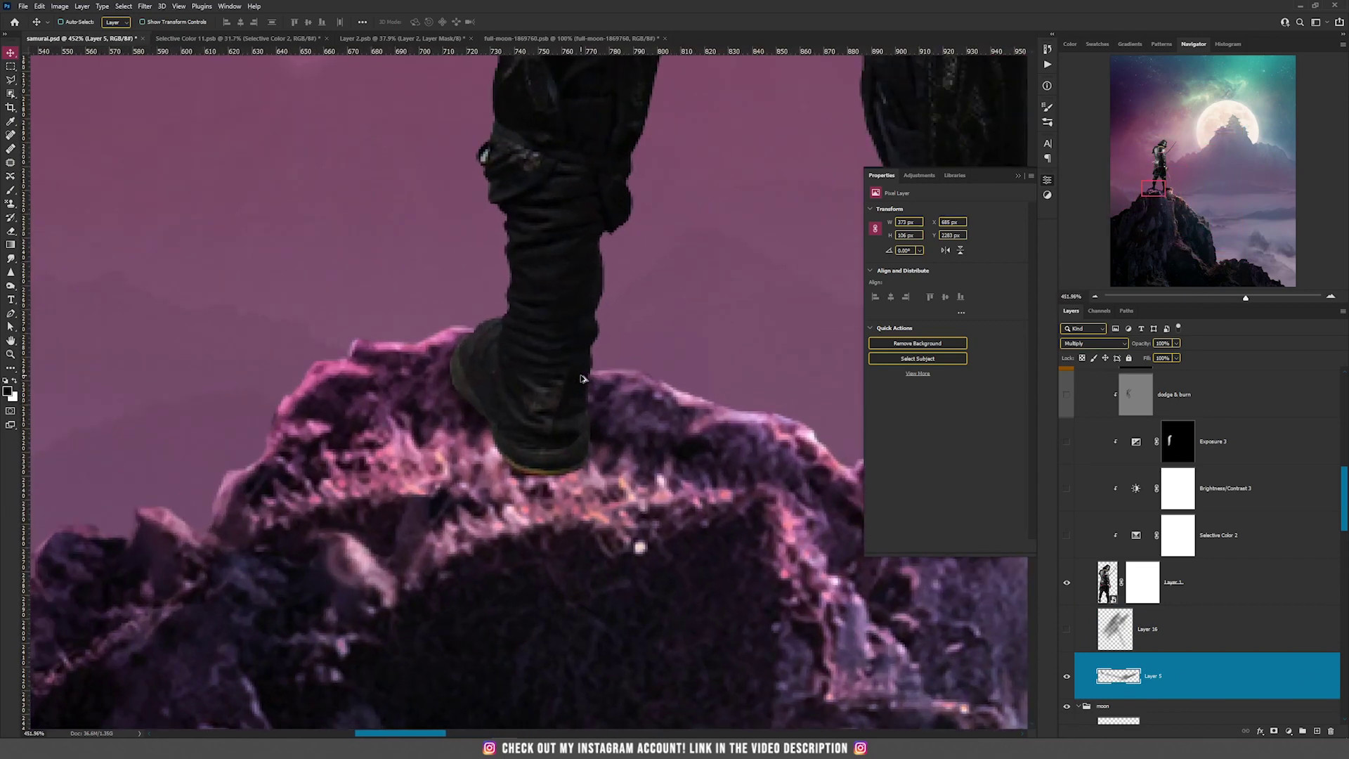
scroll(581, 379, down, 6)
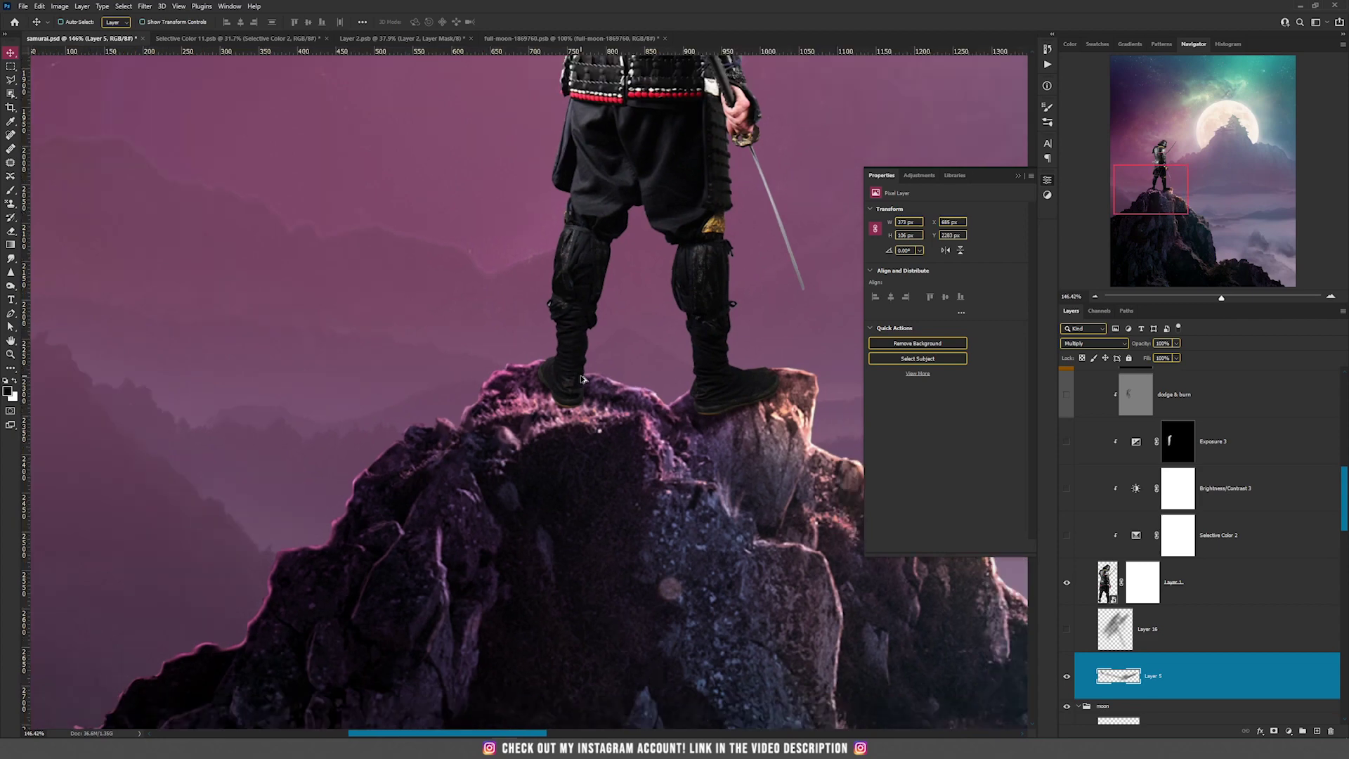
Make the grass layer visible above the samurai and check how its blades overlap the feet on the rock
scroll(580, 379, down, 1)
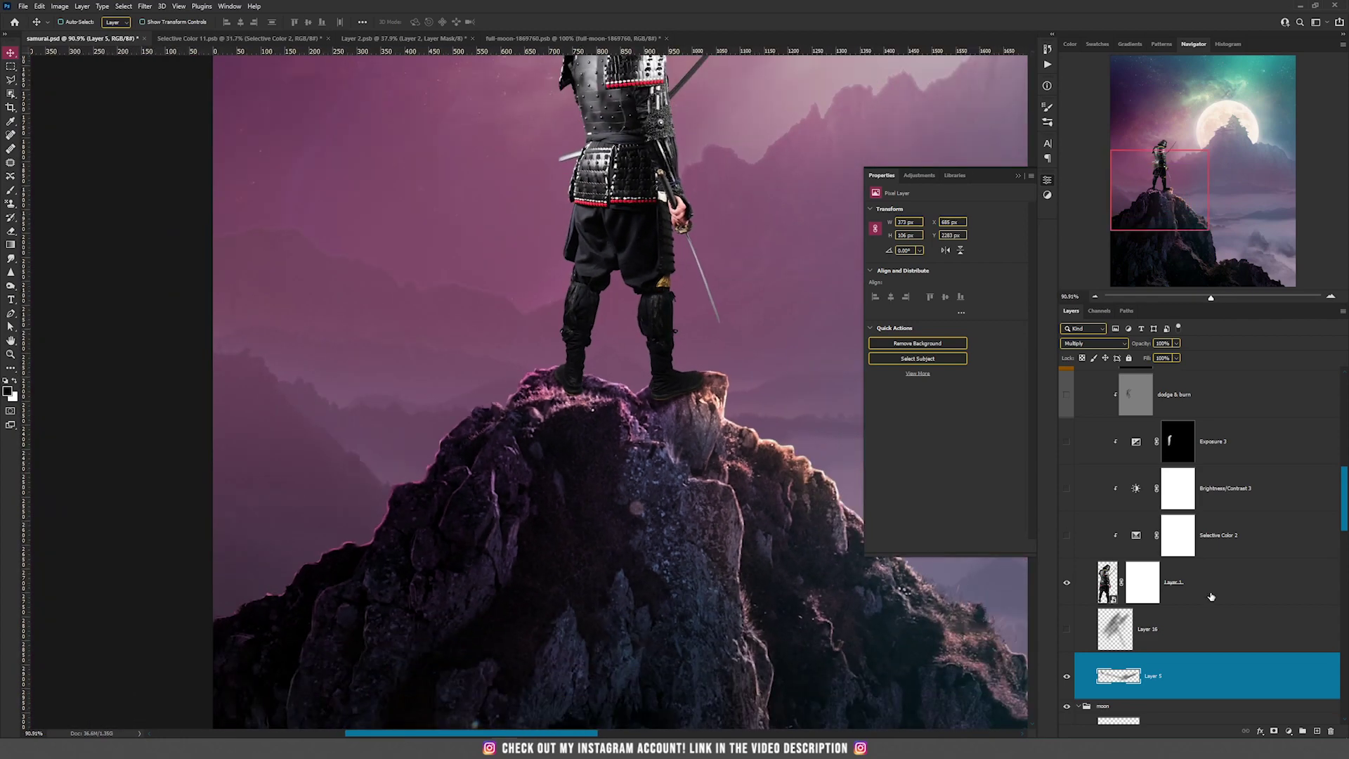
scroll(1210, 597, up, 3)
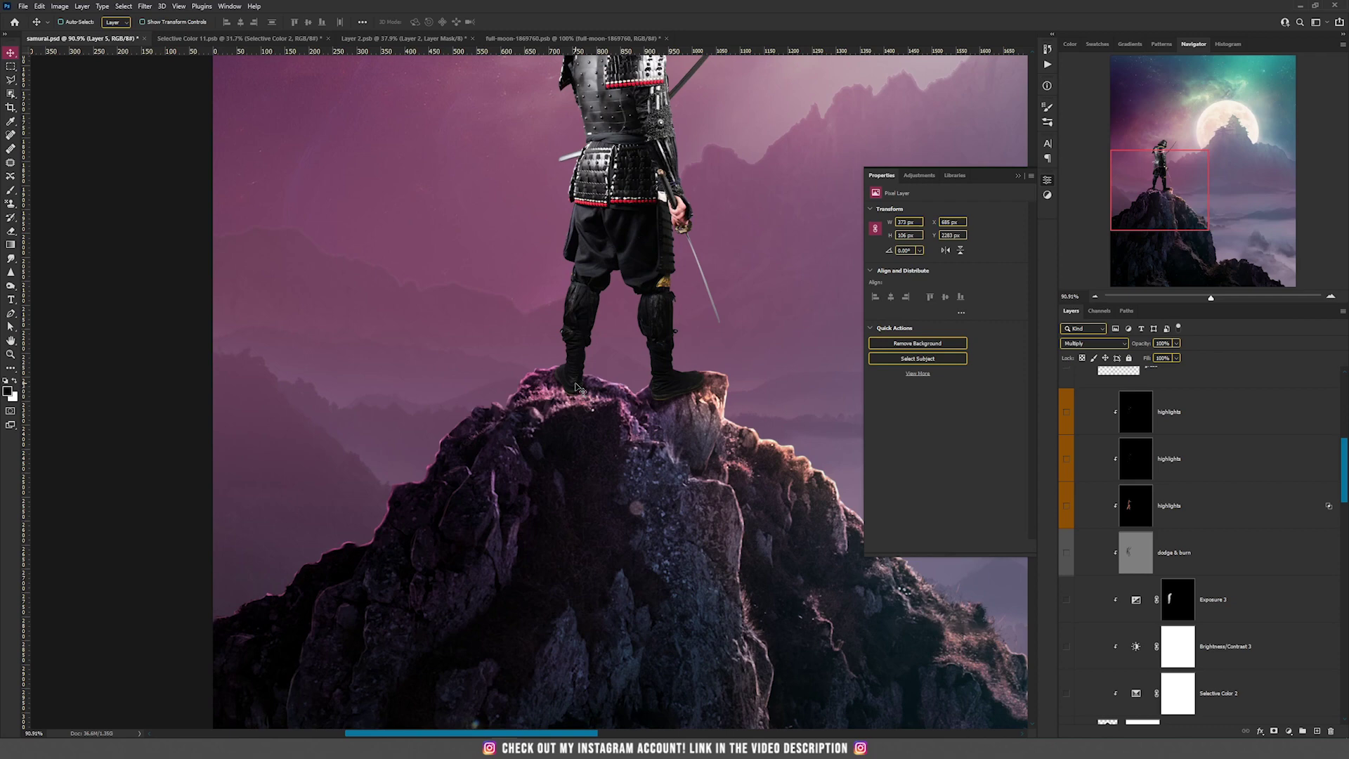
scroll(1152, 463, up, 1)
click(1067, 432)
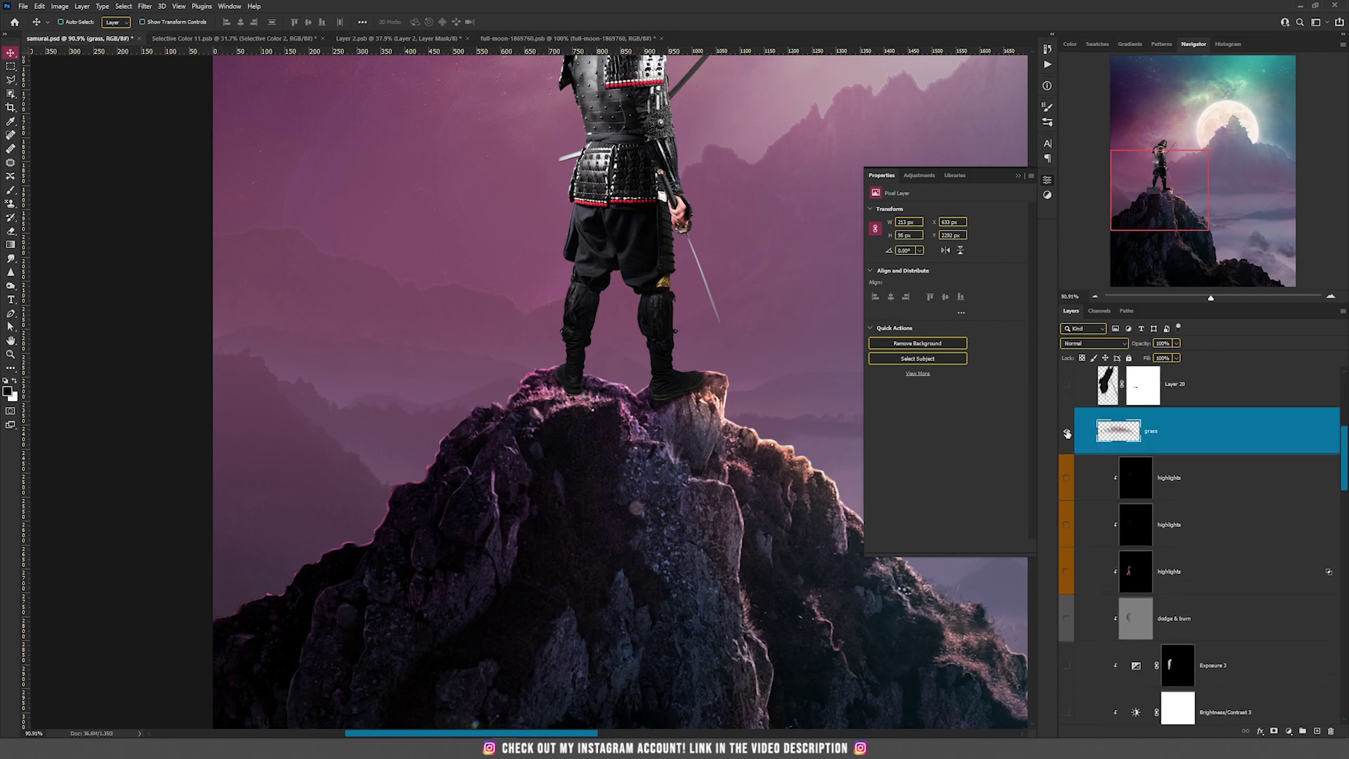
scroll(573, 385, up, 4)
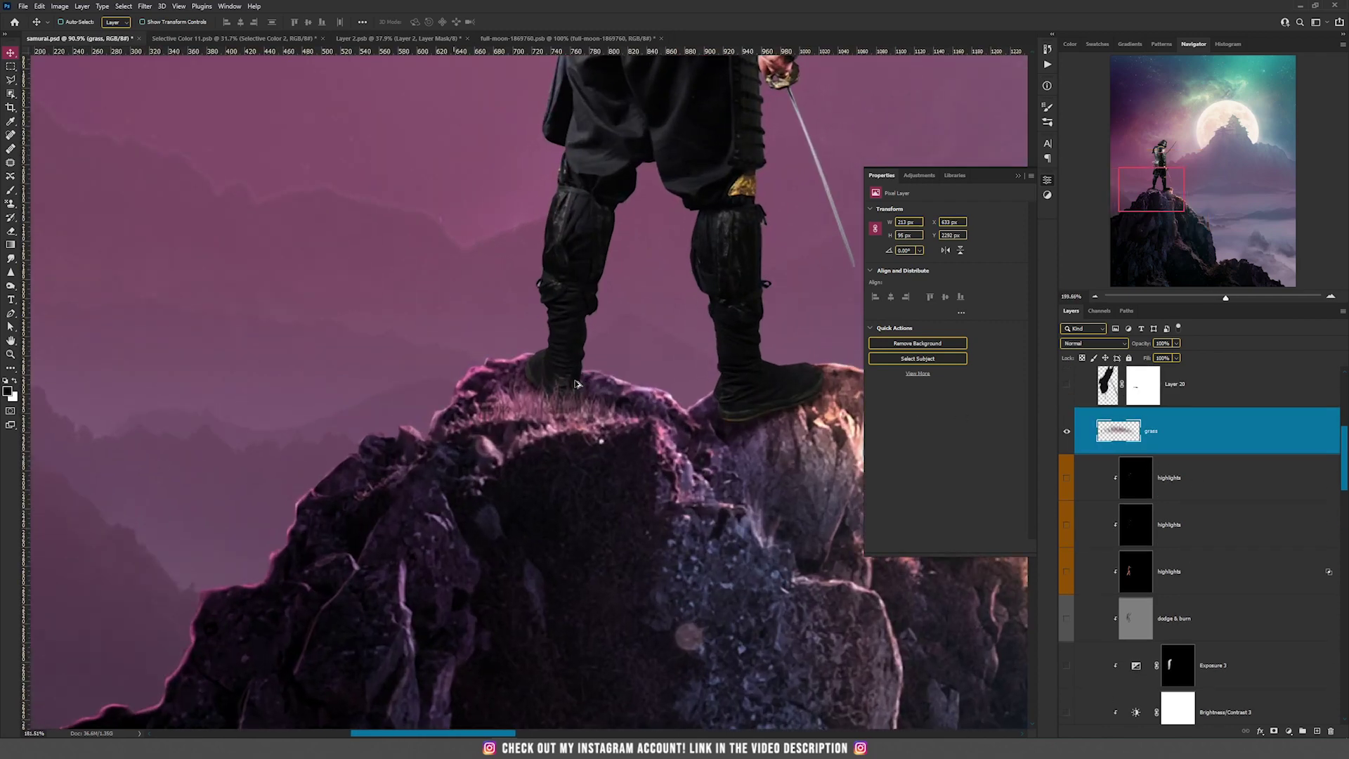
scroll(575, 384, up, 2)
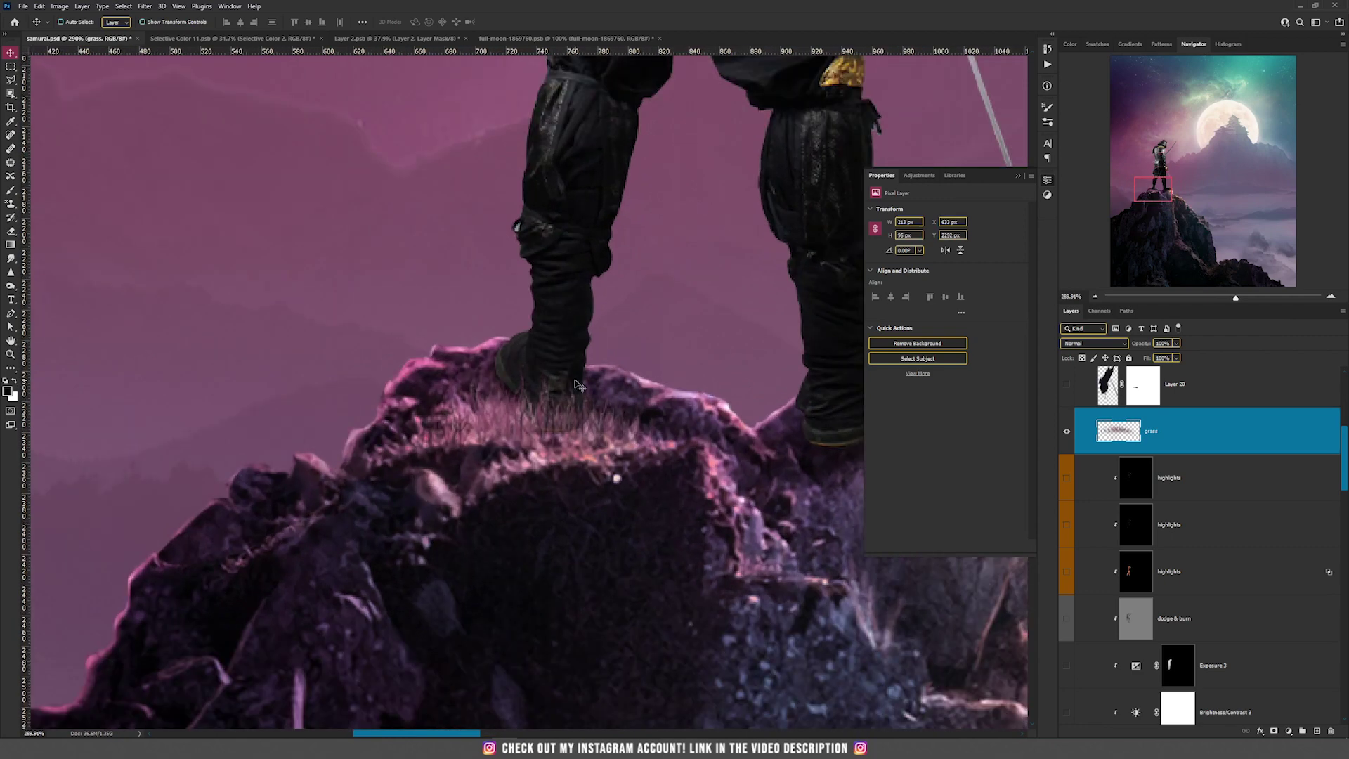
scroll(650, 429, down, 6)
scroll(655, 440, up, 4)
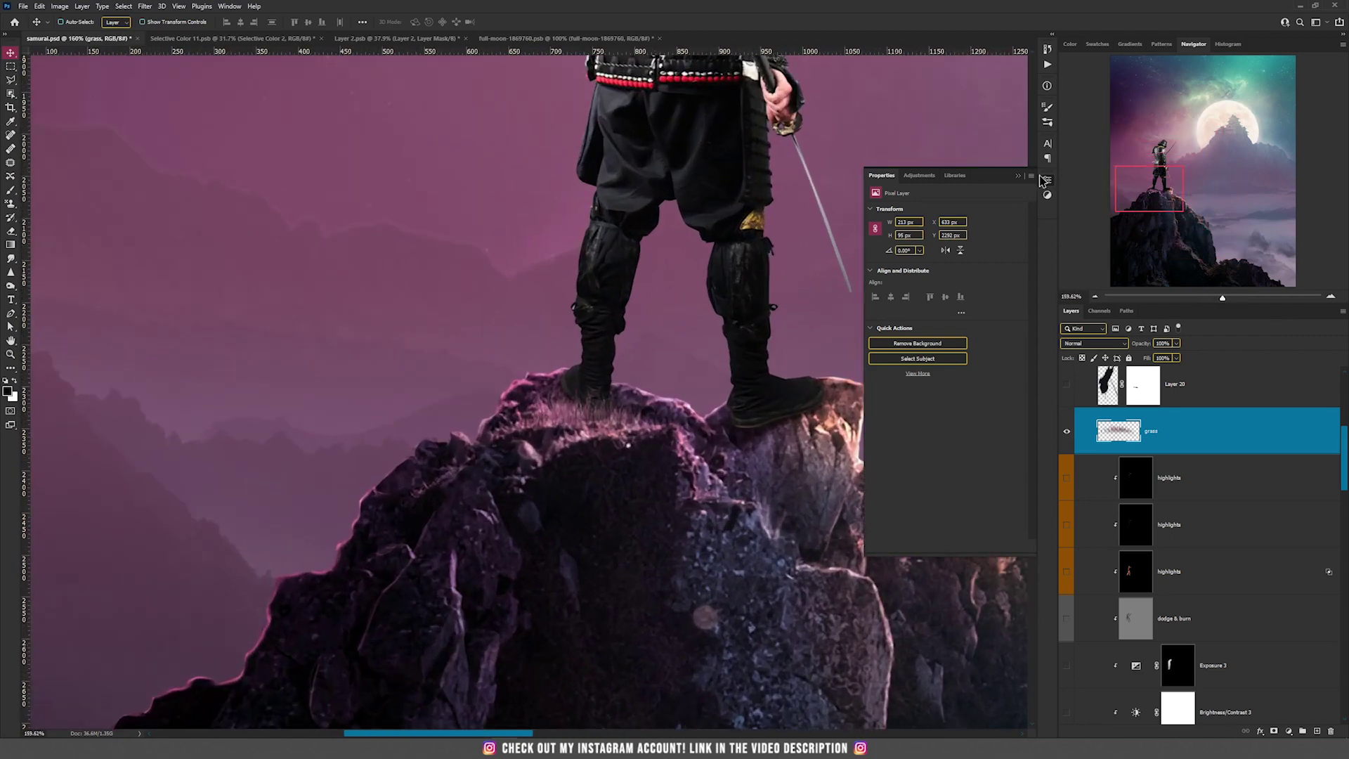
Collapse the Properties panel, then try shifting the grass layer and undo the move
click(1018, 175)
drag(748, 448, 616, 363)
key(ctrl+z)
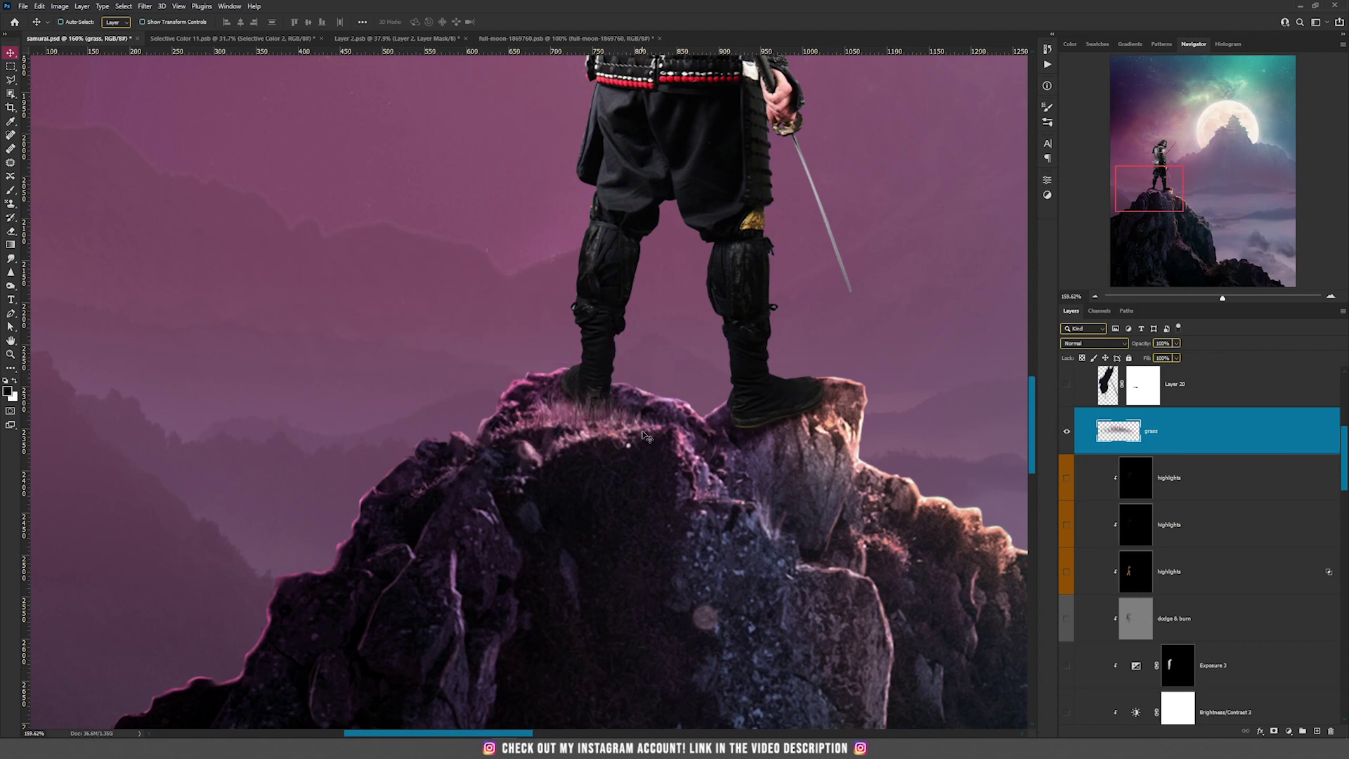
Preview the samurai's cast shadow on the rock by showing Layer 20, then hide that layer again
scroll(641, 424, down, 2)
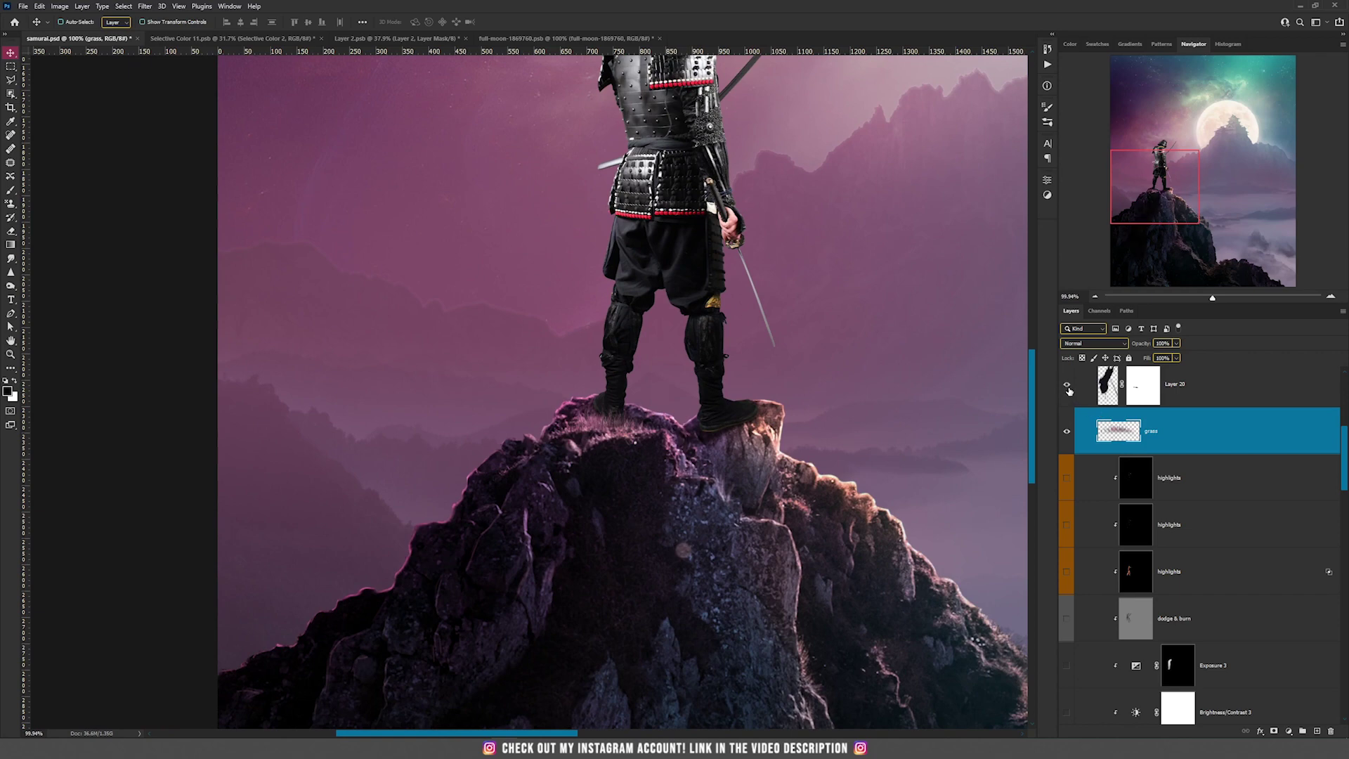
scroll(688, 509, down, 4)
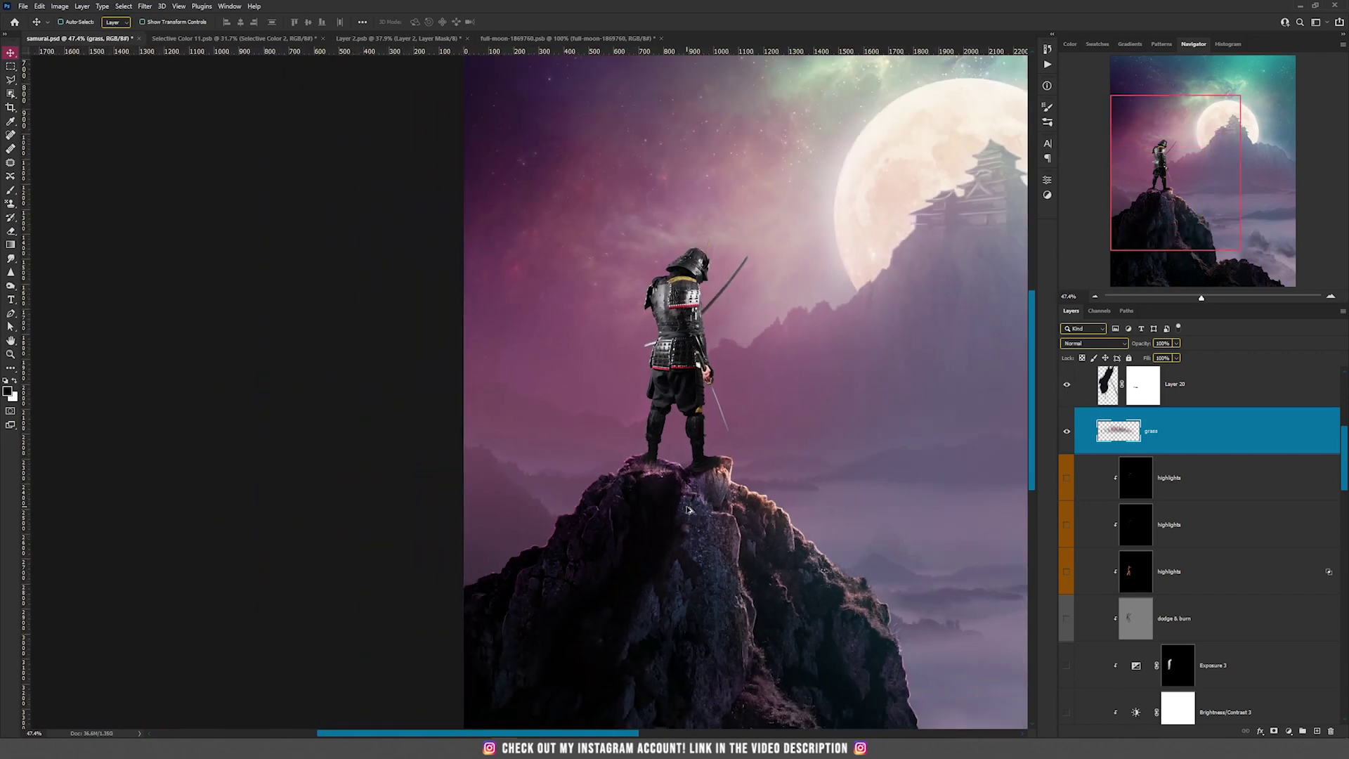
scroll(688, 509, down, 1)
click(1147, 392)
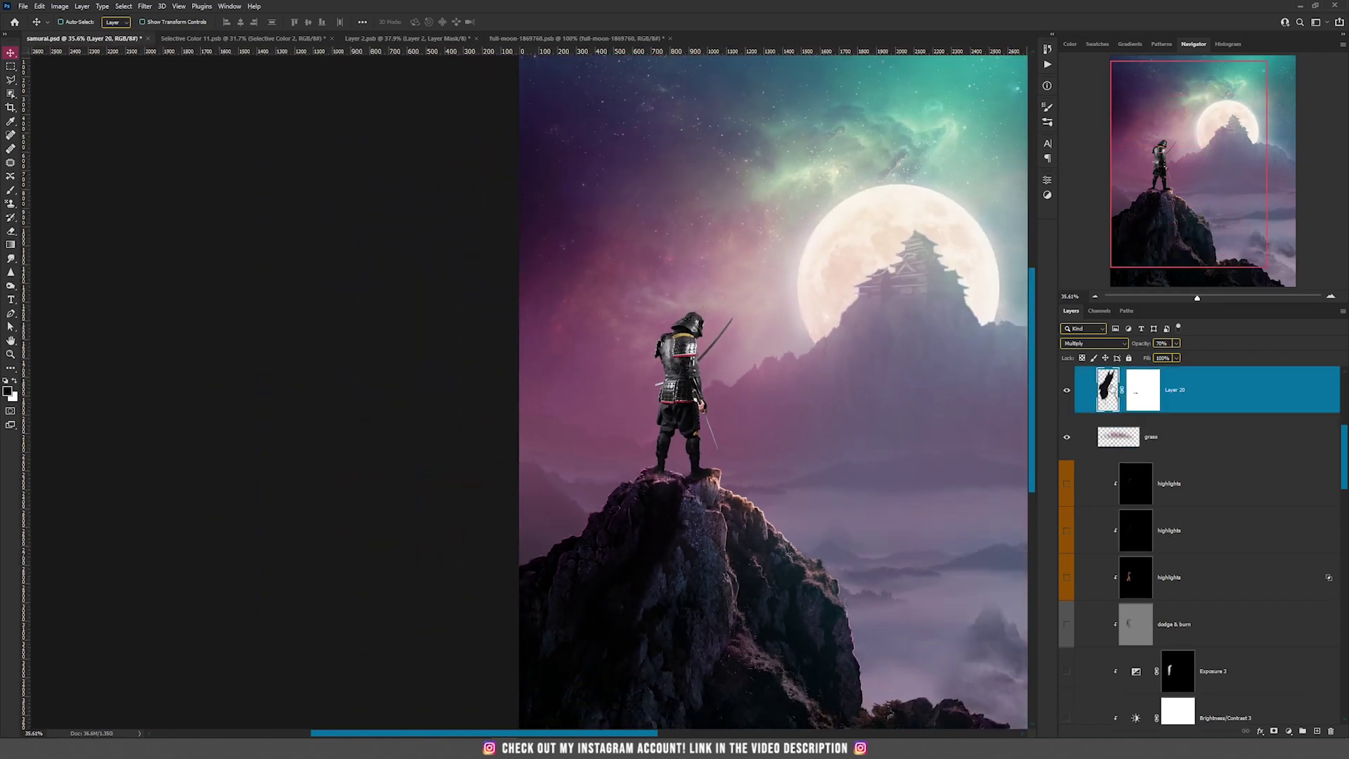
click(1065, 390)
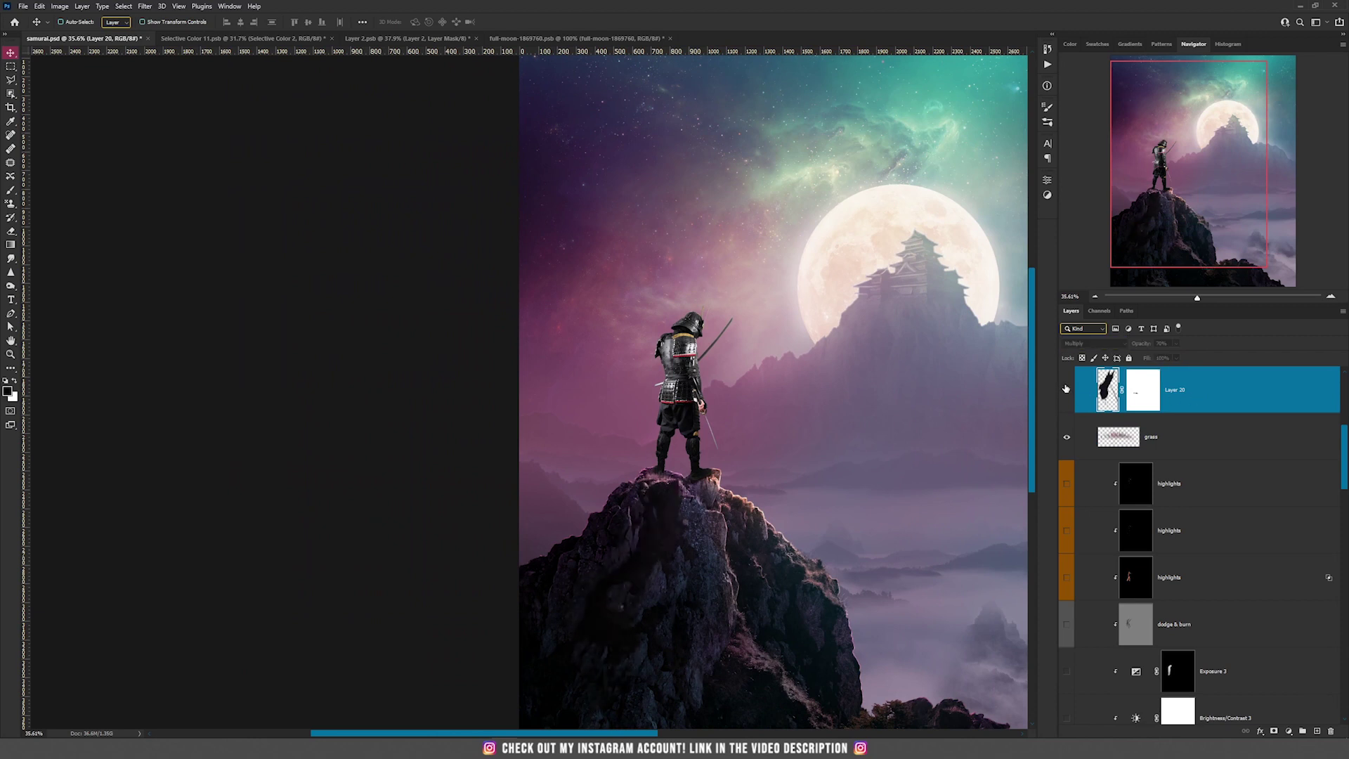
Add an empty layer directly above the grass layer and fill a selection of the samurai's outline with black on it
click(1180, 428)
click(1317, 731)
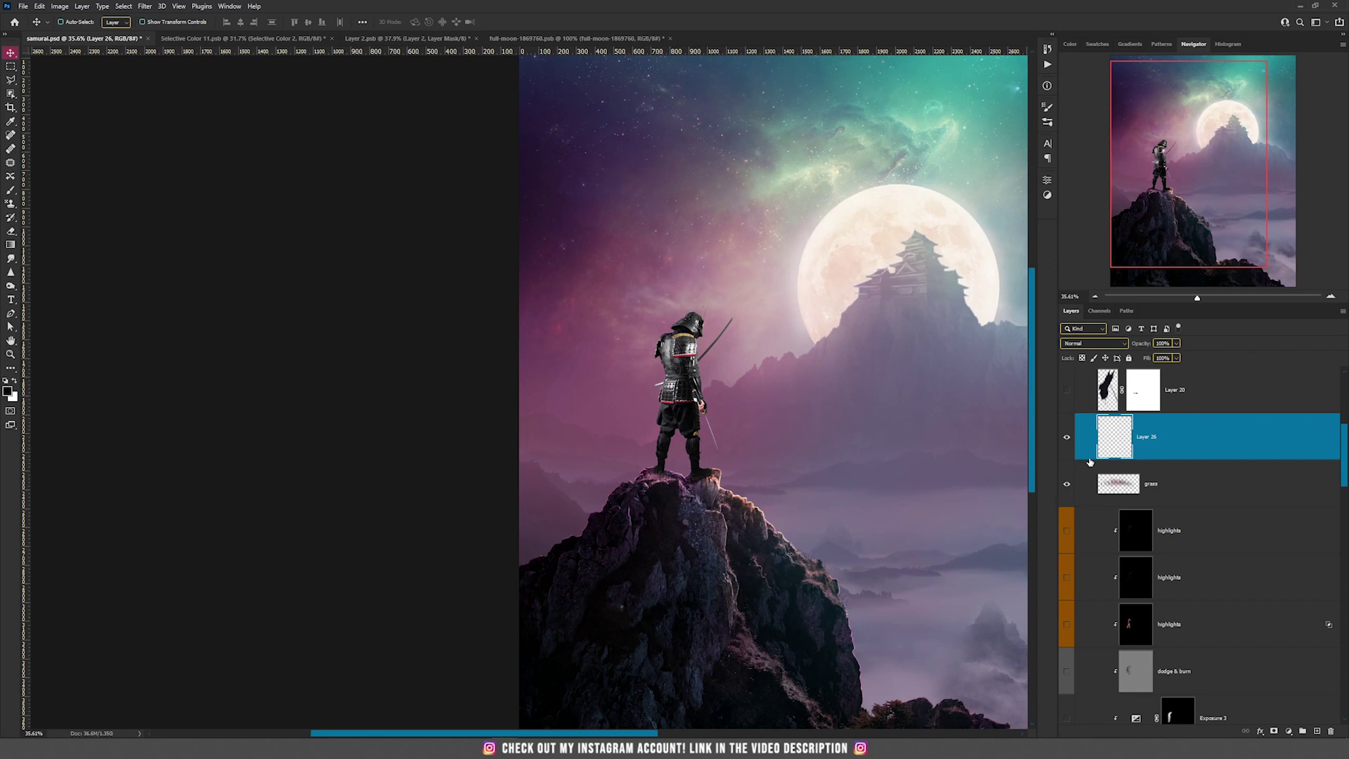
scroll(1128, 457, down, 5)
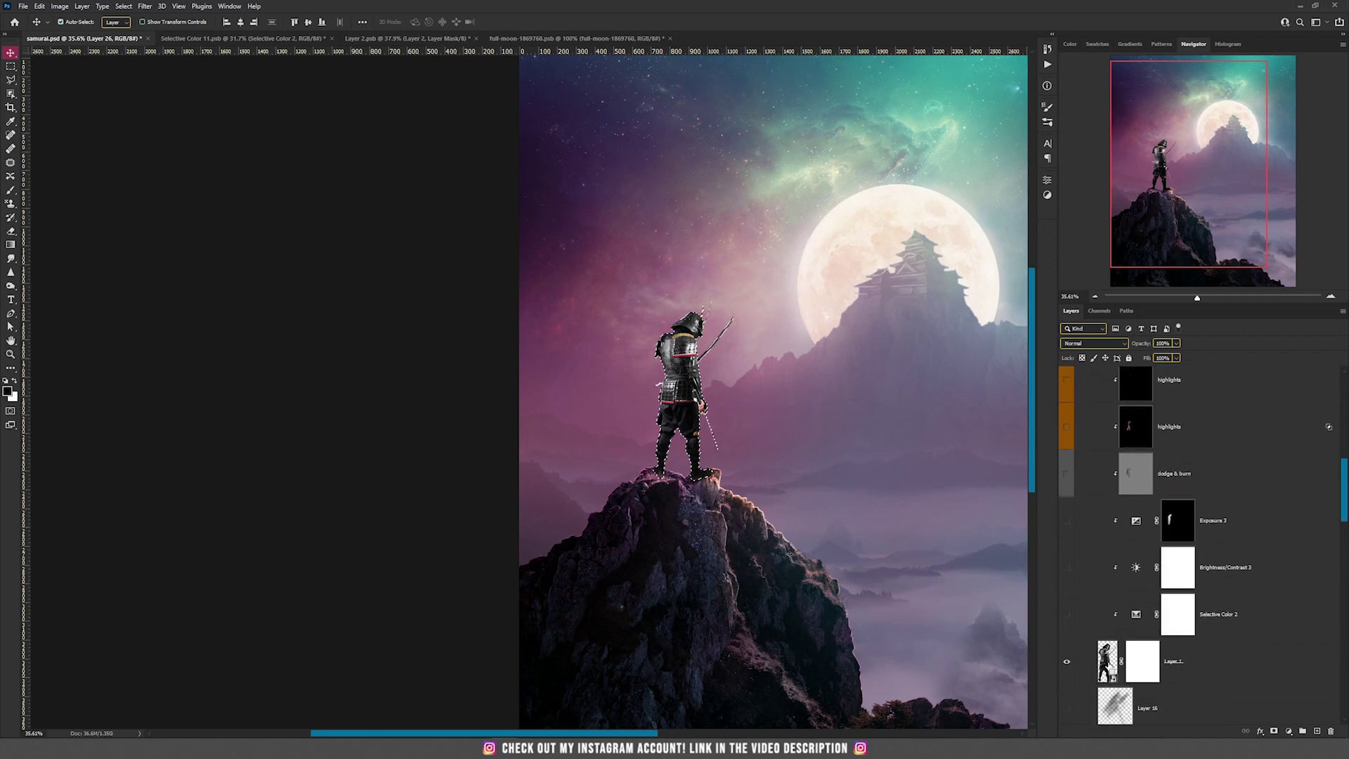
scroll(1124, 443, up, 5)
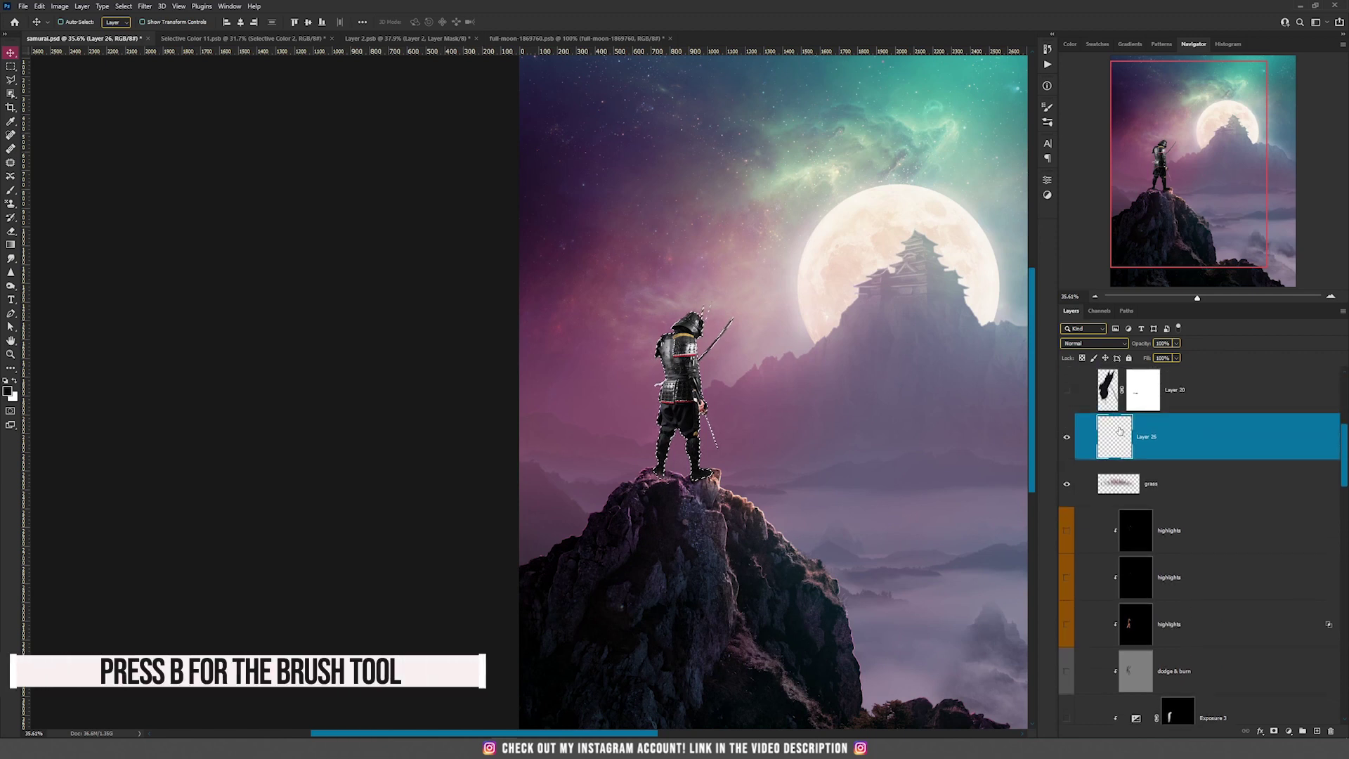
key(g)
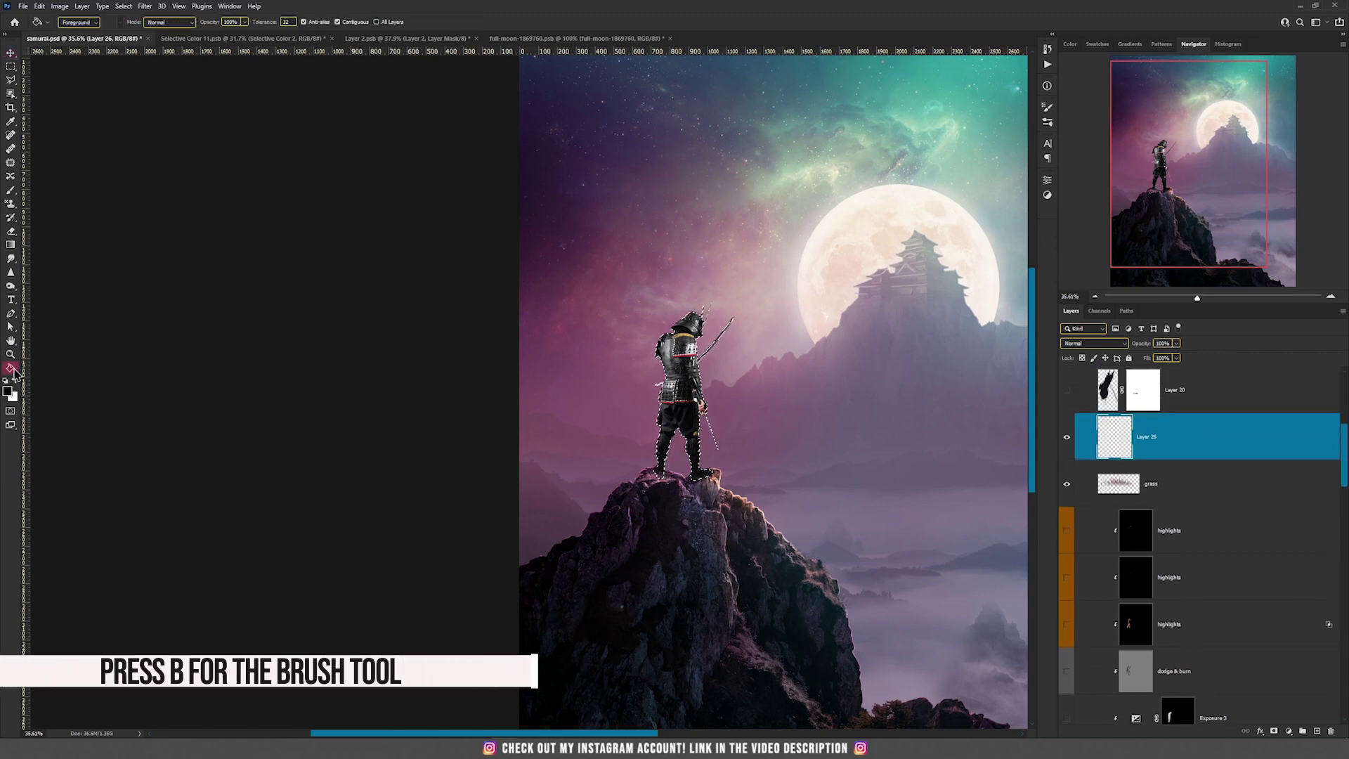
click(685, 380)
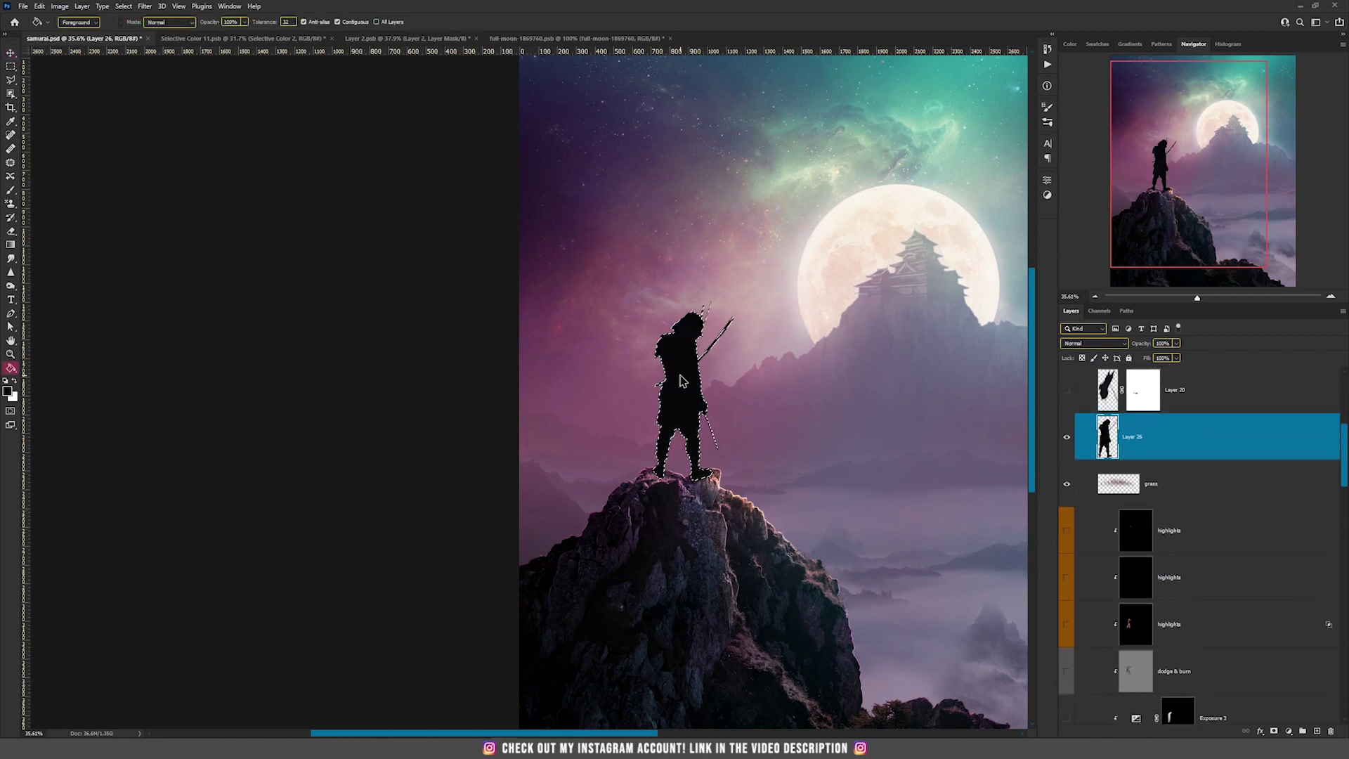
Deselect the black samurai silhouette, flip it vertically and place it directly below the samurai's feet on the rock
key(ctrl+d)
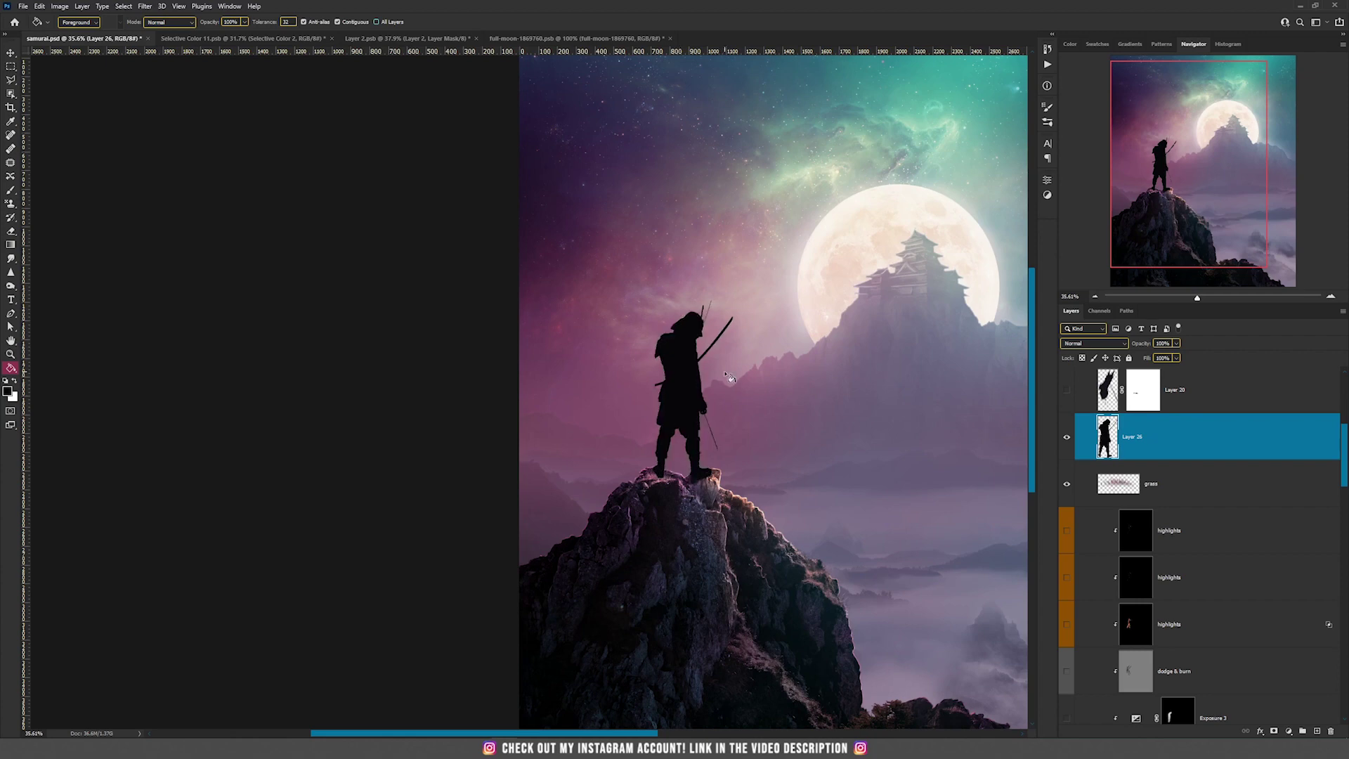
scroll(723, 393, up, 3)
key(v)
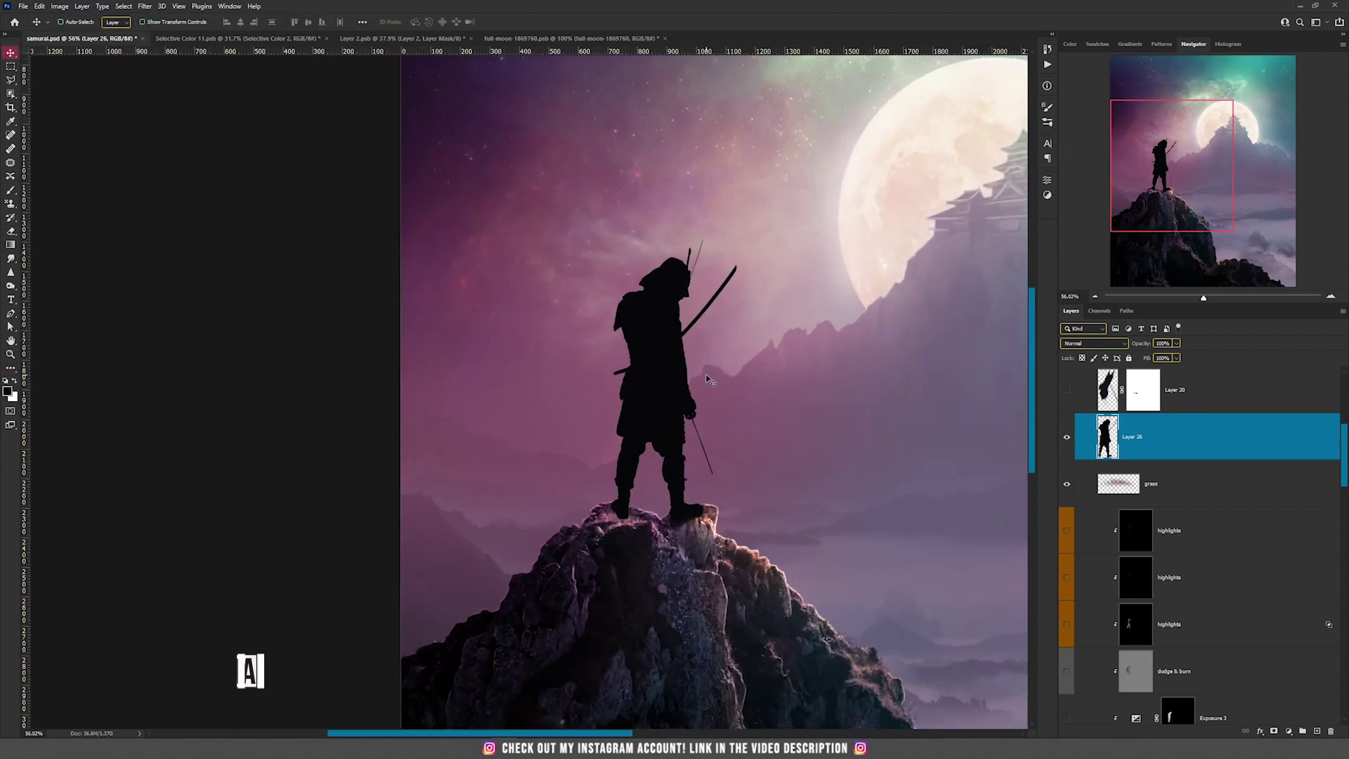
key(ctrl+t)
right_click(671, 359)
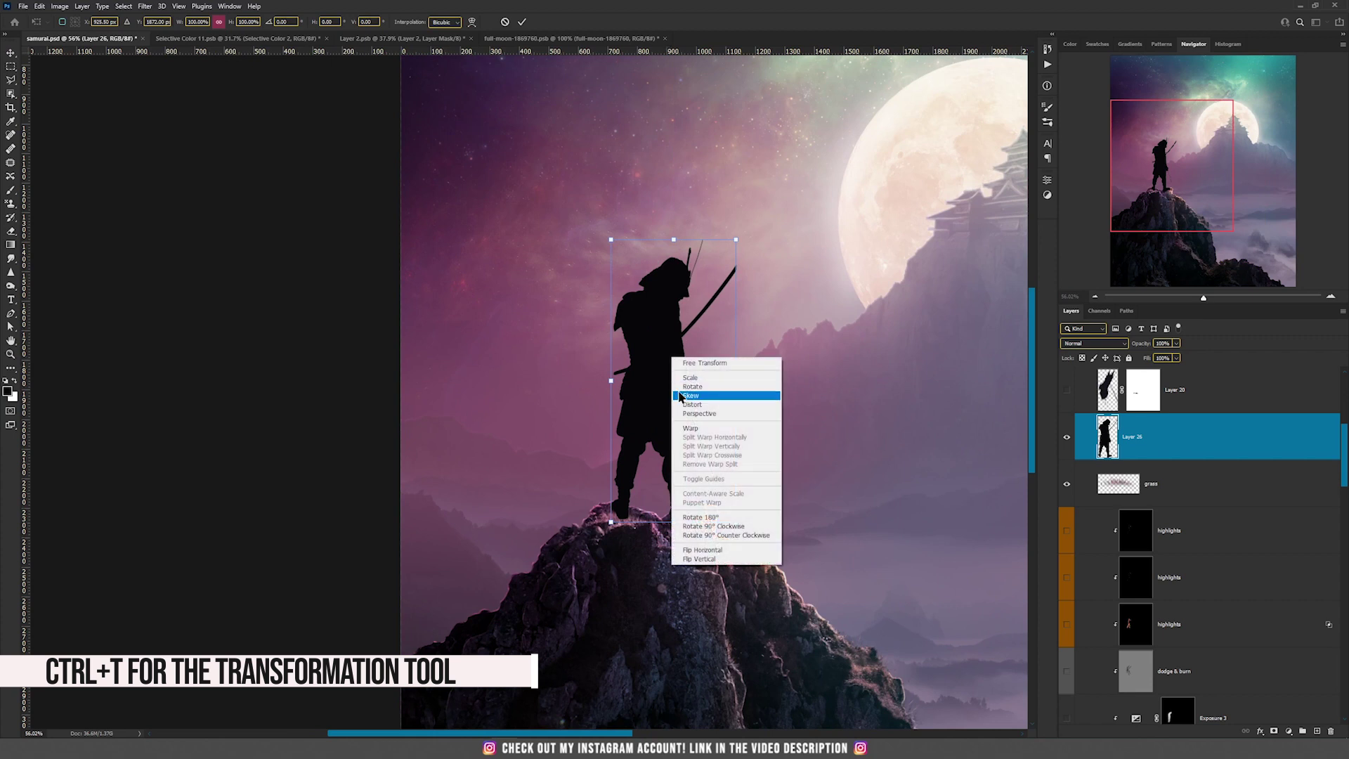
click(692, 555)
key(Return)
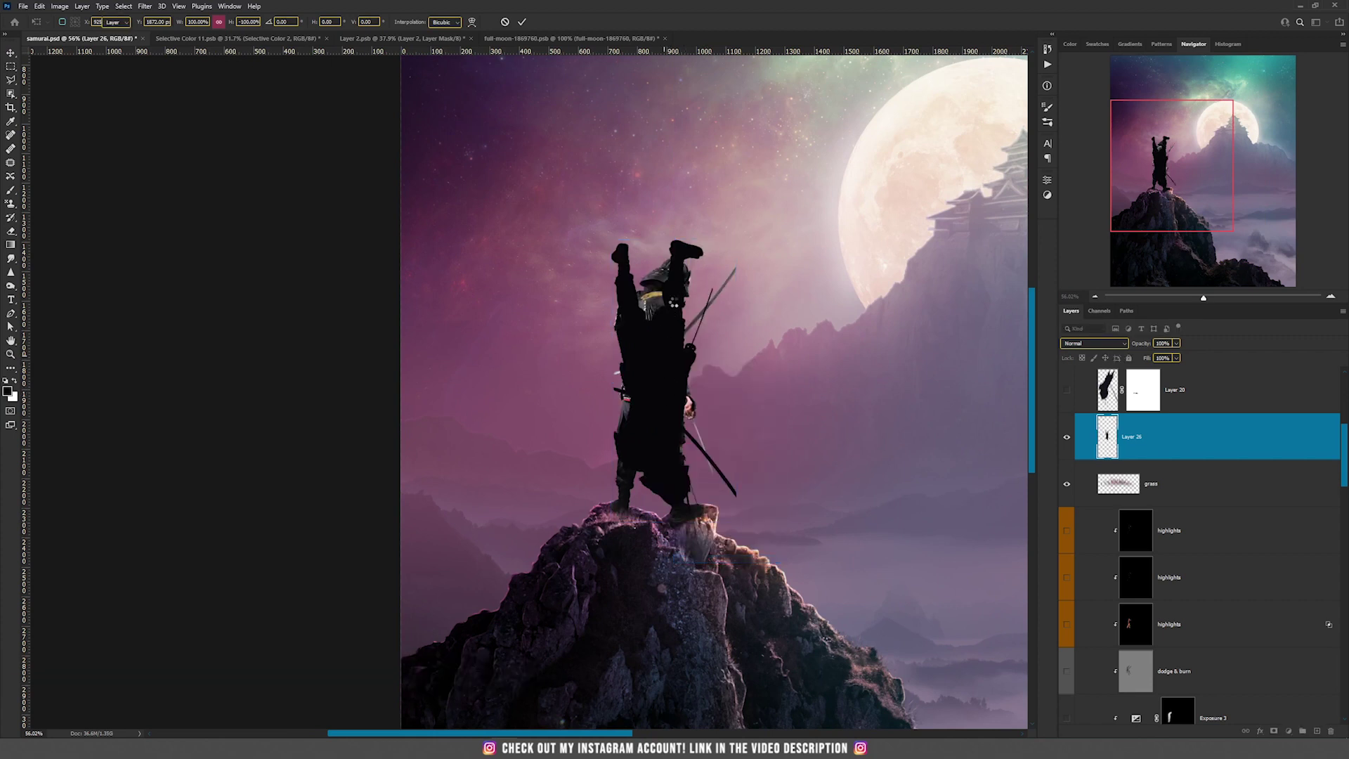
drag(672, 306, 664, 568)
key(ctrl+0)
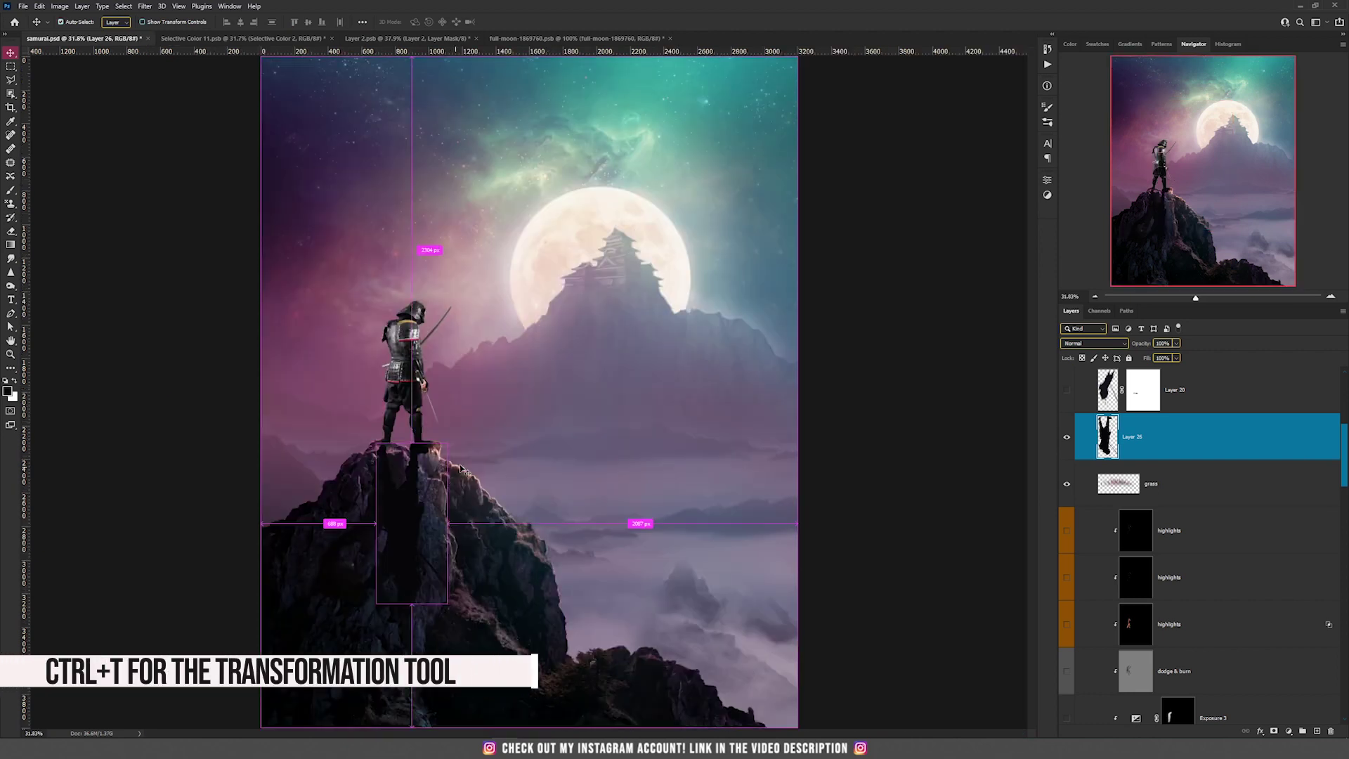
Distort the flipped silhouette by its corners so it stretches down the rock face like a cast shadow while staying attached to the feet
key(ctrl+t)
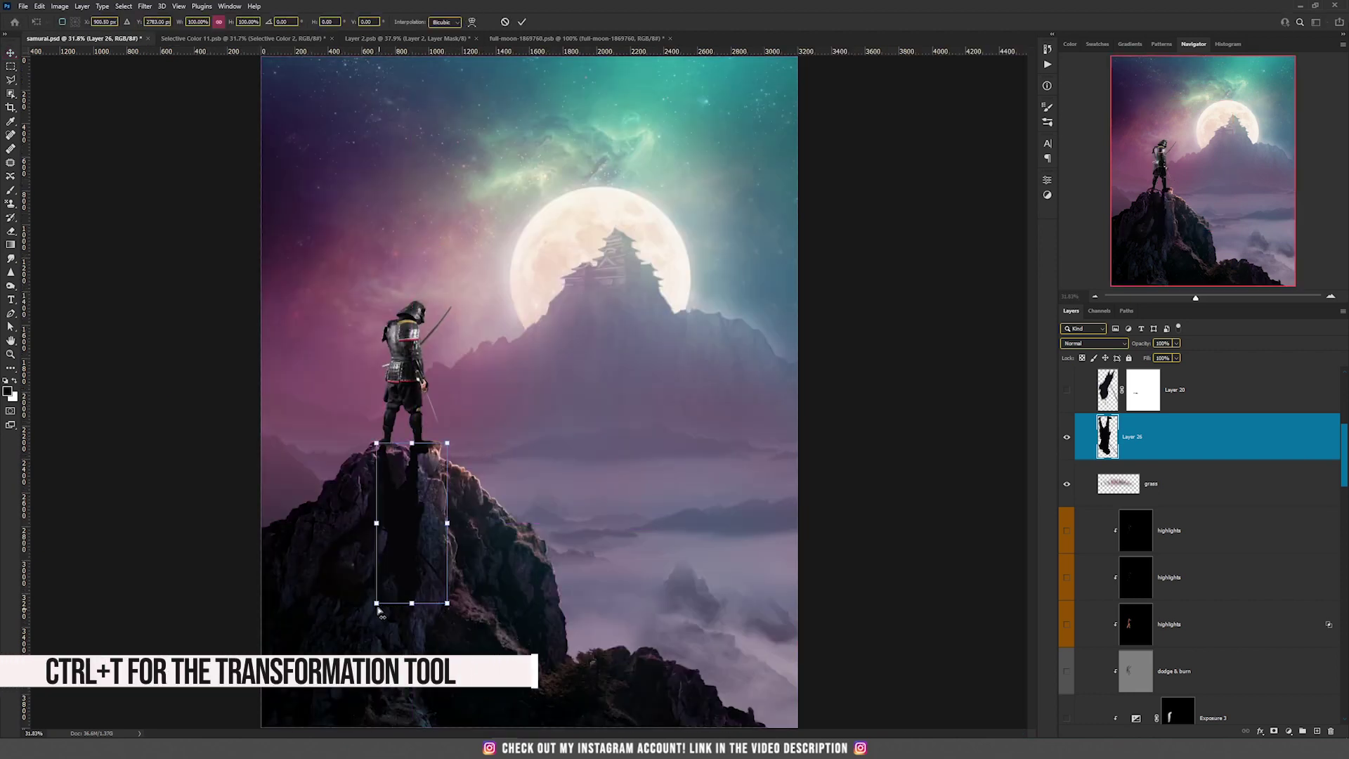
drag(377, 604, 282, 603)
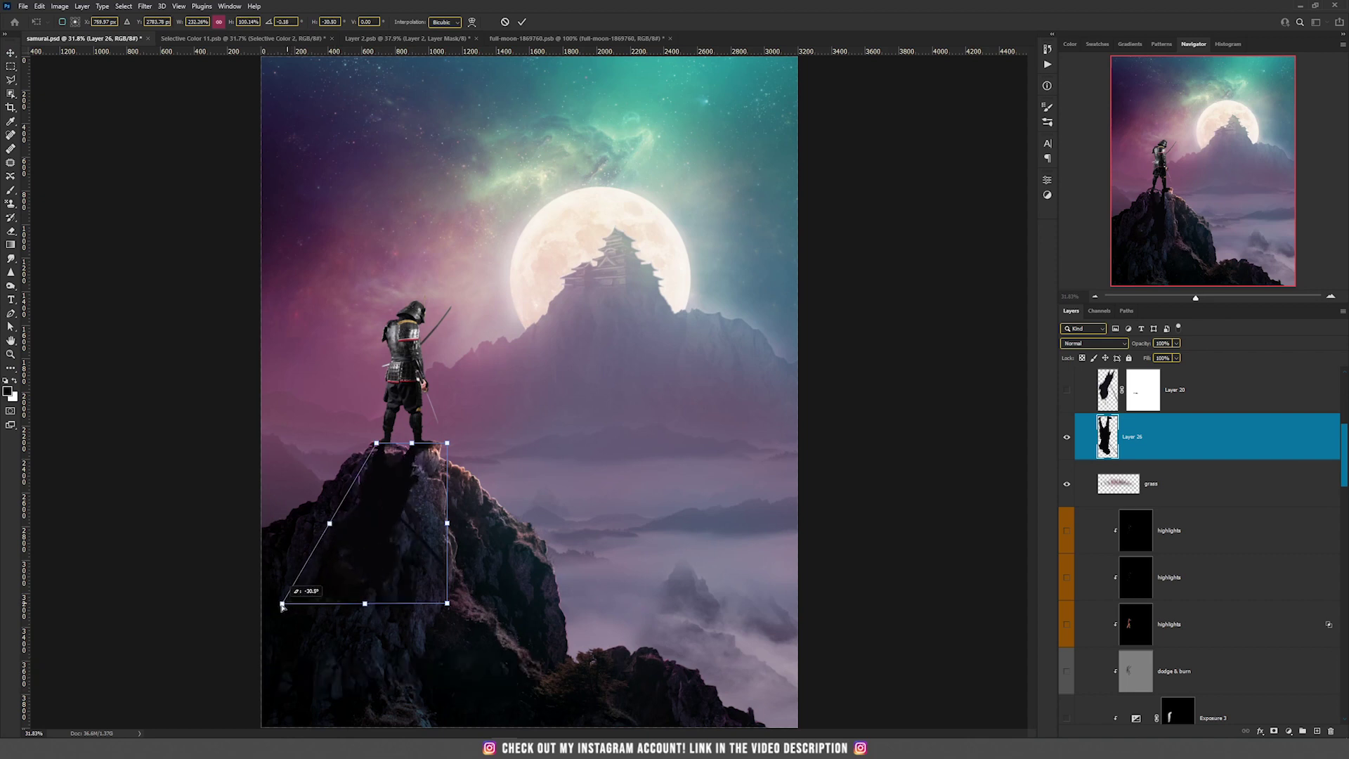
drag(449, 606, 444, 674)
drag(450, 444, 454, 446)
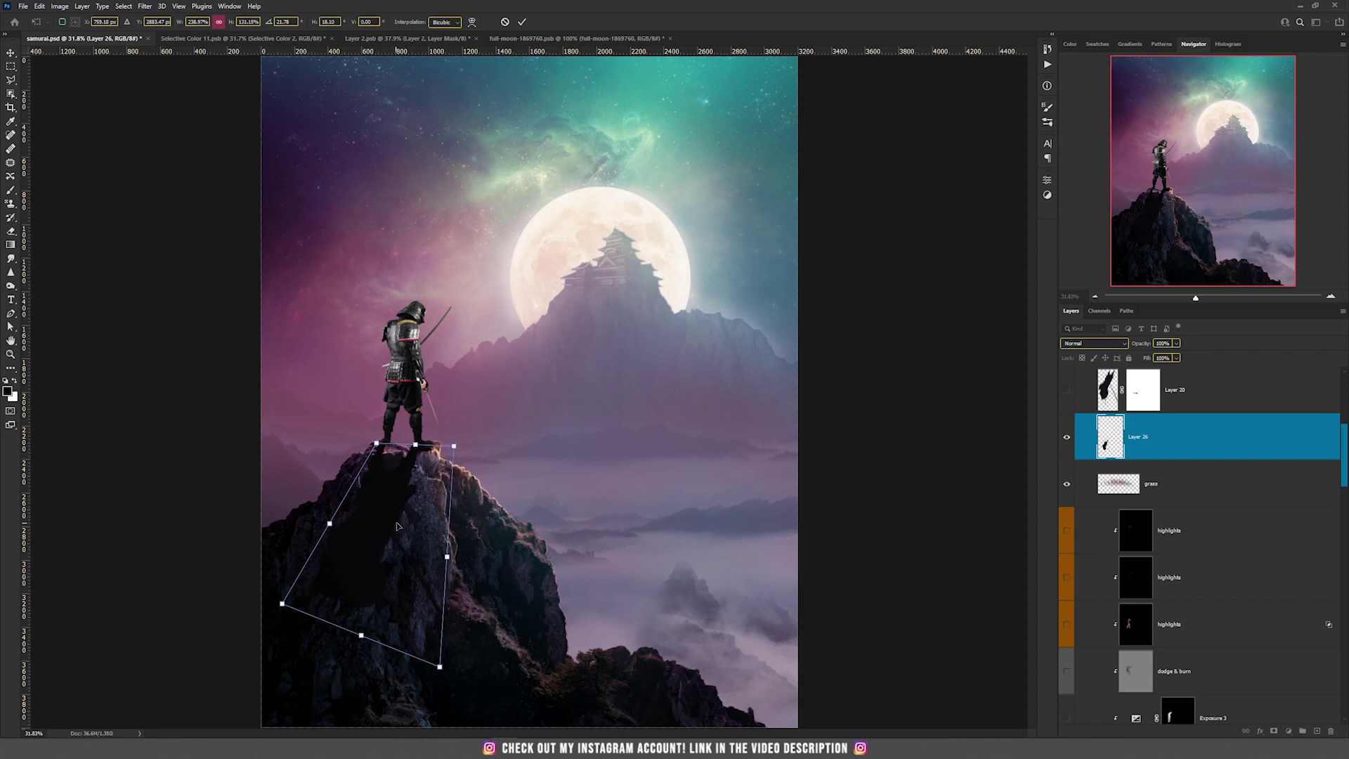
key(Return)
Set the shadow layer's blend mode to Multiply and apply a Motion Blur with a distance of 194 pixels
click(1094, 343)
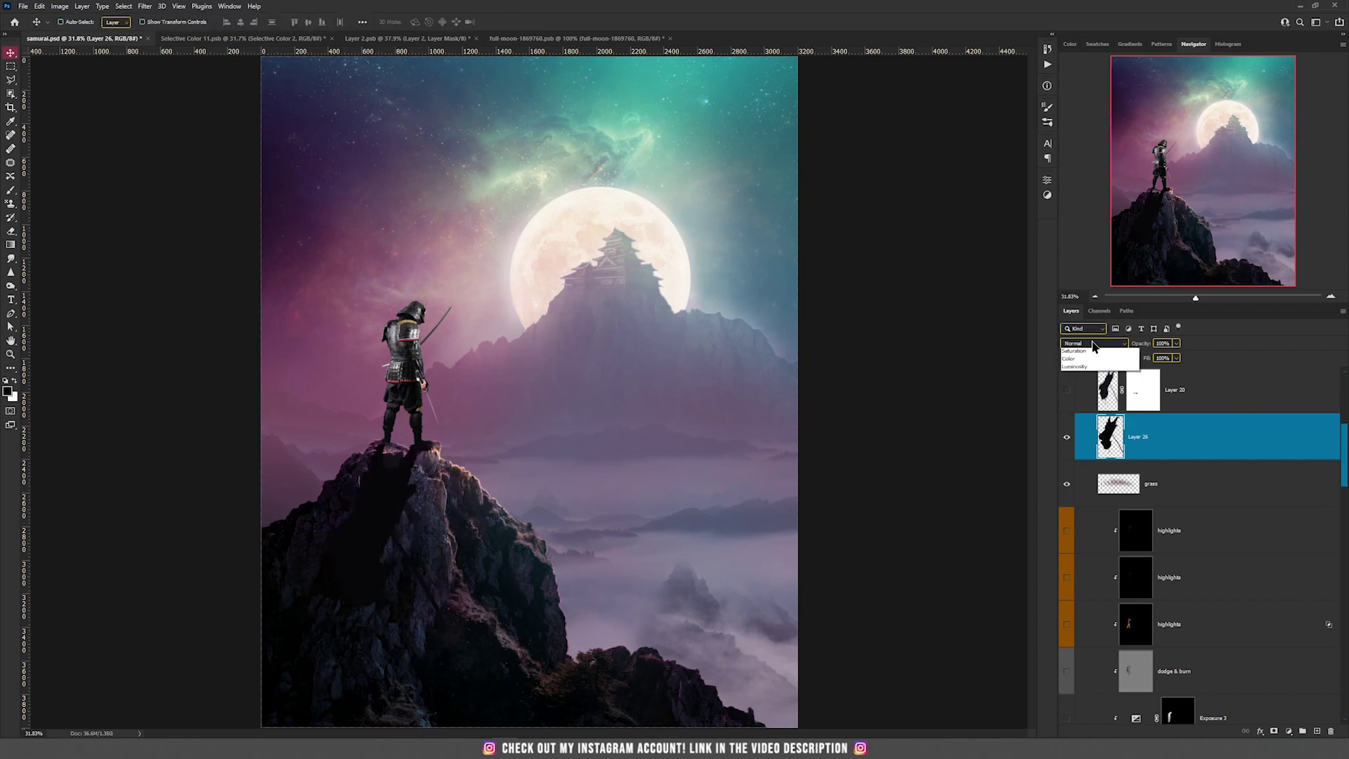
click(1079, 376)
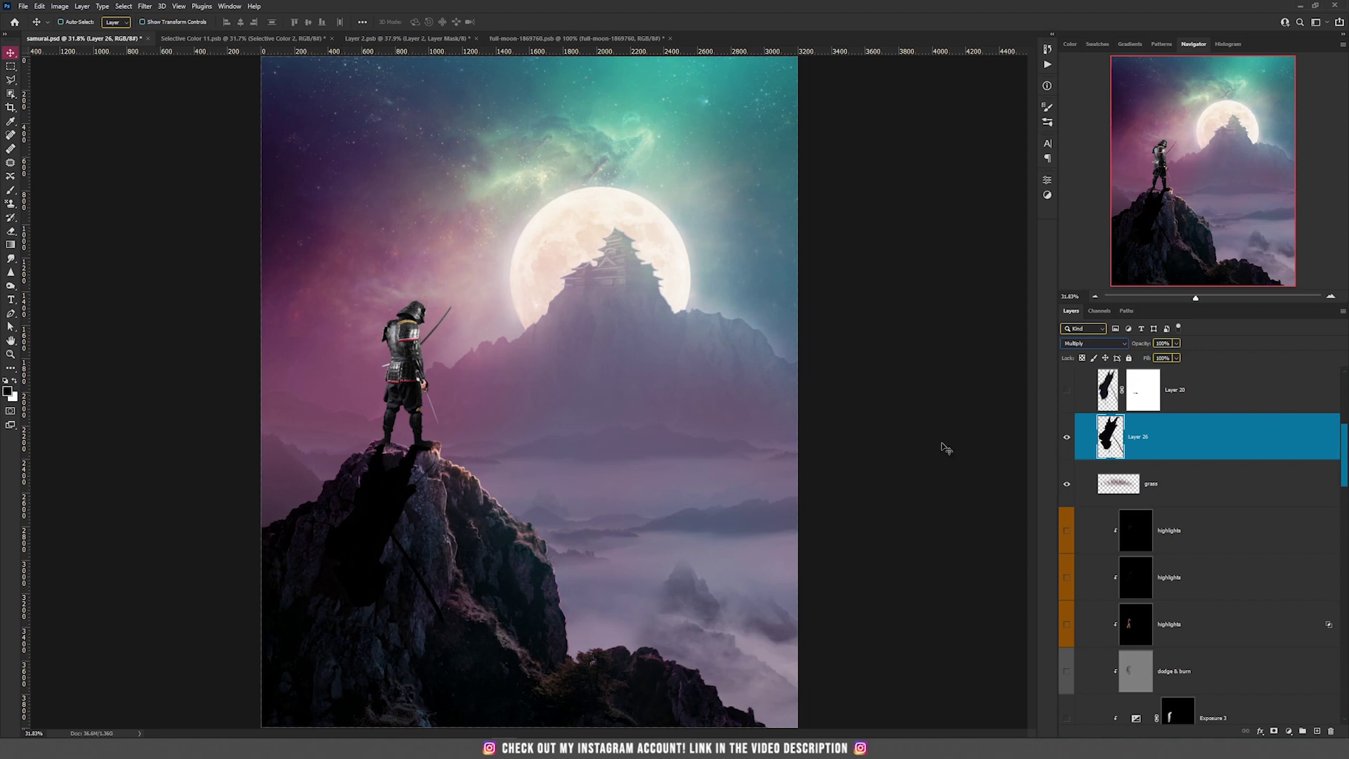
click(143, 7)
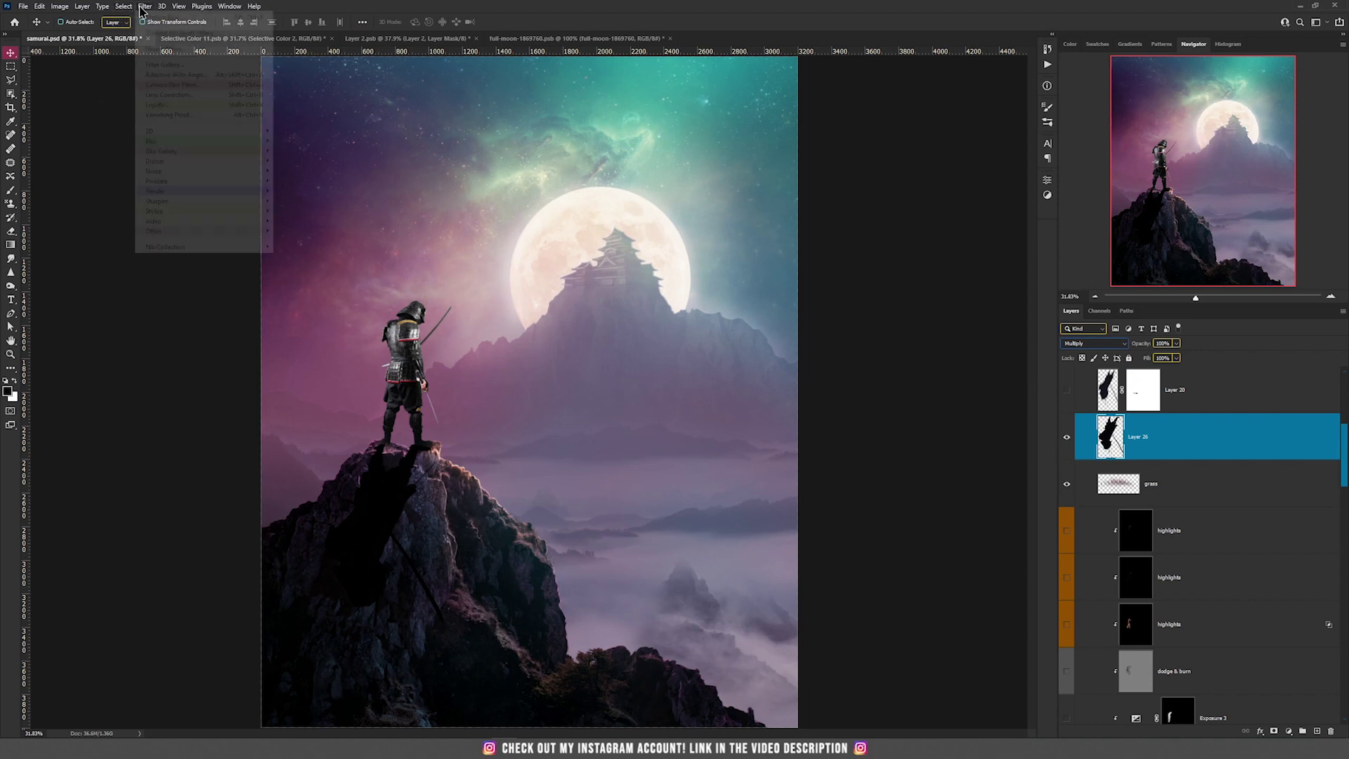
mouse_move(174, 142)
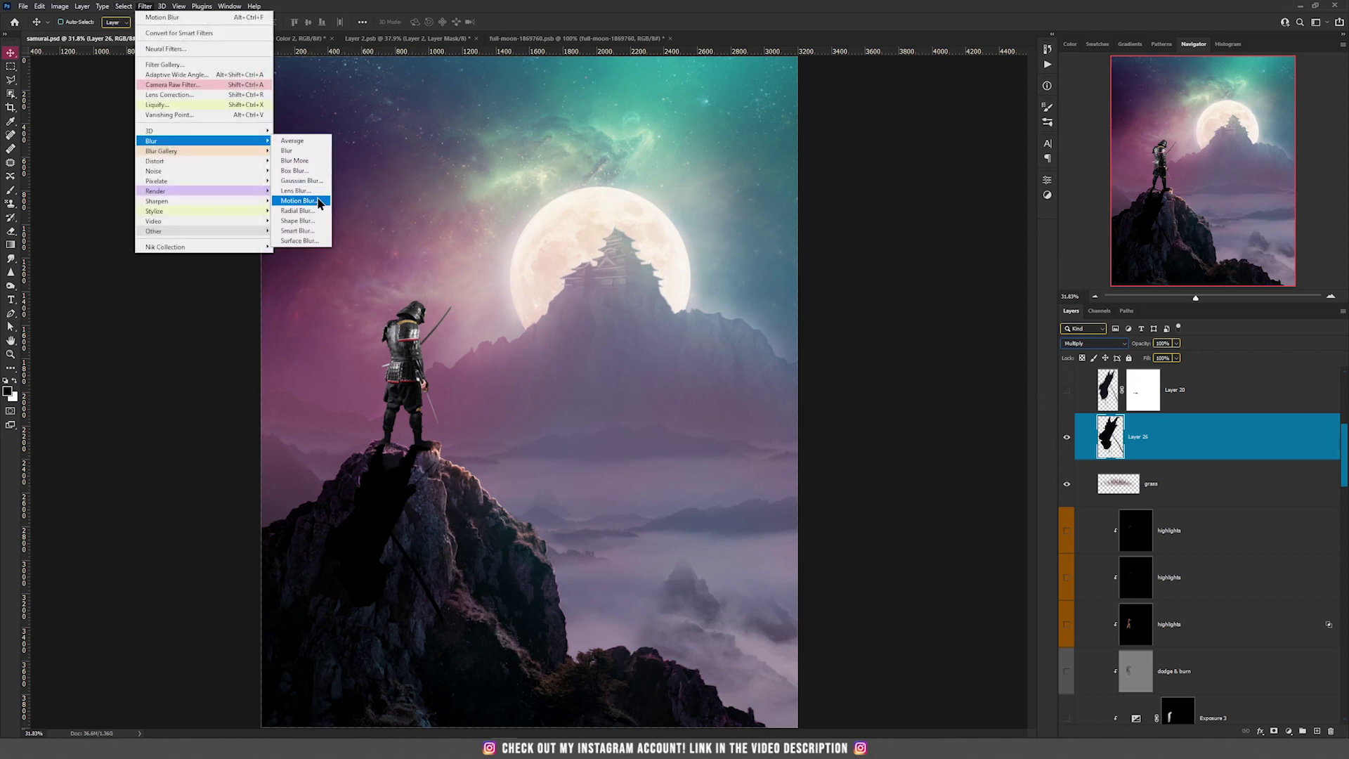
click(298, 200)
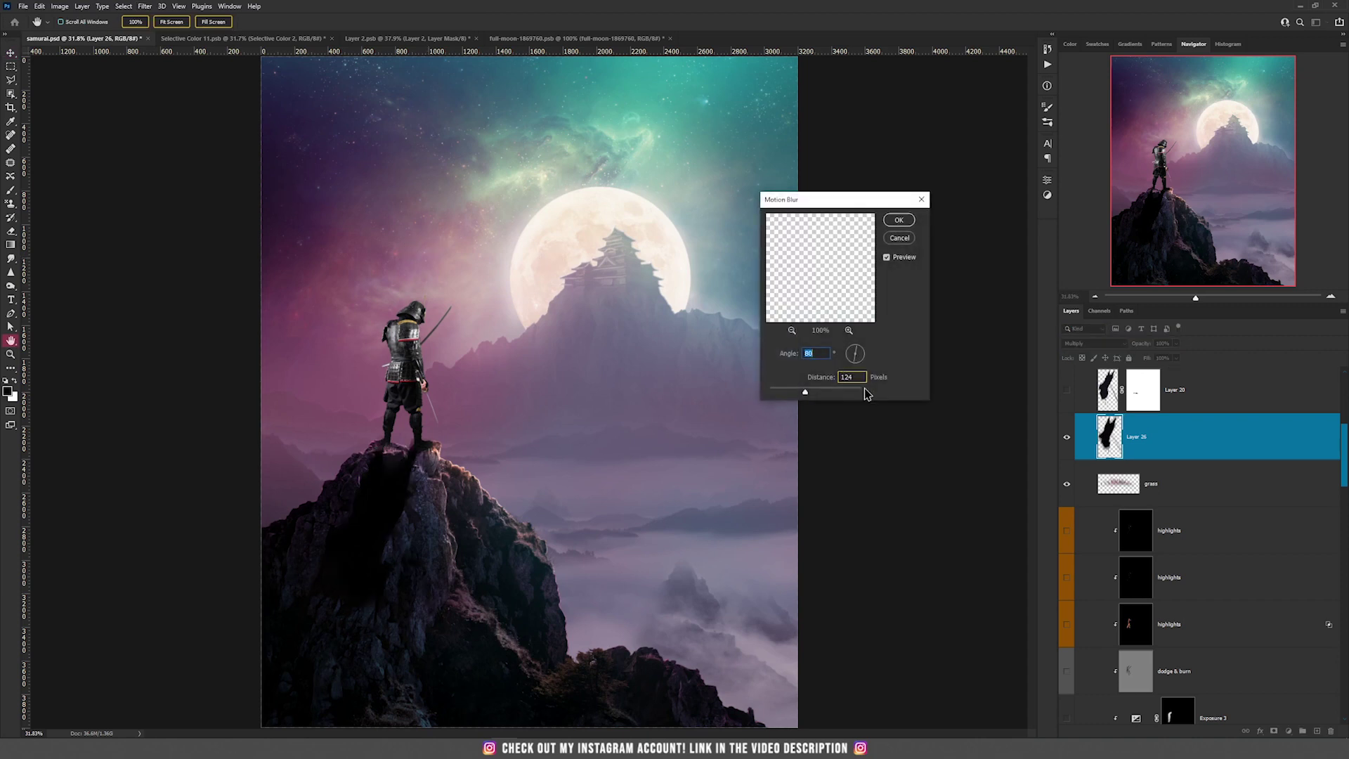
drag(805, 391, 815, 392)
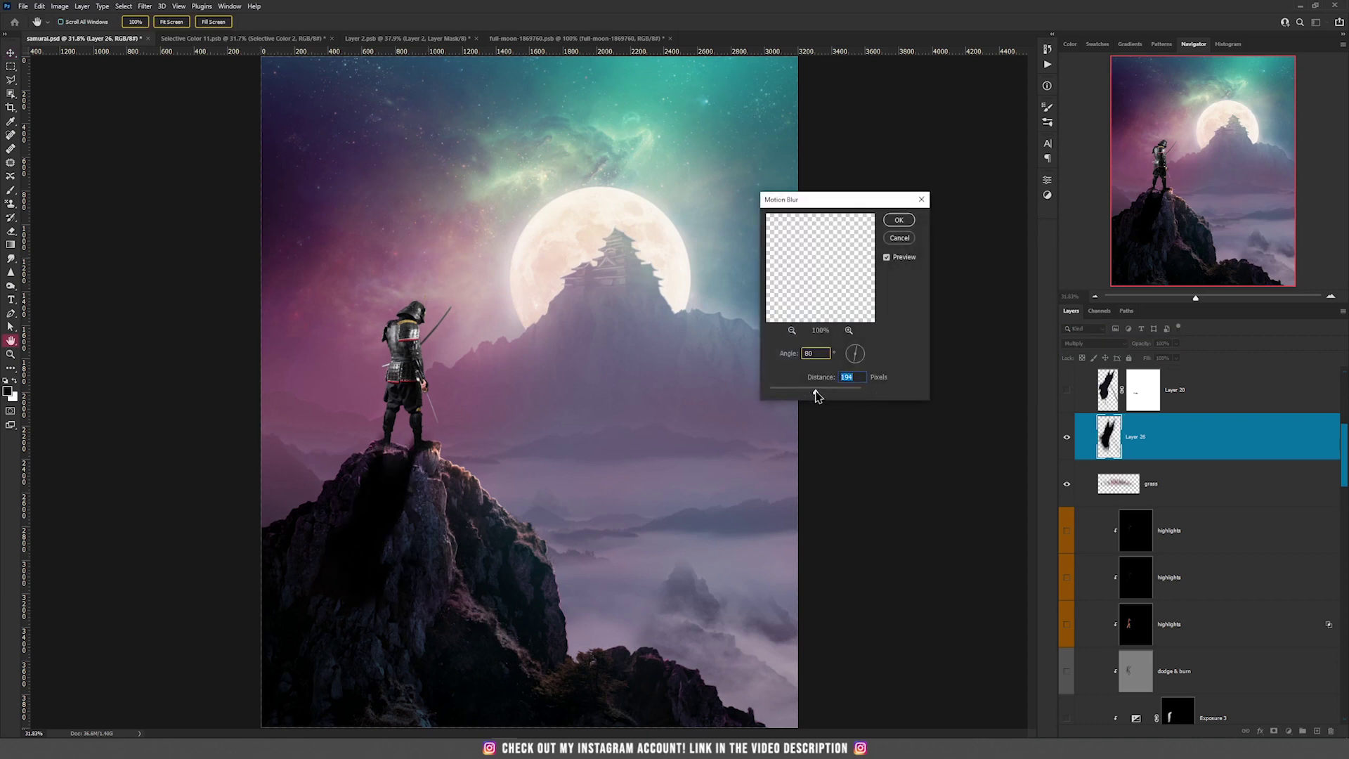
click(897, 220)
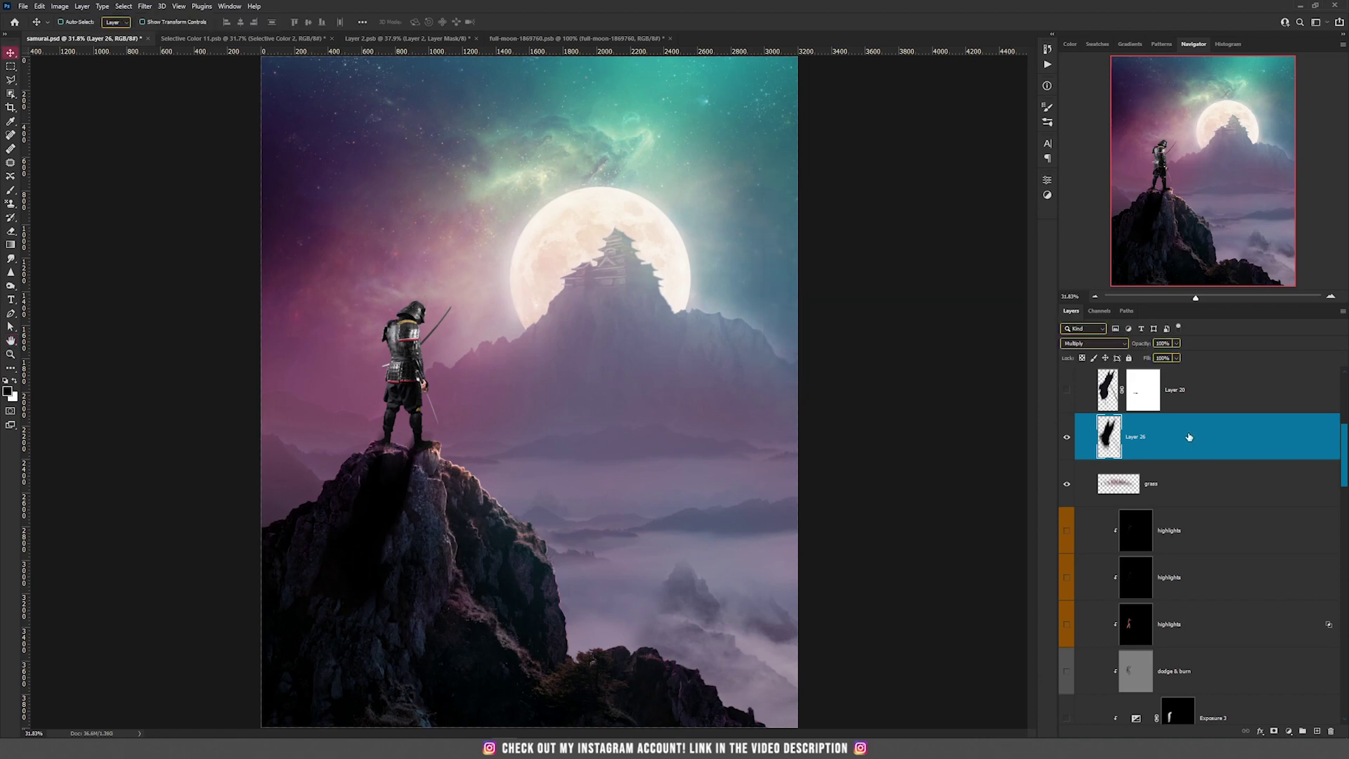
Add a layer mask to the shadow layer and paint out the blurred spill above the rock around the feet with a smaller brush
click(1273, 731)
scroll(384, 428, up, 1)
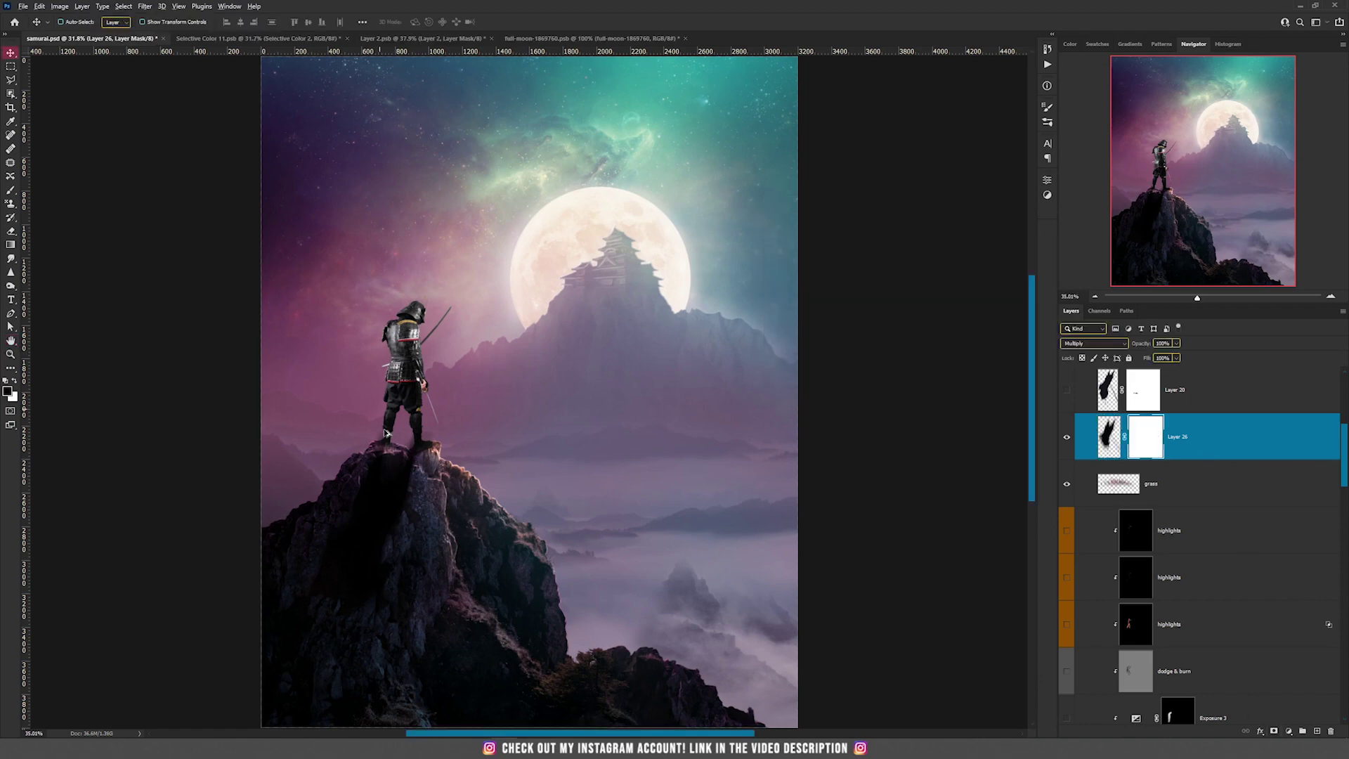
scroll(392, 448, up, 3)
scroll(392, 447, up, 4)
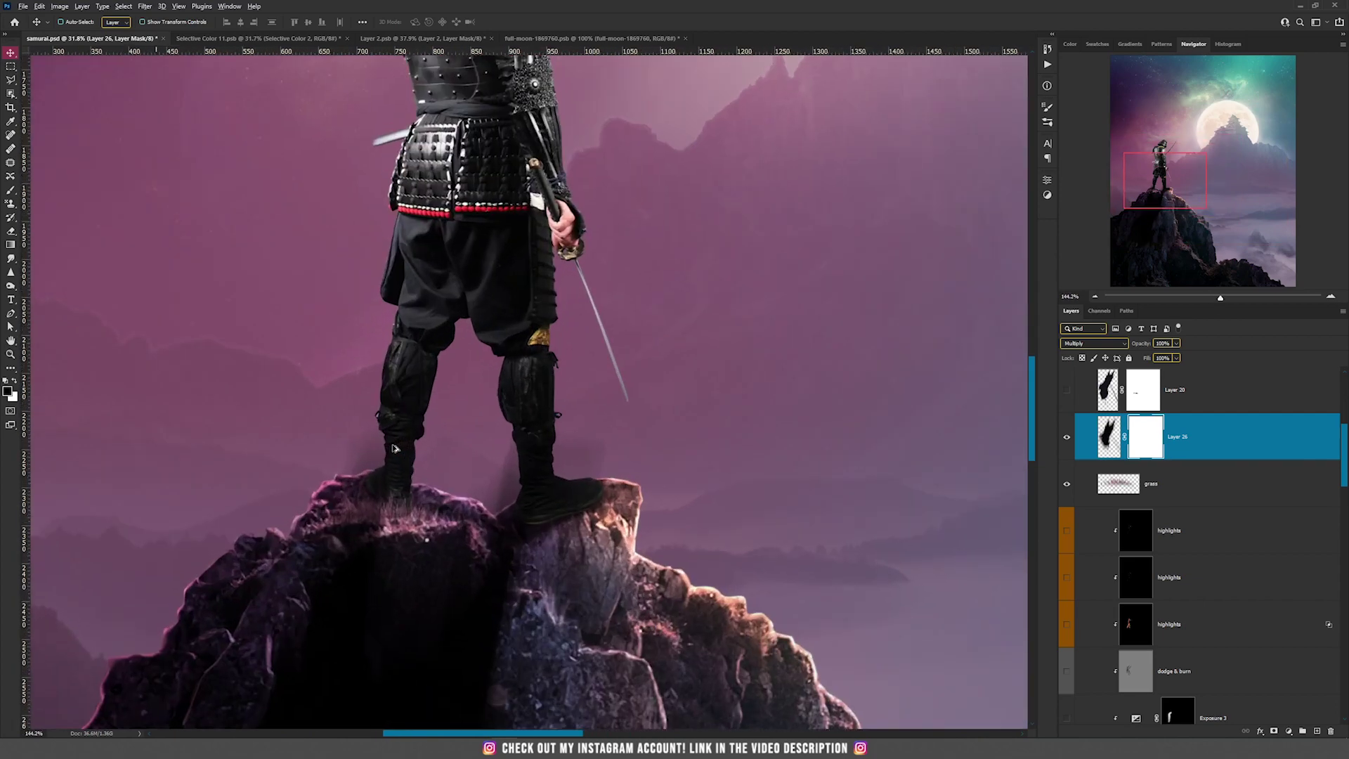
key(b)
key(bracketleft)
key(bracketleft)
key(bracketleft)
key(bracketleft)
key(bracketleft)
key(bracketleft)
key(bracketleft)
key(bracketleft)
key(bracketleft)
key(bracketleft)
key(bracketleft)
key(bracketleft)
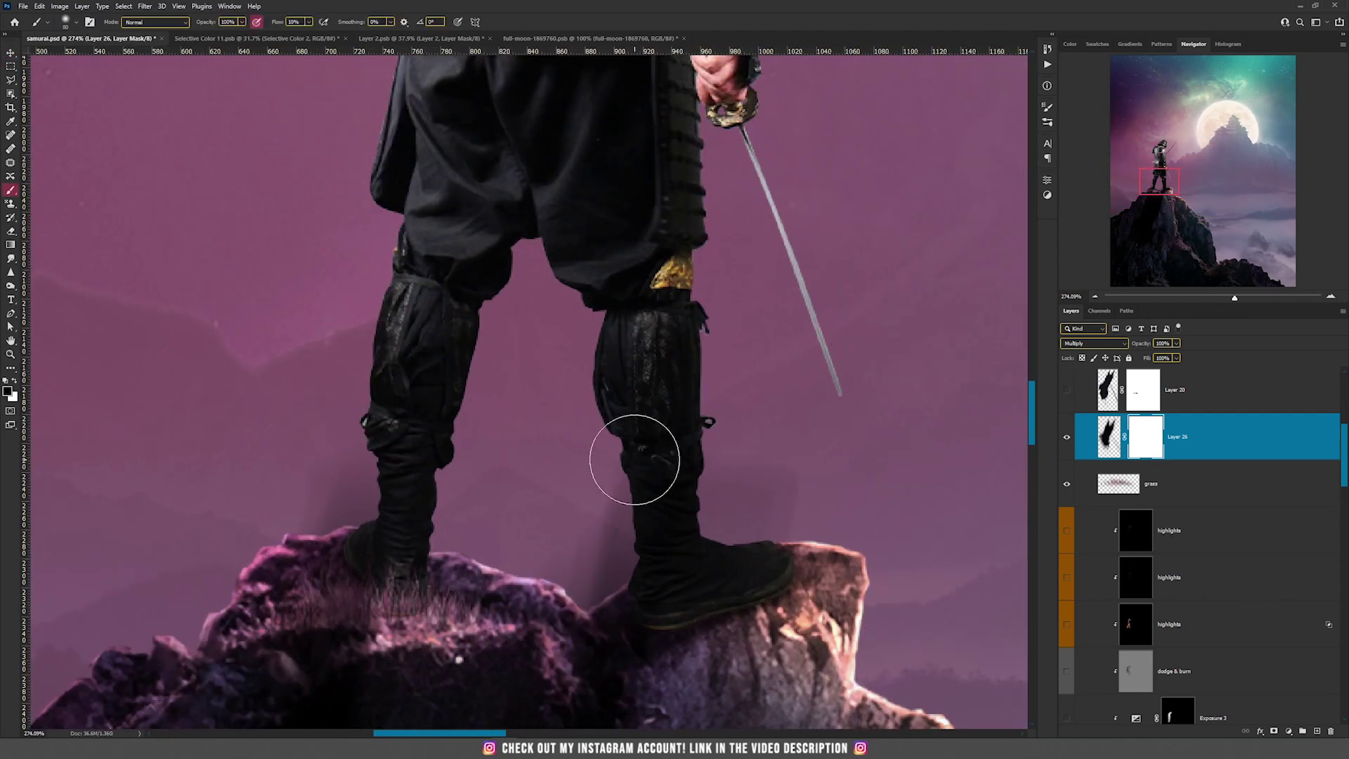
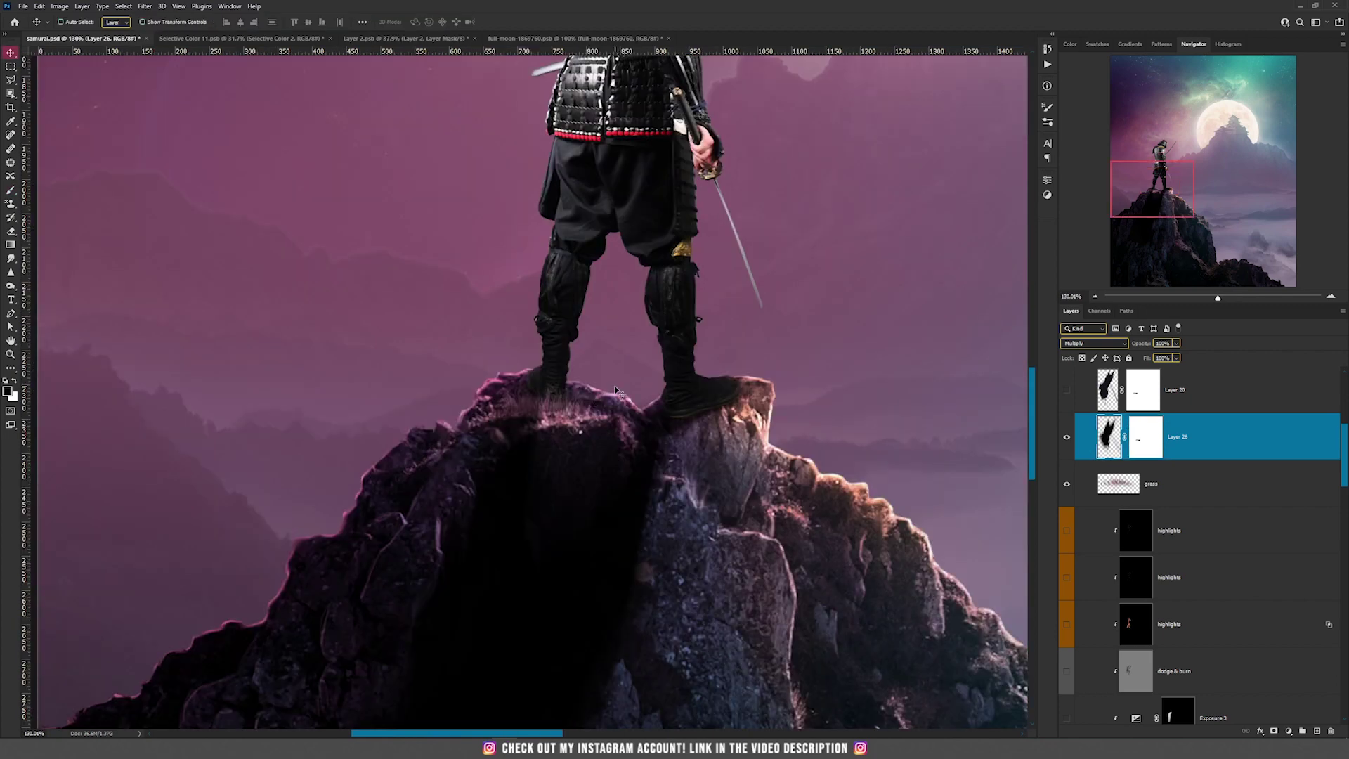
Lower the opacity of the Multiply shadow layer so the rock texture shows through
key(b)
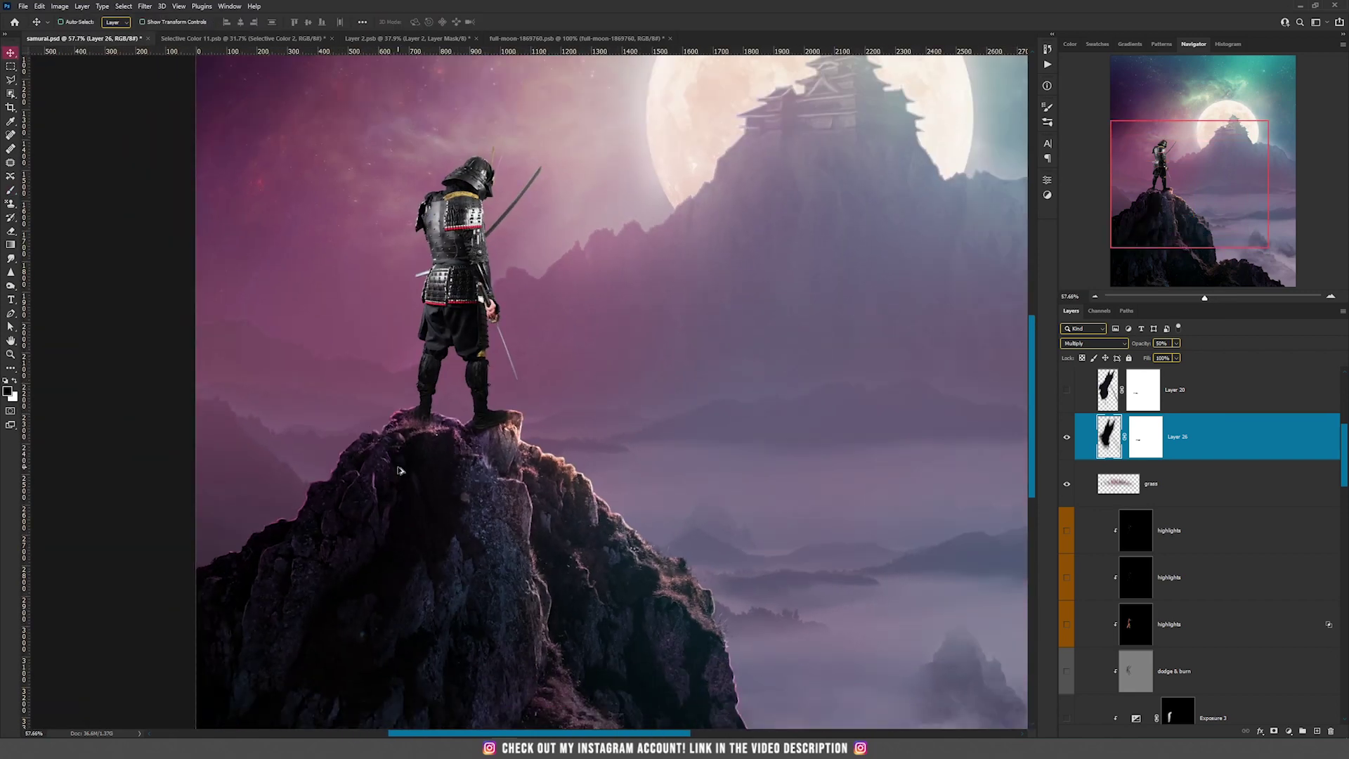
click(1175, 343)
drag(1175, 351, 1181, 356)
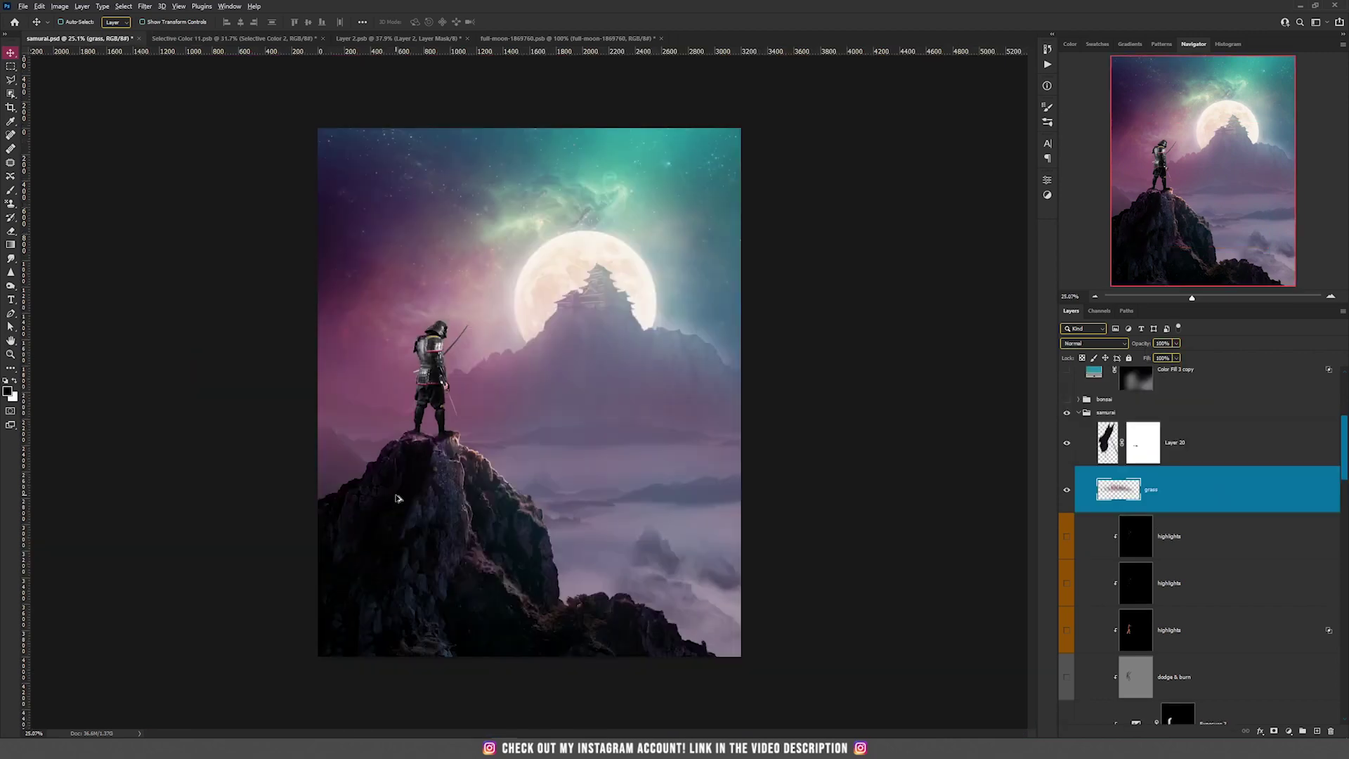
Enable the Selective Color 2 adjustment clipped to the samurai, open its settings and compare the samurai with and without it
scroll(400, 493, up, 3)
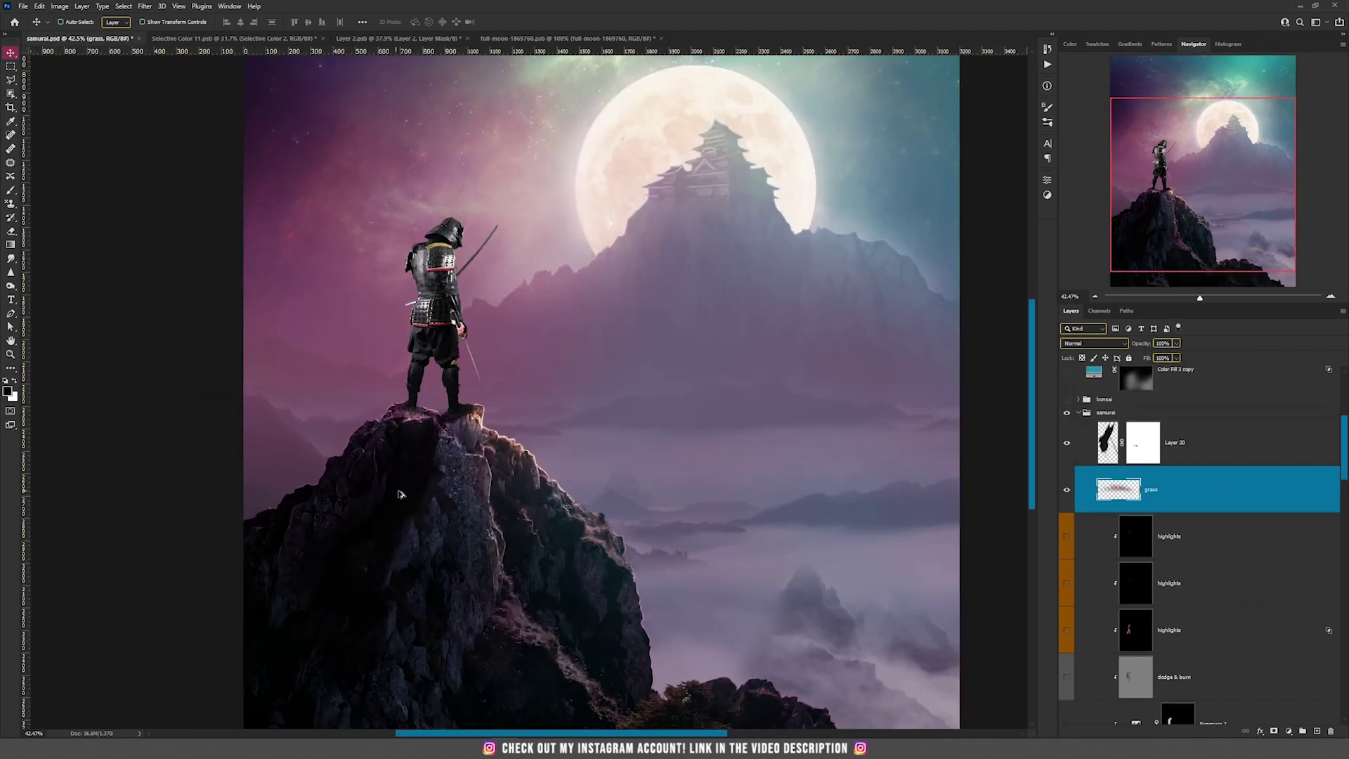
scroll(1206, 545, down, 5)
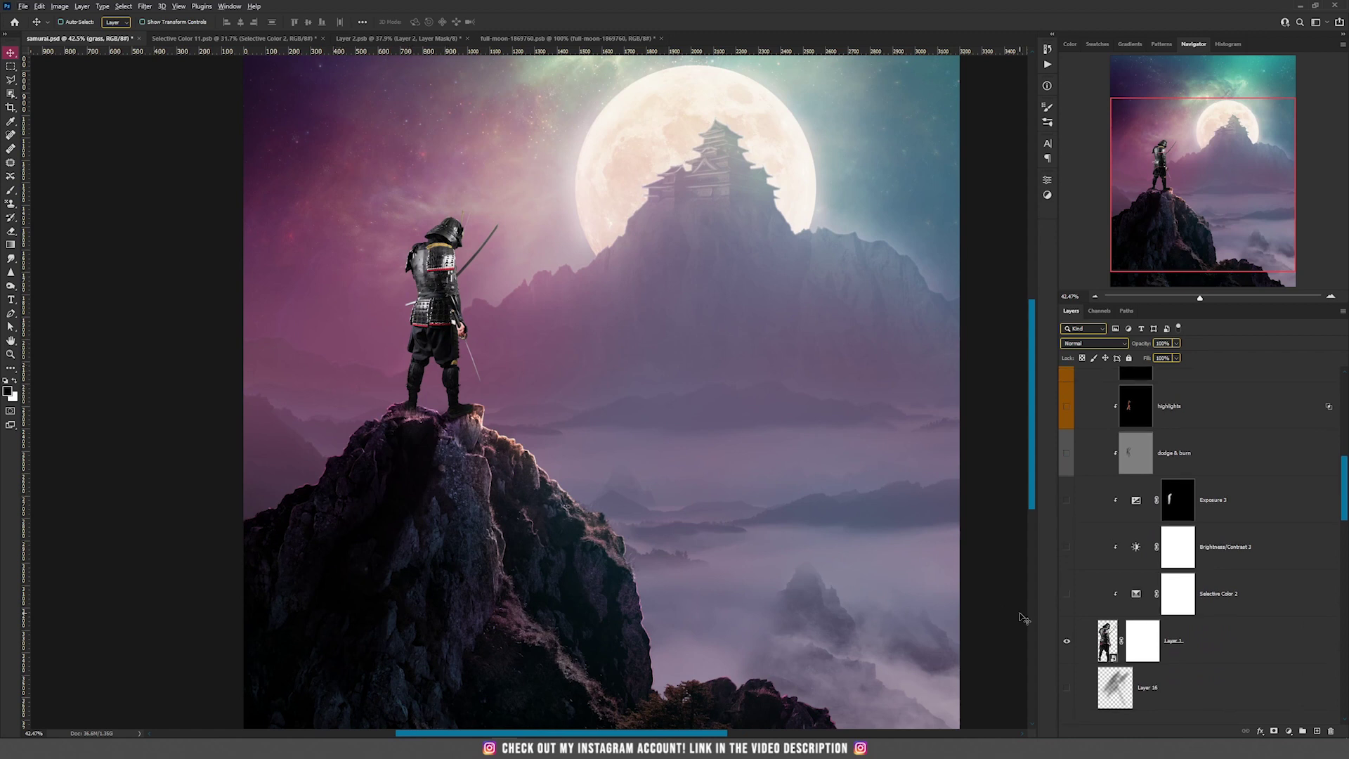
double_click(1136, 596)
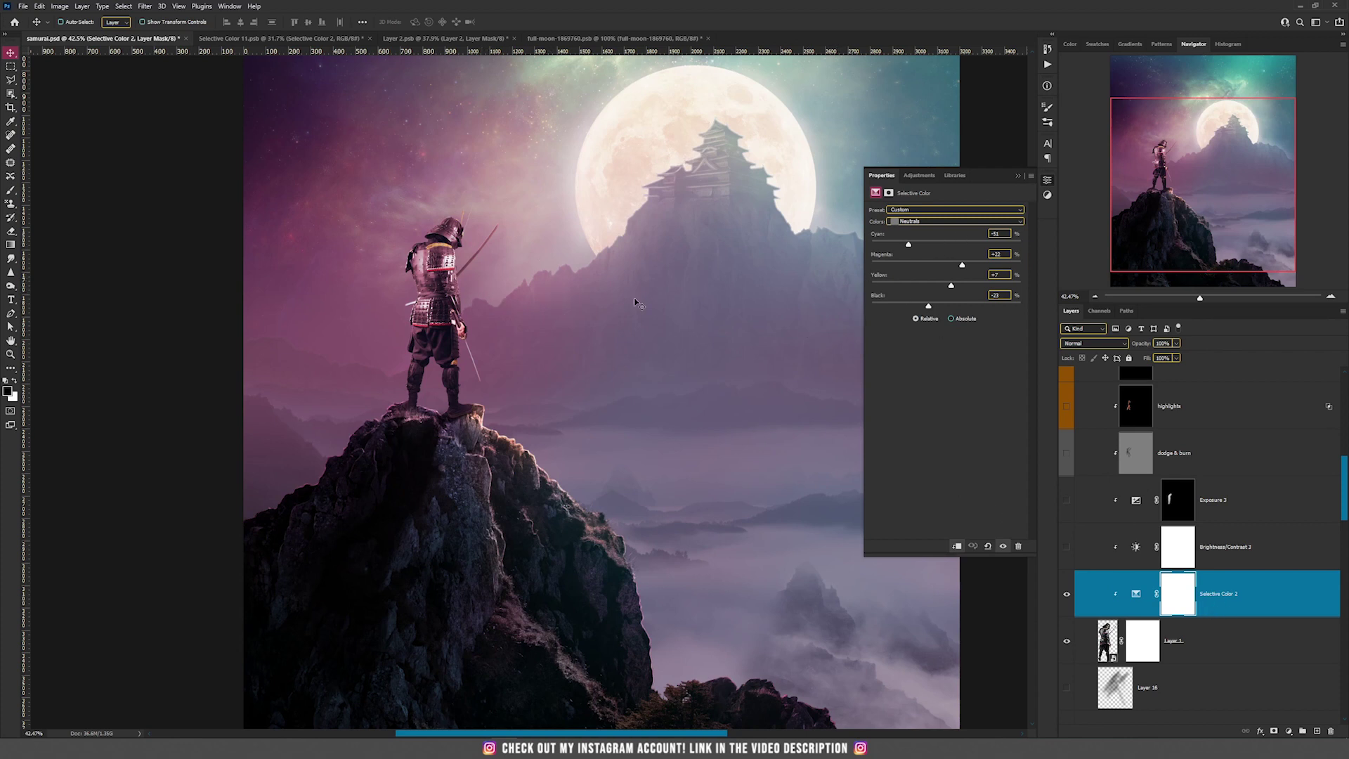
click(1067, 597)
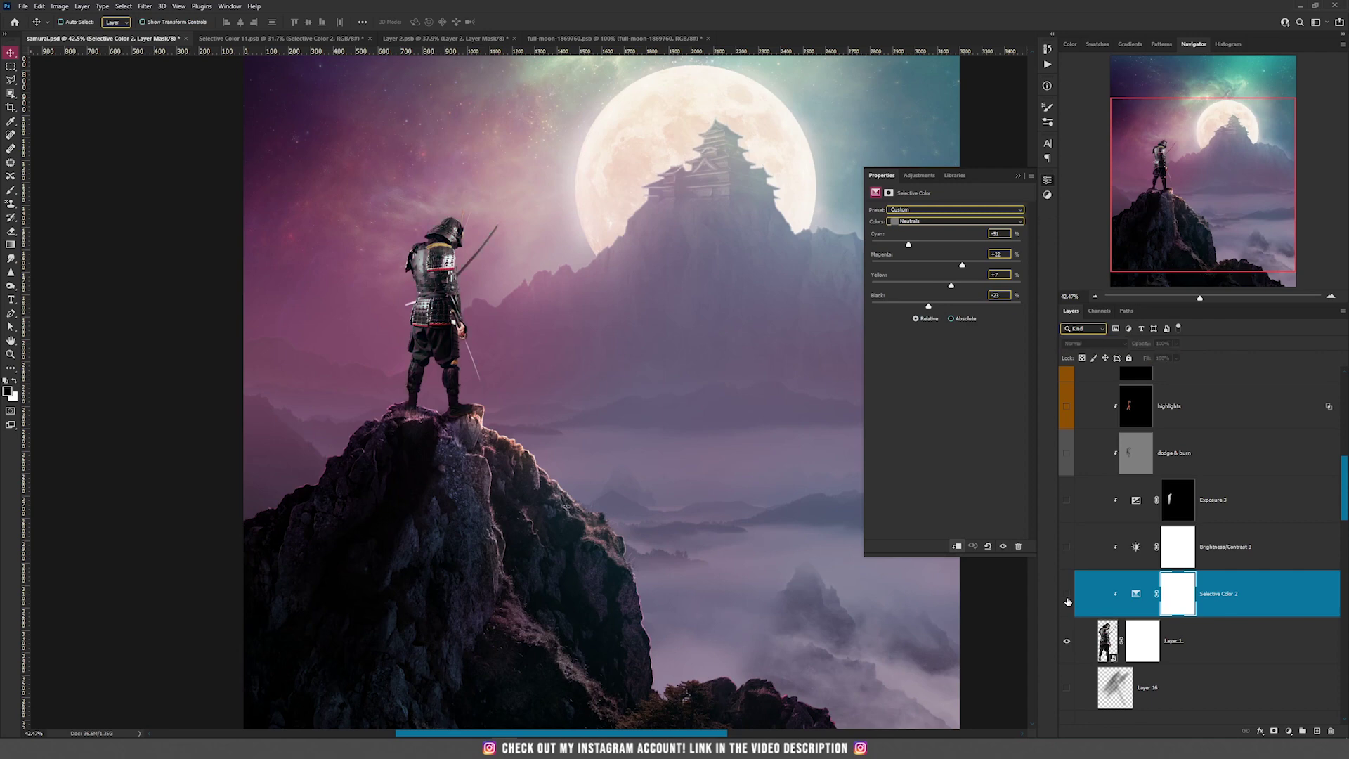
click(1067, 598)
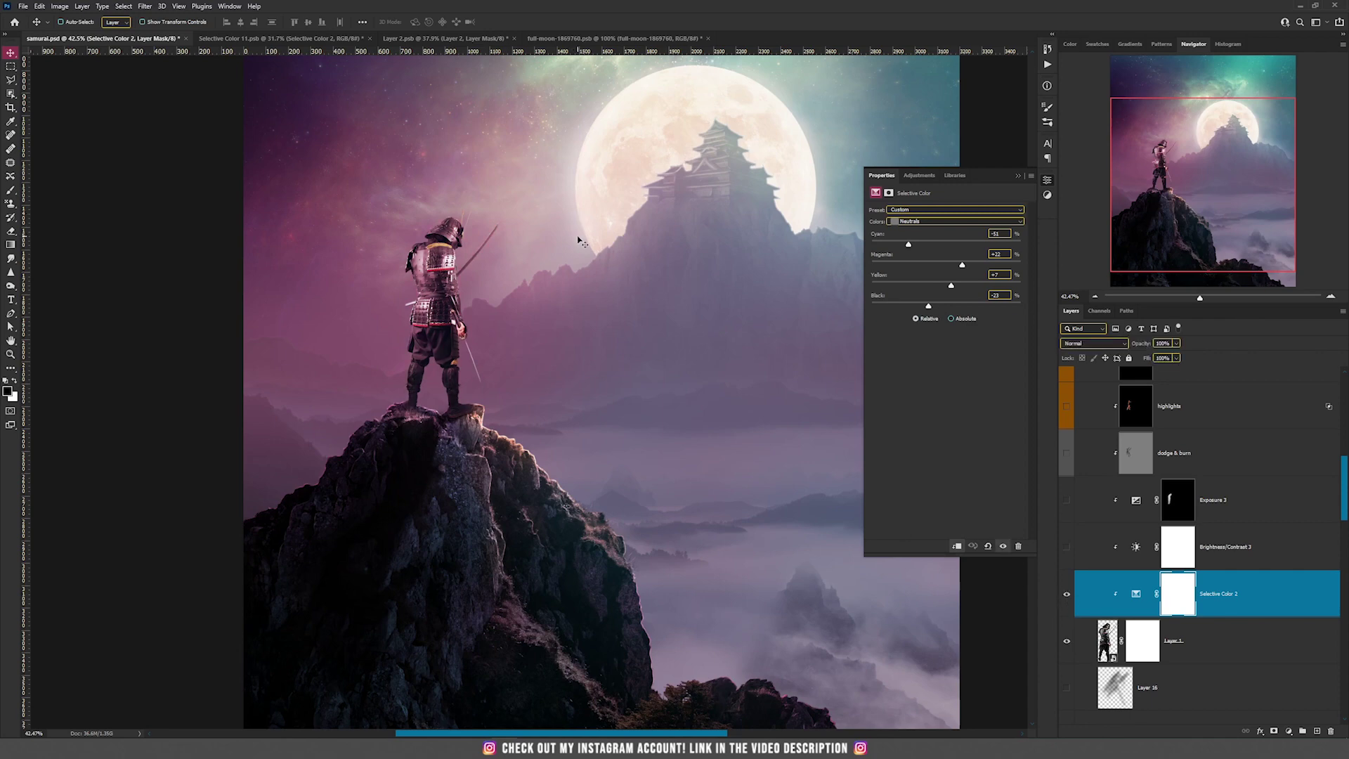
Turn on the Brightness/Contrast 3 adjustment clipped to the samurai and open its settings
scroll(577, 241, down, 1)
drag(638, 210, 650, 363)
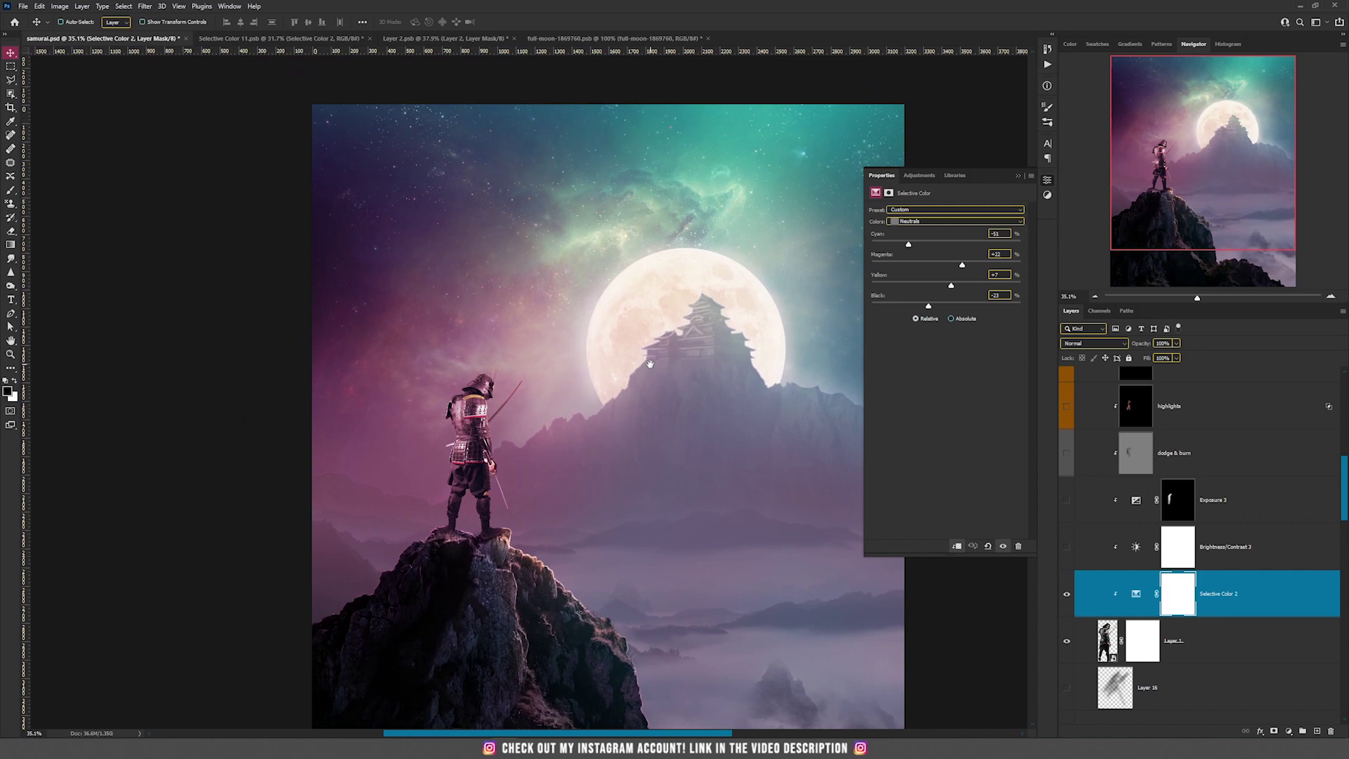
scroll(454, 454, up, 3)
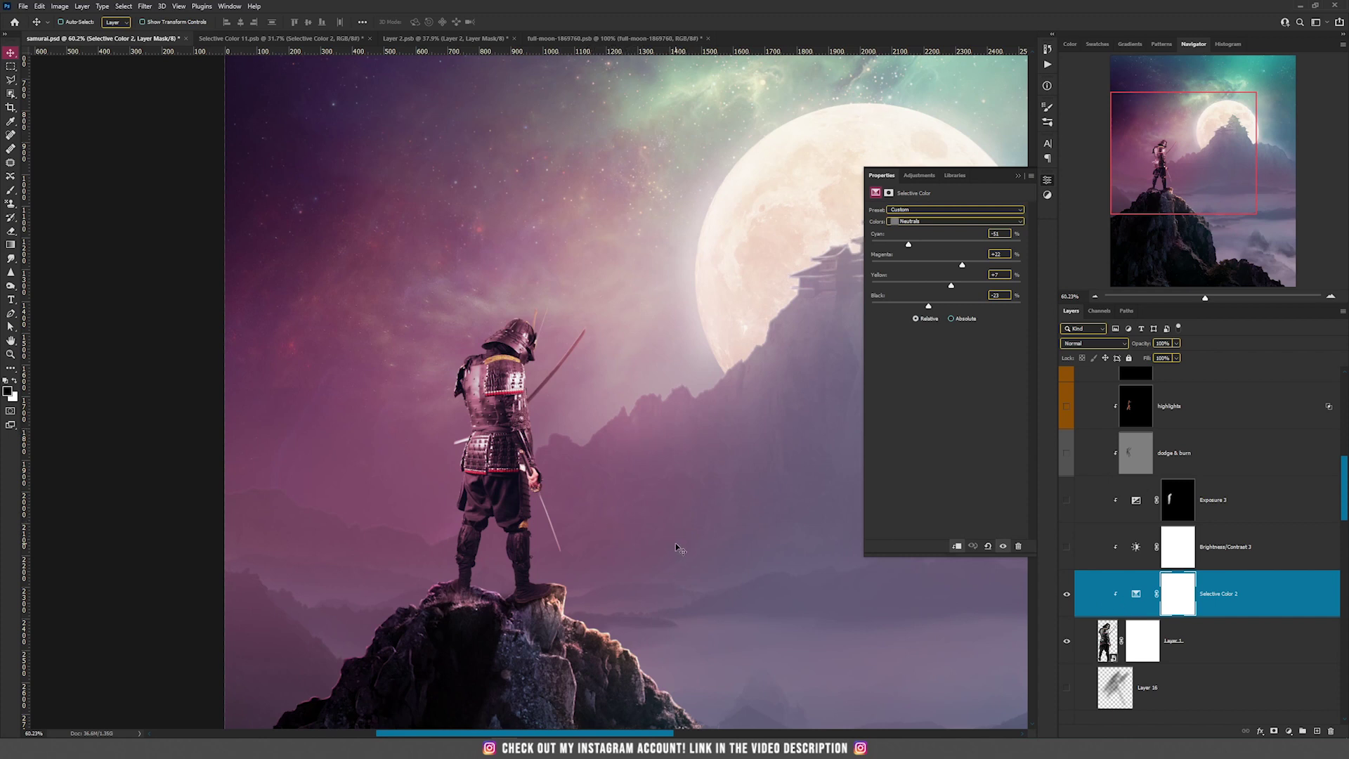
click(1066, 547)
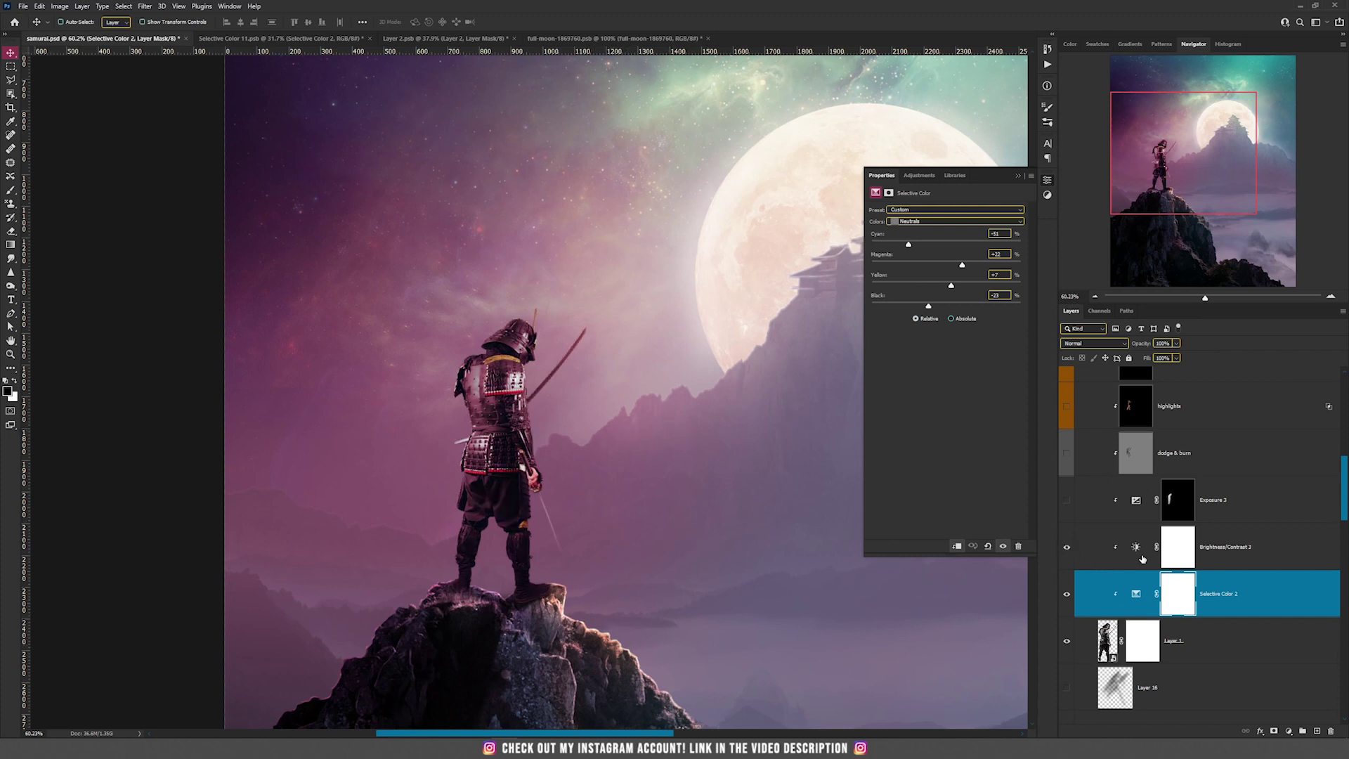
click(1139, 549)
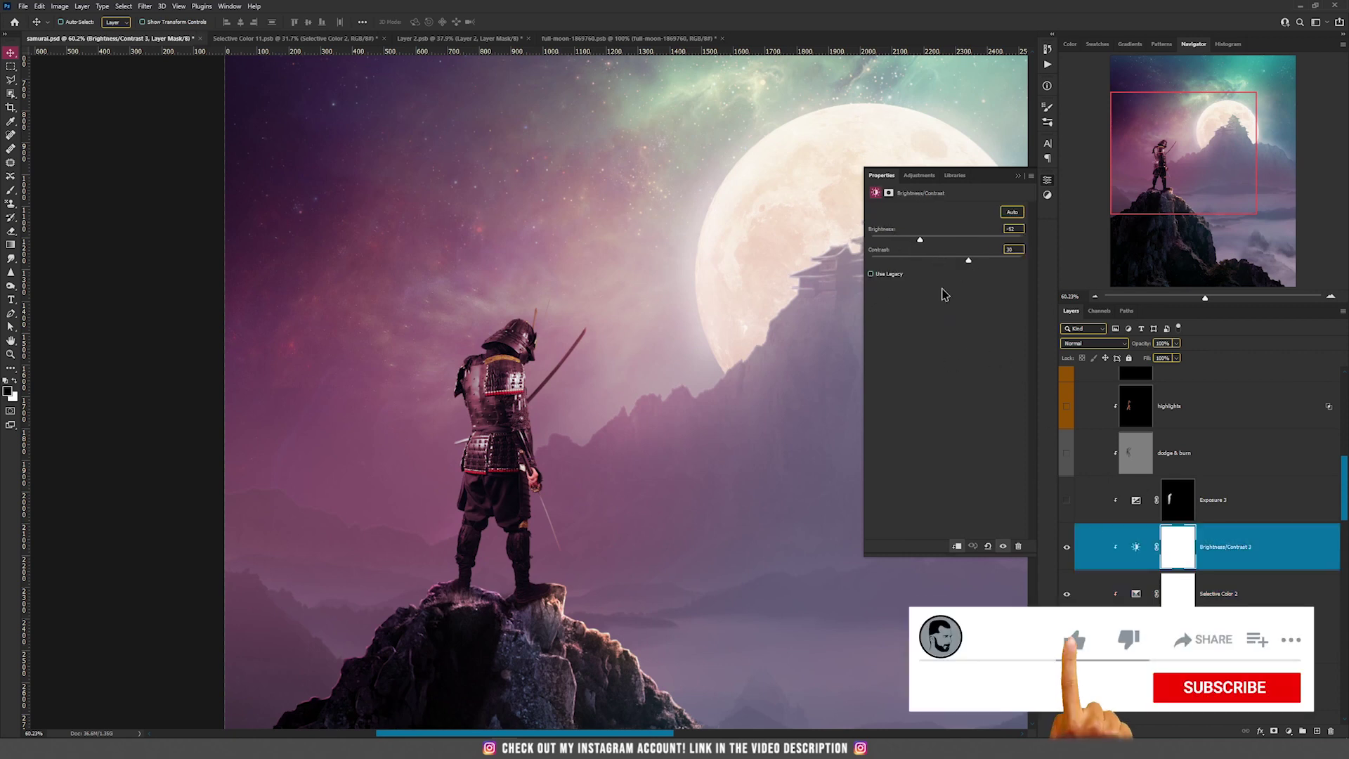
Turn on the masked Exposure 3 adjustment above the samurai and inspect its layer mask and exposure settings
click(1066, 500)
click(1192, 504)
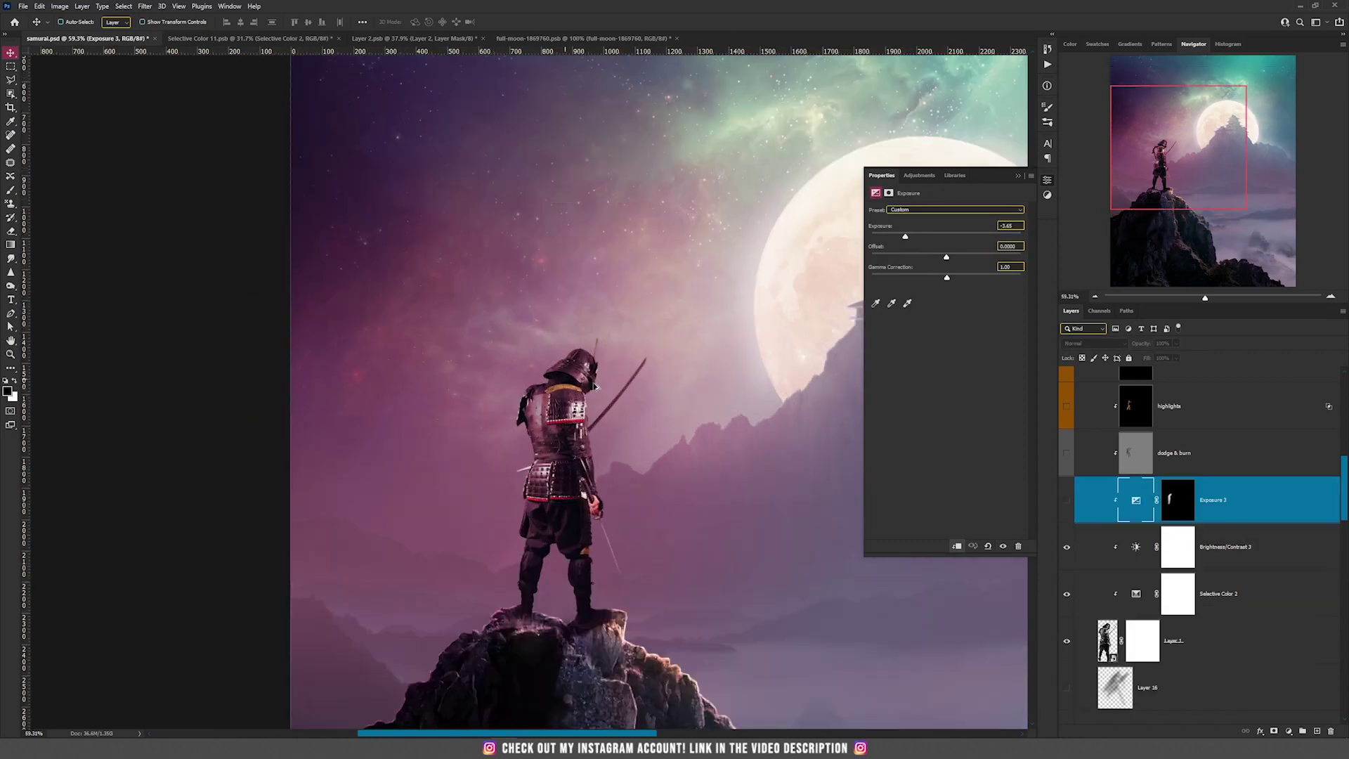
drag(627, 484, 531, 349)
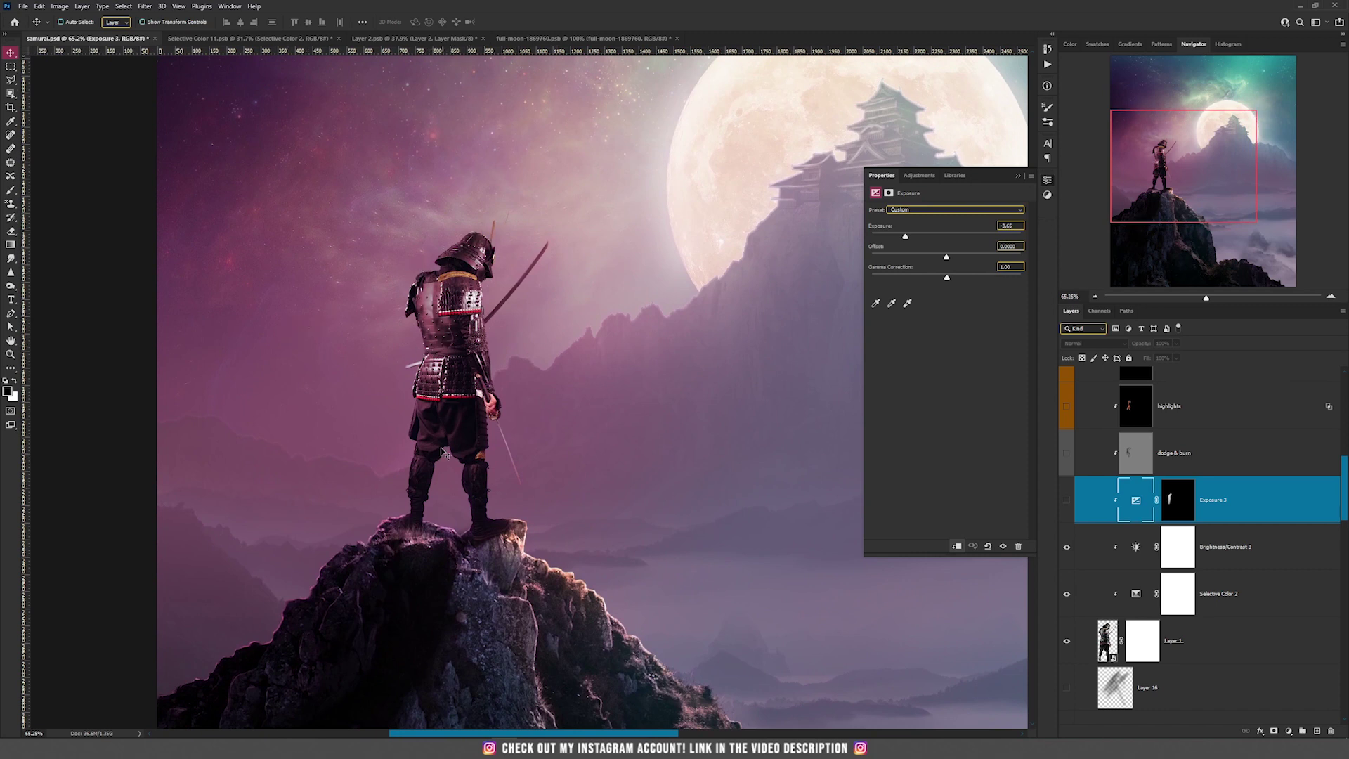
click(1067, 502)
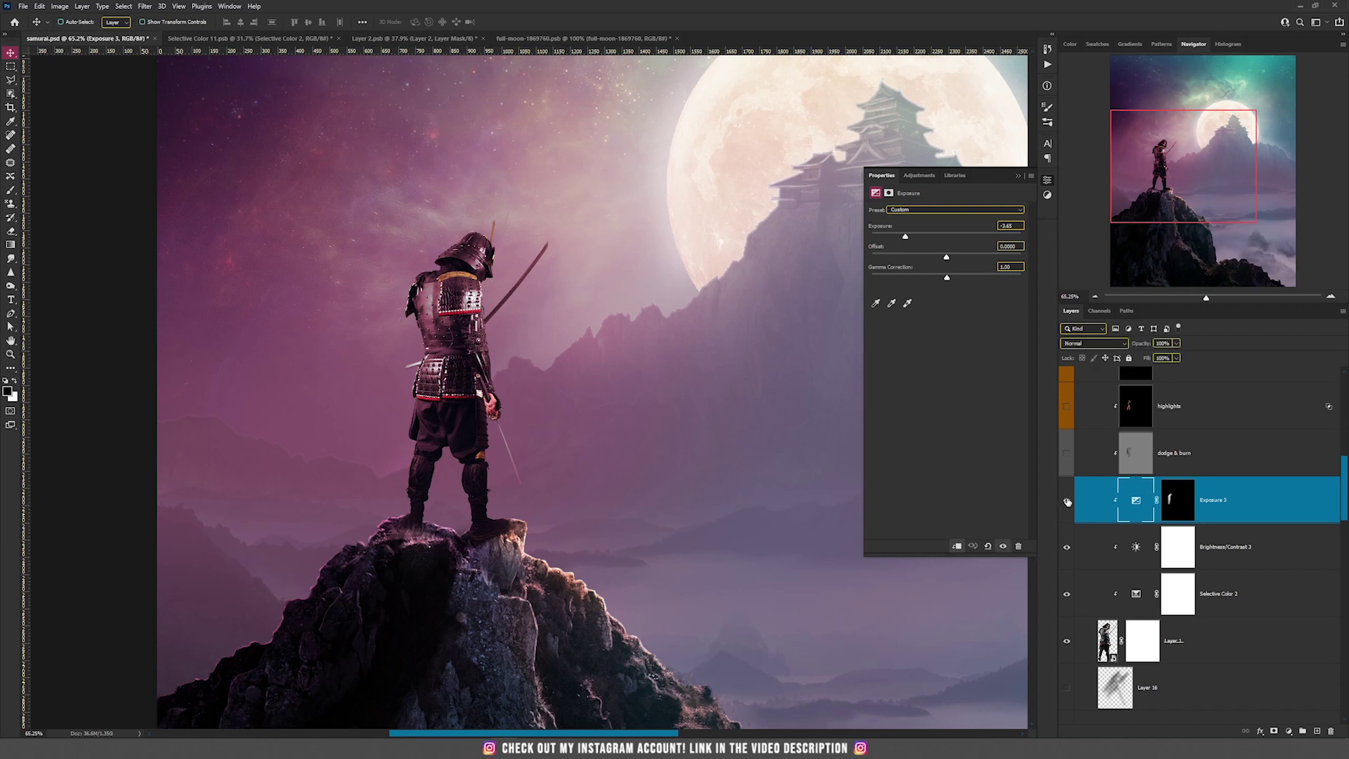
click(1186, 505)
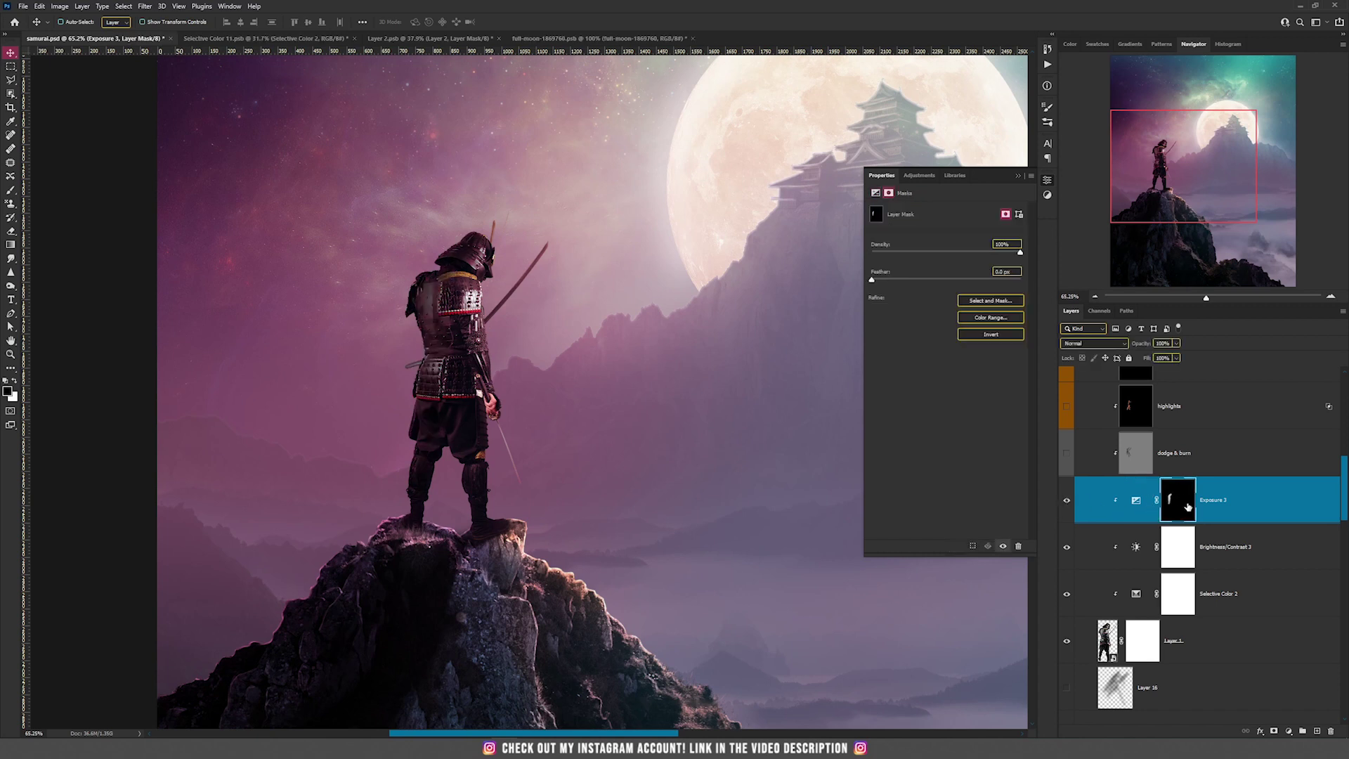
click(1138, 505)
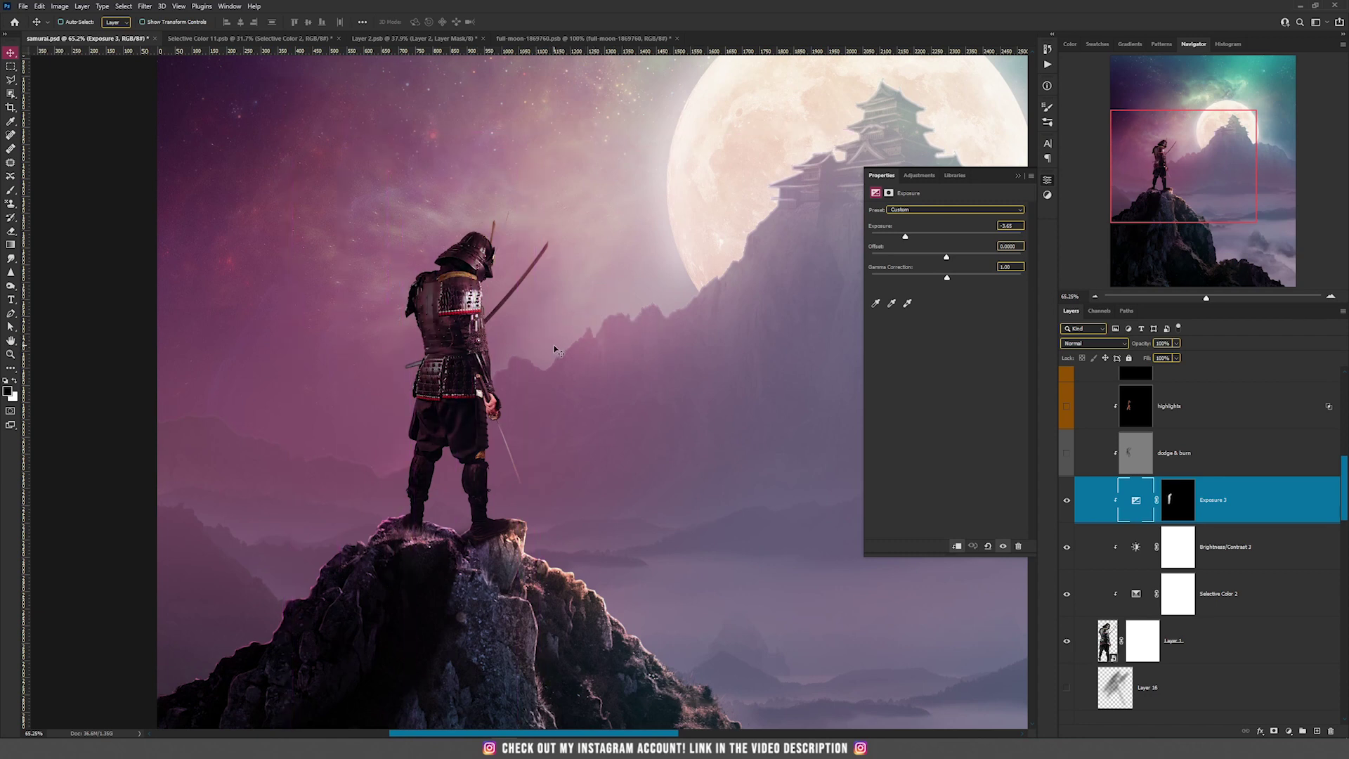
Turn on the dodge & burn layer clipped to the samurai, select it and compare the figure with and without it
drag(592, 272, 561, 336)
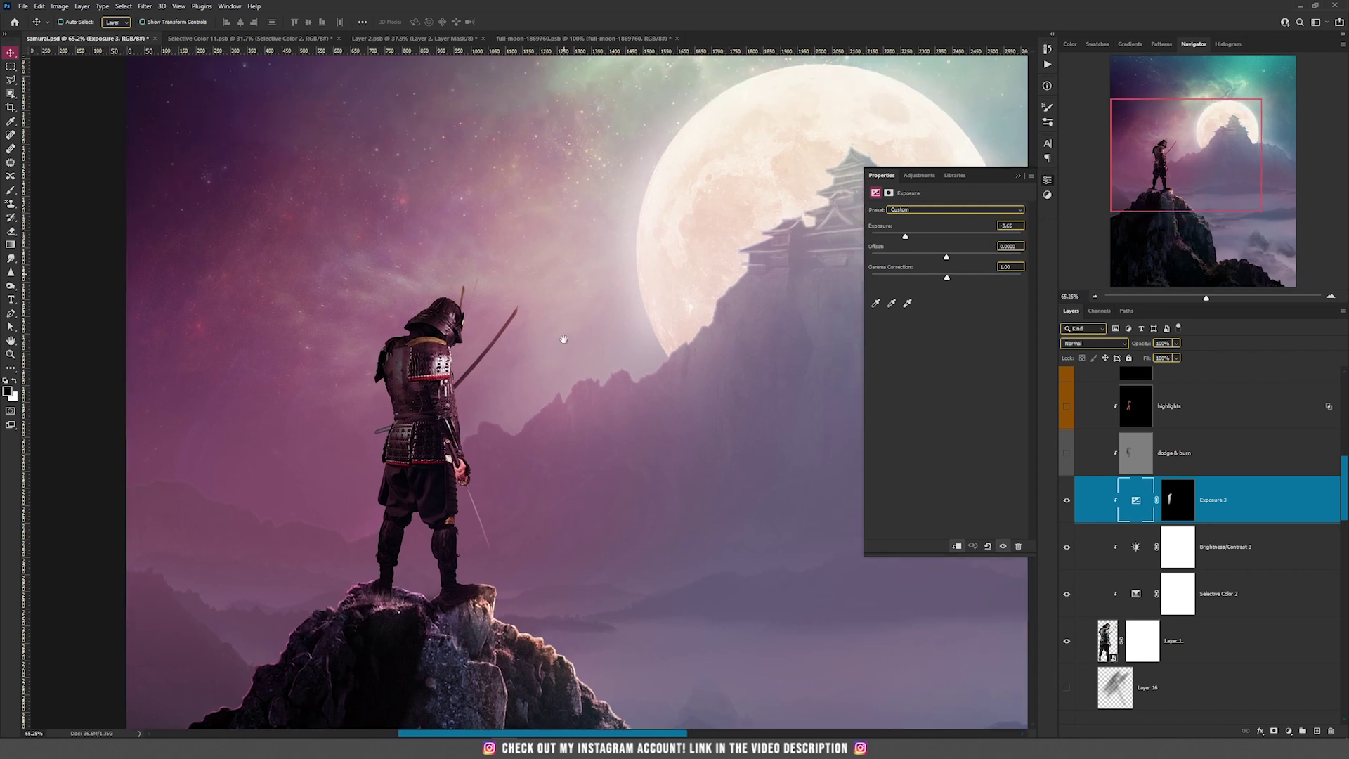
click(1016, 176)
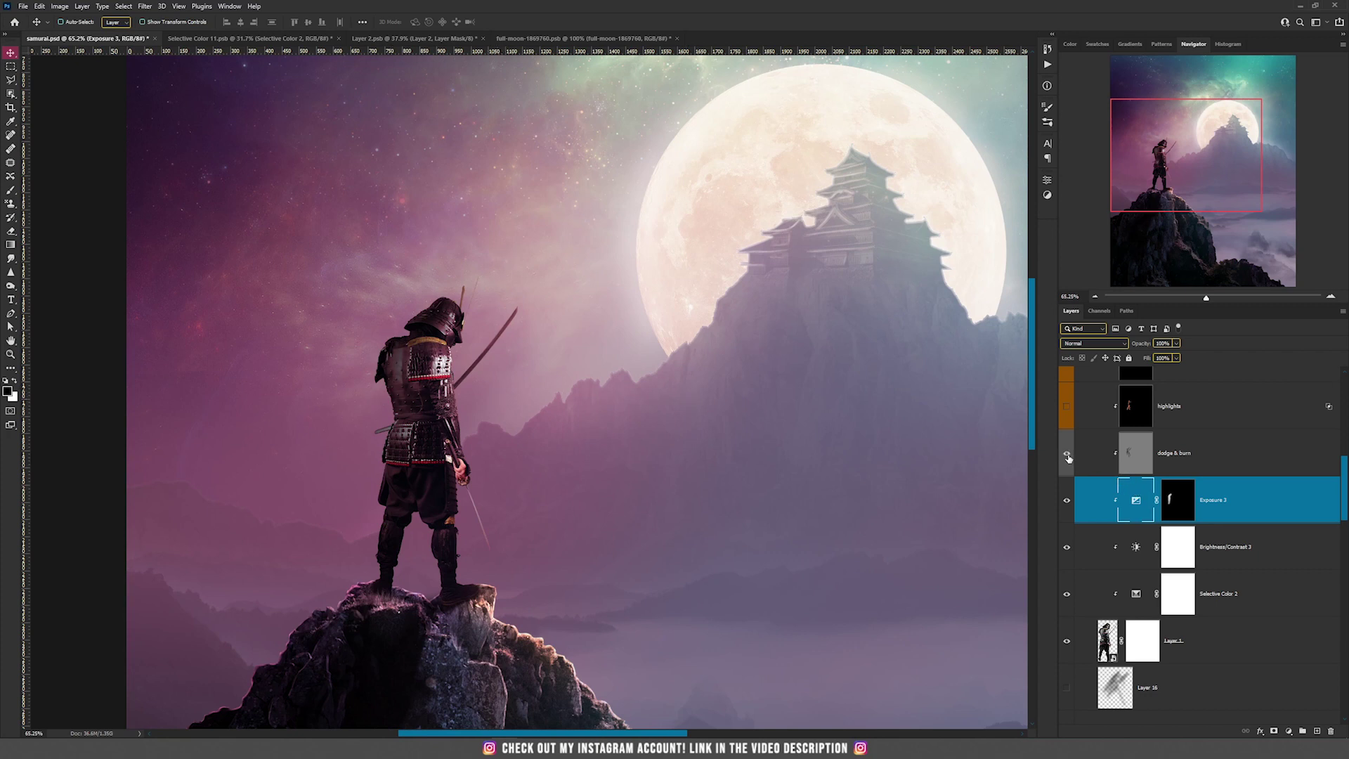
click(1067, 456)
click(1130, 458)
click(1066, 454)
click(1065, 454)
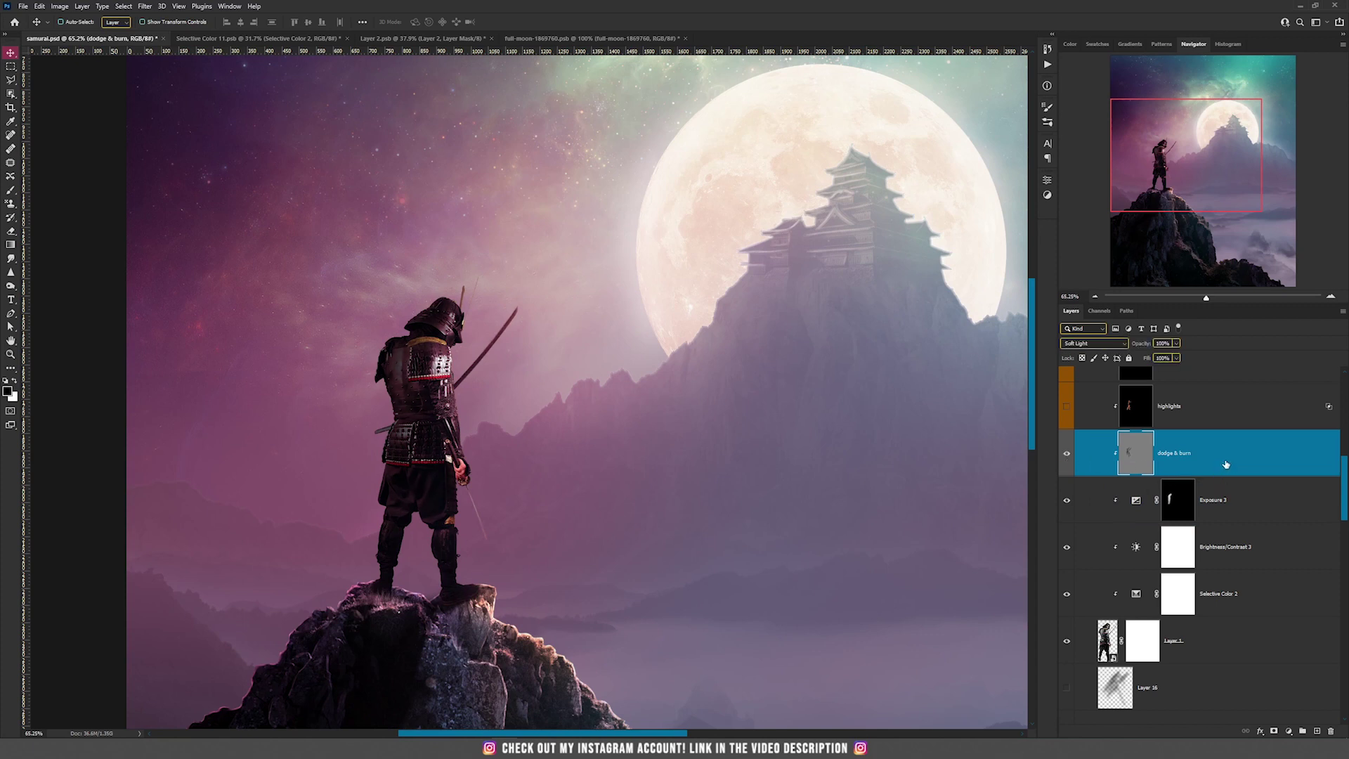
click(1072, 455)
click(1072, 455)
Create a new layer above dodge & burn, clipped to the samurai, in Soft Light mode and filled with 50% gray
click(82, 6)
mouse_move(95, 17)
click(211, 17)
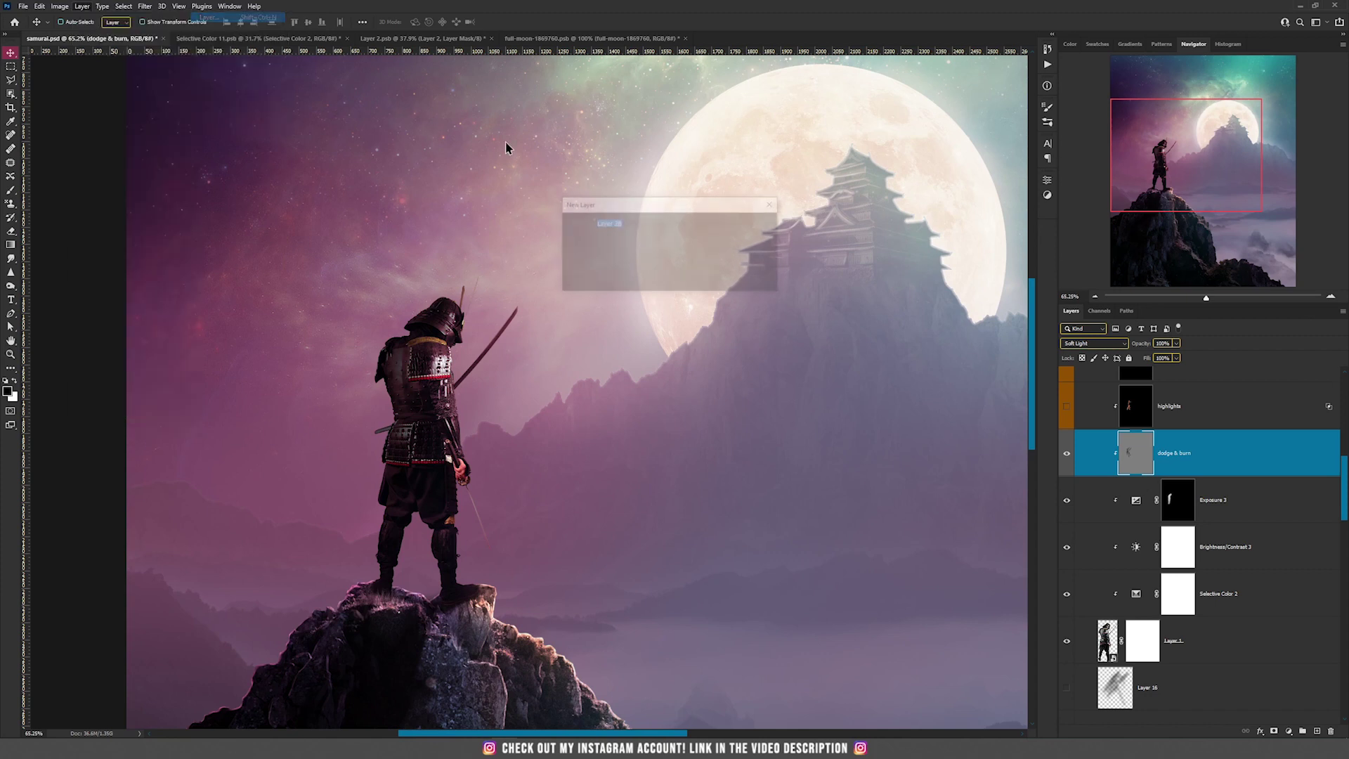
click(627, 268)
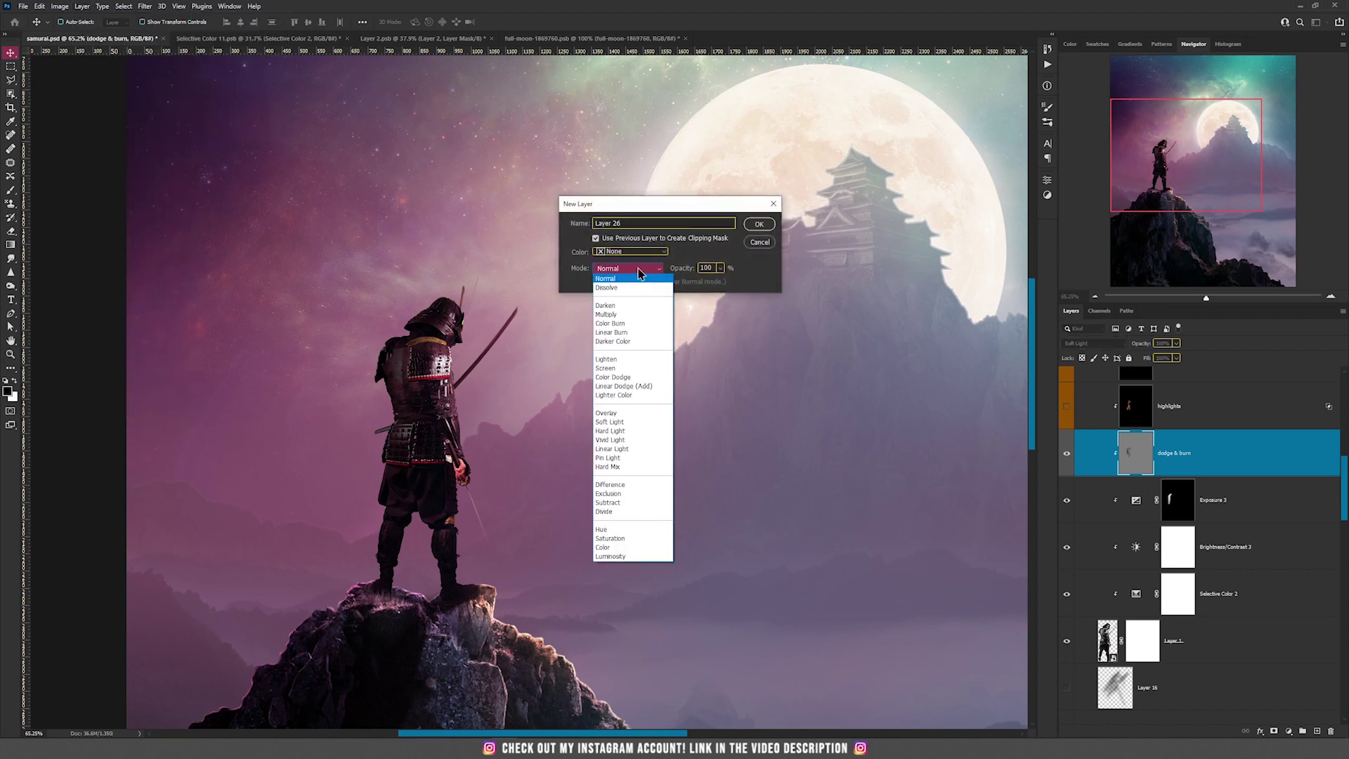
click(620, 422)
click(626, 281)
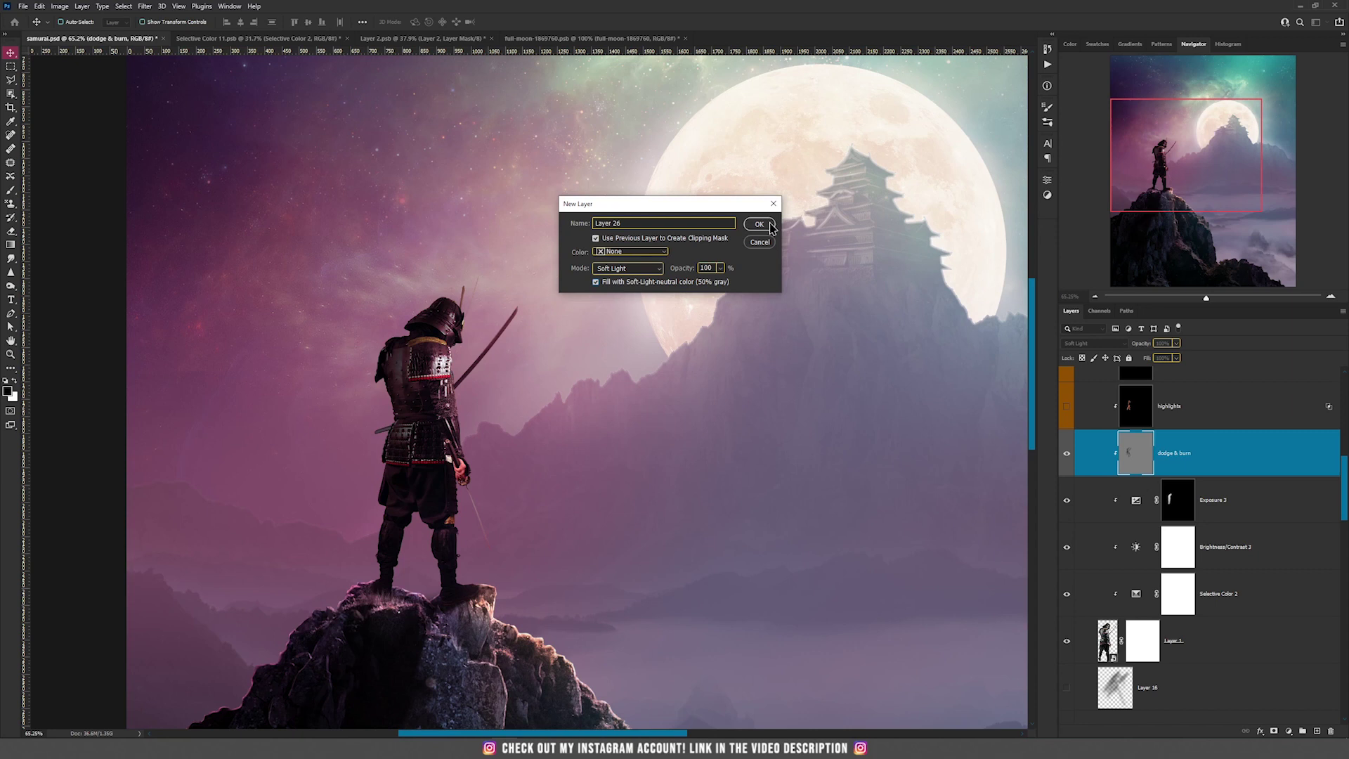
click(759, 224)
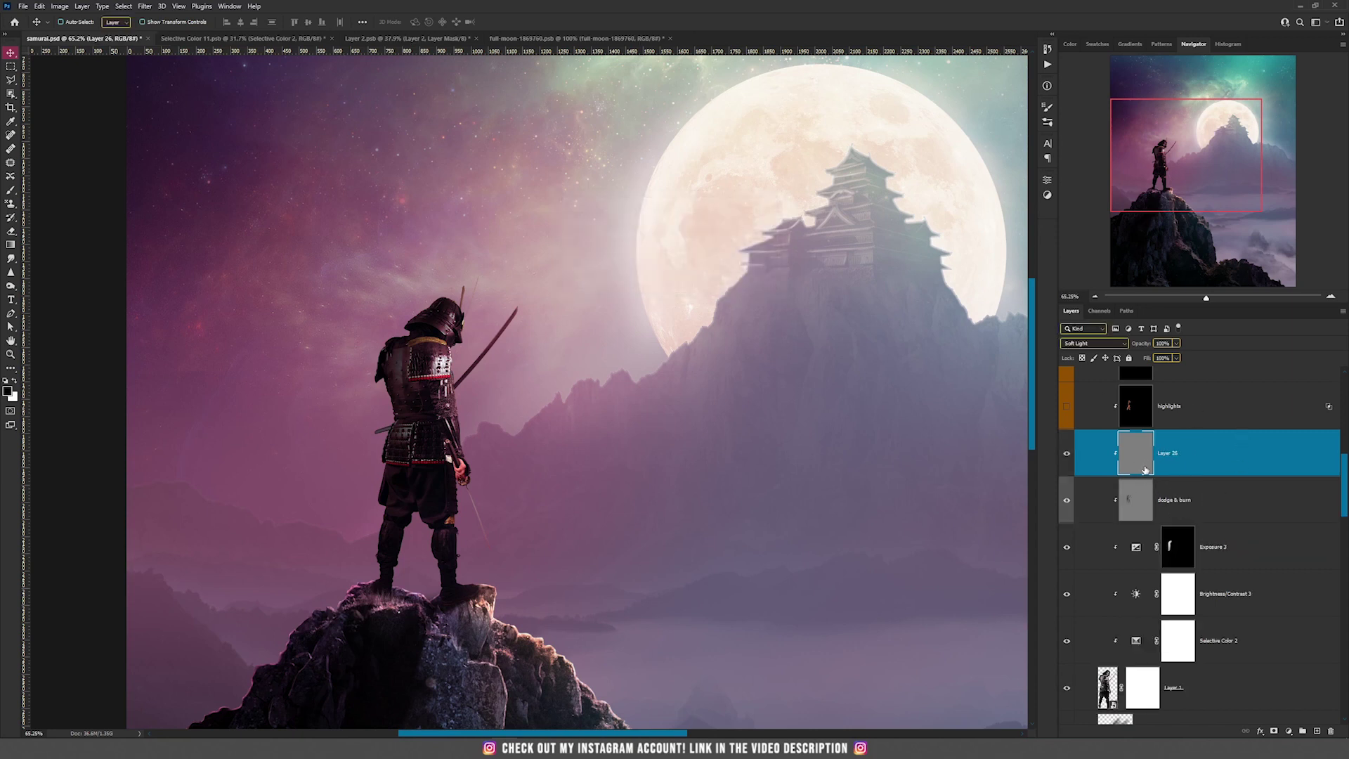
Hide the finished dodge & burn layer and darken parts of the samurai with a black brush on the new gray layer
click(1066, 501)
key(b)
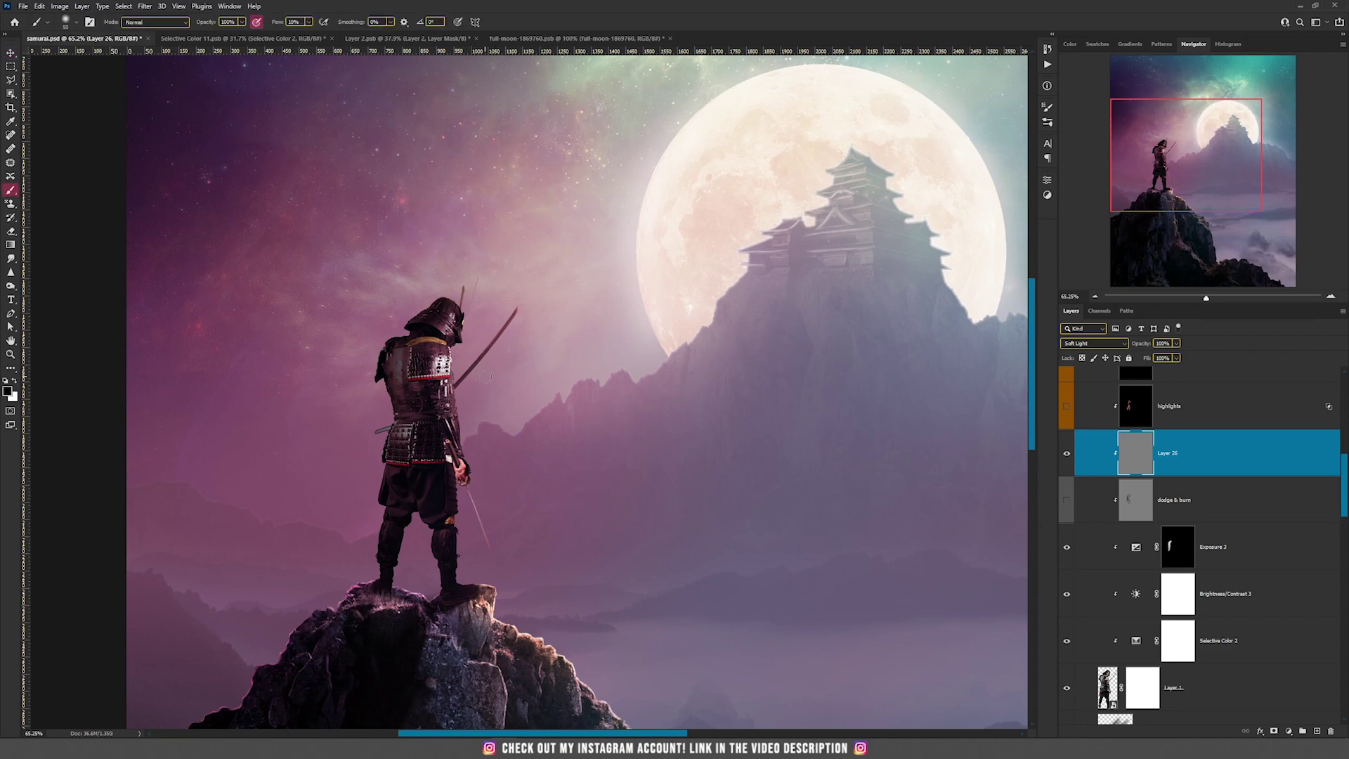
scroll(419, 382, up, 3)
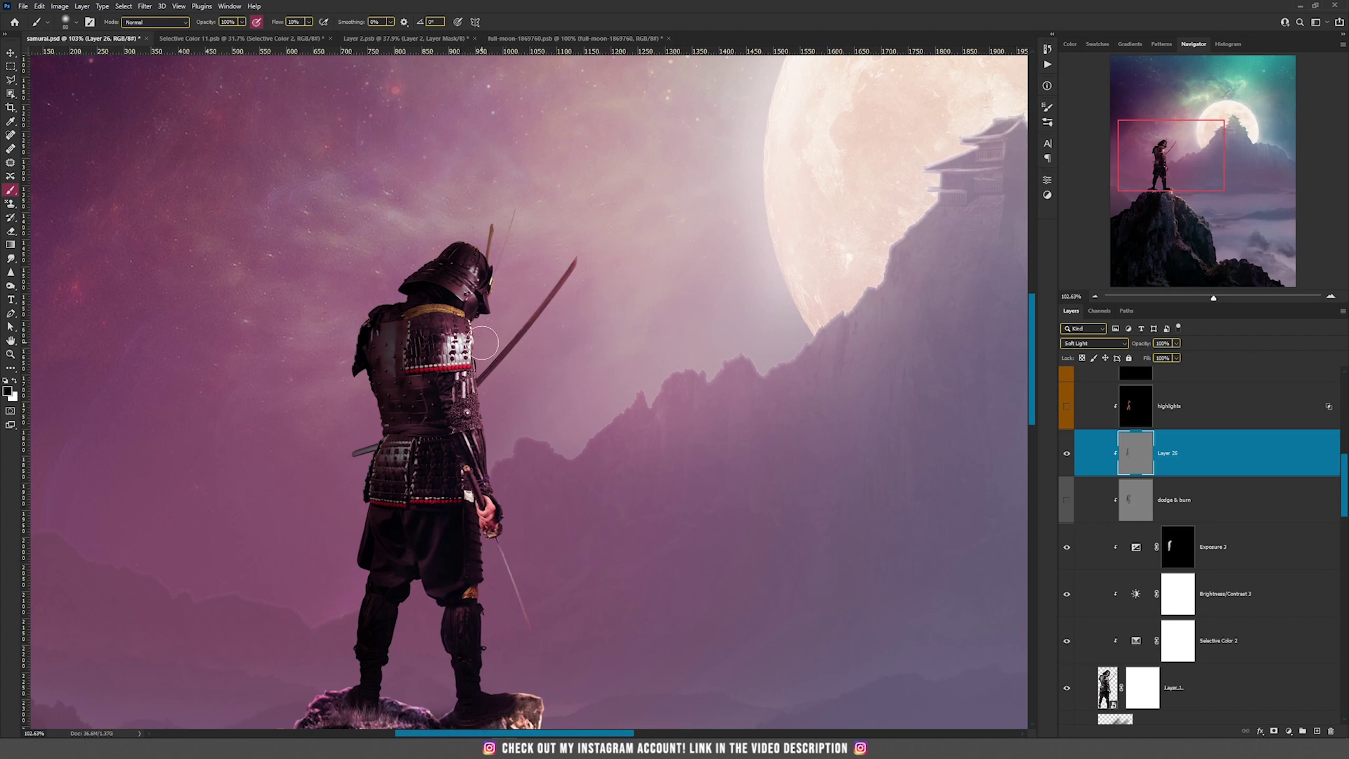
scroll(482, 343, up, 3)
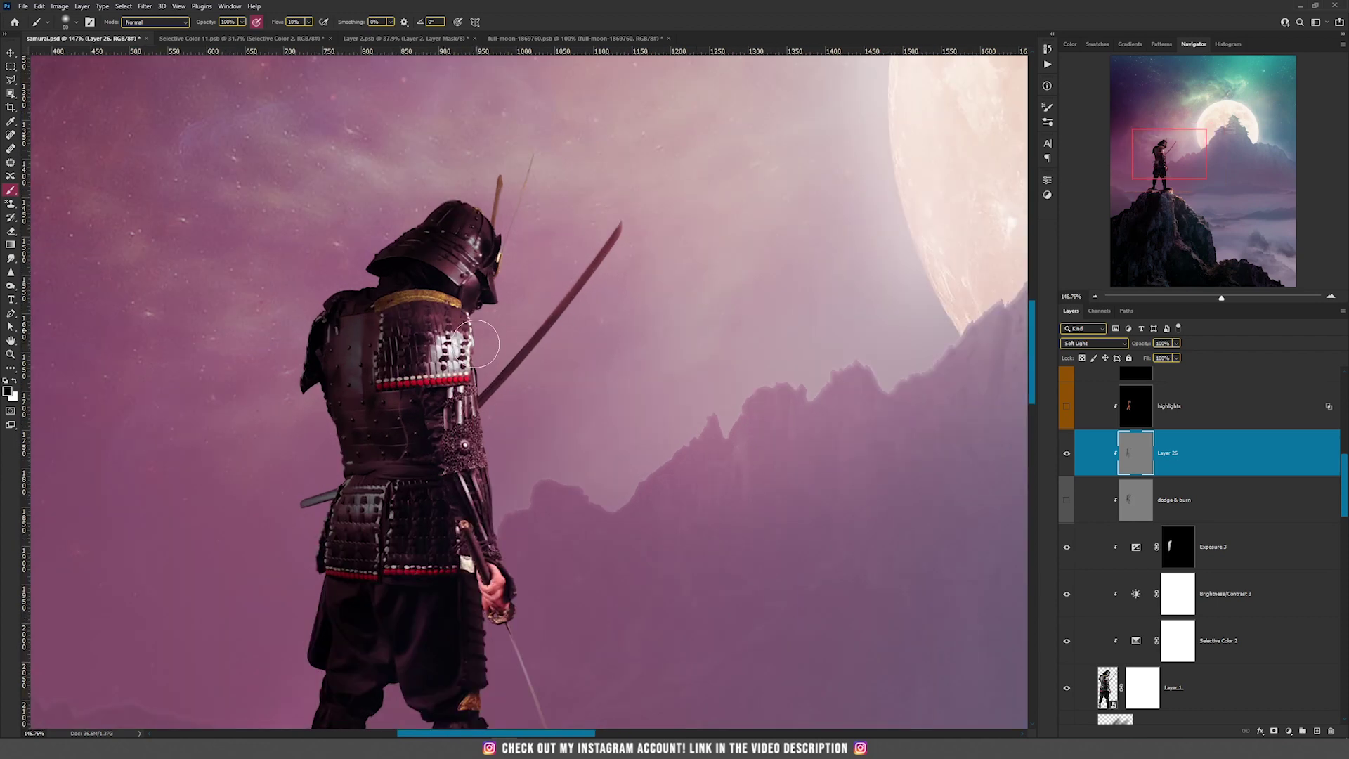
Brighten the samurai's moonlit edge, raised sword and arm with a smaller white brush on the gray layer
click(14, 381)
key(bracketleft)
key(bracketleft)
drag(427, 360, 504, 274)
mouse_move(590, 276)
mouse_down()
mouse_move(624, 238)
mouse_move(490, 393)
mouse_up()
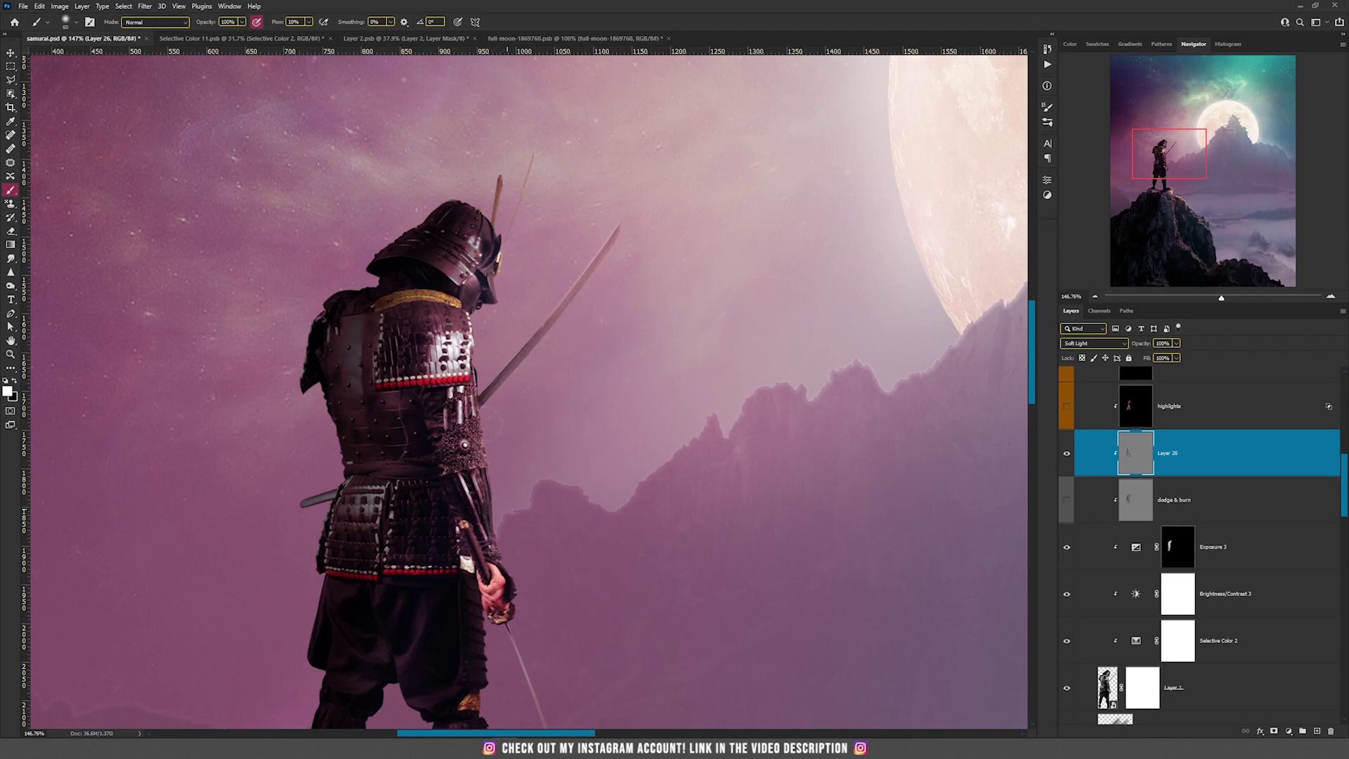
drag(490, 440, 498, 570)
Delete the gray test layer and turn the finished dodge & burn layer back on
scroll(481, 424, down, 3)
key(v)
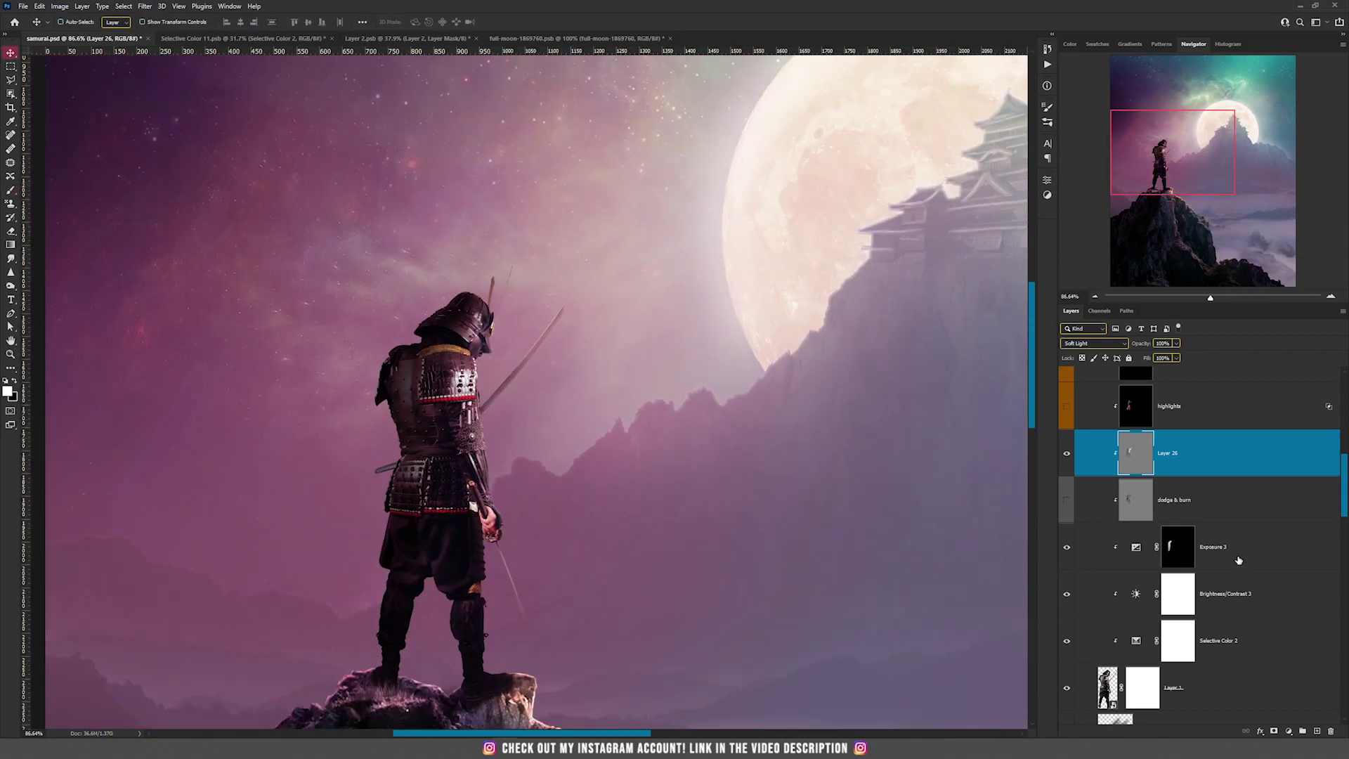
click(1330, 731)
click(1067, 453)
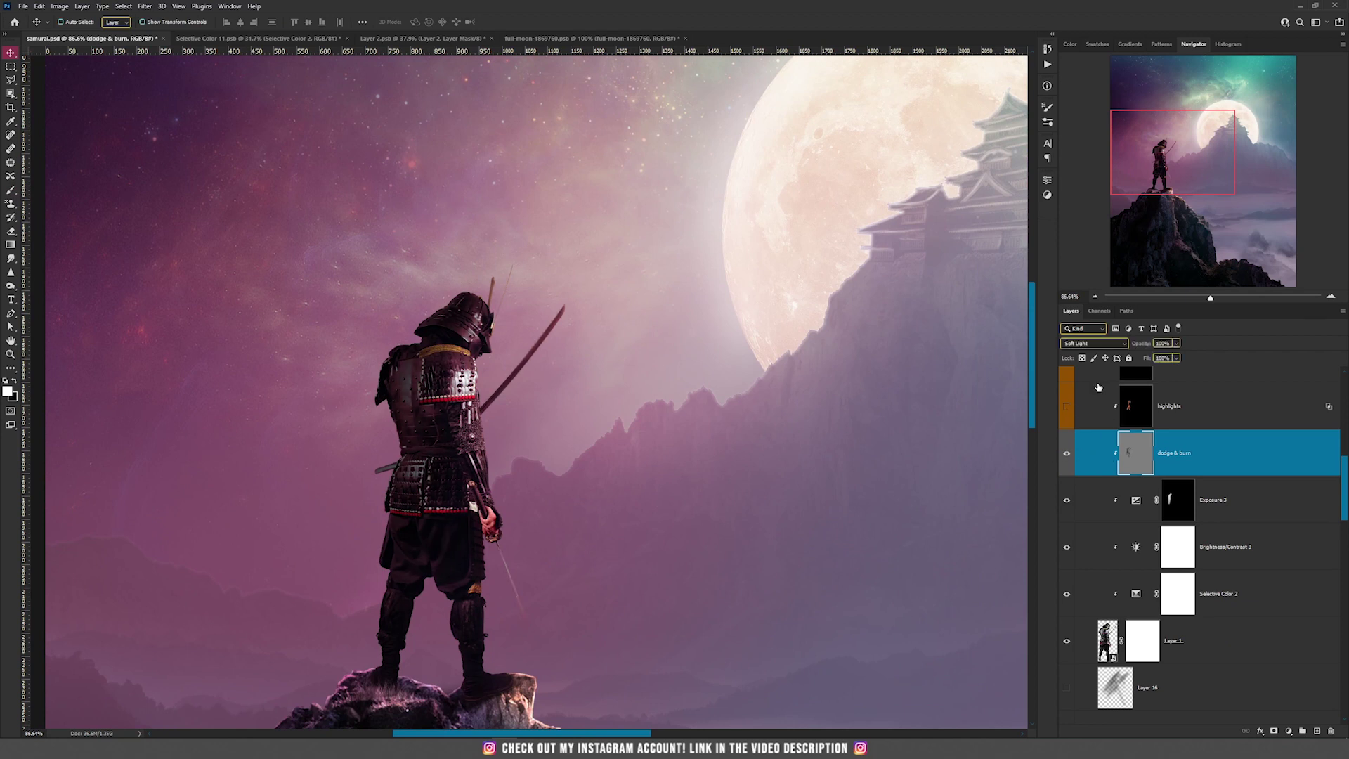
Turn on the highlights layer directly above dodge & burn and inspect its Linear Dodge (Add) blending options
scroll(499, 392, down, 1)
click(1066, 406)
click(1138, 413)
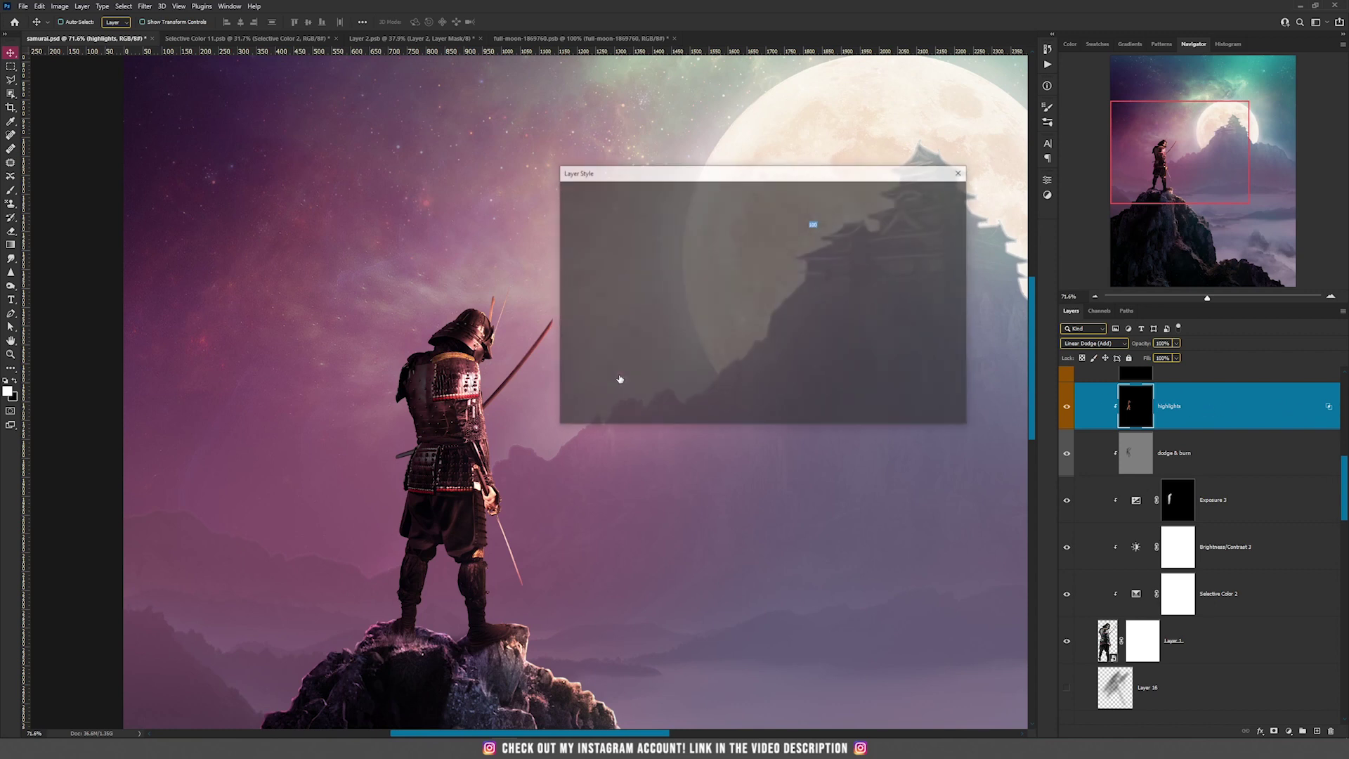
click(930, 214)
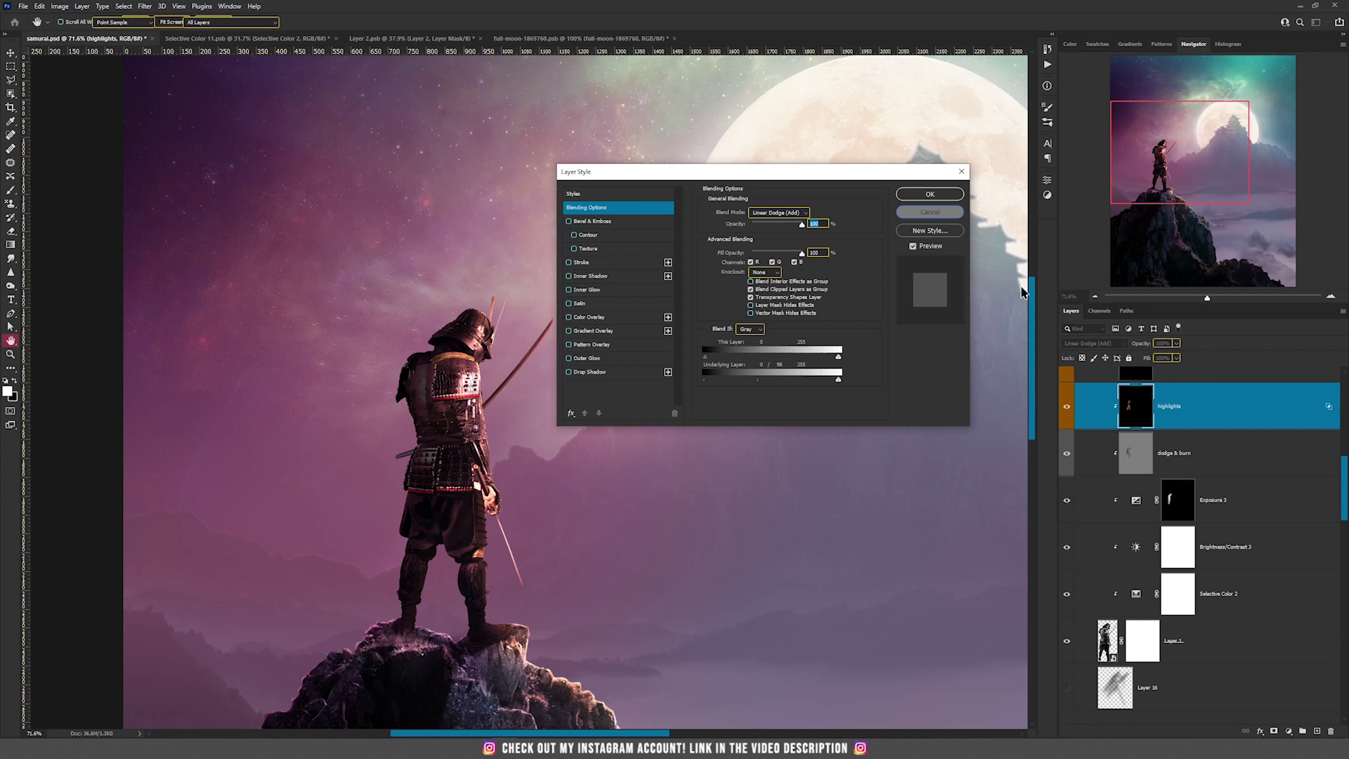
Turn on the second highlights layer, select it and examine its effect on the samurai up close
drag(804, 294, 729, 364)
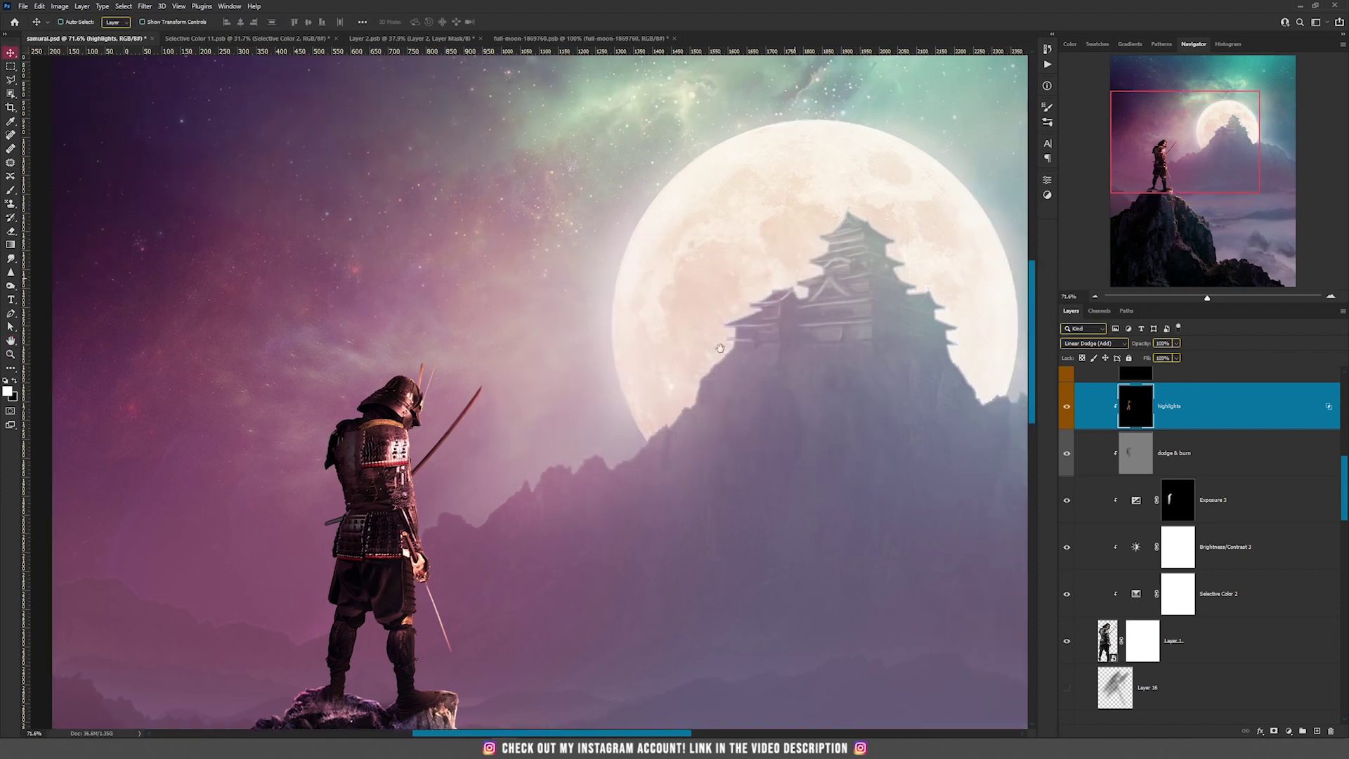
scroll(1204, 484, up, 2)
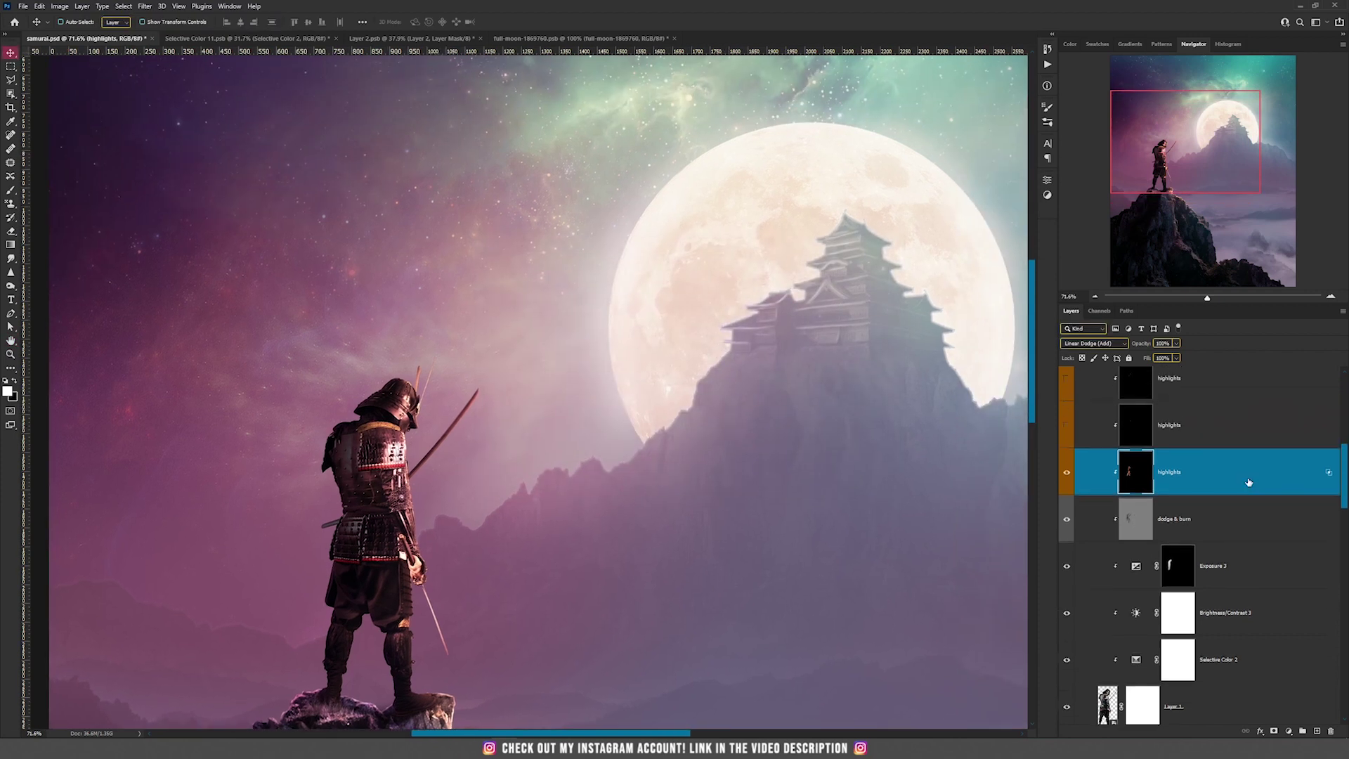
click(1067, 426)
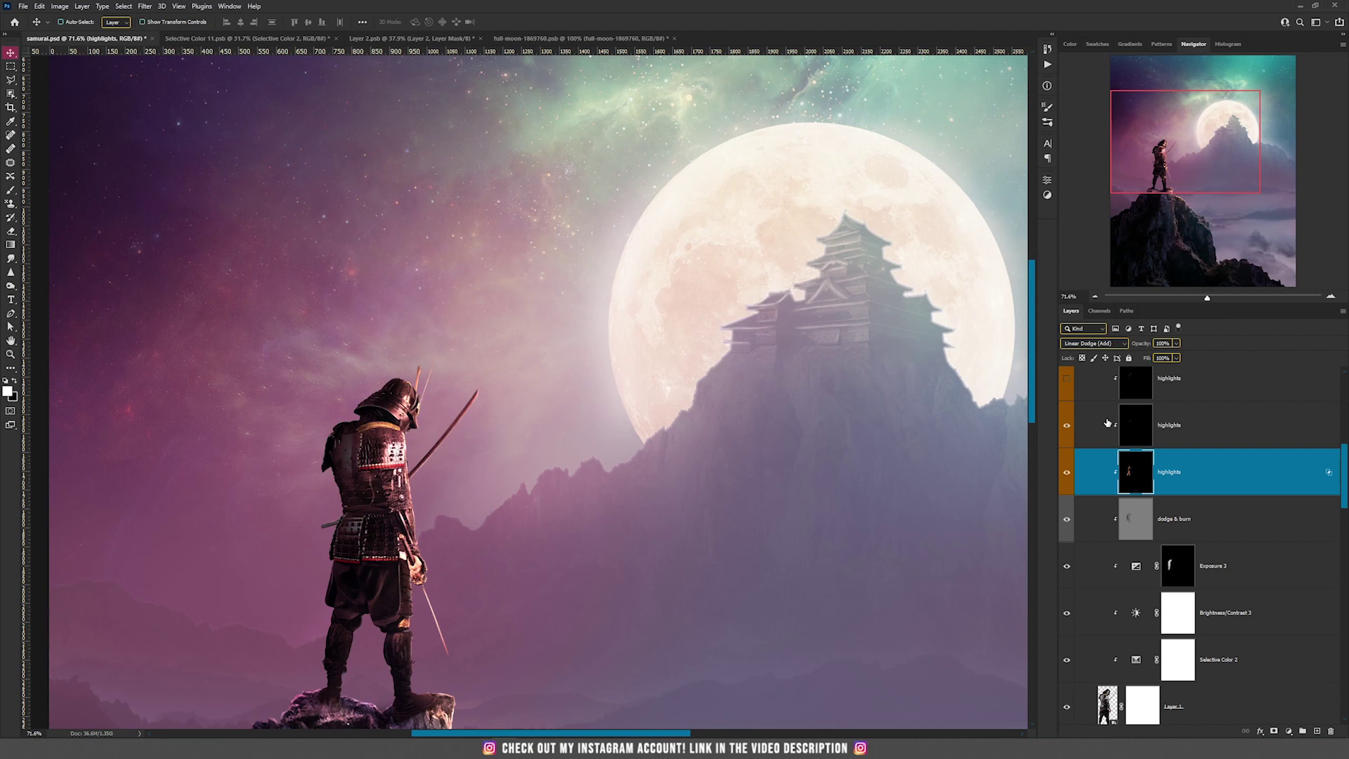
click(1148, 425)
drag(581, 482, 552, 461)
alt+scroll(376, 474, up, 3)
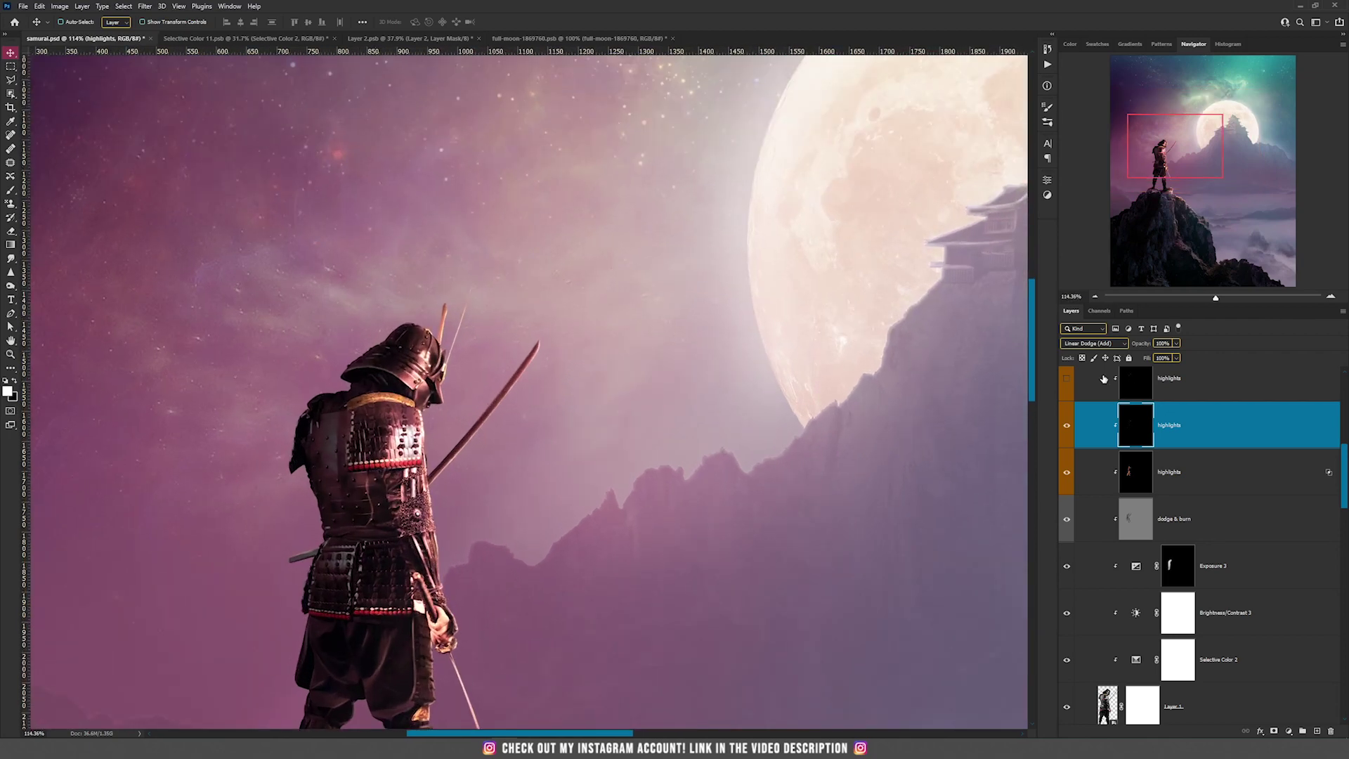
Turn on the topmost highlights layer, select it and compare the samurai's armor with and without it
click(1067, 379)
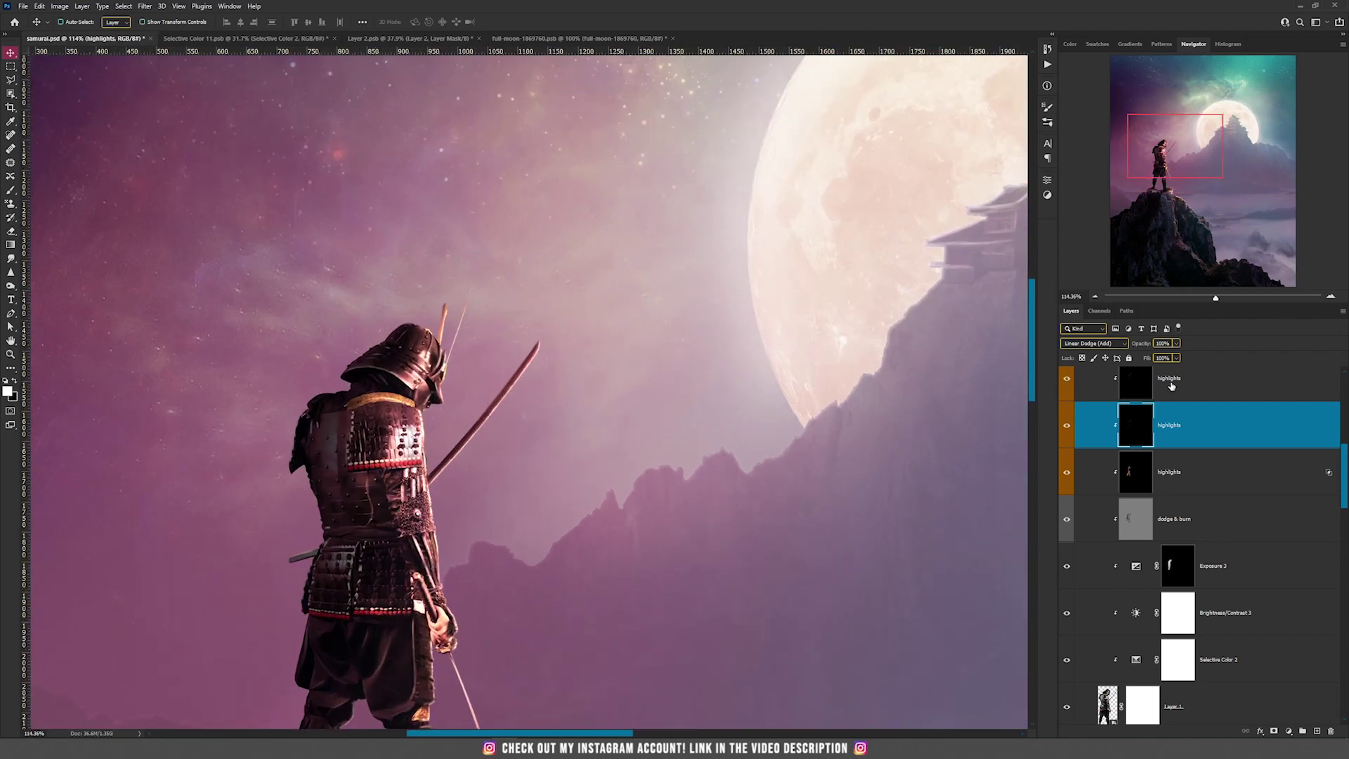
click(1146, 383)
scroll(1194, 450, up, 1)
scroll(562, 527, down, 3)
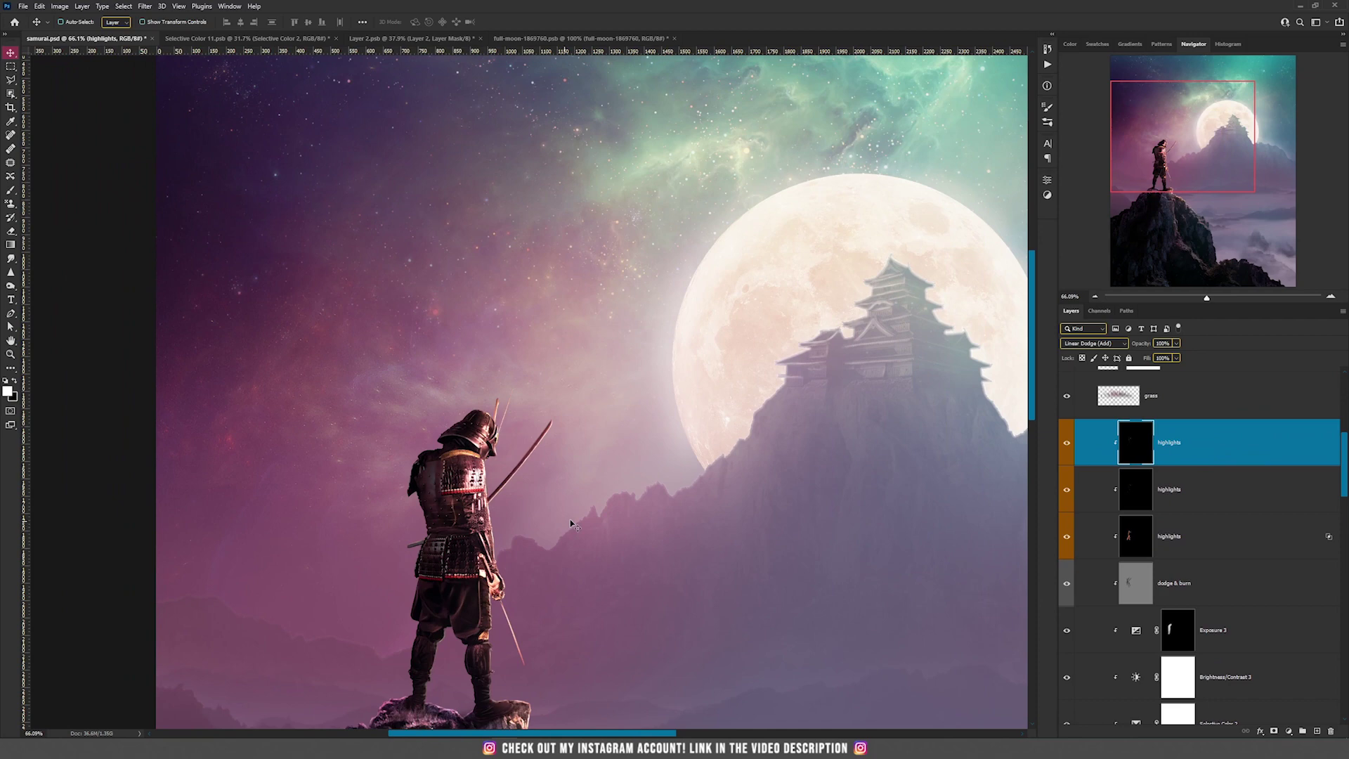
alt+scroll(527, 522, up, 3)
click(1066, 442)
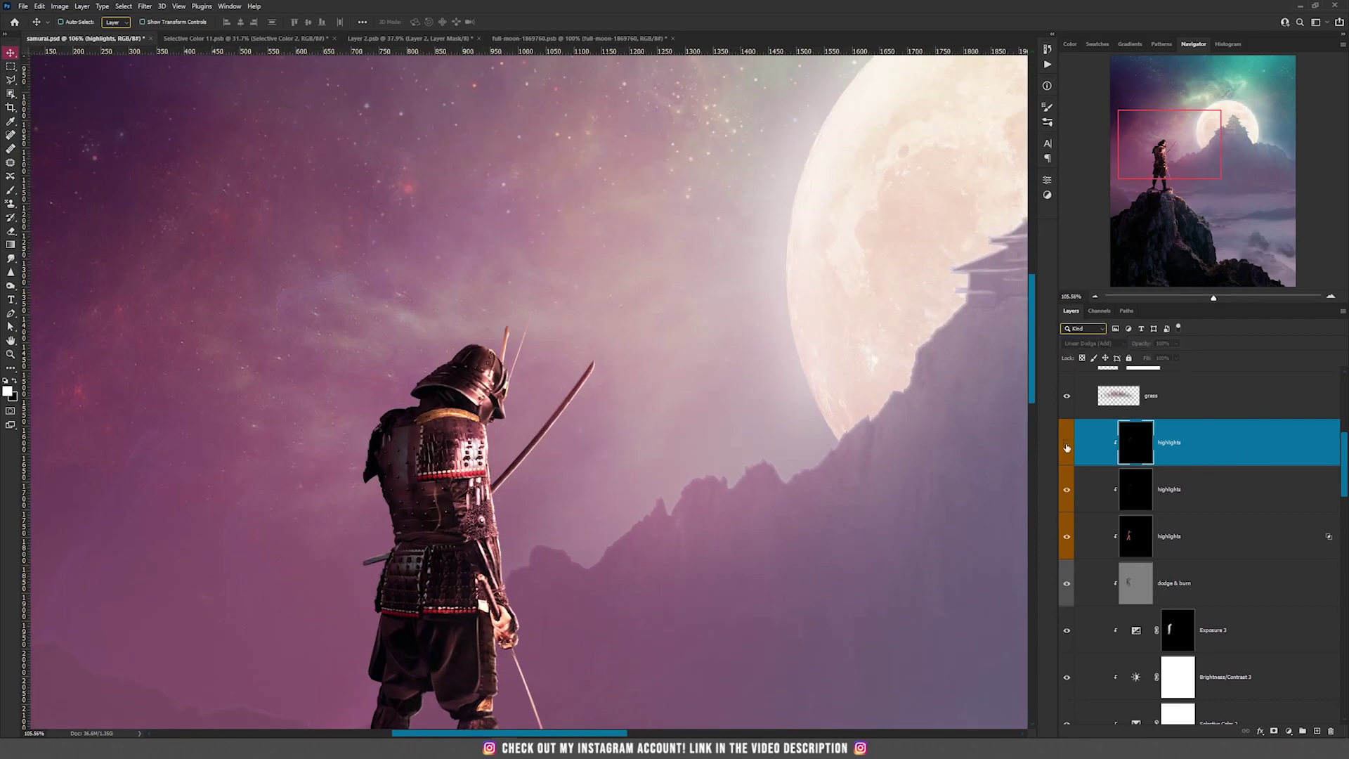
click(1066, 444)
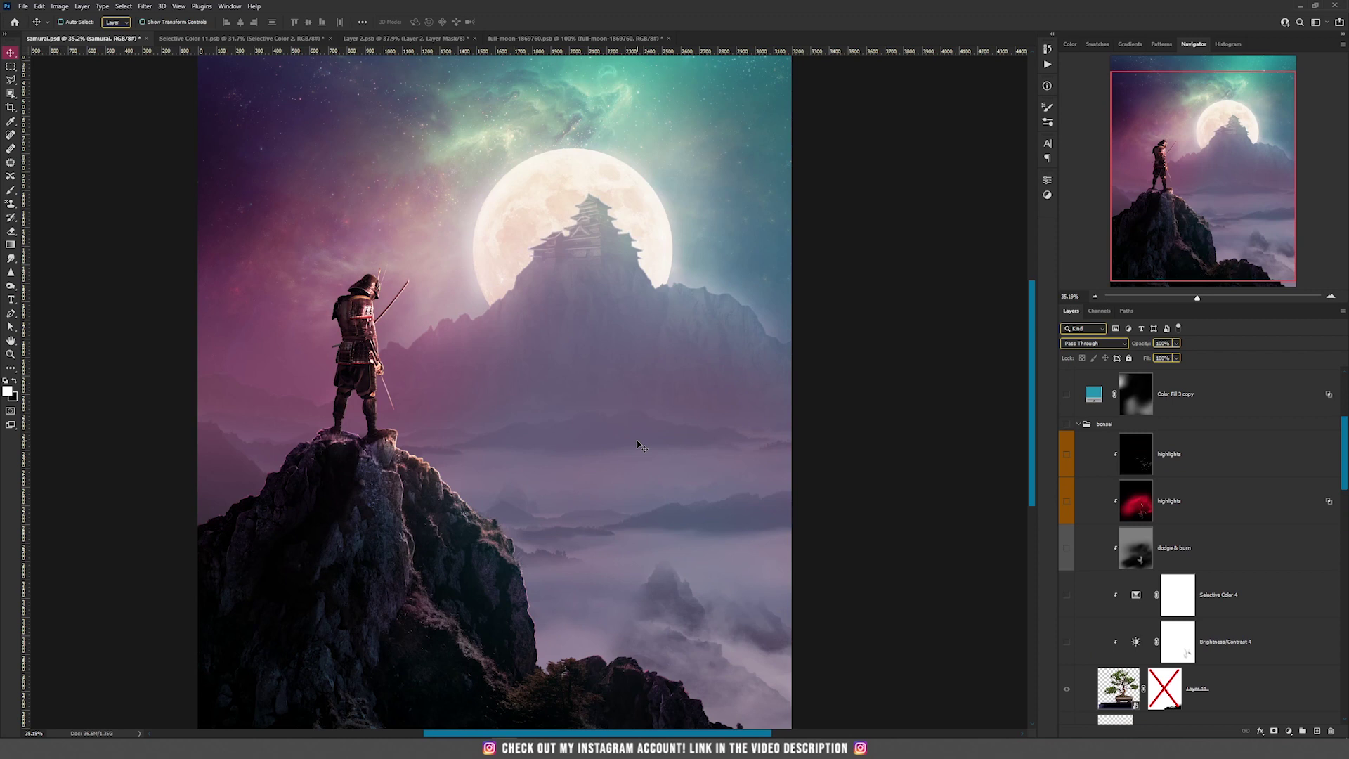
Make the bonsai tree layer visible in the composite and open its smart object contents
scroll(1164, 557, down, 2)
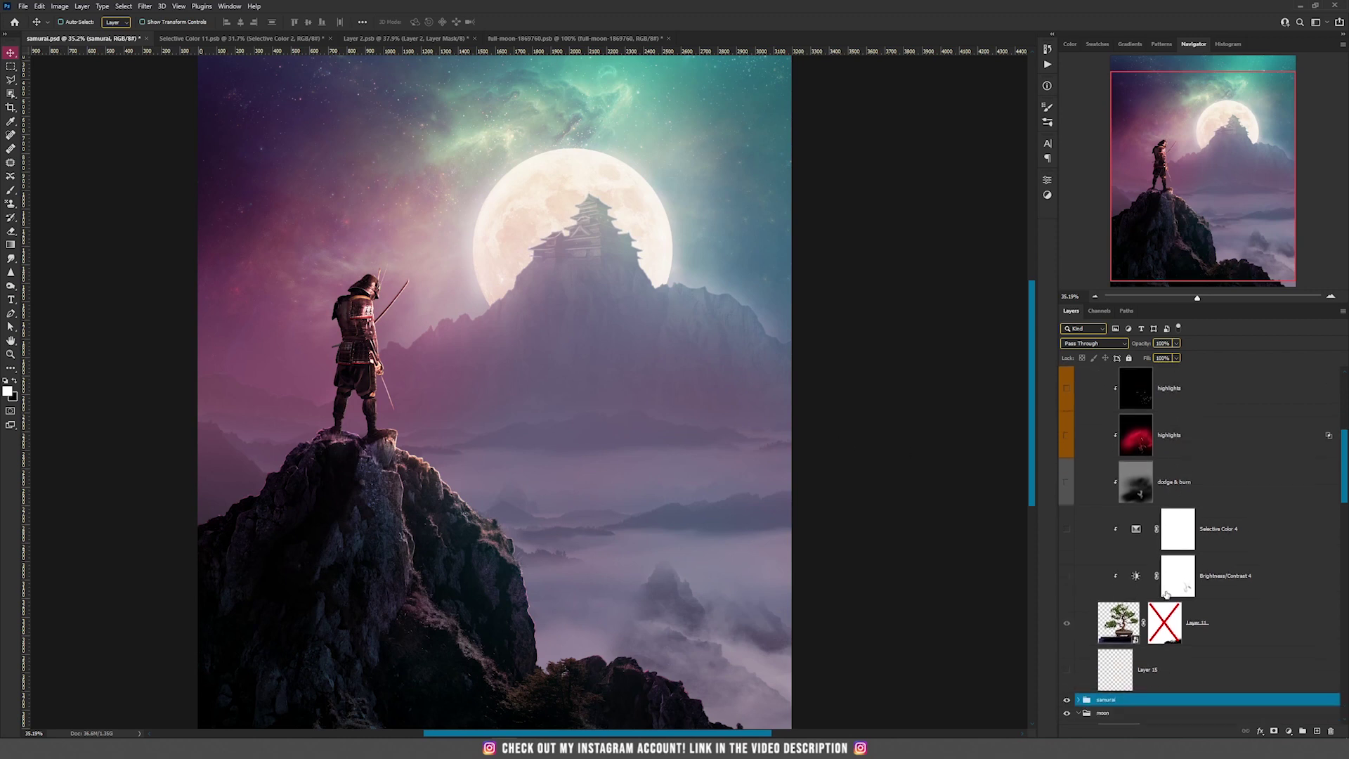
click(1067, 623)
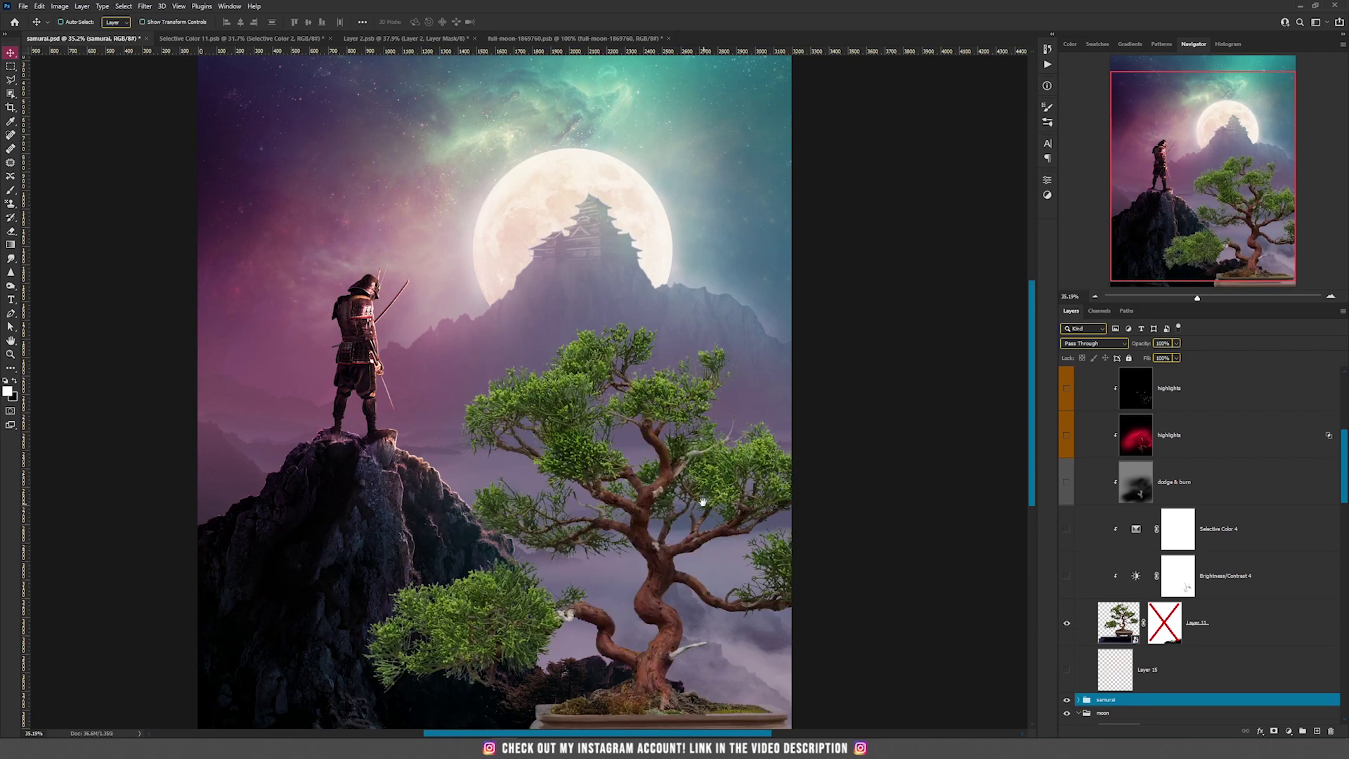
drag(703, 501, 690, 366)
double_click(1124, 626)
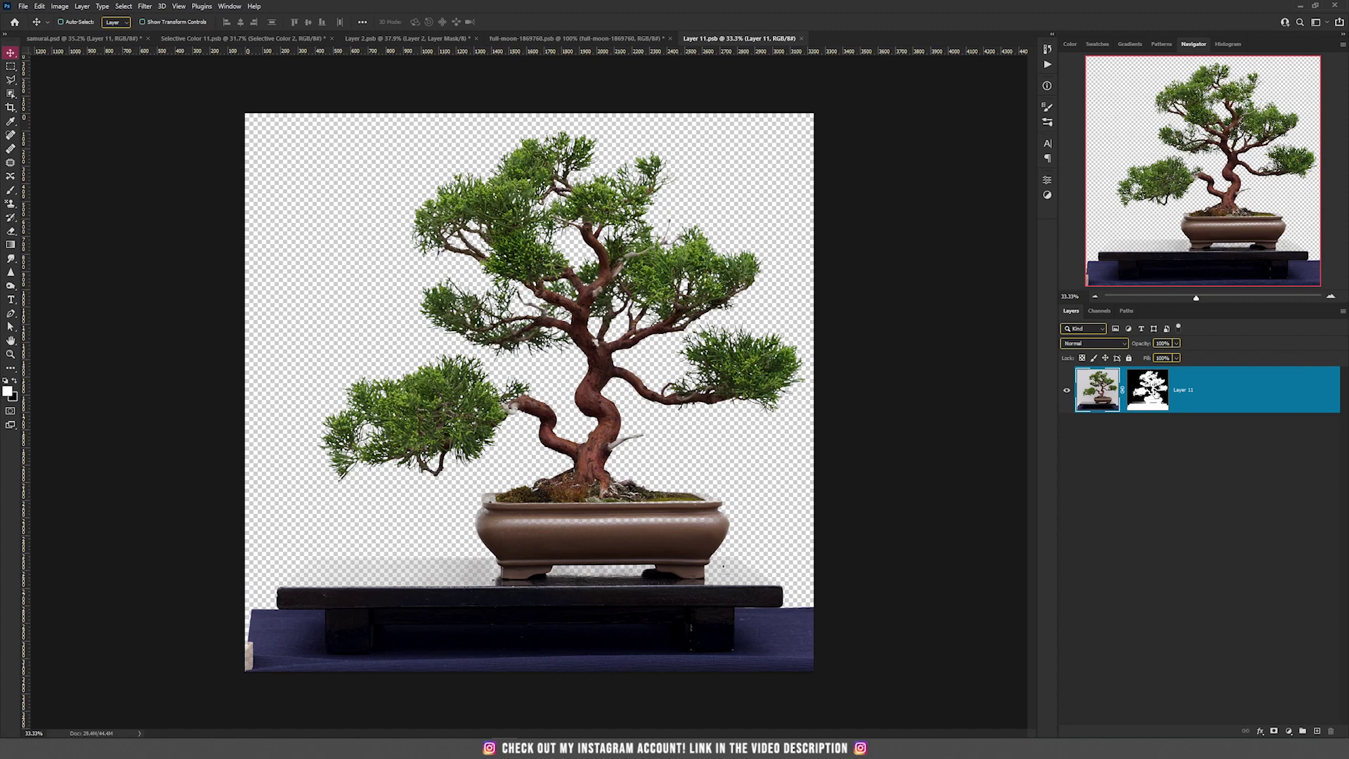
Duplicate the masked bonsai layer, hide the original and delete the copy's layer mask
key(ctrl+j)
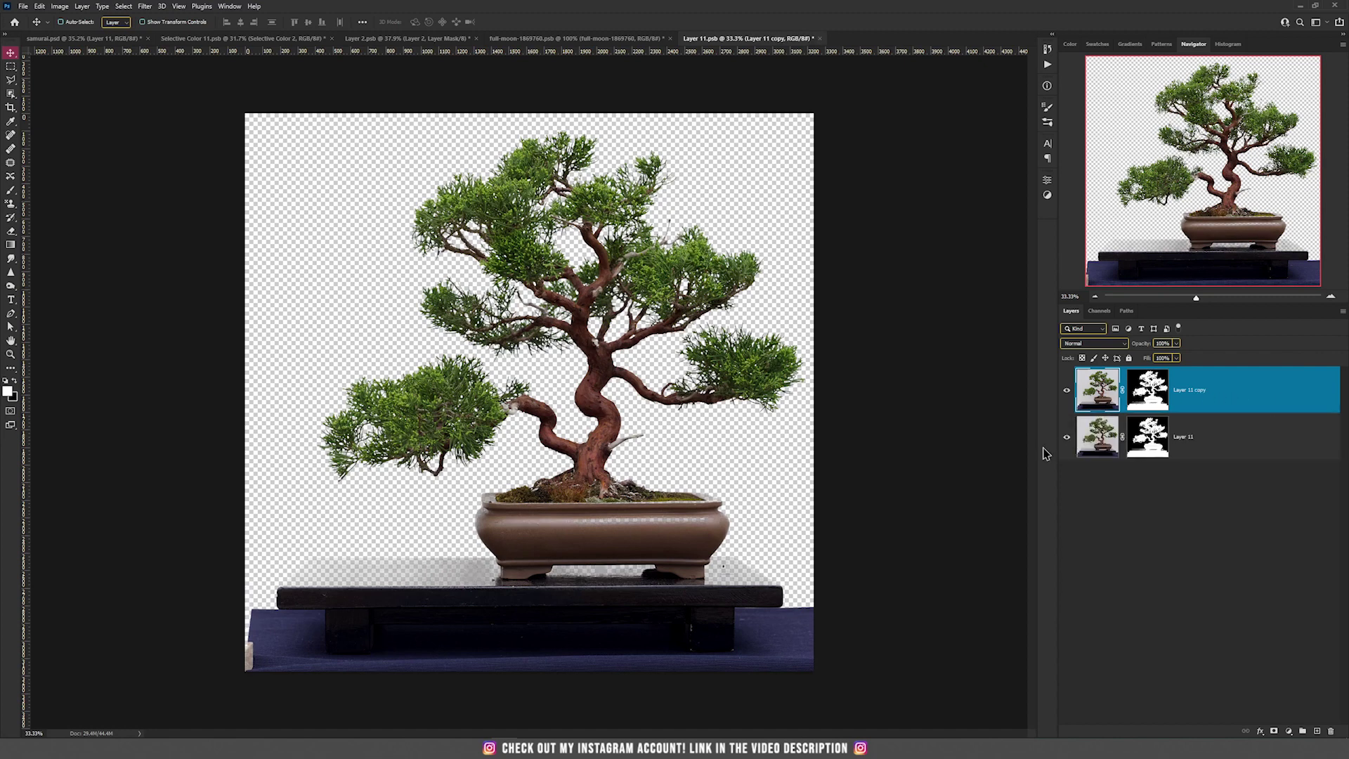
click(1067, 436)
right_click(1152, 388)
click(1159, 409)
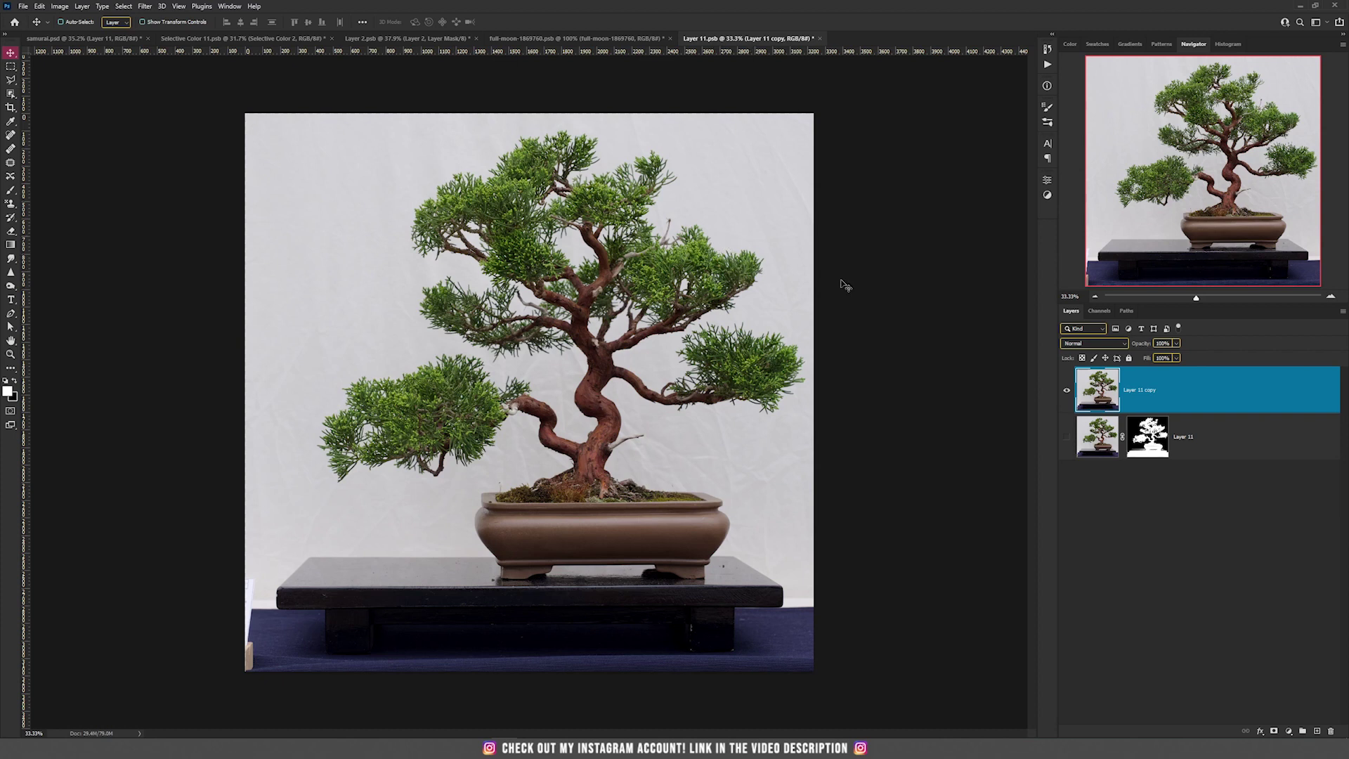
Start a Color Range selection on the bonsai copy and sample the pale backdrop to the left of the tree
click(124, 6)
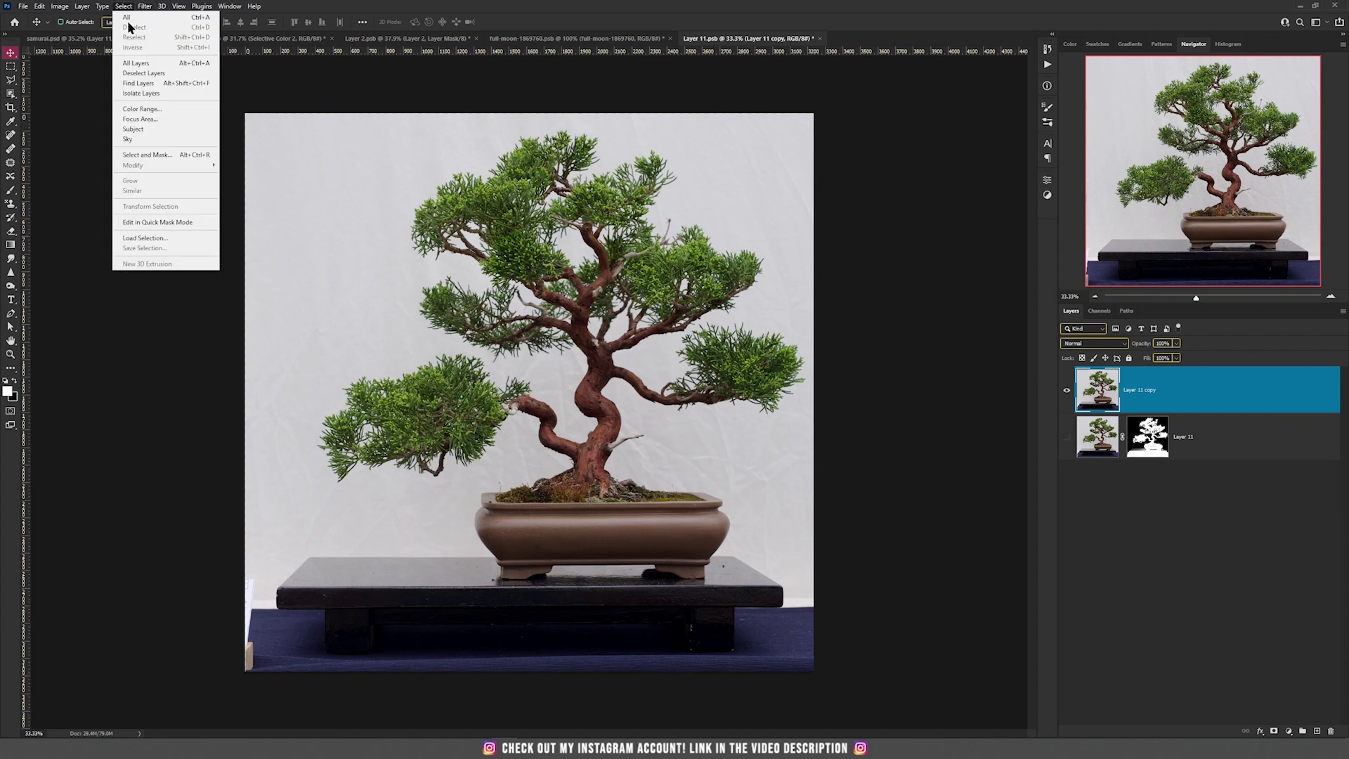
click(158, 110)
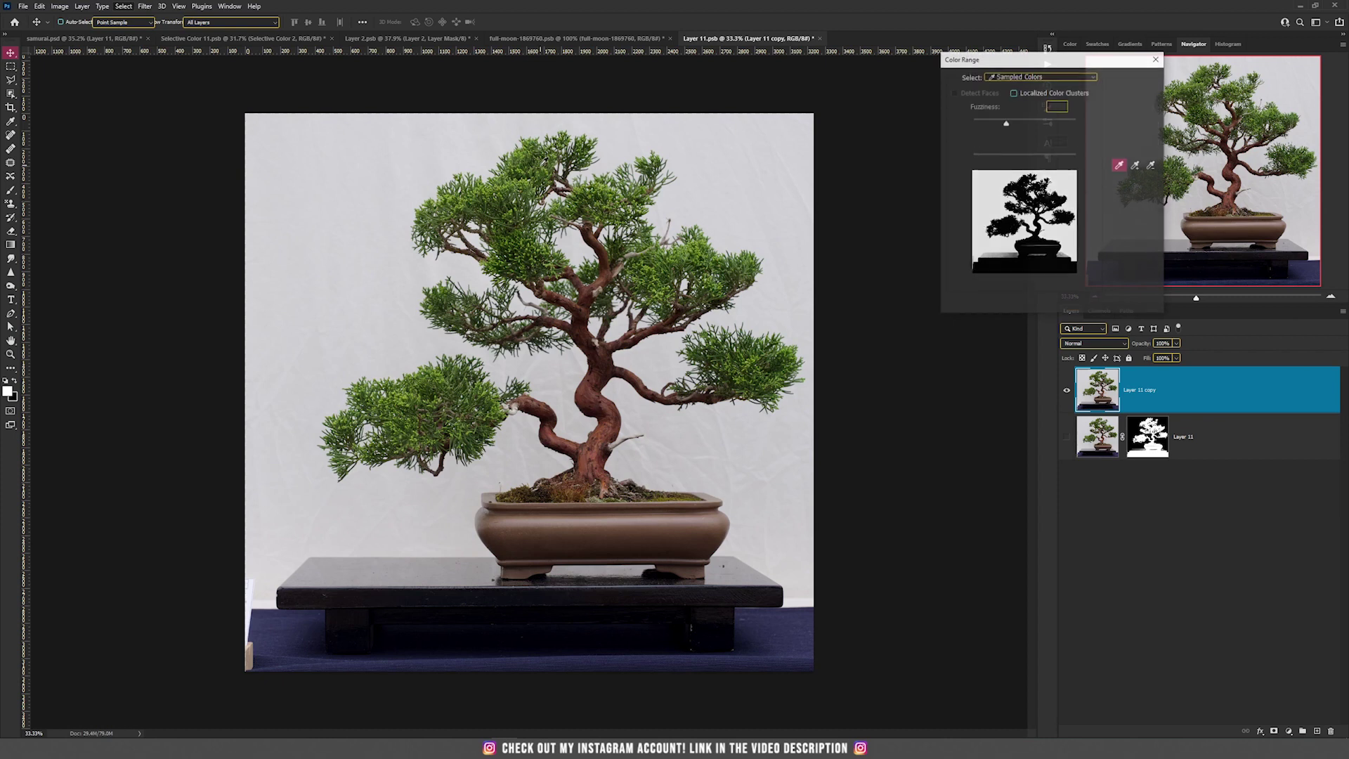
click(414, 160)
click(344, 320)
click(313, 347)
click(409, 163)
click(457, 141)
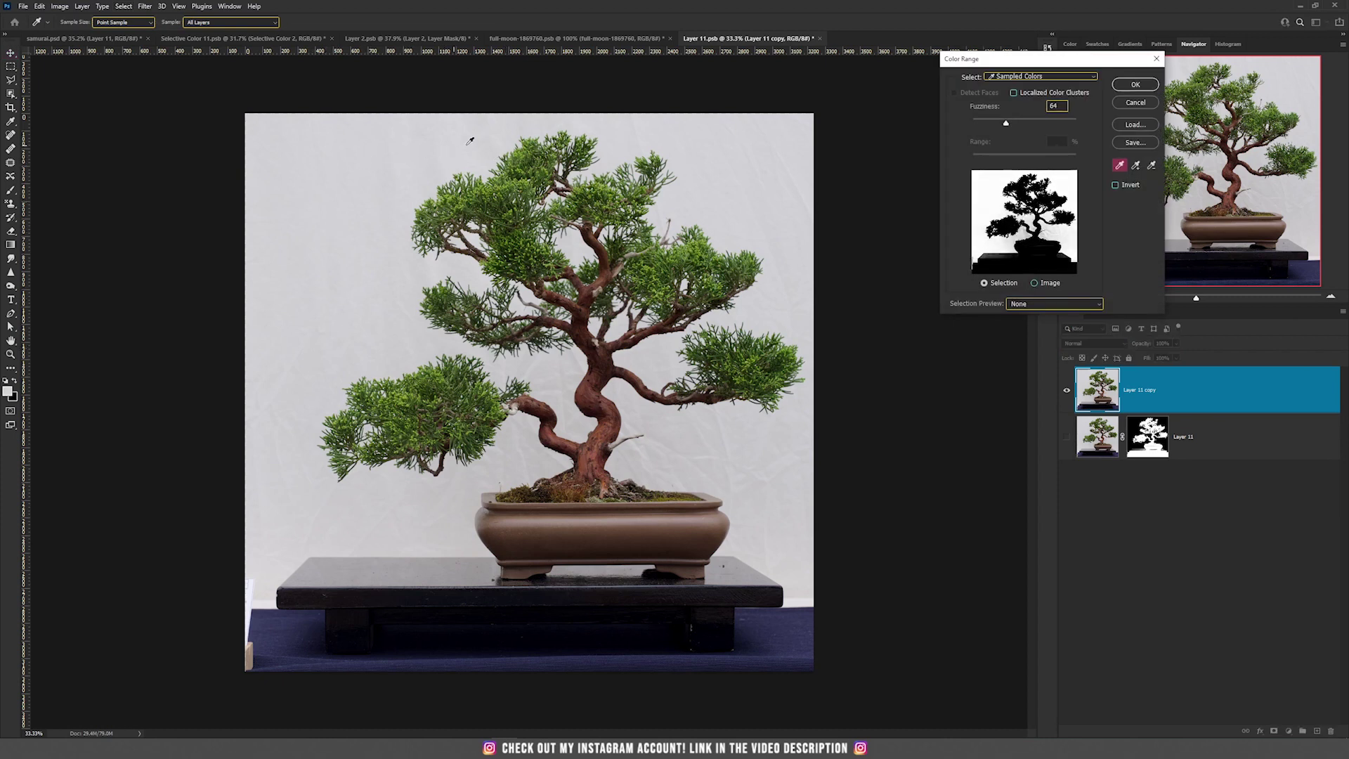
Resample the pale backdrop right of the tree and beside the trunk, and apply the Color Range selection
click(778, 150)
click(777, 195)
click(800, 145)
click(764, 177)
scroll(673, 431, up, 3)
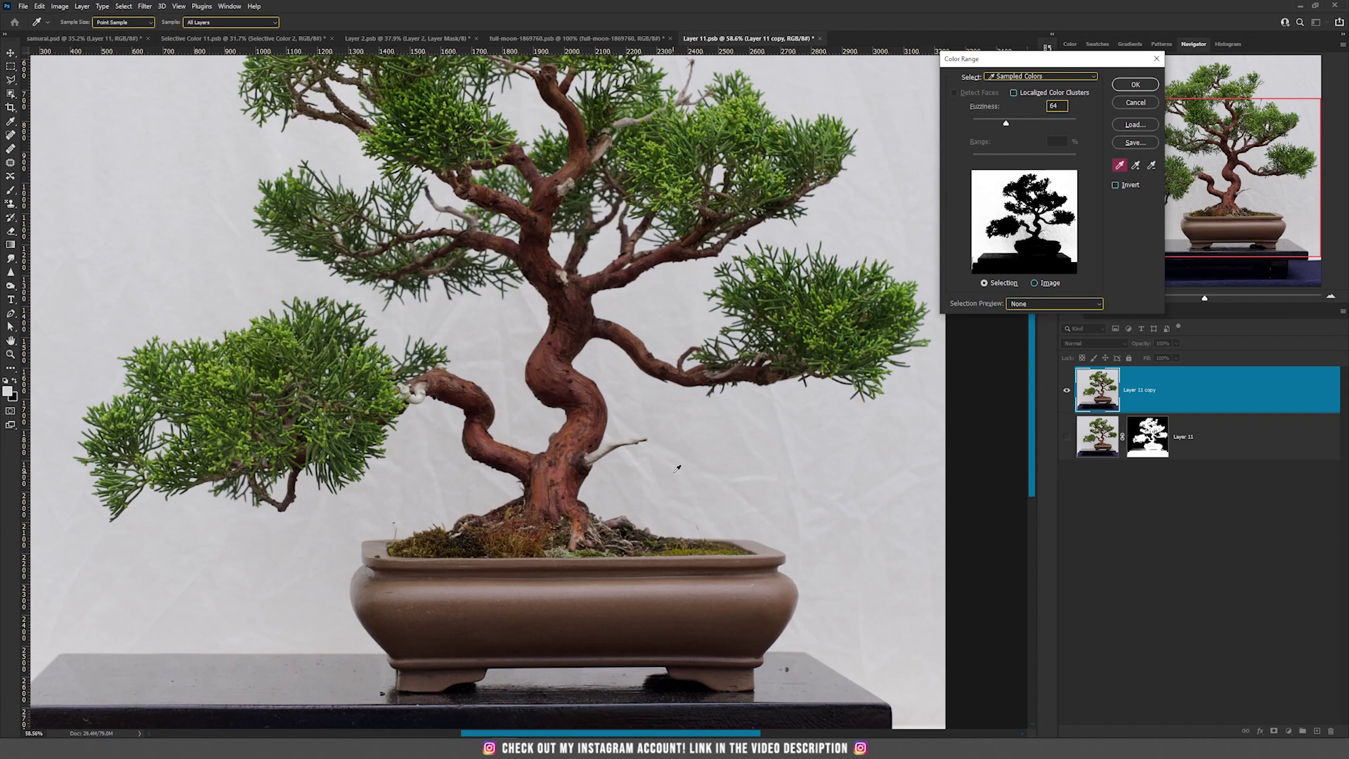
click(613, 465)
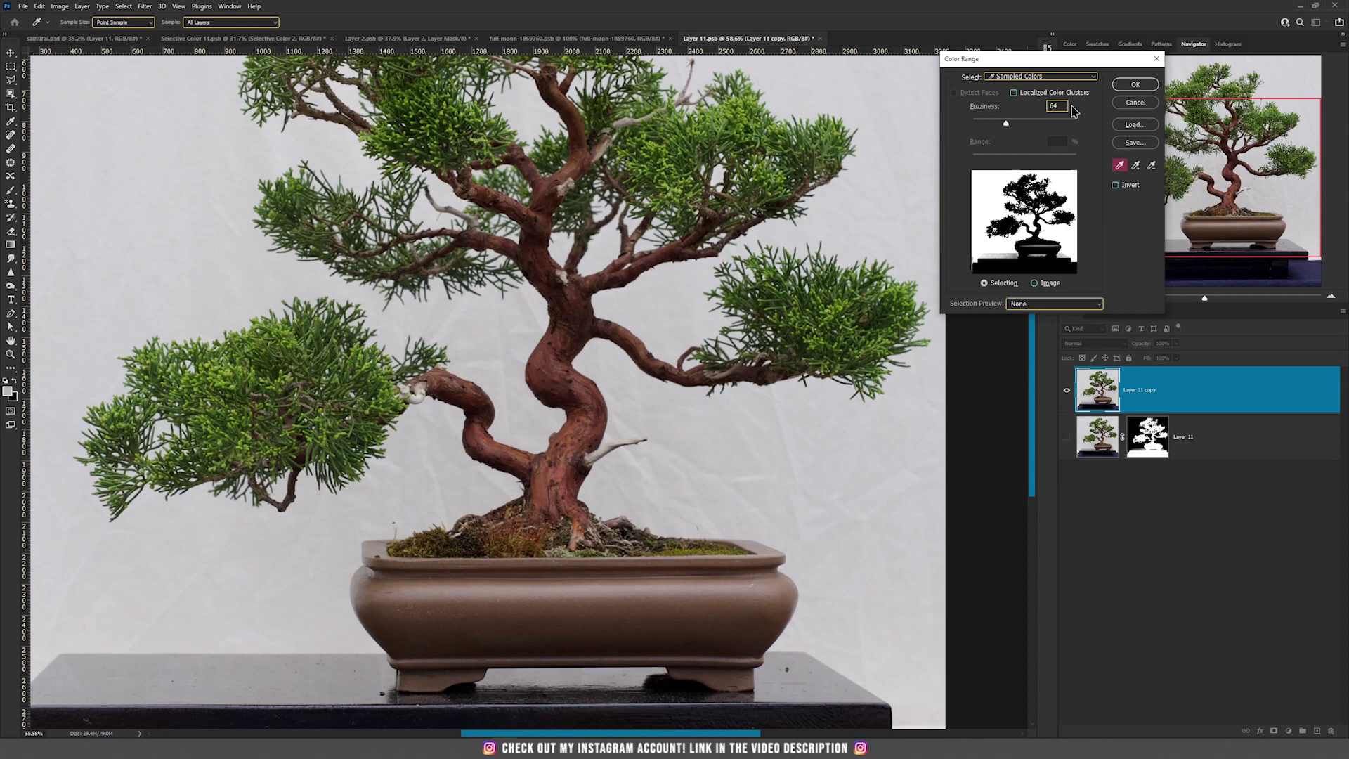
click(1135, 85)
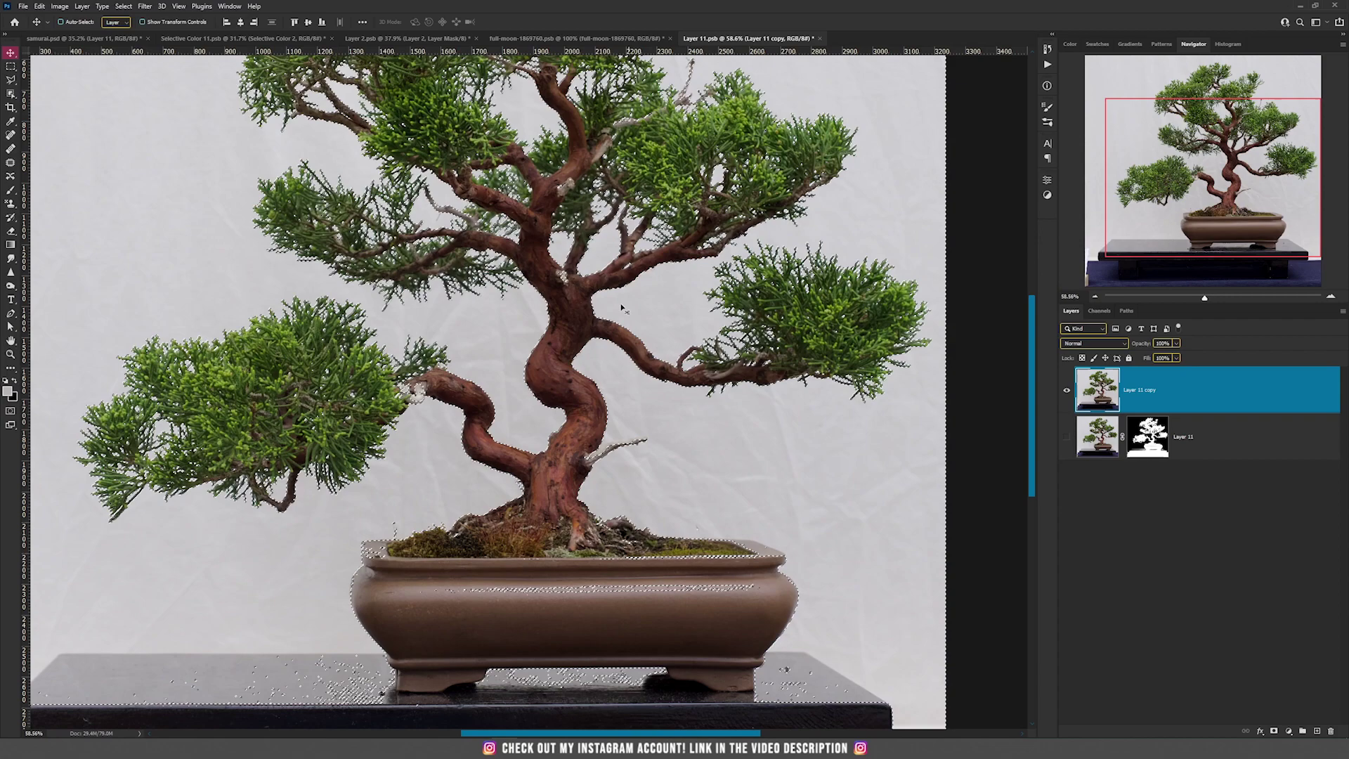
key(ctrl+0)
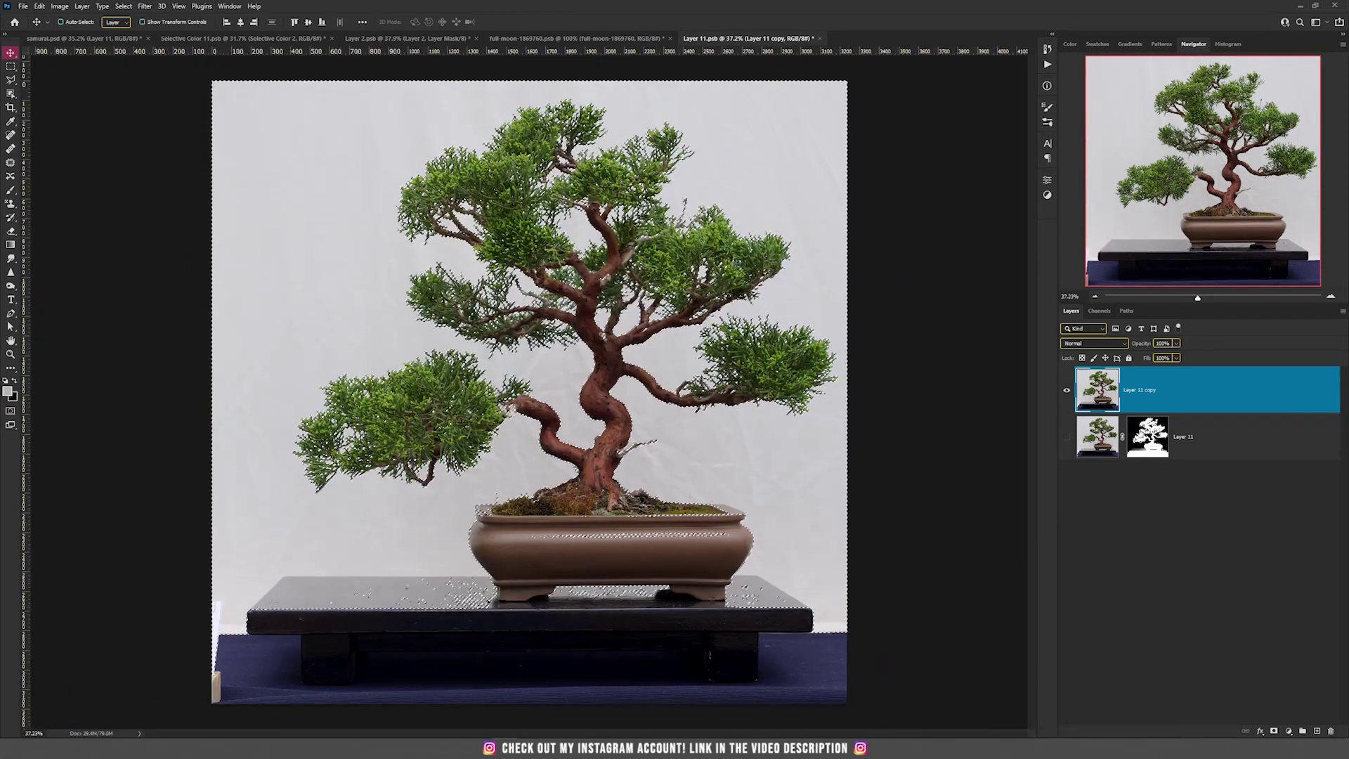
Mask the selected backdrop out of the bonsai copy, and fill a new layer directly beneath it with black
click(1275, 733)
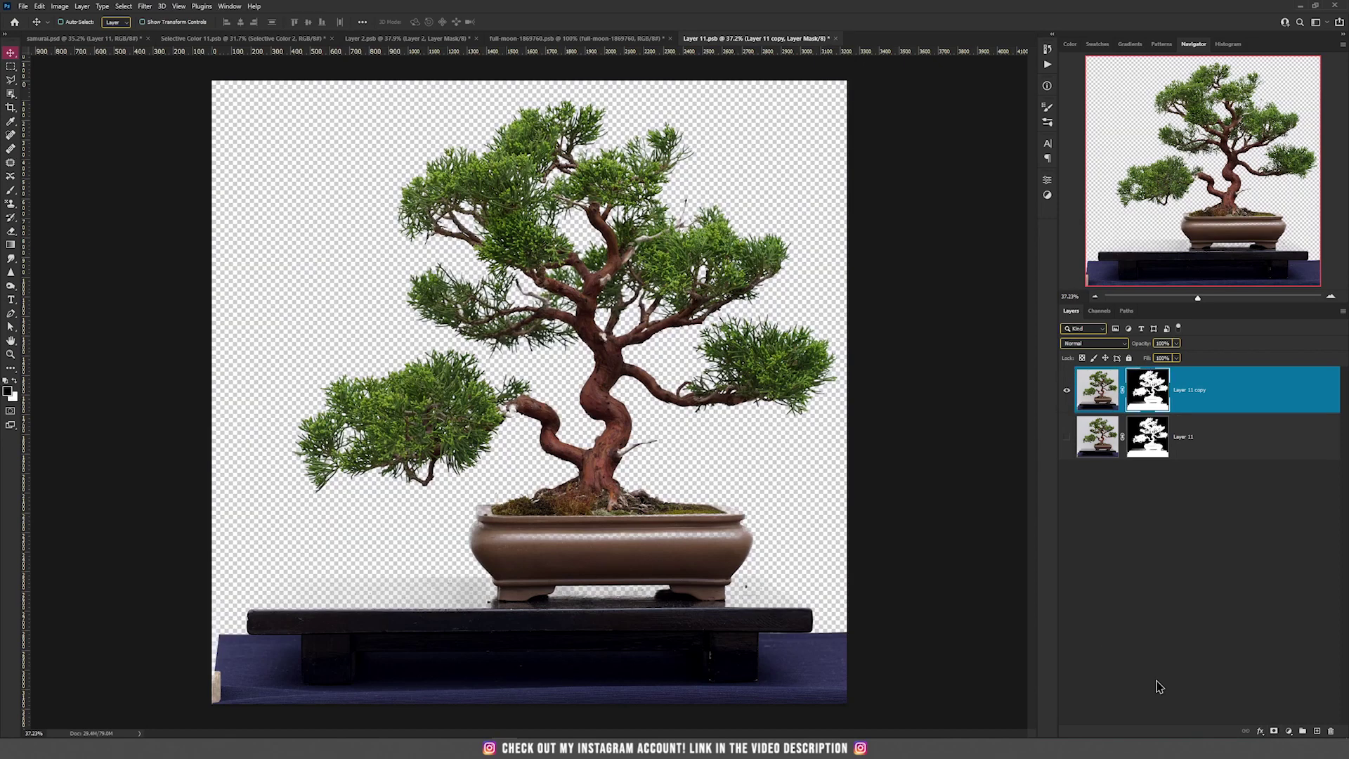
click(1206, 445)
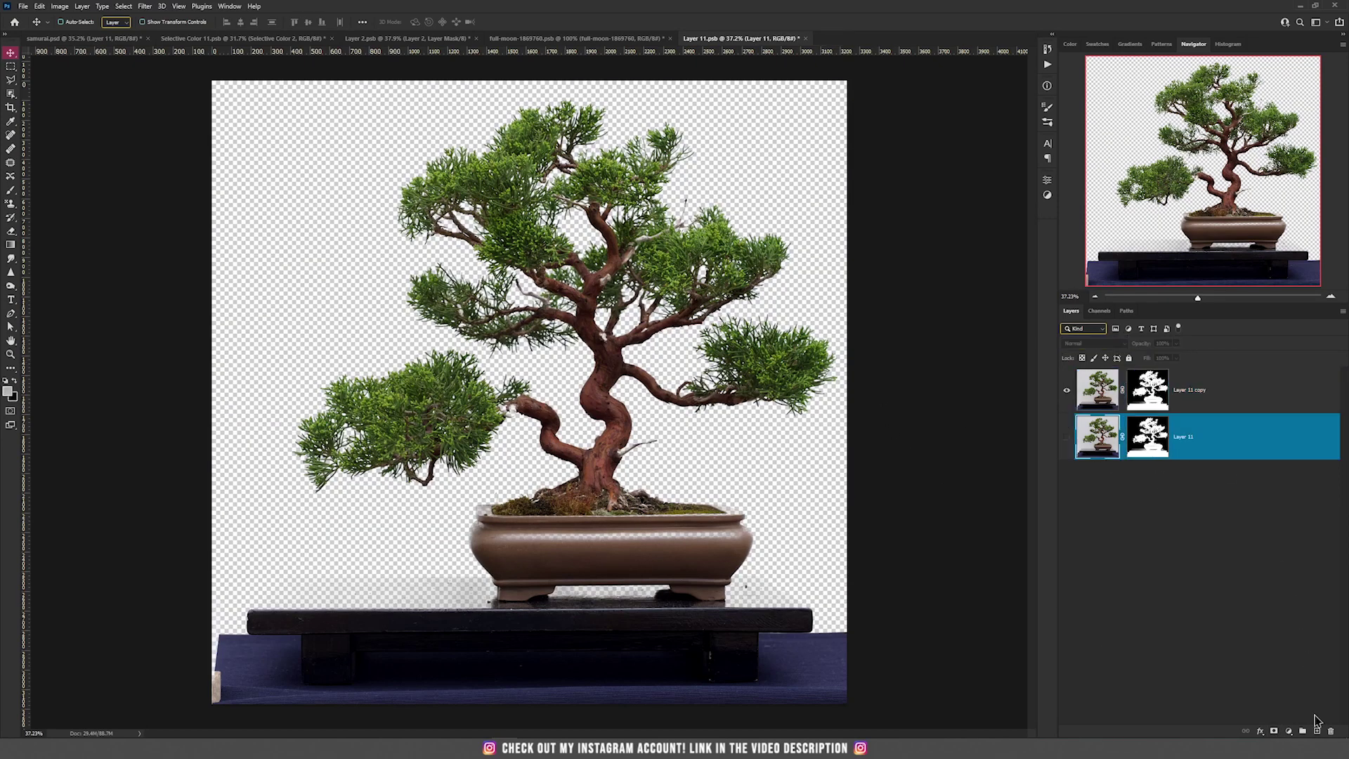
click(1317, 732)
key(g)
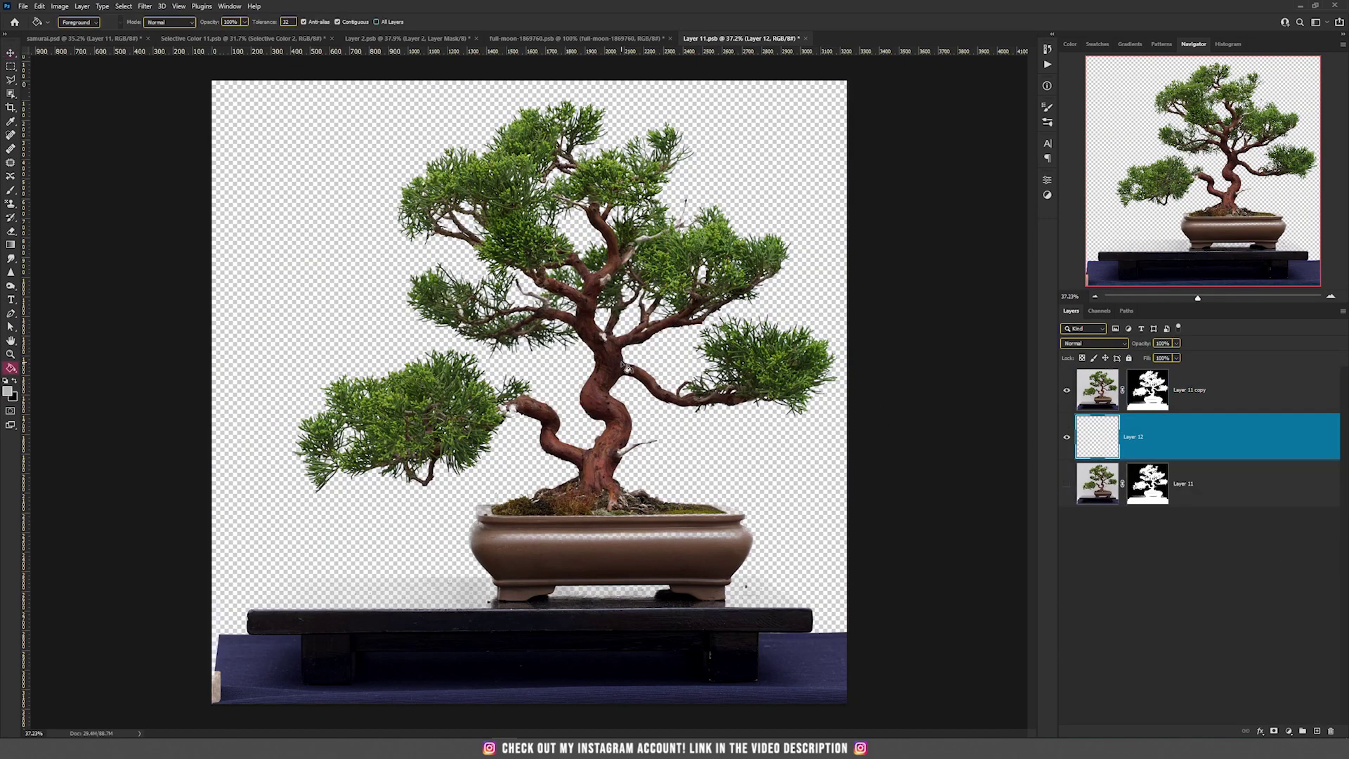
click(16, 380)
click(485, 325)
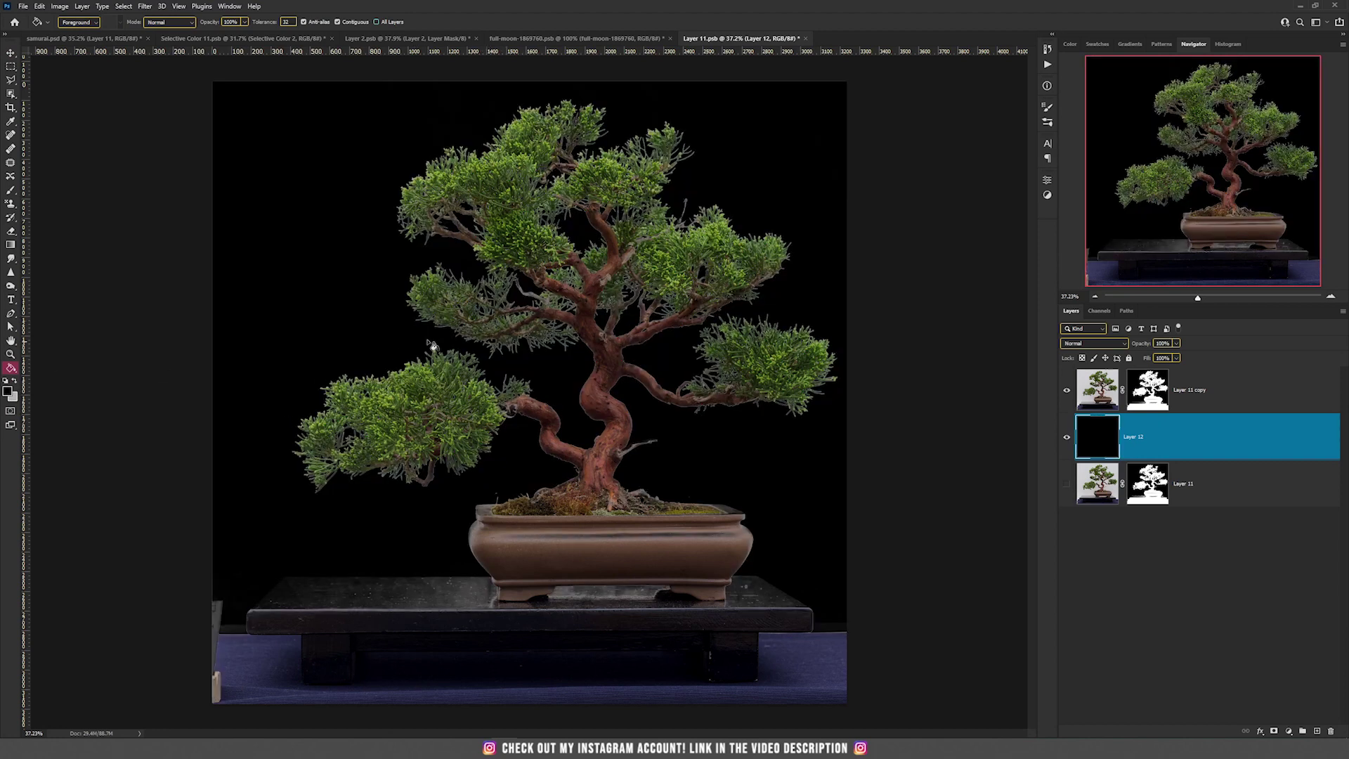
Examine the cutout edges of the bonsai's branches and foliage against the black layer
scroll(673, 364, up, 5)
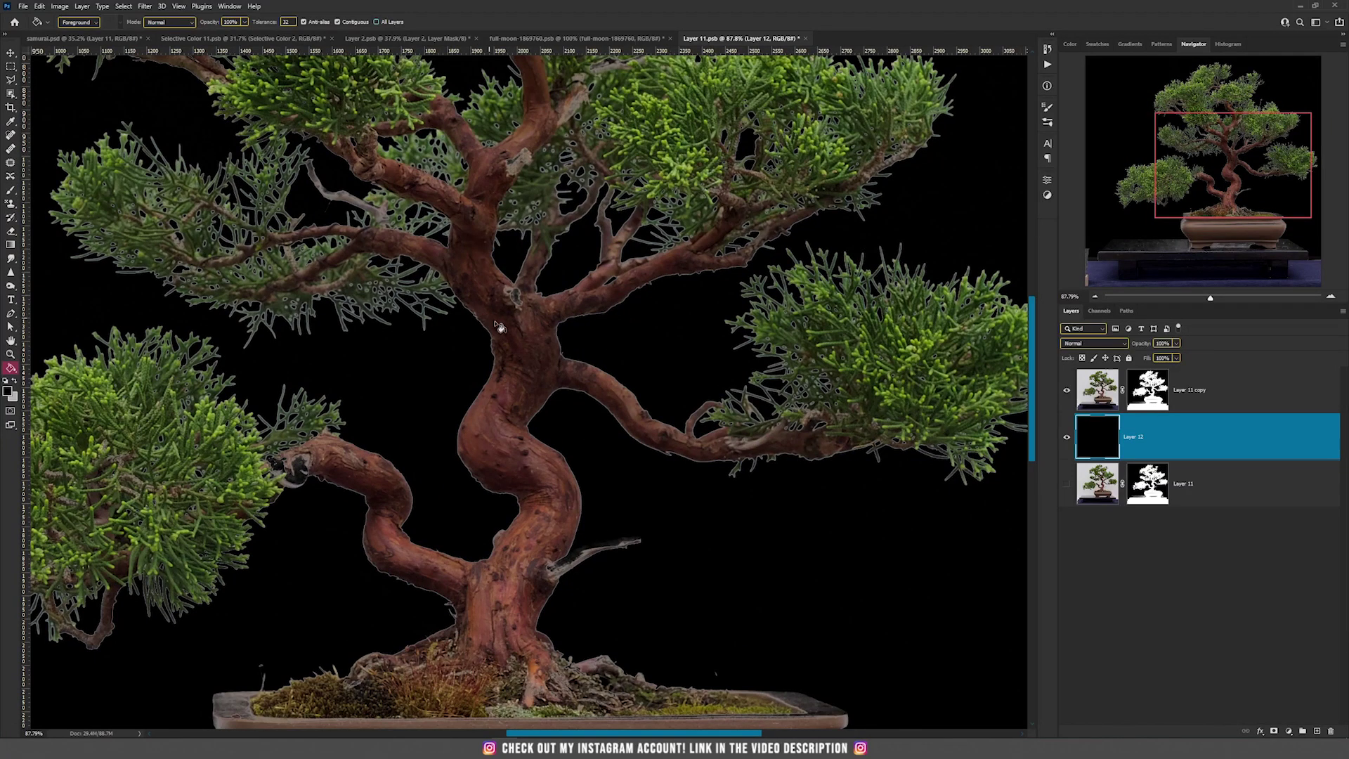
drag(555, 260, 531, 340)
scroll(541, 339, down, 3)
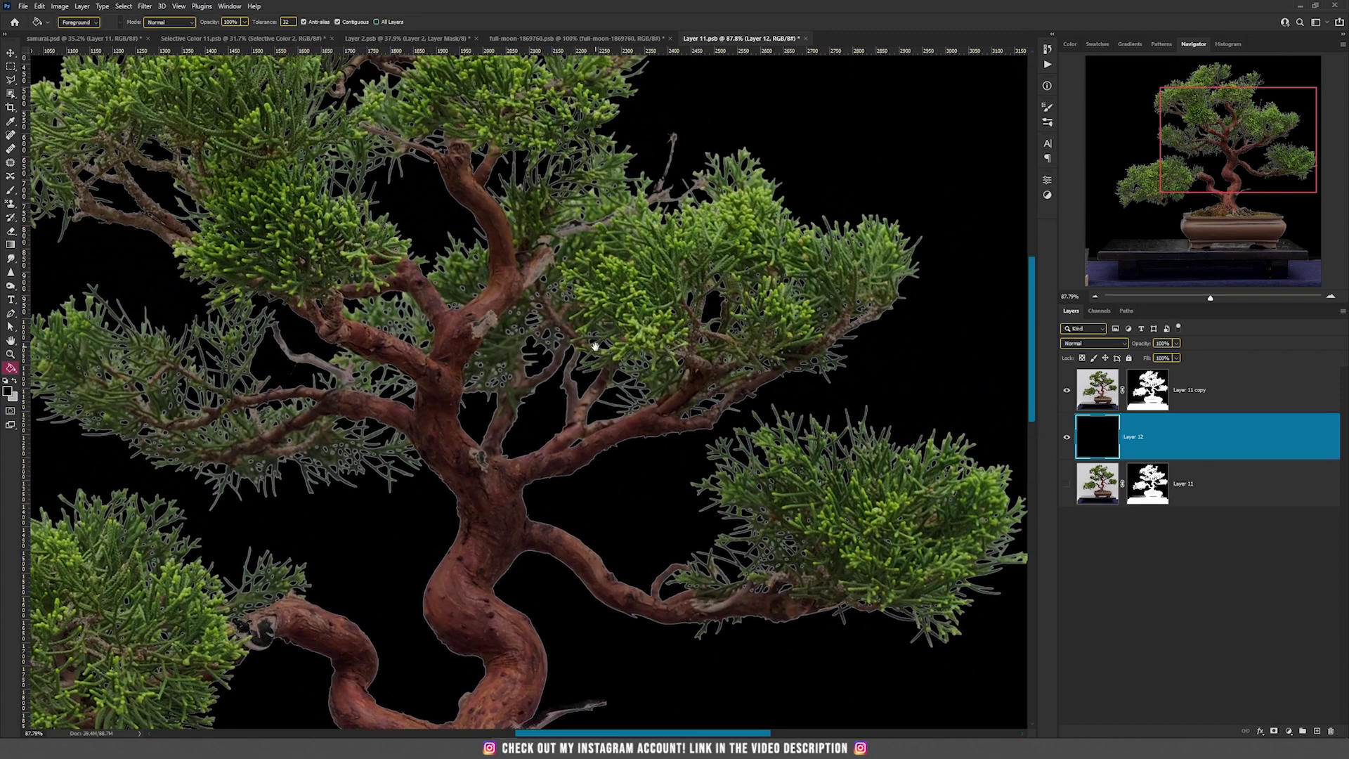
click(1147, 390)
key(v)
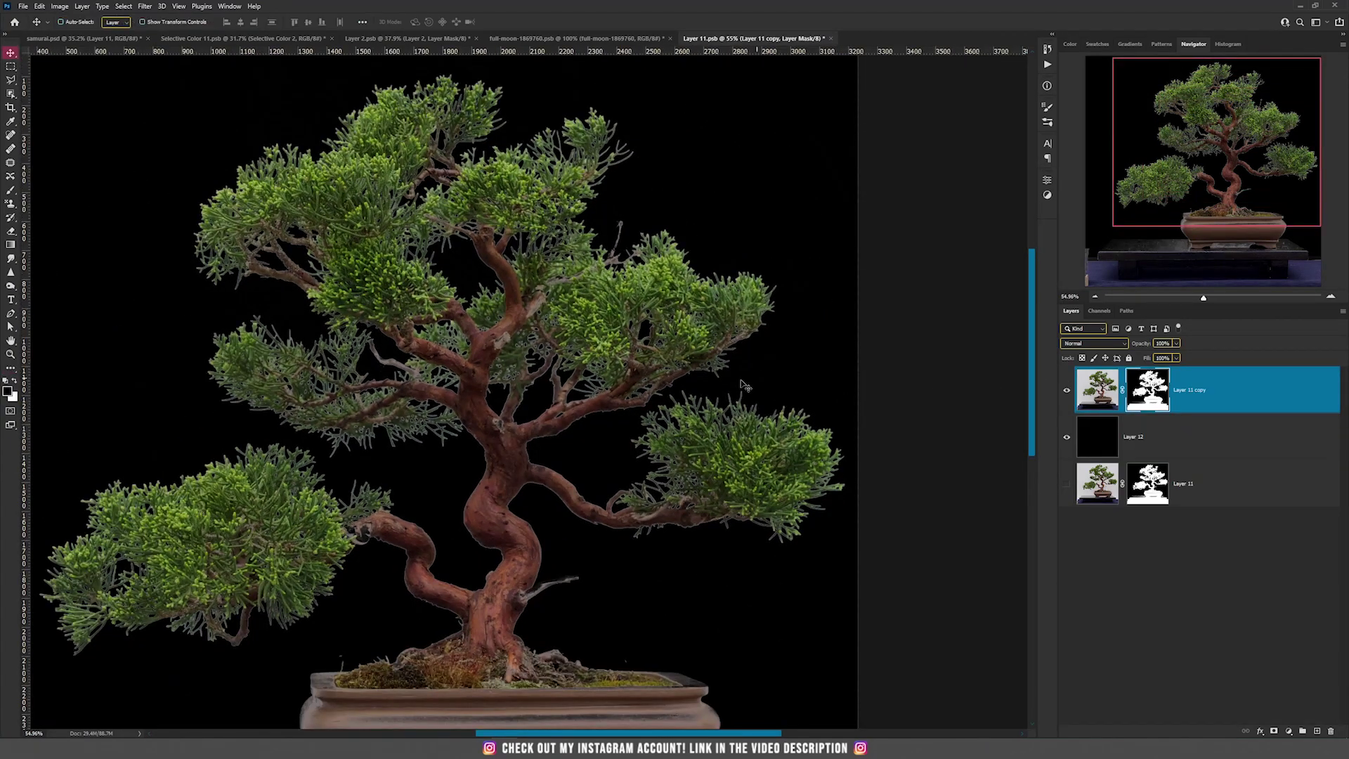
scroll(664, 418, down, 1)
scroll(807, 411, down, 1)
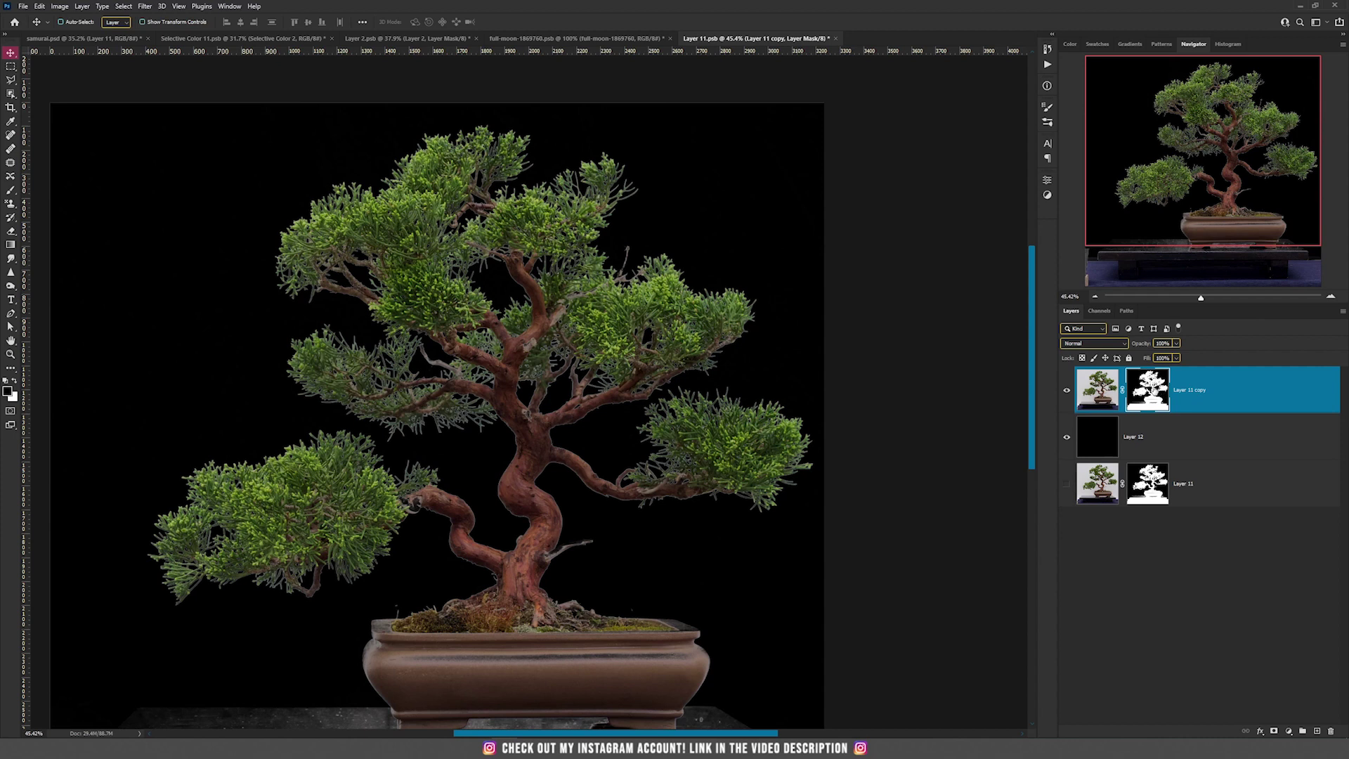
Shrink the bonsai copy's layer mask with the Minimum filter at a 1-pixel radius, preserving squareness, and check the edges
click(1104, 389)
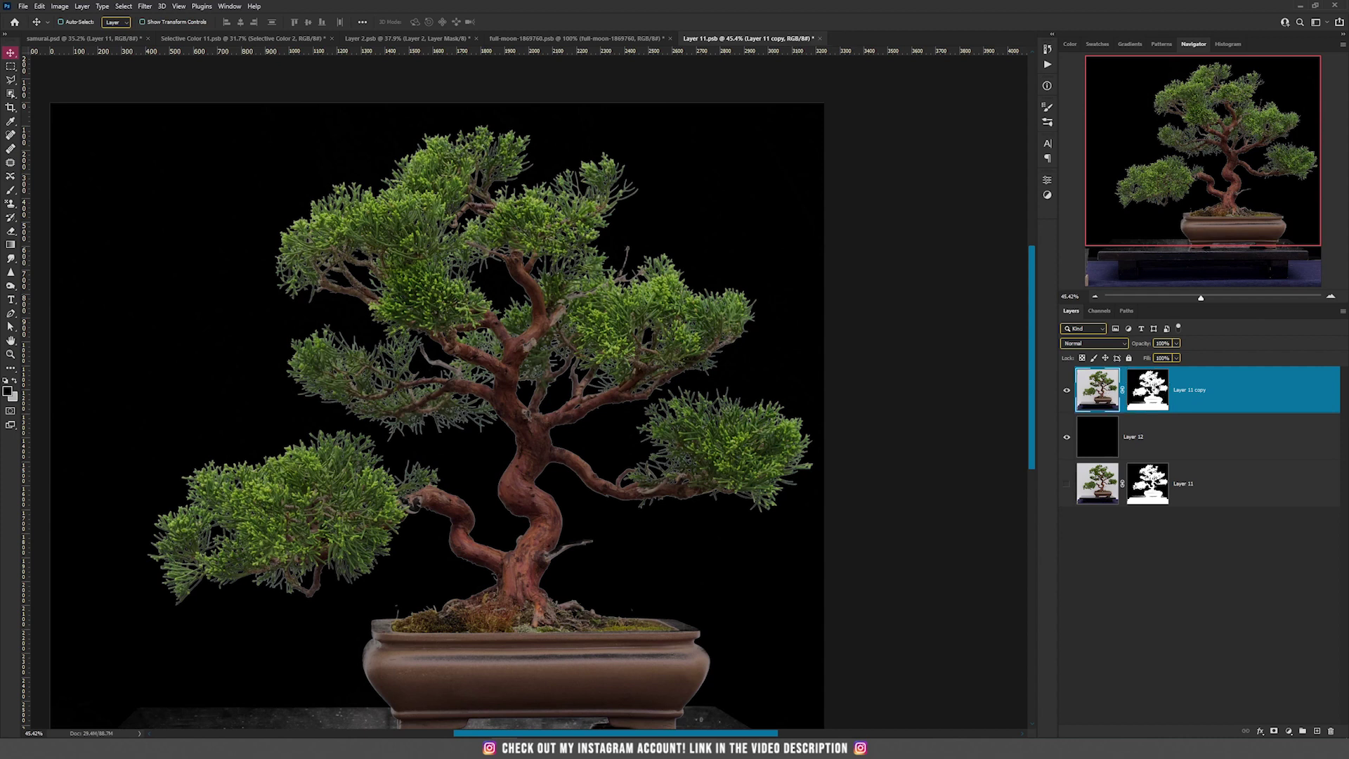
click(1147, 389)
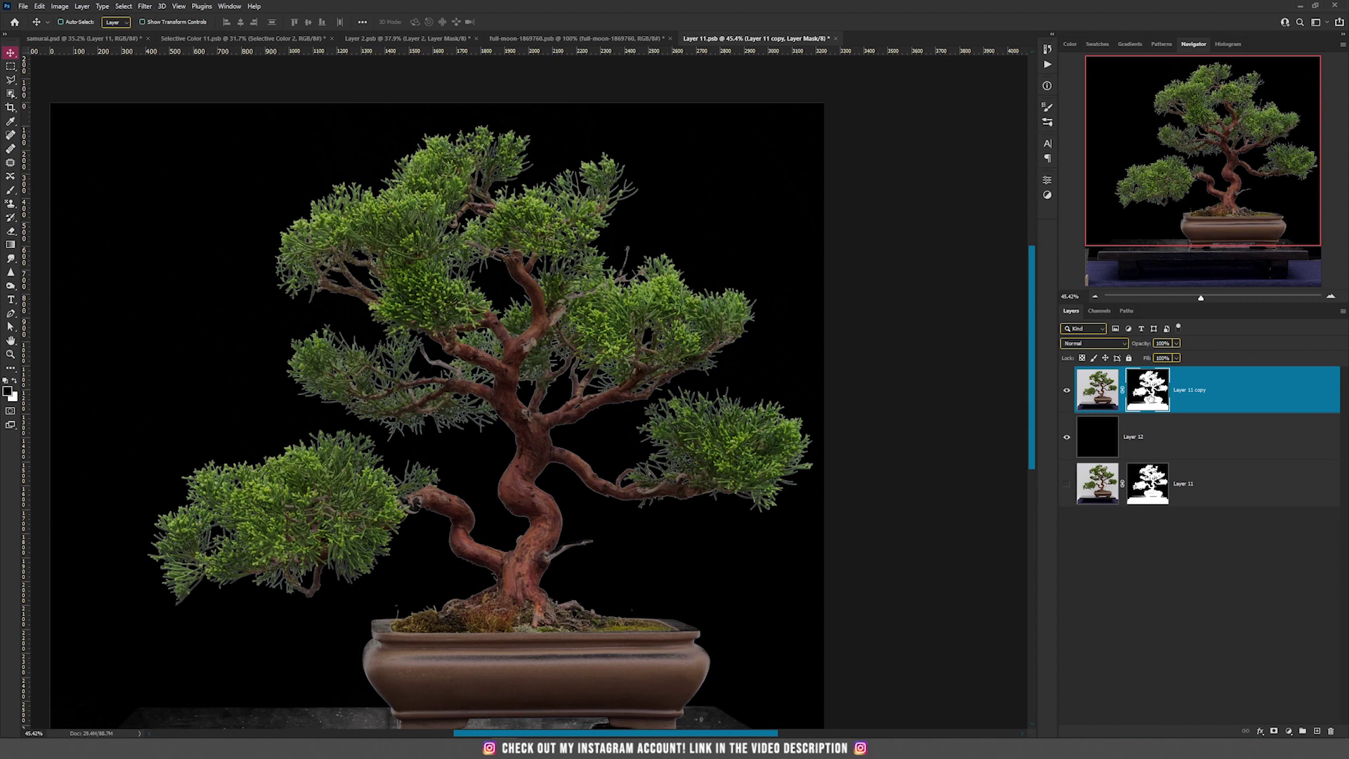
click(152, 6)
mouse_move(211, 233)
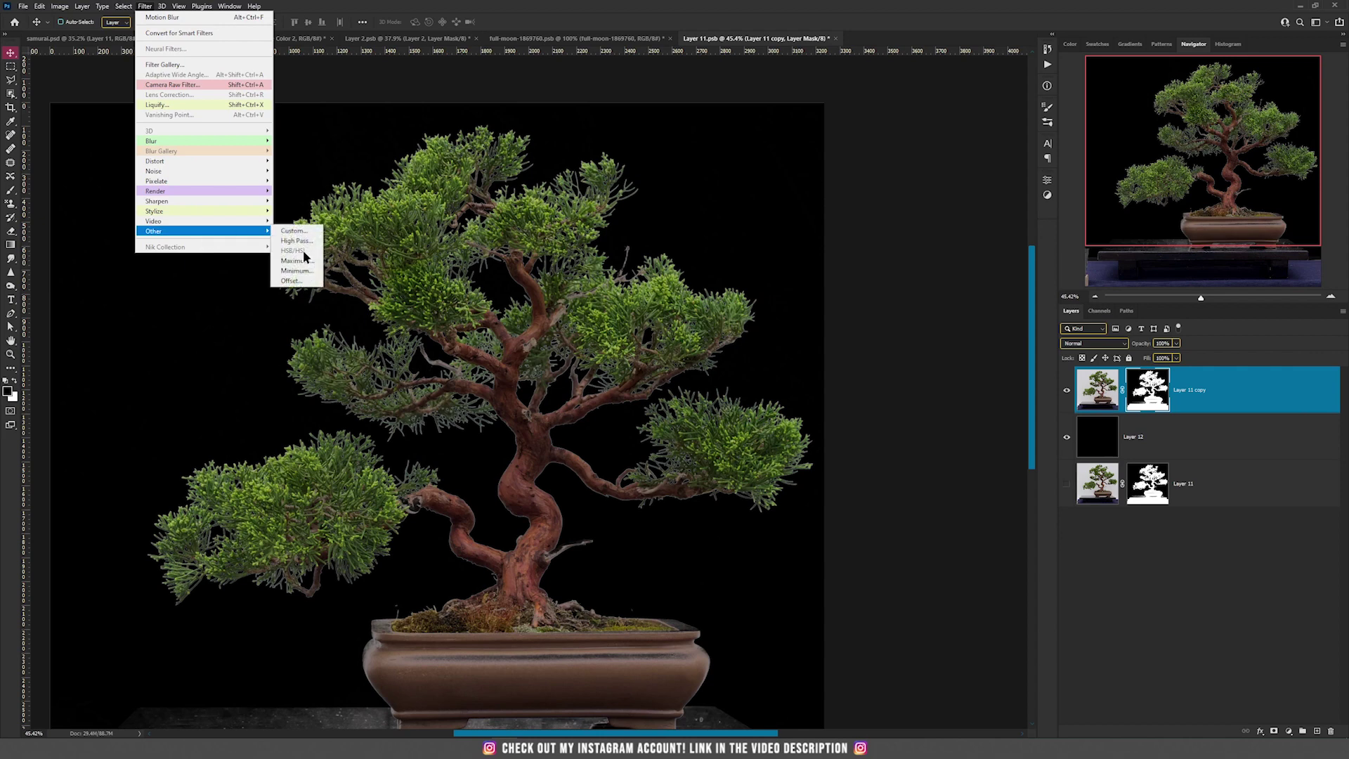
click(295, 271)
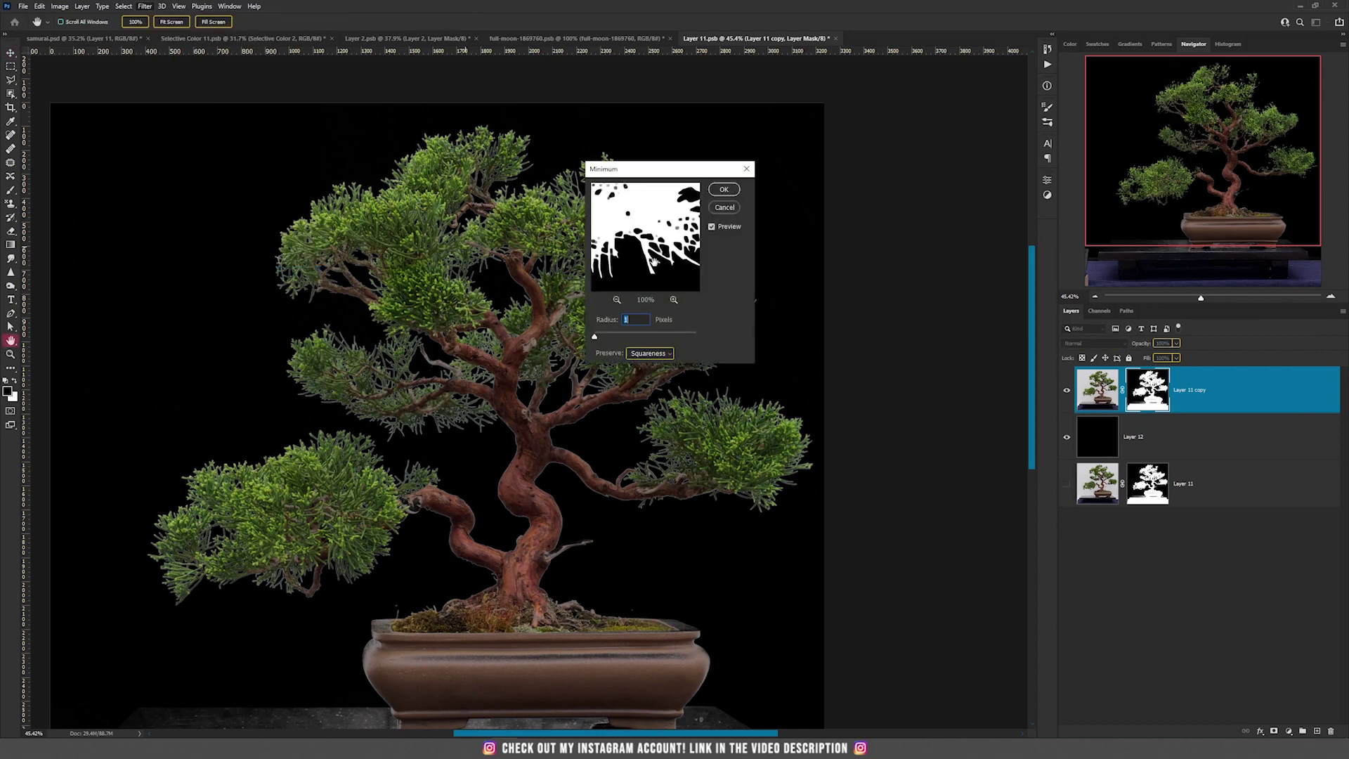
click(725, 189)
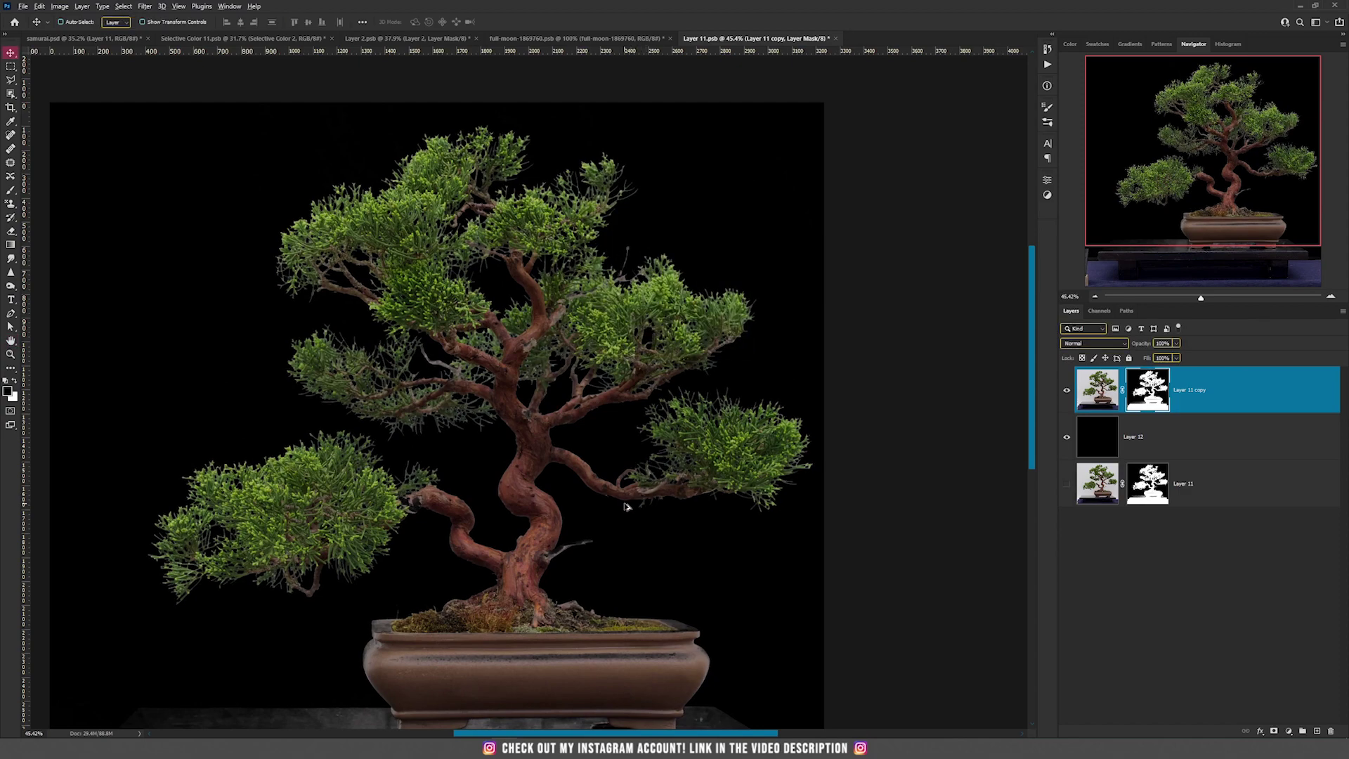
scroll(532, 450, down, 2)
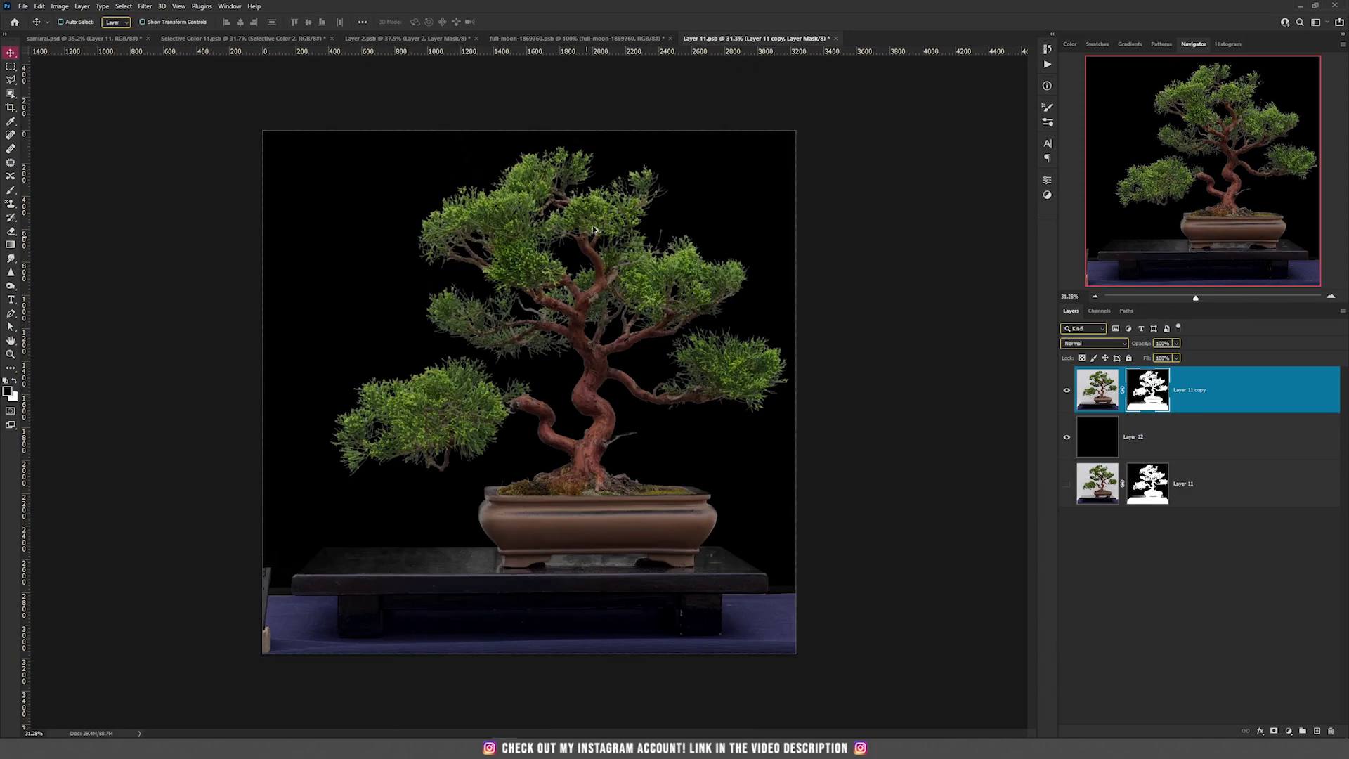
scroll(604, 232, up, 4)
scroll(643, 238, down, 2)
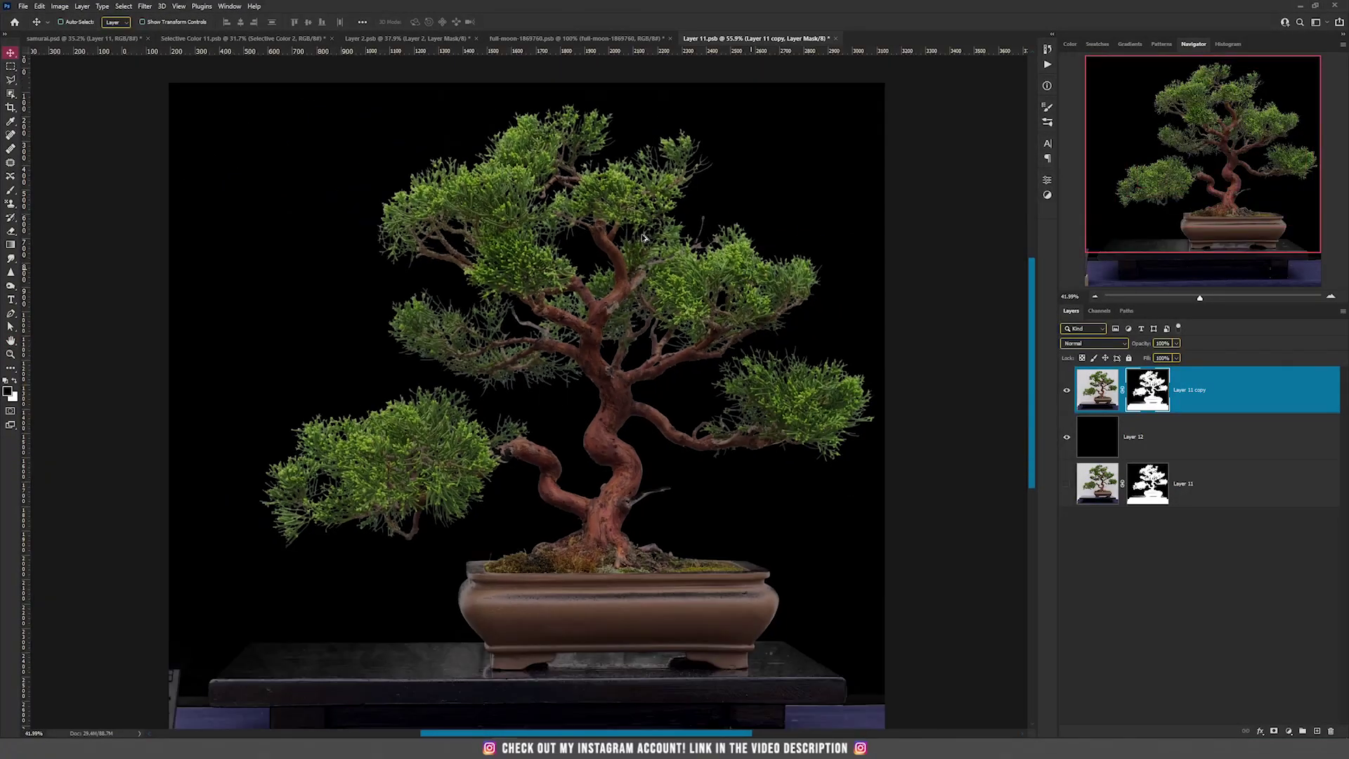
Return to the samurai.psd composite and enable the bonsai layer's mask so the pot is hidden
scroll(643, 238, down, 1)
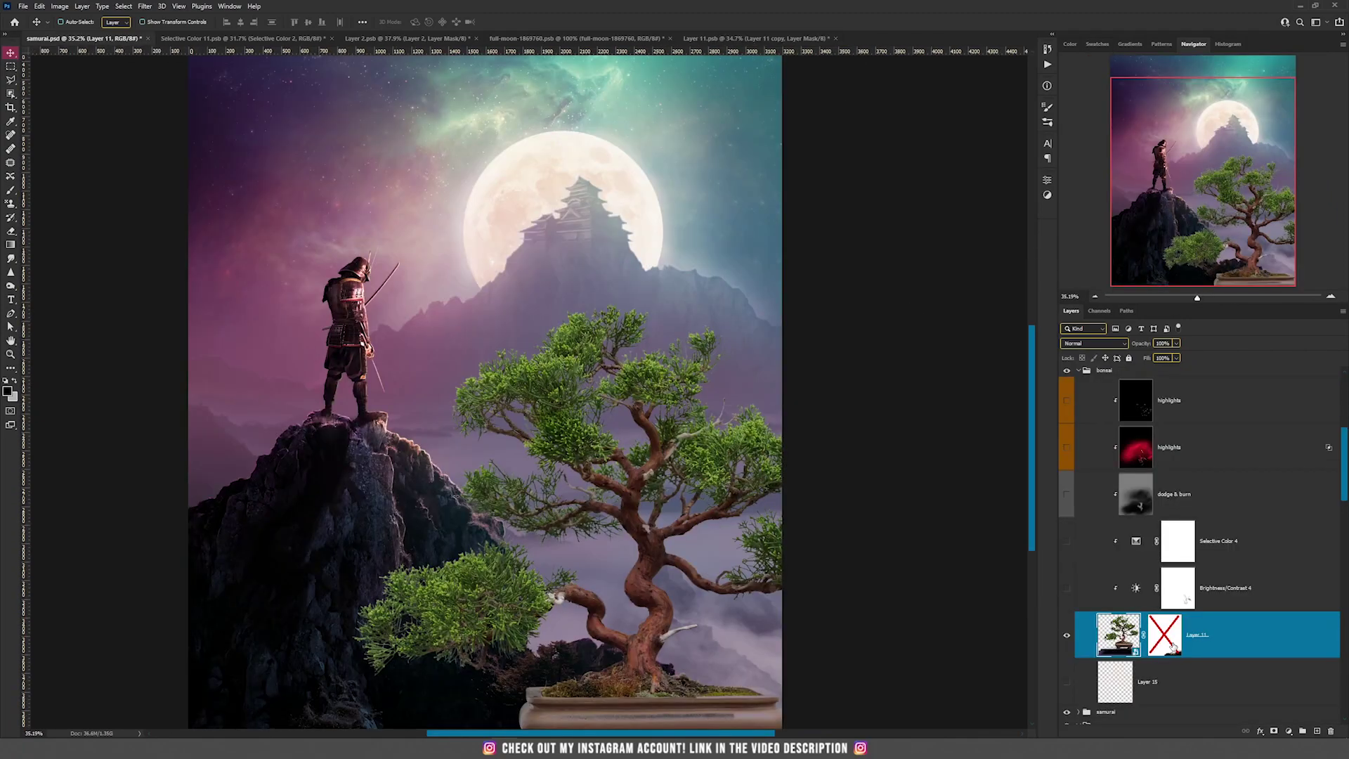
scroll(639, 618, up, 5)
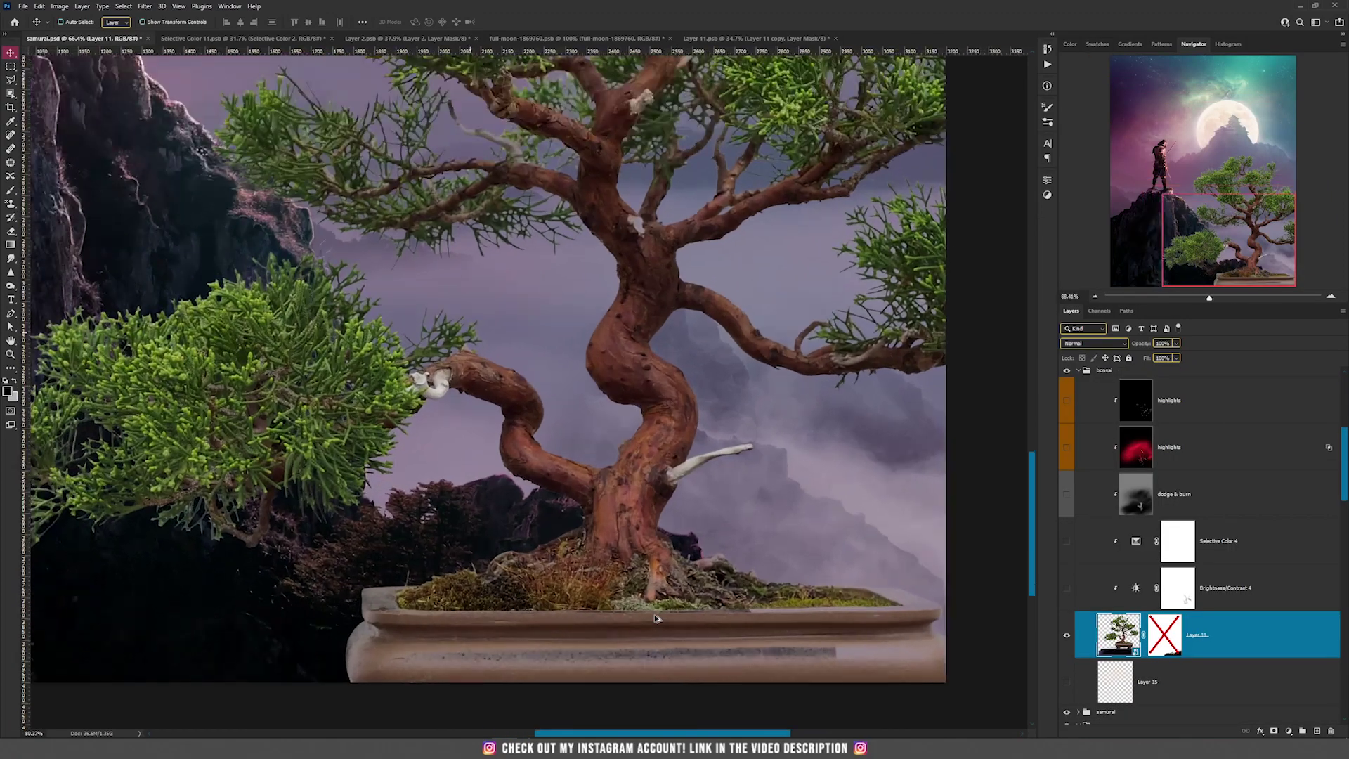
scroll(655, 618, up, 3)
shift+click(1173, 639)
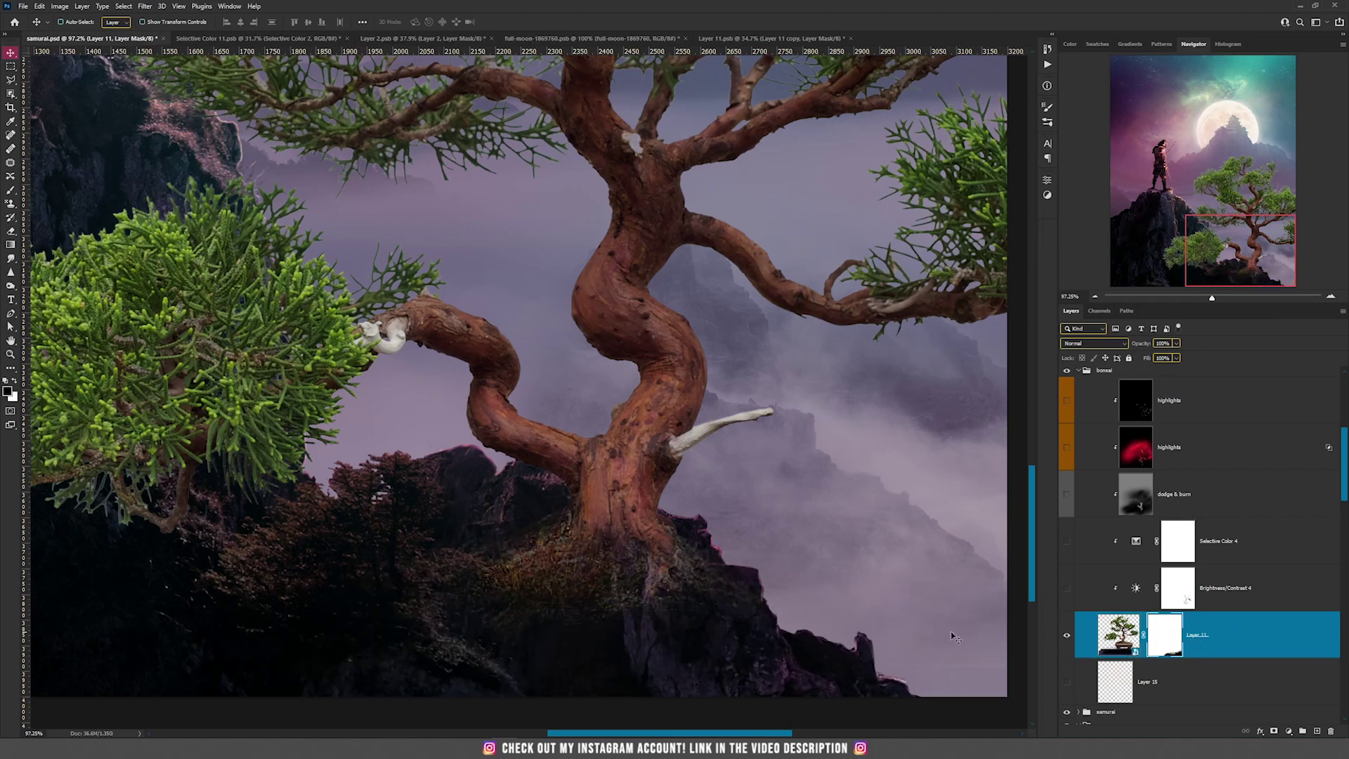
shift+click(1169, 644)
shift+click(1168, 645)
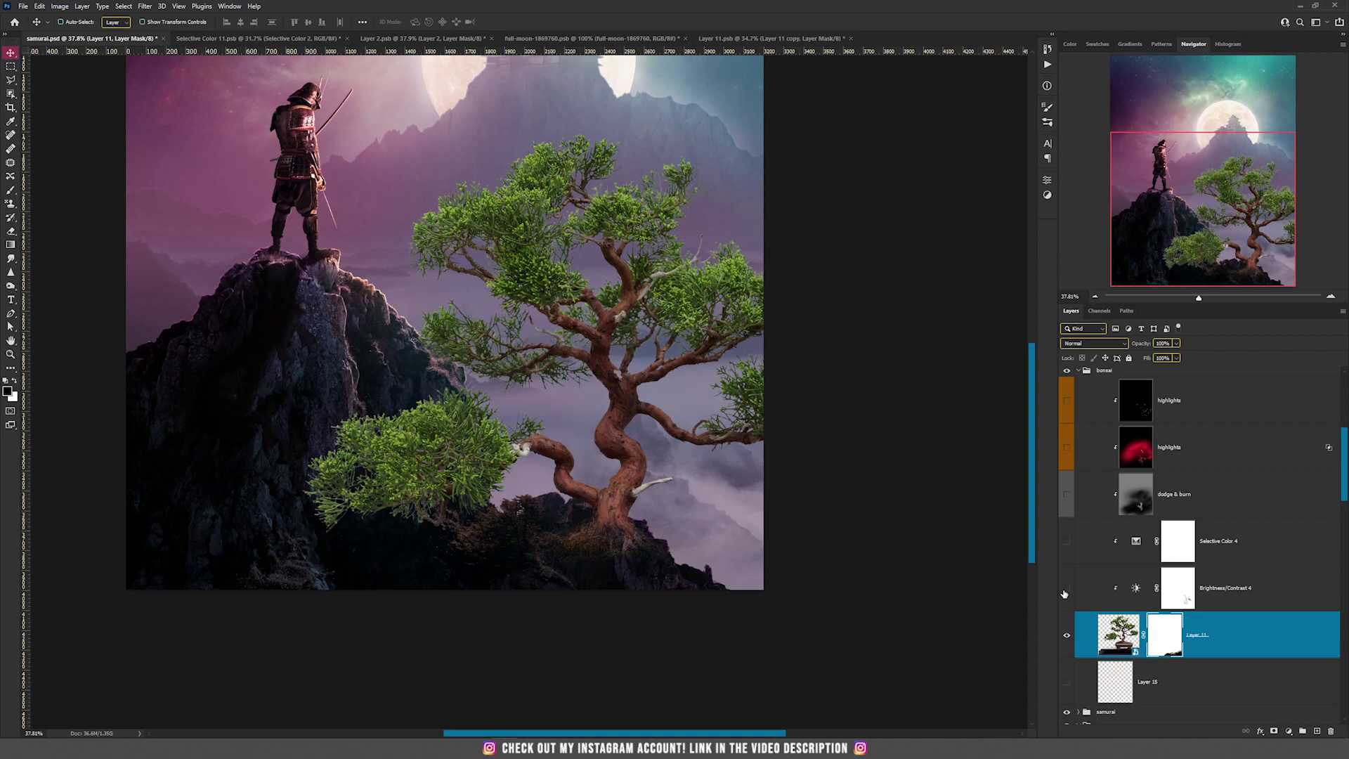
Make the bonsai's Brightness/Contrast 4 and Selective Color 4 adjustments visible and show their settings
click(1065, 588)
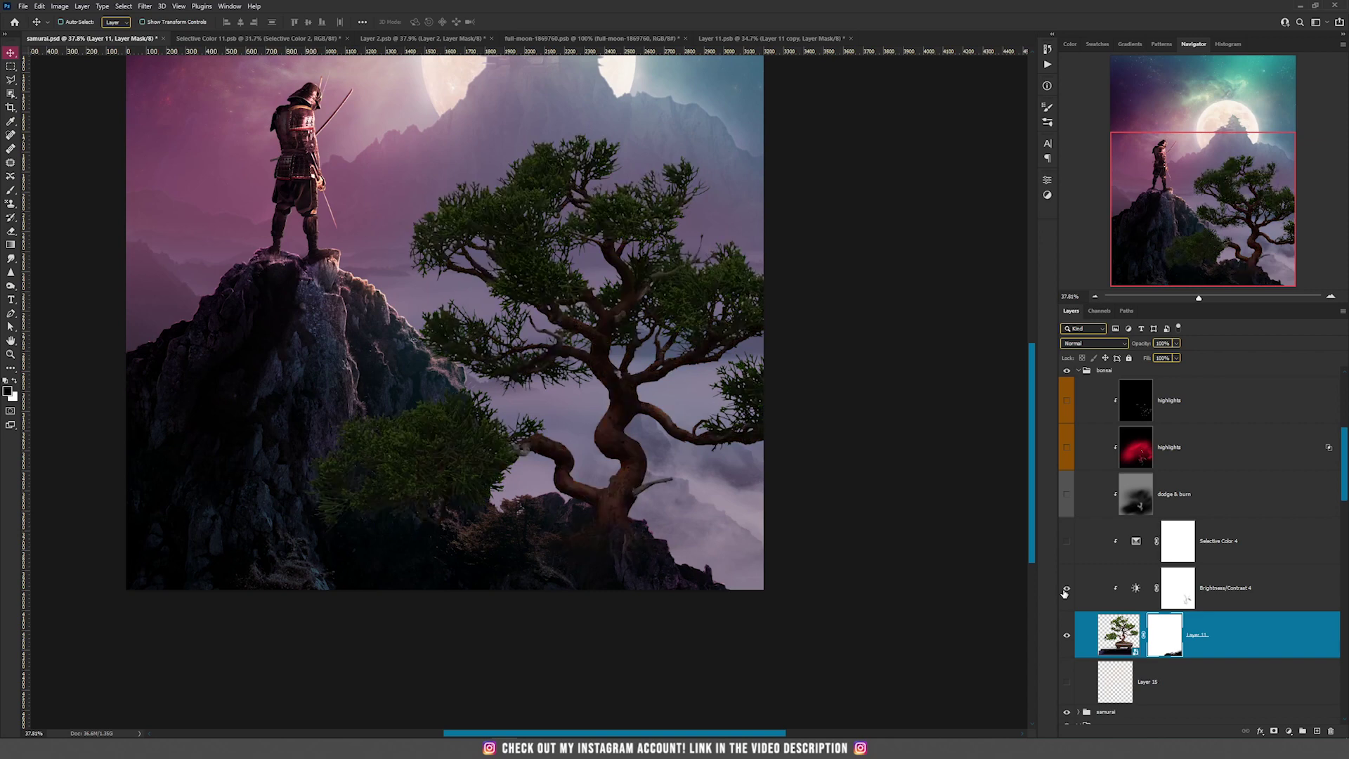
click(1136, 595)
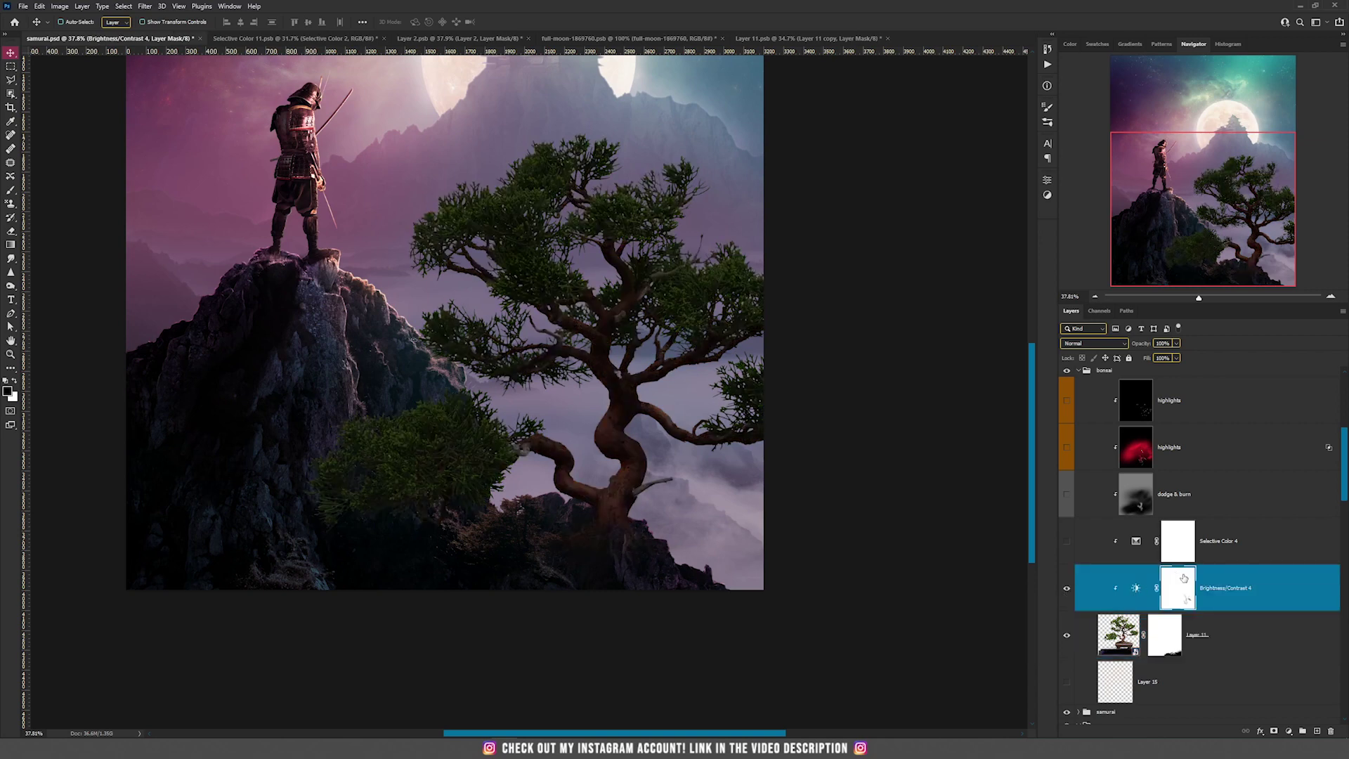
double_click(1136, 589)
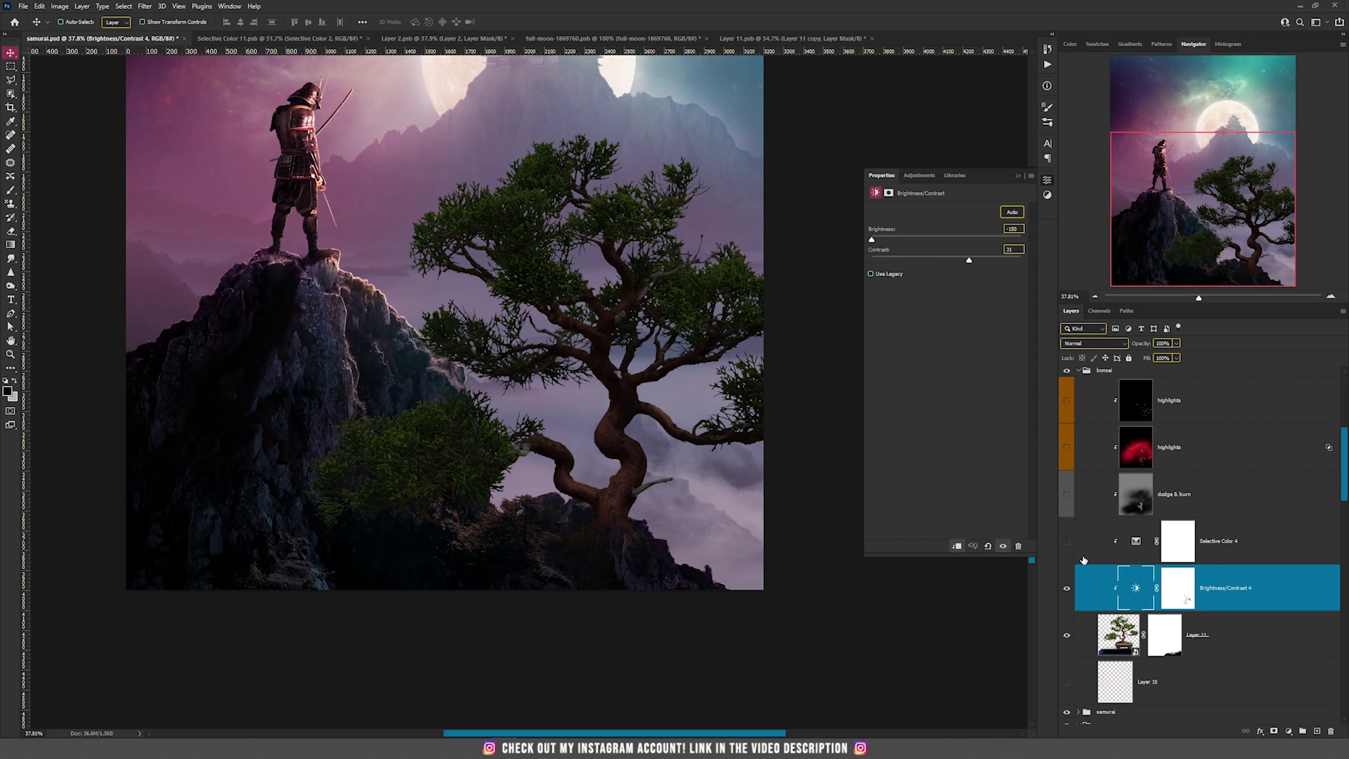
click(1138, 547)
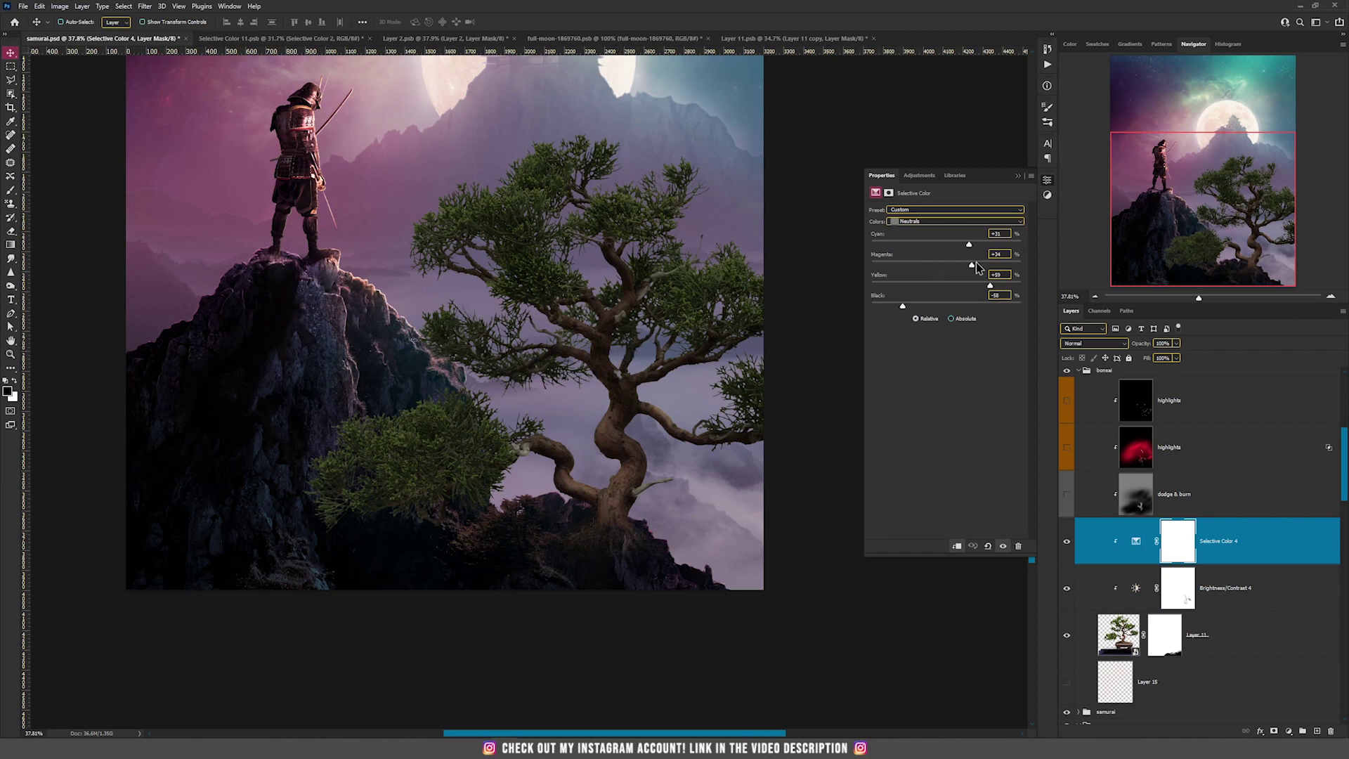
Make the bonsai's dodge & burn layer and both highlights layers visible, checking the red highlights layer's blend mode
click(1067, 496)
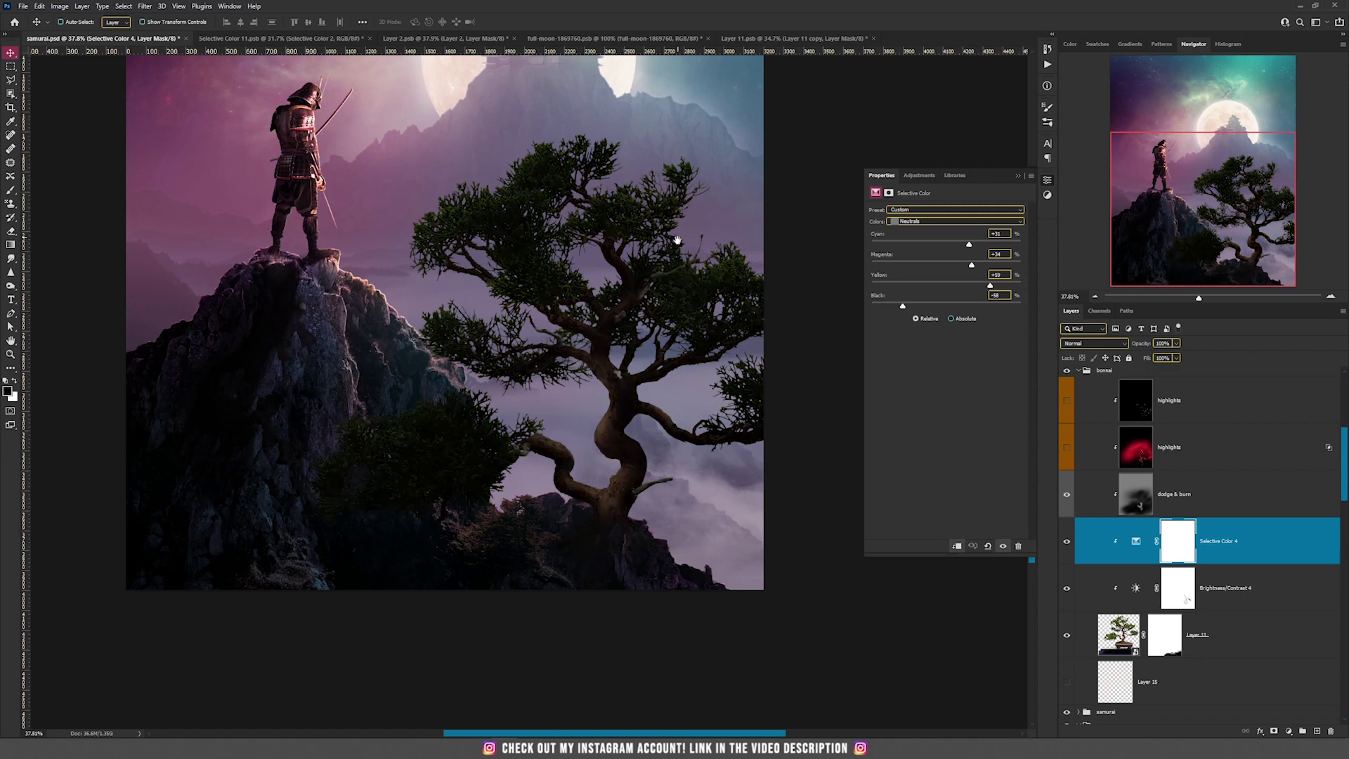
drag(676, 242, 692, 326)
click(1091, 450)
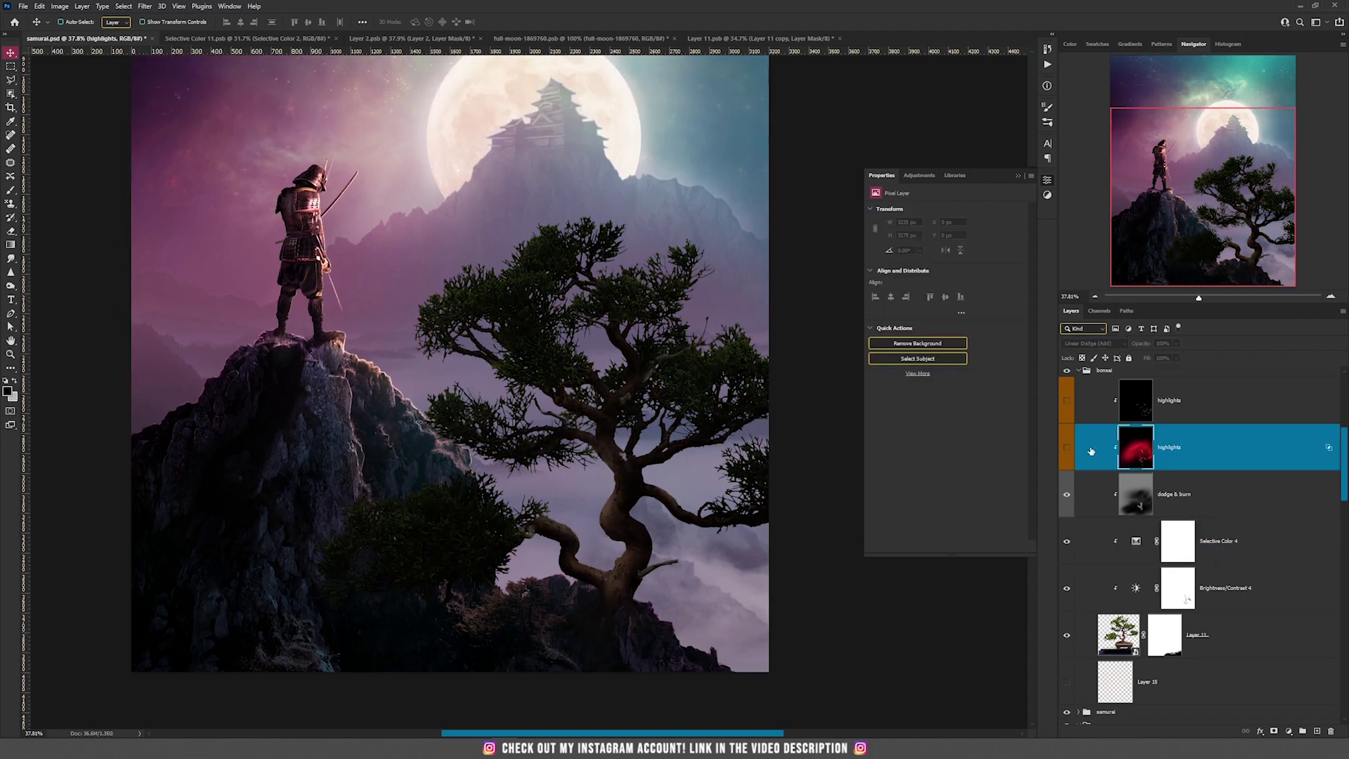
click(1066, 448)
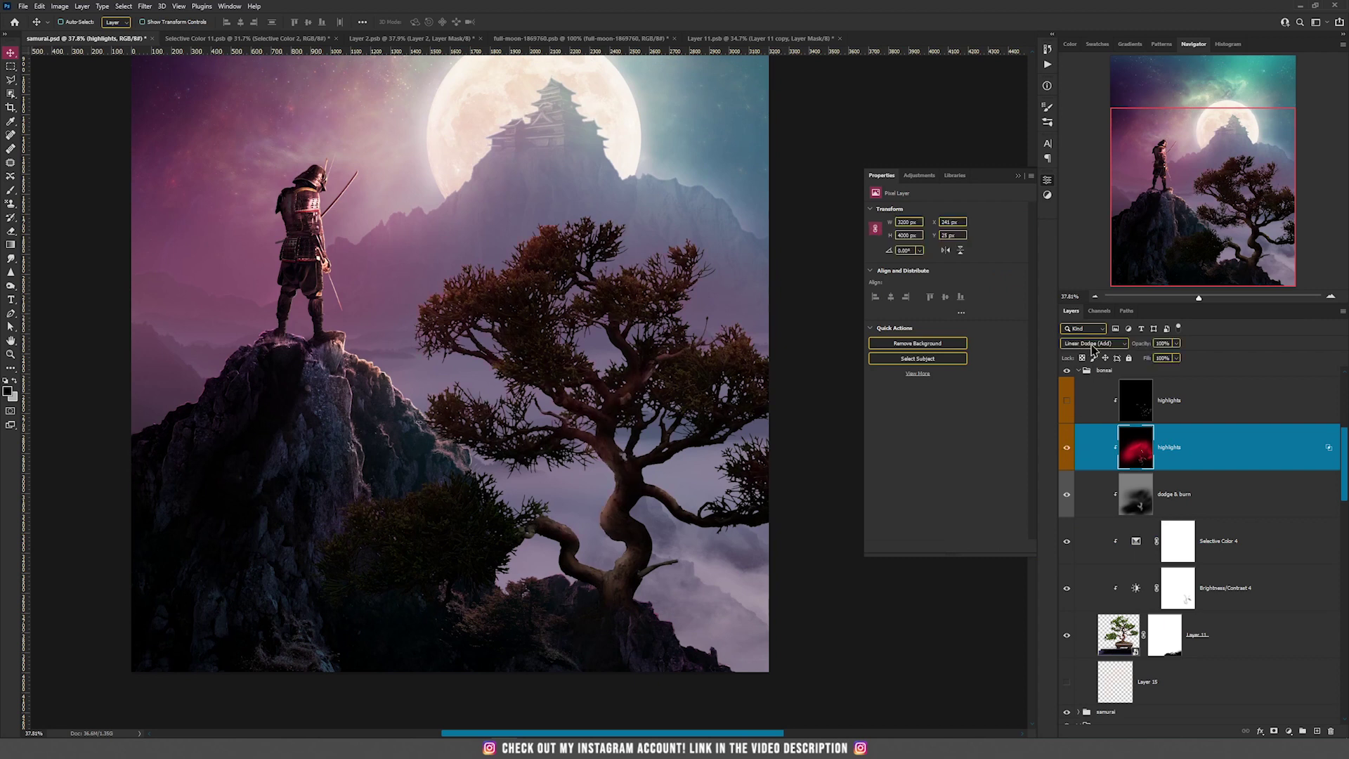
click(1092, 345)
click(1092, 345)
scroll(1133, 466, up, 1)
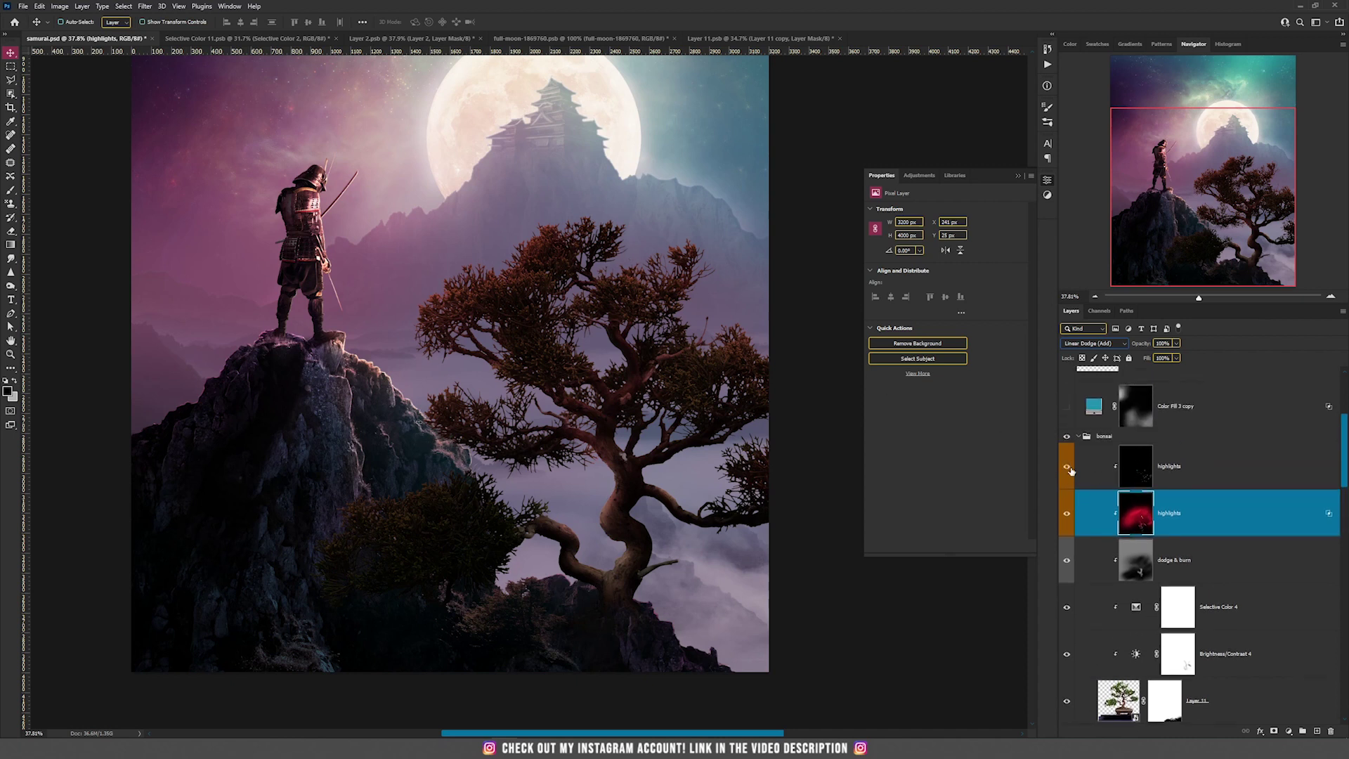
click(1068, 468)
click(1139, 466)
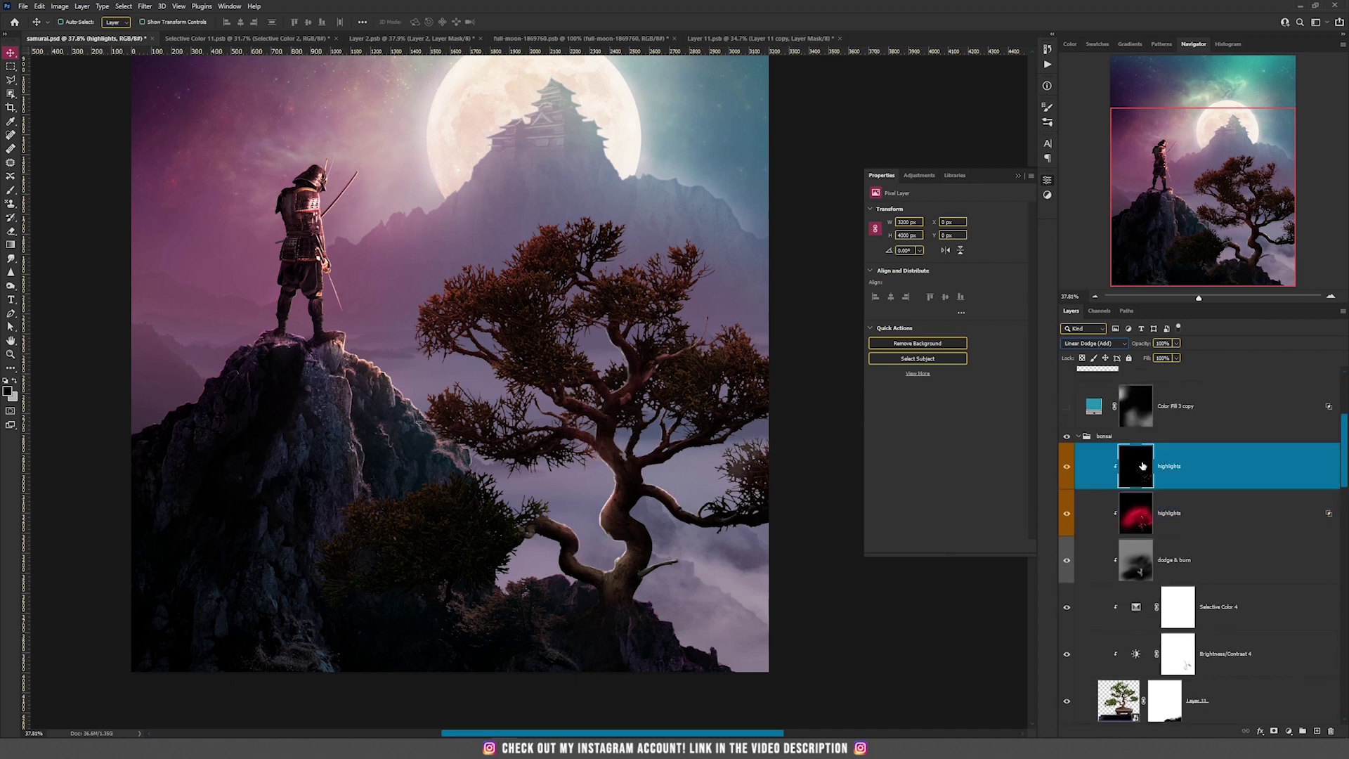
Compare the bonsai with the upper highlights layer hidden and shown, examining the rim light on the trunk and branches
click(1066, 468)
click(1066, 468)
click(1066, 468)
click(1065, 468)
click(1066, 468)
click(1065, 468)
scroll(649, 496, up, 5)
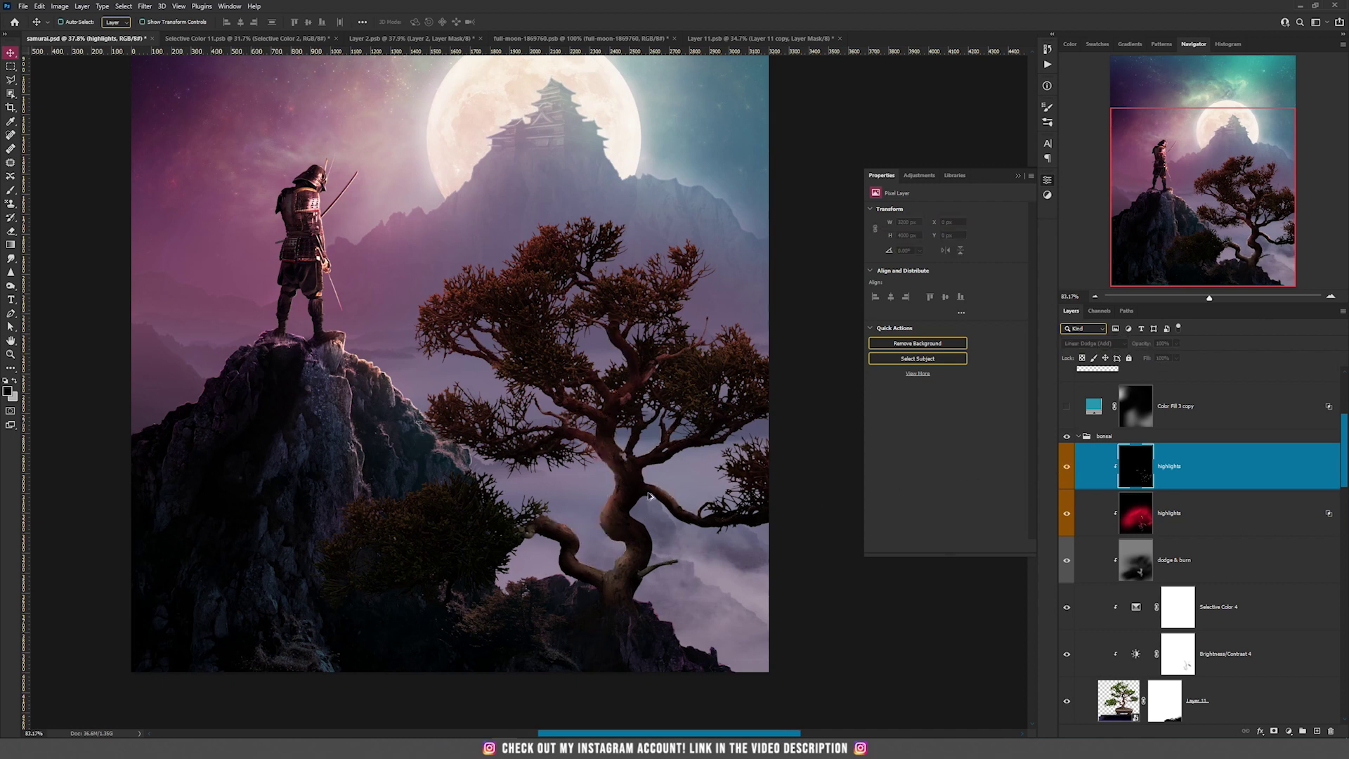
scroll(650, 478, up, 5)
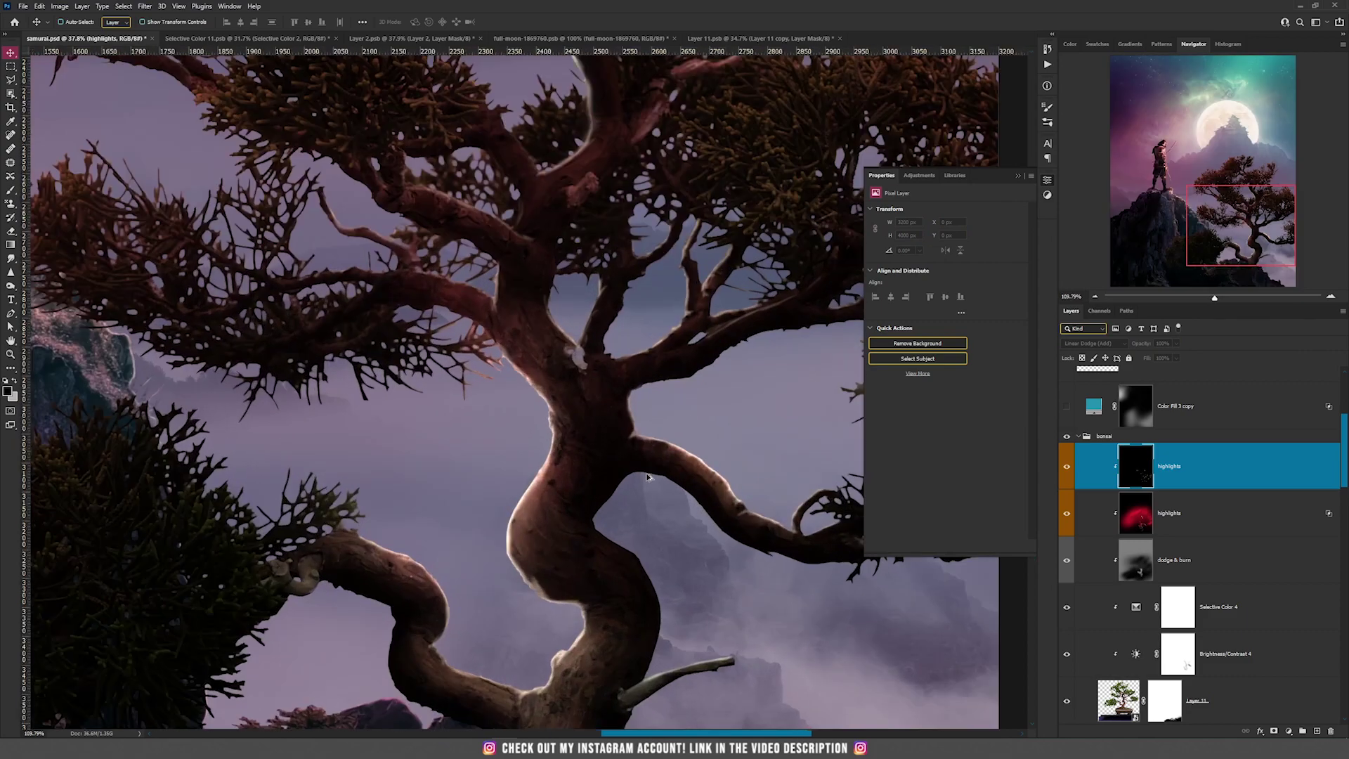
scroll(649, 477, down, 4)
scroll(650, 478, down, 4)
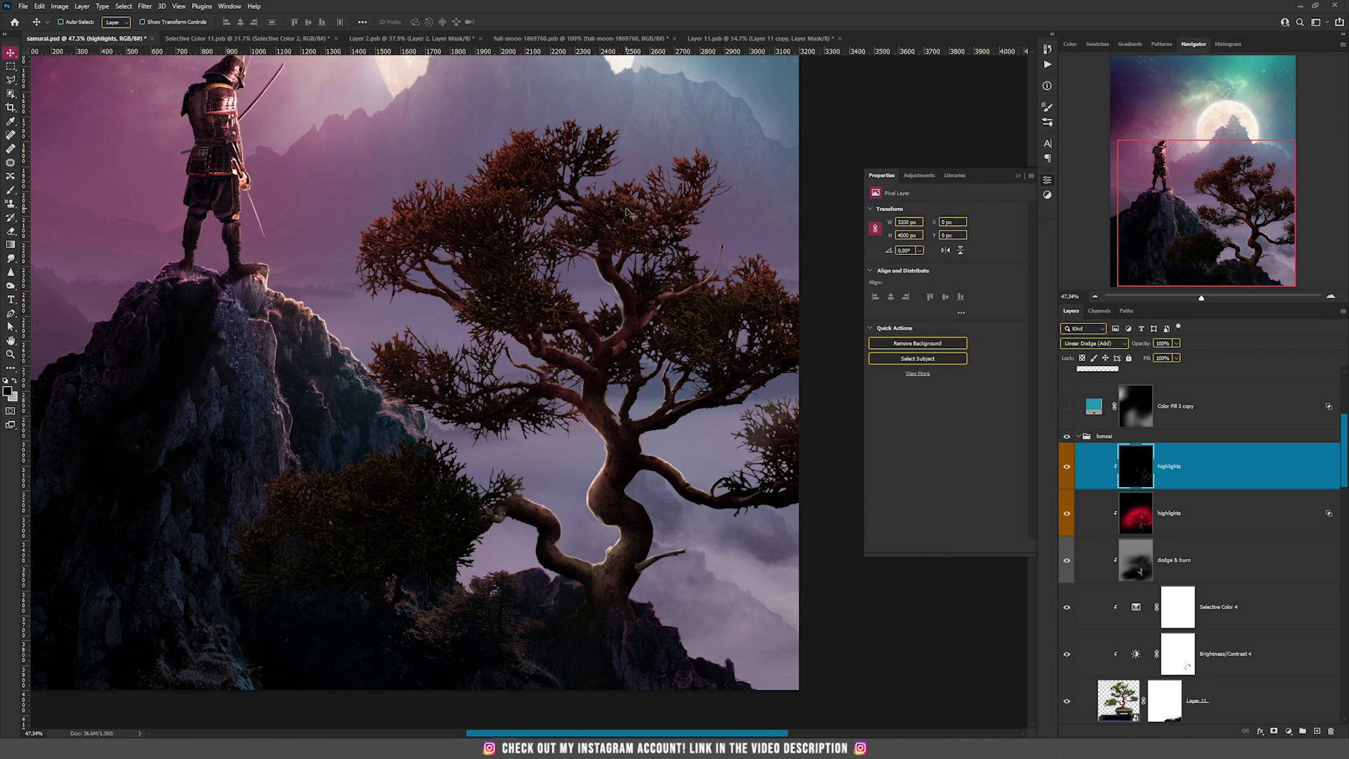
scroll(633, 202, down, 5)
Select Layer 15 below the bonsai tree layer and make it visible
scroll(1125, 617, down, 3)
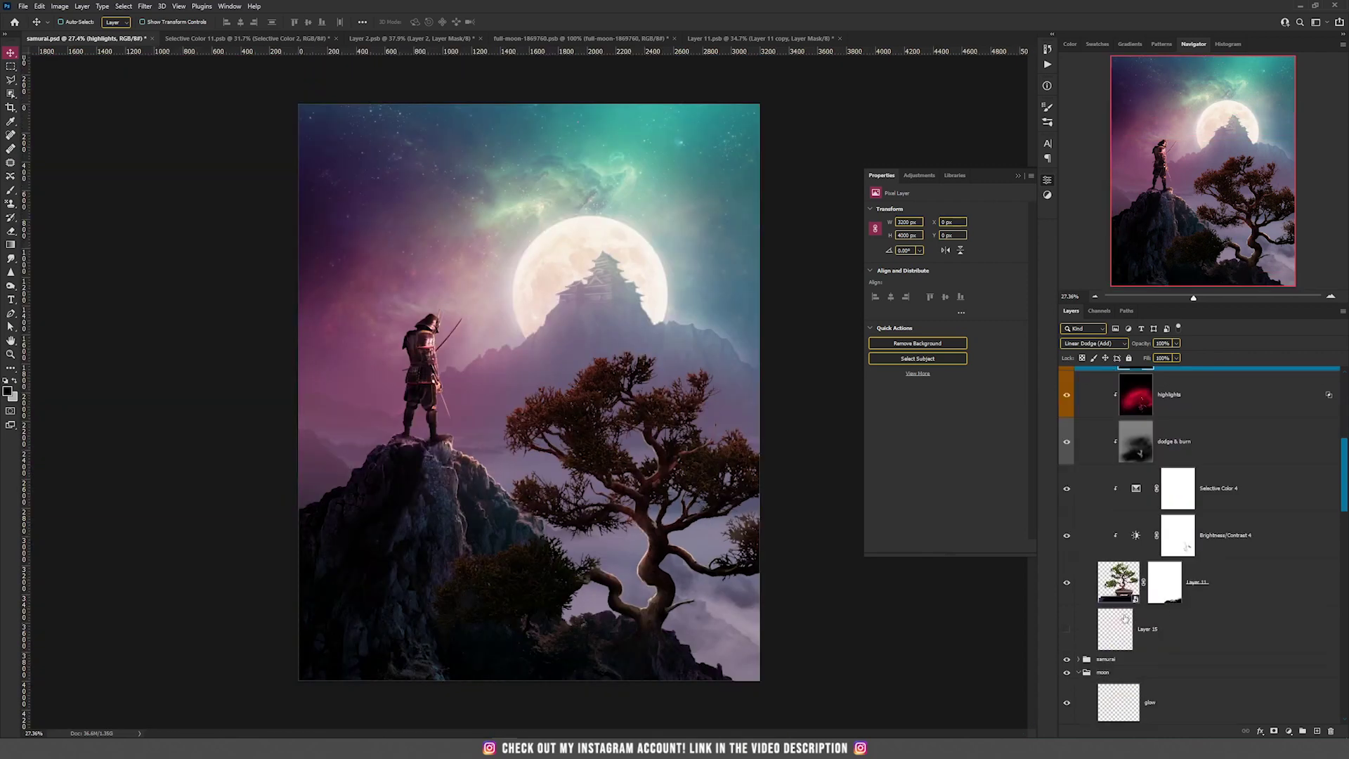
click(1153, 636)
scroll(731, 552, up, 3)
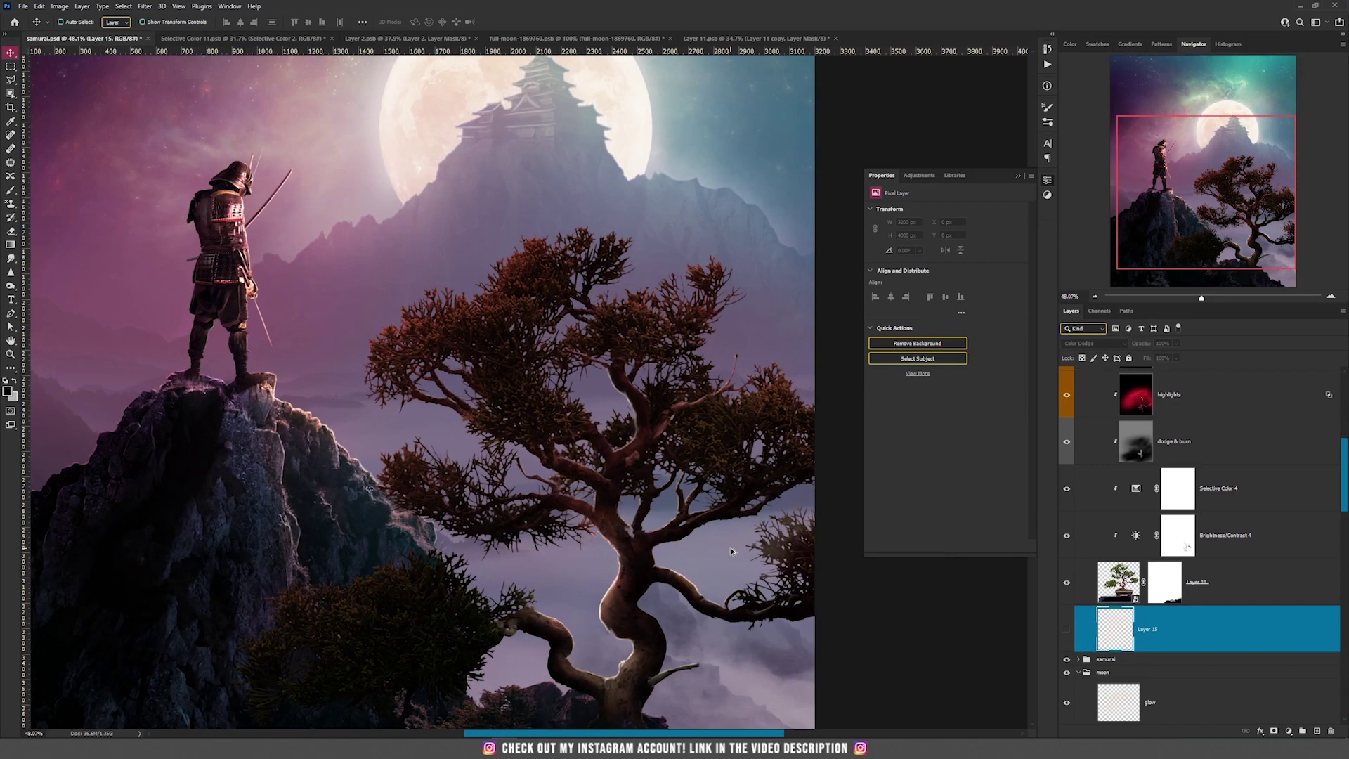
scroll(652, 536, down, 2)
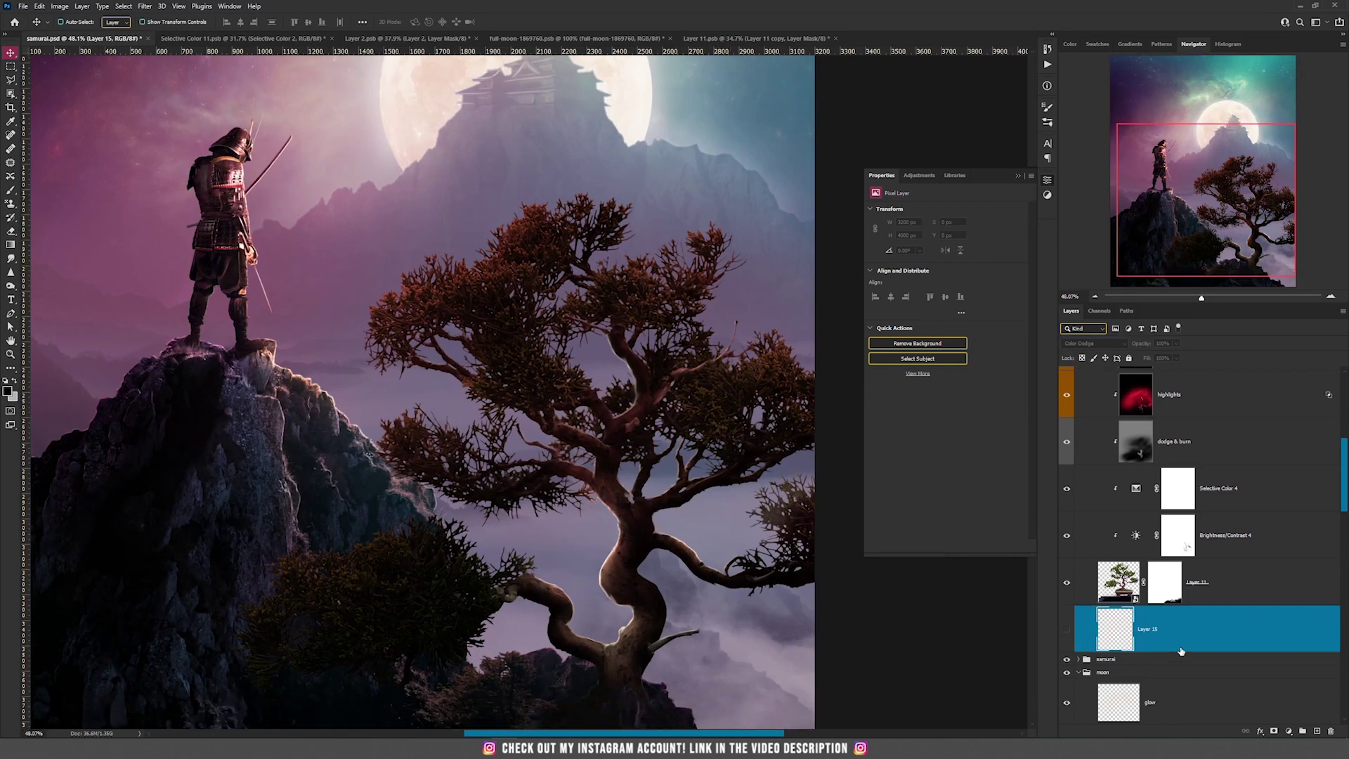
click(1066, 629)
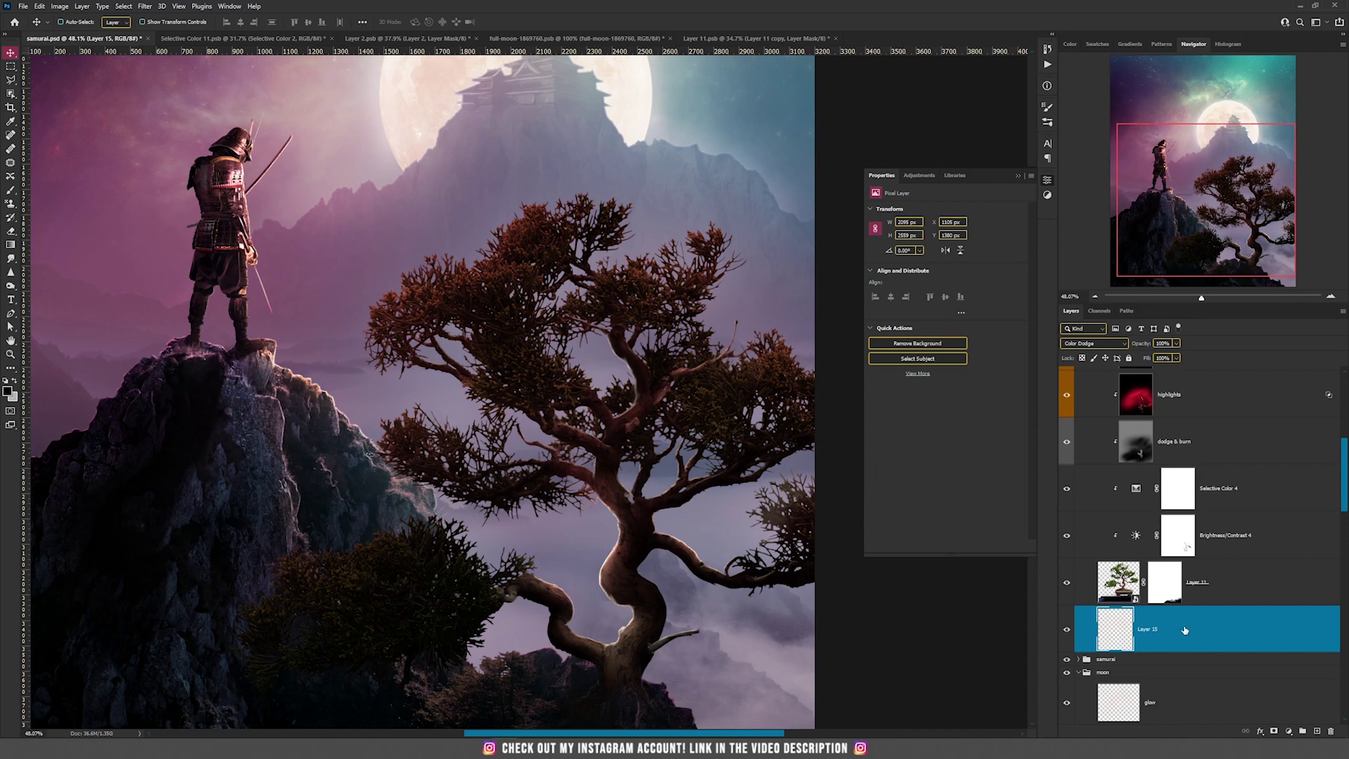
Add a new Color Dodge layer above Layer 15 and sample the brush colour from the moon's edge
drag(652, 295, 608, 149)
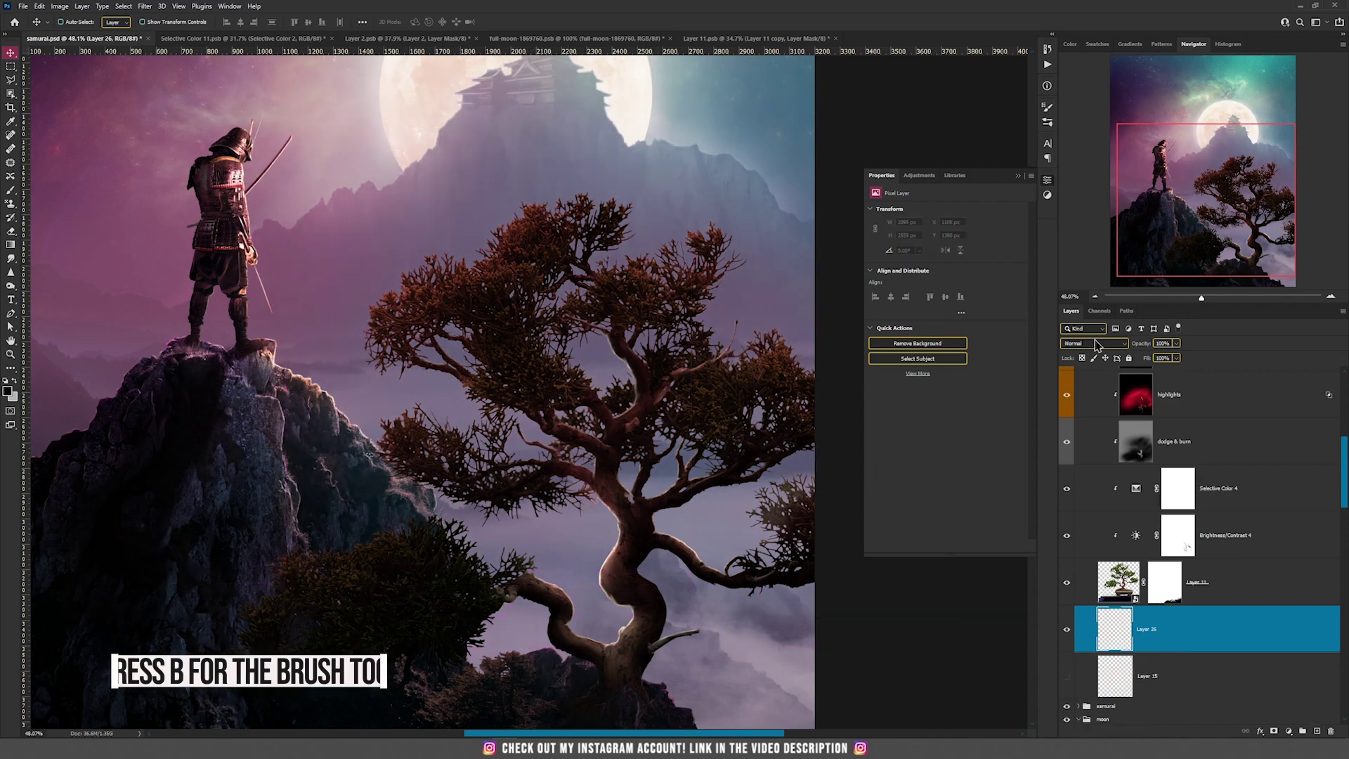
click(1093, 343)
click(1076, 439)
key(b)
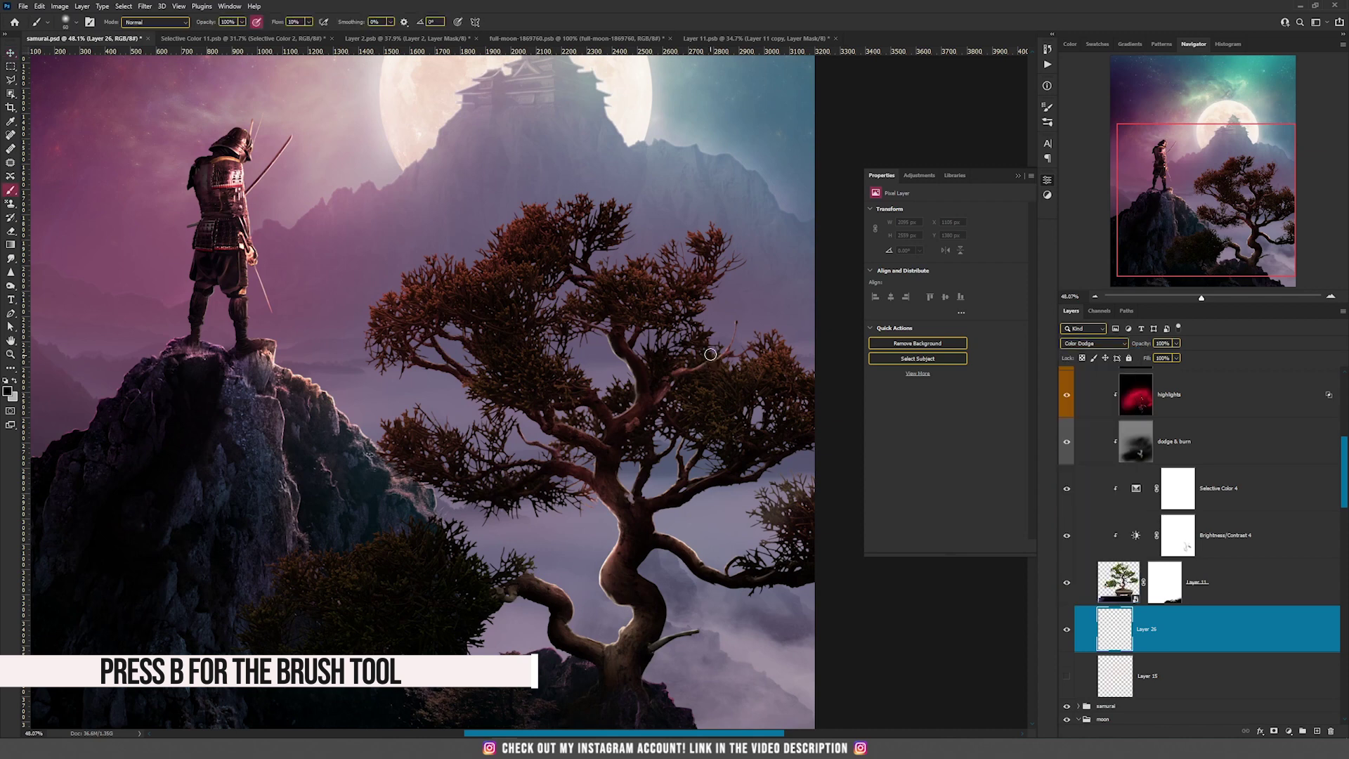
alt+click(393, 129)
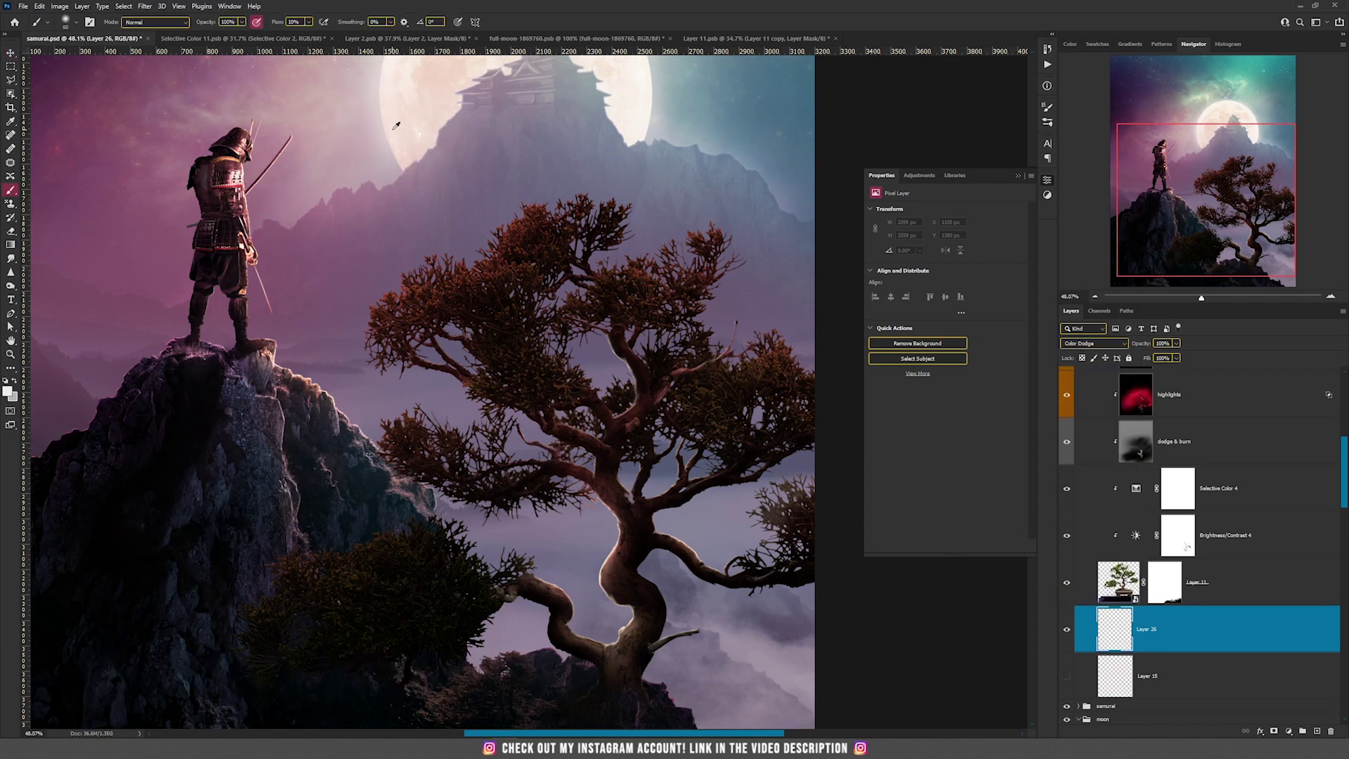
Paint a soft glow behind the bonsai's crown using a much larger brush
key(bracketright)
key(bracketright)
key(bracketright)
key(bracketright)
key(bracketright)
key(bracketright)
key(bracketright)
key(bracketright)
key(bracketright)
key(bracketright)
key(bracketright)
key(bracketright)
key(bracketright)
key(bracketright)
key(bracketright)
key(bracketright)
key(bracketright)
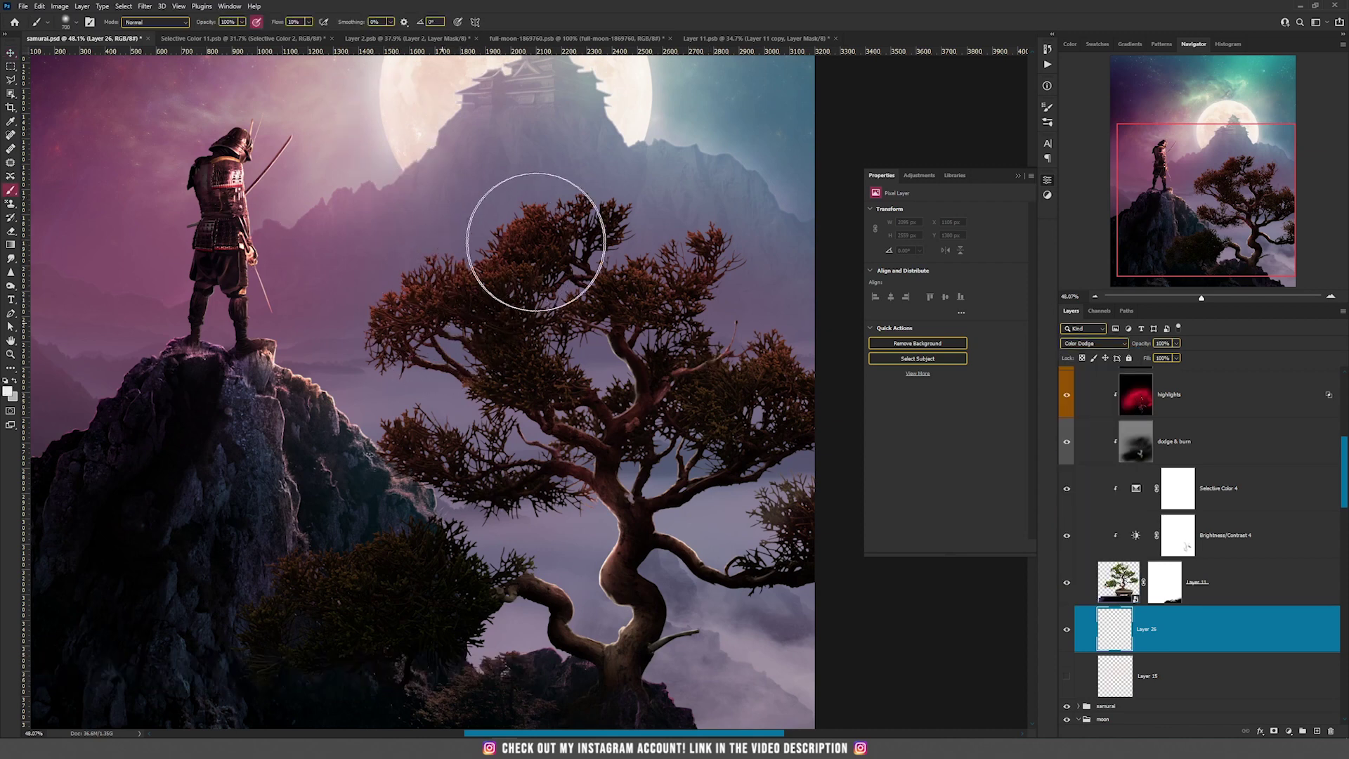
mouse_move(820, 457)
mouse_down()
mouse_move(660, 566)
mouse_move(590, 401)
mouse_move(397, 359)
mouse_move(484, 555)
mouse_move(450, 358)
mouse_move(552, 615)
mouse_move(733, 259)
mouse_move(688, 408)
mouse_up()
key(ctrl+0)
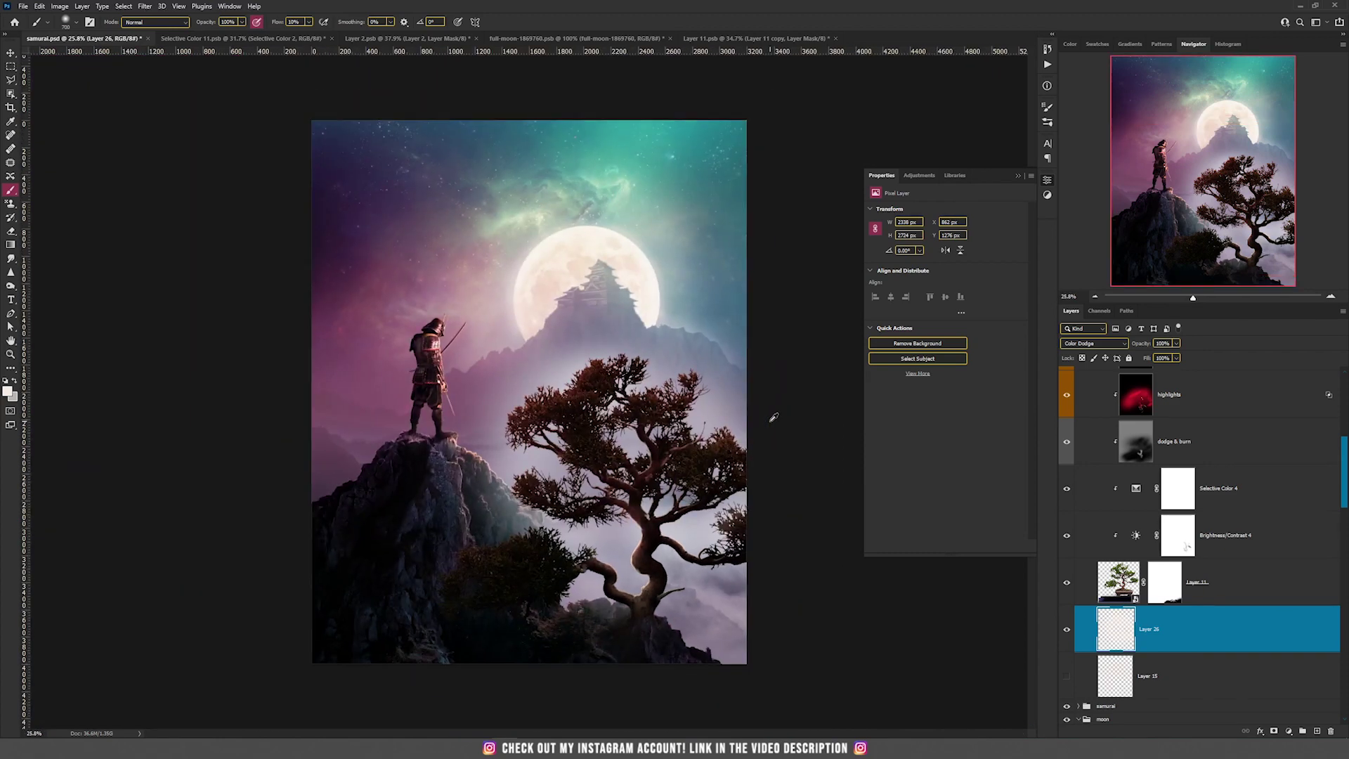
Delete the trial glow layer and make Layer 15 below the bonsai visible again
key(v)
click(1332, 732)
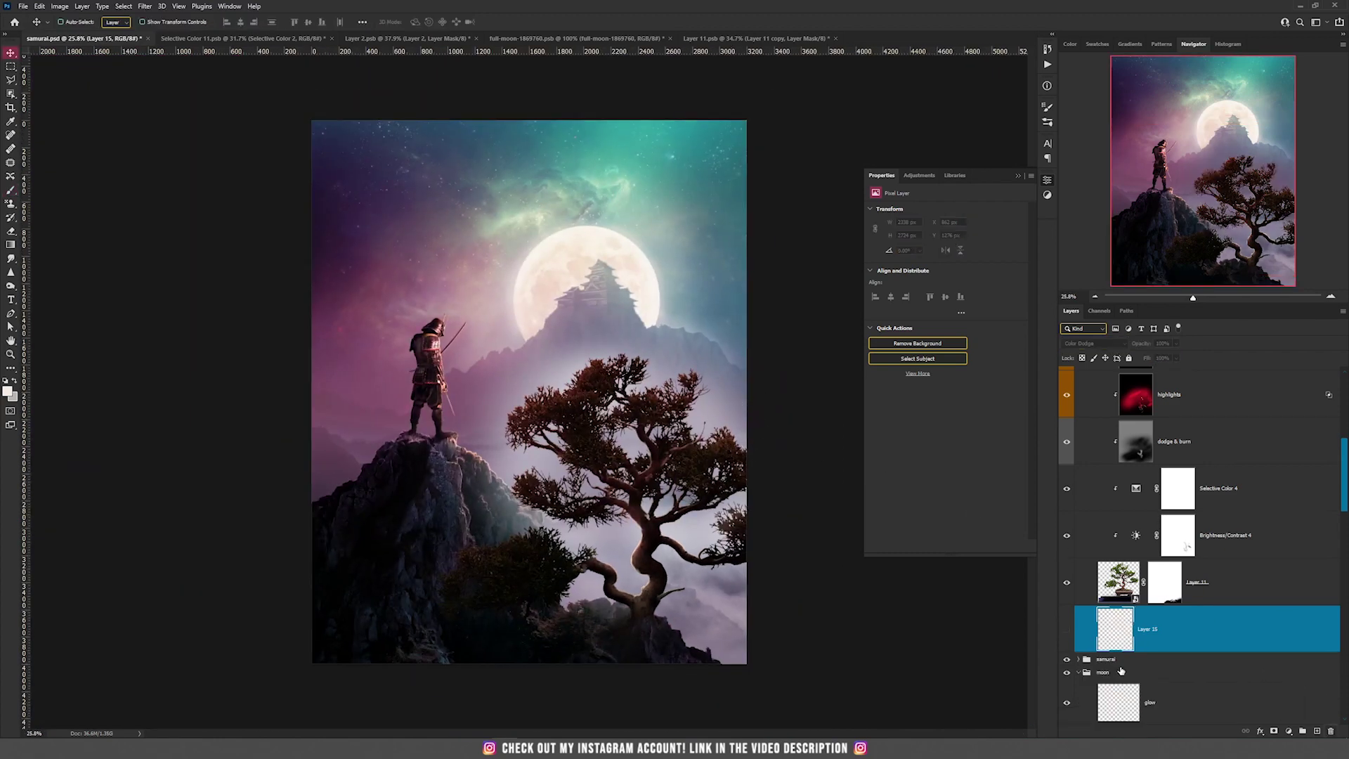
click(1066, 630)
Make the Color Fill 3 copy layer above the bonsai group visible, comparing the image with it hidden and shown
scroll(704, 451, up, 3)
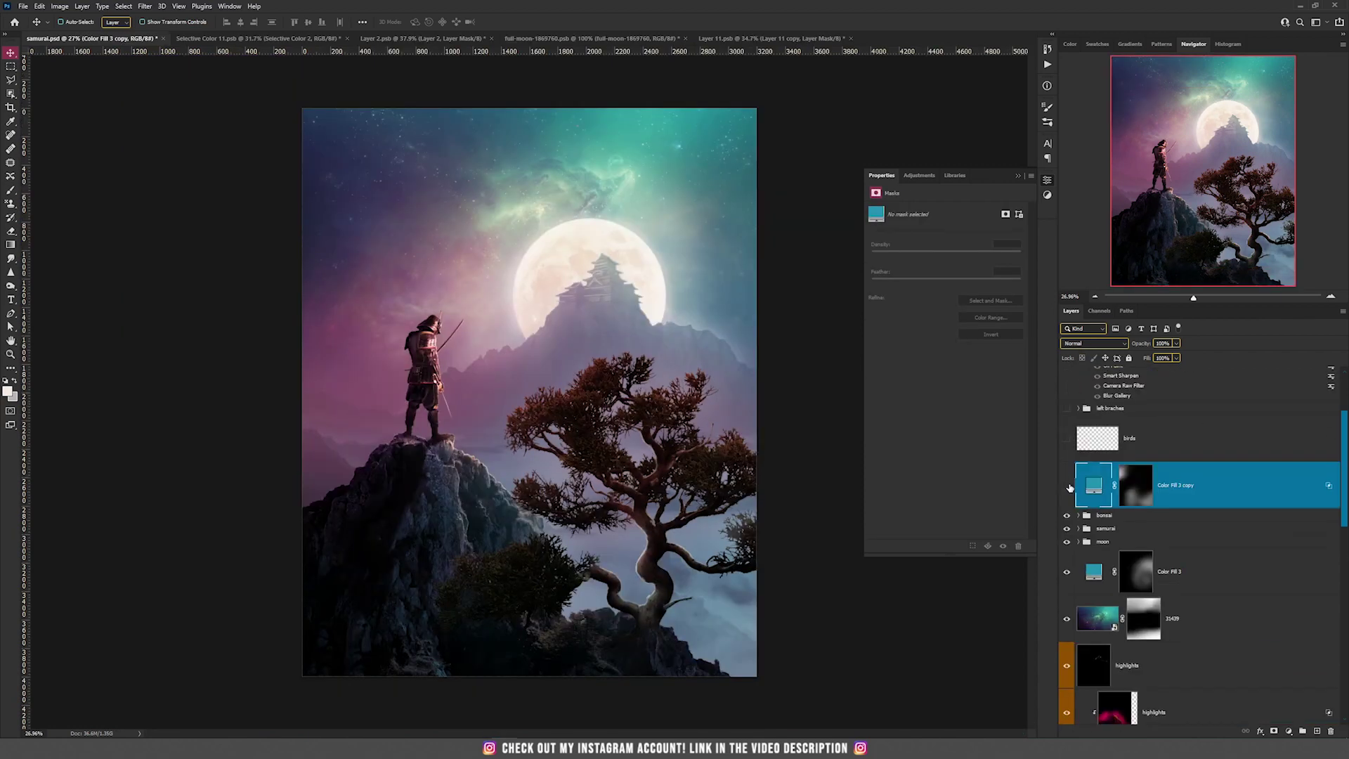
click(1068, 487)
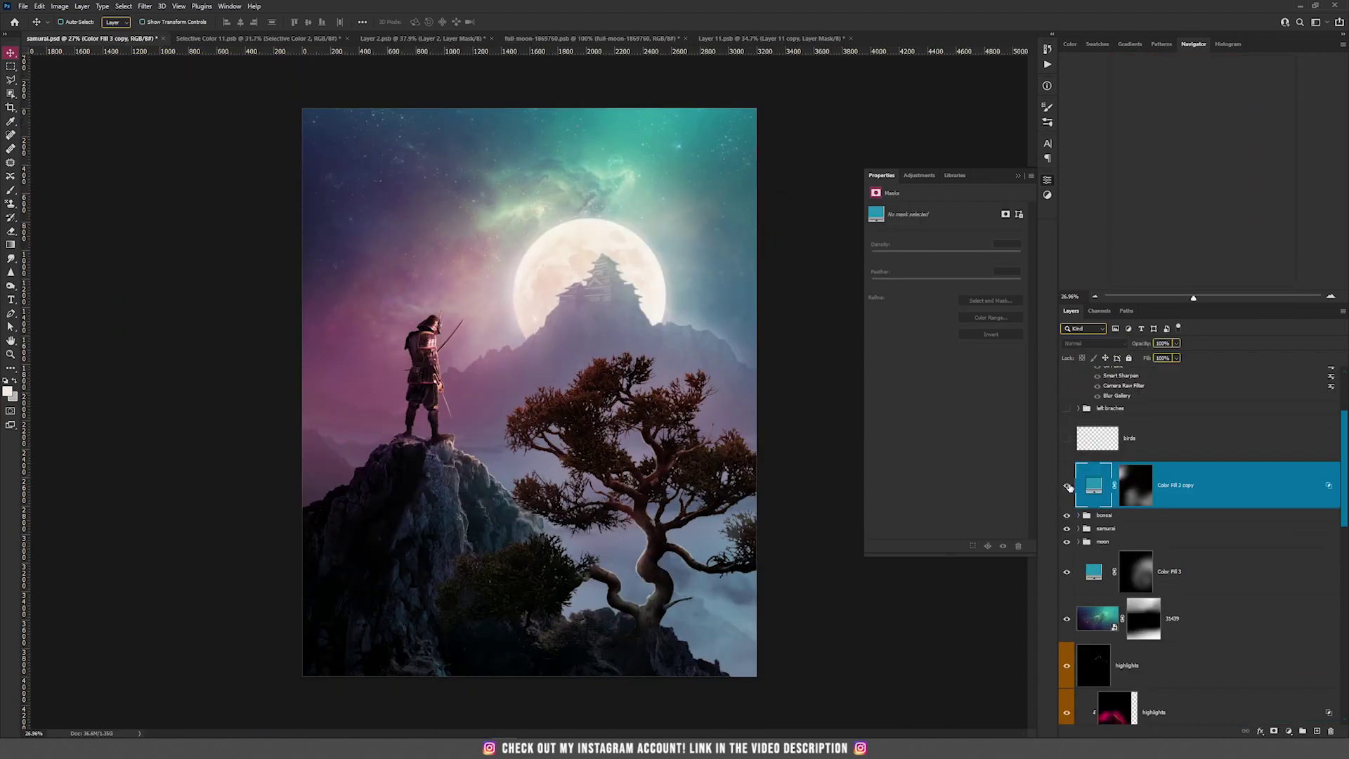
click(1067, 488)
click(1067, 487)
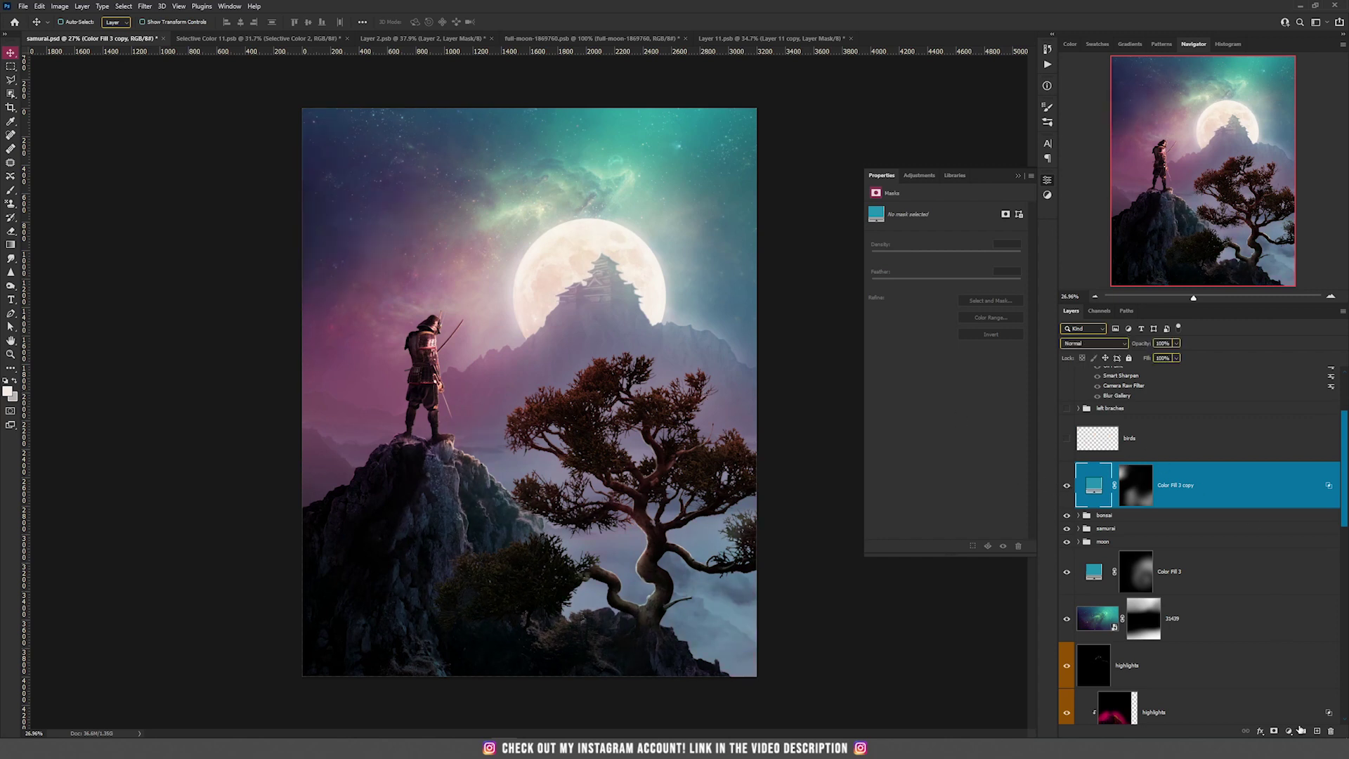
Sketch white arcs around the sky's upper-left corner and the mist by the bonsai on a temporary layer, and delete that layer
click(1318, 733)
key(b)
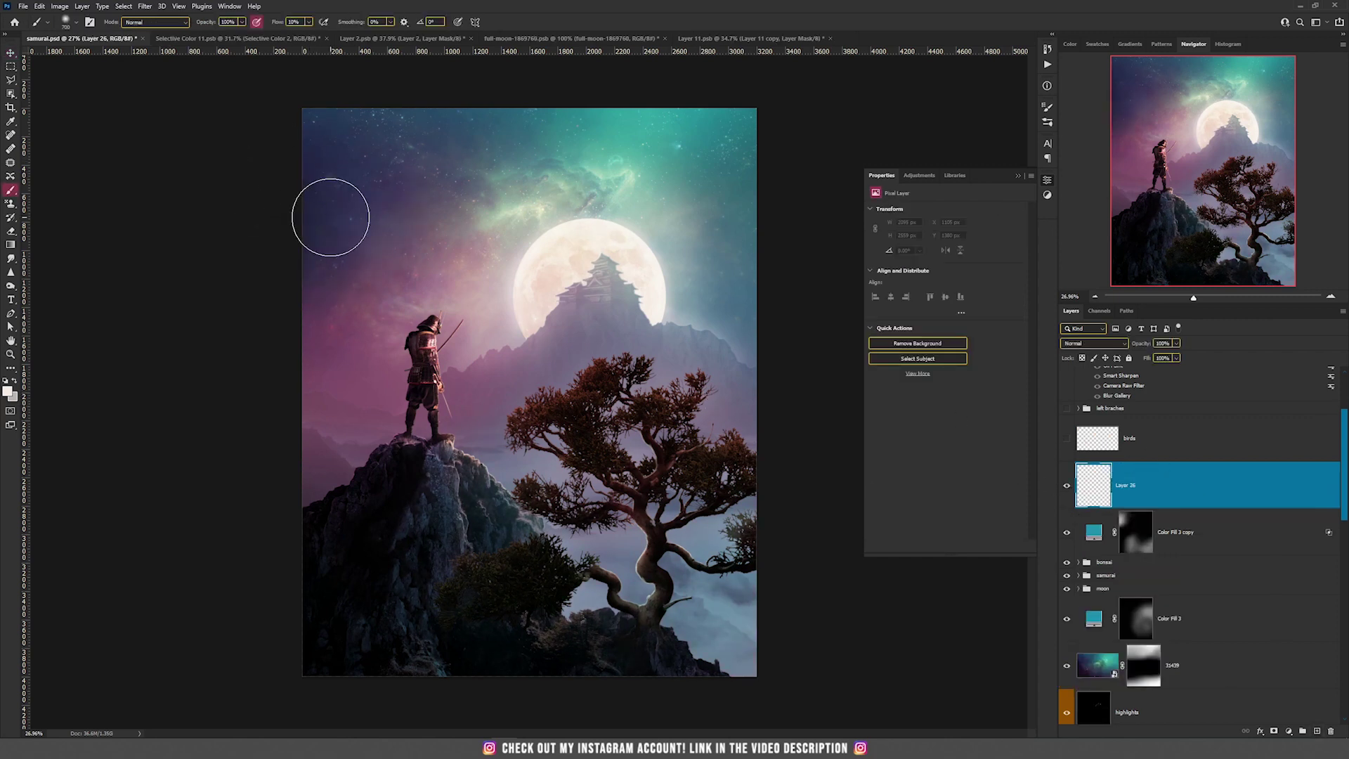
mouse_move(296, 125)
mouse_down()
mouse_move(392, 193)
mouse_move(244, 120)
mouse_move(328, 309)
mouse_move(298, 311)
mouse_up()
mouse_move(657, 594)
mouse_down()
mouse_move(688, 510)
mouse_move(799, 624)
mouse_move(681, 656)
mouse_move(623, 540)
mouse_move(629, 511)
mouse_up()
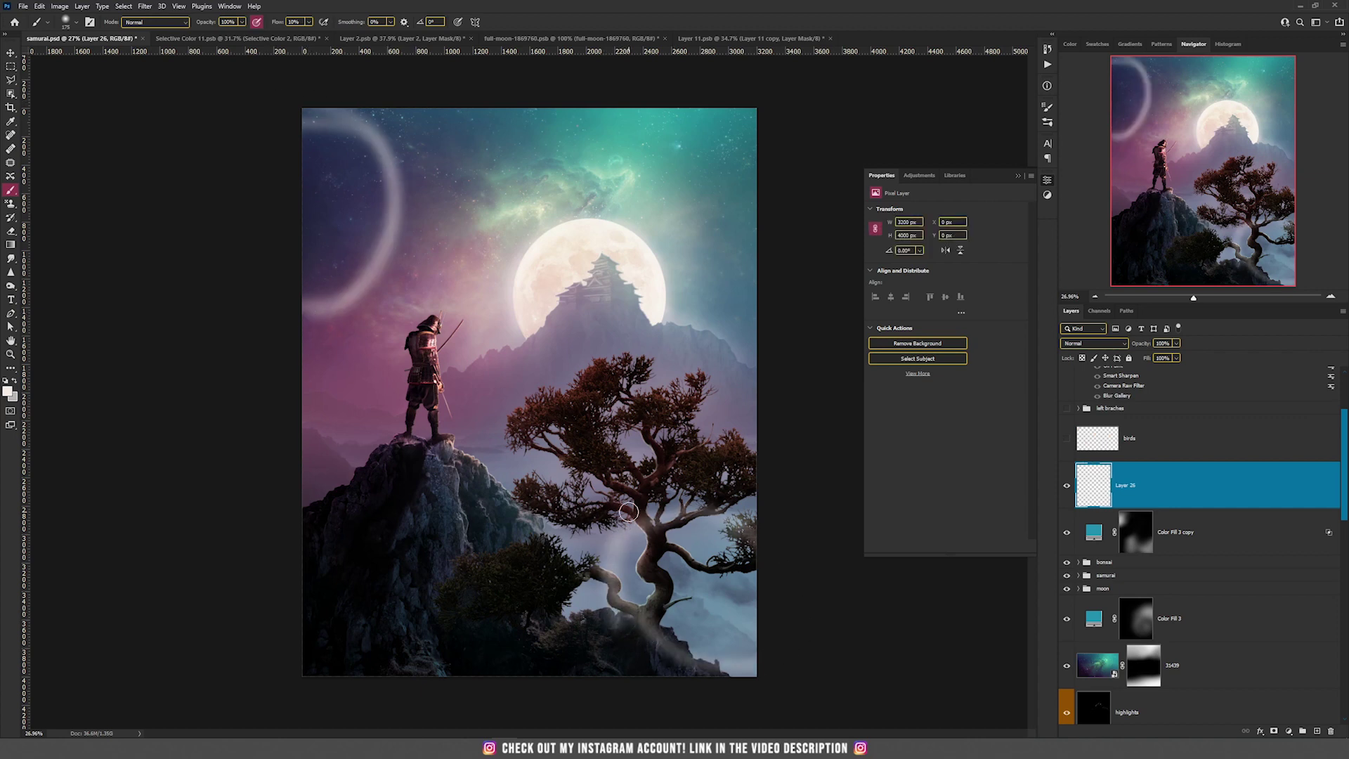
click(1332, 733)
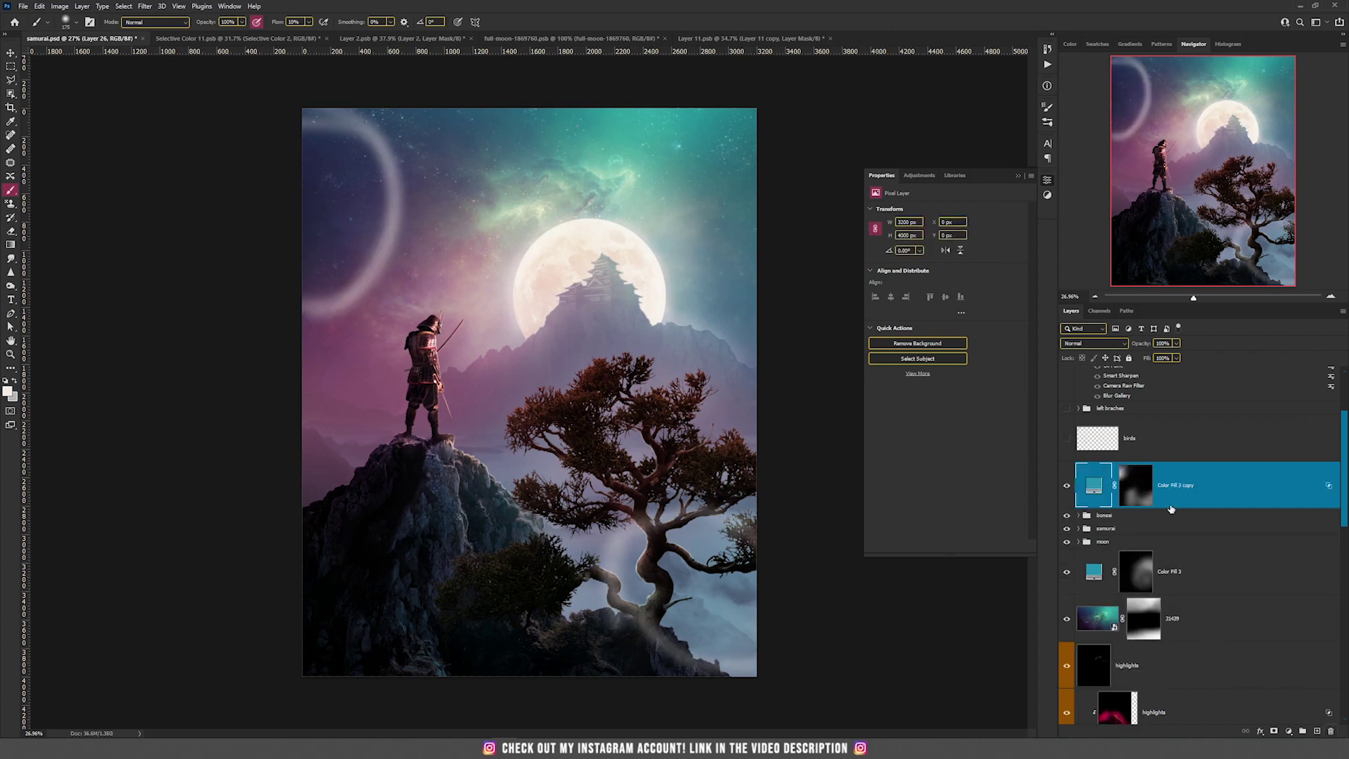
Compare the corner sky and lower mist with the Color Fill 3 copy layer hidden and shown
click(1068, 485)
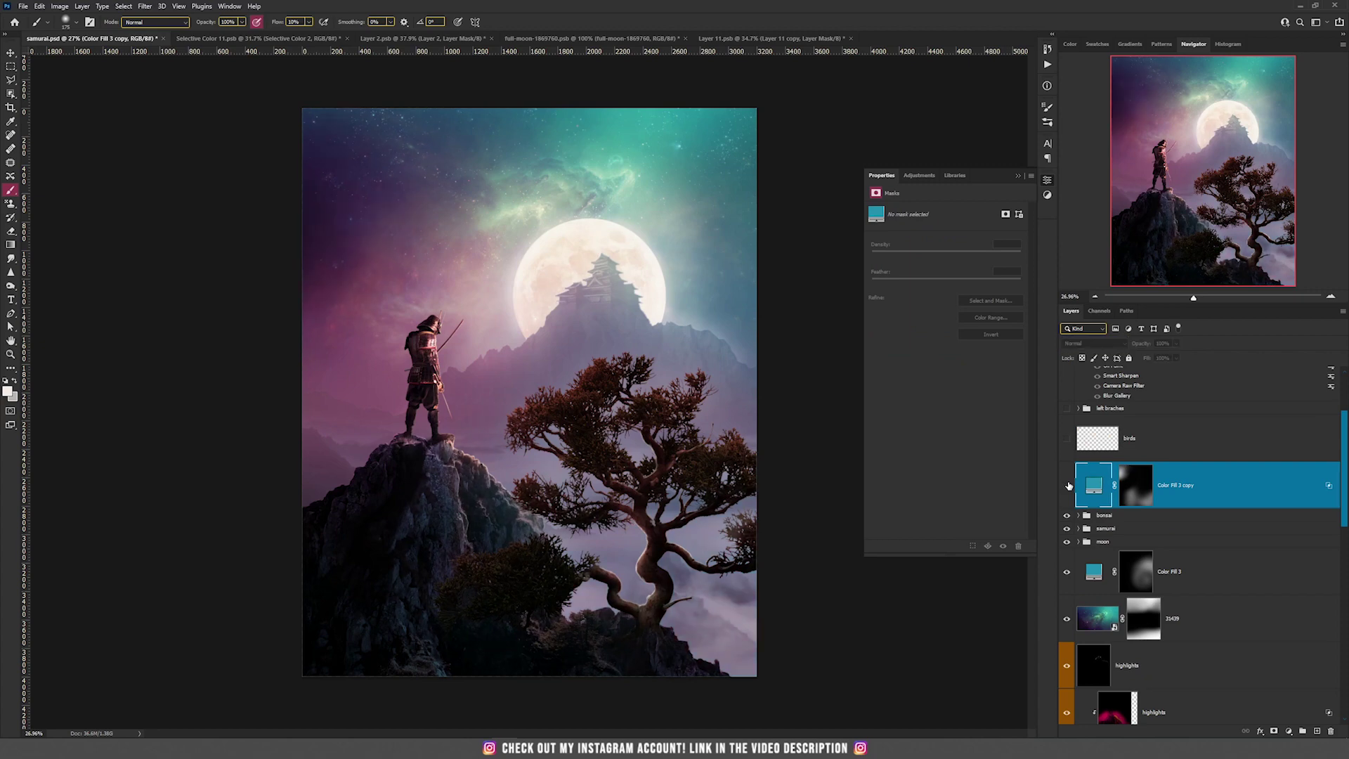
click(1067, 486)
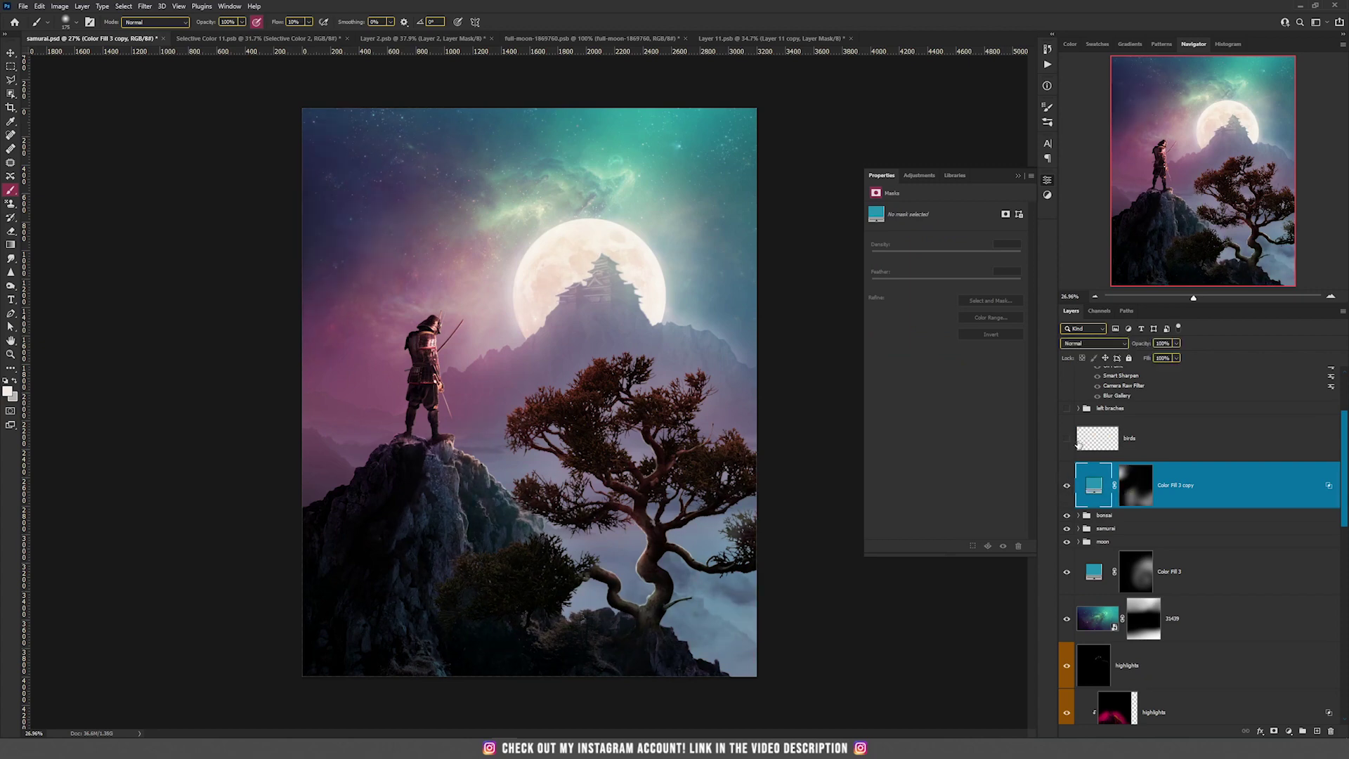
Select the birds layer, make it visible and check the small birds beside the moon at different magnifications
scroll(679, 256, up, 5)
key(v)
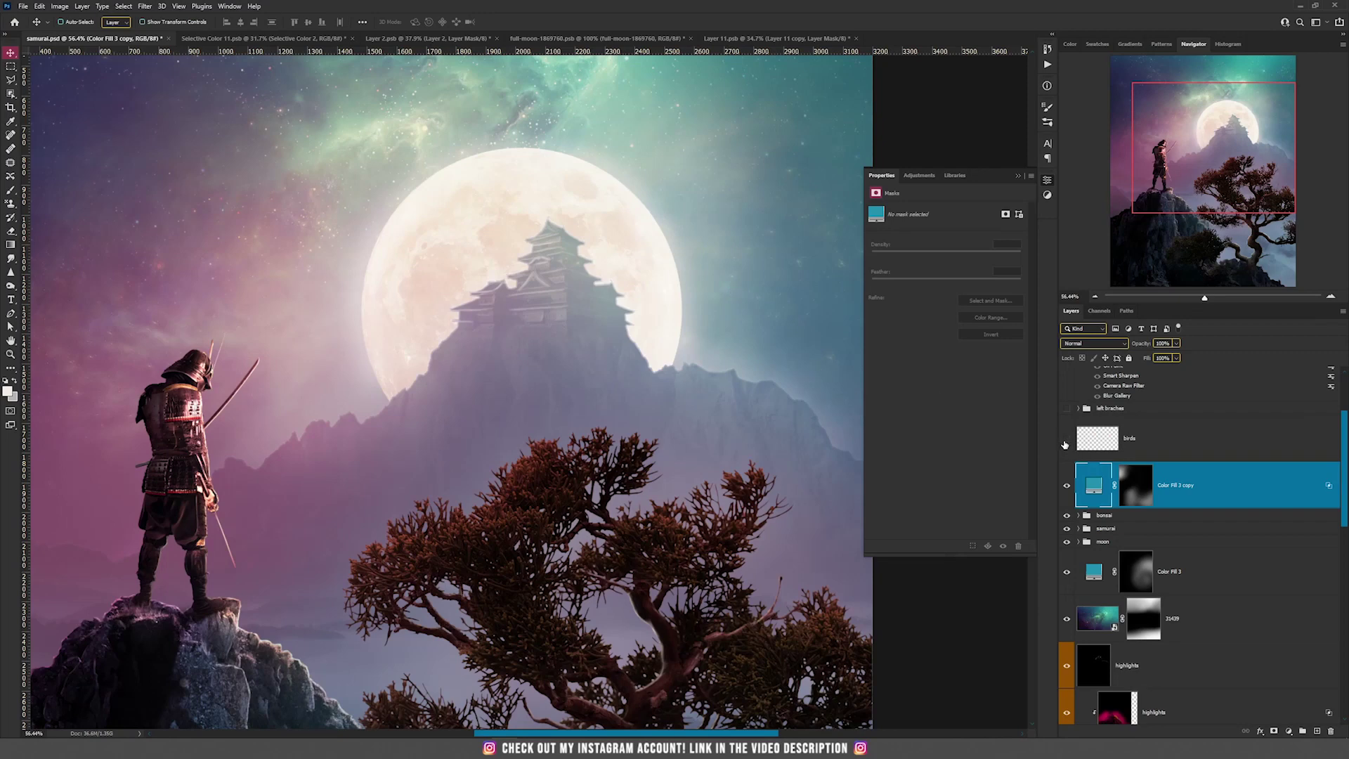
click(1199, 443)
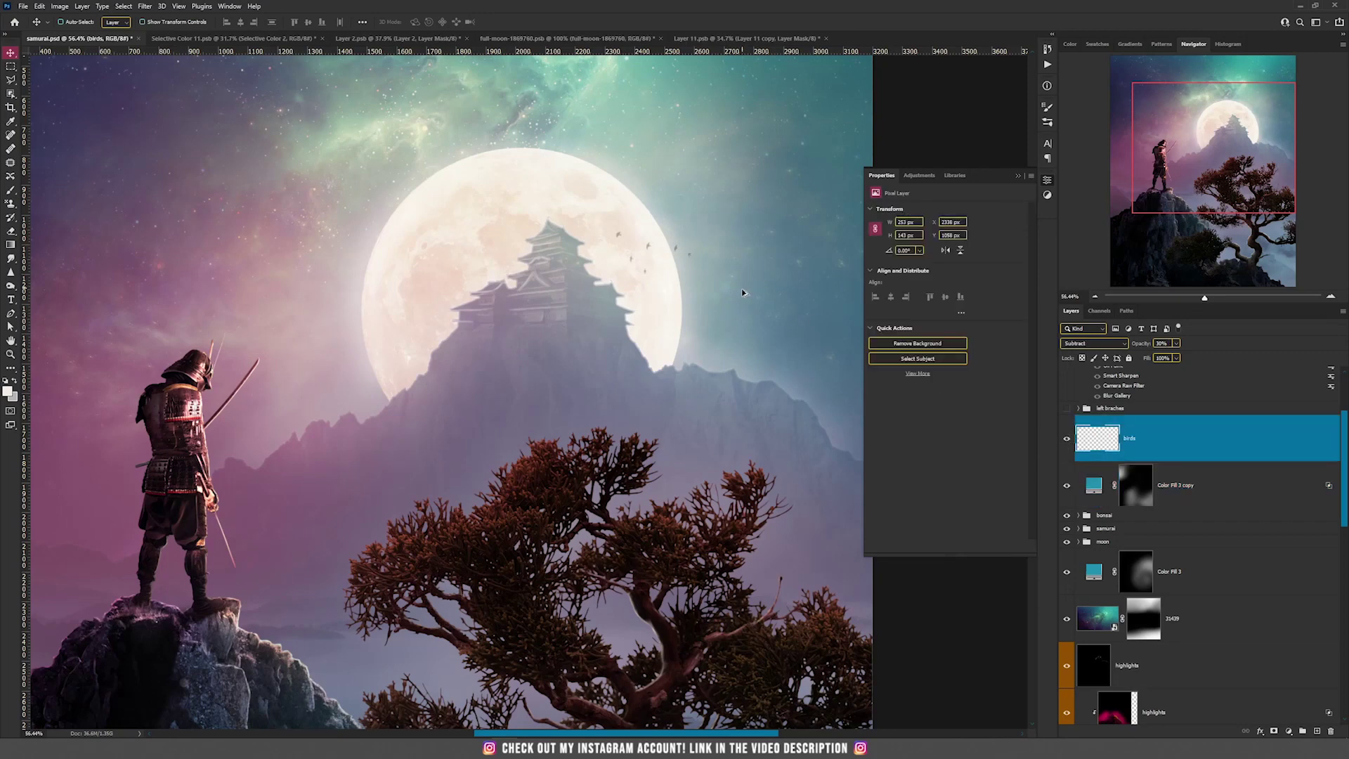
scroll(743, 297, down, 3)
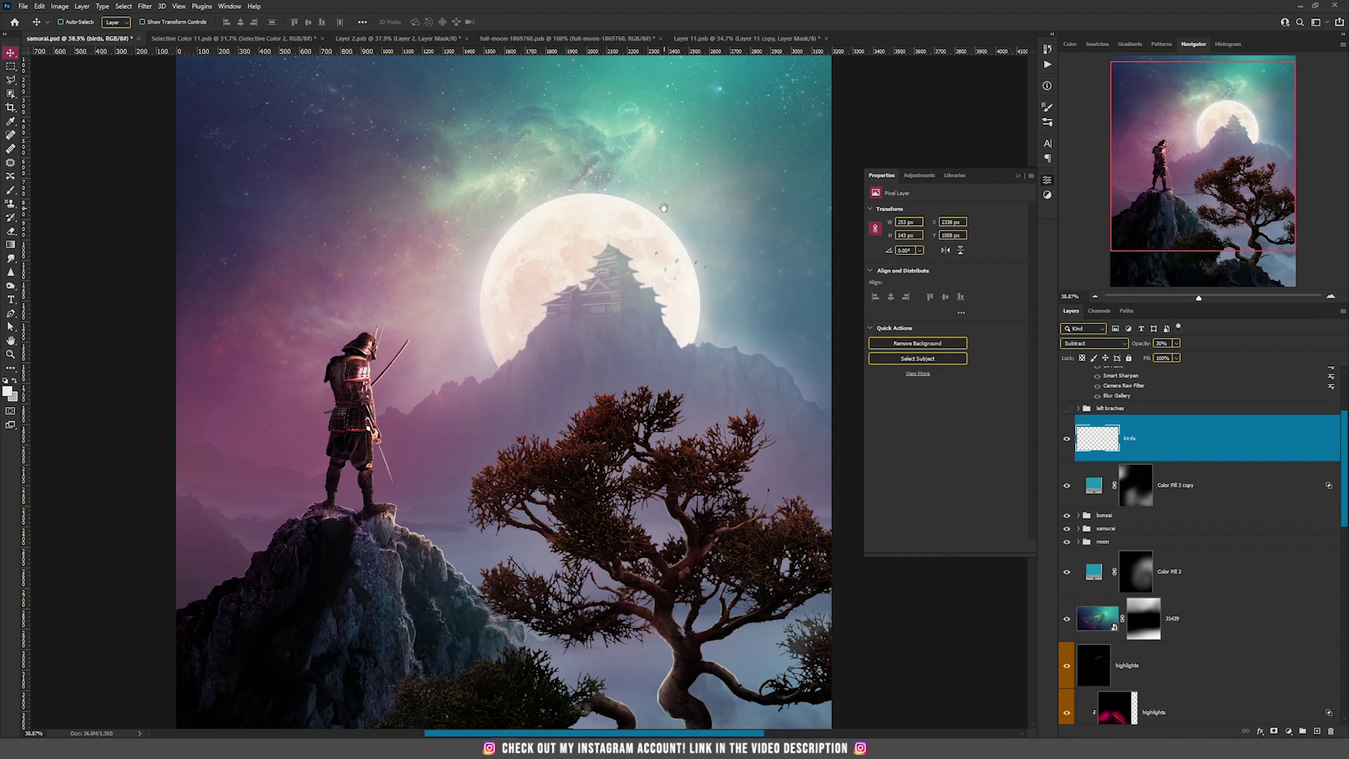
scroll(1185, 420, up, 2)
scroll(489, 281, down, 2)
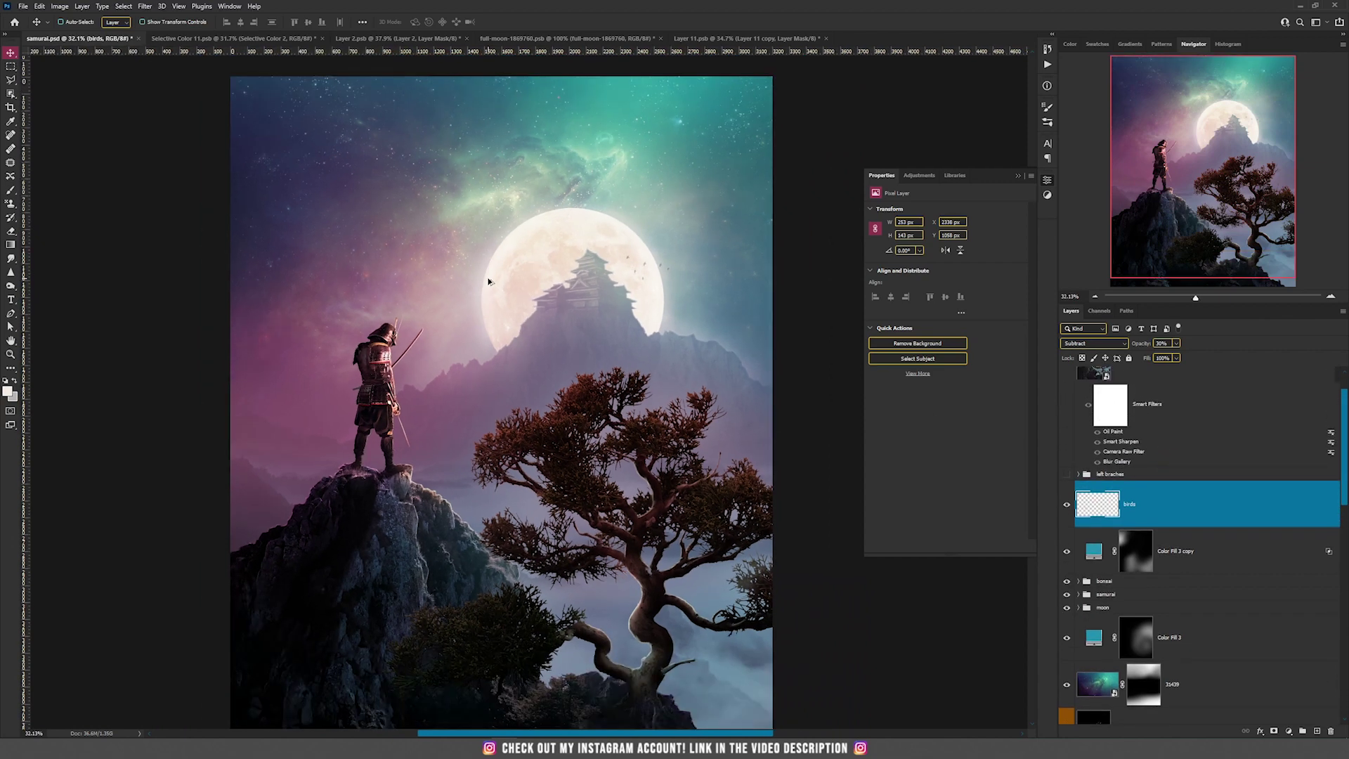
drag(477, 223, 473, 274)
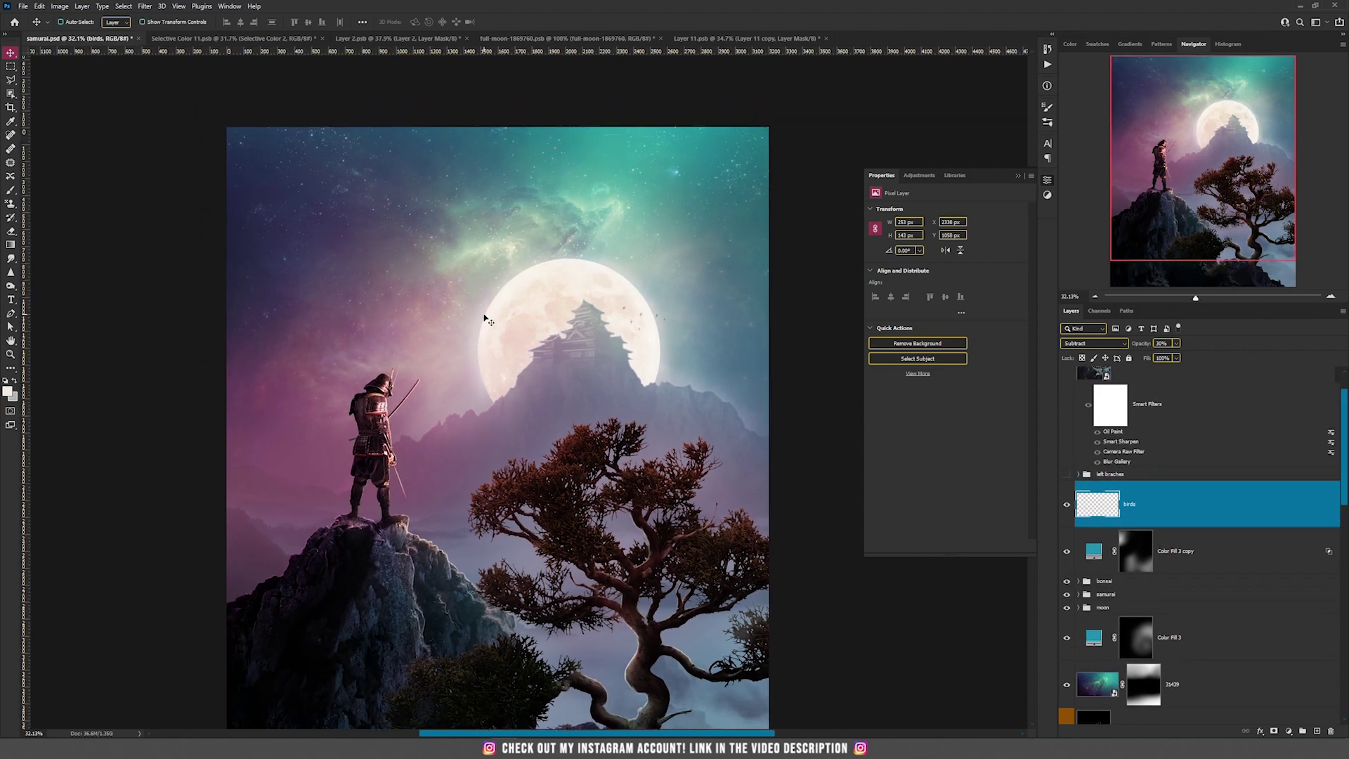
Show the left braches group's creepy tree without its adjustments, and view the smart object's source image before returning to samurai.psd
click(1079, 475)
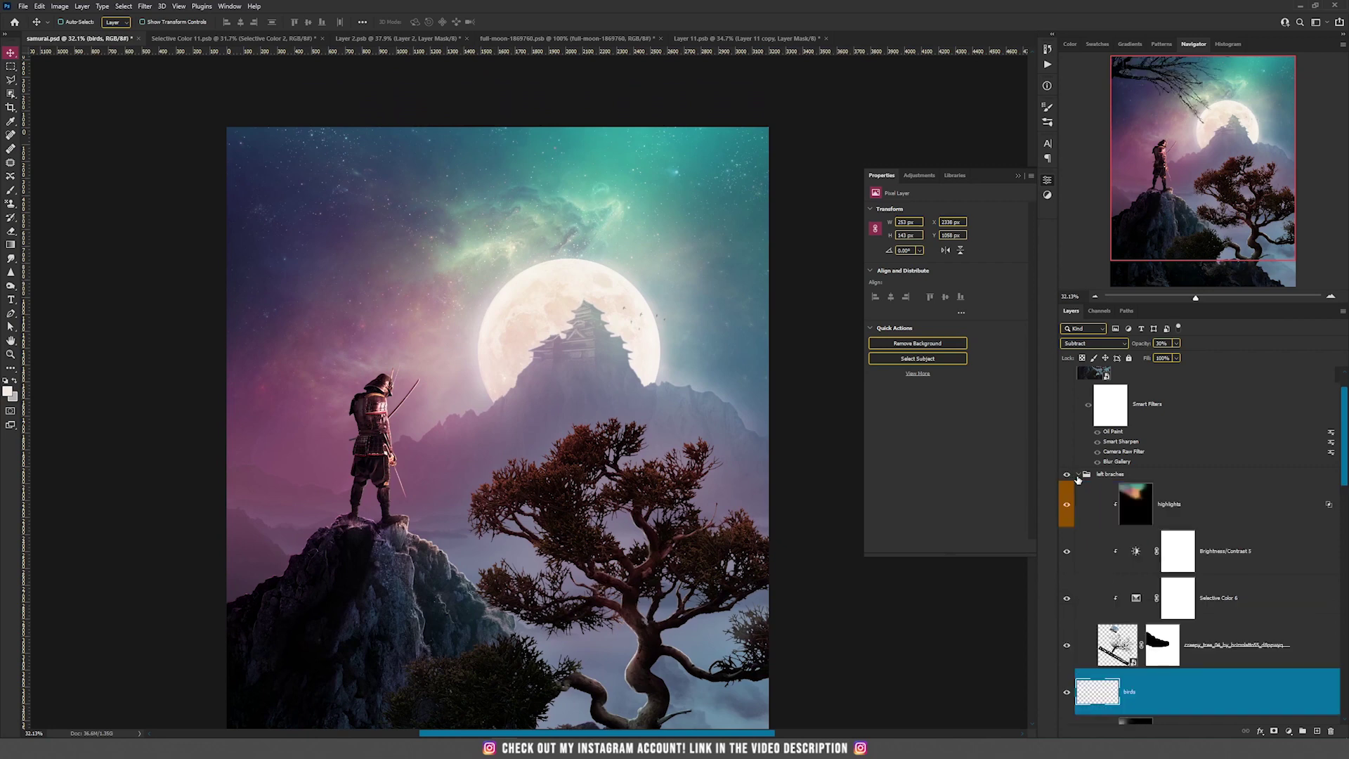
click(1141, 609)
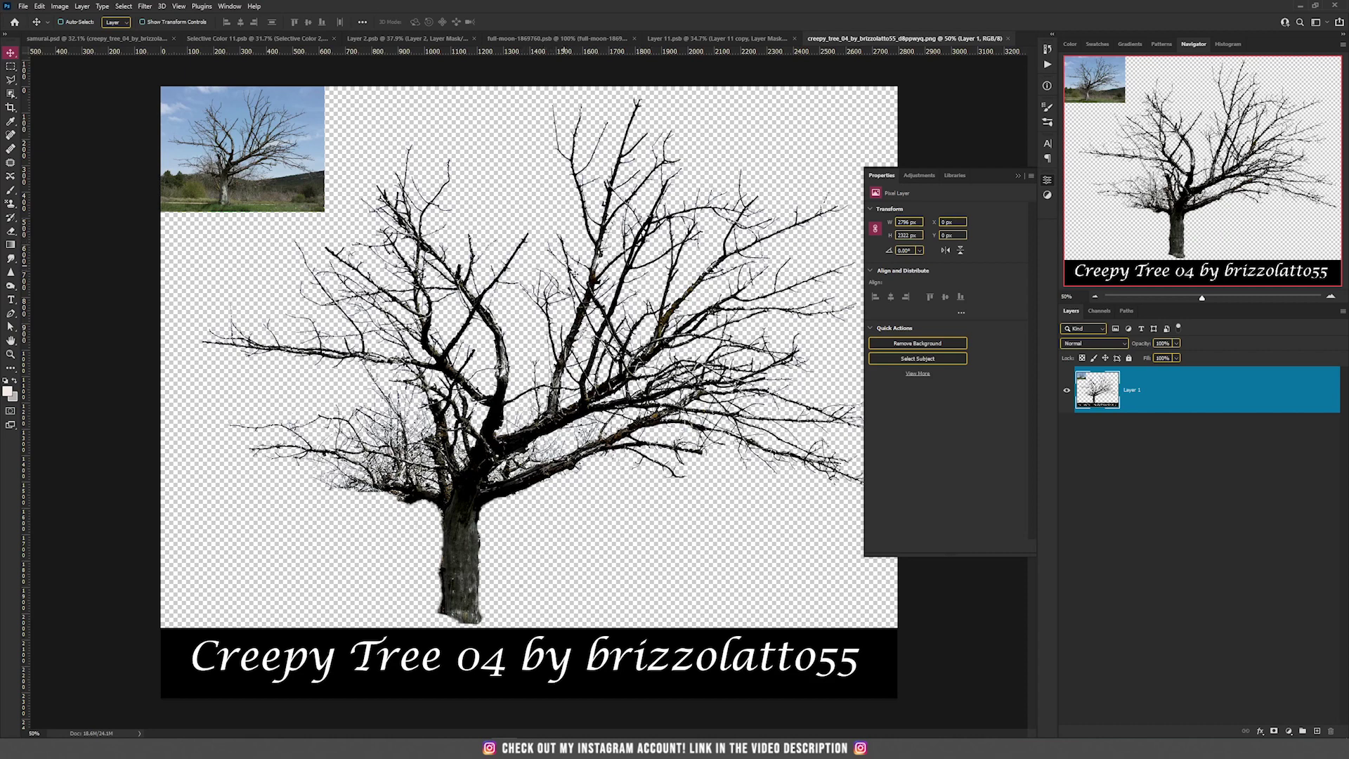
click(134, 39)
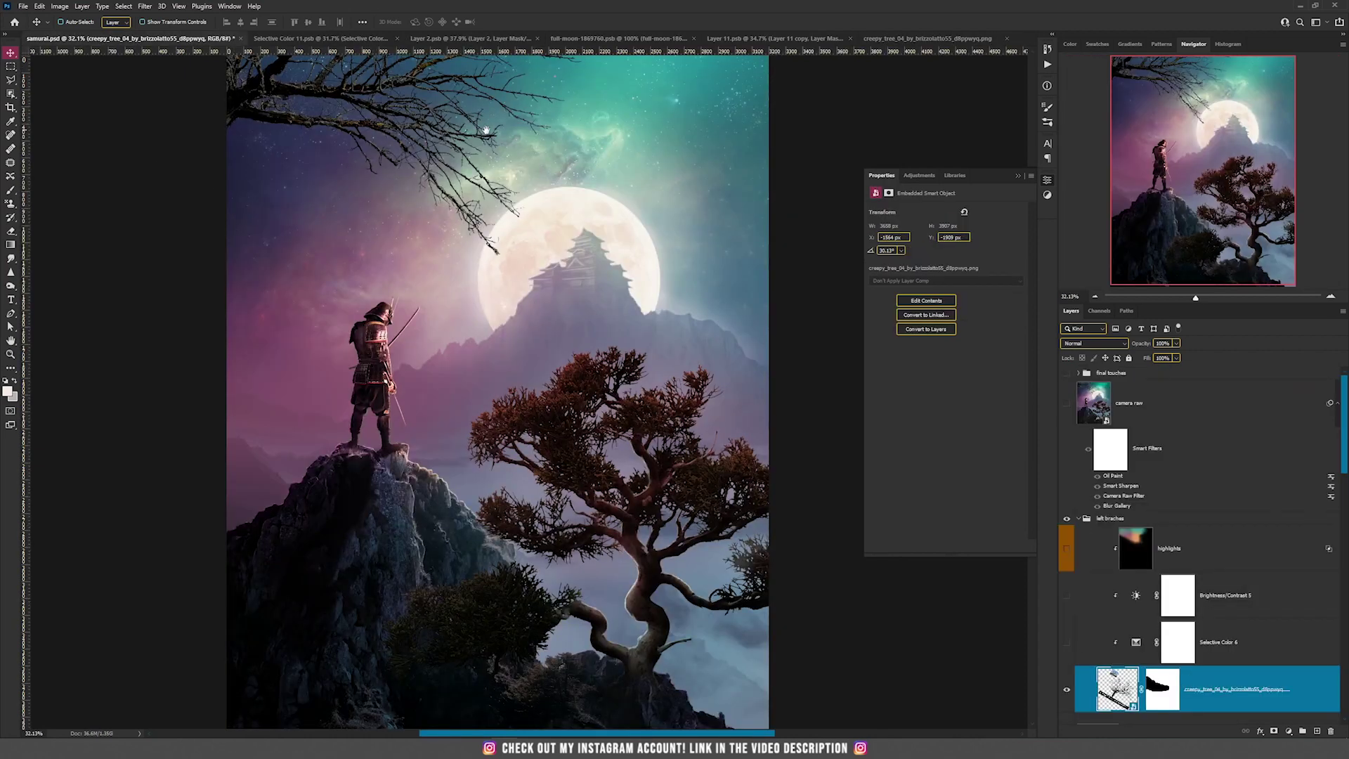
Make the branches' Selective Color 6, Brightness/Contrast 5 and highlights layers visible, showing the Selective Color settings
drag(486, 131, 514, 250)
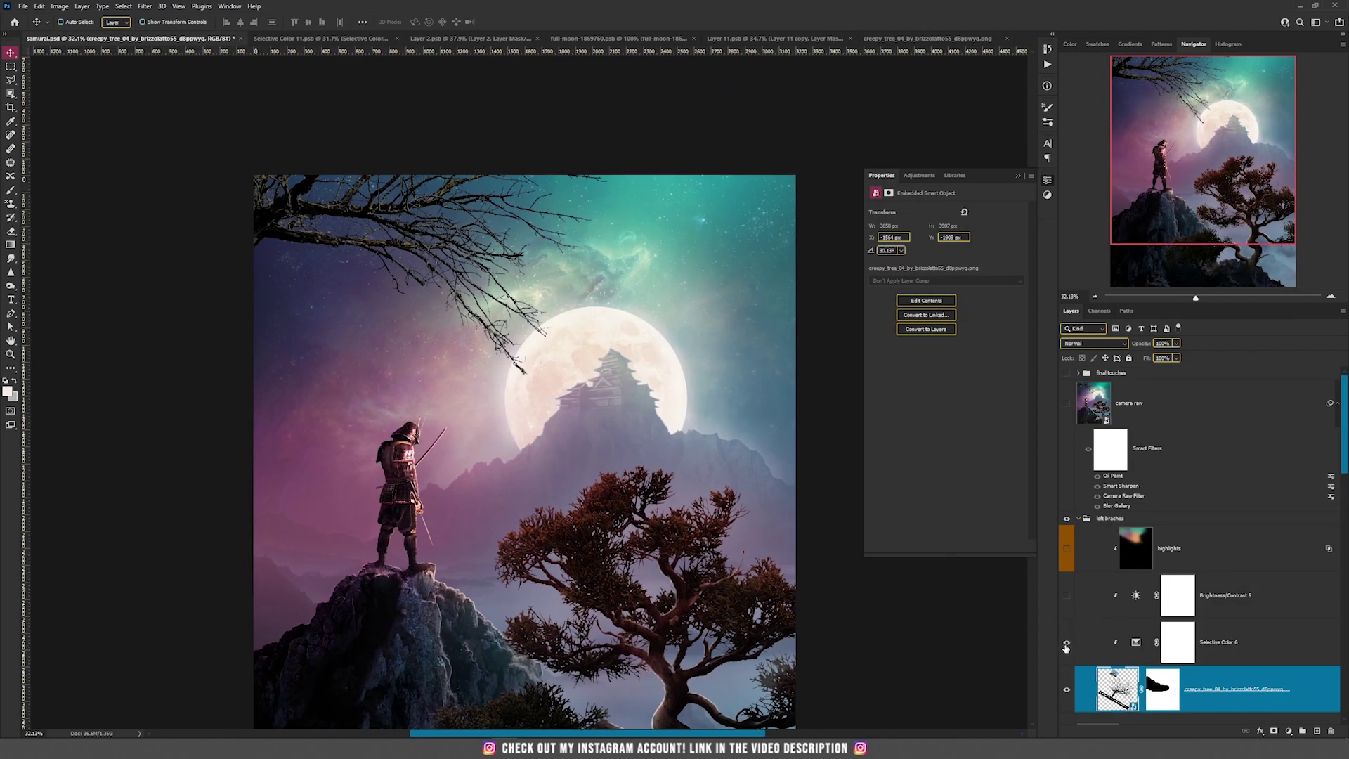
click(1136, 643)
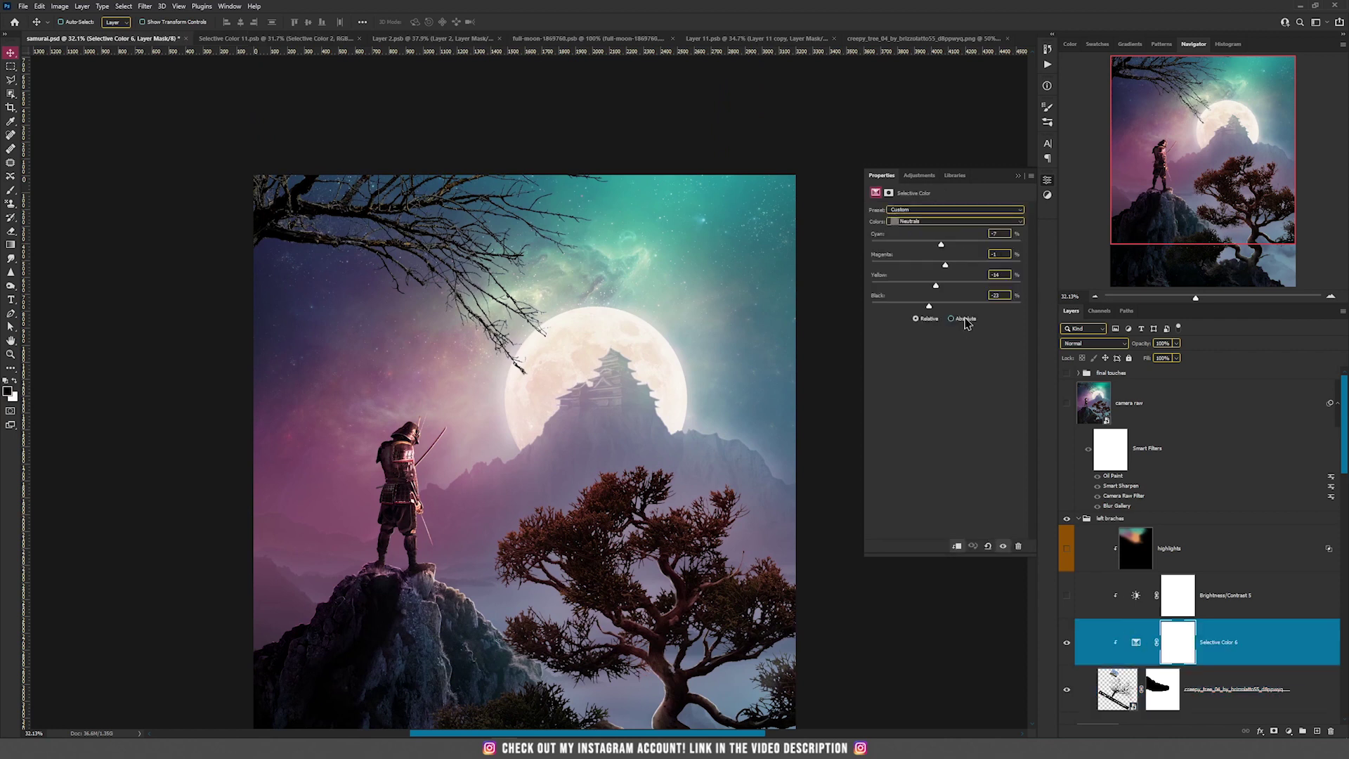
click(1067, 597)
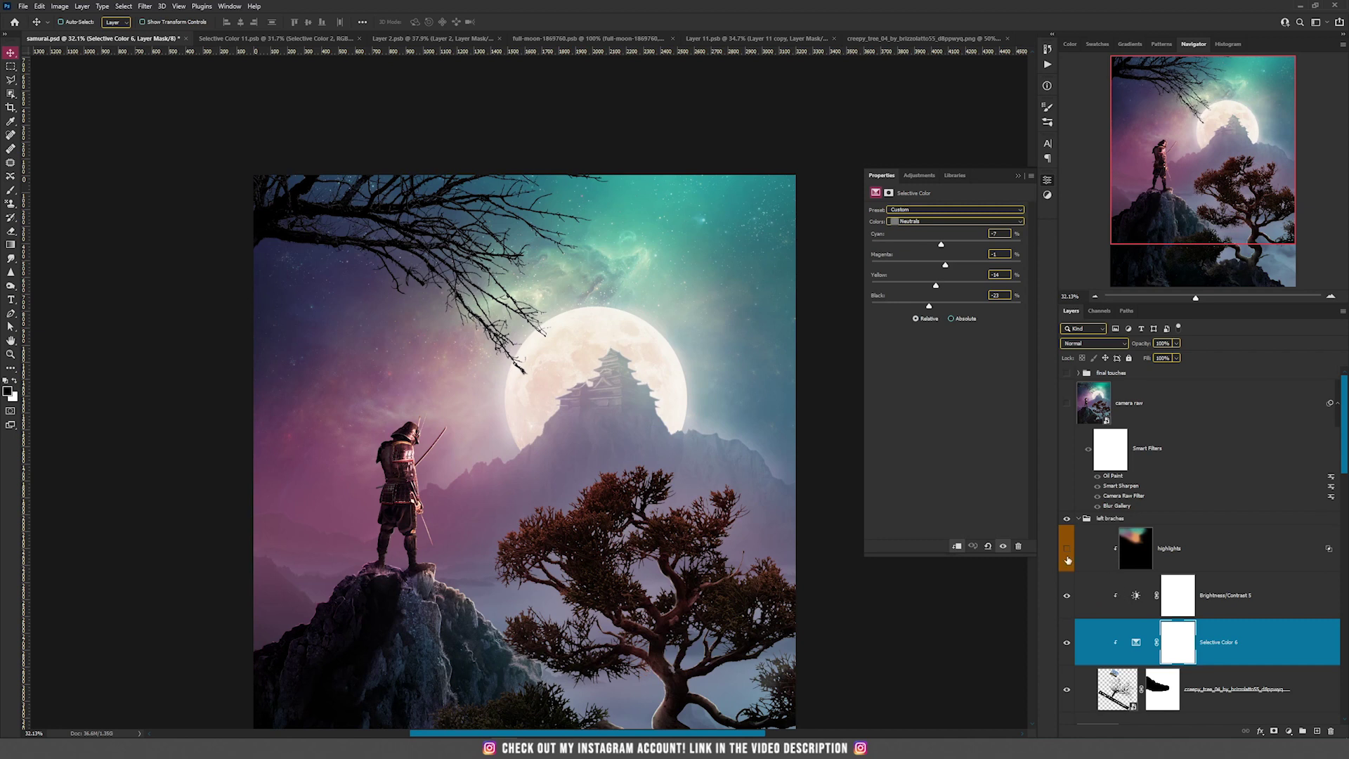
click(1168, 550)
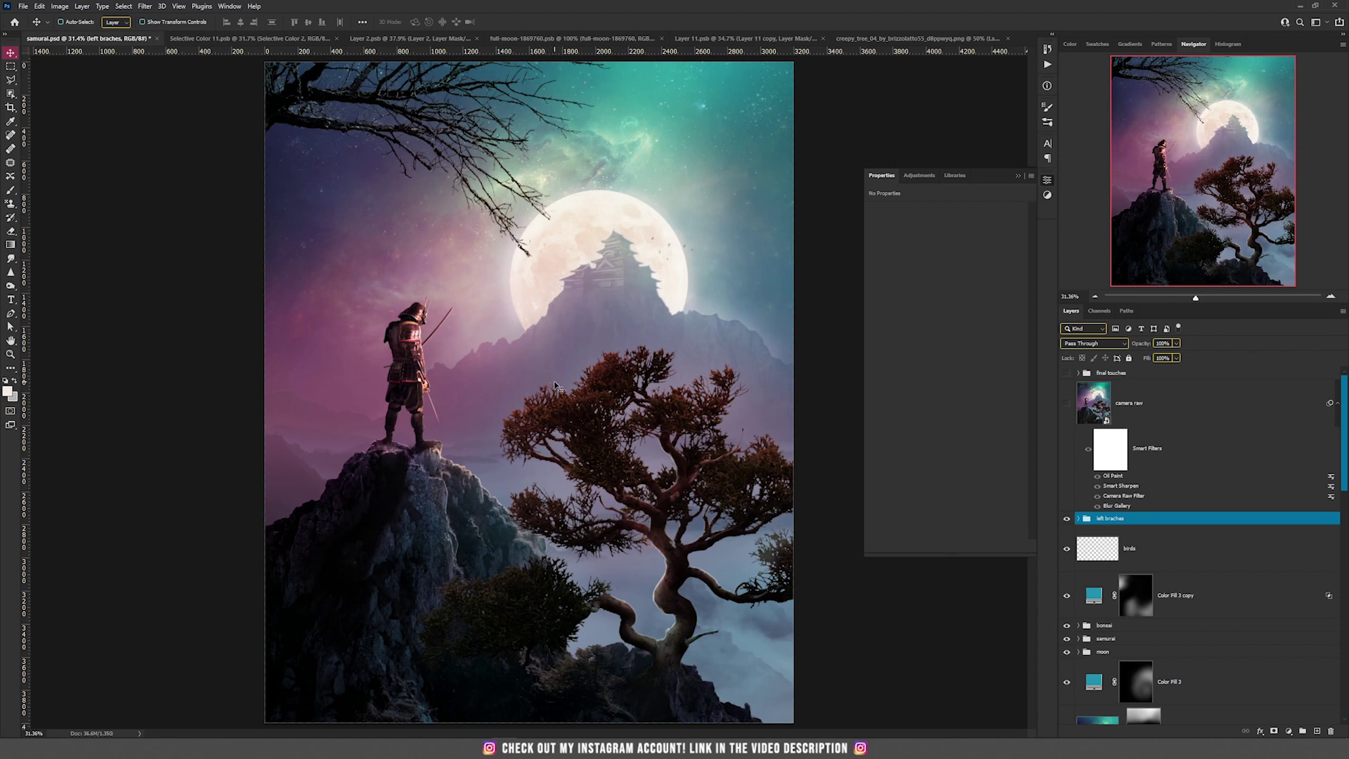
Stamp all visible layers into one merged layer above the left braches group and convert it to a smart object
key(ctrl+alt+shift+e)
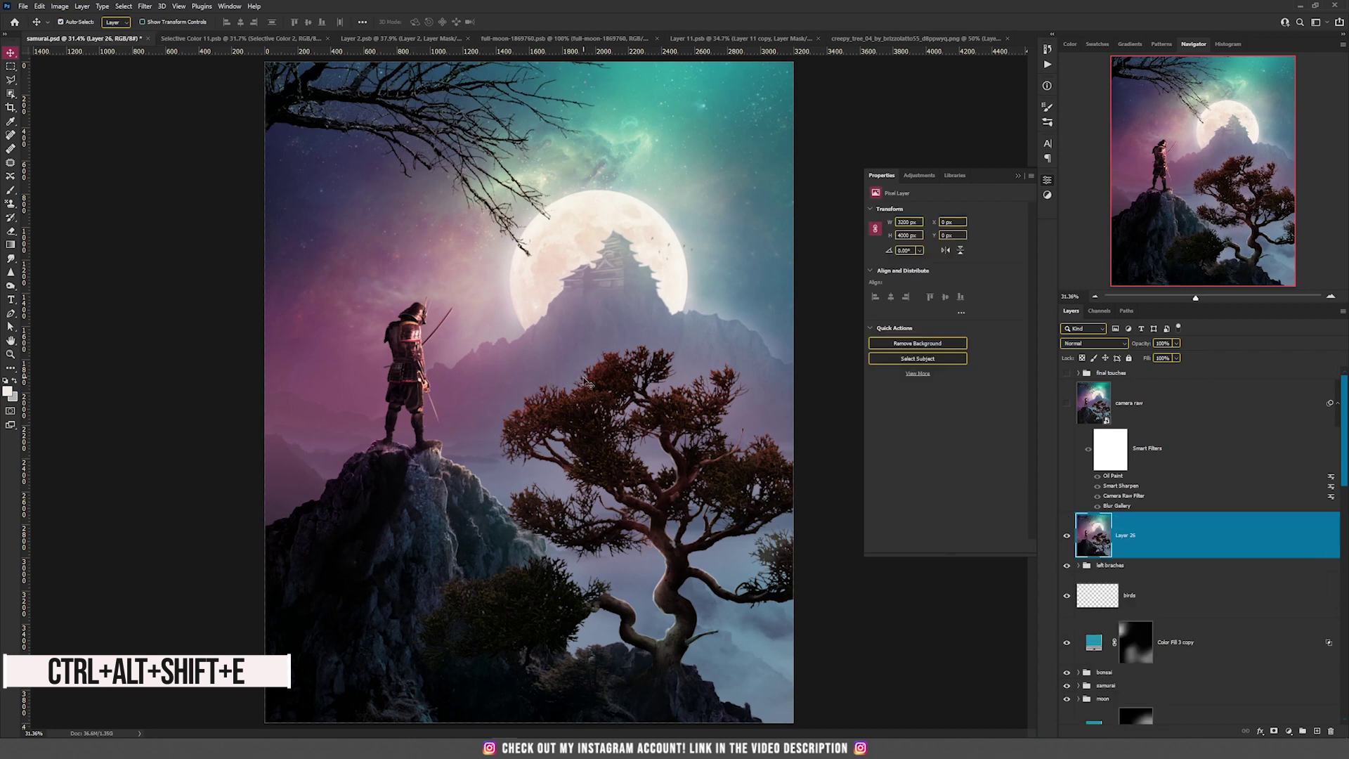
drag(544, 355, 645, 412)
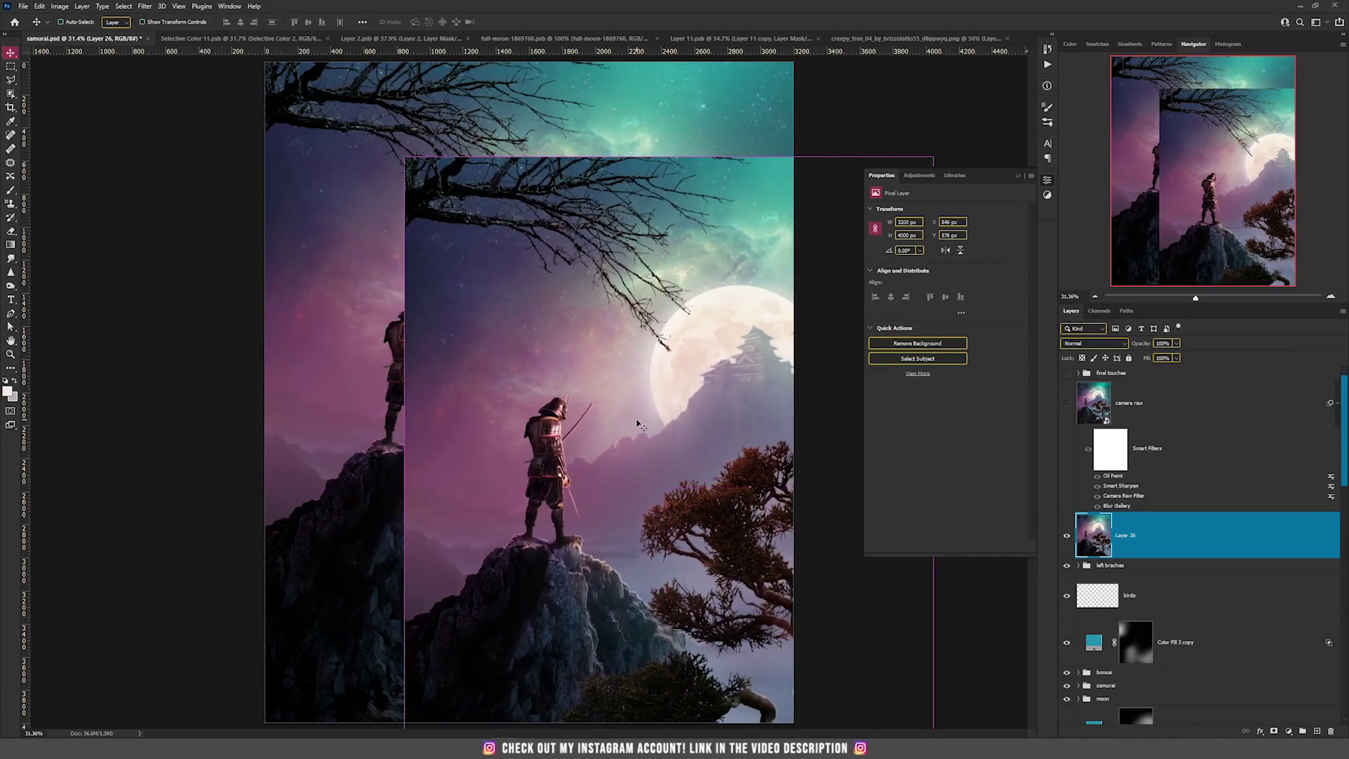
key(ctrl+z)
right_click(1208, 535)
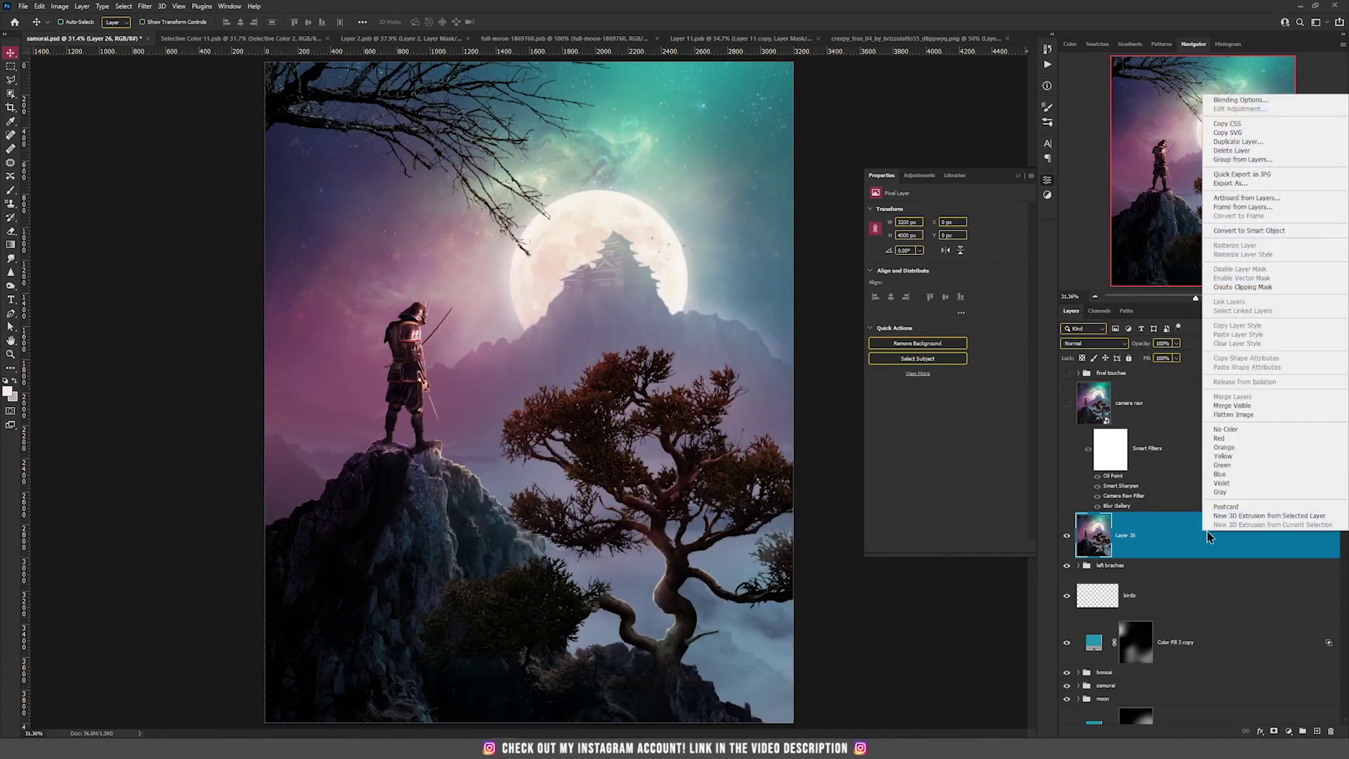
click(1311, 232)
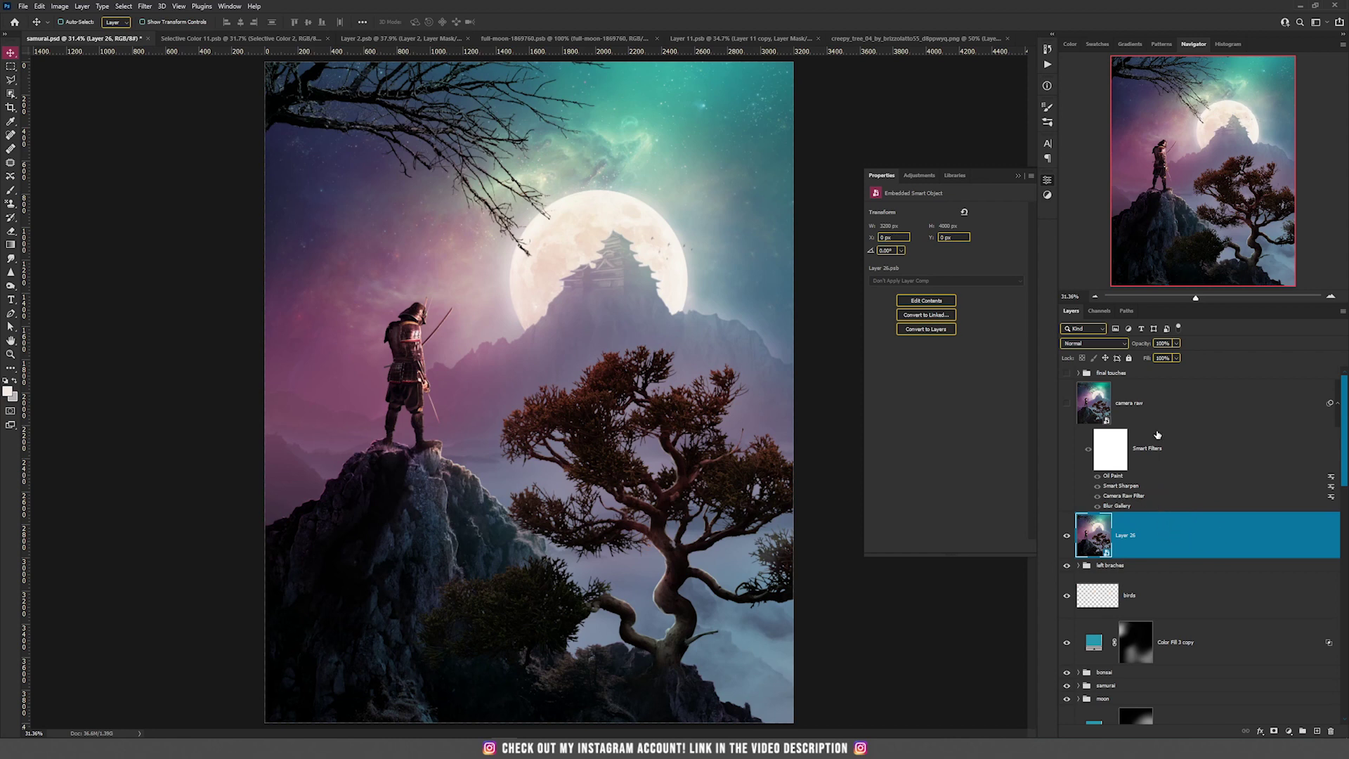
Open the Camera Raw Filter and examine its Basic, Detail and Color Grading settings for the composite
click(145, 6)
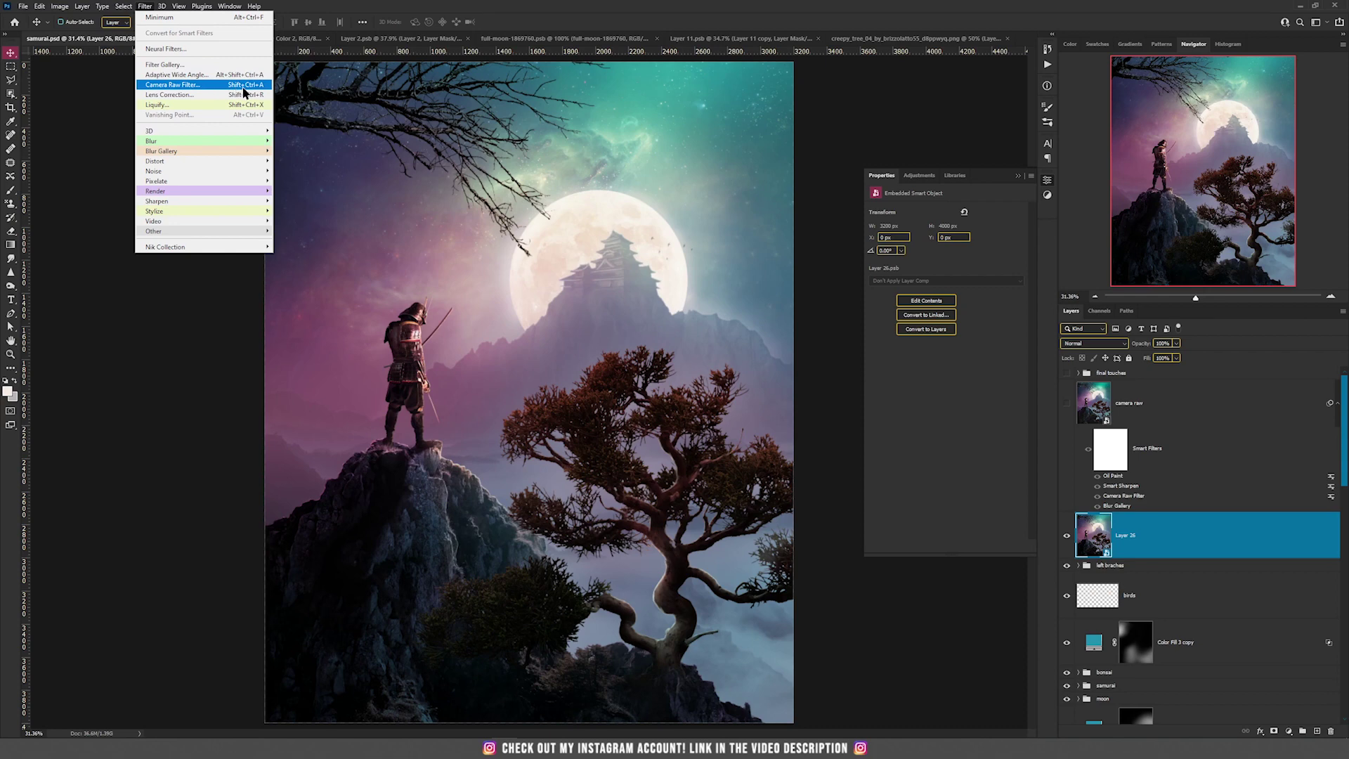
click(511, 4)
key(ctrl+shift+a)
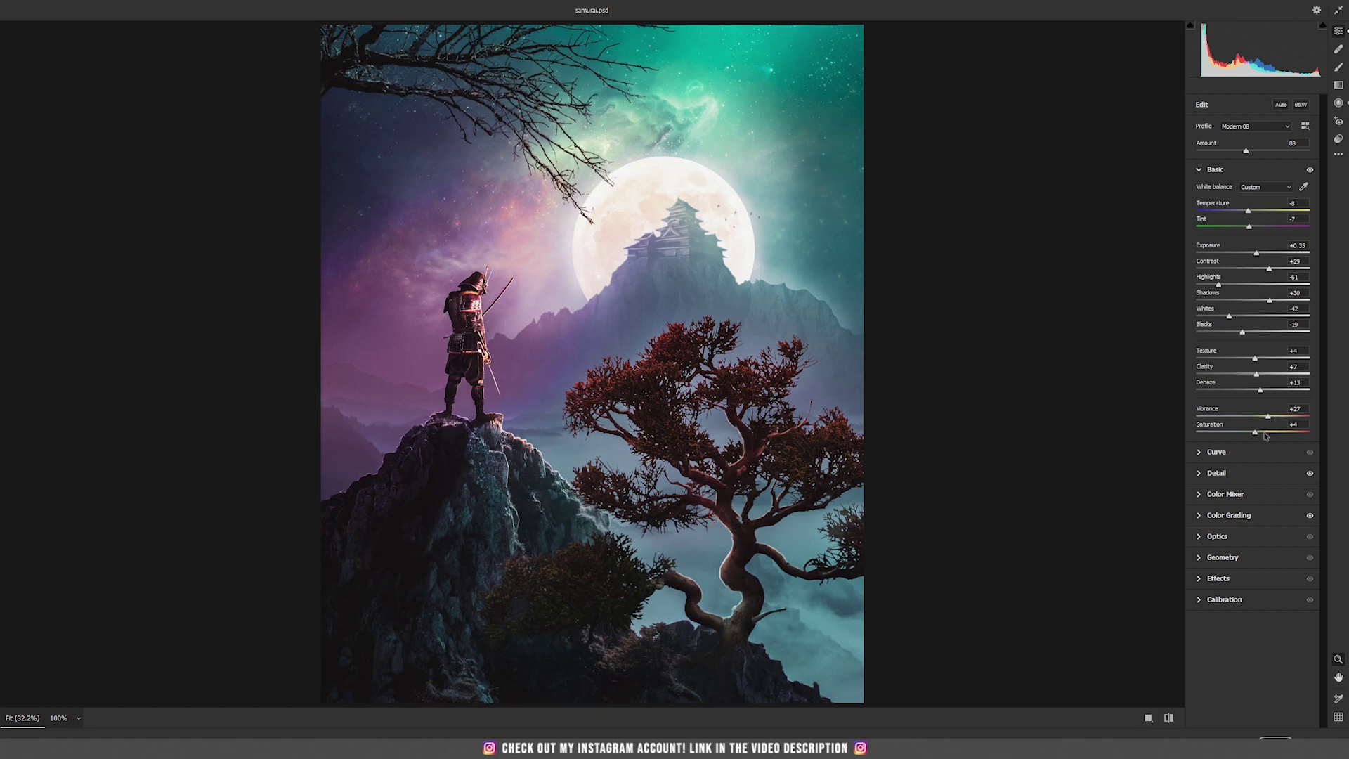
click(1248, 474)
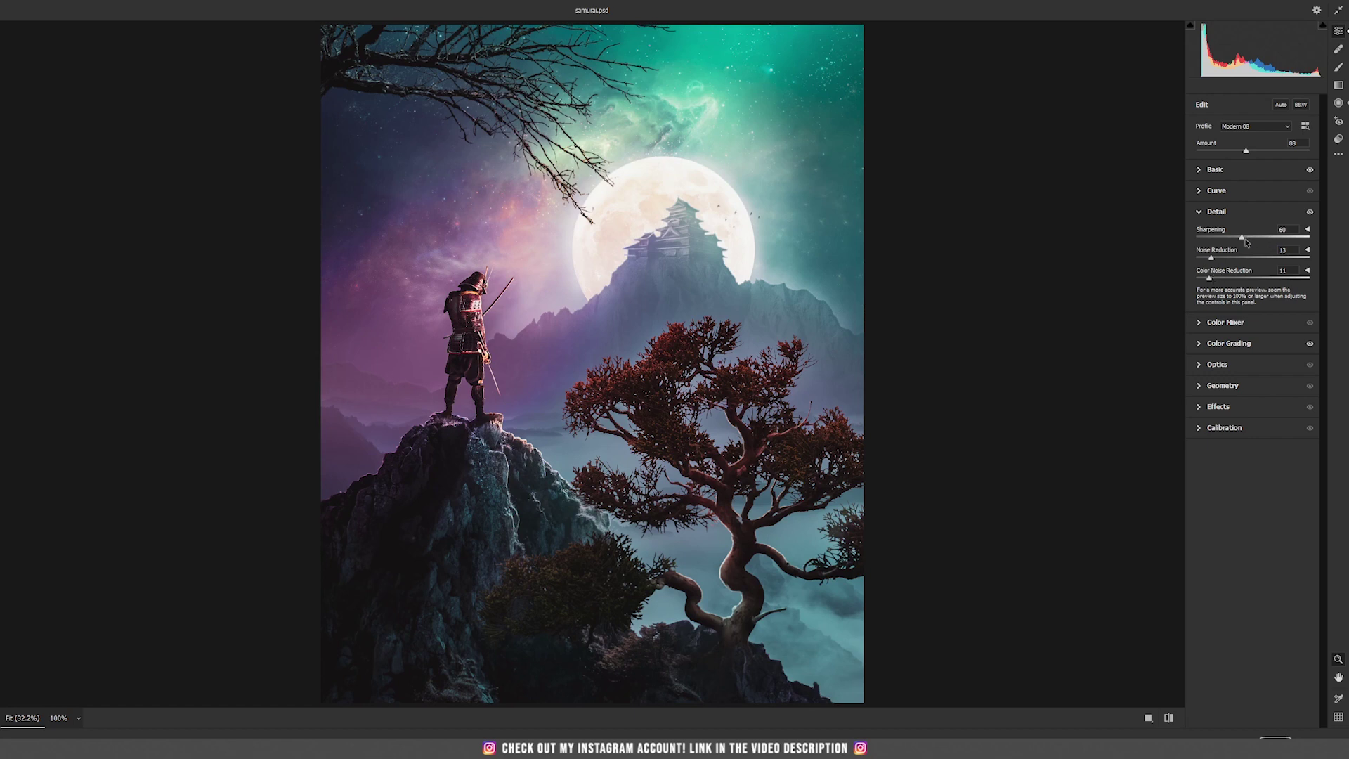
click(1244, 349)
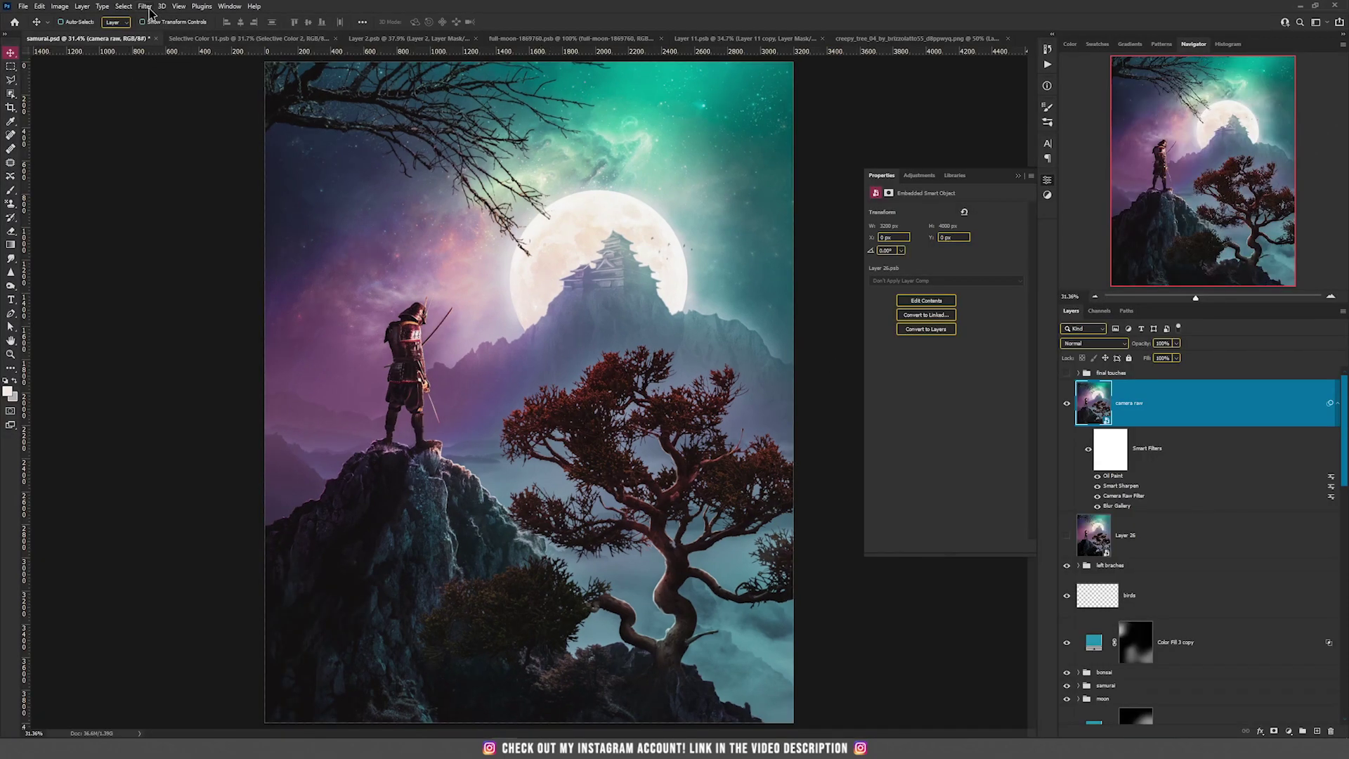
Open the Oil Paint filter for the camera raw layer and compare the samurai with and without its preview
click(146, 6)
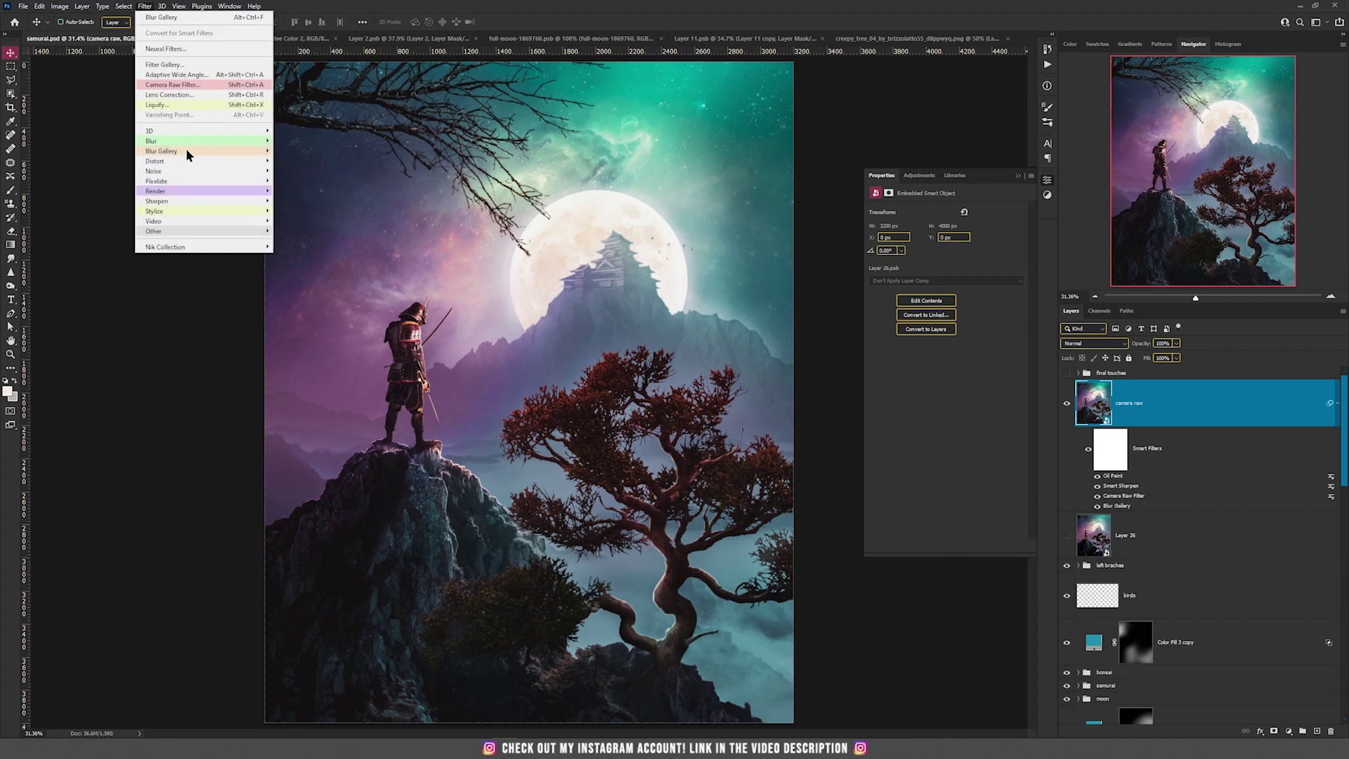
mouse_move(200, 215)
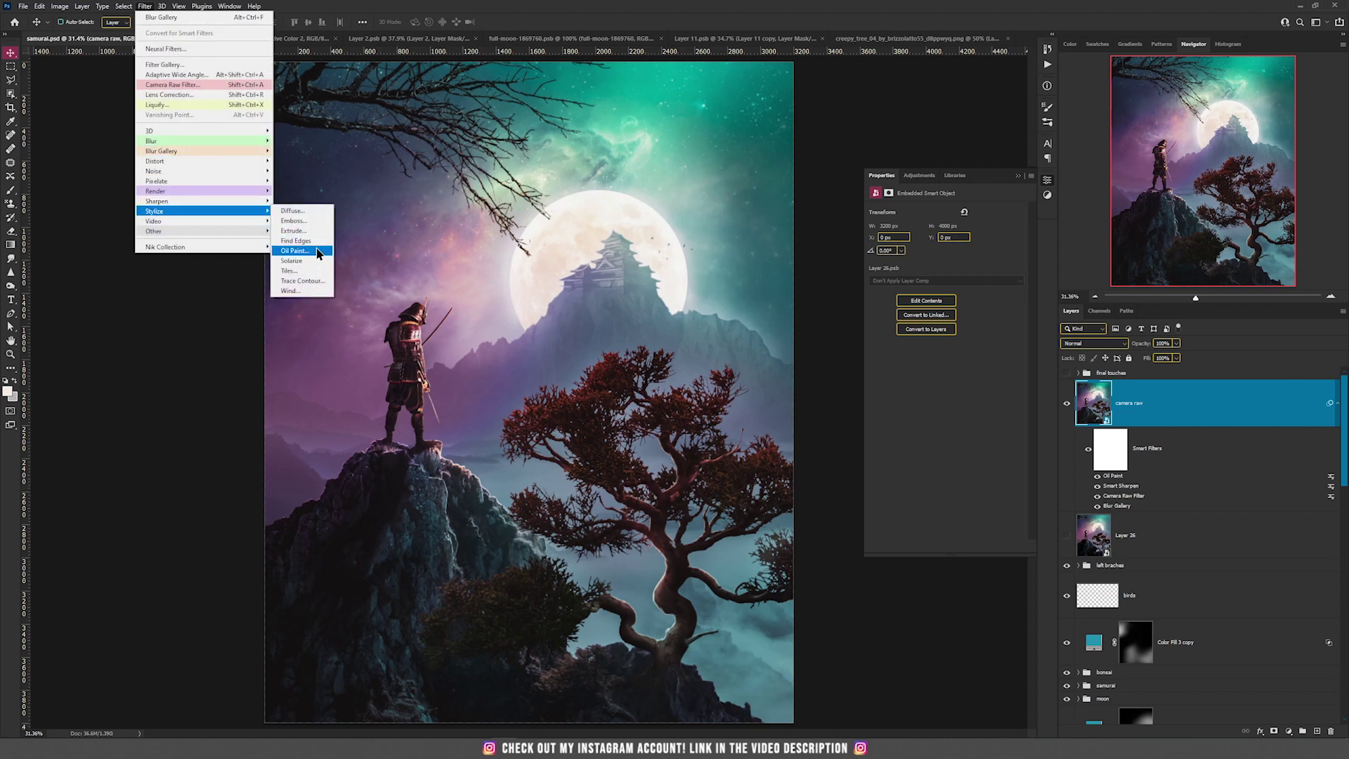
click(295, 251)
drag(924, 255, 847, 254)
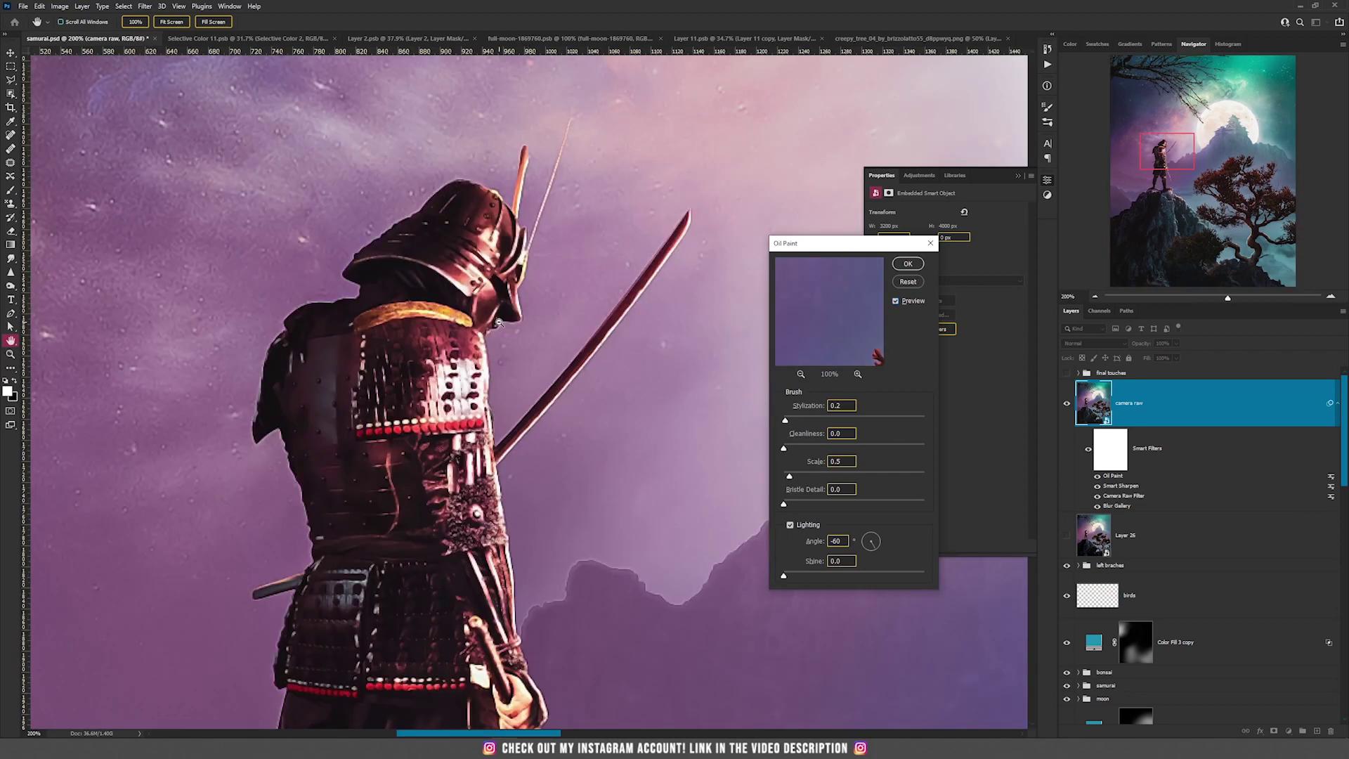
click(895, 303)
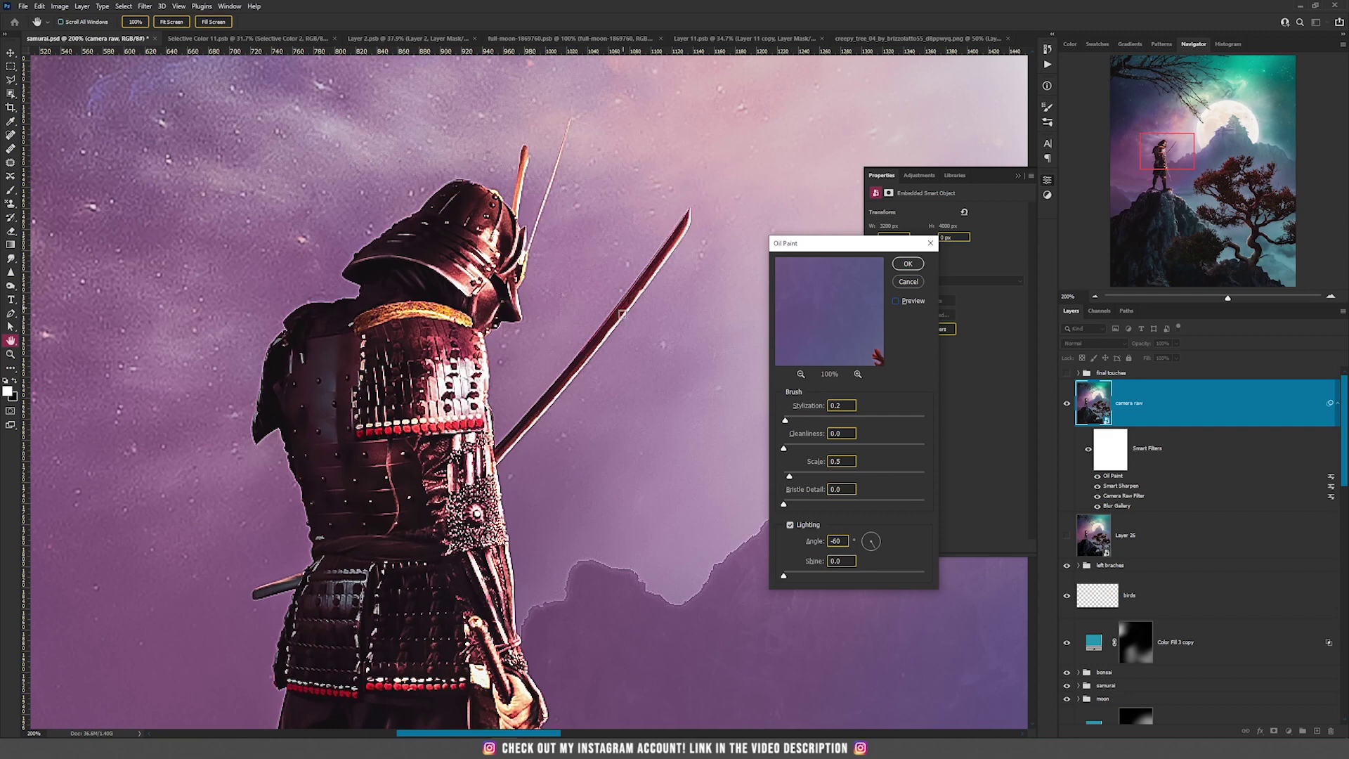
click(907, 282)
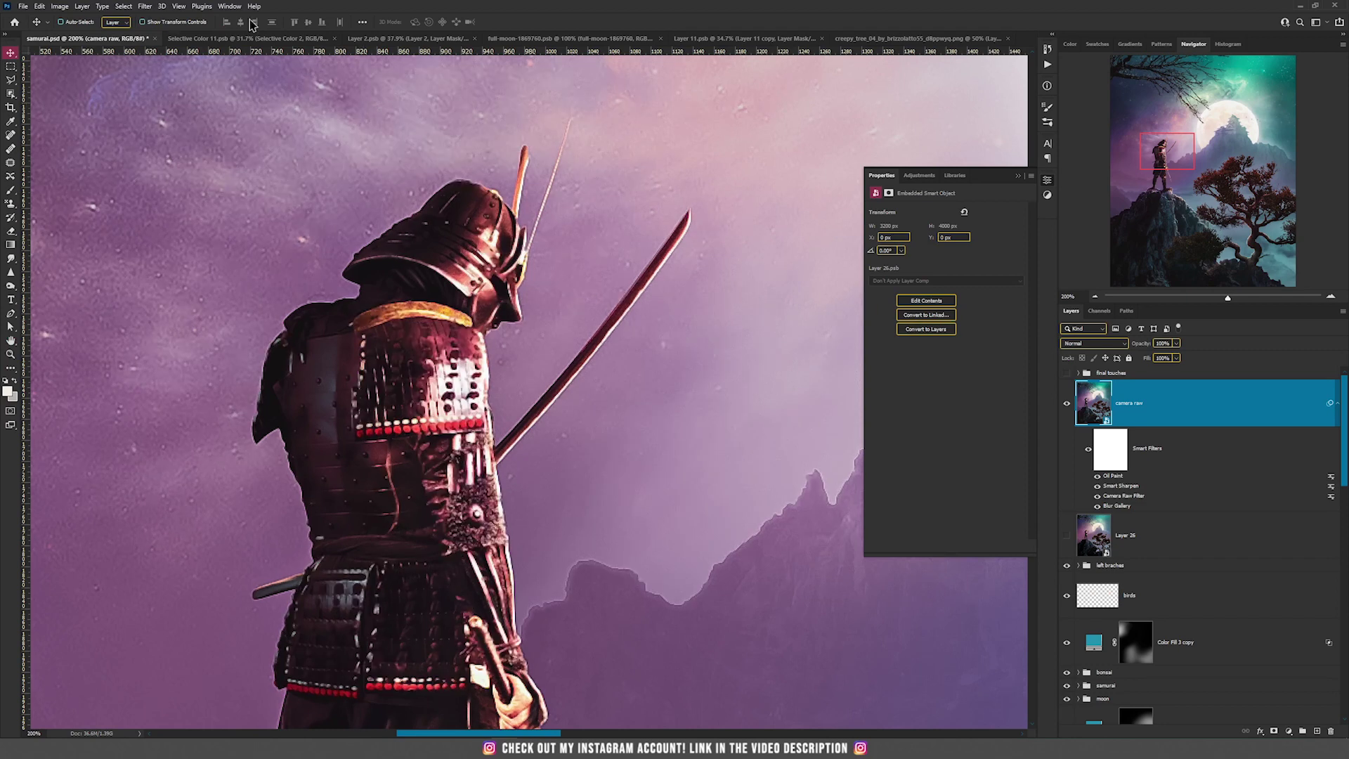
Apply Smart Sharpen to the camera raw layer with amount 55%, radius 0.6 px, noise reduction 14% and Lens Blur removal
click(145, 7)
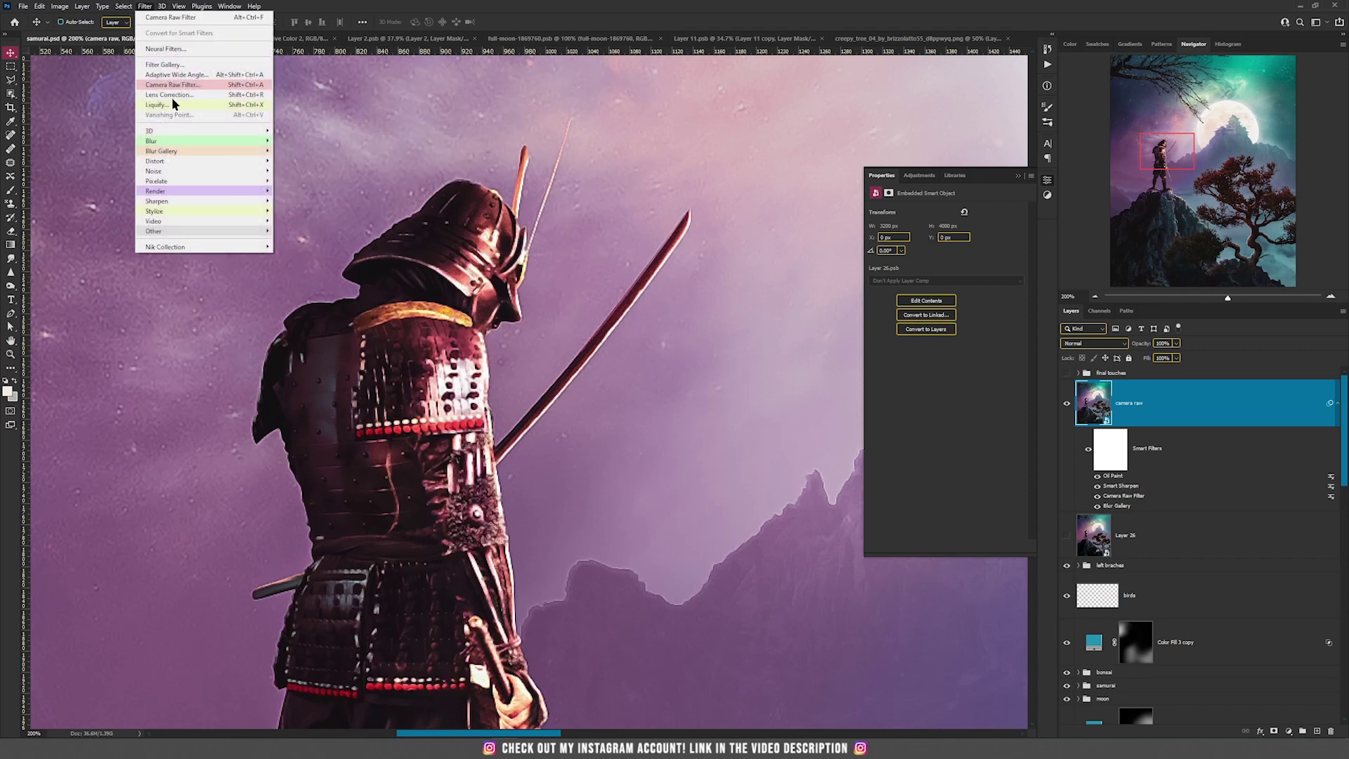
mouse_move(209, 204)
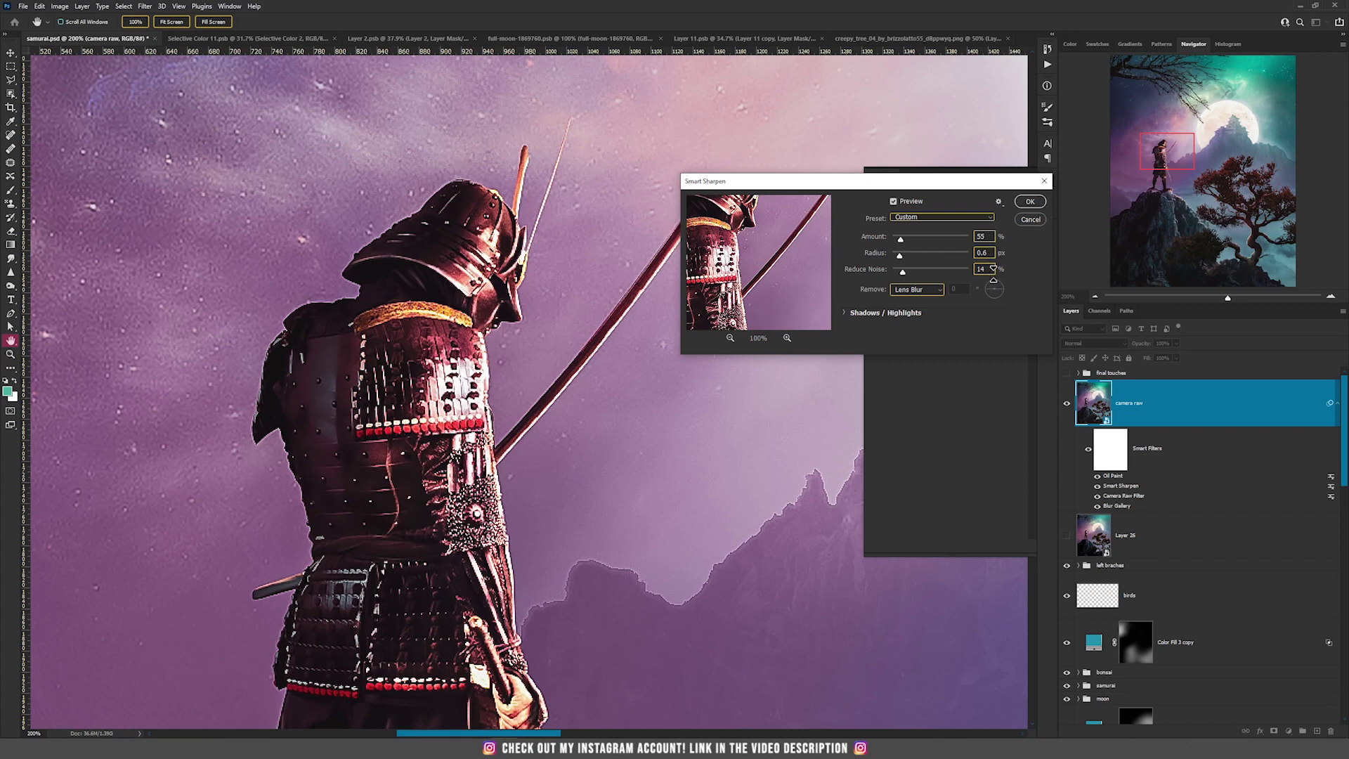
click(1030, 202)
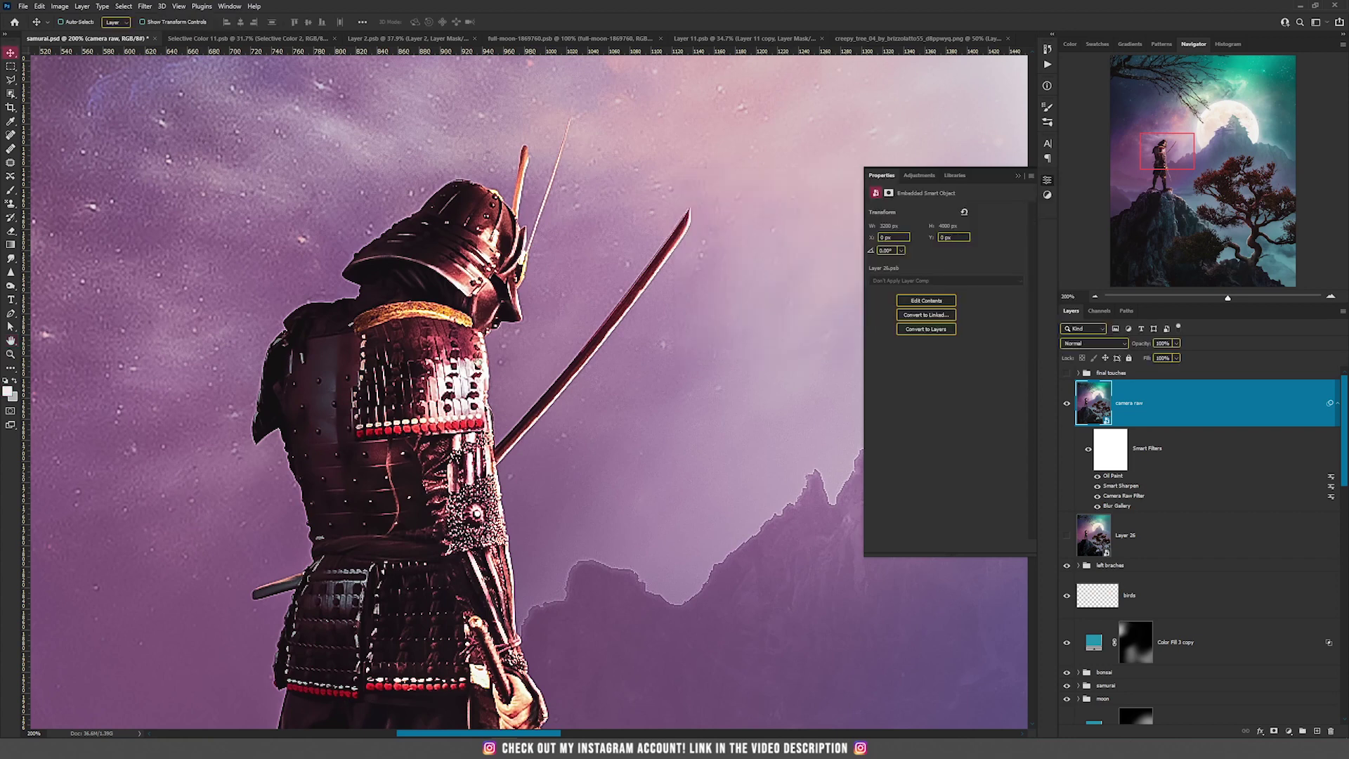
Open the Tilt-Shift blur for the camera raw layer and examine its blur amount and focus band
scroll(477, 362, down, 6)
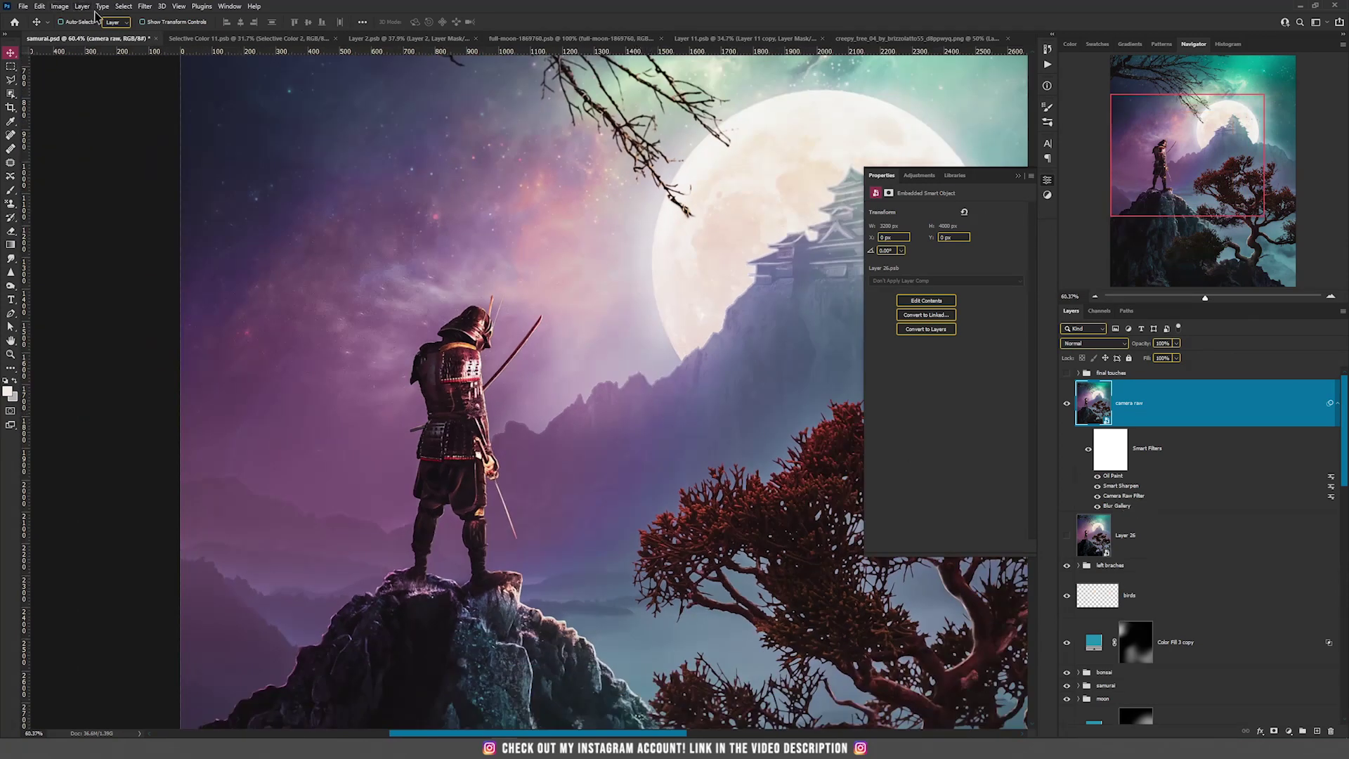
click(143, 7)
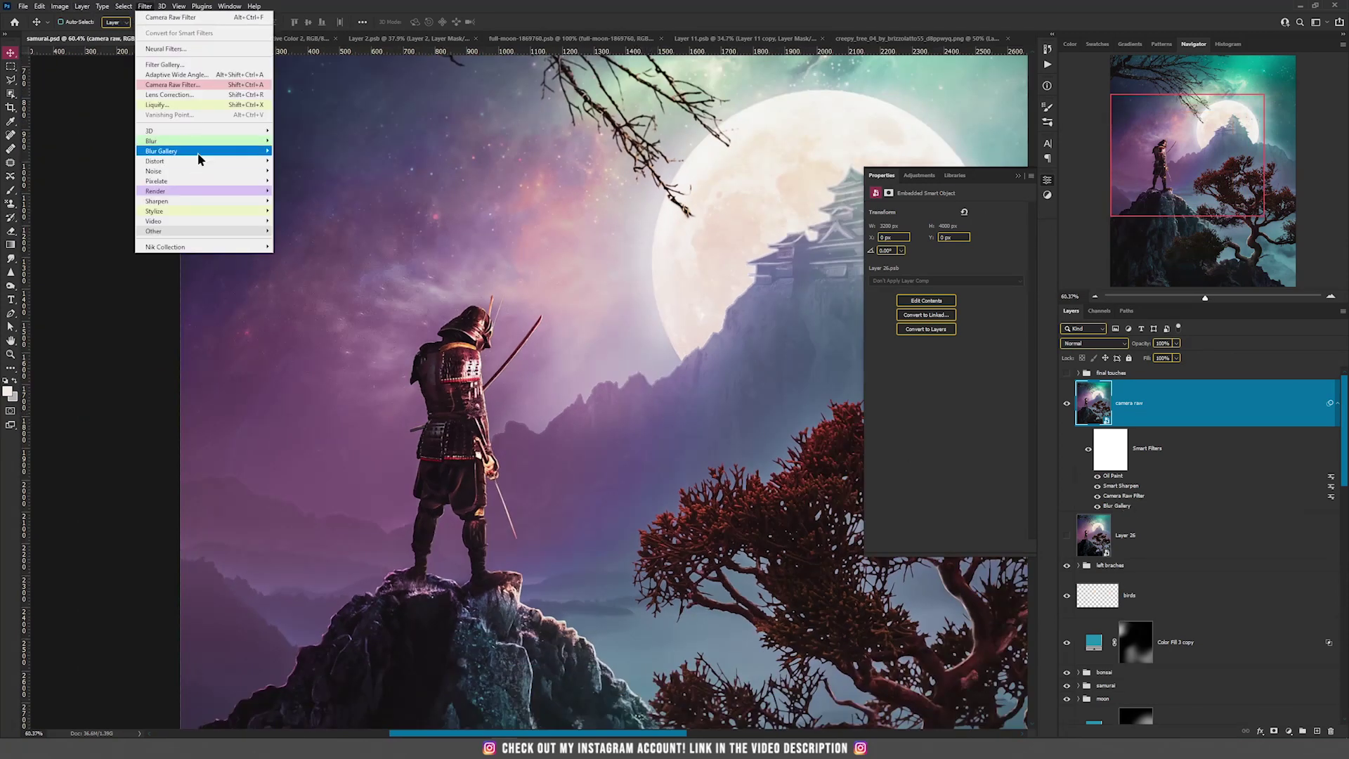
mouse_move(264, 151)
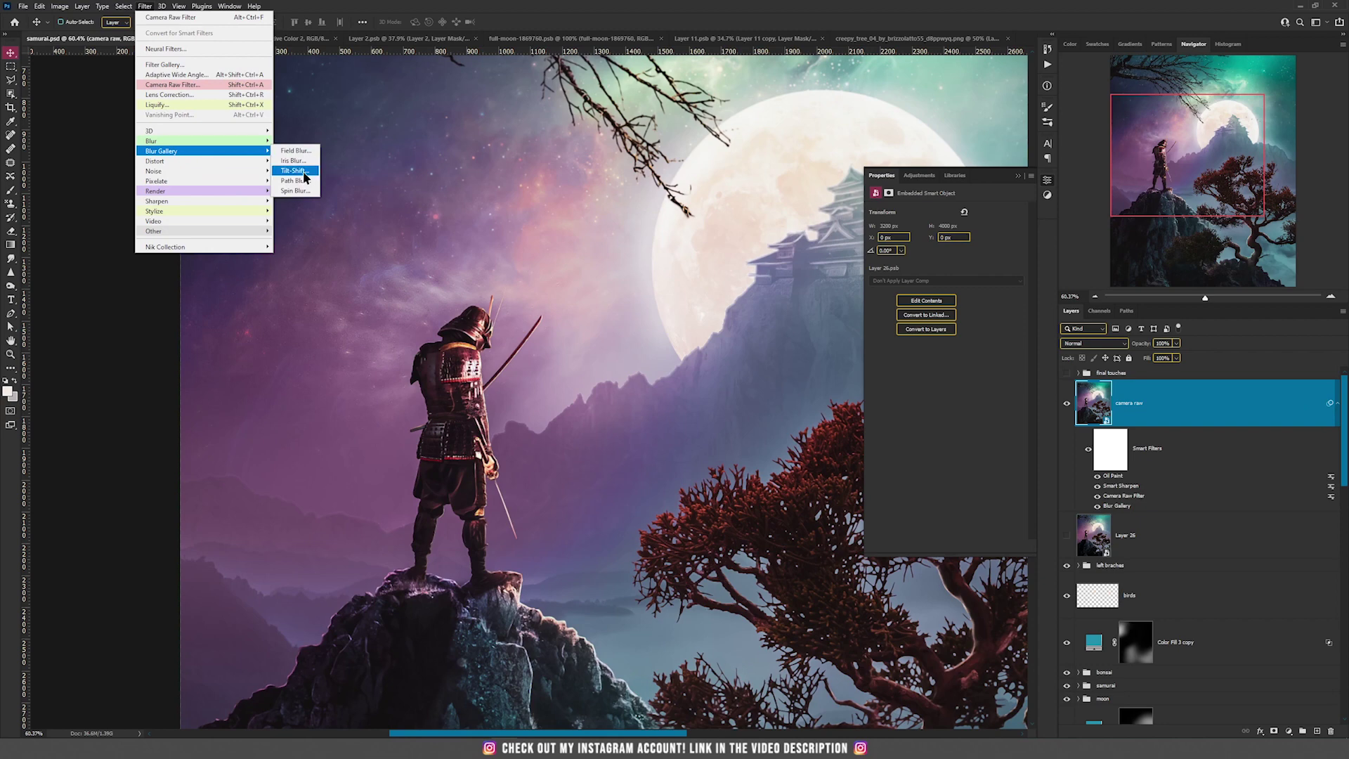
click(303, 175)
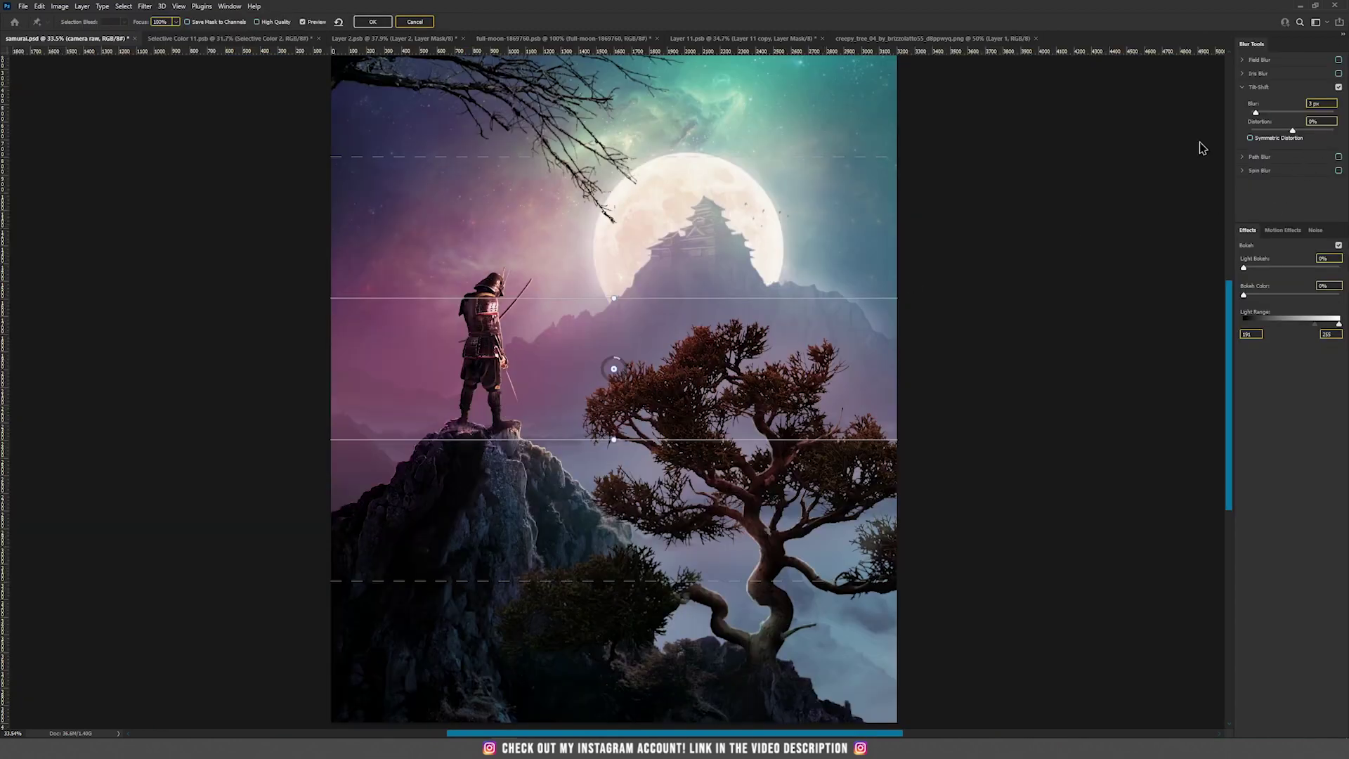
click(1323, 104)
mouse_move(621, 366)
mouse_down()
mouse_move(628, 349)
mouse_move(614, 380)
mouse_move(603, 370)
mouse_move(615, 391)
mouse_move(635, 392)
mouse_move(643, 370)
mouse_up()
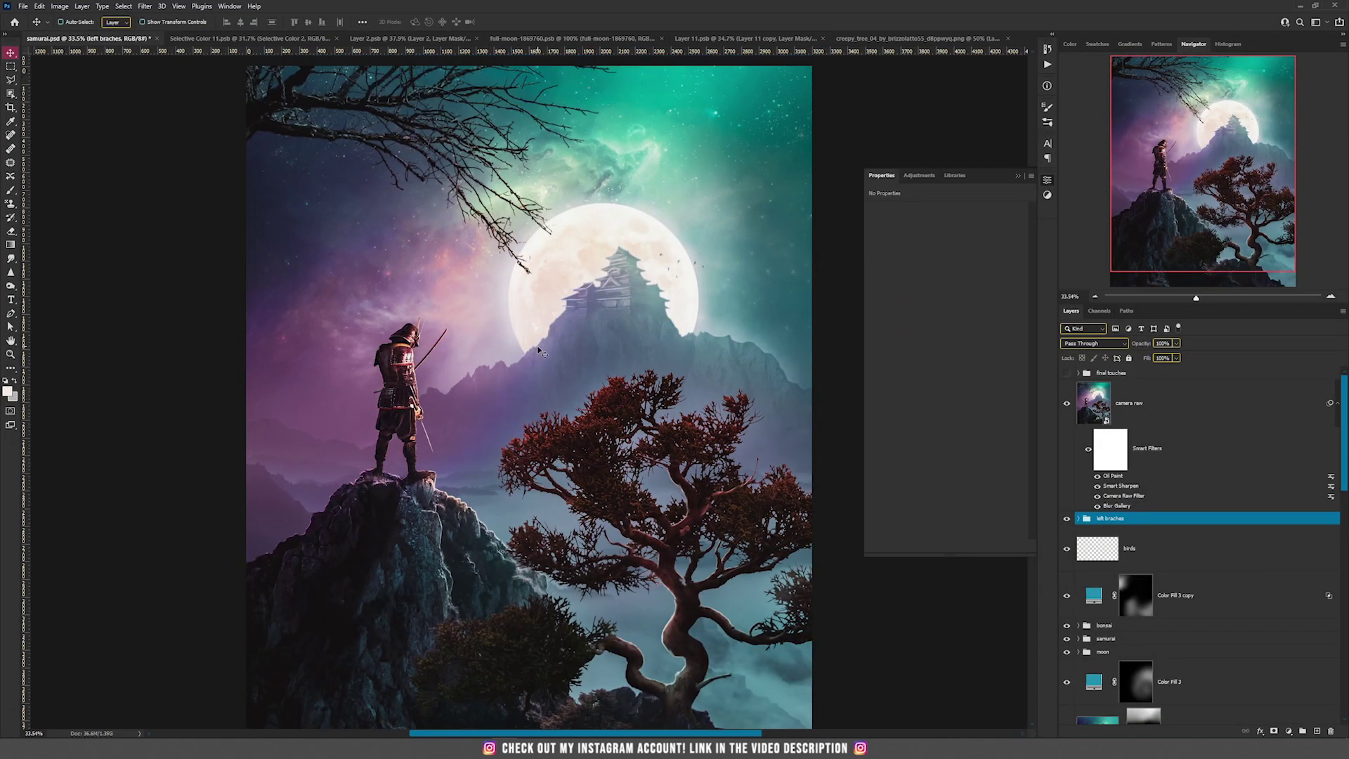
Make the final touches group visible, expand it and inspect the Magic glow on the samurai's swords up close
scroll(538, 350, down, 2)
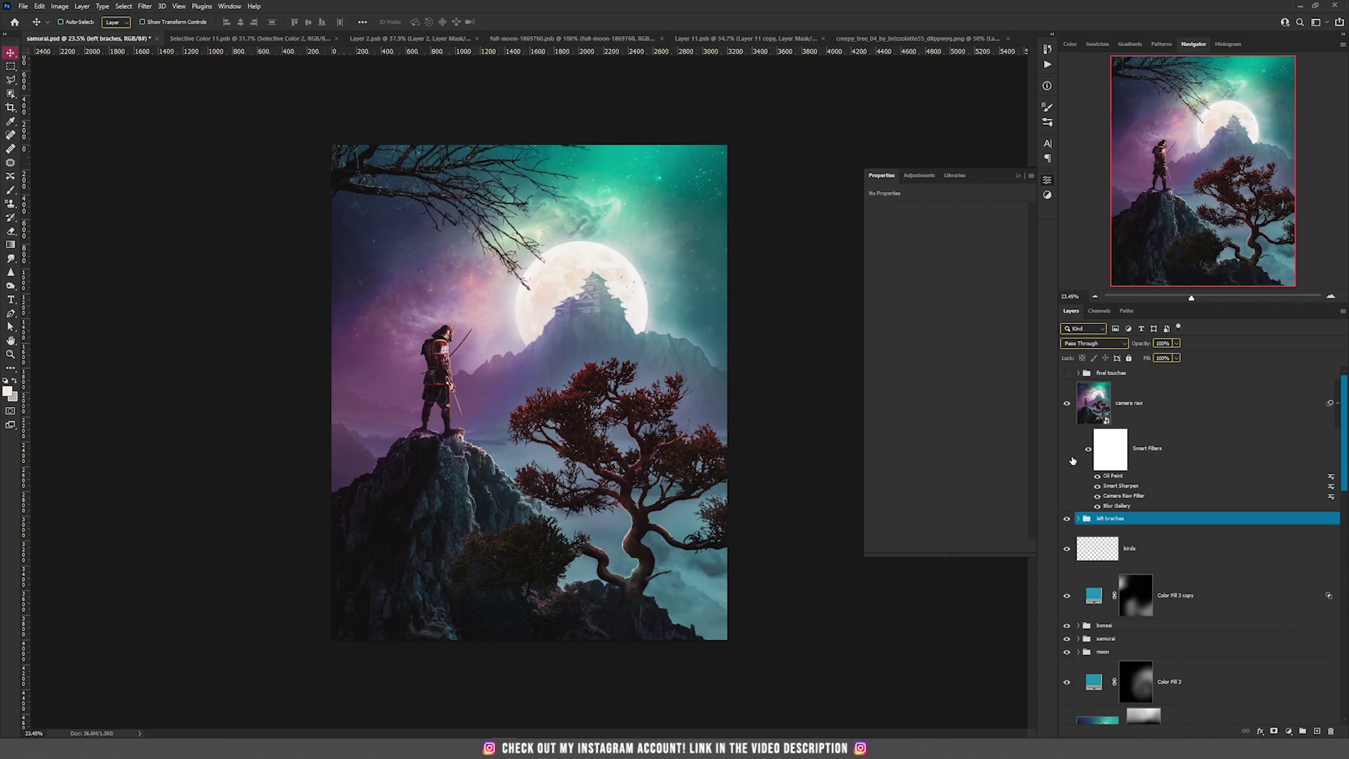
scroll(541, 432, up, 3)
click(1067, 373)
click(1078, 373)
scroll(380, 319, up, 2)
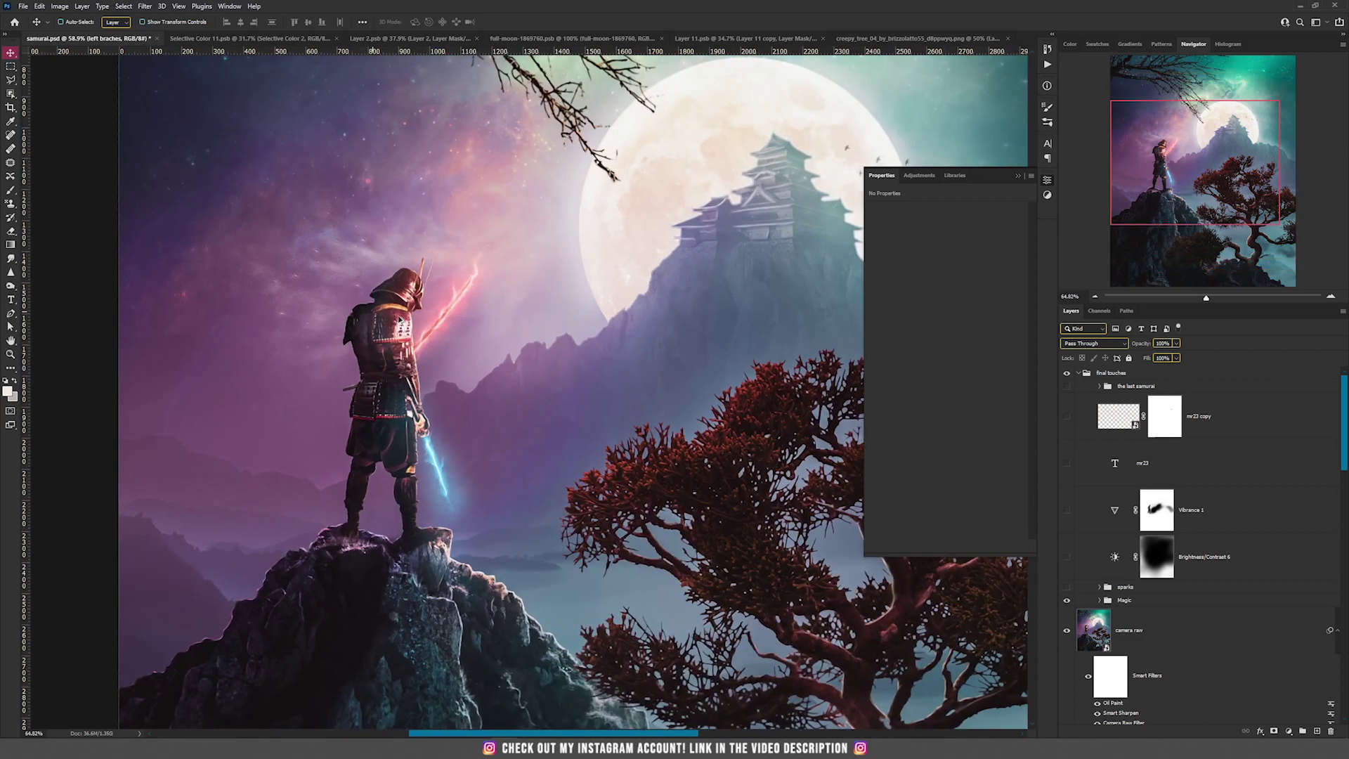
scroll(439, 329, up, 1)
scroll(463, 389, up, 2)
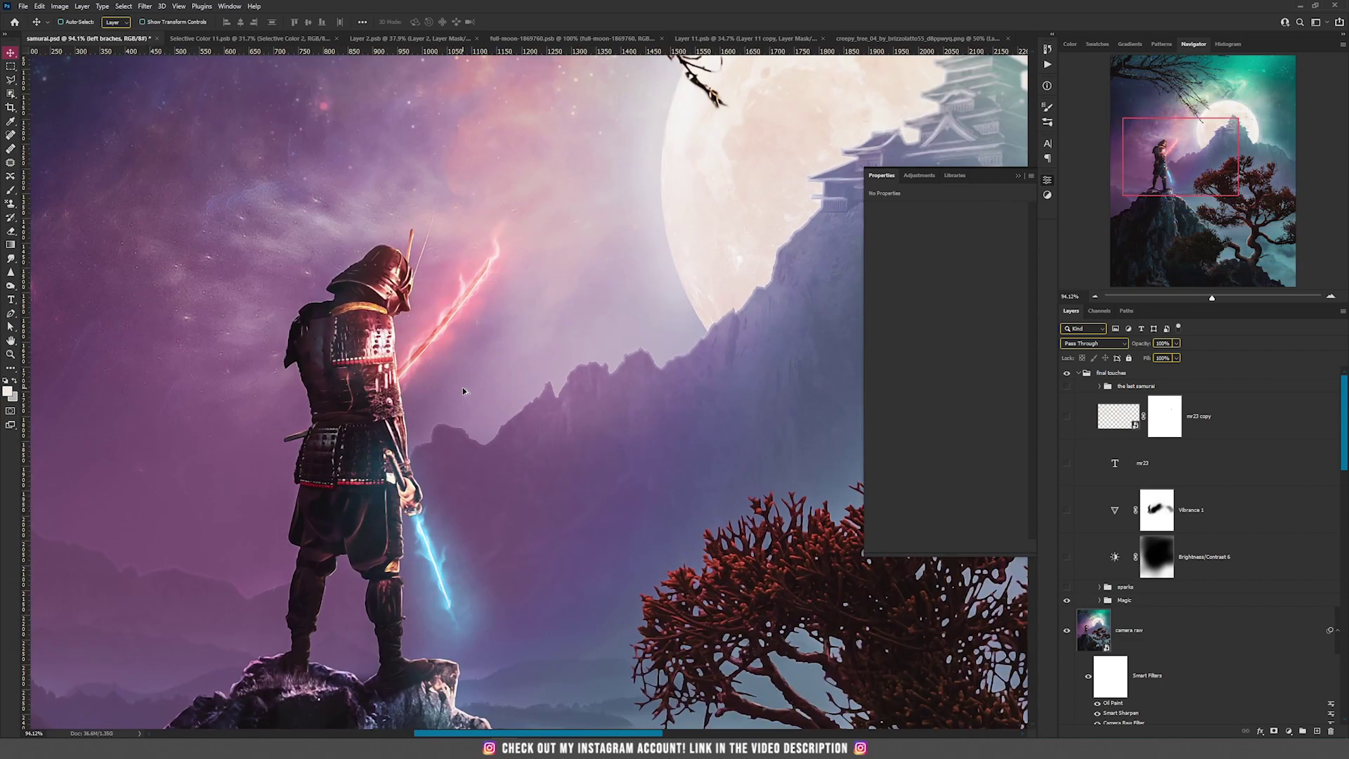
scroll(463, 388, up, 2)
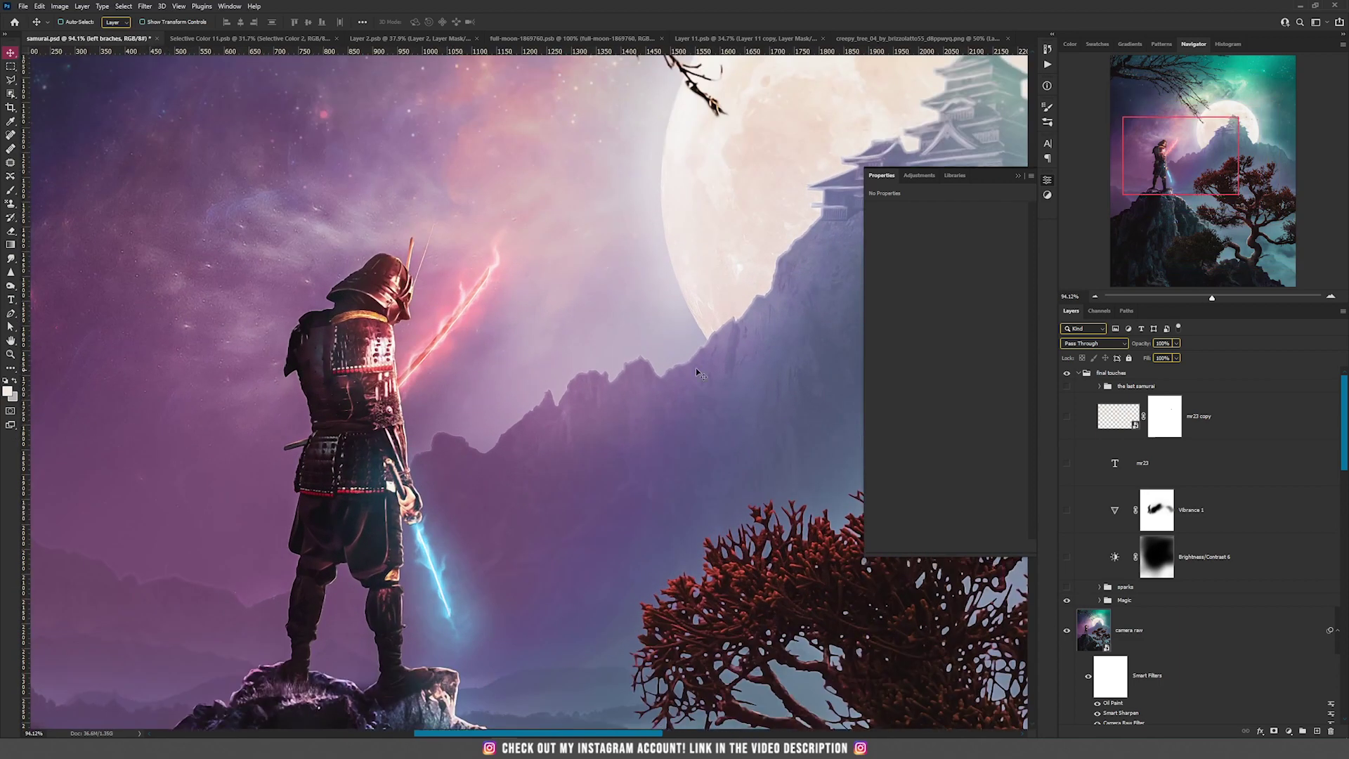
click(1019, 173)
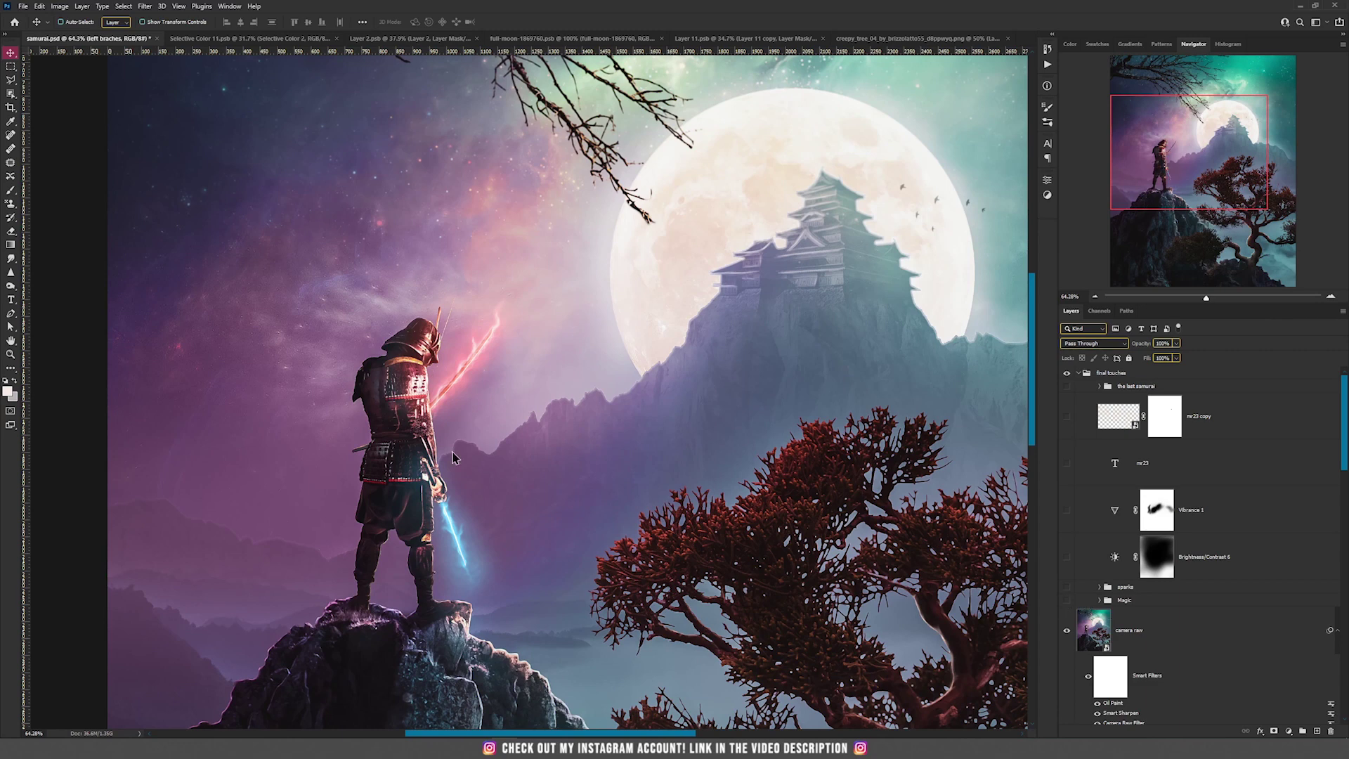
Hide the Magic group and create a new group directly above it with the Screen blend mode
click(1067, 600)
click(1183, 601)
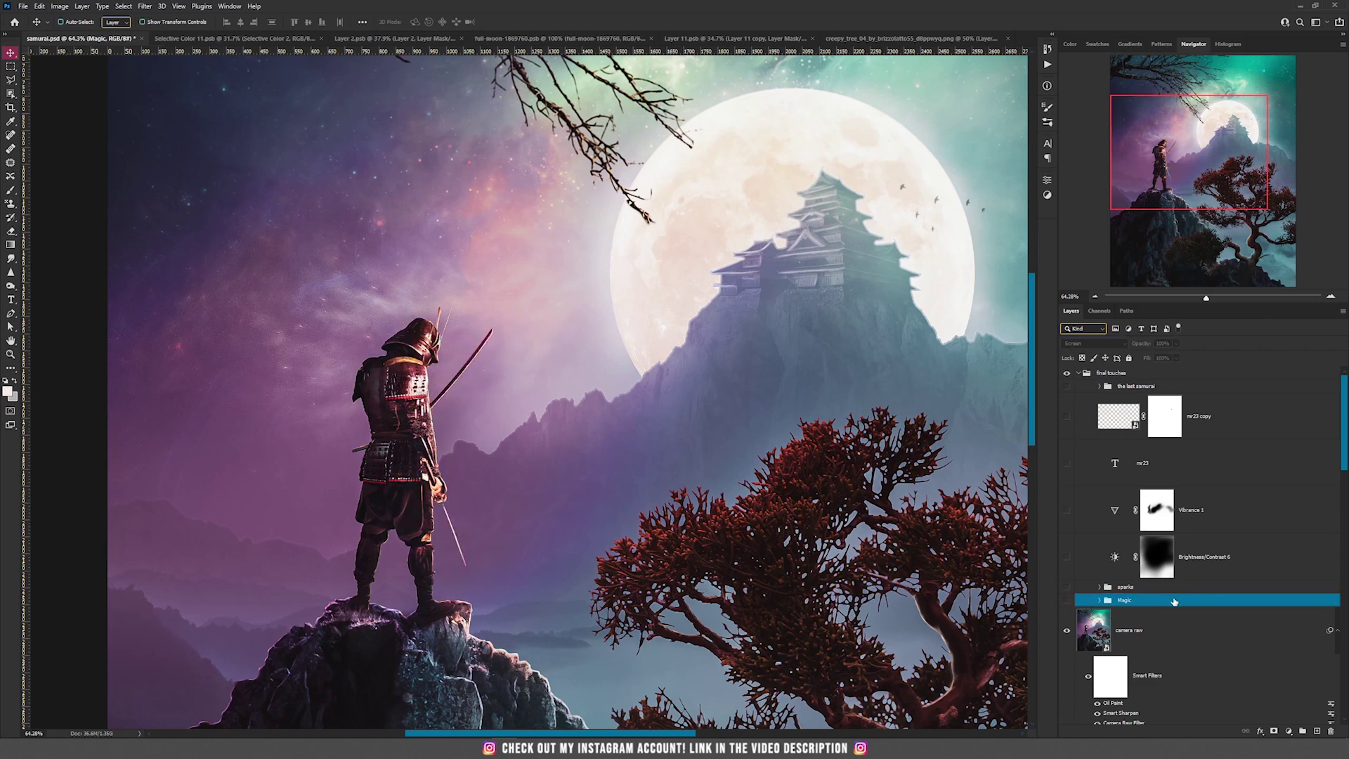
click(1302, 732)
click(1092, 343)
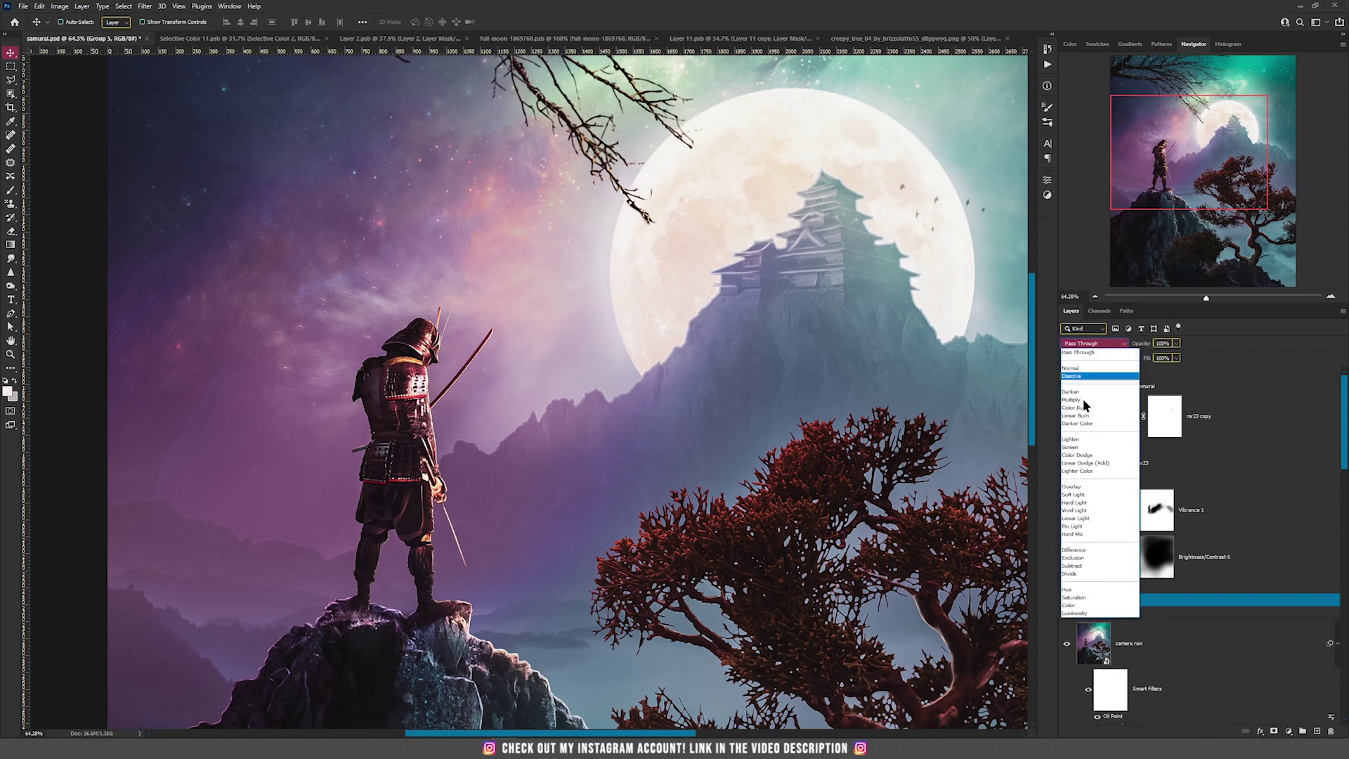
click(1084, 447)
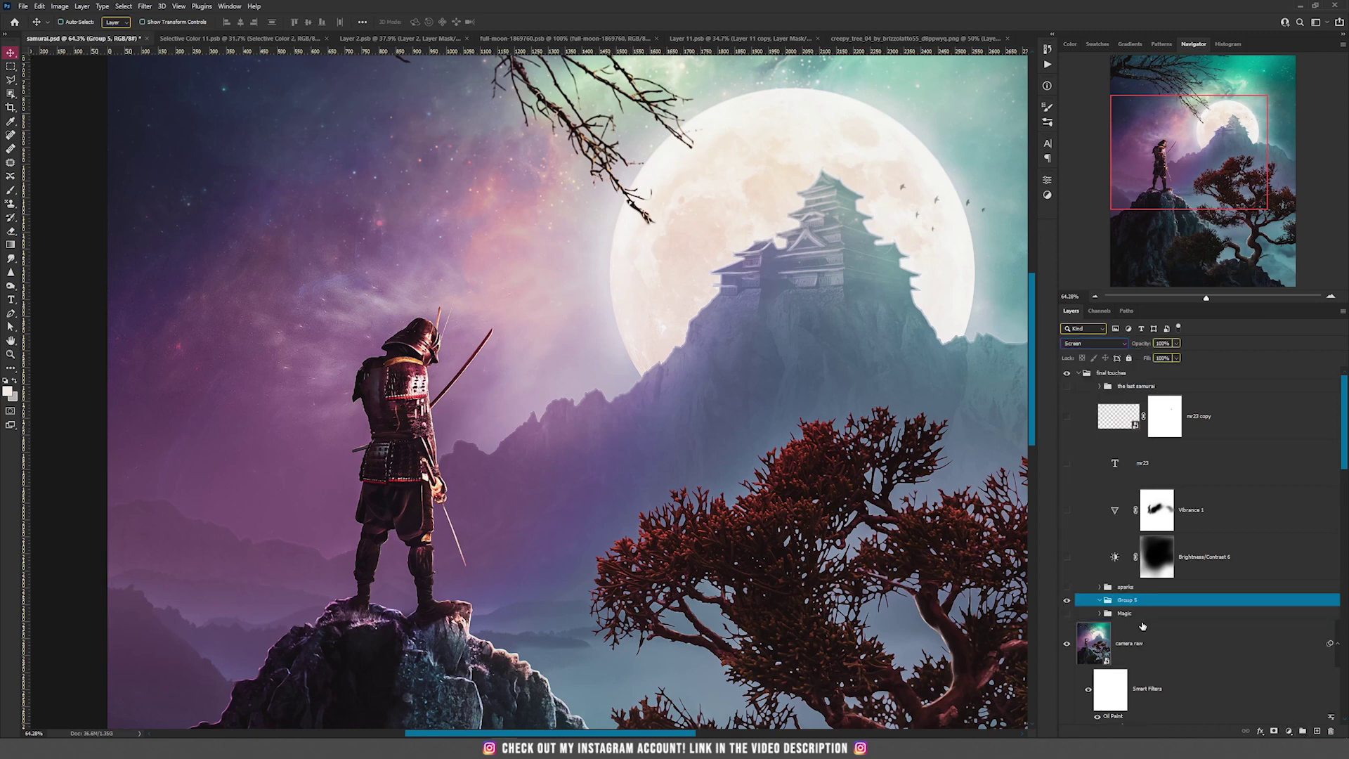
Add a new layer inside the Screen group and fill it with black
click(1317, 731)
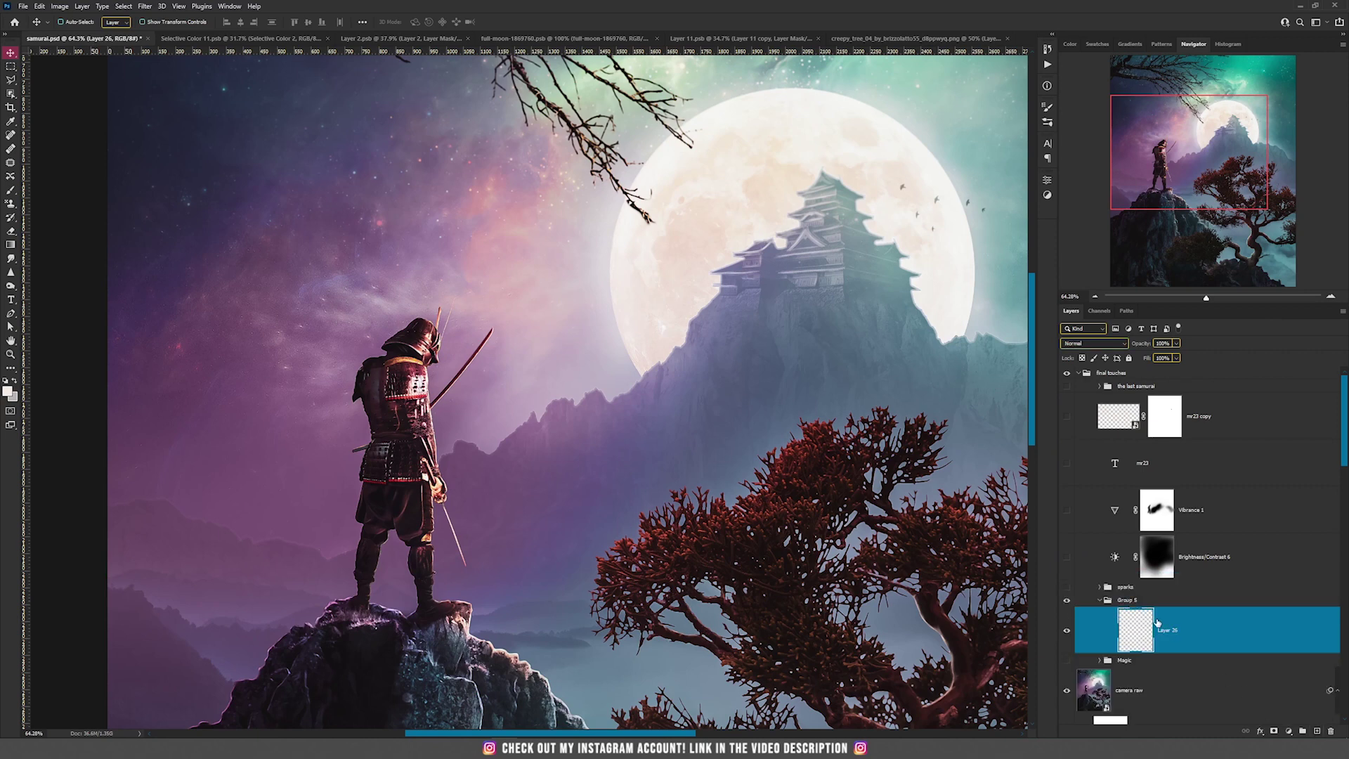
key(g)
click(7, 390)
drag(955, 472, 1065, 561)
click(1123, 399)
click(678, 425)
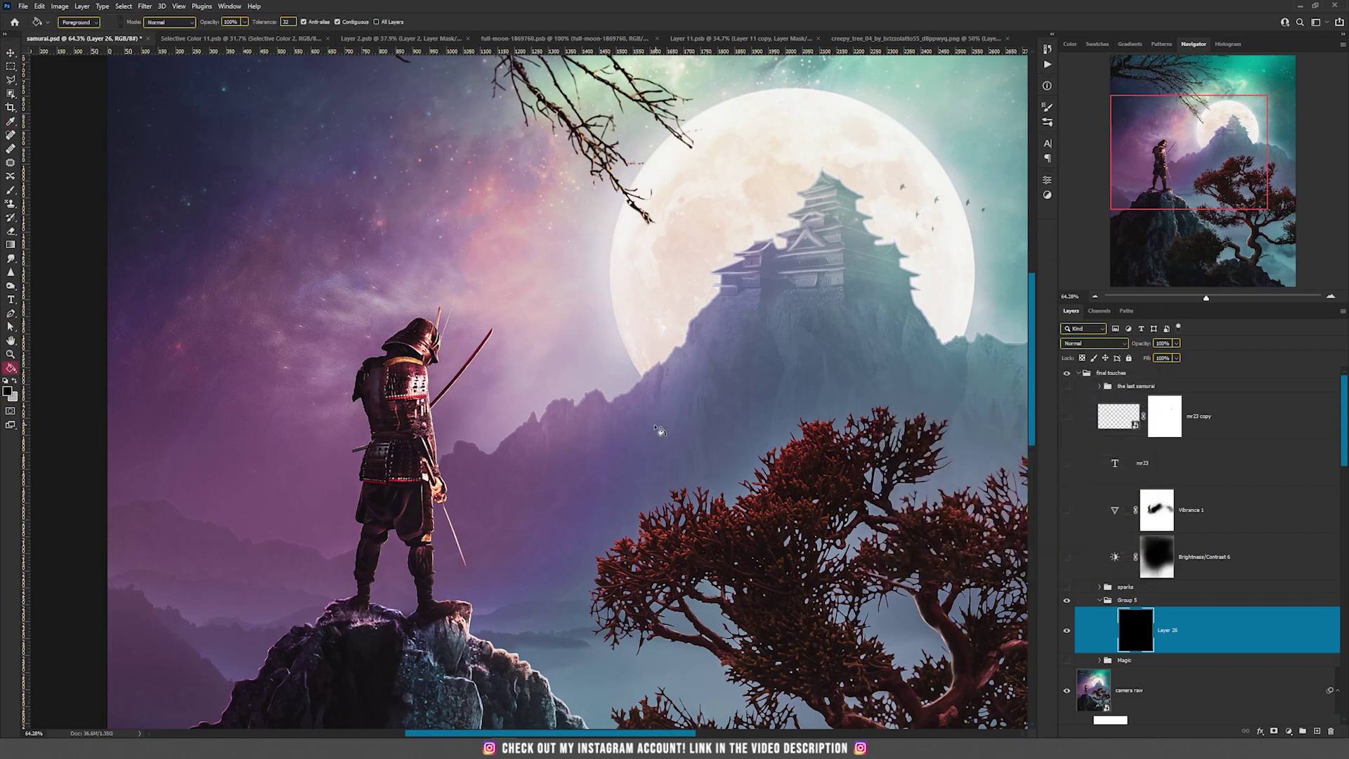
key(v)
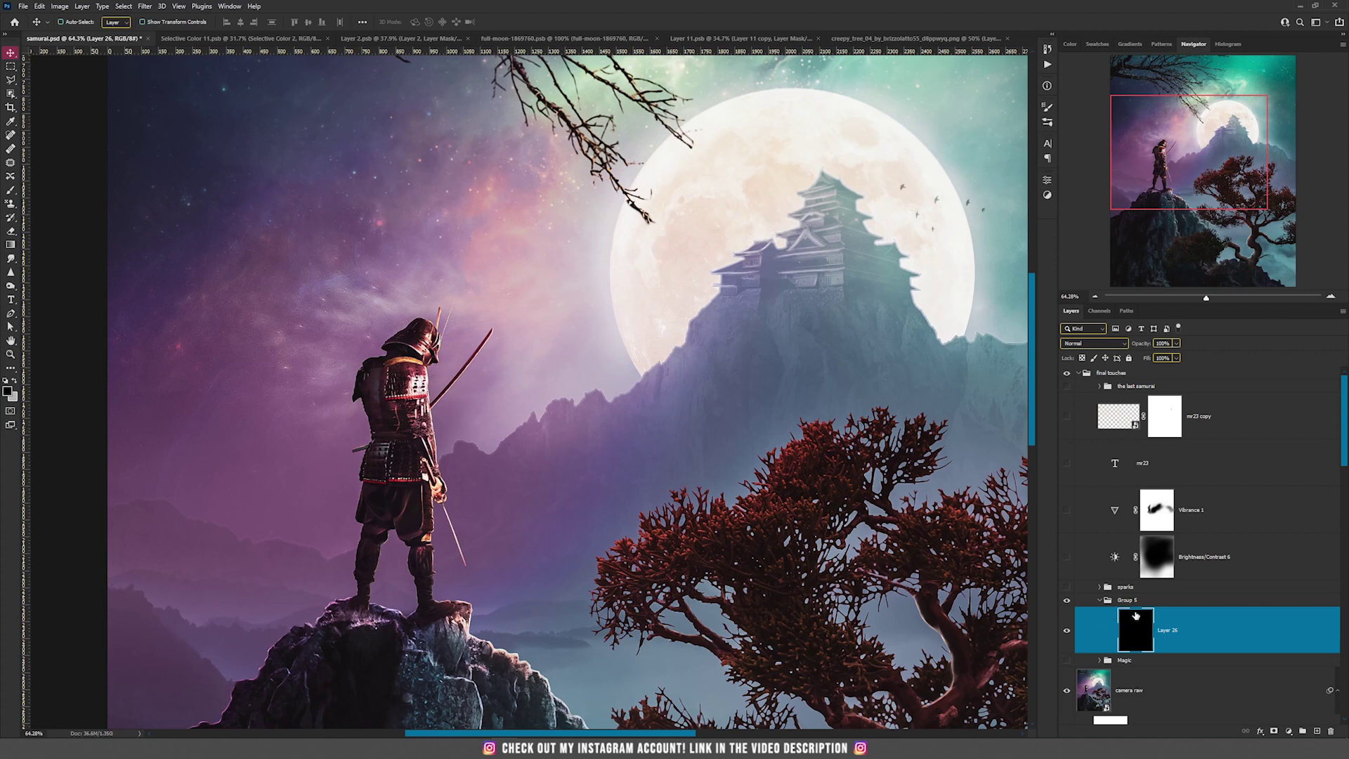
Preview the Pass Through blend mode on the new group, keeping Screen as its mode
click(1162, 602)
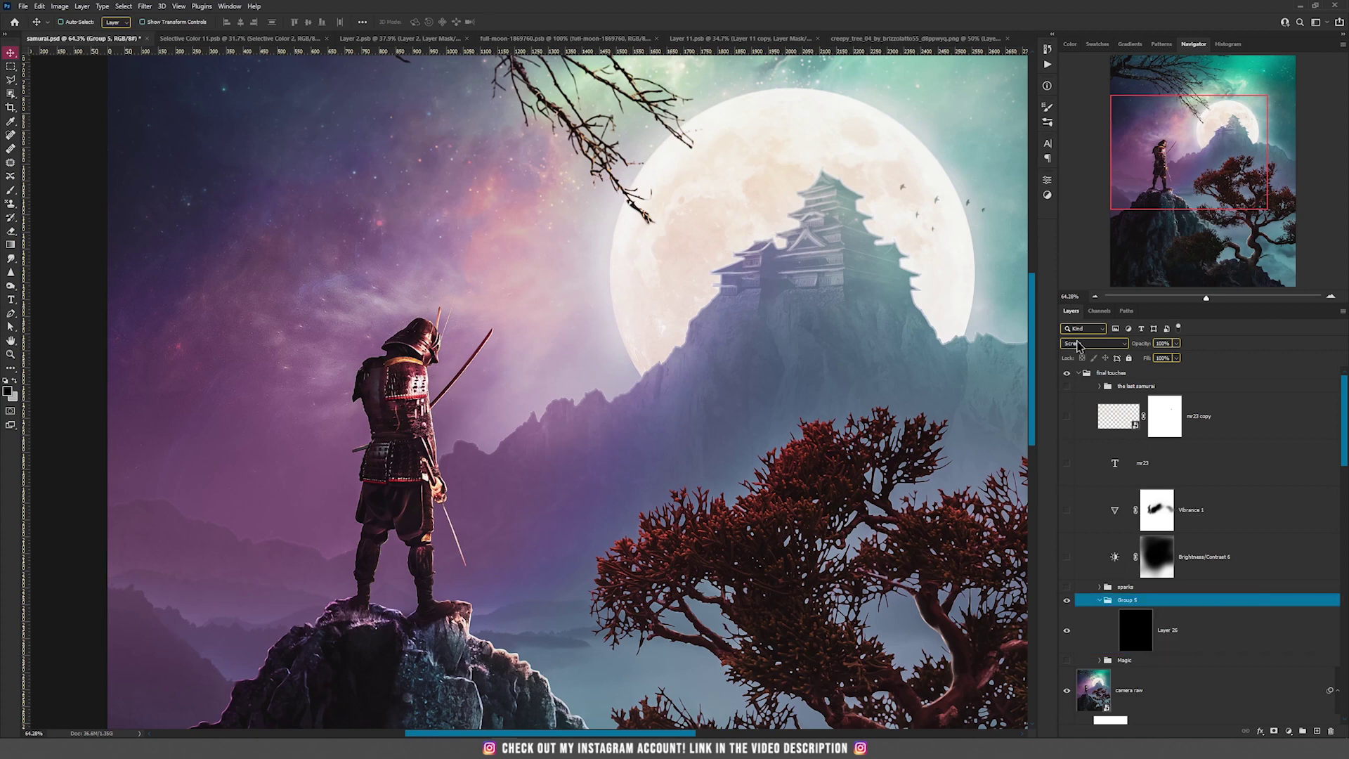
click(1079, 344)
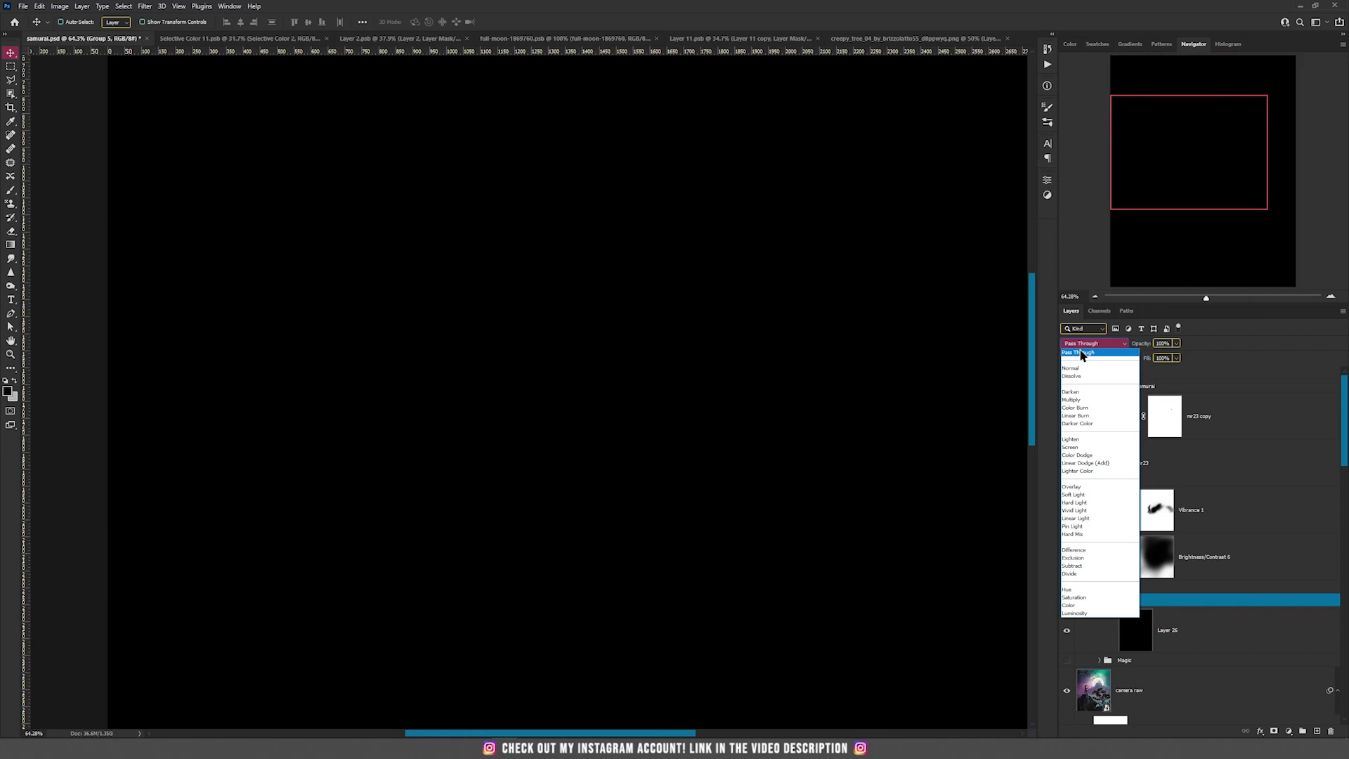
click(1265, 342)
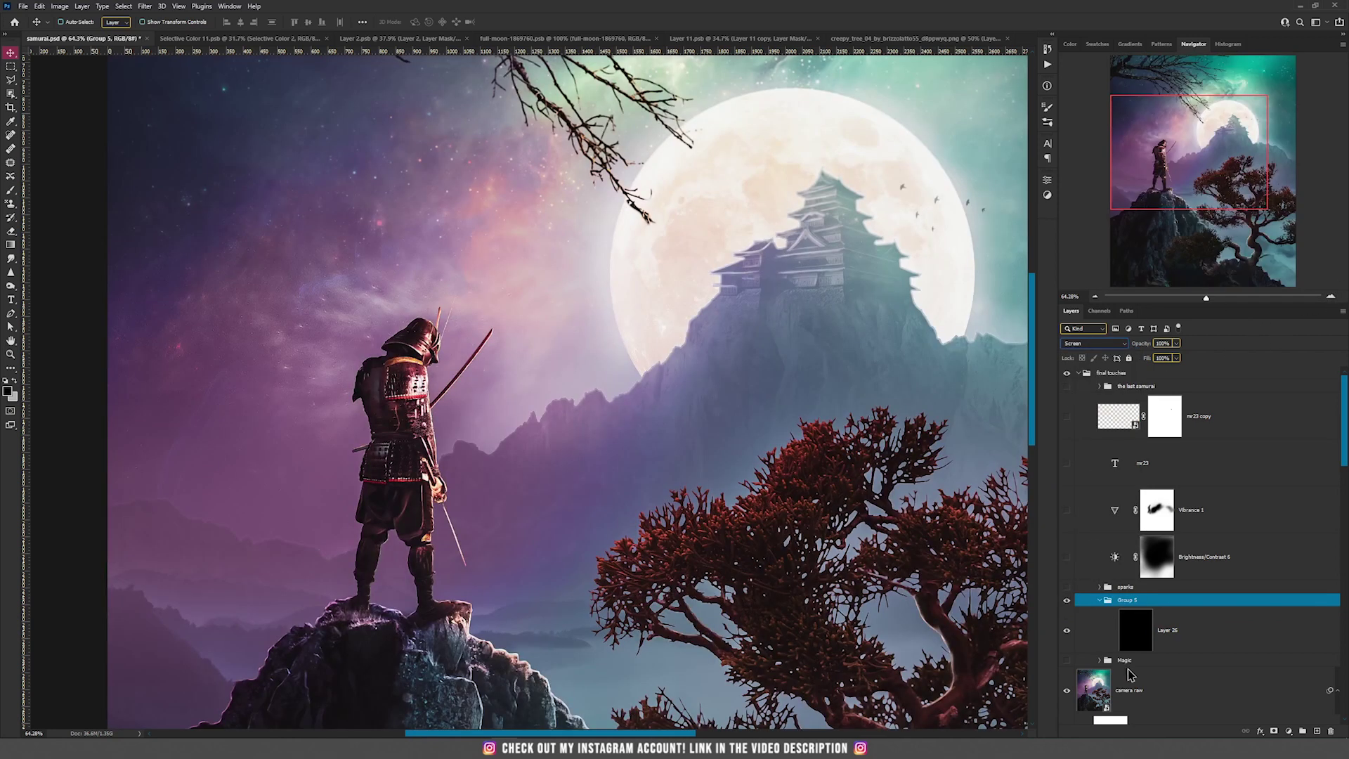
Add an empty layer above the black fill in the group, with a Gradient Map adjustment on top
click(1188, 636)
click(1317, 730)
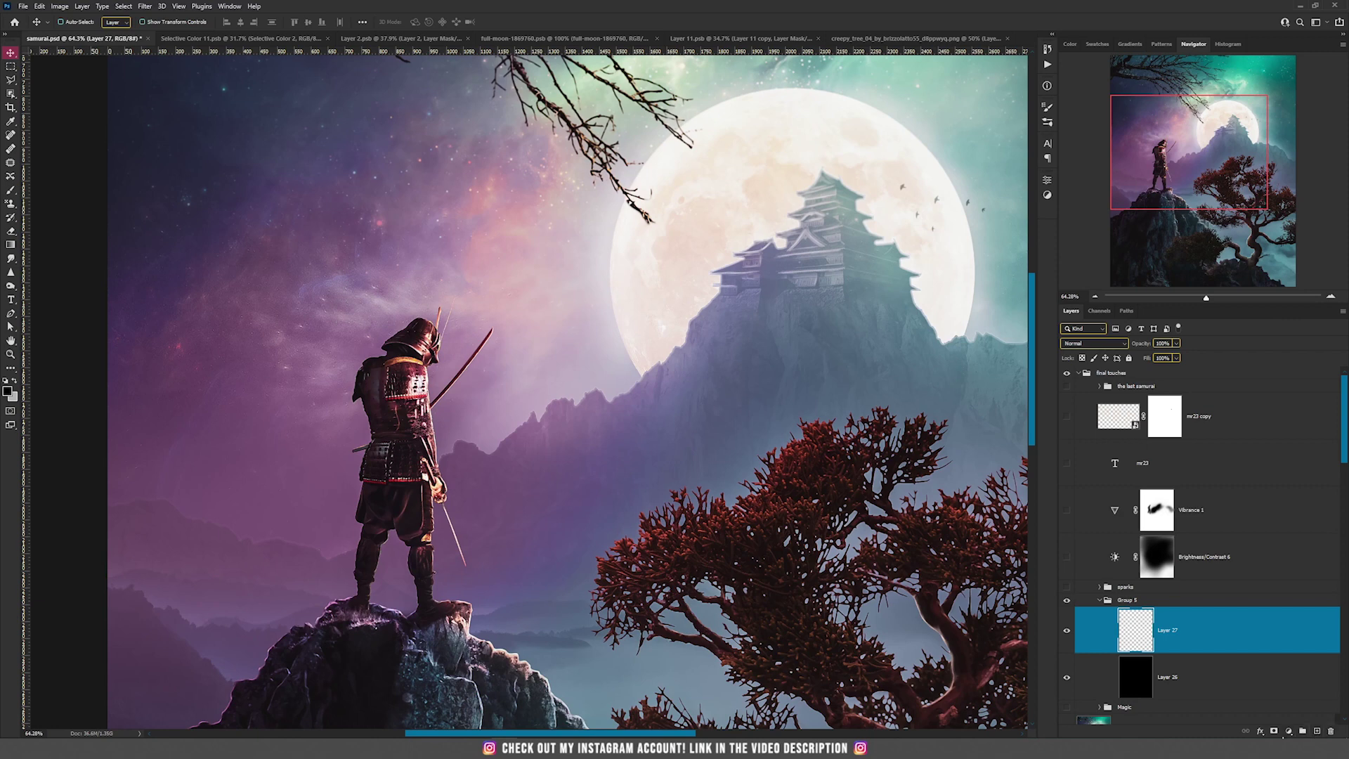
click(1290, 731)
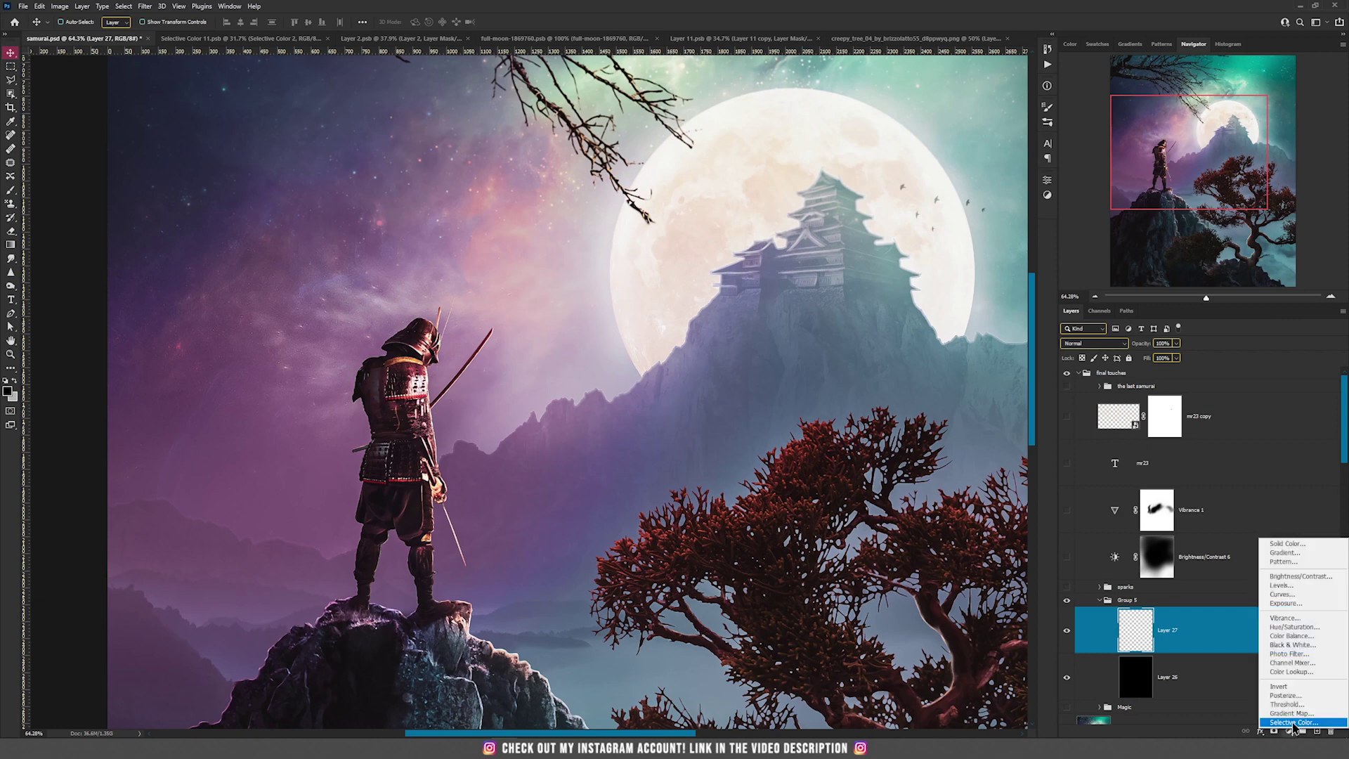
click(1295, 715)
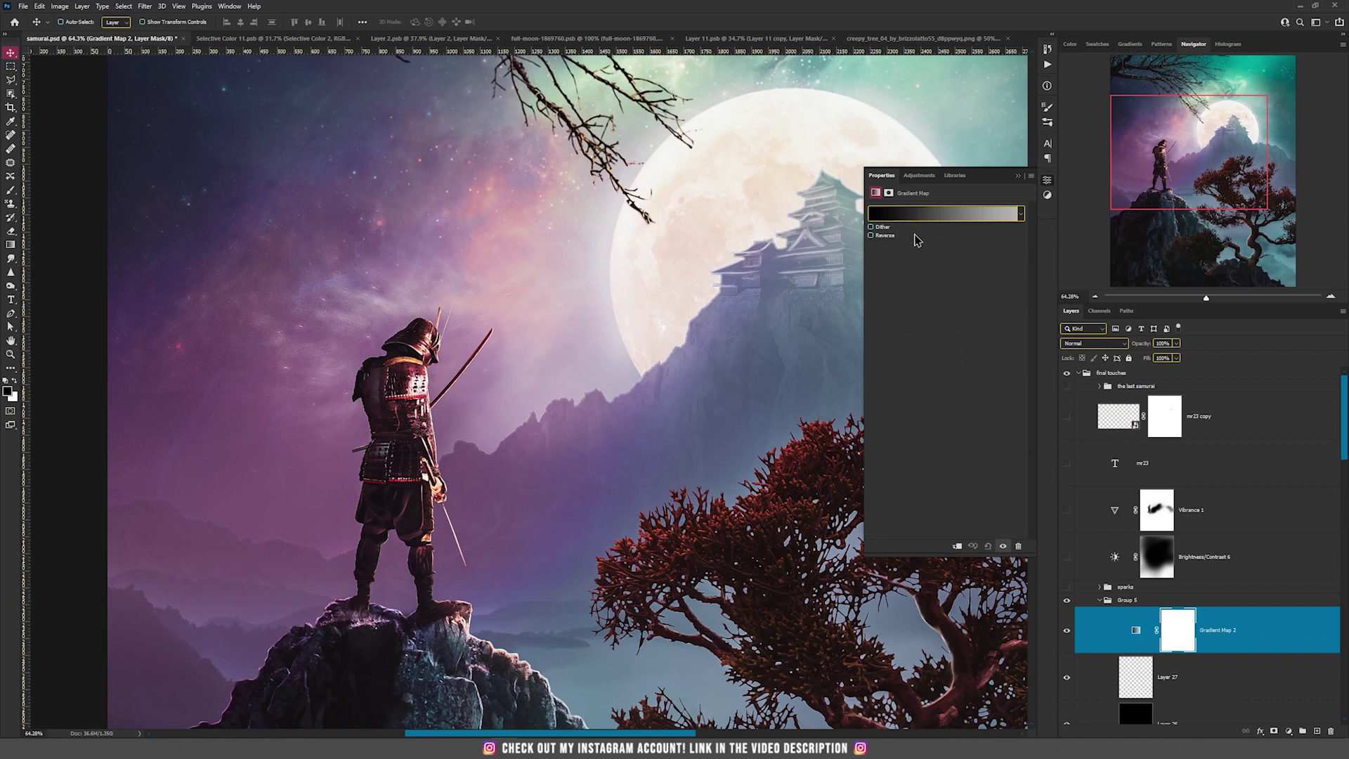
Open the Gradient Map's gradient for editing and set its end colour stop to white (ffffff)
click(920, 215)
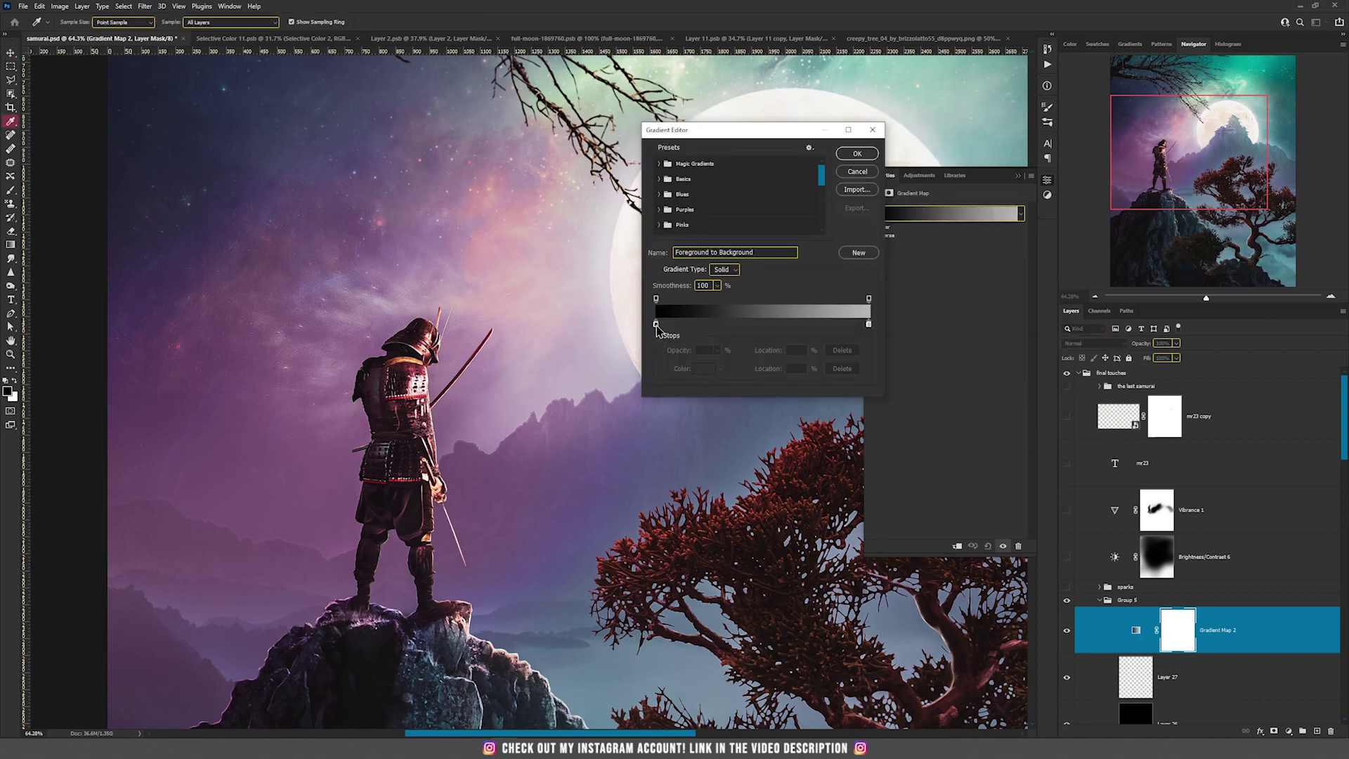
double_click(869, 323)
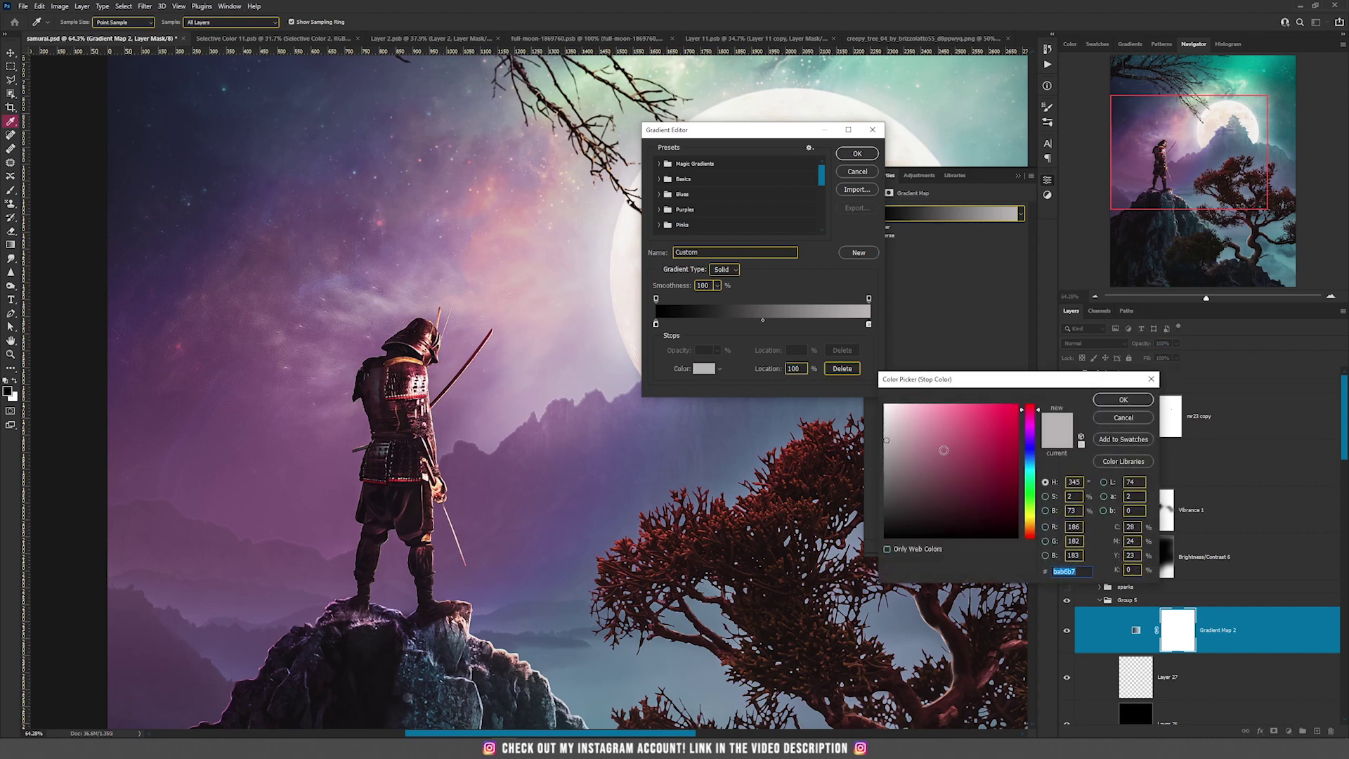
text(ffffff)
click(1123, 399)
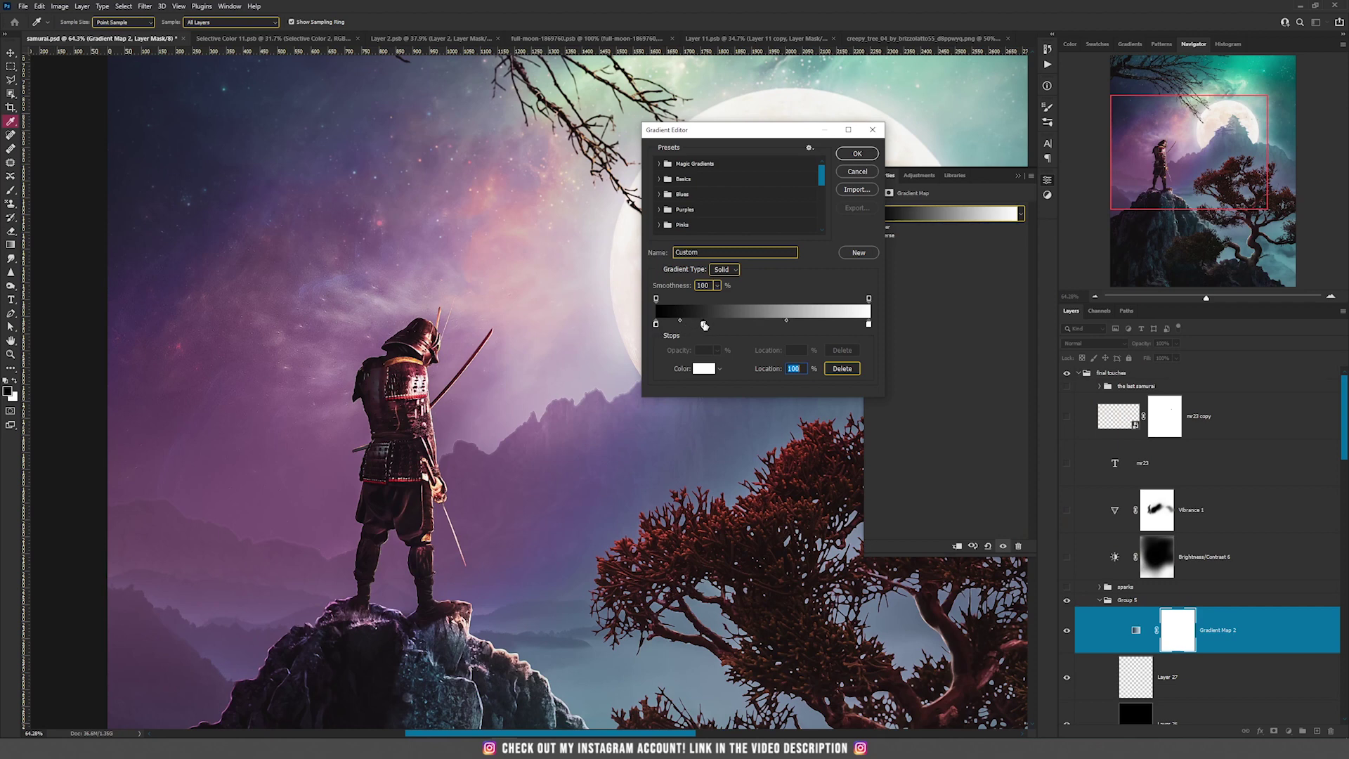
Add a colour stop at 22% in the gradient and set it to bright blue 0096ff
click(704, 324)
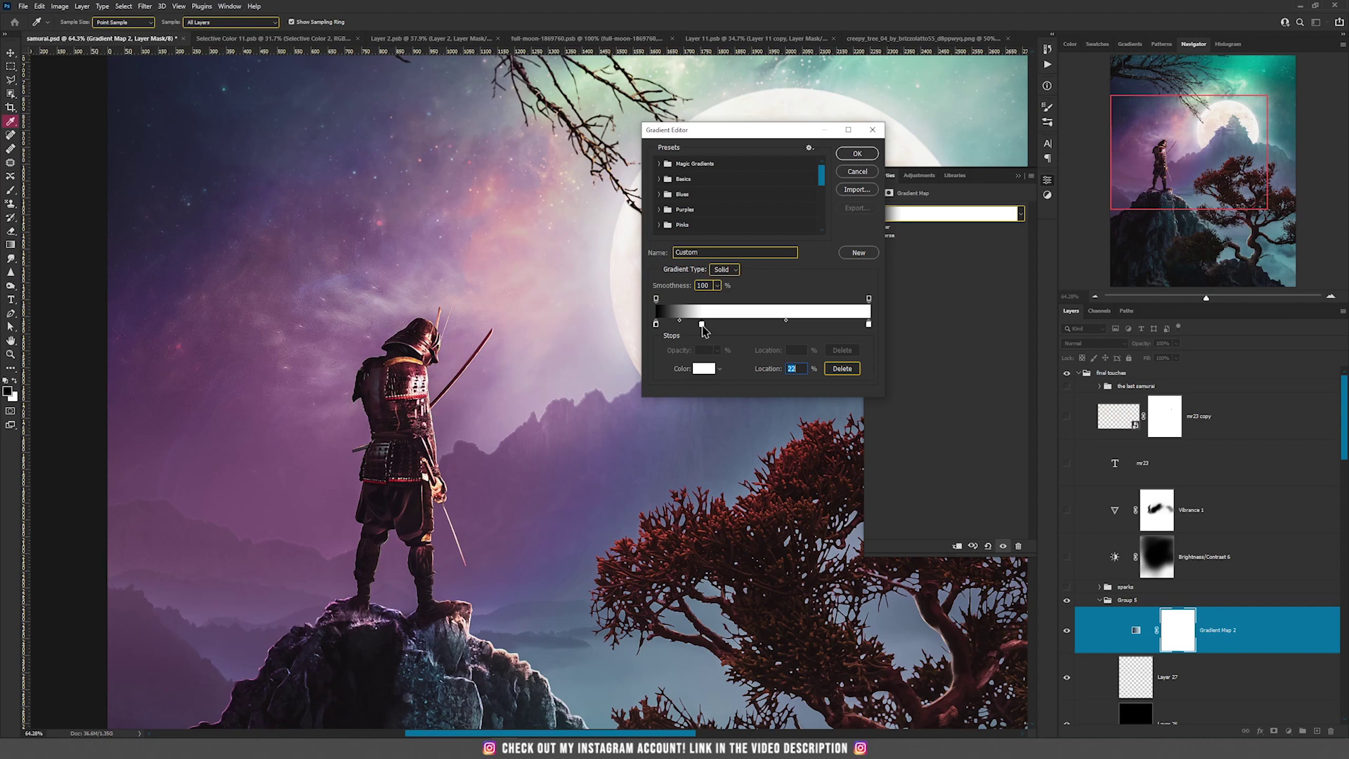
click(703, 369)
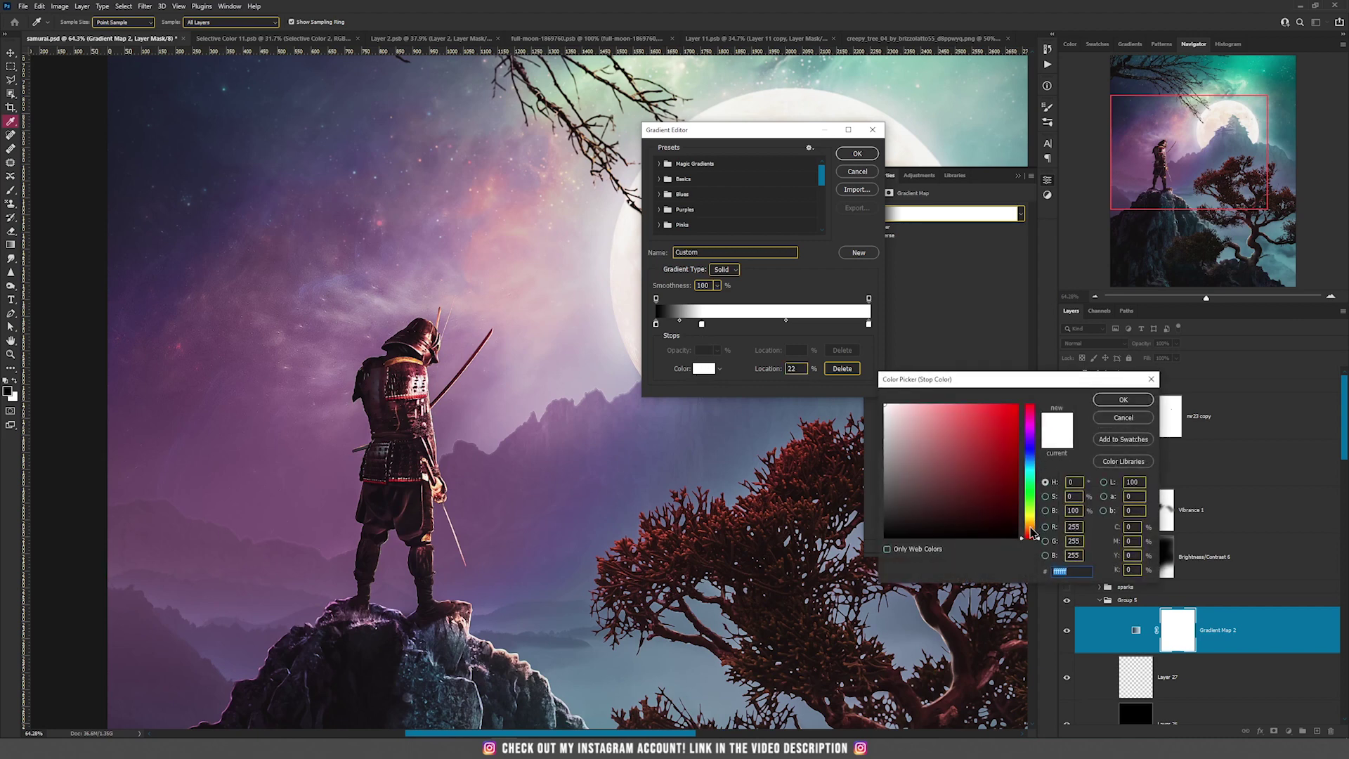
click(1033, 465)
click(1018, 405)
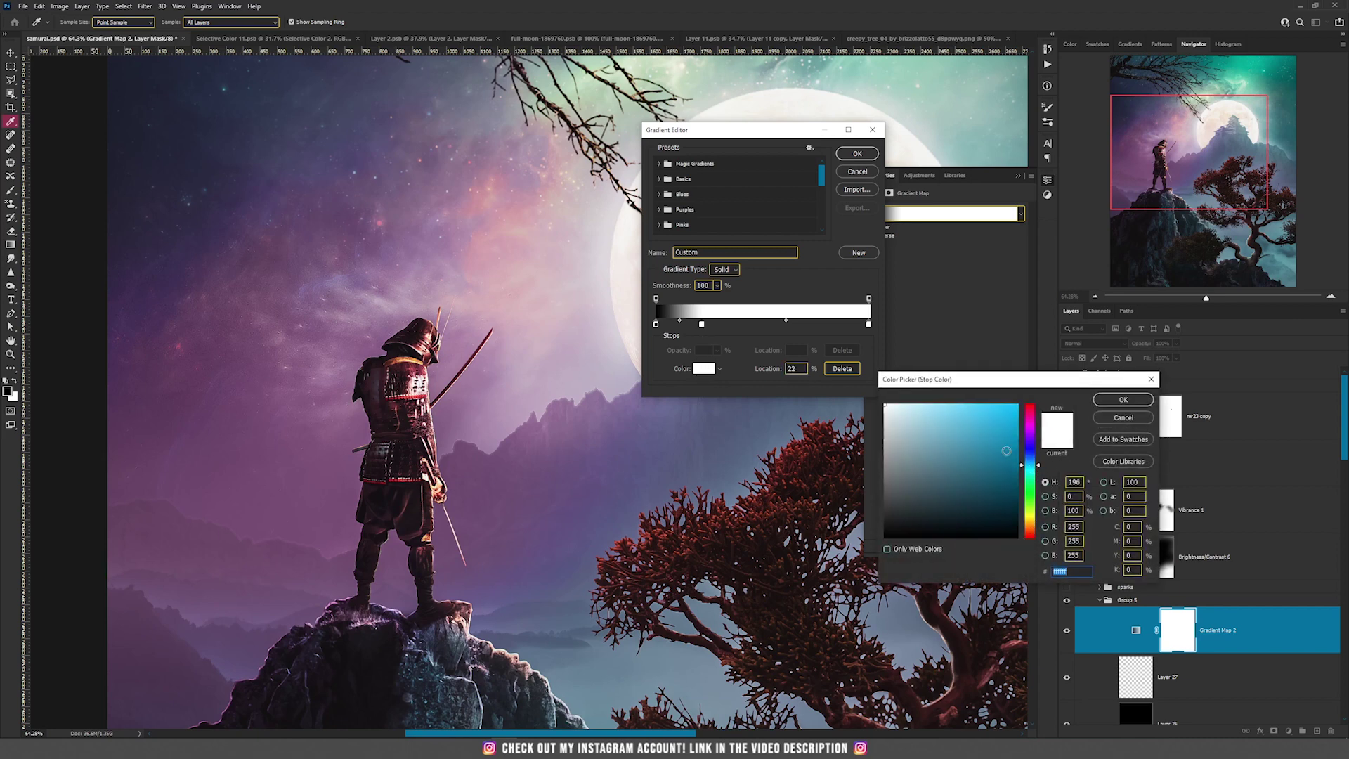
drag(1033, 465, 1032, 460)
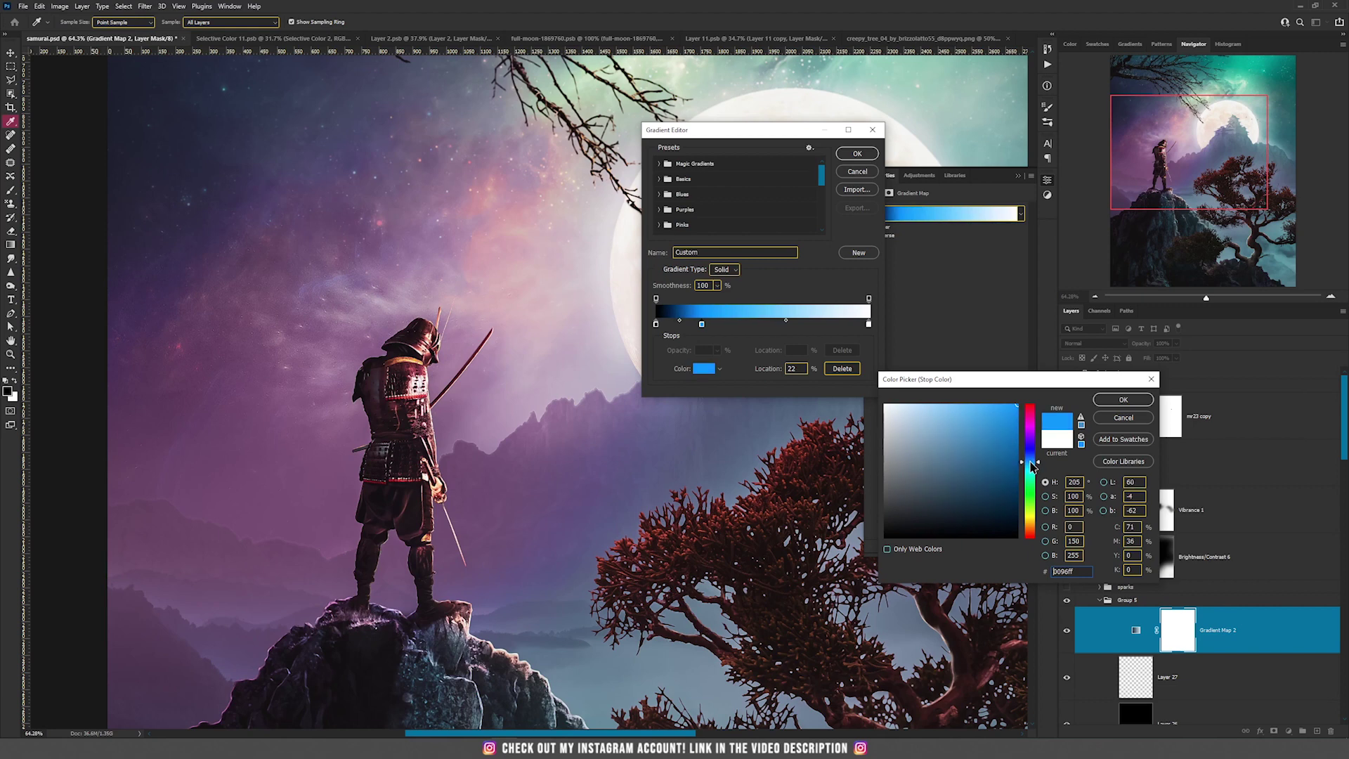
click(1123, 399)
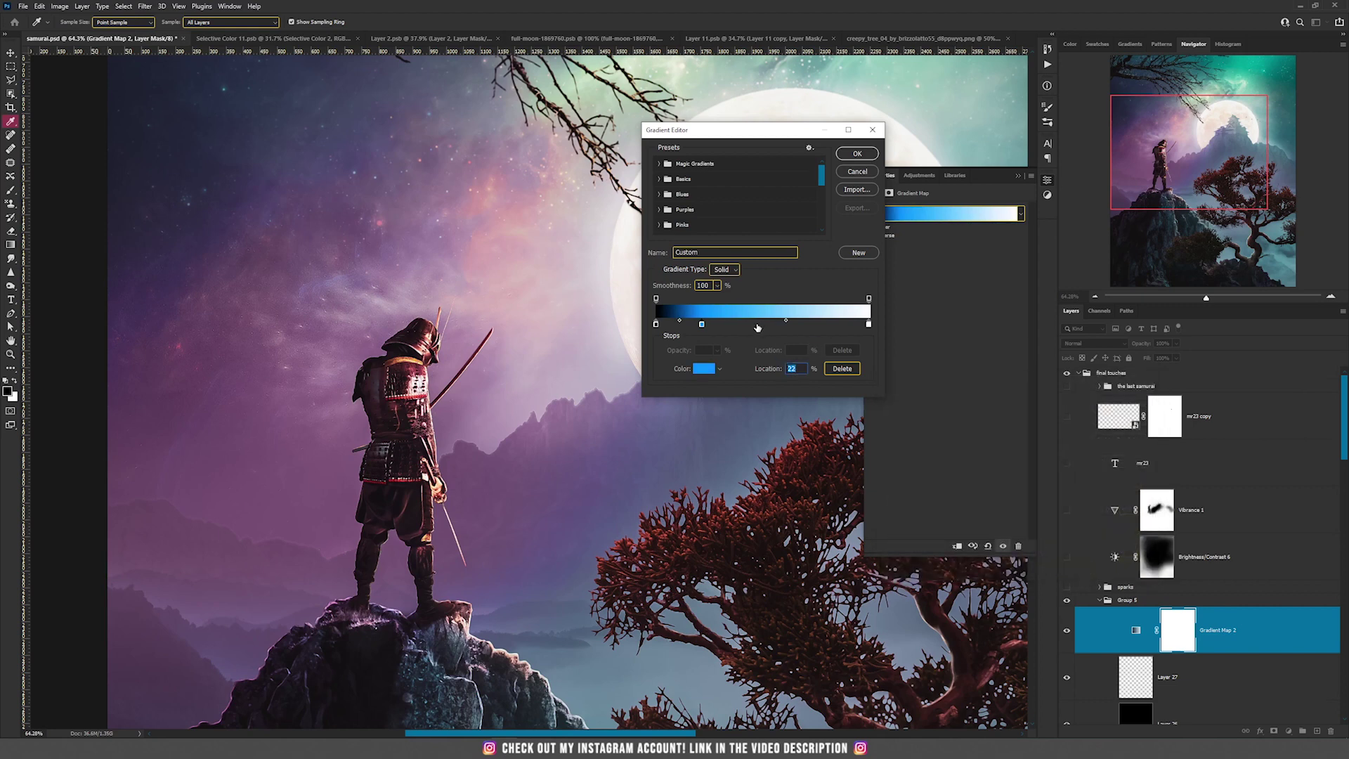
Add another colour stop at 47% and make it the lighter blue 6dc3ff
click(756, 325)
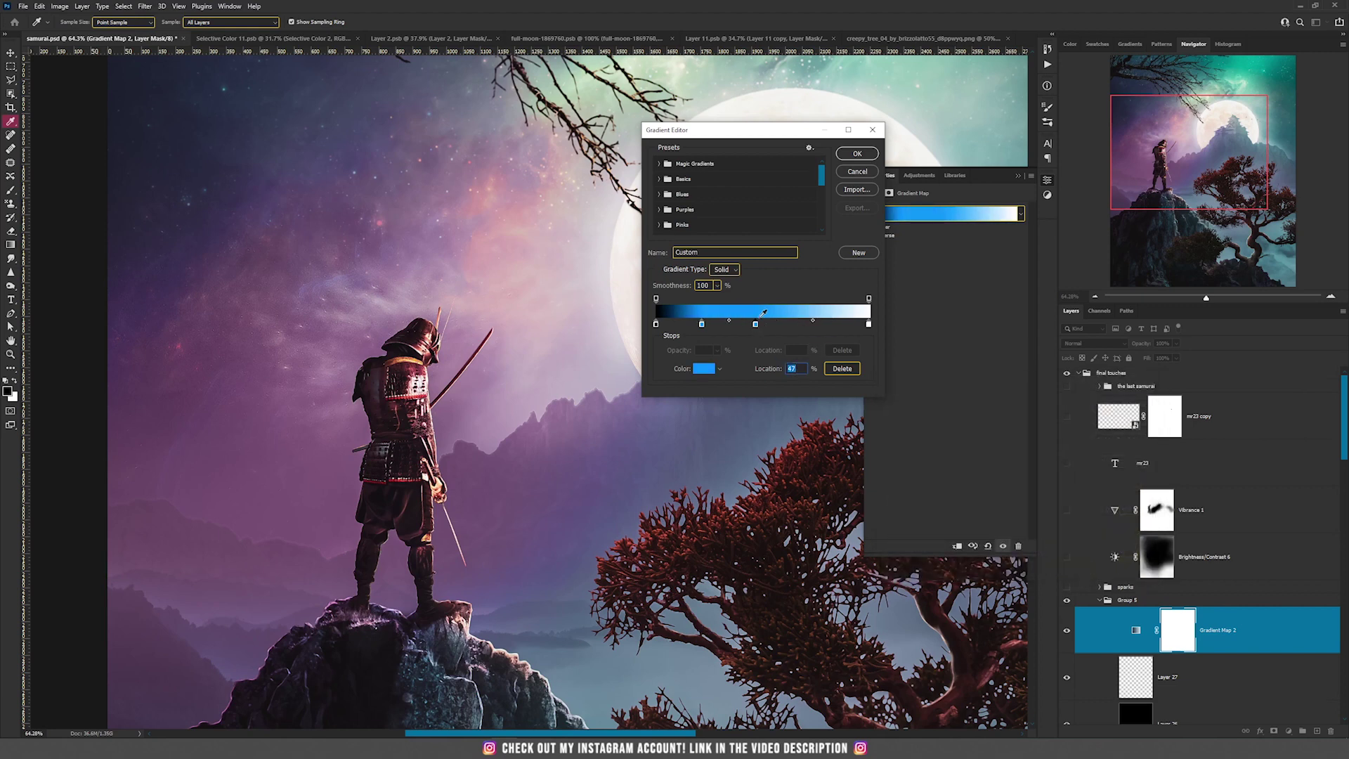
click(705, 371)
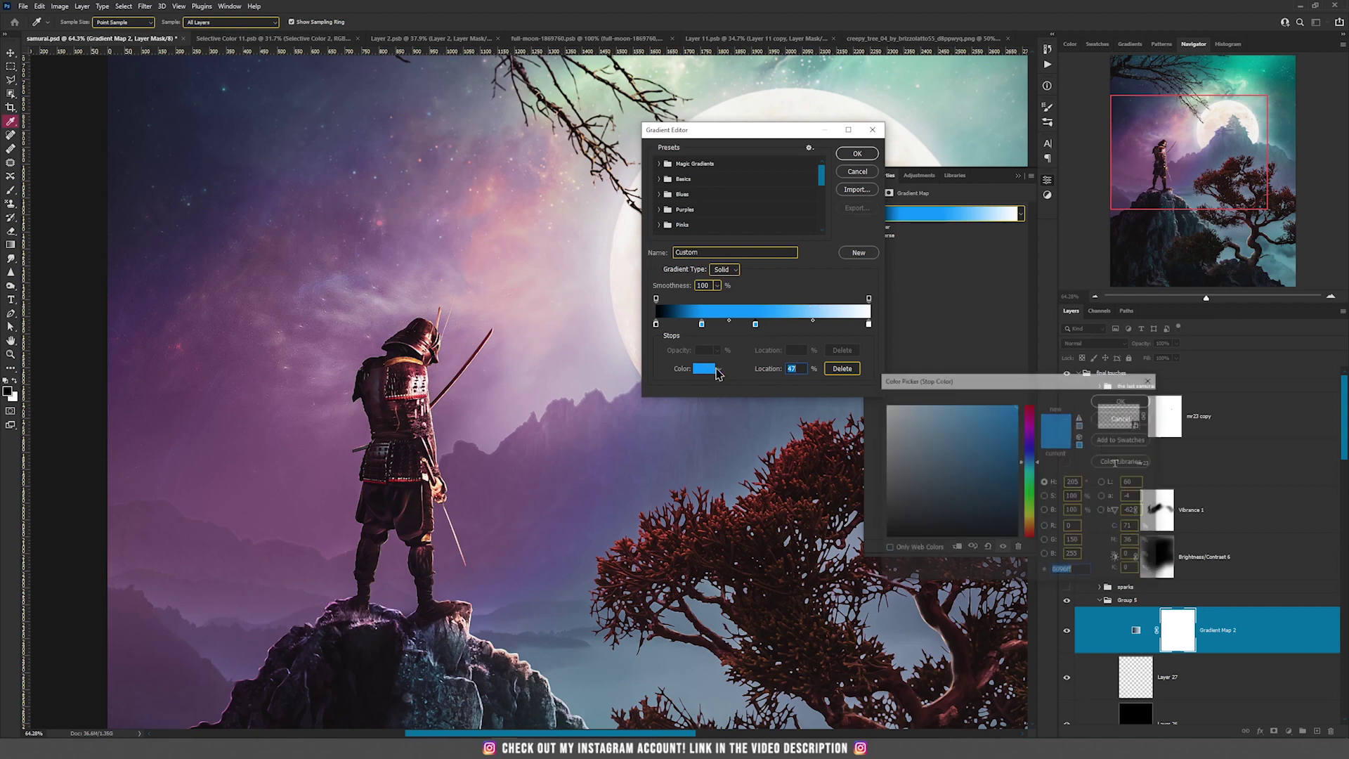
drag(973, 406, 961, 405)
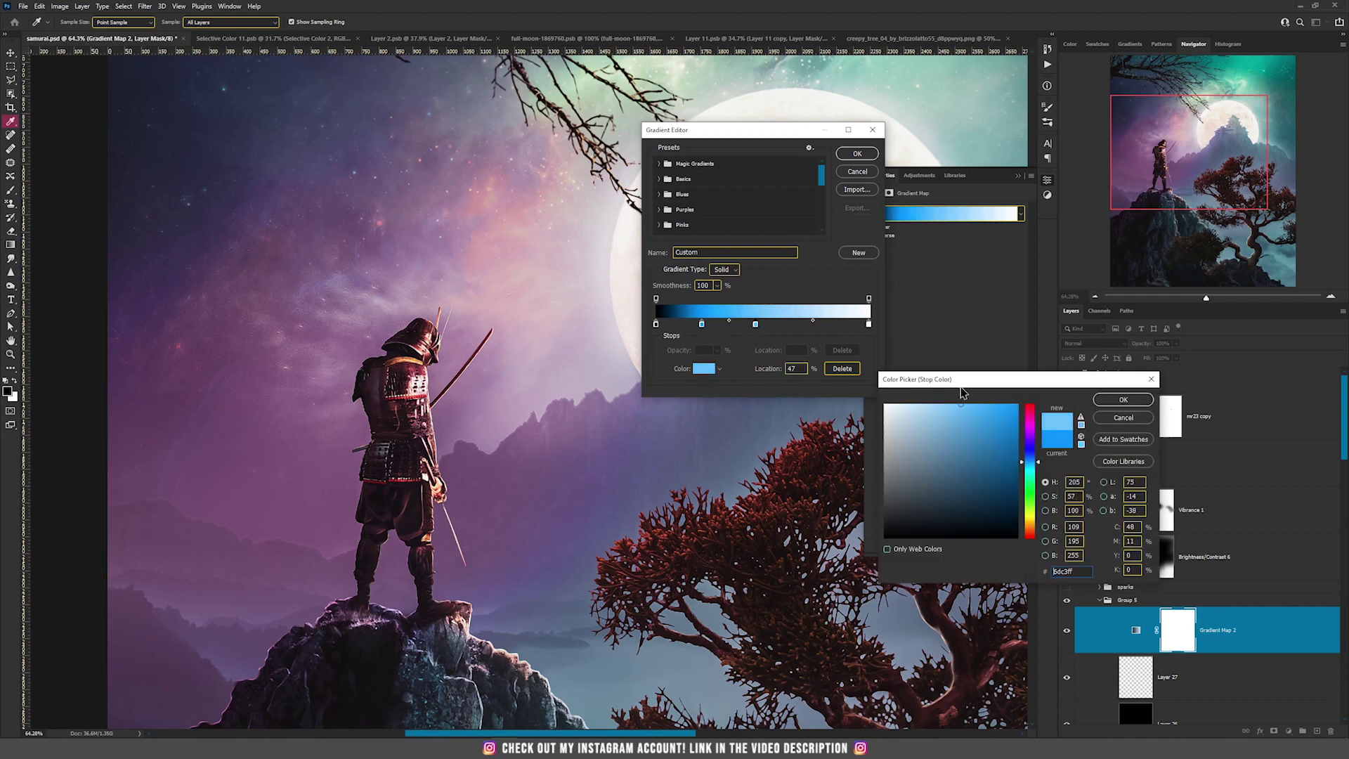
click(1122, 400)
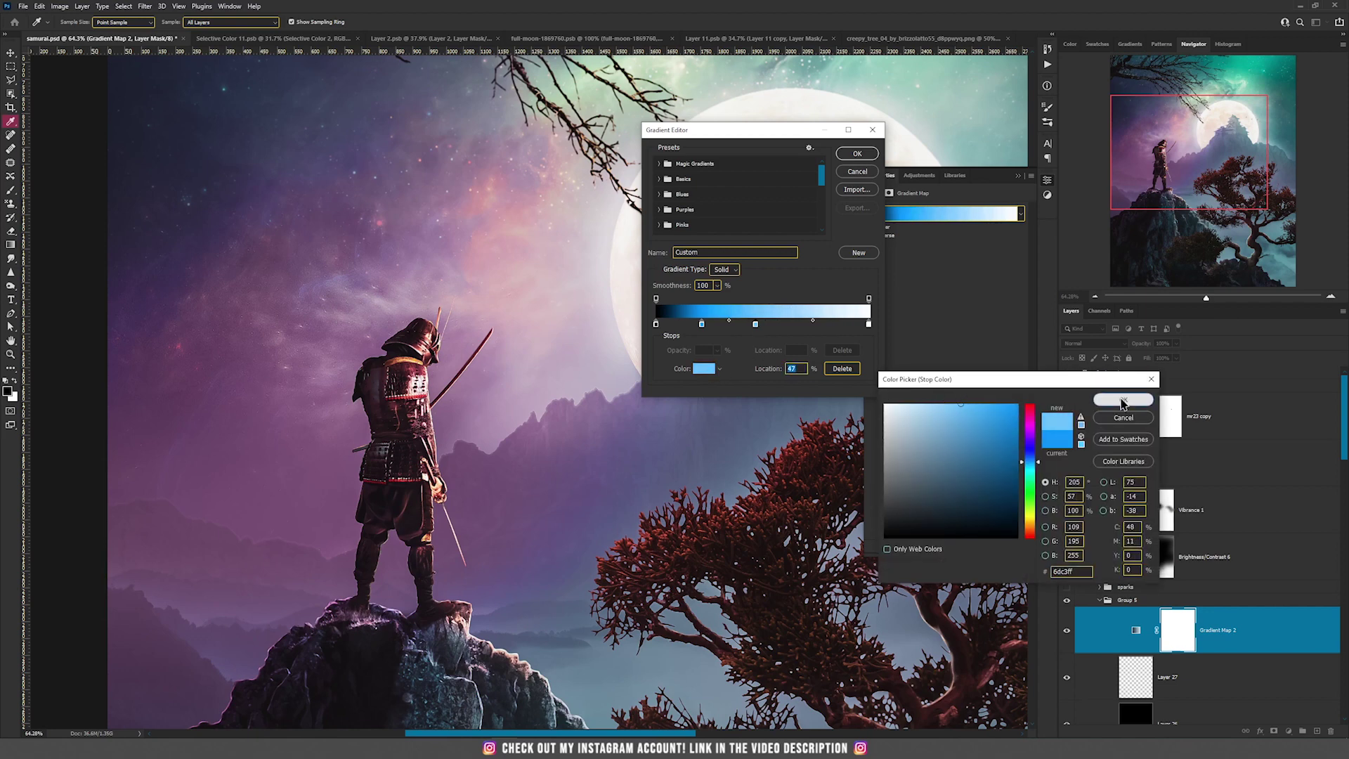
Add a colour stop at 74% in pale blue c1e5ff and apply the edited gradient
click(814, 324)
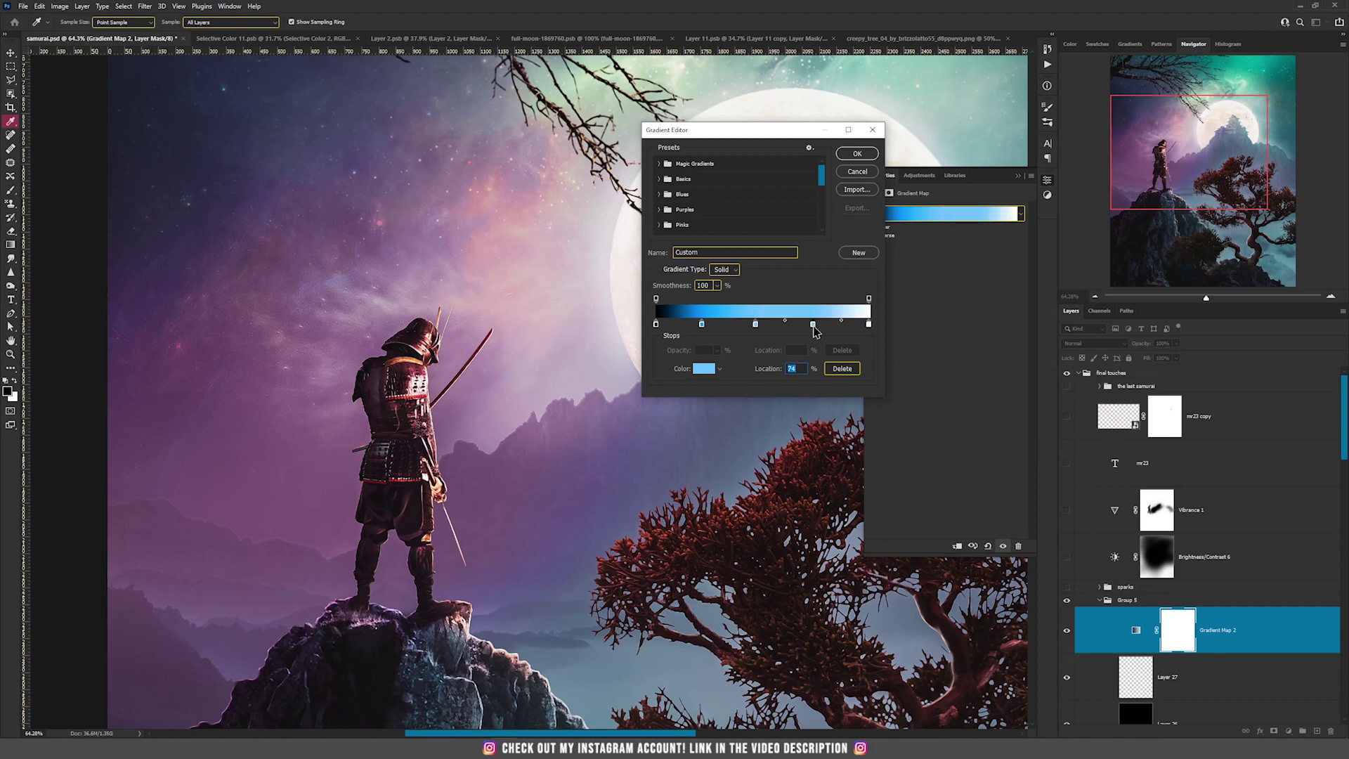
double_click(812, 324)
drag(925, 409, 911, 404)
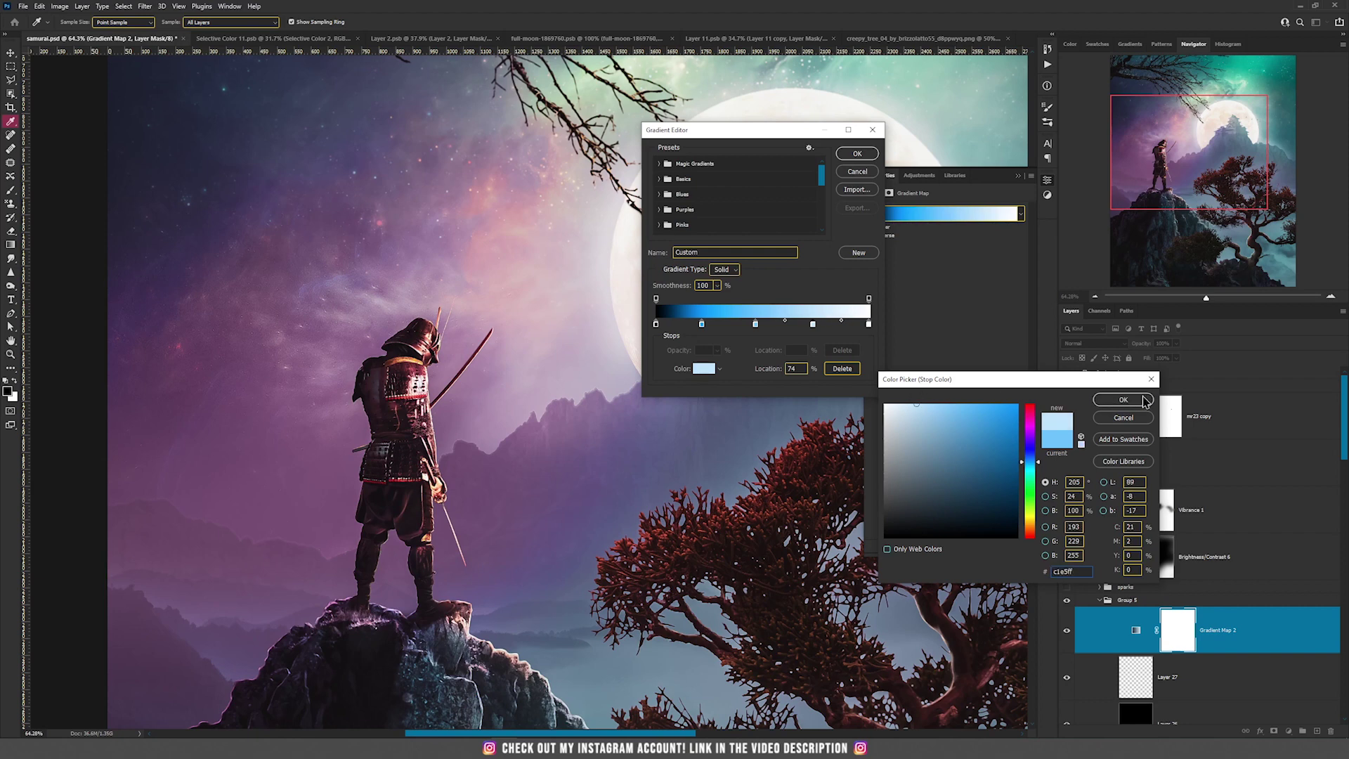
click(1143, 400)
click(858, 154)
Paint wavy white energy strokes along both sword blades on the empty layer beneath the Gradient Map
scroll(1181, 604, down, 2)
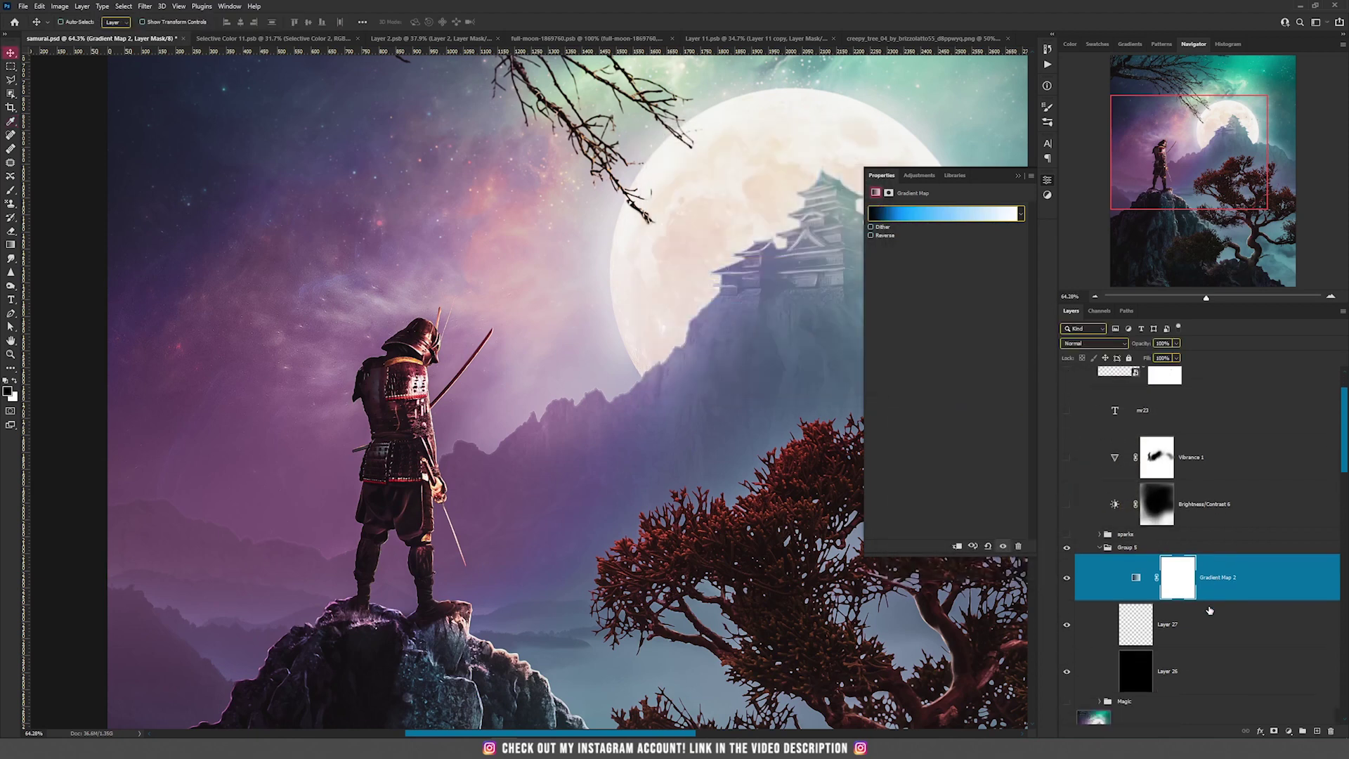
click(1184, 623)
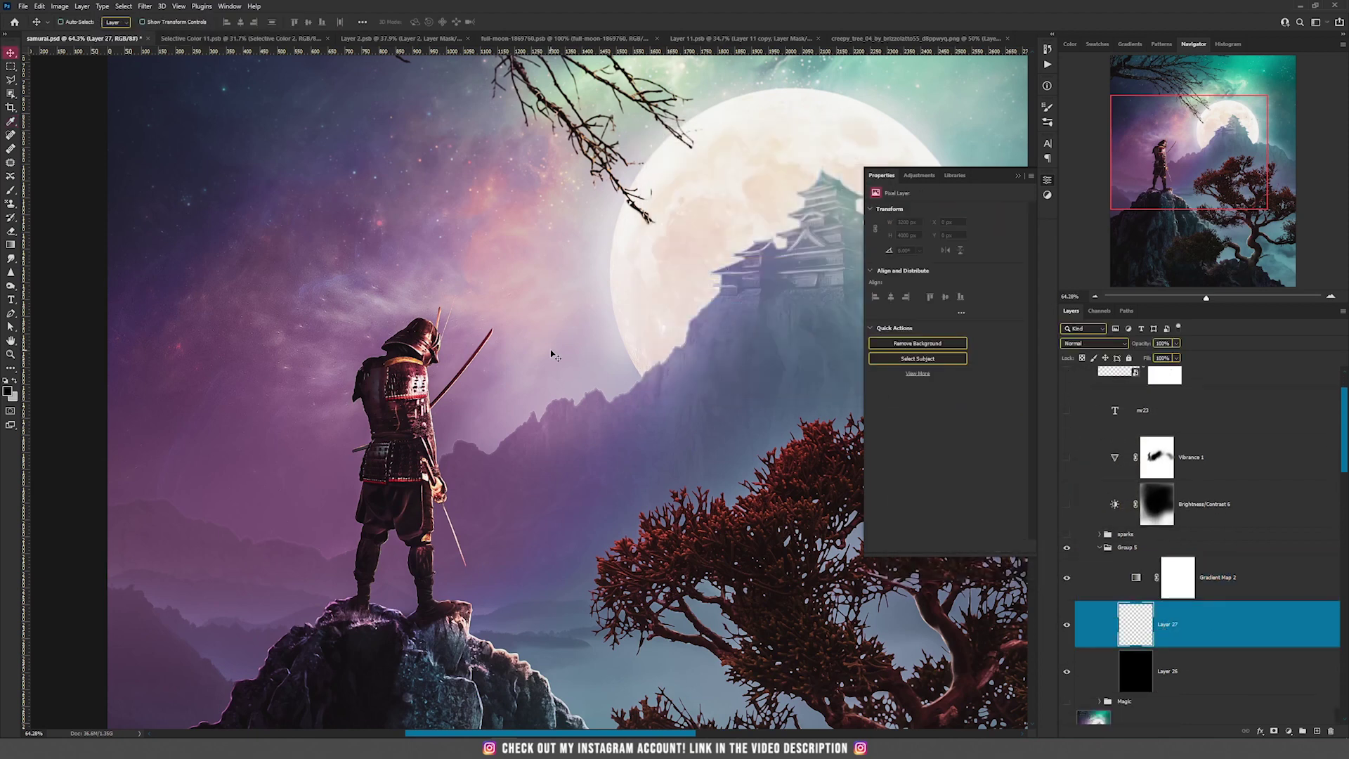
key(x)
key(x)
key(x)
key(b)
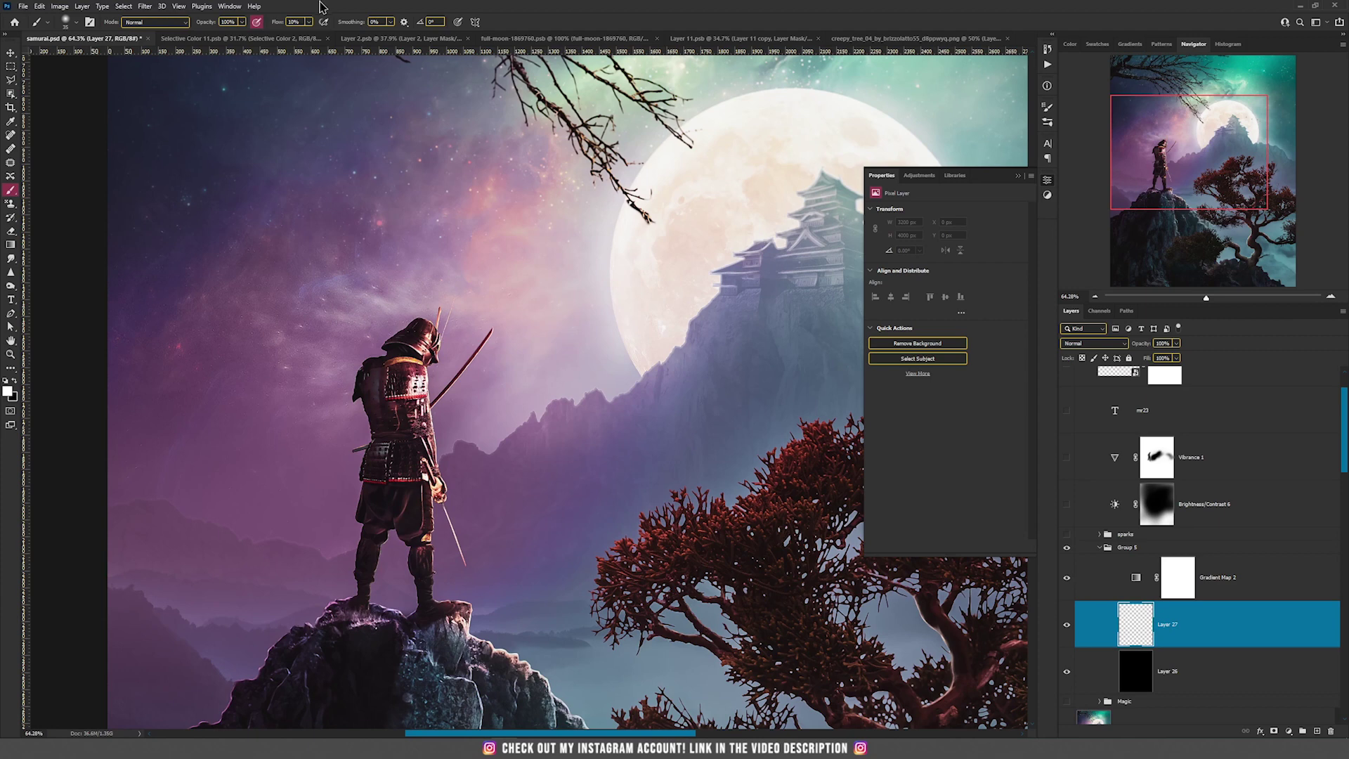
scroll(485, 432, up, 5)
mouse_move(383, 372)
mouse_down()
mouse_move(489, 264)
mouse_move(505, 203)
mouse_up()
scroll(555, 290, down, 3)
mouse_move(450, 465)
mouse_down()
mouse_move(489, 562)
mouse_move(507, 571)
mouse_up()
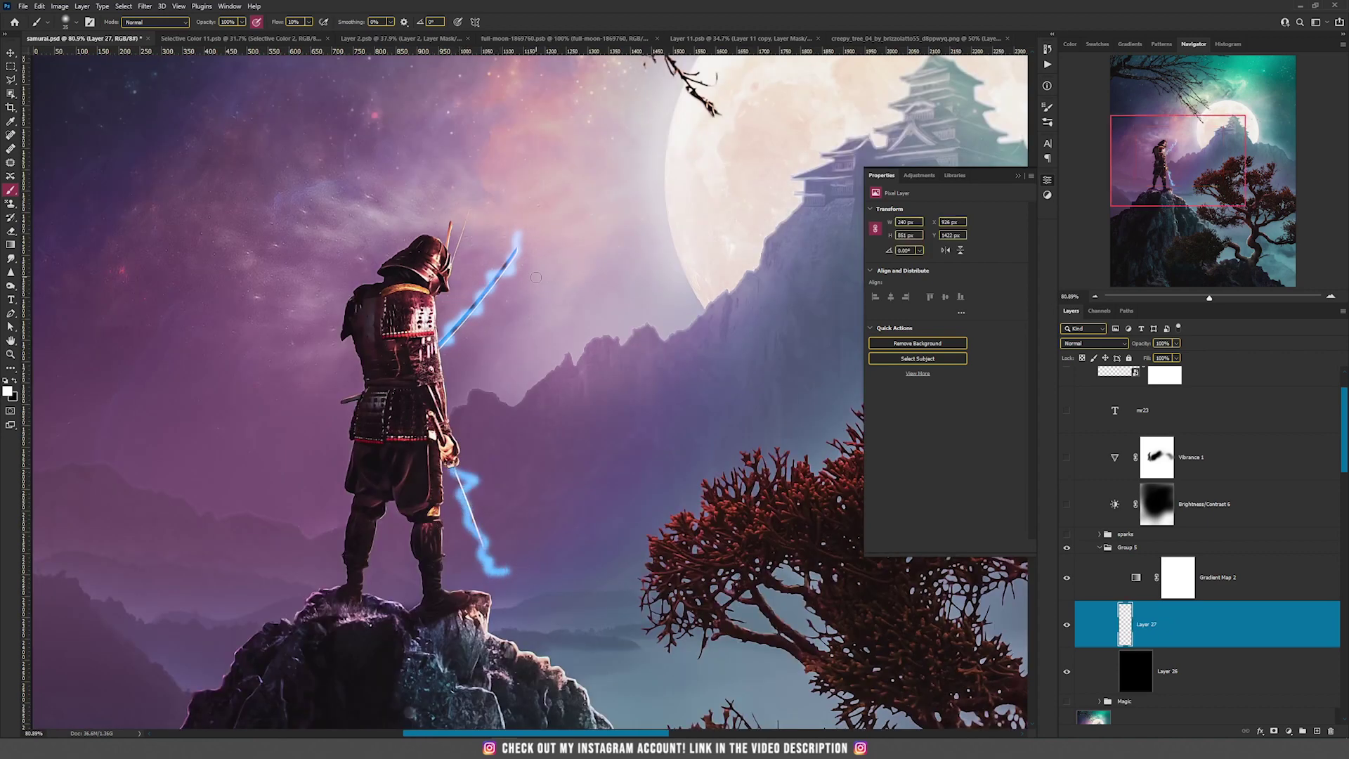
Thin out the energy glow around both blades with the Eraser at 10% flow
key(e)
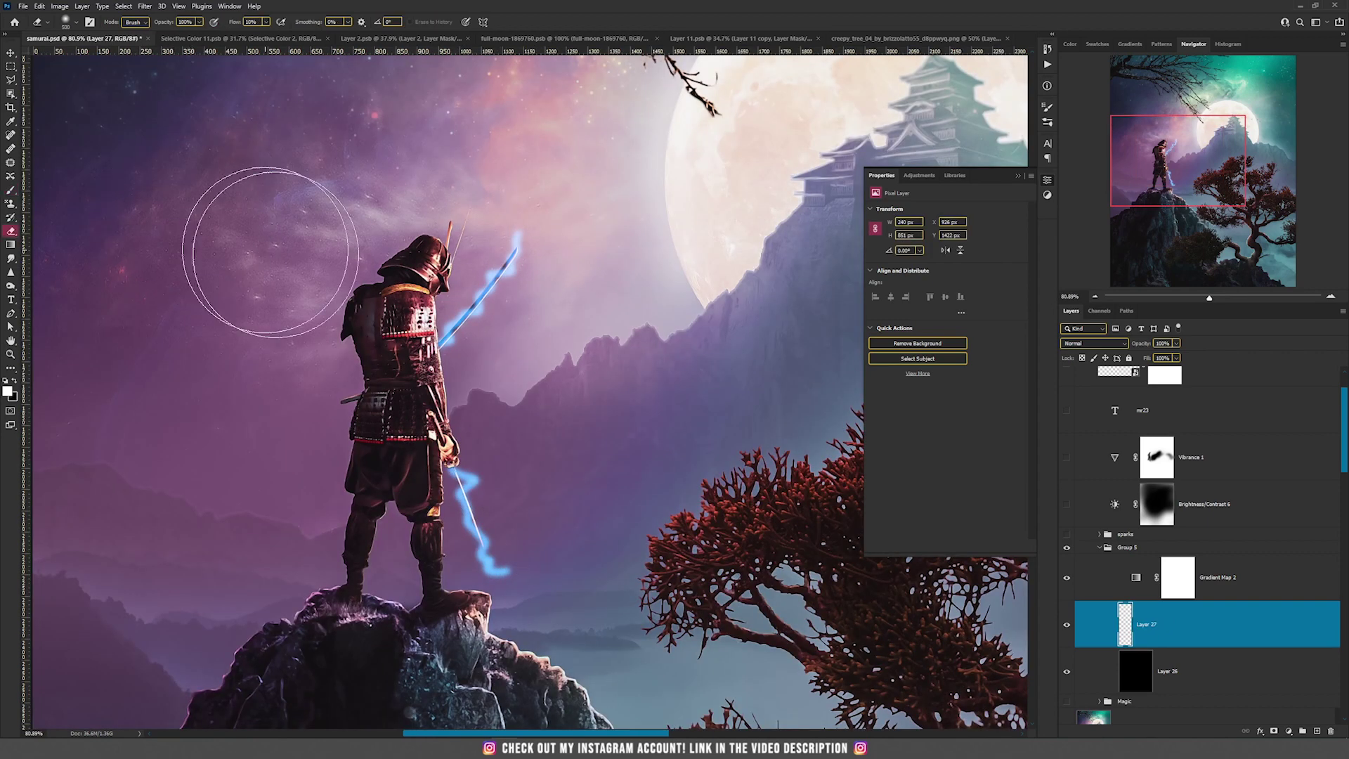
scroll(376, 288, up, 4)
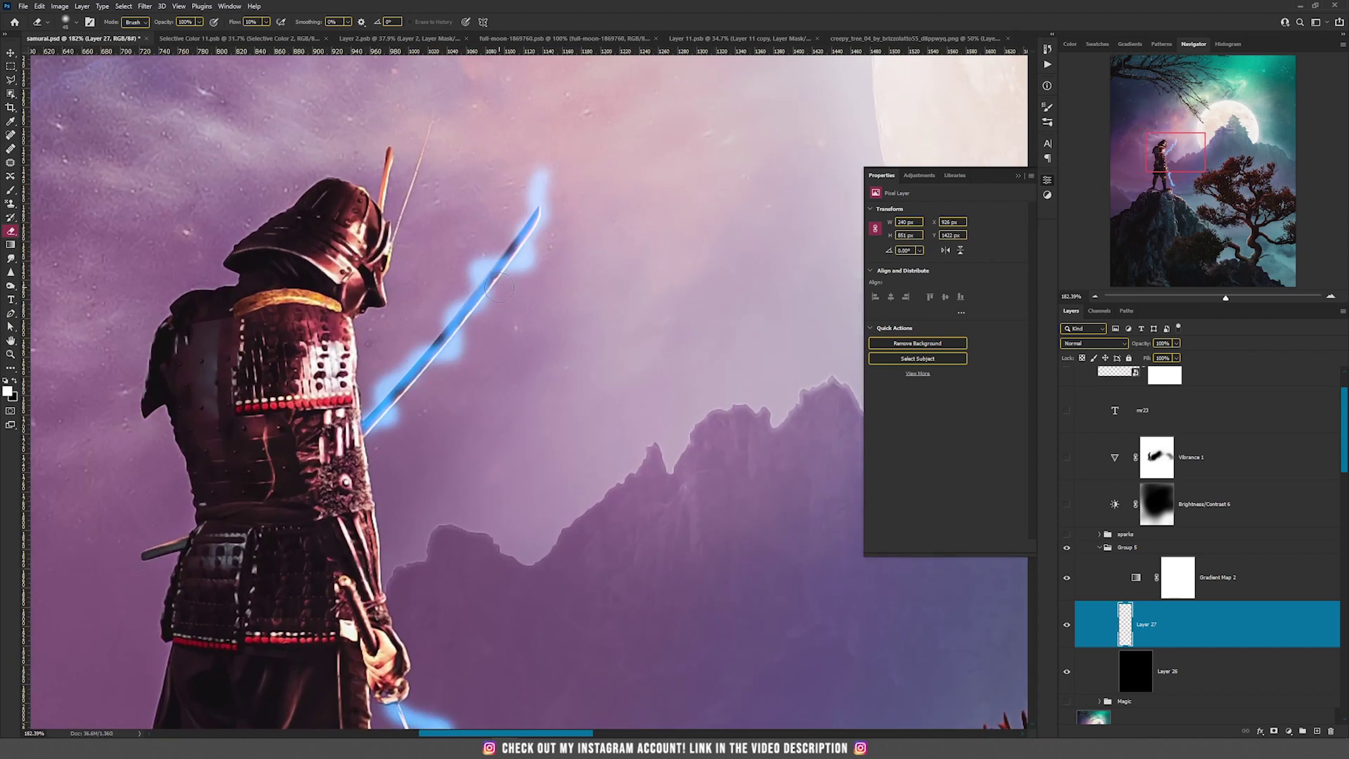
mouse_move(542, 180)
mouse_down()
mouse_move(512, 263)
mouse_move(484, 289)
mouse_up()
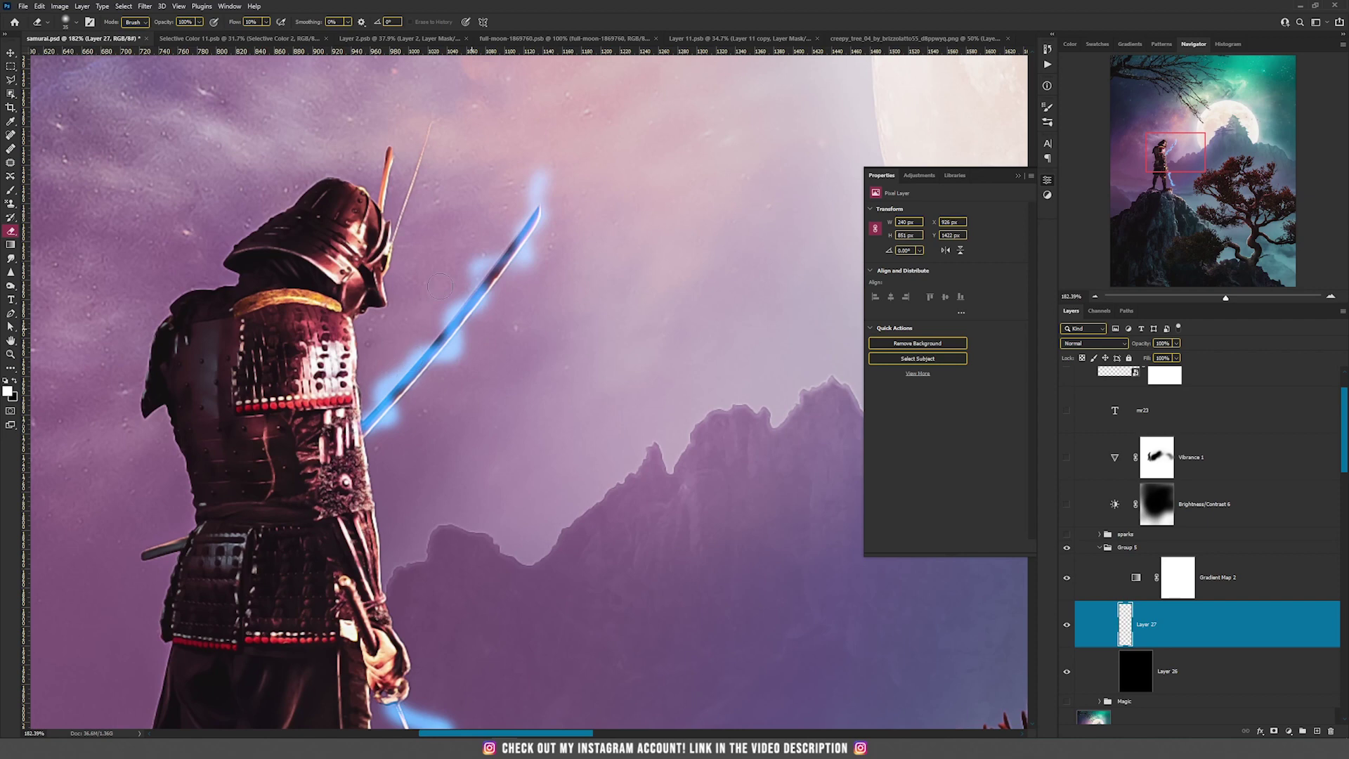
scroll(553, 289, down, 4)
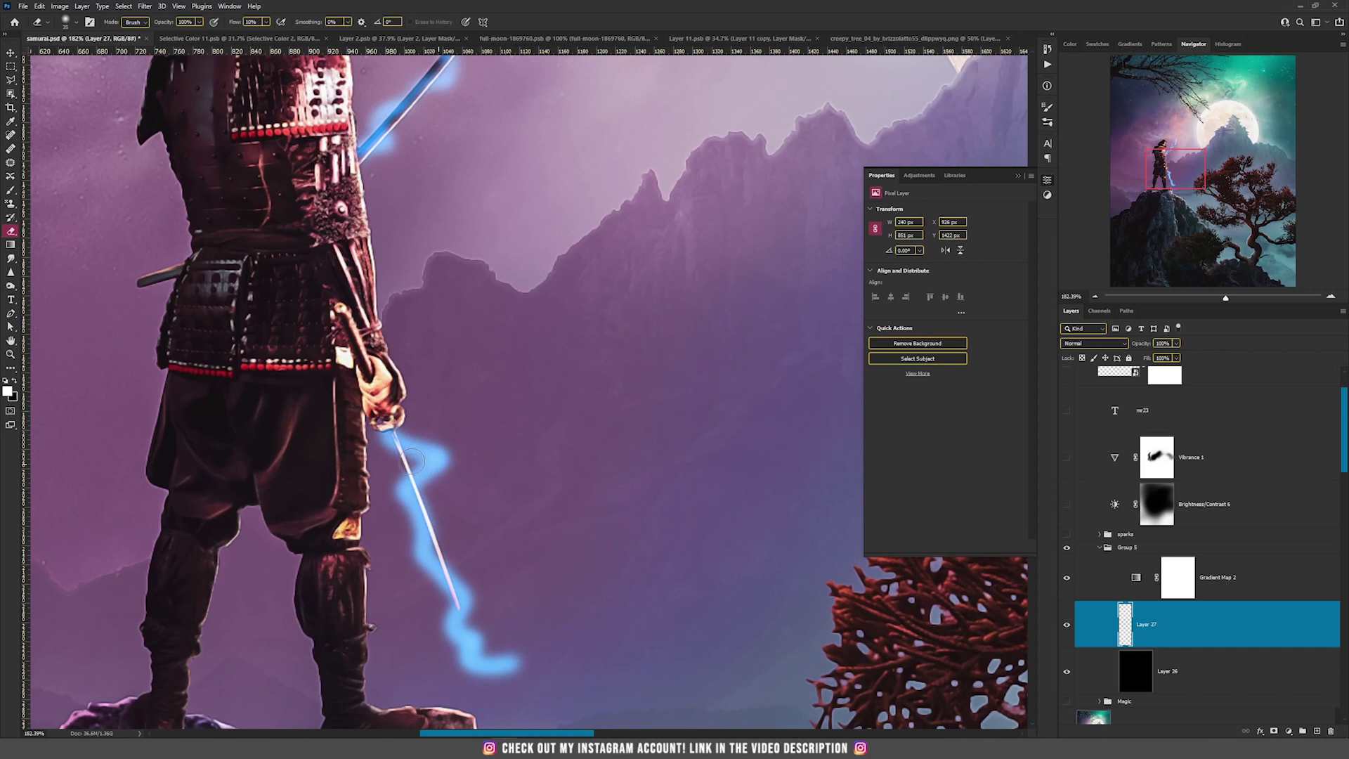
mouse_move(411, 457)
mouse_down()
mouse_move(424, 548)
mouse_move(442, 570)
mouse_move(477, 574)
mouse_move(442, 553)
mouse_move(456, 627)
mouse_move(487, 676)
mouse_move(514, 668)
mouse_move(471, 668)
mouse_move(477, 630)
mouse_move(486, 668)
mouse_move(481, 658)
mouse_move(529, 664)
mouse_up()
Smudge the glow around the lower sword at 22% strength into wispy, flowing shapes
click(11, 258)
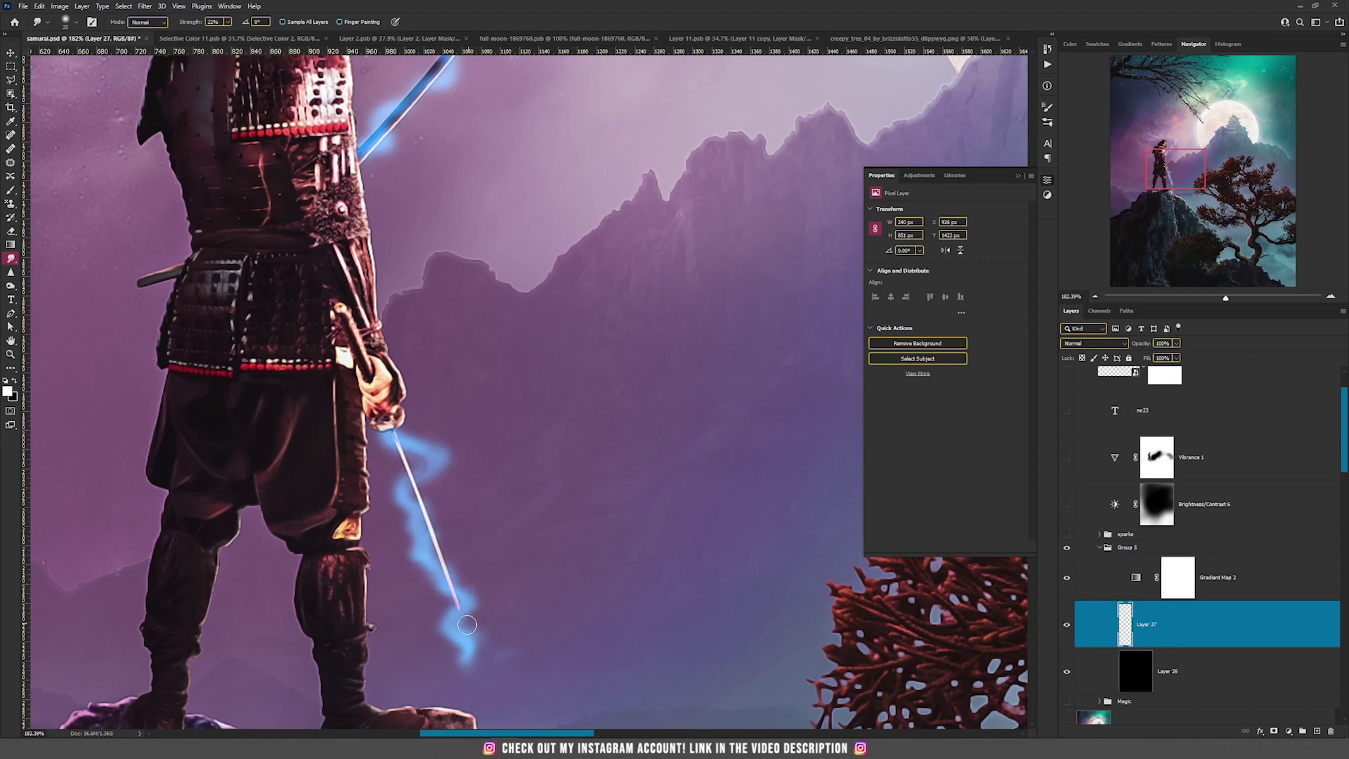
drag(487, 637, 527, 686)
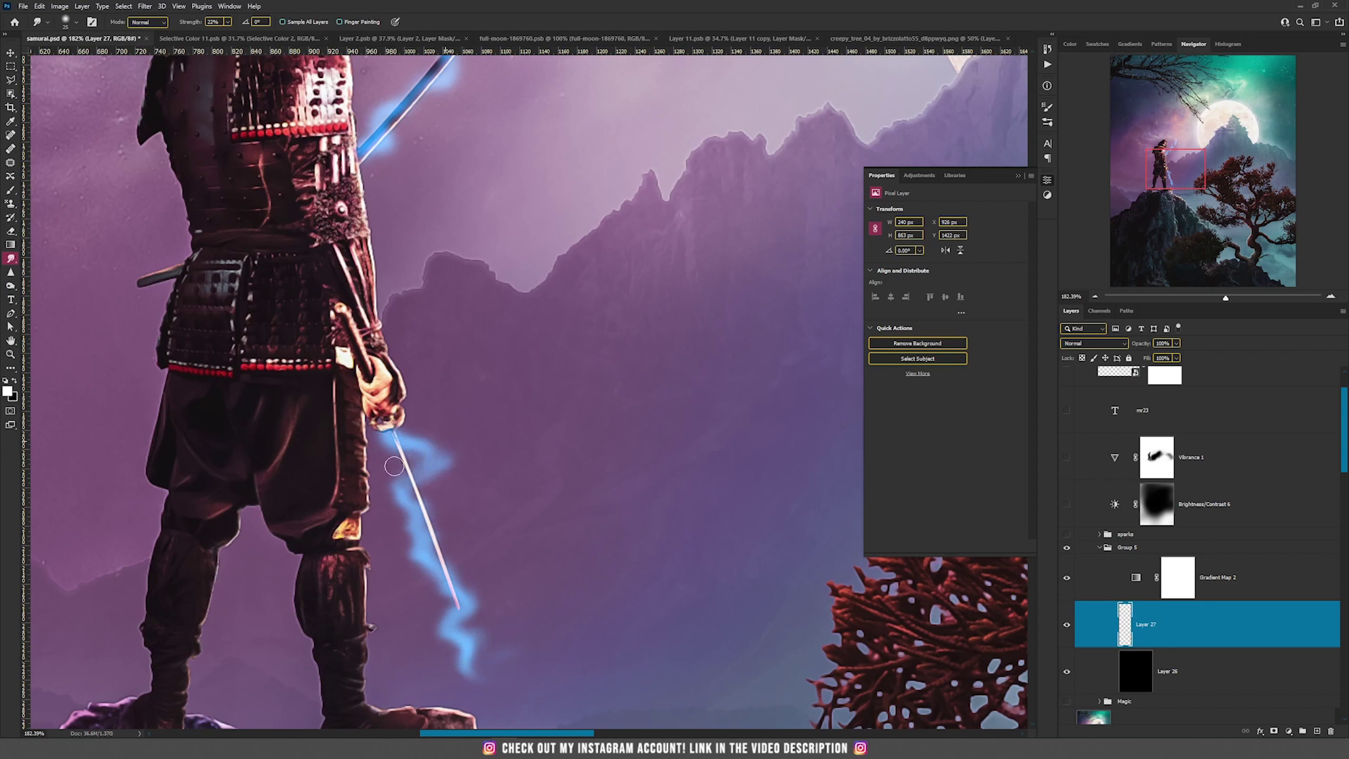
scroll(467, 530, down, 5)
key(v)
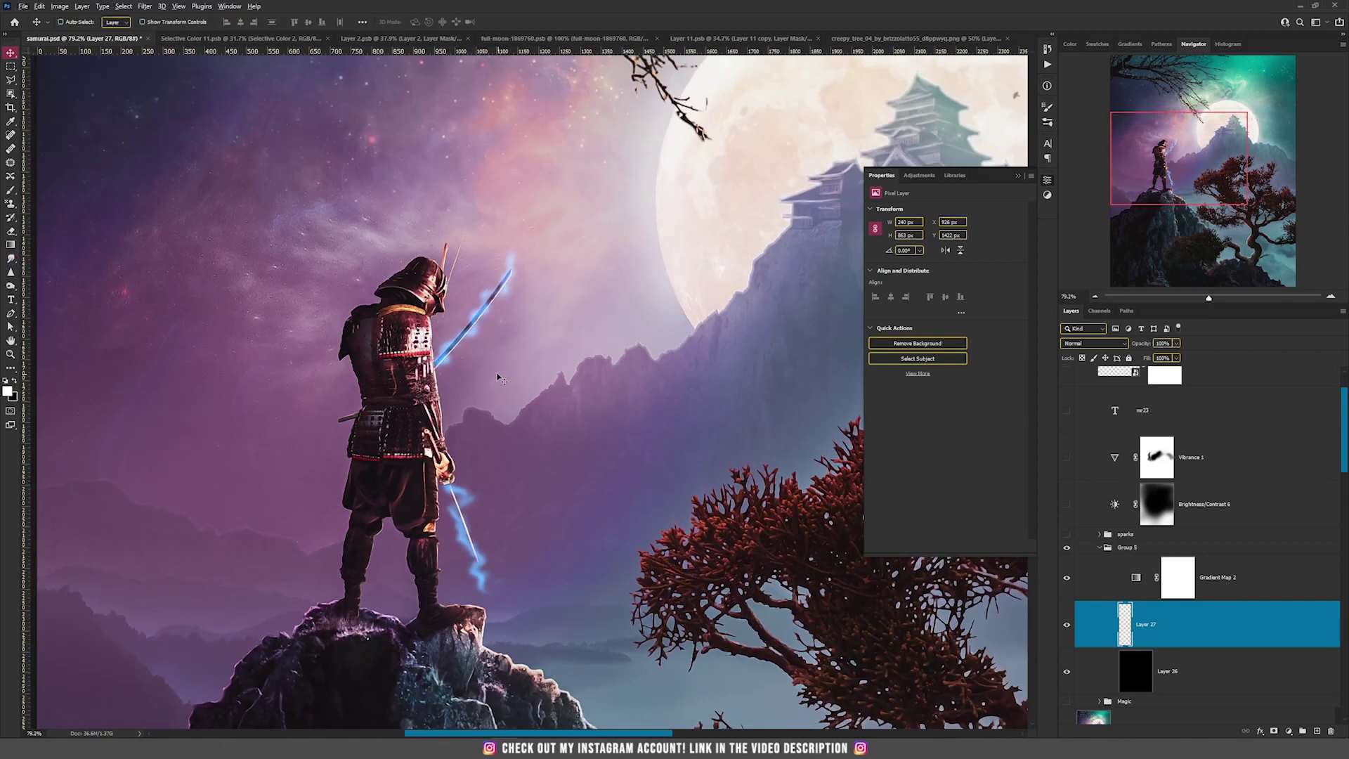
Add a Hue/Saturation adjustment above the Gradient Map with Colorize on, Saturation 100 and Hue 15
scroll(467, 345, up, 4)
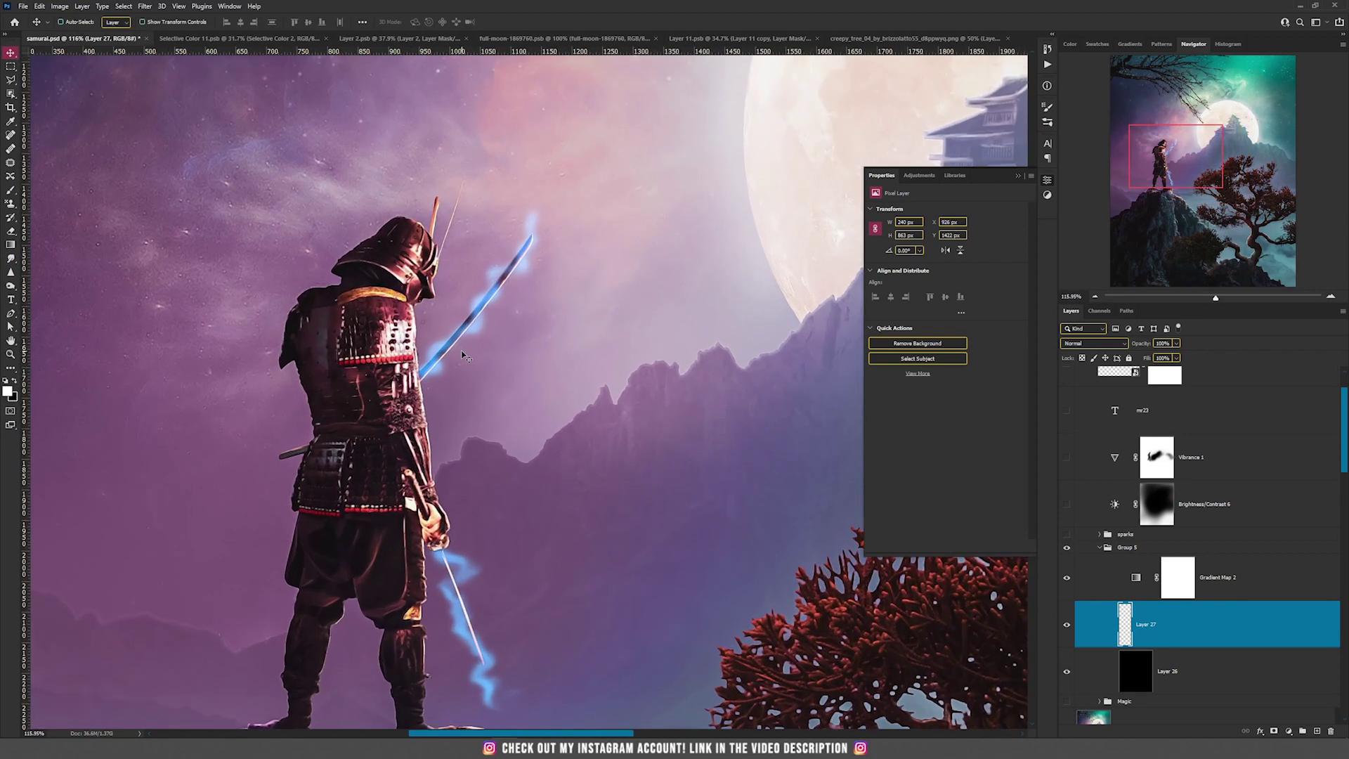
click(1228, 576)
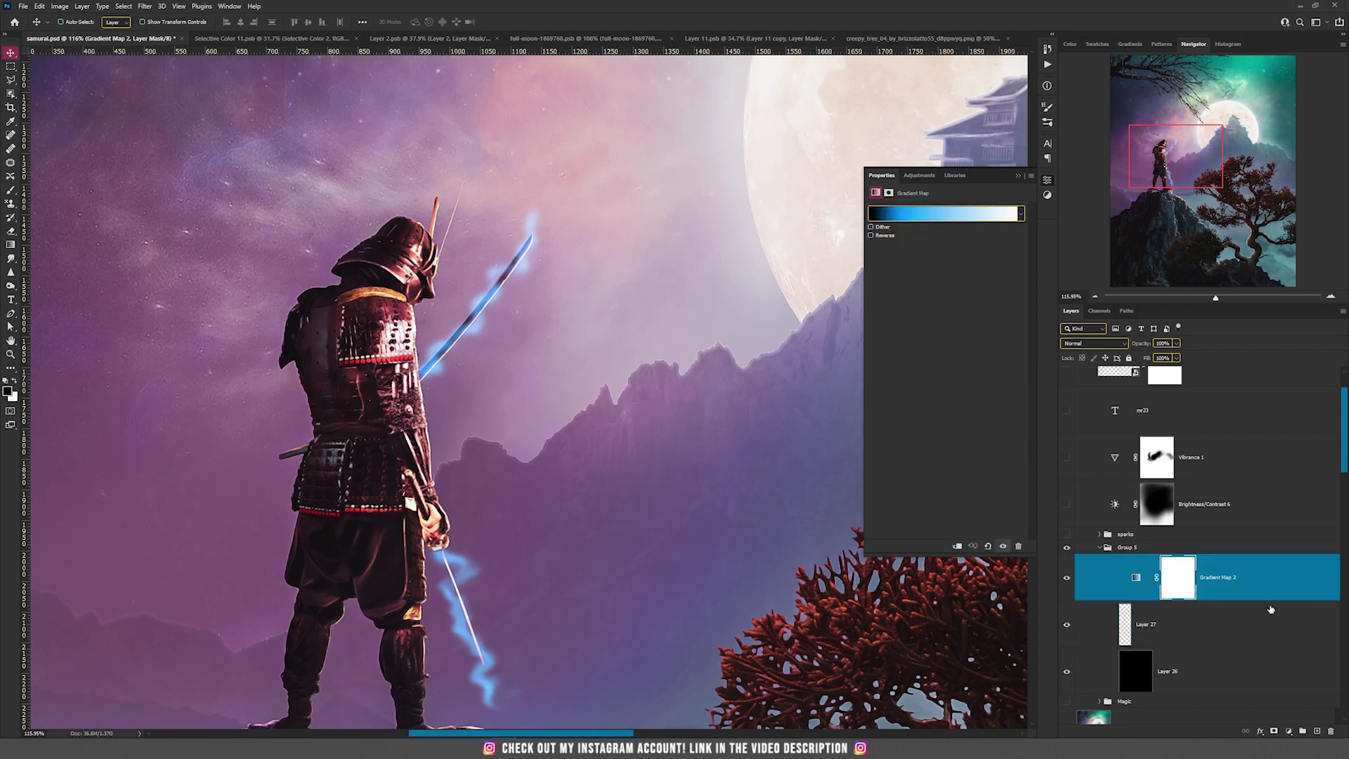
click(1288, 731)
click(1293, 630)
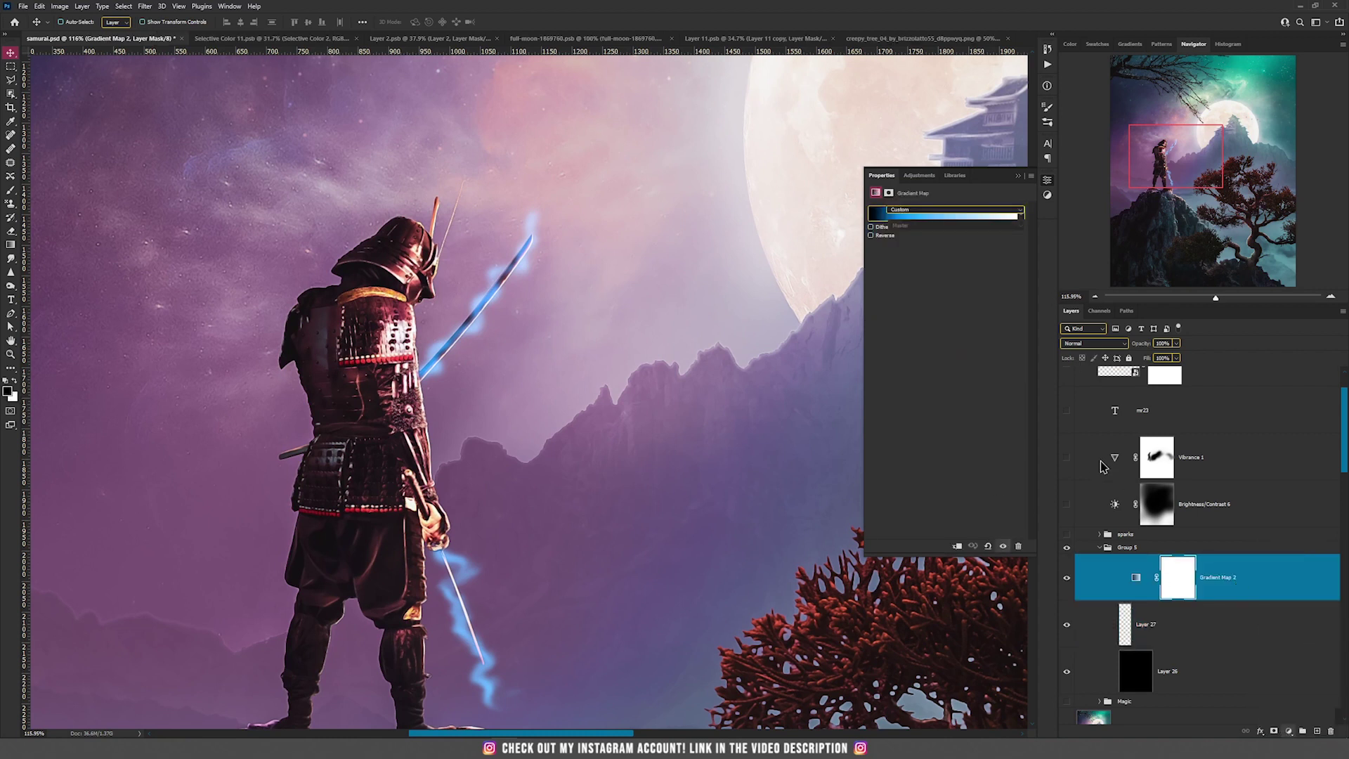
click(926, 307)
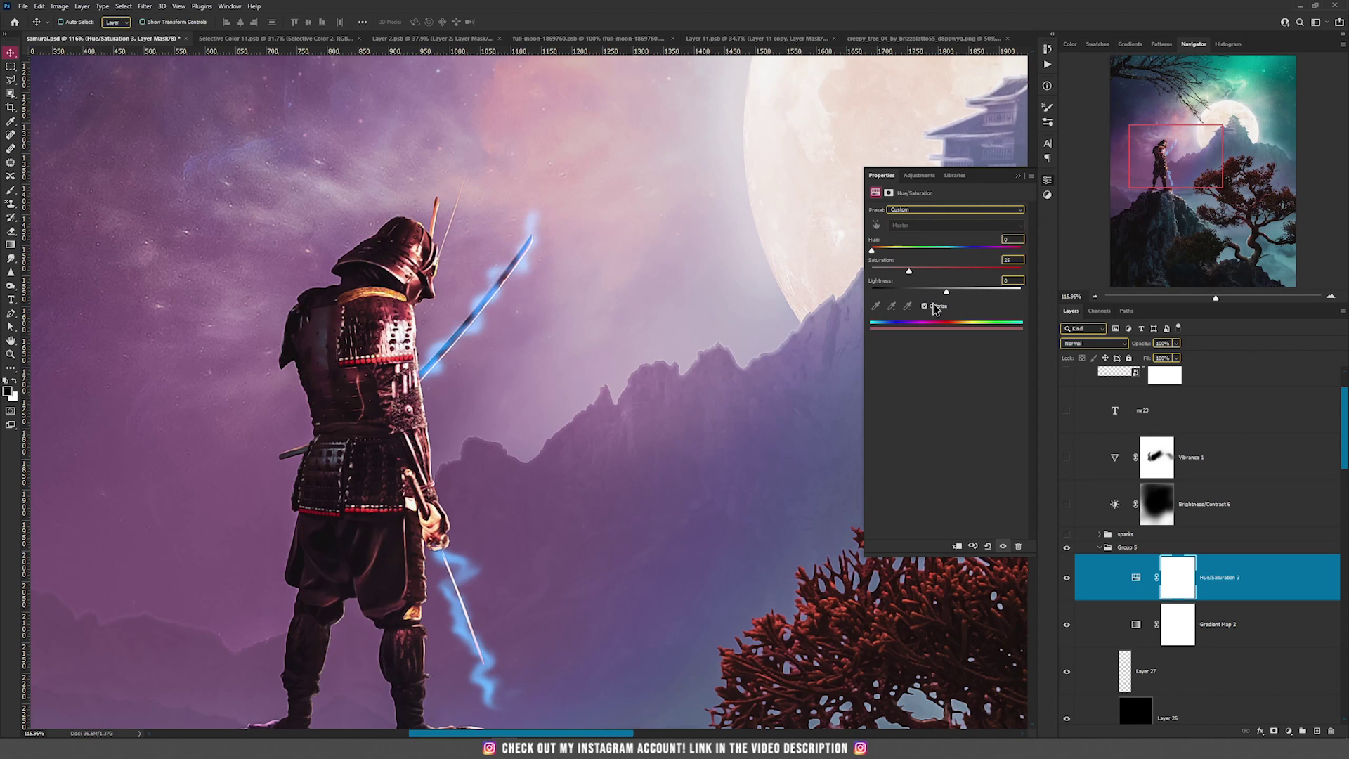
click(1018, 271)
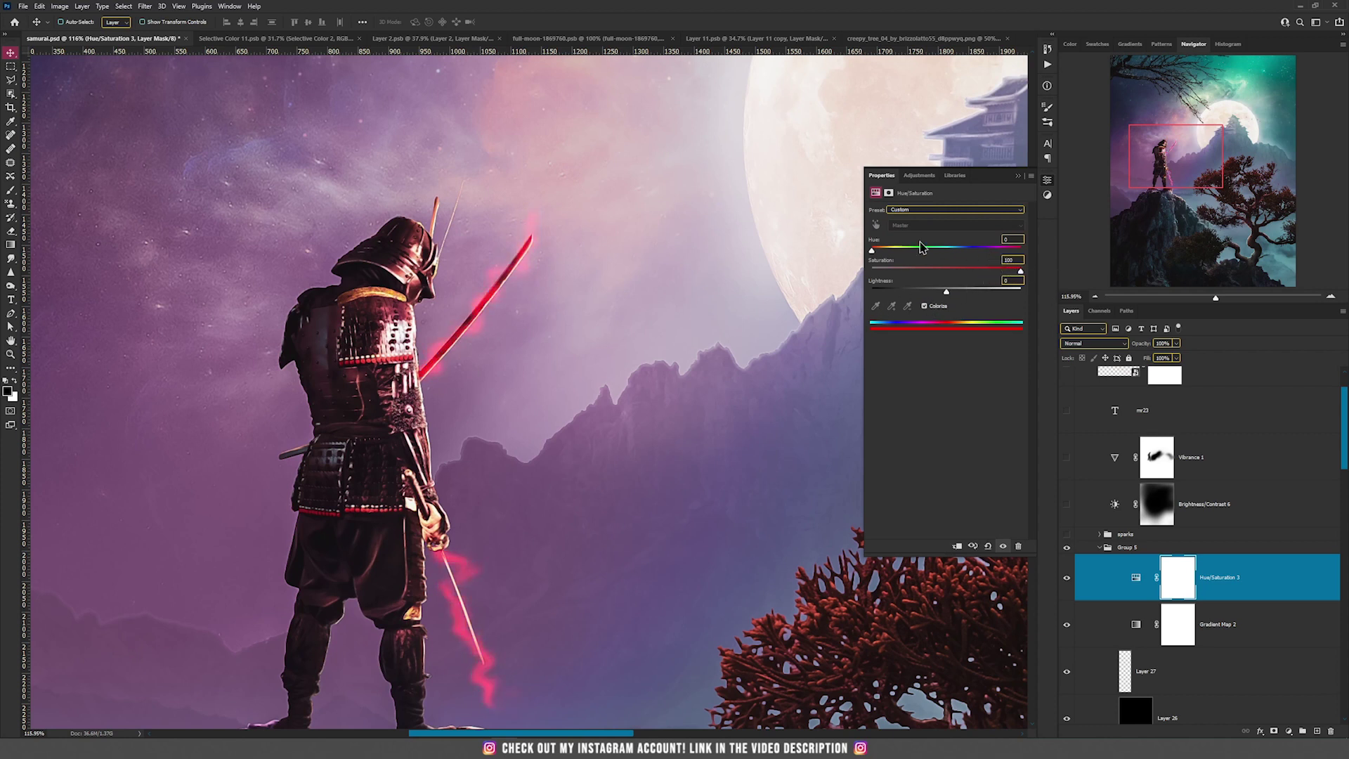
click(876, 251)
drag(876, 250, 879, 253)
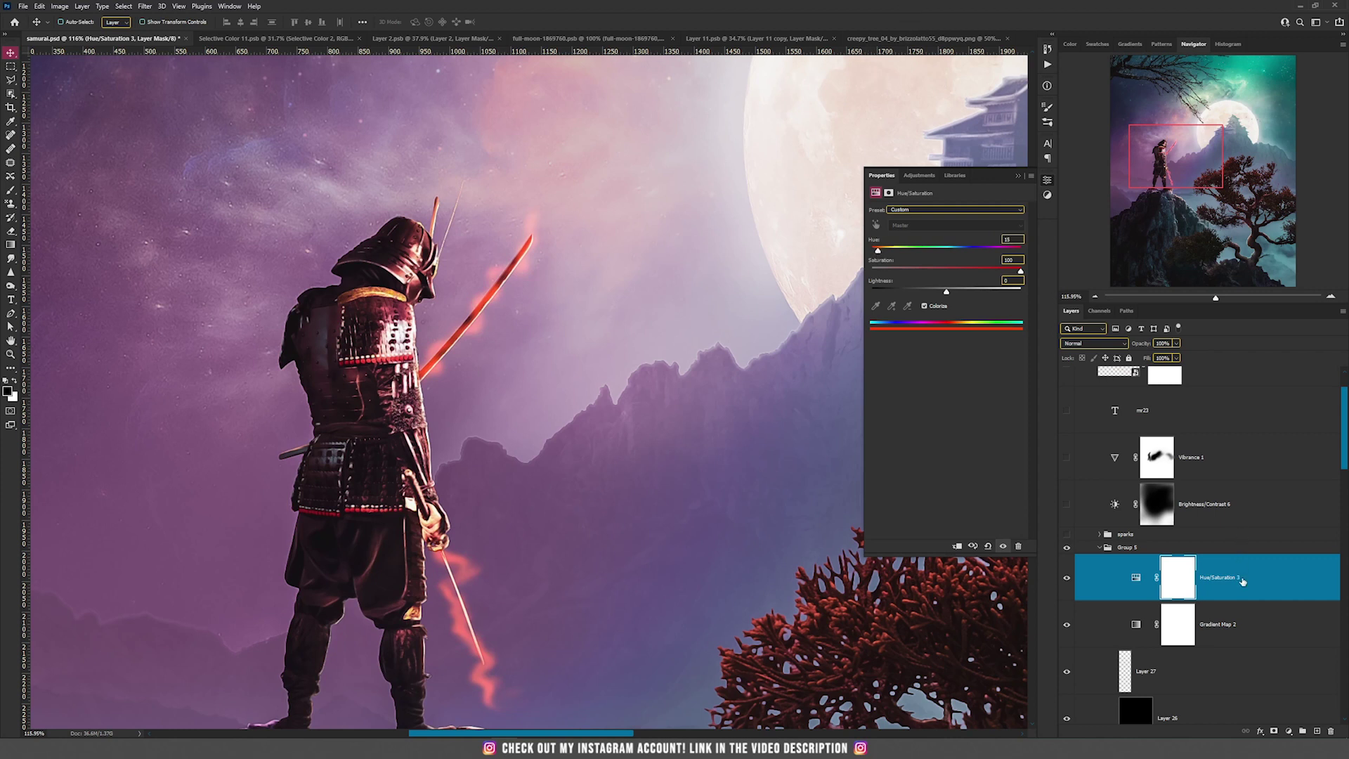
Invert the Hue/Saturation mask and paint white on it over the upper sword so only that blade glows red-orange
click(1173, 588)
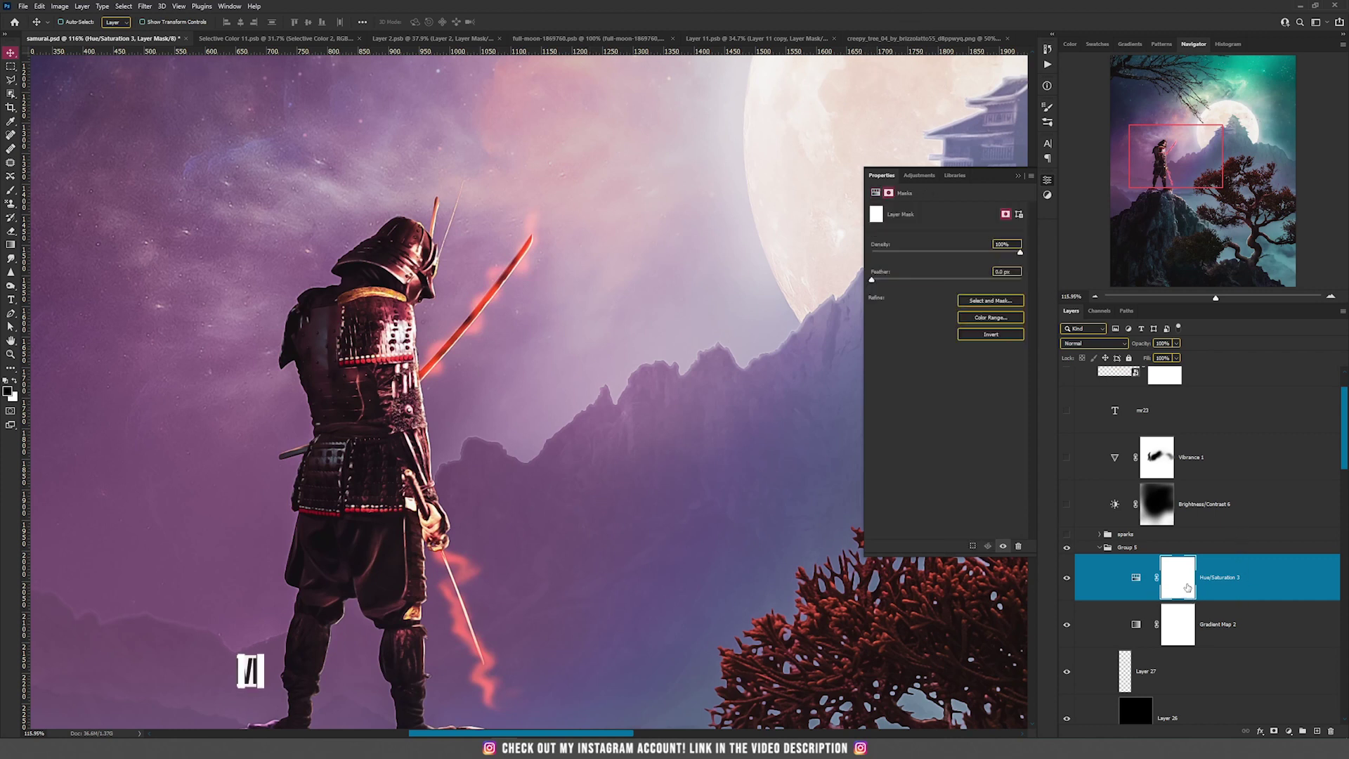
key(ctrl+i)
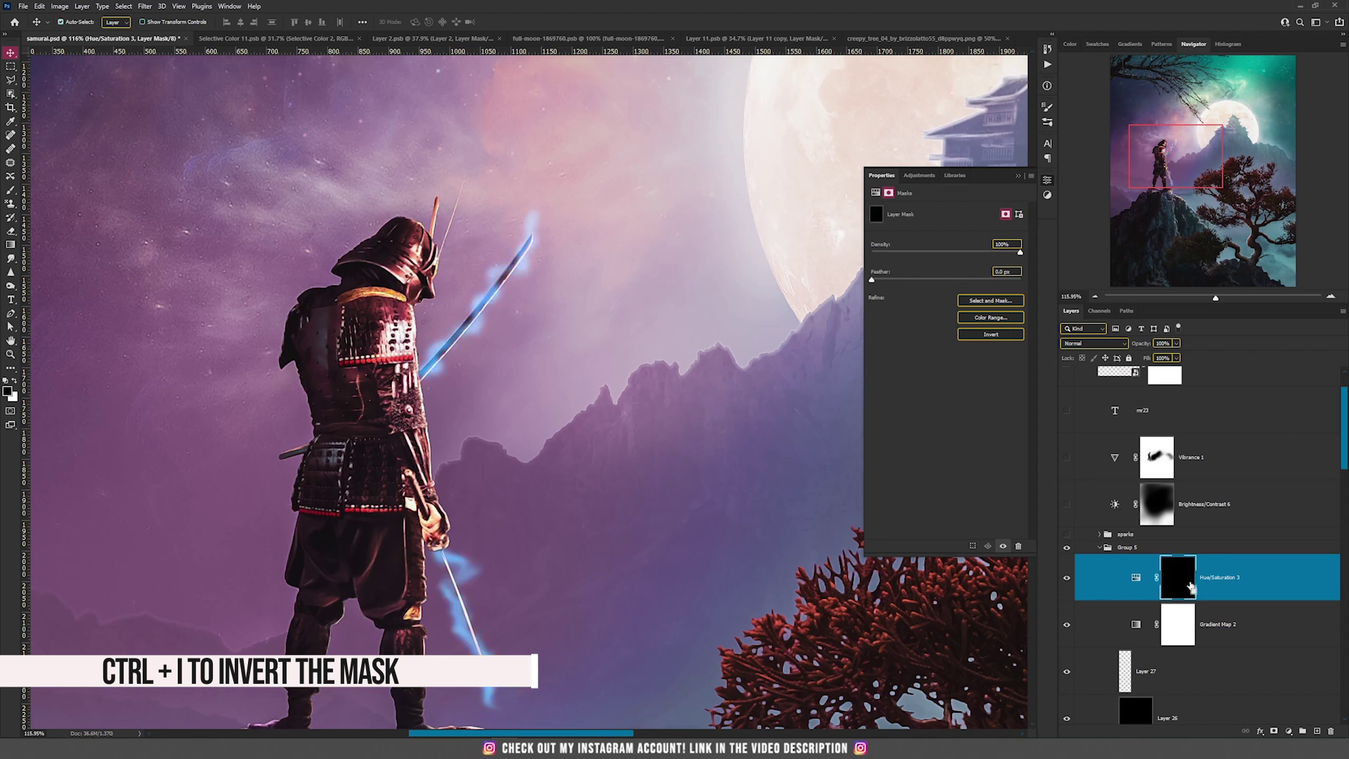
key(b)
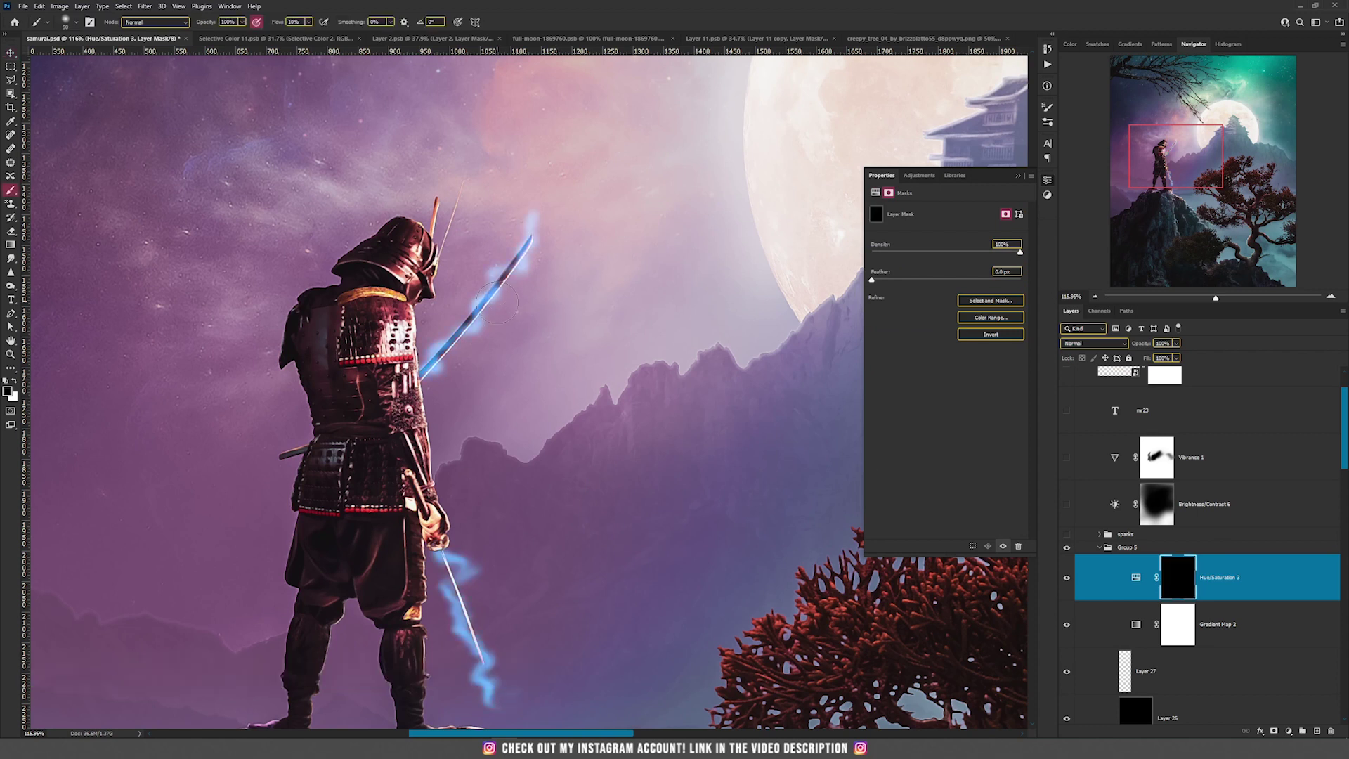
key(x)
key(bracketright)
mouse_move(465, 268)
mouse_down()
mouse_move(496, 292)
mouse_move(488, 281)
mouse_move(520, 230)
mouse_move(591, 210)
mouse_move(517, 297)
mouse_move(575, 235)
mouse_move(374, 374)
mouse_move(513, 283)
mouse_up()
key(ctrl+minus)
key(ctrl+minus)
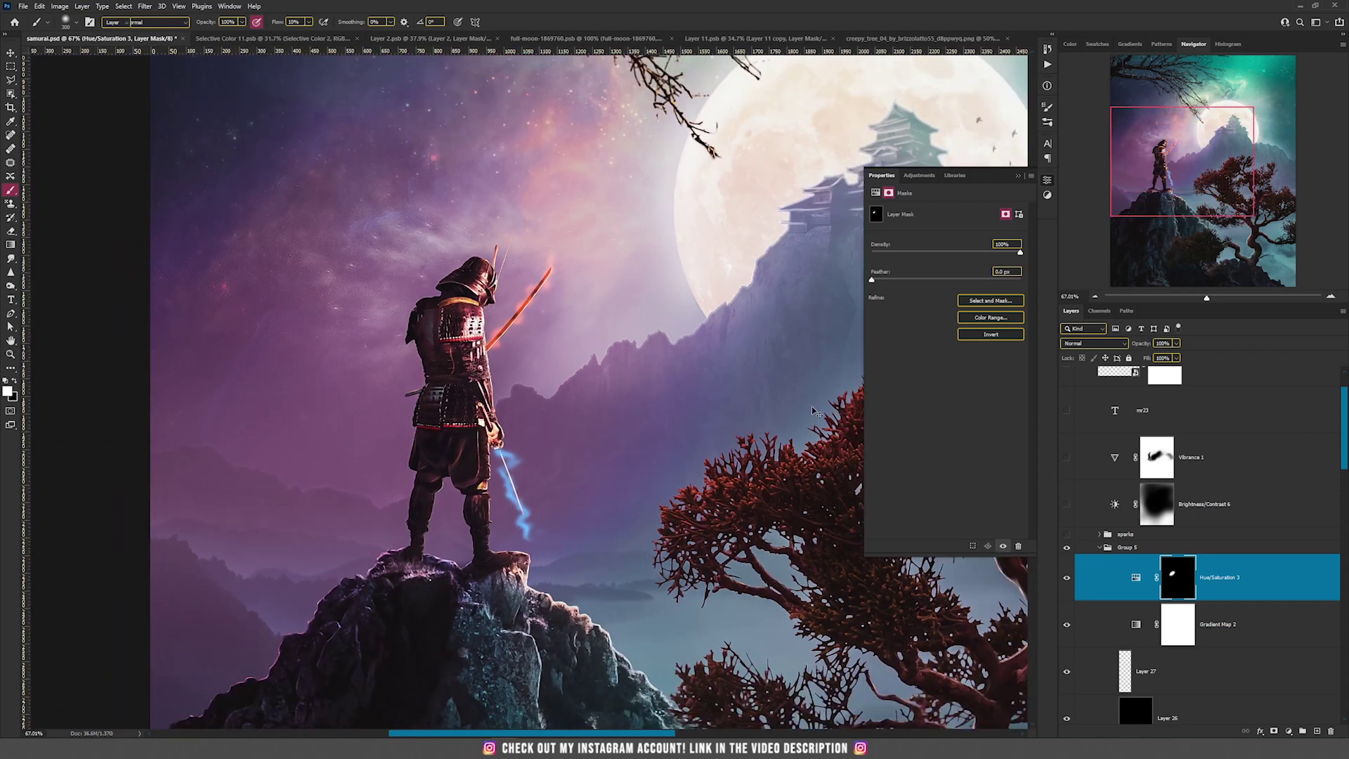
Delete Group 5, which holds the newly built sword energy, together with all its contents
key(v)
click(1152, 547)
key(Delete)
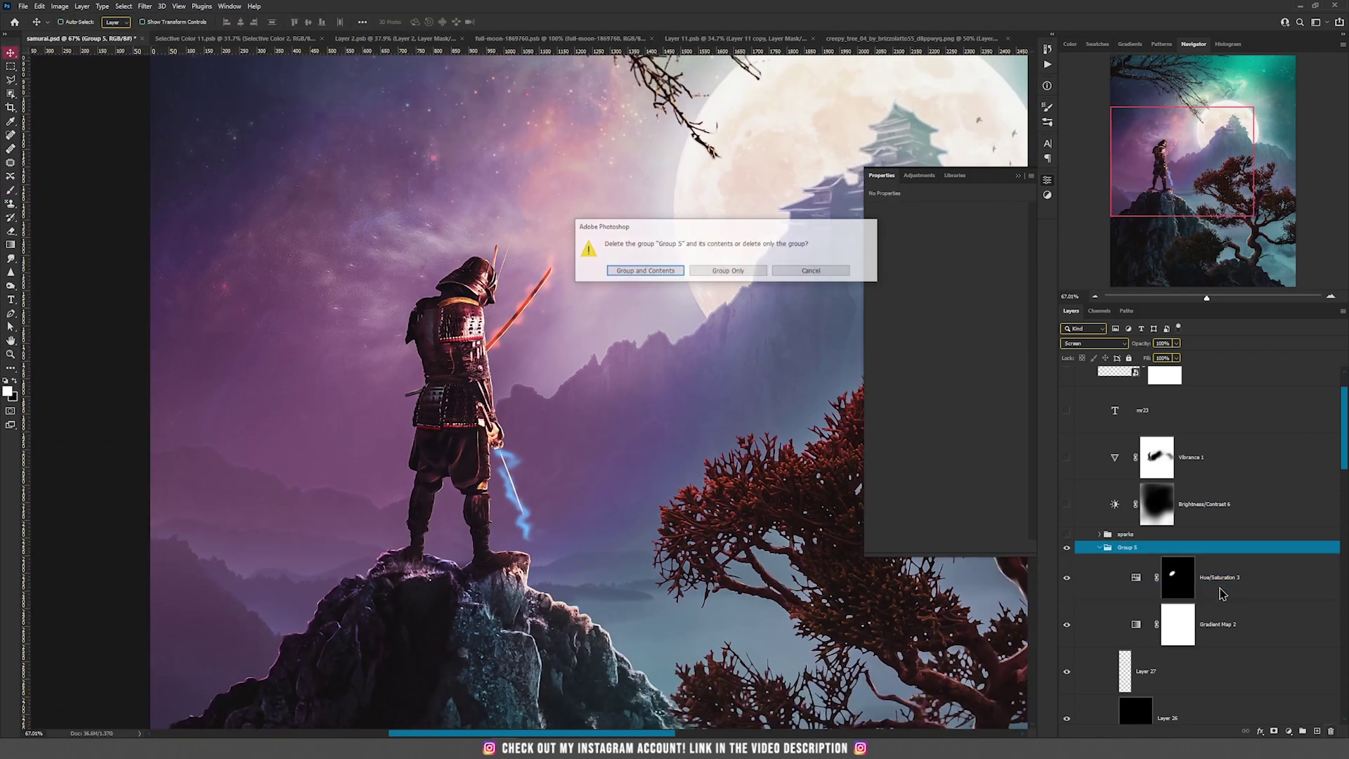
click(647, 271)
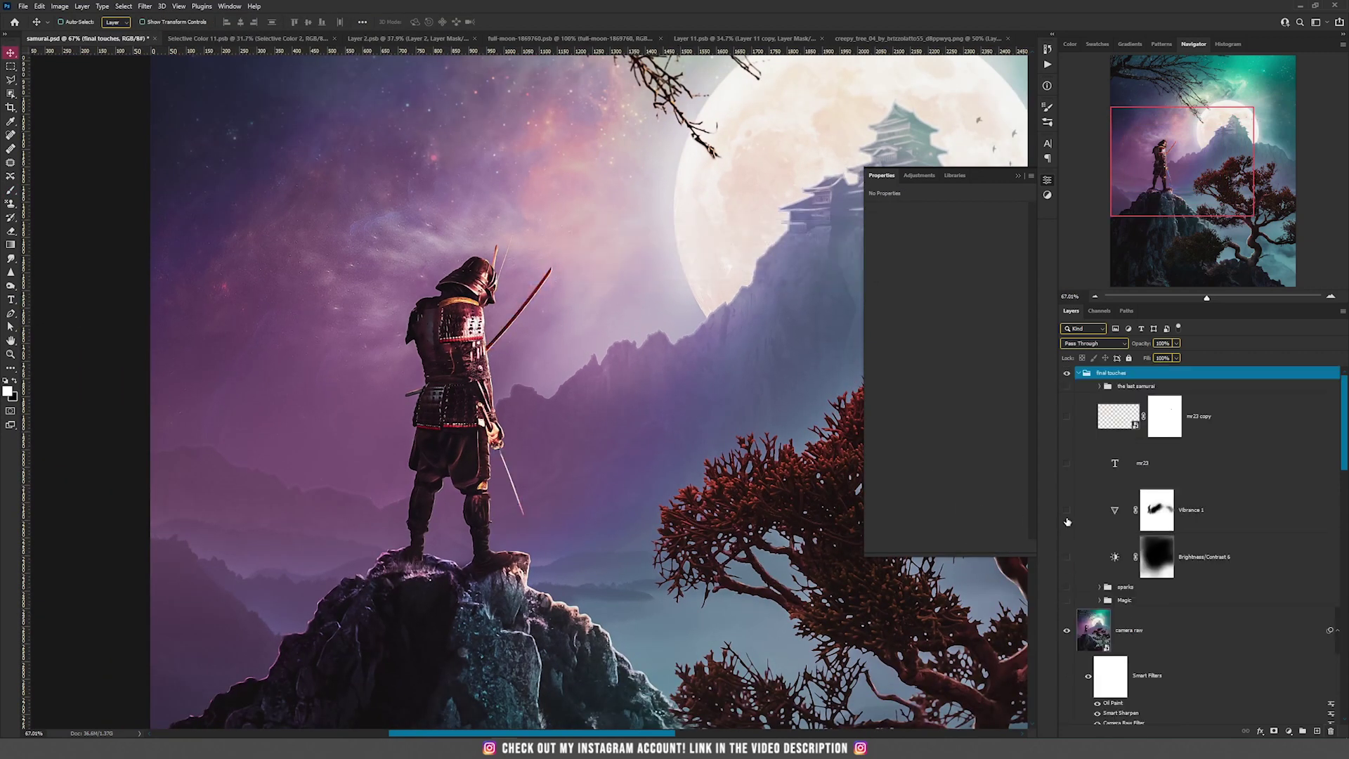
Make the prepared Magic group visible so its red and blue energy covers the two swords
click(1067, 601)
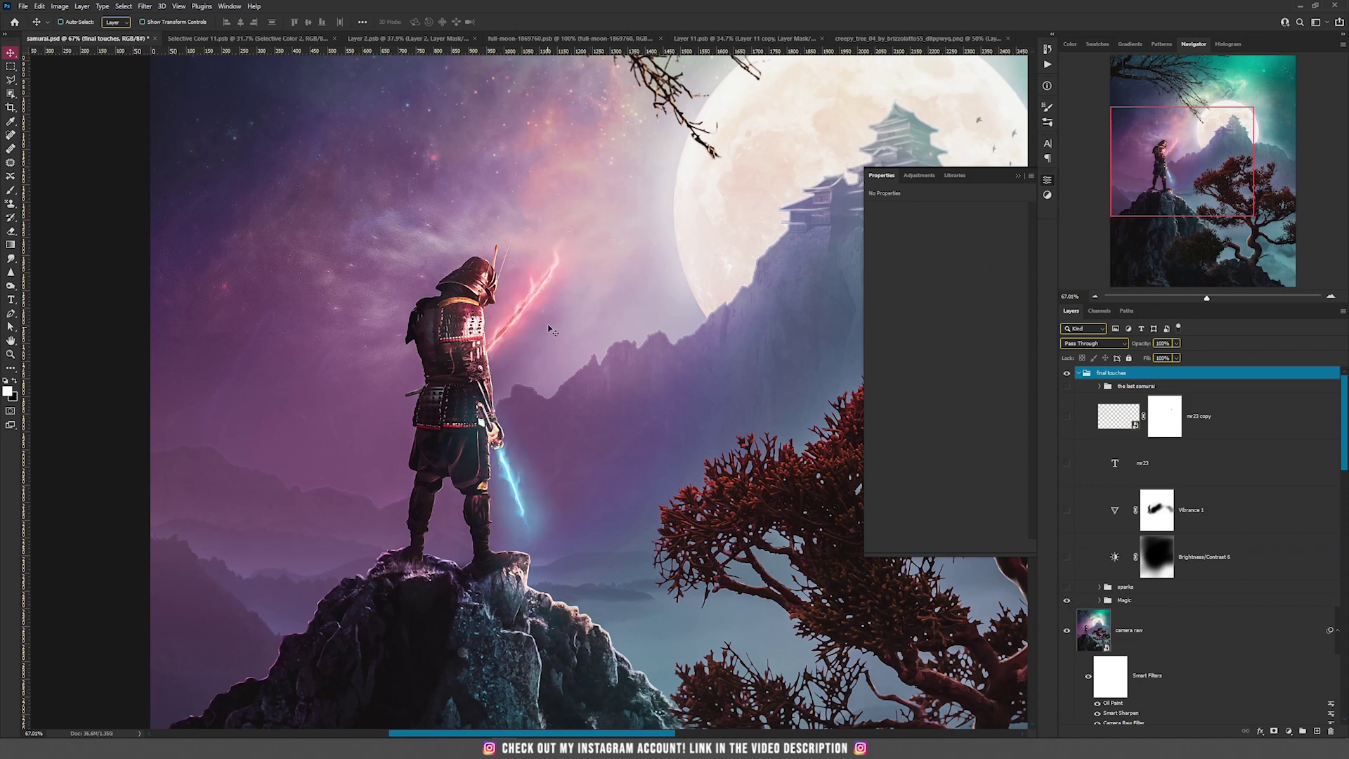
scroll(554, 305, up, 2)
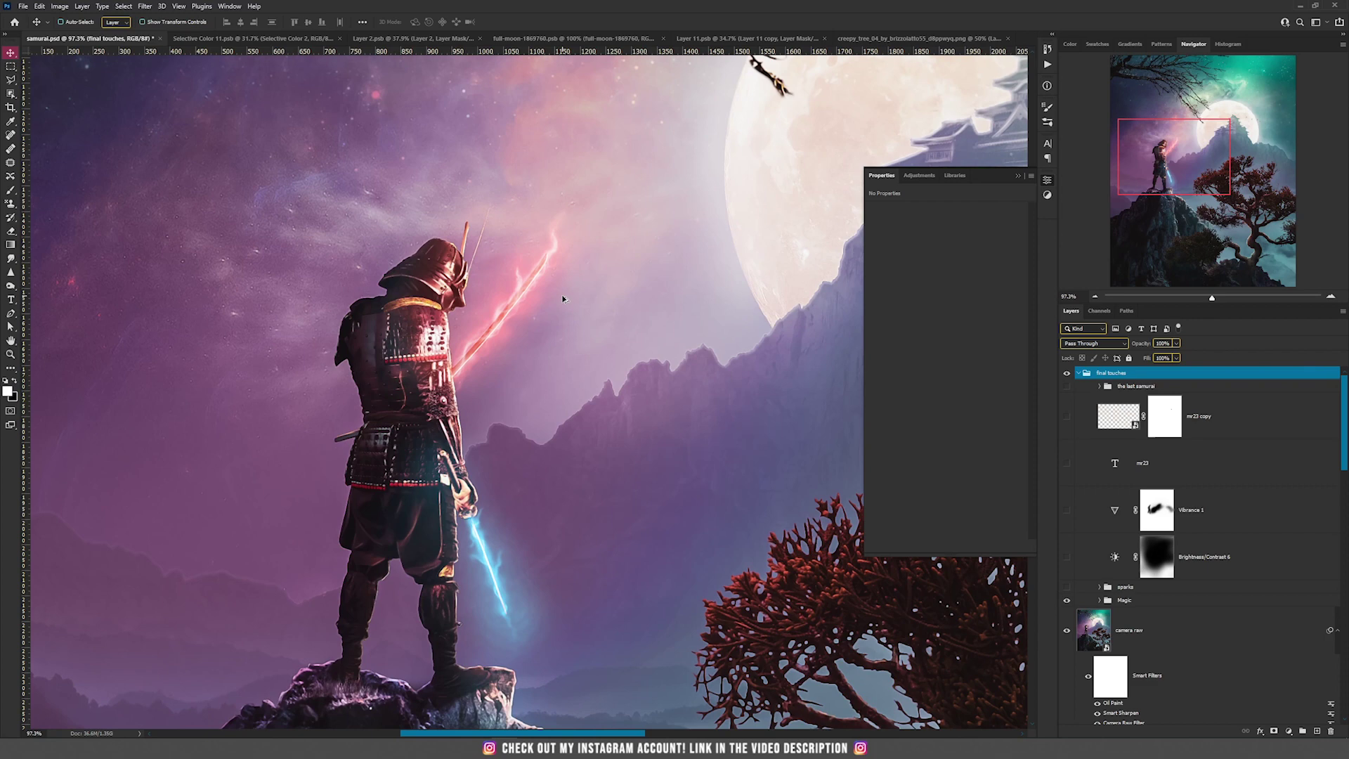
scroll(563, 299, down, 1)
drag(618, 276, 530, 427)
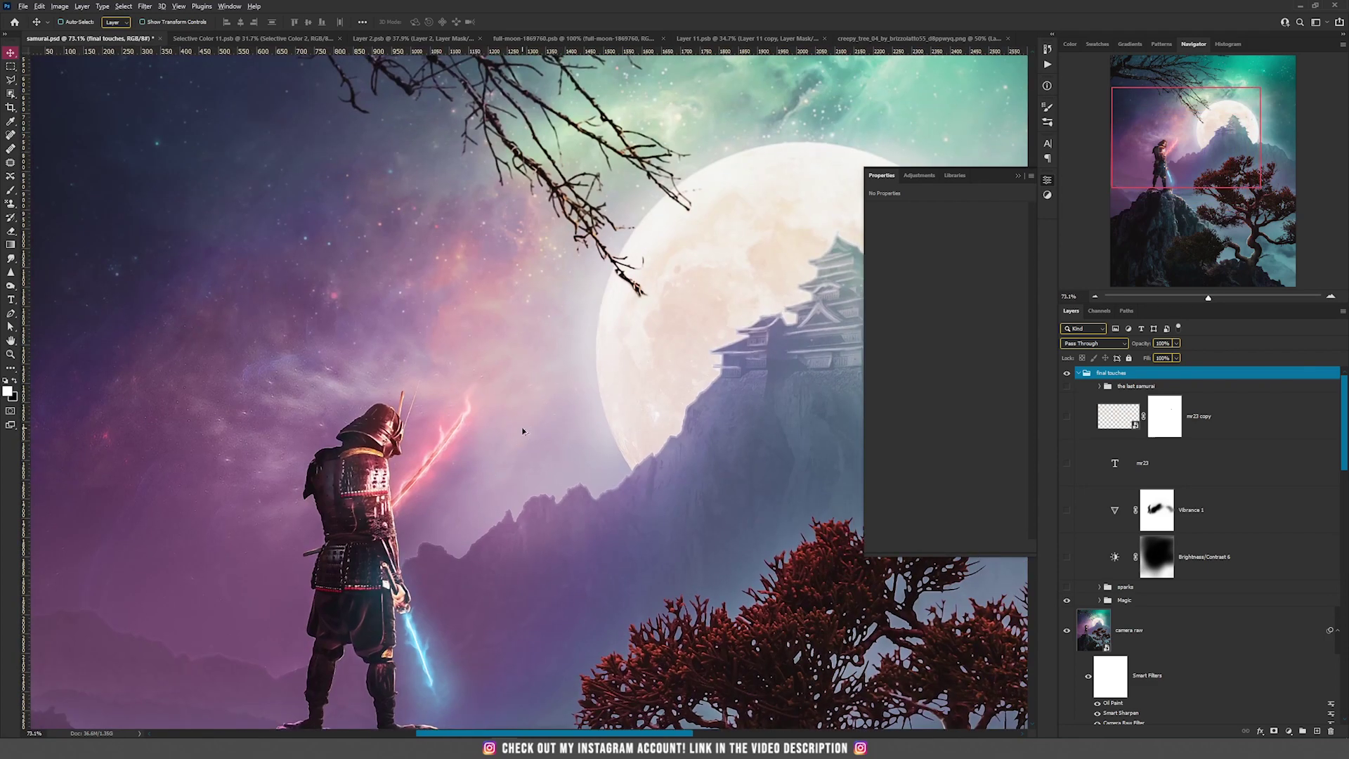
scroll(523, 431, down, 2)
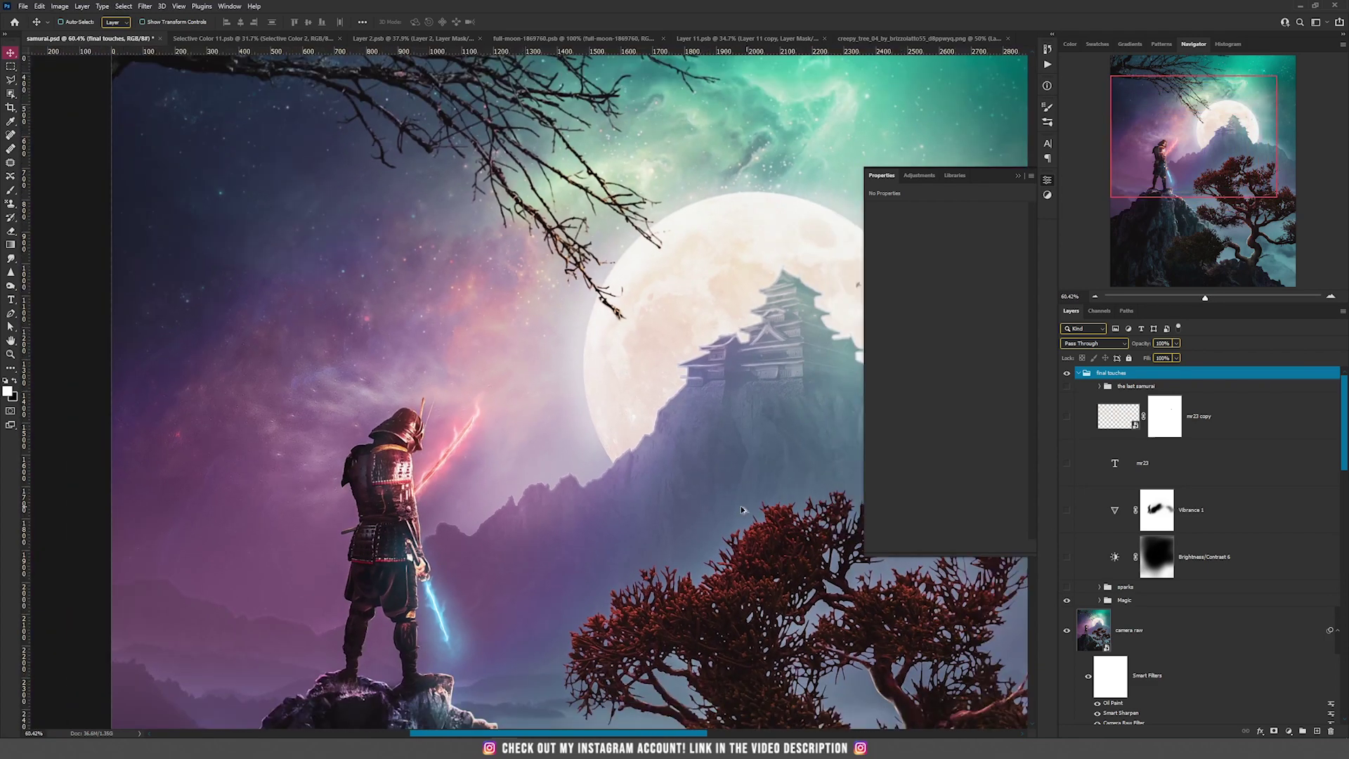
scroll(464, 437, down, 3)
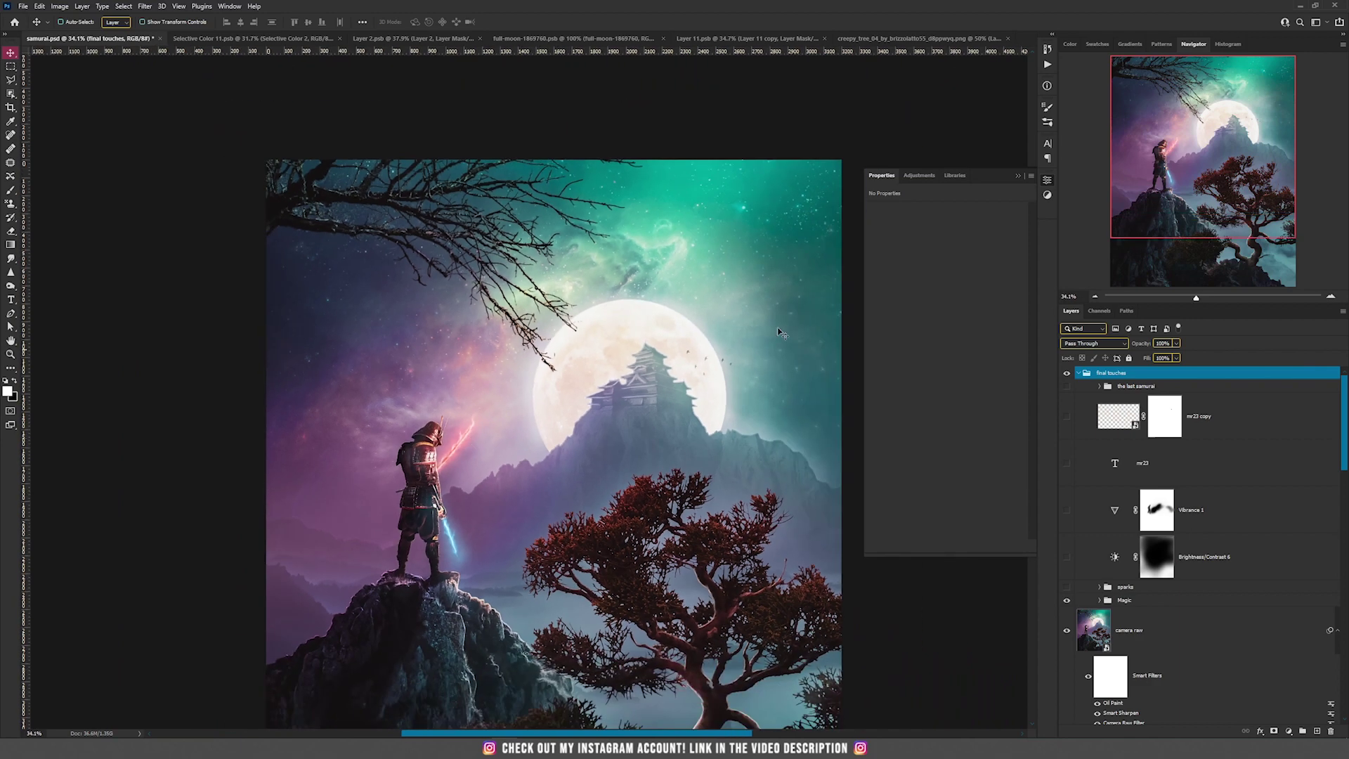
Make the sparks group visible above the Magic group and collapse the layer properties
click(1018, 175)
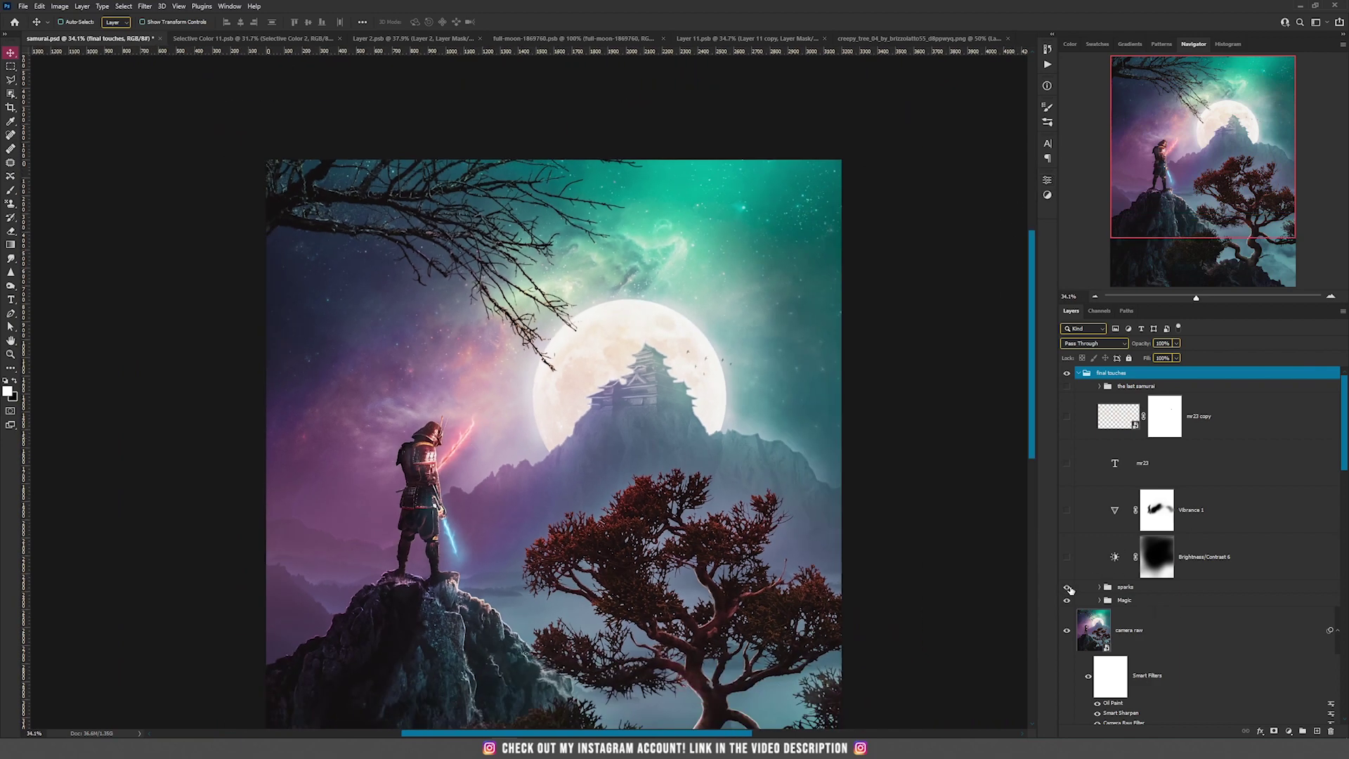
click(1079, 588)
scroll(480, 481, down, 2)
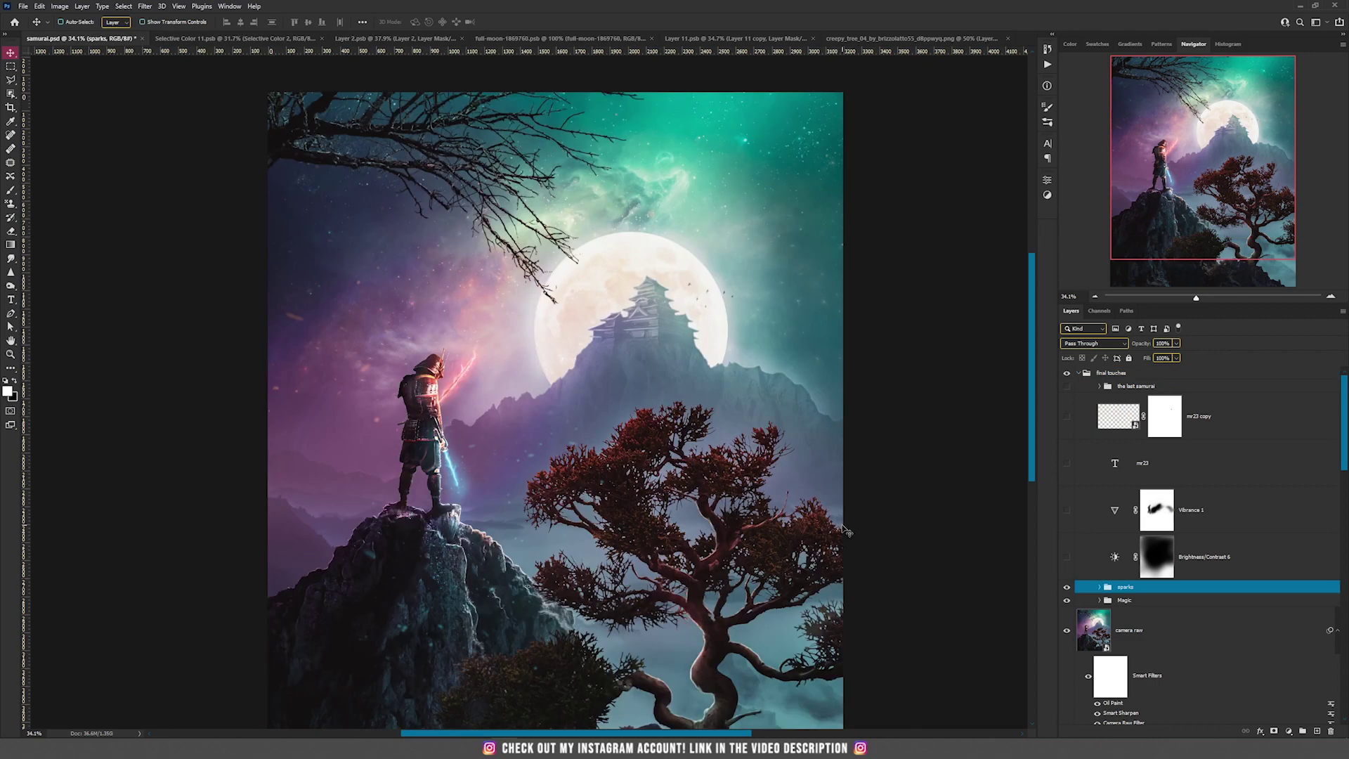
Turn on the masked Brightness/Contrast 6 adjustment, open its properties and compare the image with and without it
click(1065, 559)
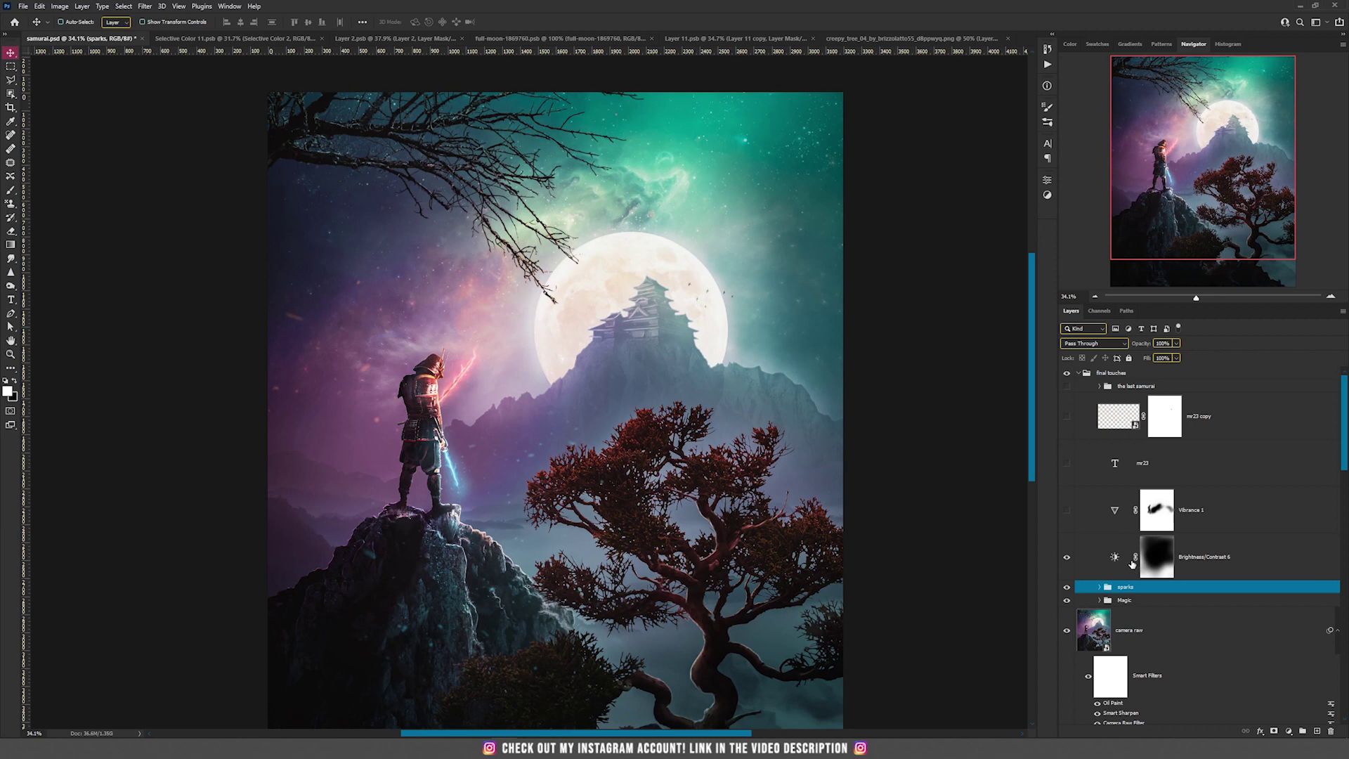
click(1118, 559)
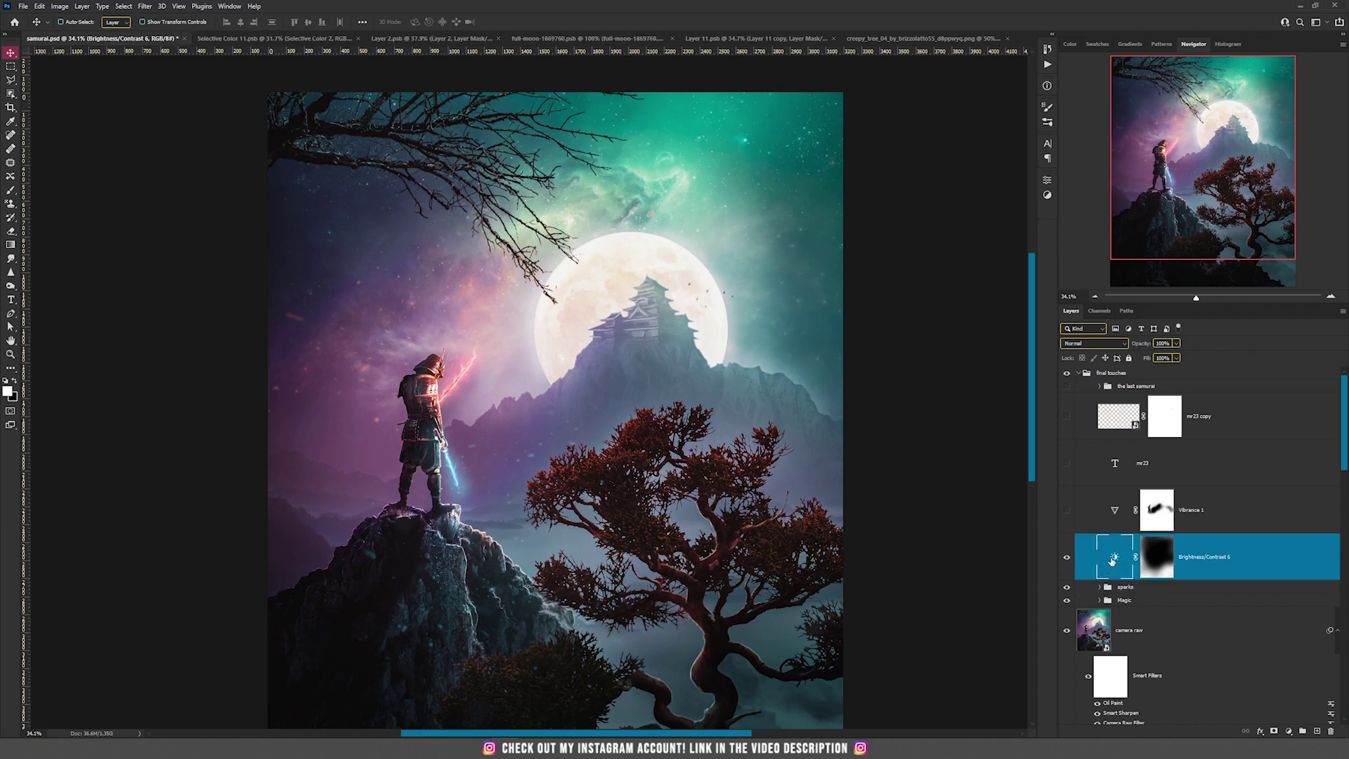
double_click(1112, 558)
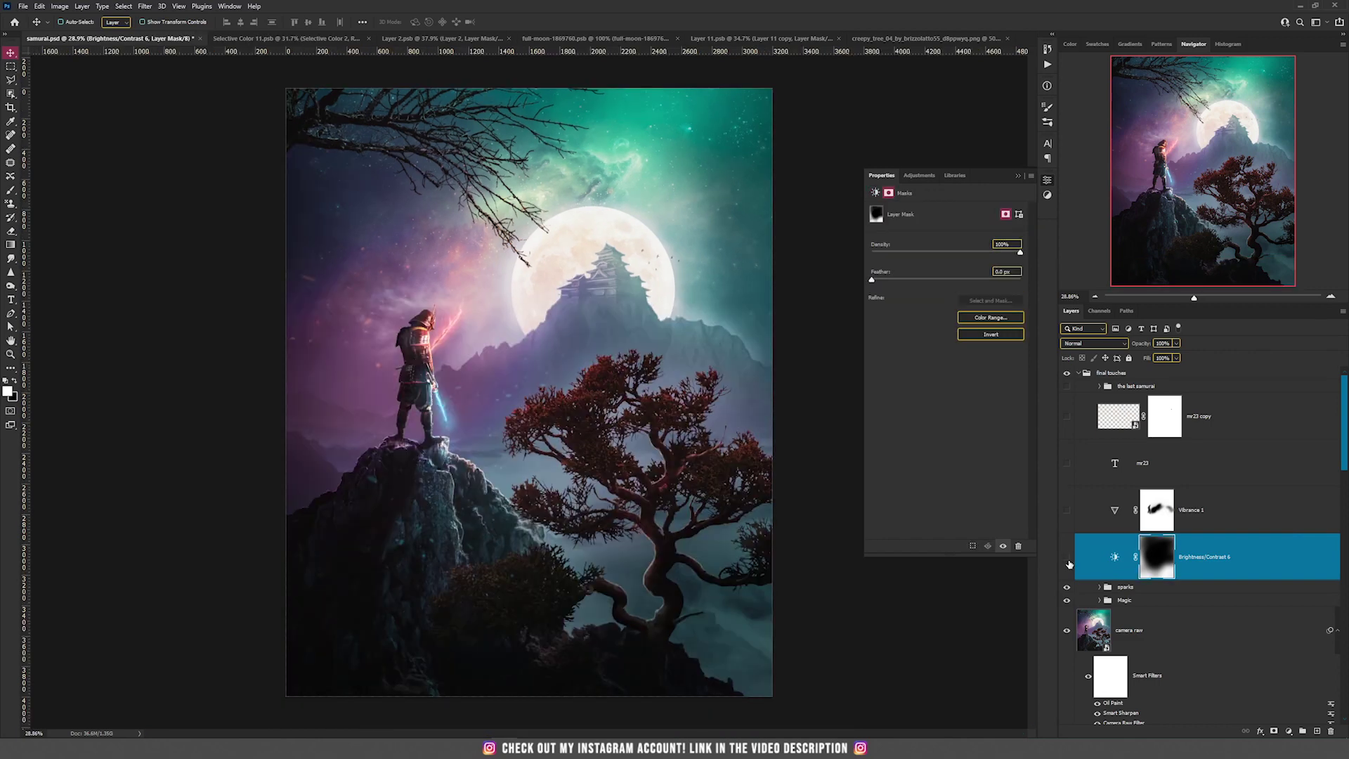
click(1067, 558)
Turn on the Vibrance 1 adjustment, select it and compare the image with and without it
click(1066, 512)
click(1094, 517)
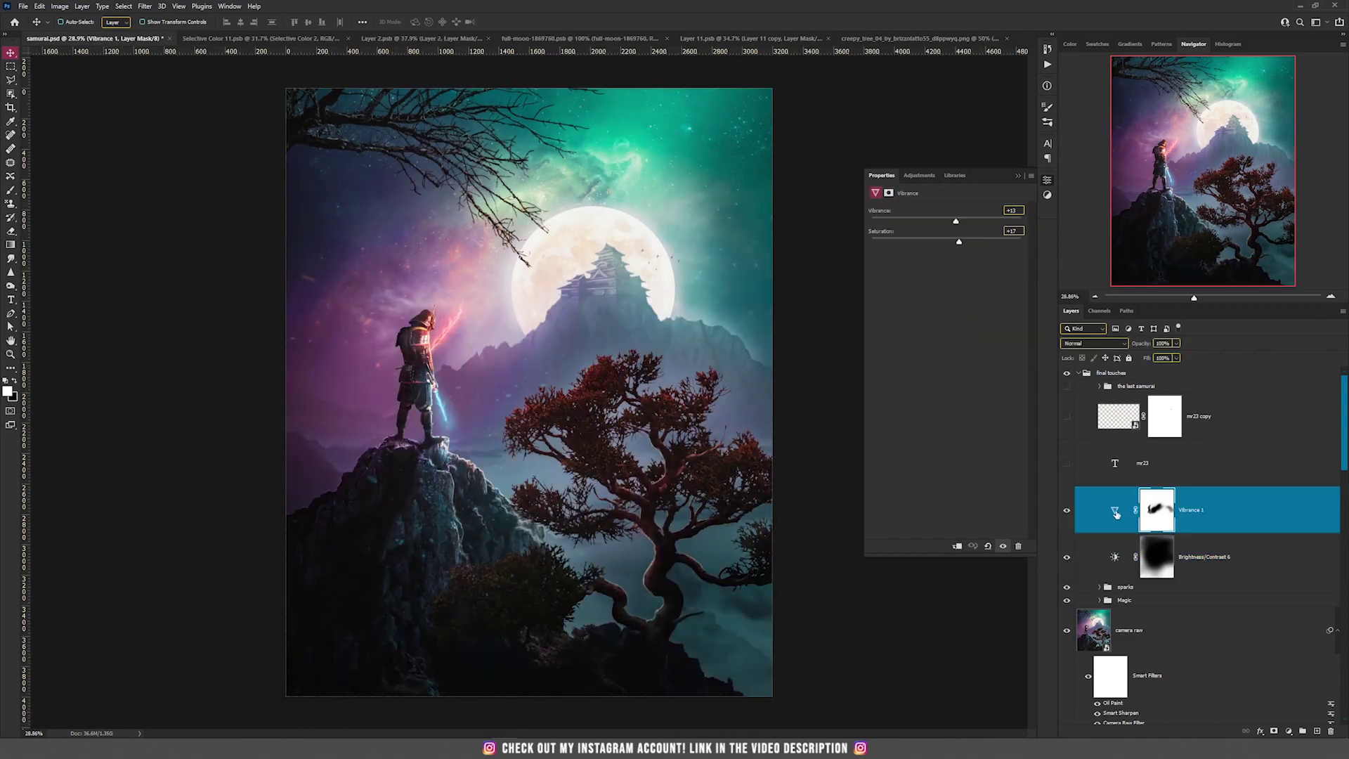
click(1066, 512)
click(1066, 511)
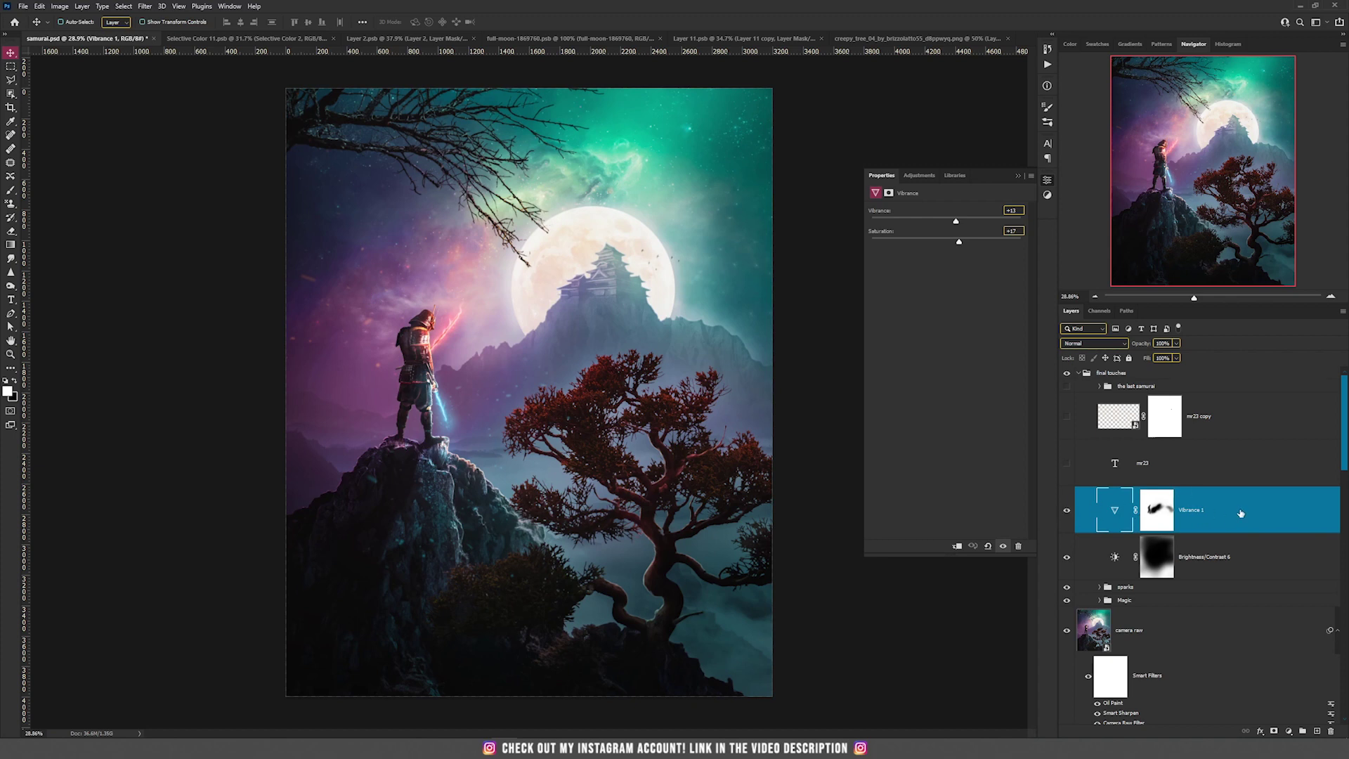
Make the mr23 text layer and the mr23 copy signature on the castle visible, and check both in the image
click(1067, 464)
key(ctrl+0)
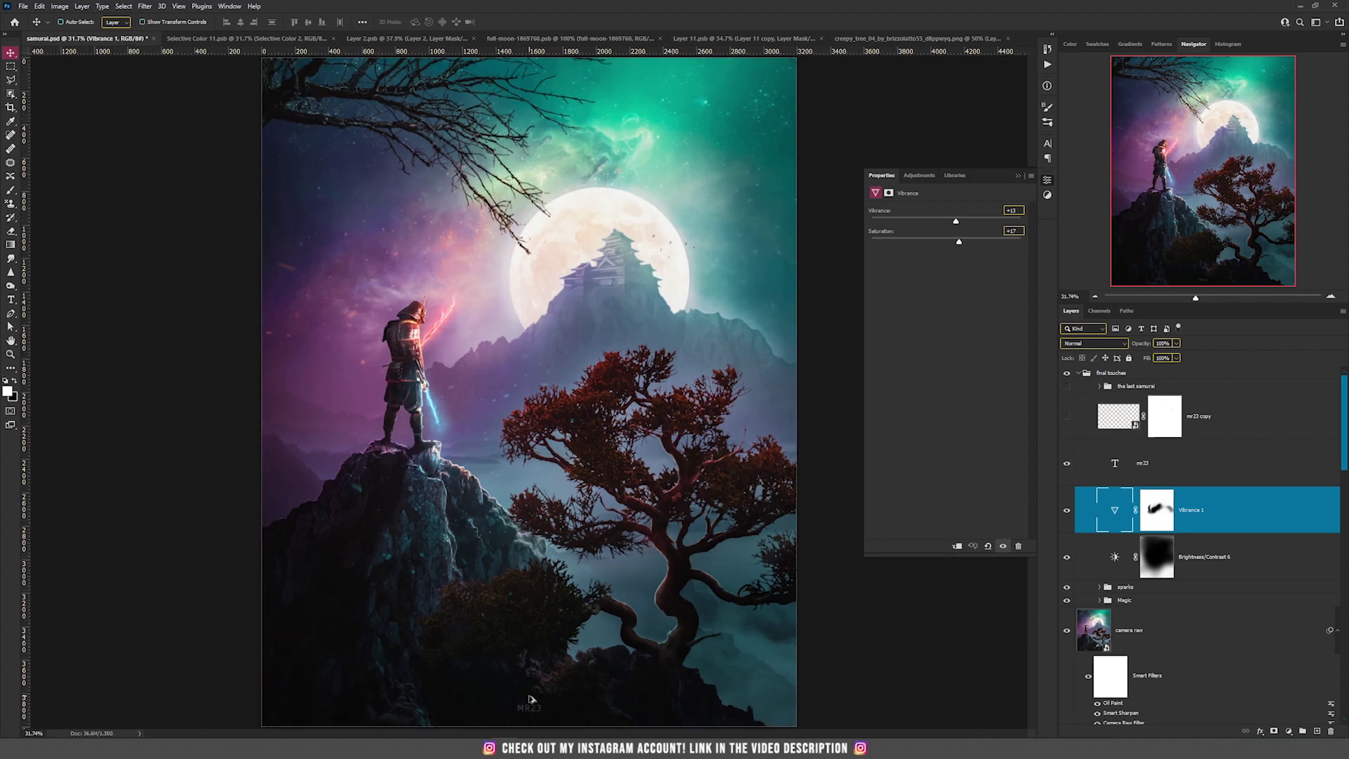
click(1070, 420)
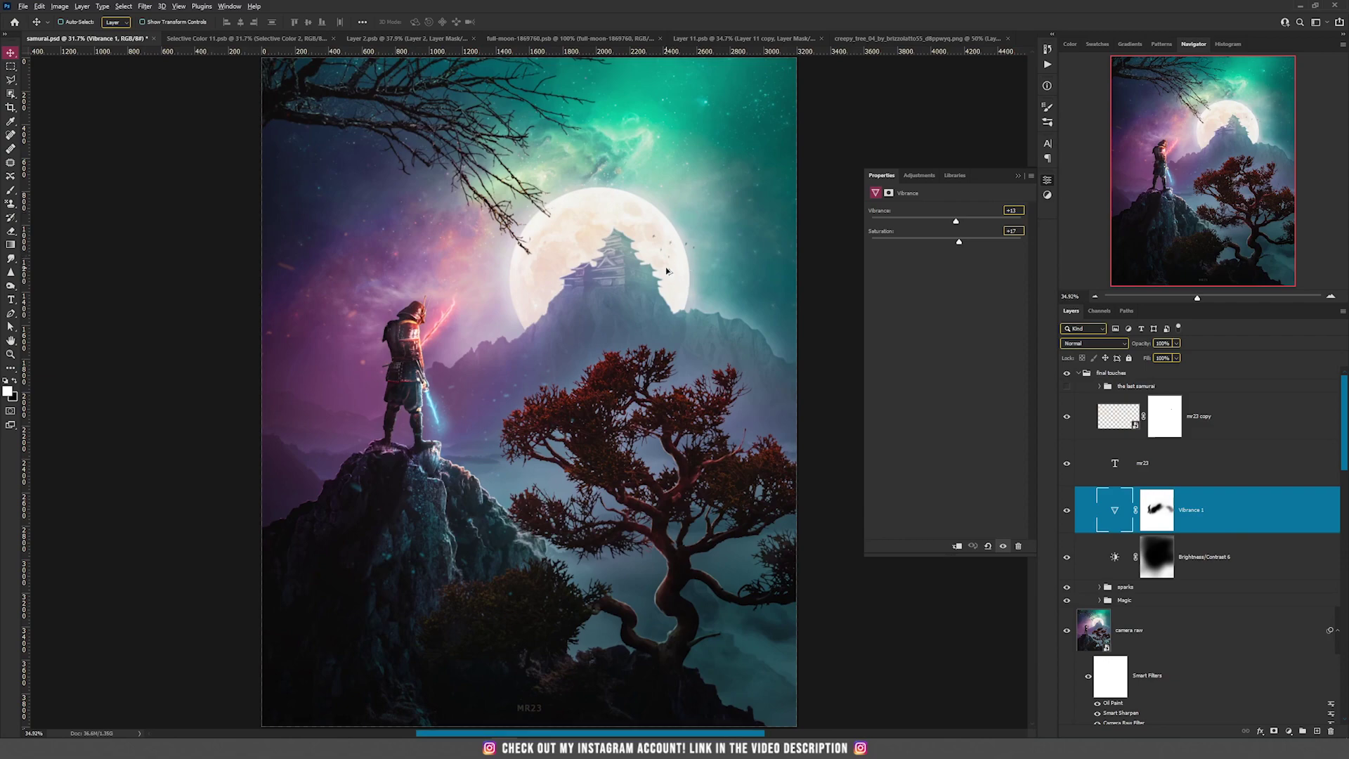
scroll(671, 275, up, 6)
scroll(632, 263, up, 8)
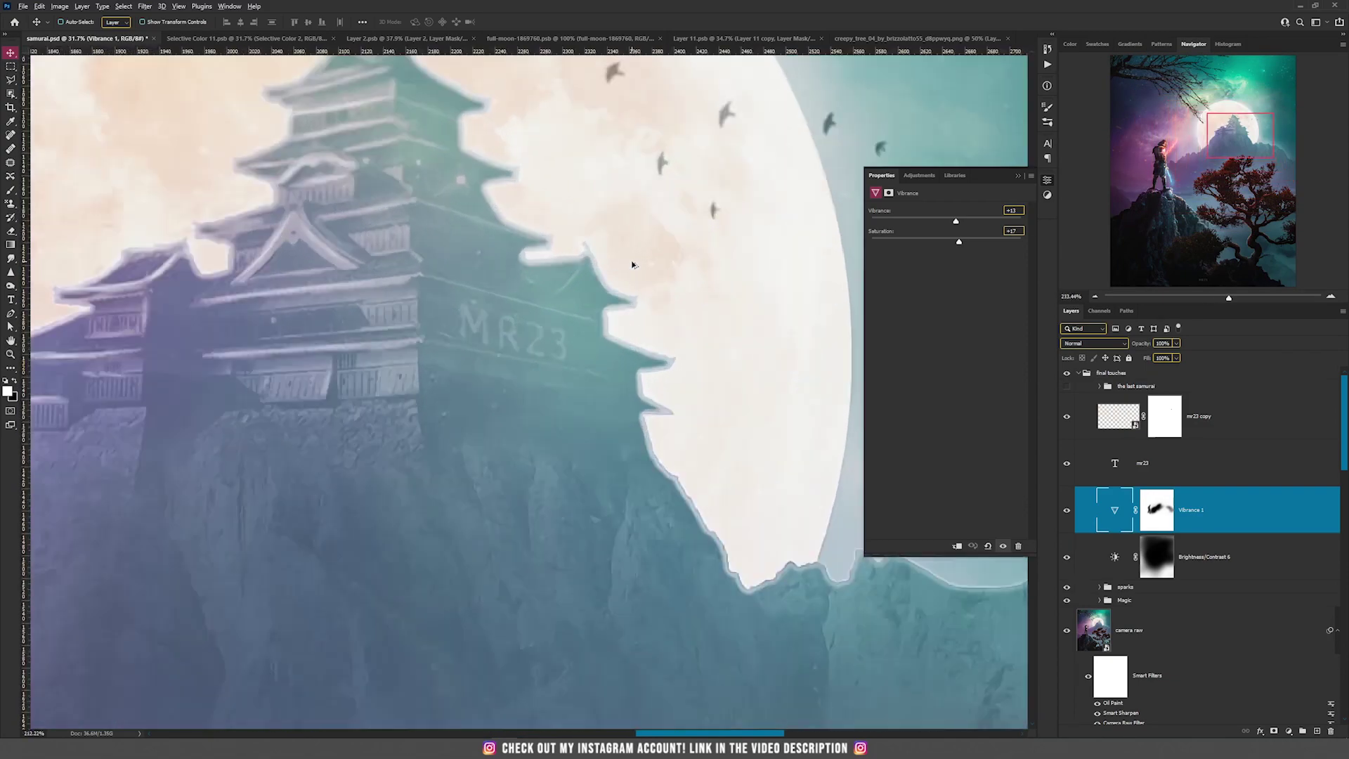
scroll(556, 315, down, 14)
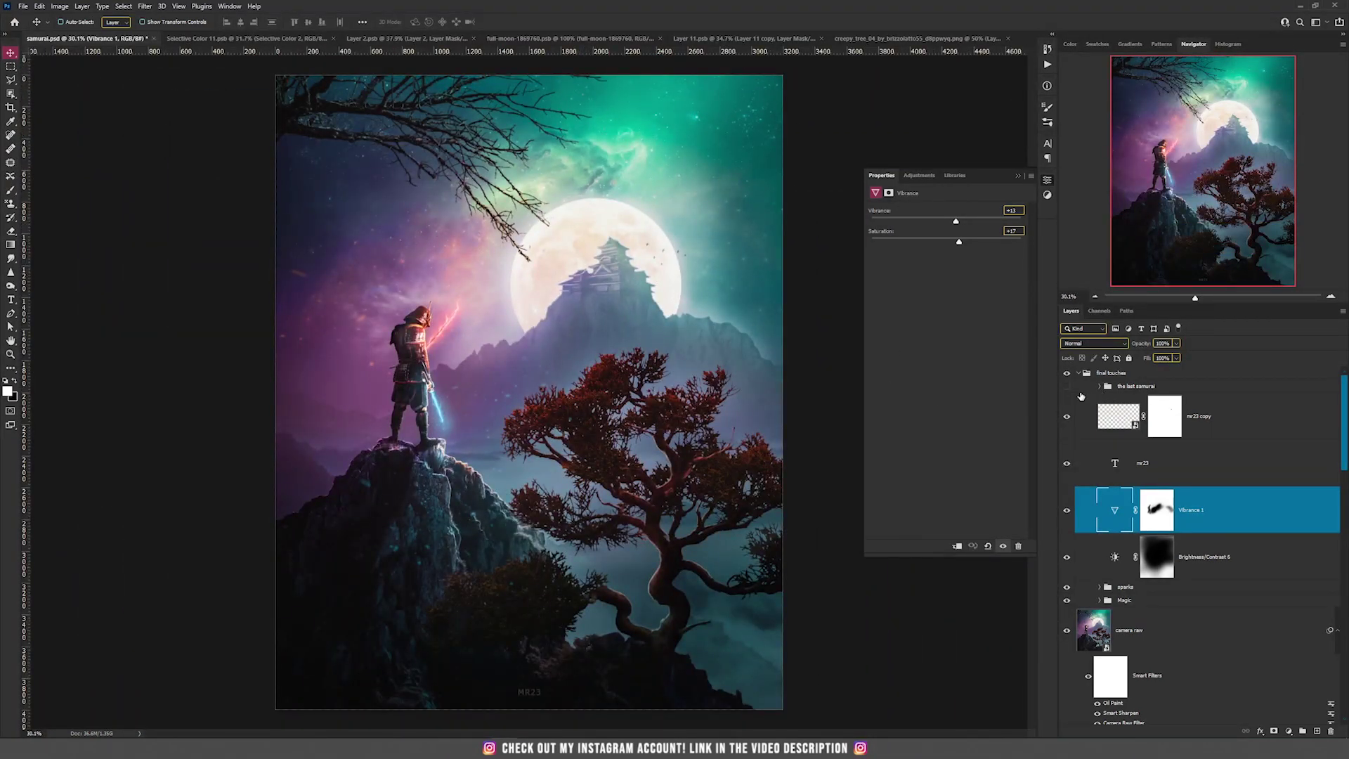
Make "the last samurai" title group visible and select it, then collapse the layer properties
click(1066, 387)
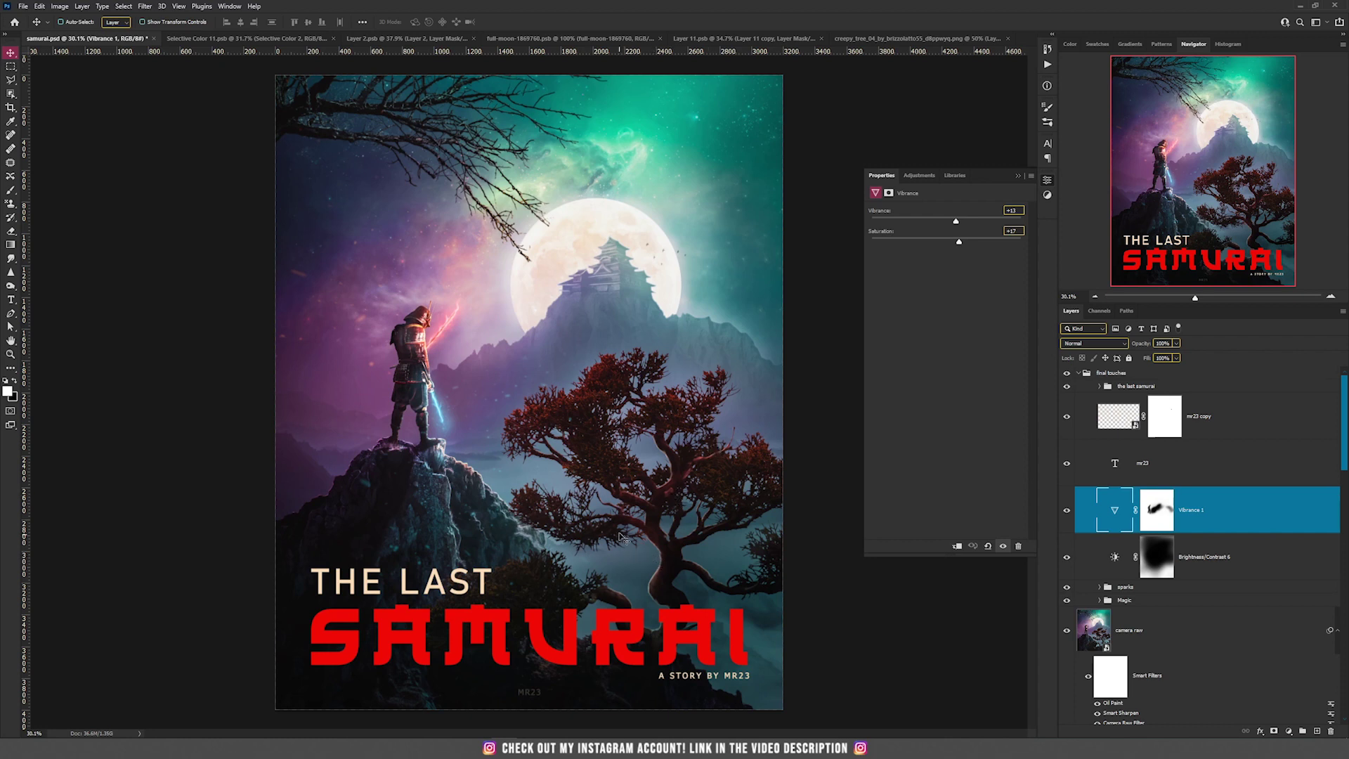
click(1136, 385)
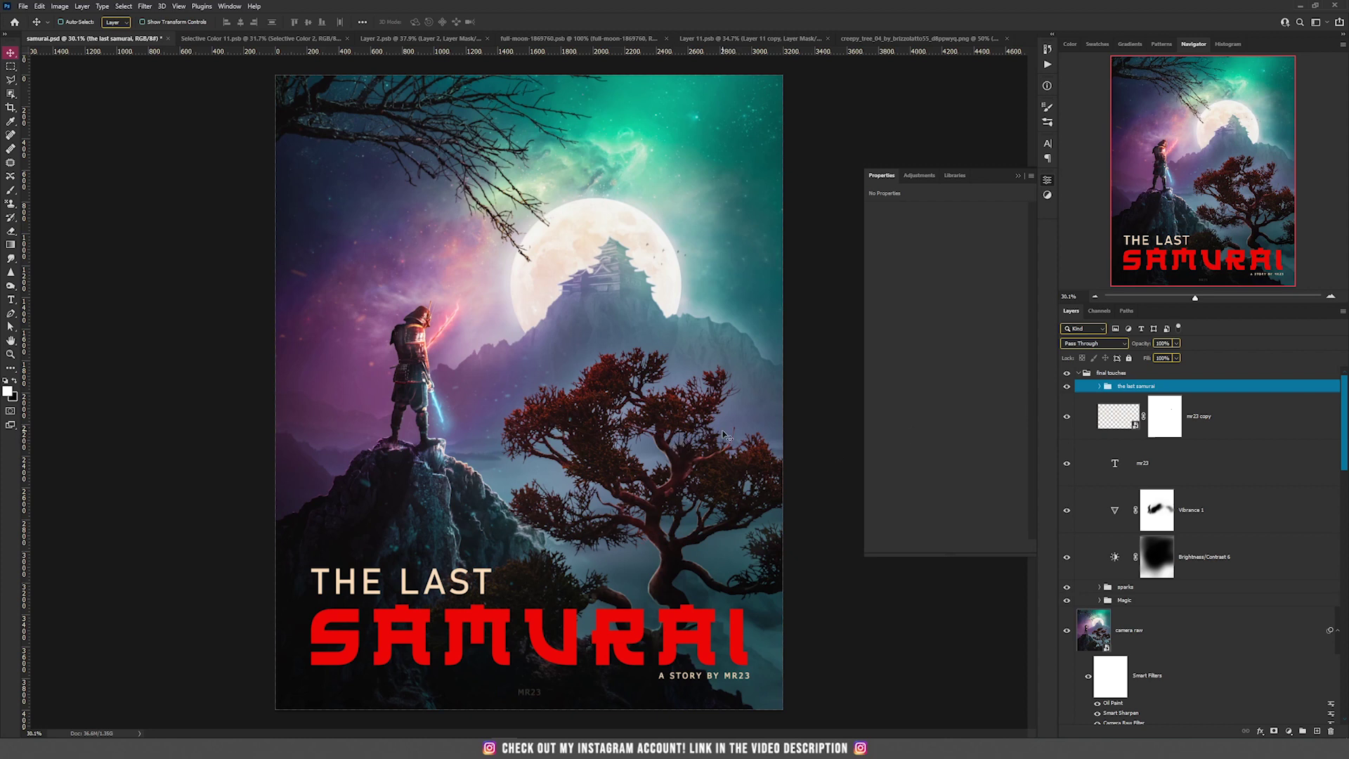
click(856, 383)
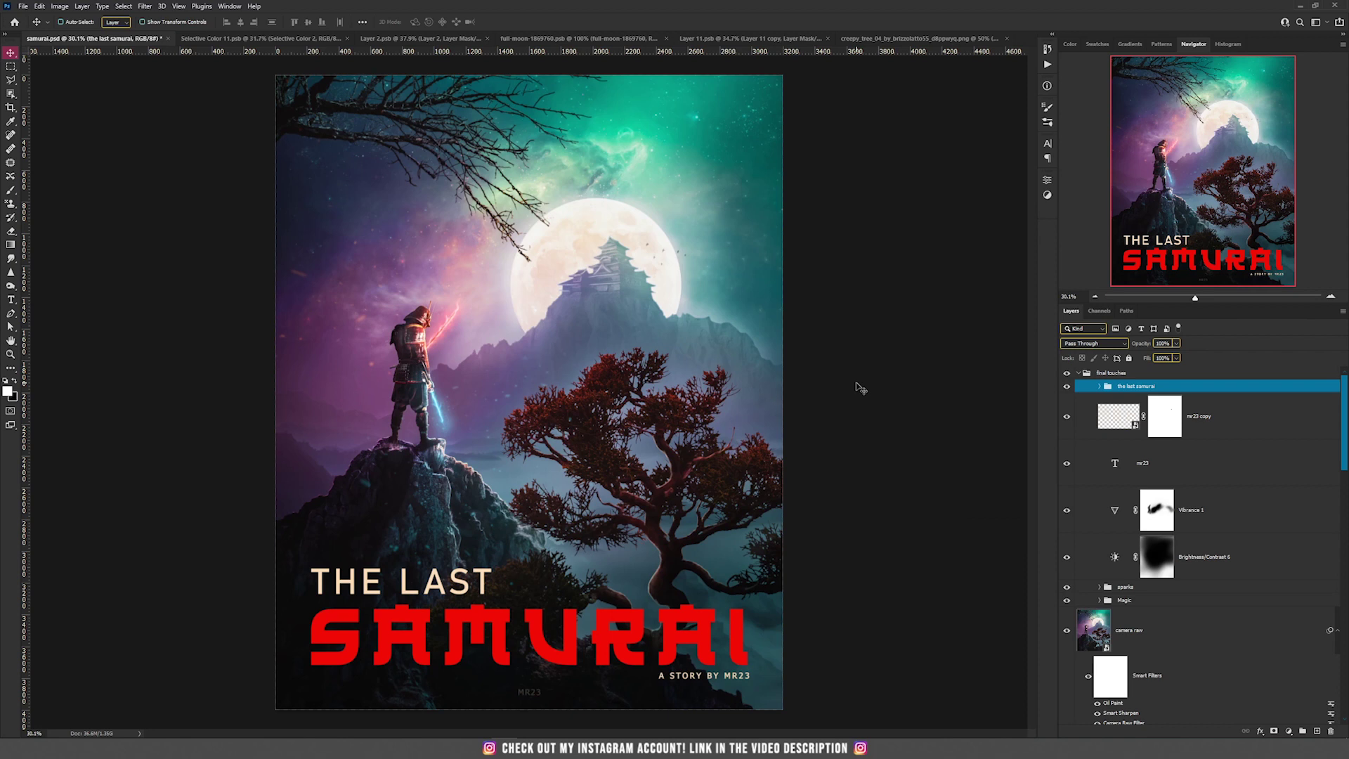